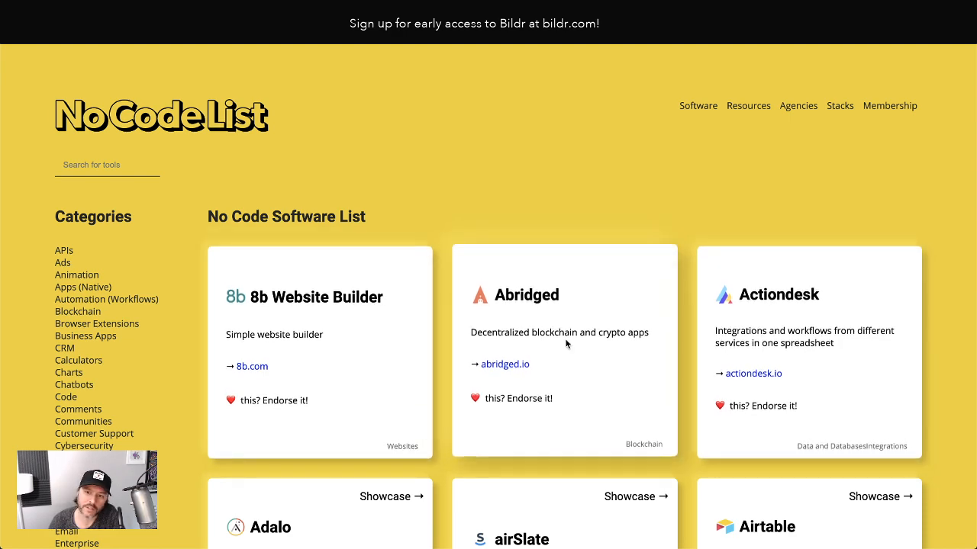
# Scroll through the clone's live preview cards, such as Abridged and Airtable
pyautogui.scroll(-2, 313, 321)
pyautogui.scroll(-2, 323, 456)
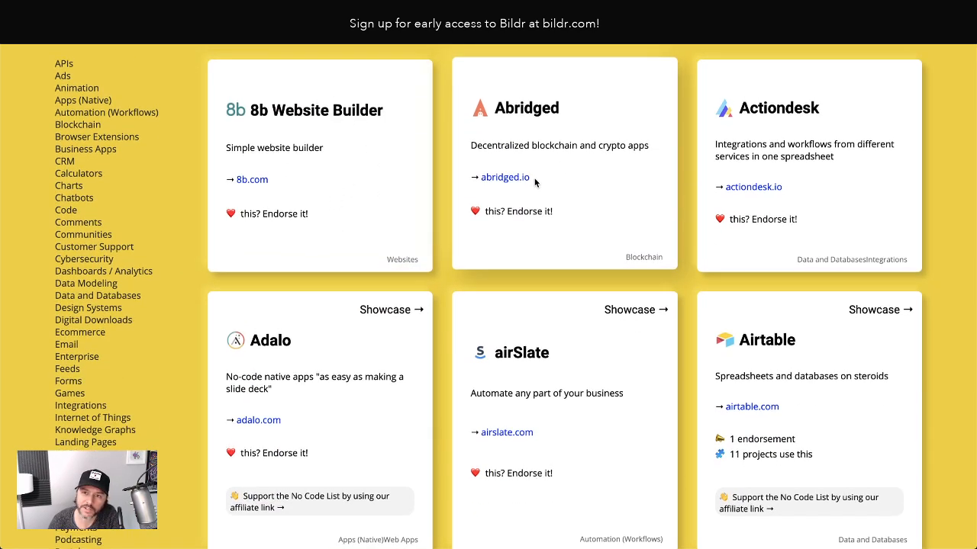
pyautogui.scroll(3, 533, 188)
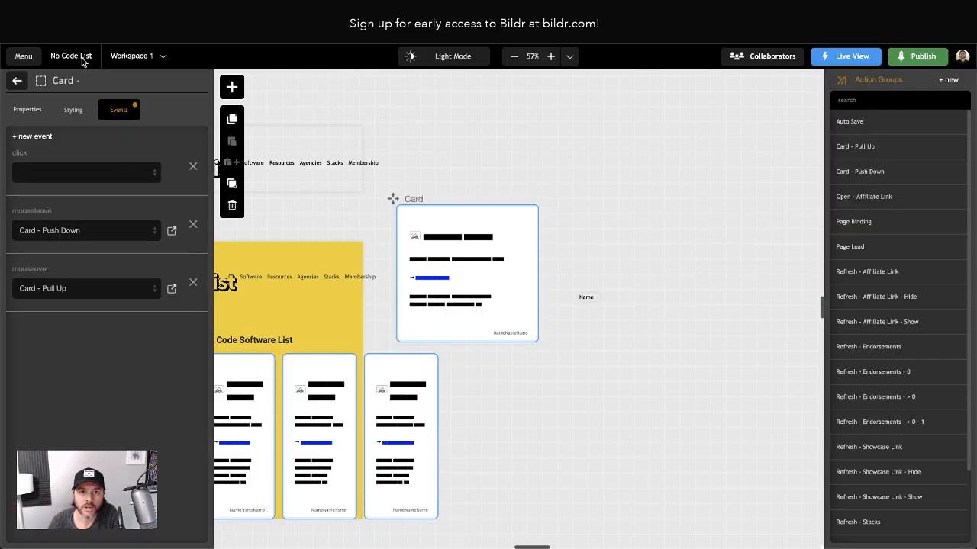
# Deselect the Card component and select List of Cards to review its mouseenter and mouseleave events
pyautogui.hscroll(-2, 293, 318)
pyautogui.click(296, 378)
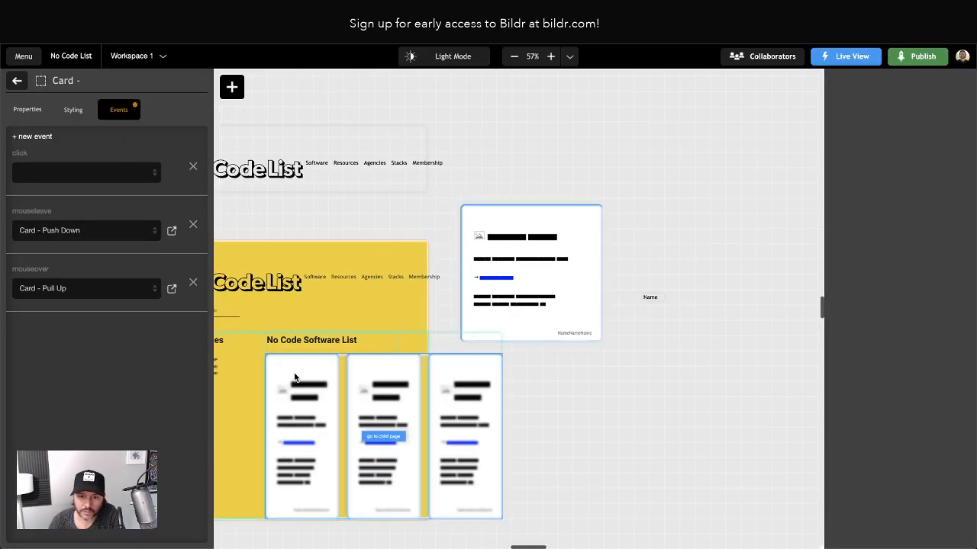
pyautogui.click(126, 348)
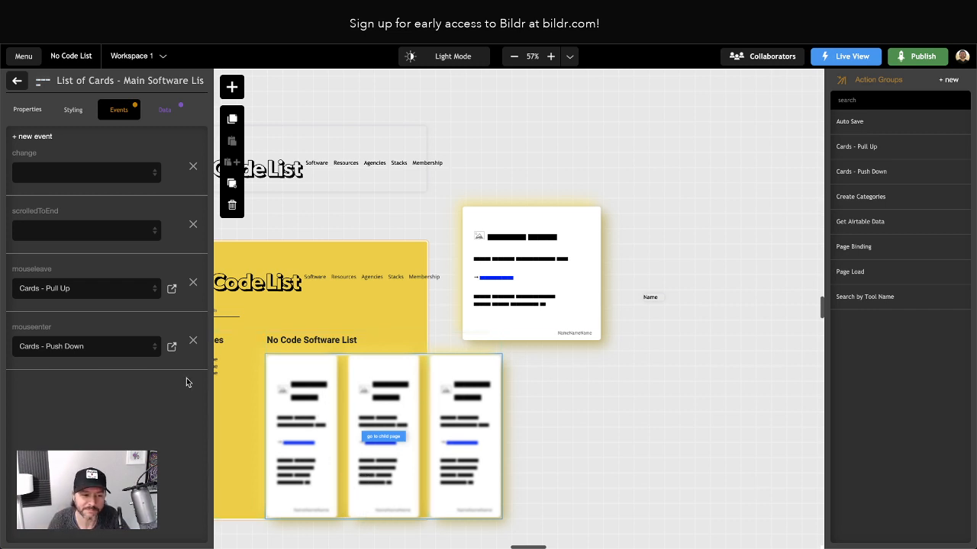
pyautogui.hscroll(-1, 350, 361)
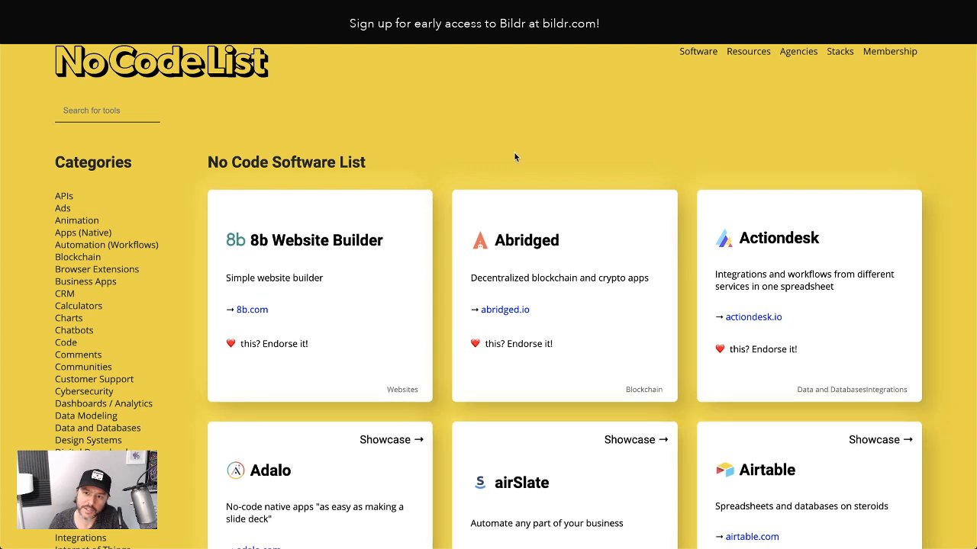
# Scroll the clone's live preview back up to the top
pyautogui.scroll(1, 504, 138)
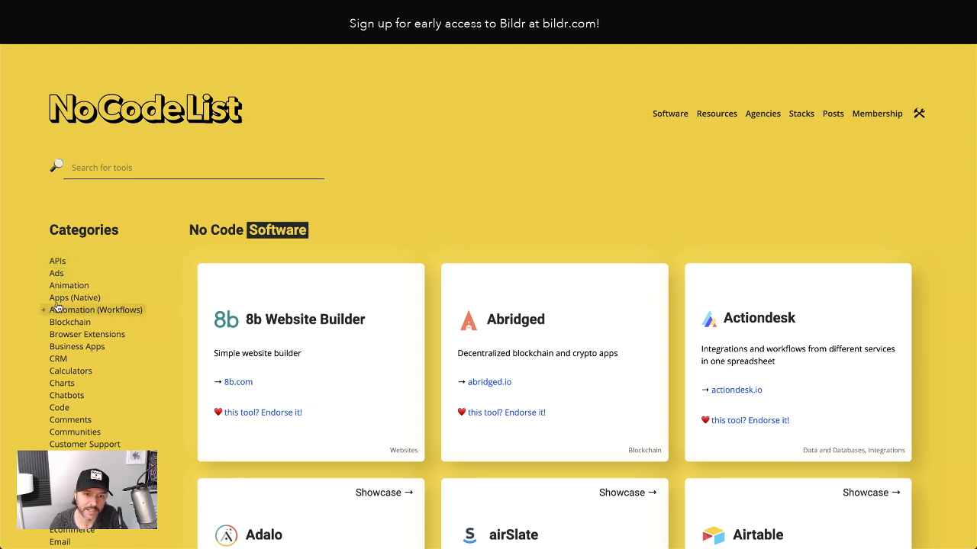
# Toggle the APIs and Ads category filters on and off, leaving all tools listed
pyautogui.click(57, 261)
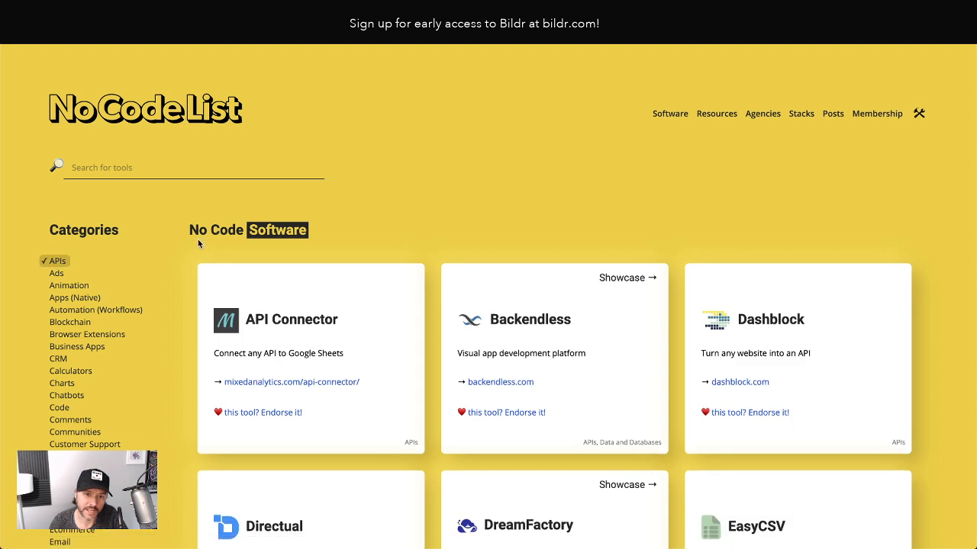
pyautogui.click(59, 275)
pyautogui.click(59, 275)
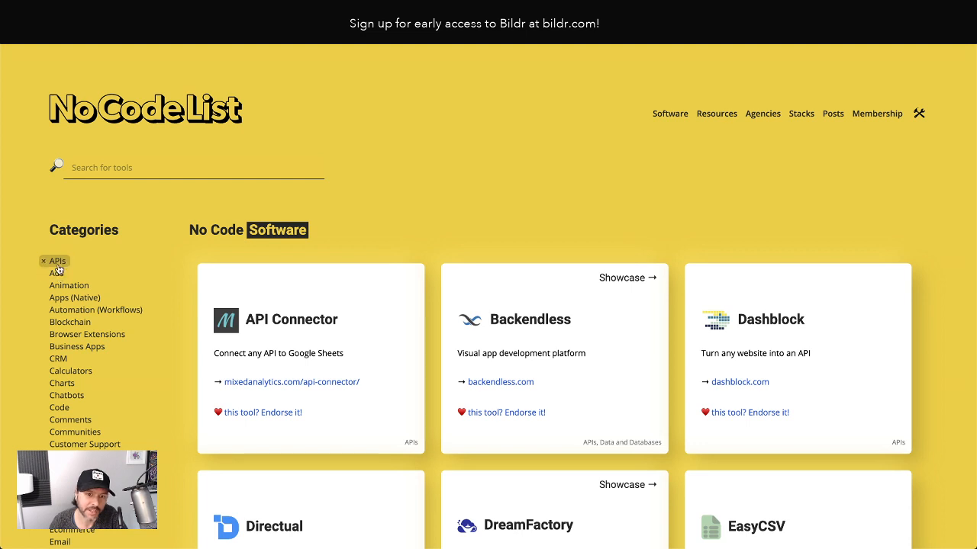
pyautogui.click(57, 262)
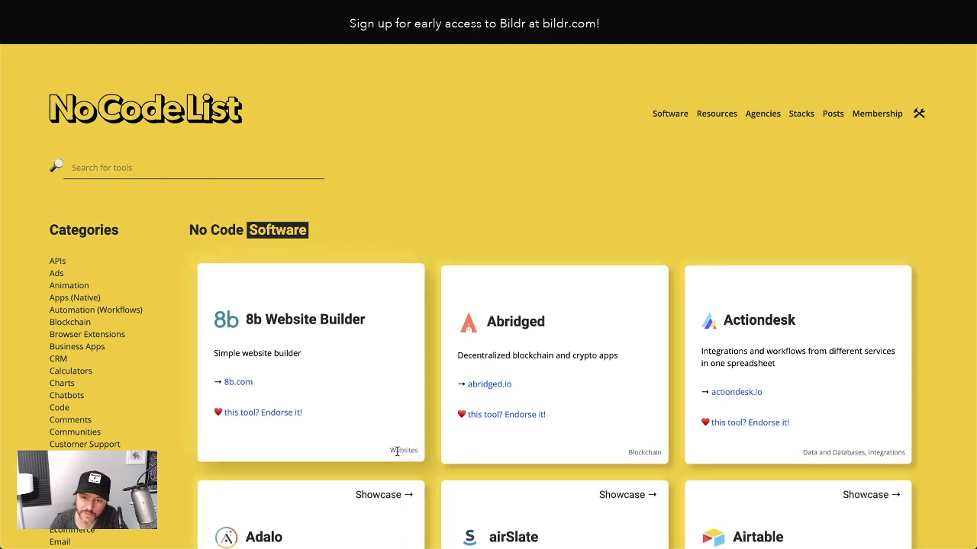
# Scroll through the original site's software list and back to the top
pyautogui.scroll(-5, 637, 450)
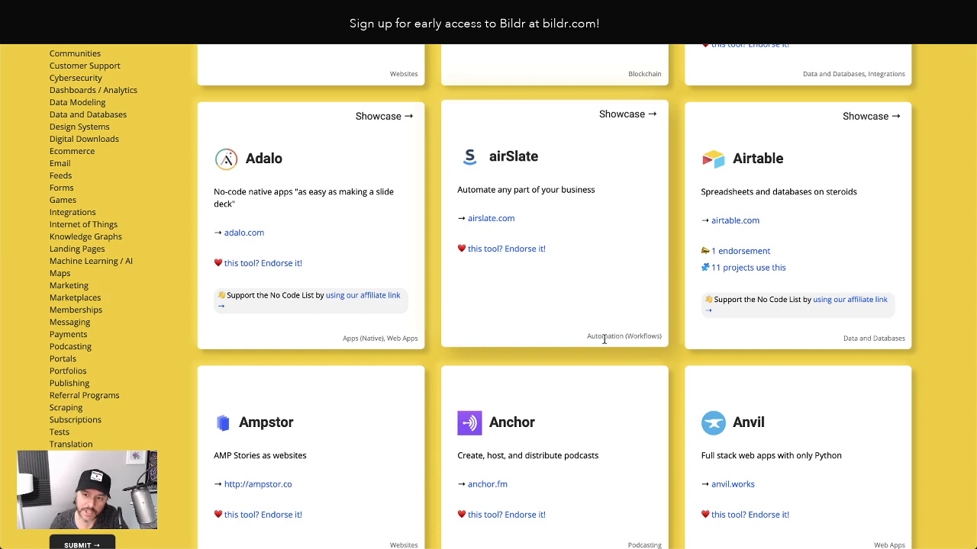
pyautogui.scroll(2, 66, 113)
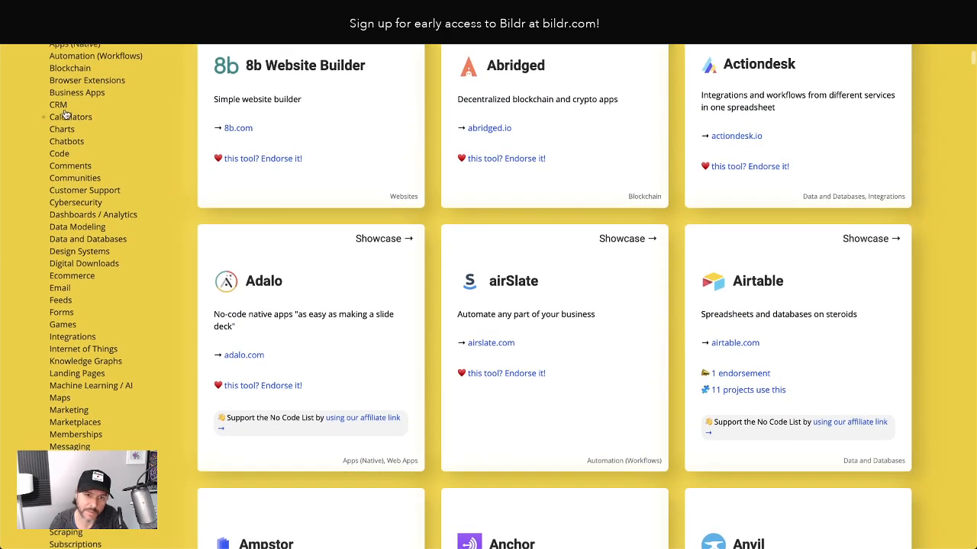
pyautogui.scroll(4, 428, 266)
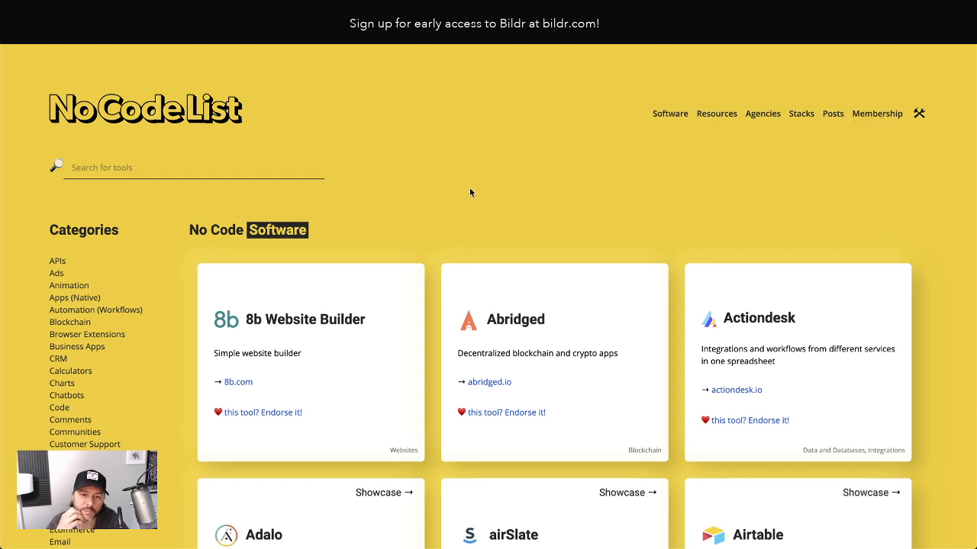
pyautogui.moveTo(656, 111)
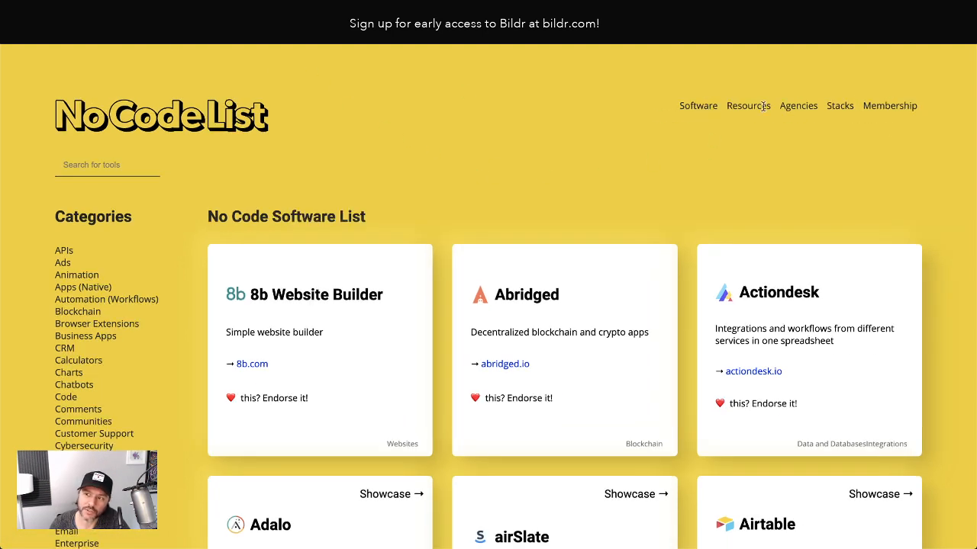
# Scroll the clone's live preview down and back up briefly
pyautogui.scroll(-1, 343, 176)
pyautogui.scroll(2, 342, 178)
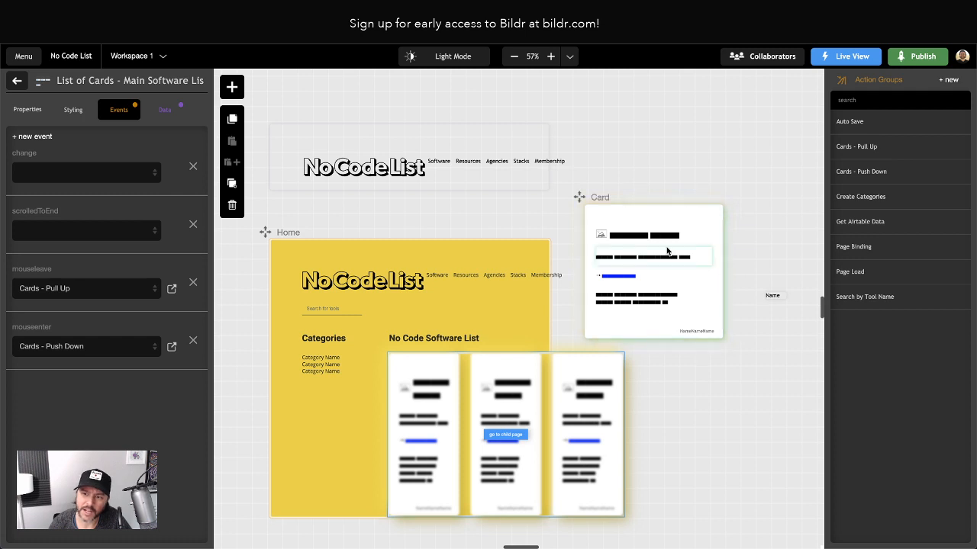
# Select the Card component's title line on the canvas to show its element tree
pyautogui.click(631, 236)
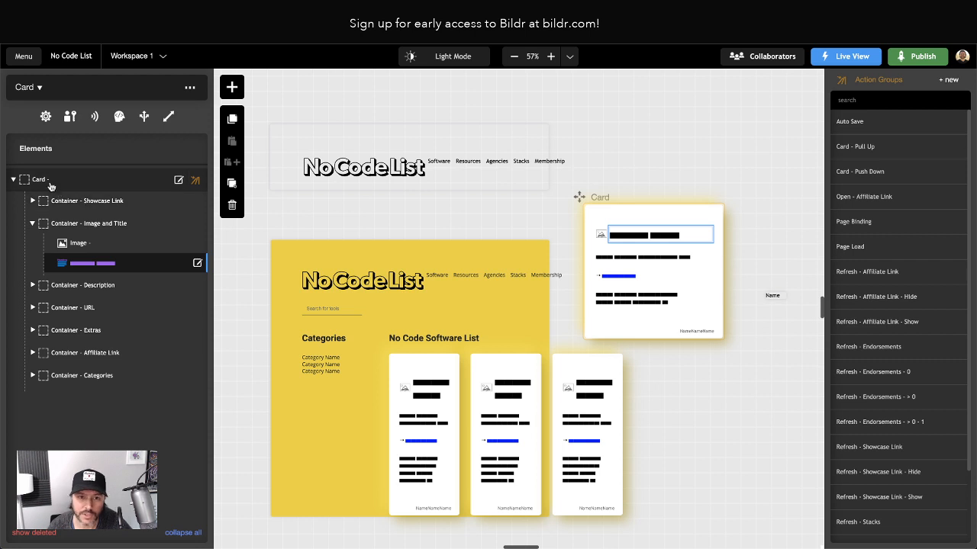
# Select the categories list and drag the Category Row component lower and to the right
pyautogui.click(339, 374)
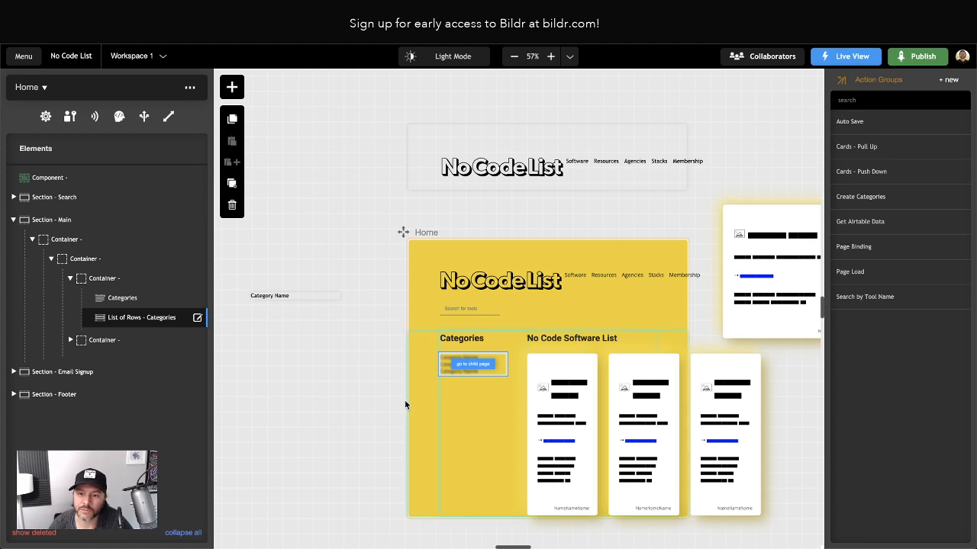
pyautogui.click(245, 285)
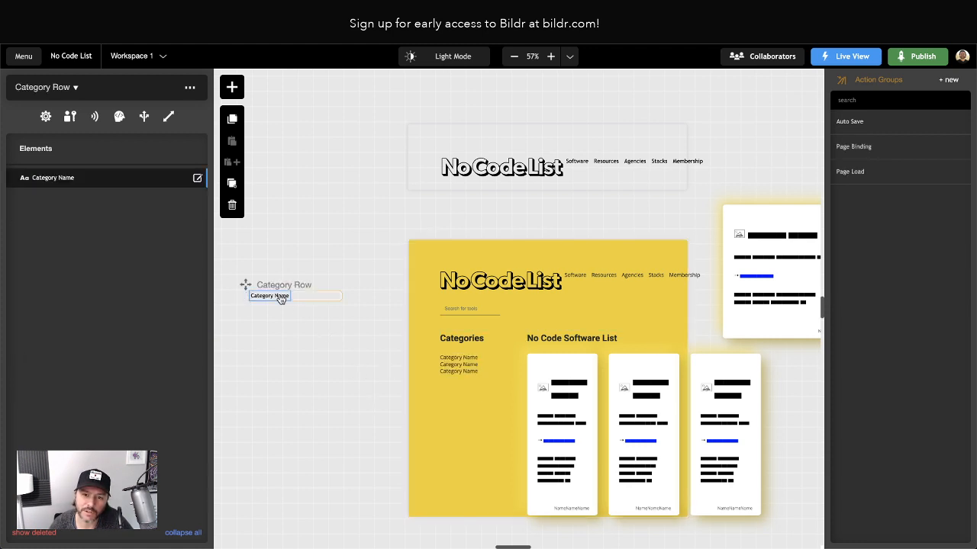
pyautogui.moveTo(245, 285); pyautogui.dragTo(290, 305)
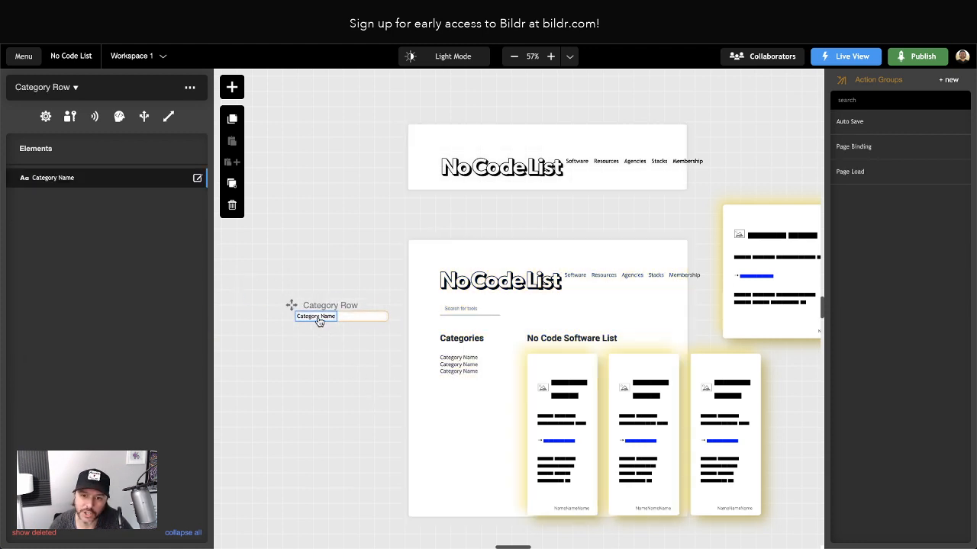
# Select the Category Name element and zoom the canvas to 97%
pyautogui.click(458, 363)
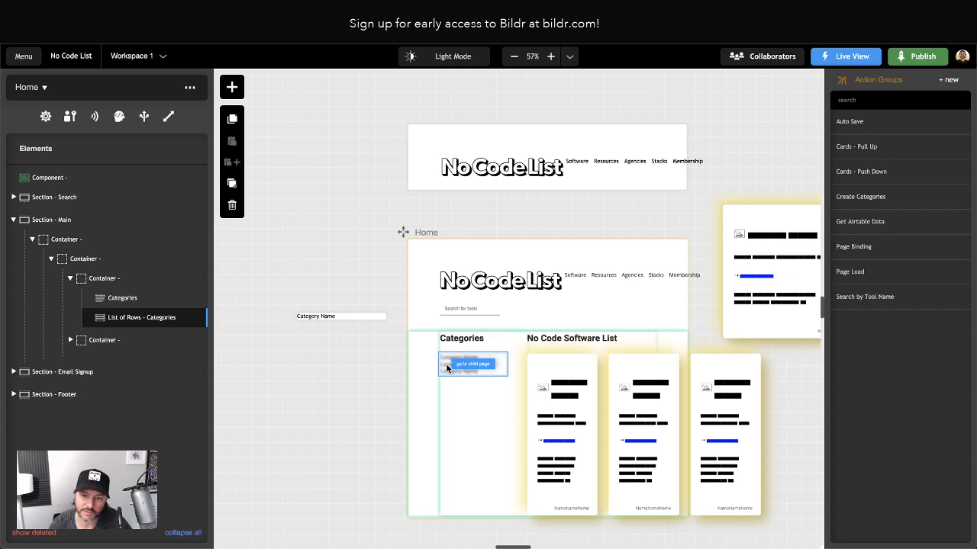
pyautogui.click(316, 316)
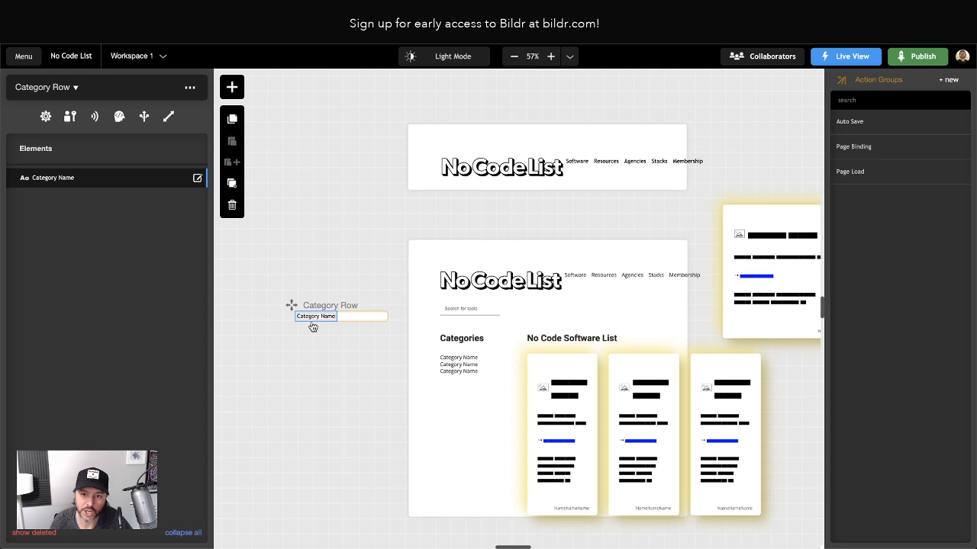
pyautogui.click(320, 366)
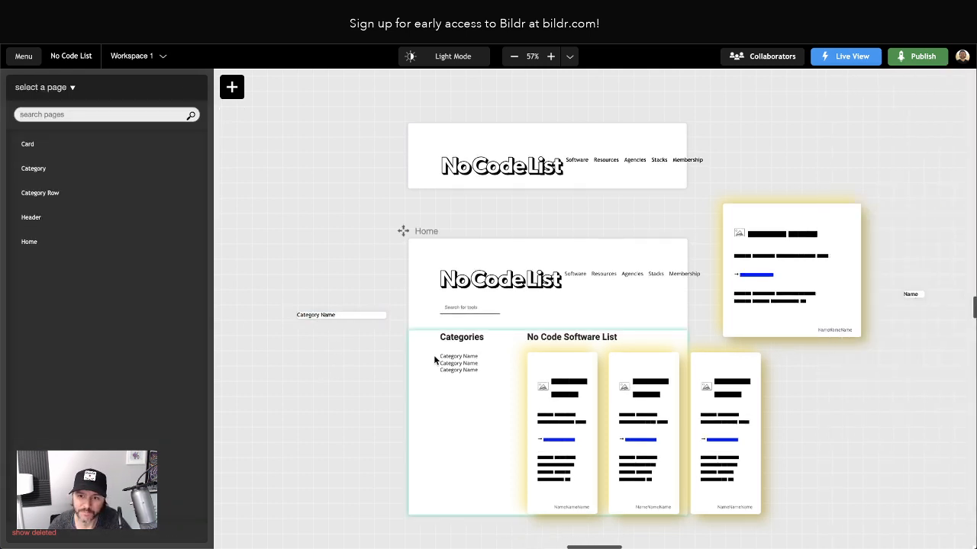
pyautogui.click(305, 314)
pyautogui.click(551, 57)
pyautogui.click(550, 56)
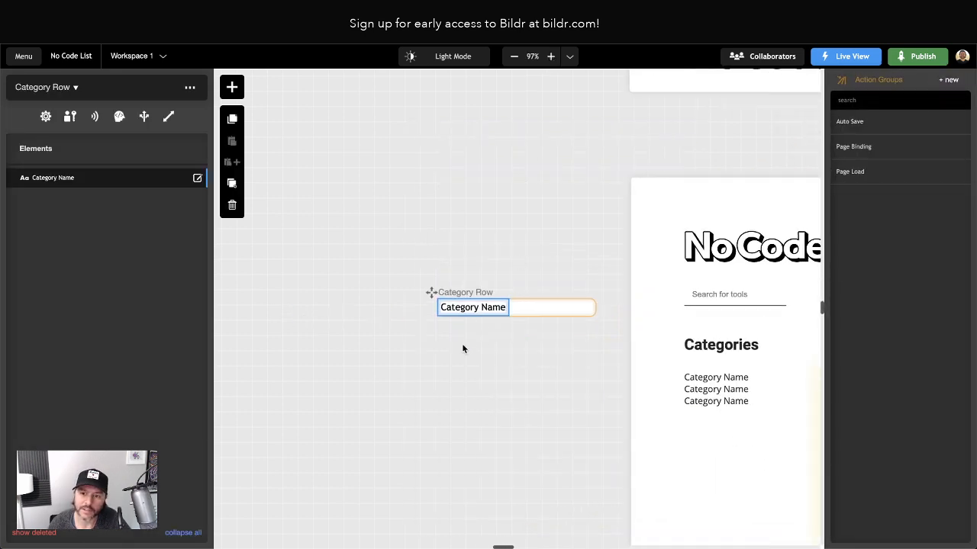
pyautogui.click(462, 349)
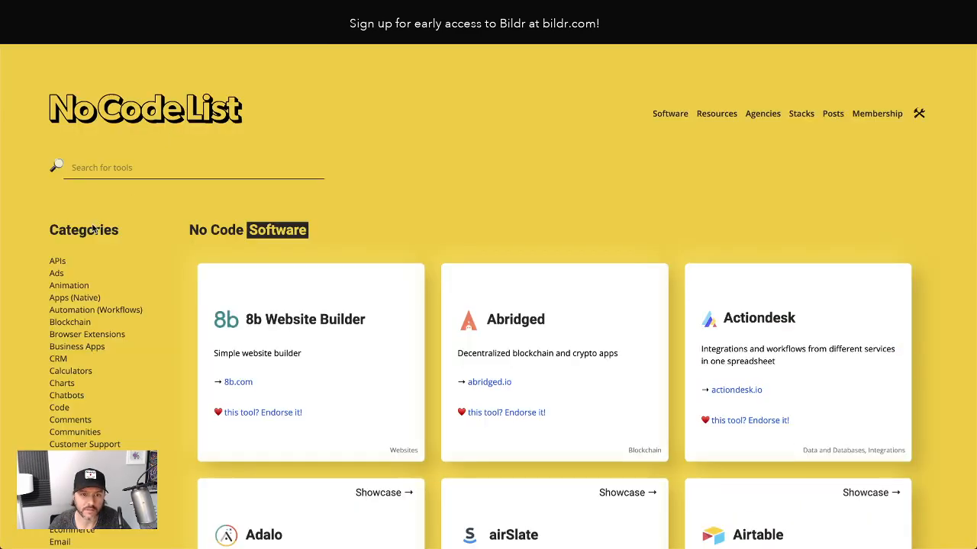
# Toggle the APIs category filter on and off to see the row's reaction
pyautogui.click(58, 264)
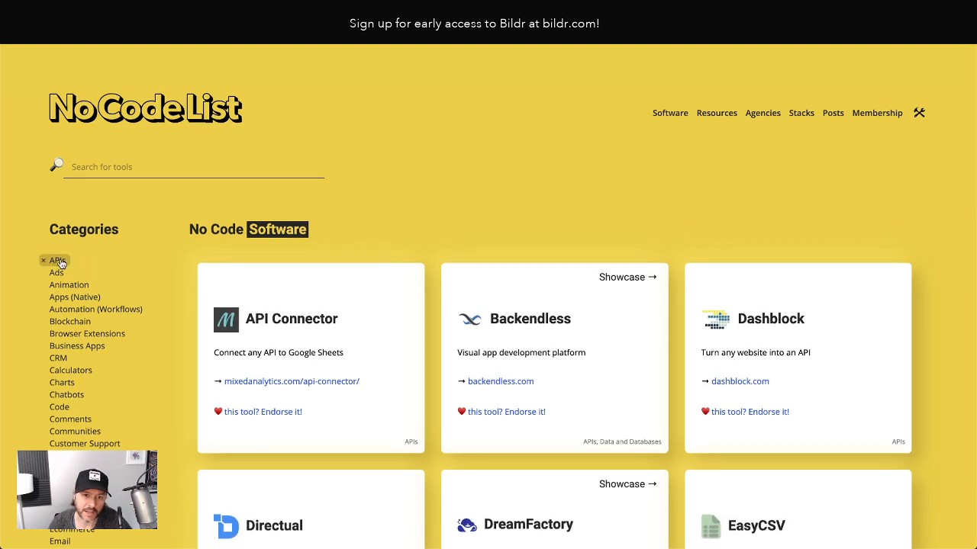
pyautogui.scroll(-1, 59, 265)
pyautogui.click(58, 264)
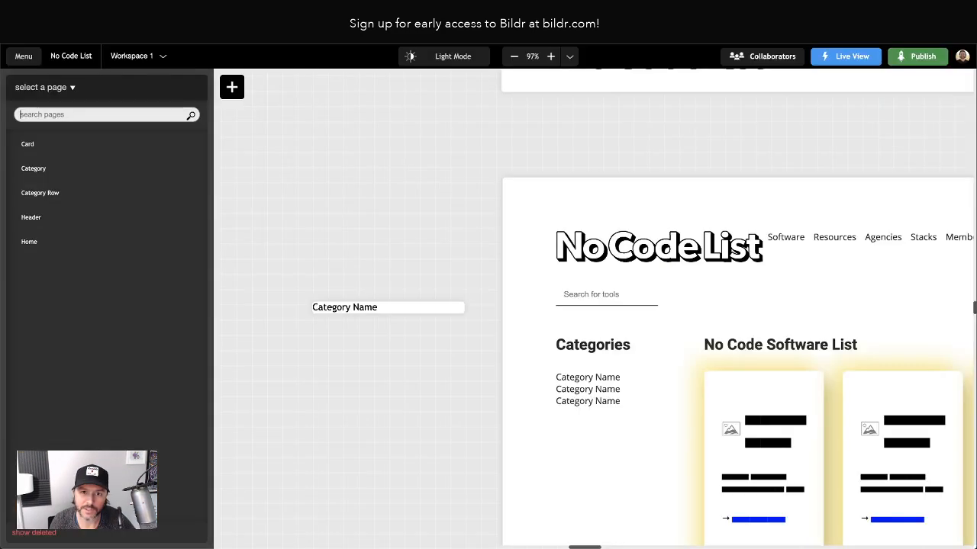
# Select the Category Name element in Category Row and open its styling settings
pyautogui.click(328, 310)
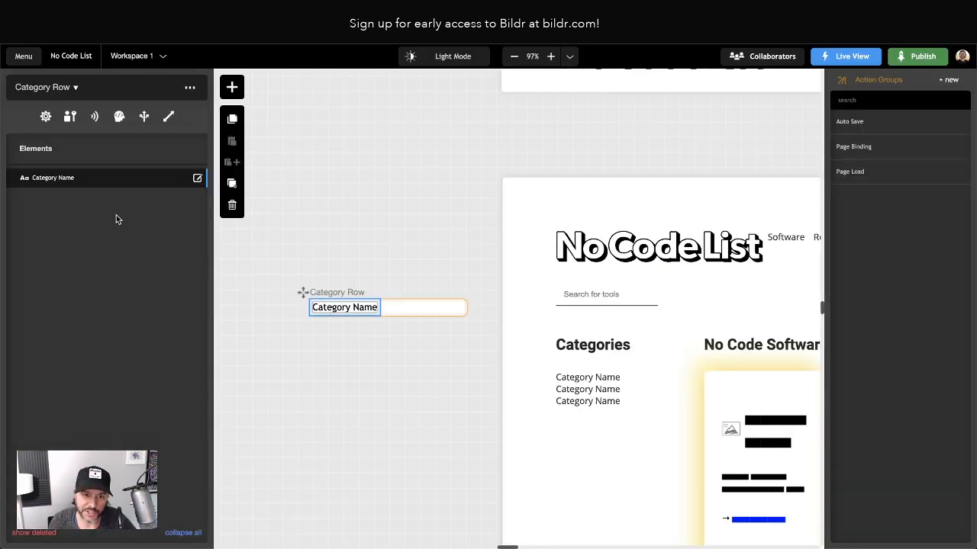
pyautogui.click(56, 181)
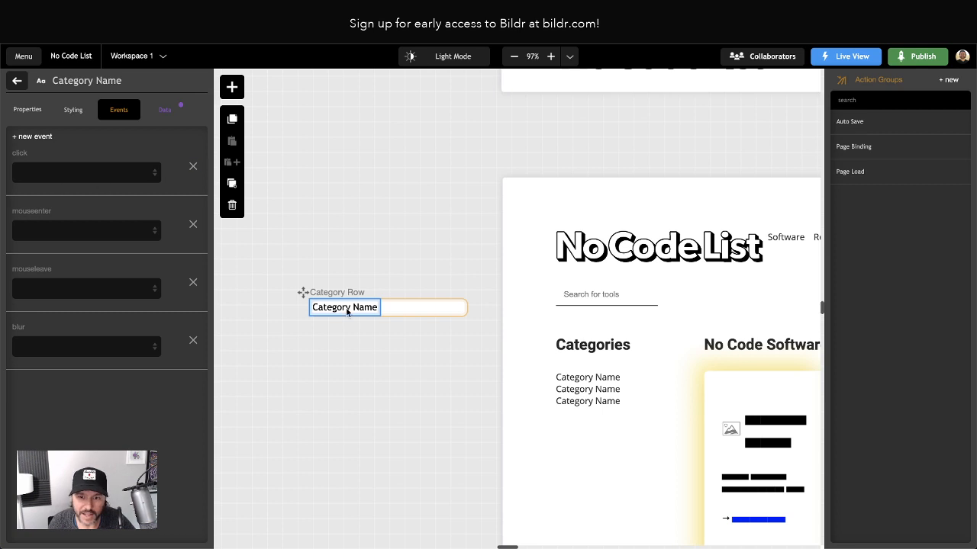
pyautogui.click(76, 112)
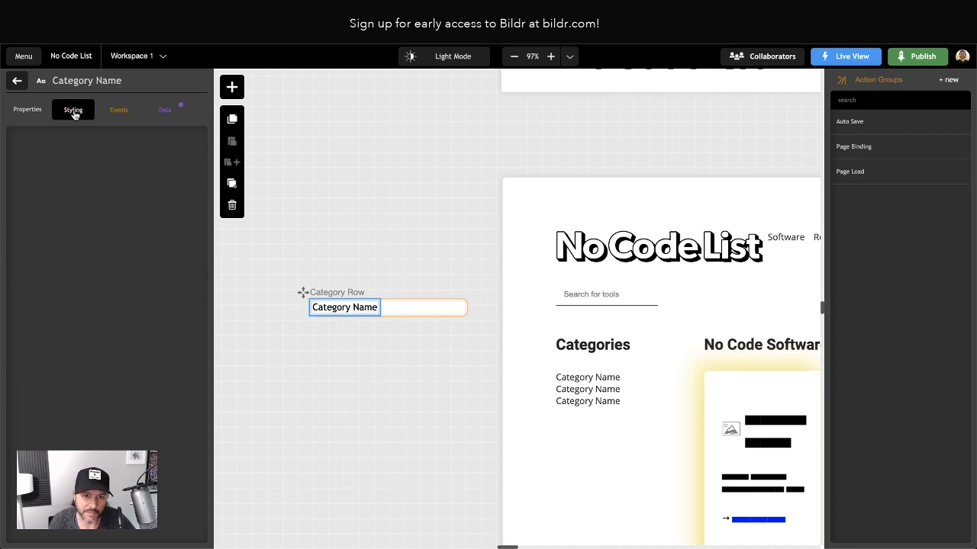
pyautogui.click(310, 392)
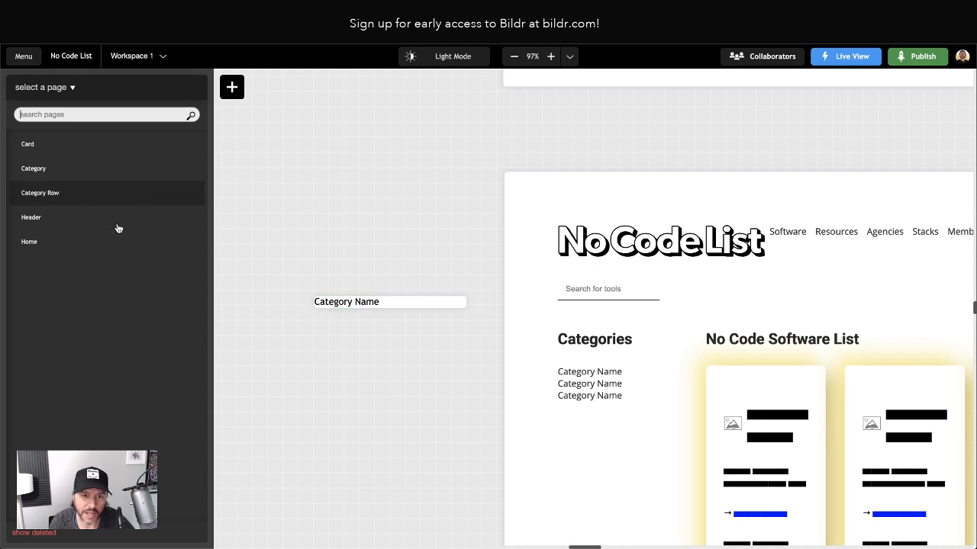
pyautogui.click(334, 309)
pyautogui.click(58, 181)
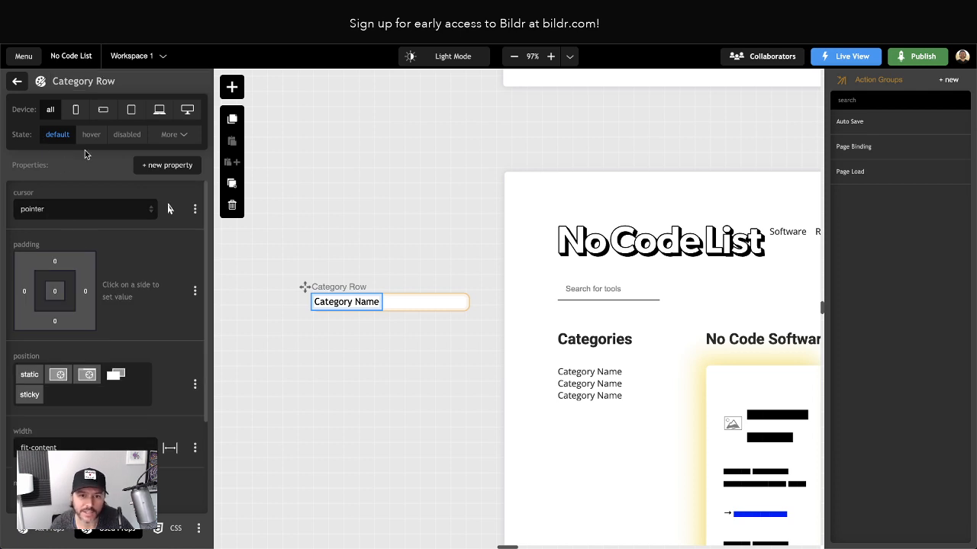
# Delete the hover::before and :before pseudo-element styles from the Category Row class
pyautogui.click(172, 135)
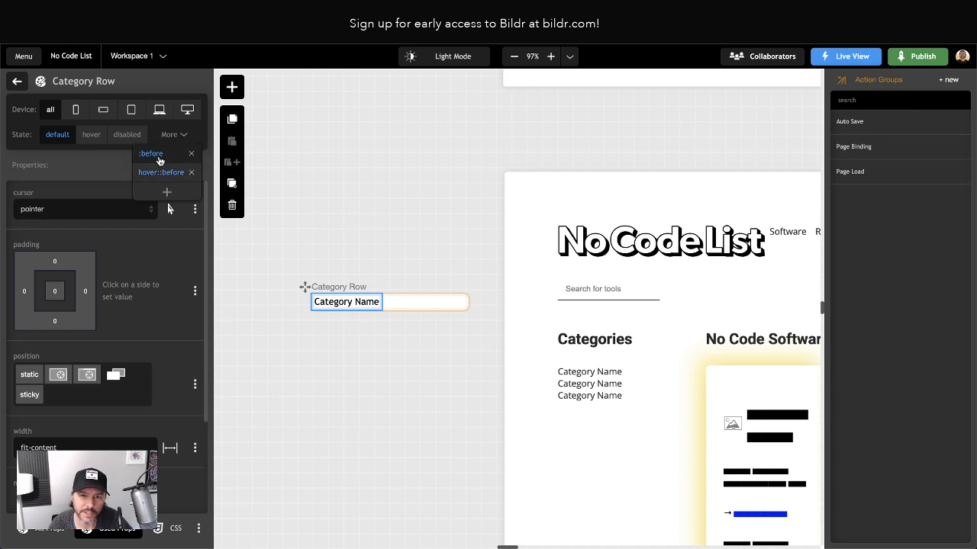
pyautogui.click(157, 157)
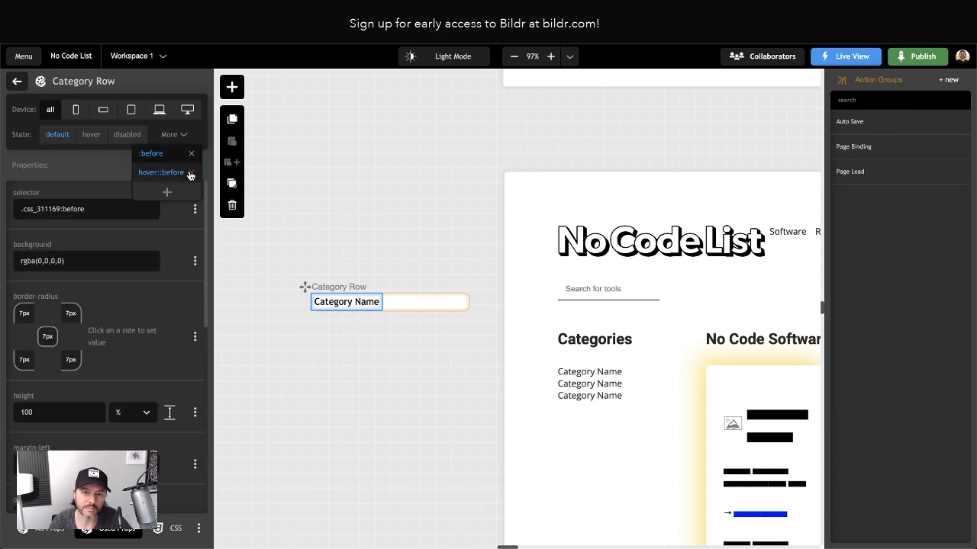
pyautogui.click(191, 172)
pyautogui.click(193, 156)
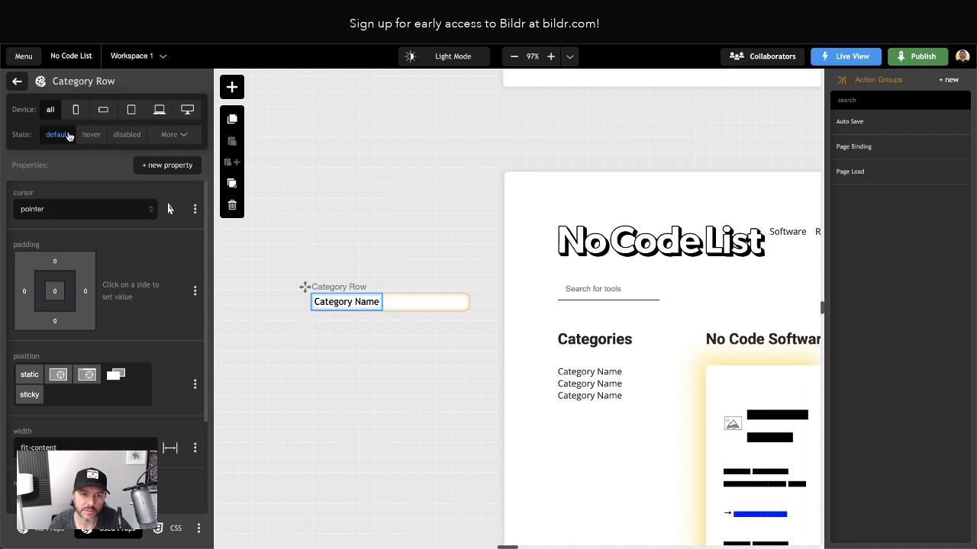
pyautogui.click(19, 85)
pyautogui.click(368, 231)
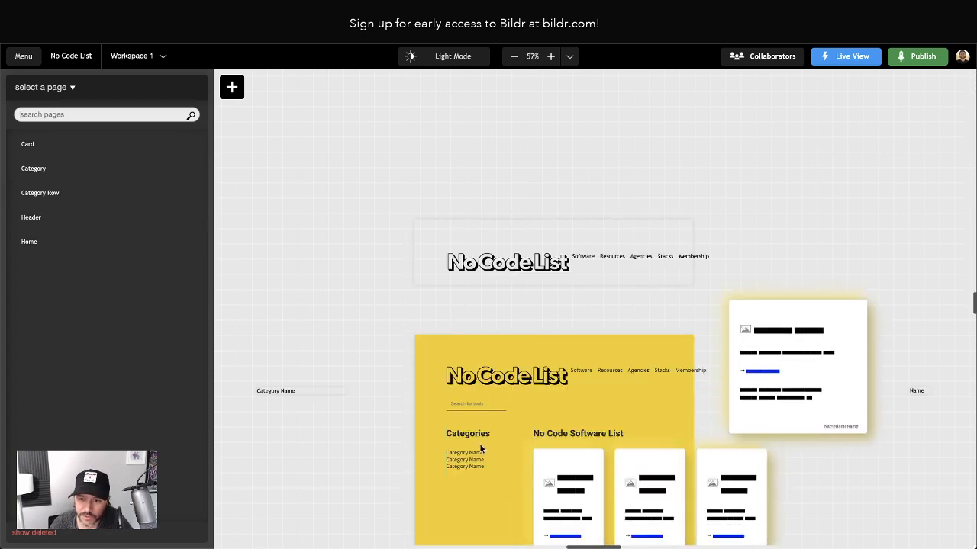
# Select Category Name, zoom the canvas to 97%, and open its Category Row style class
pyautogui.click(275, 392)
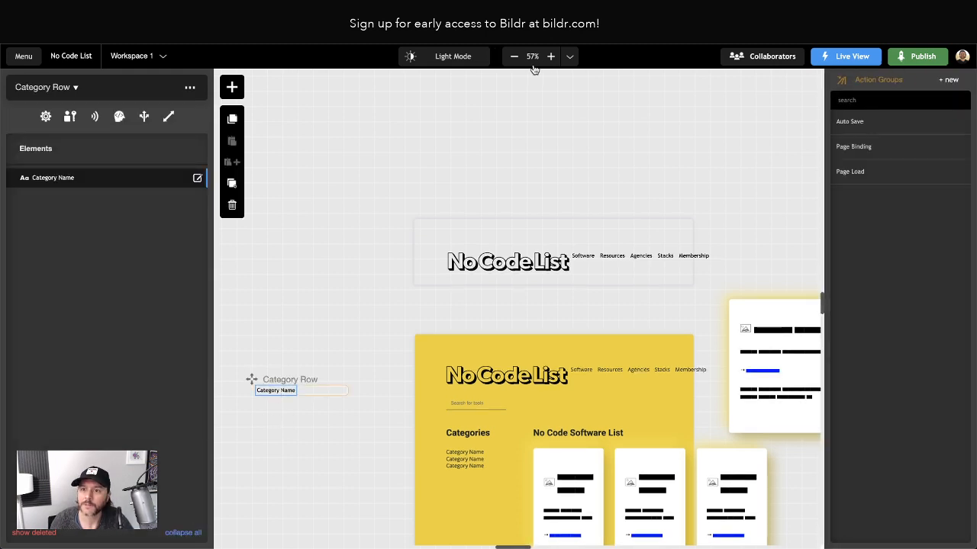
pyautogui.click(551, 58)
pyautogui.click(551, 58)
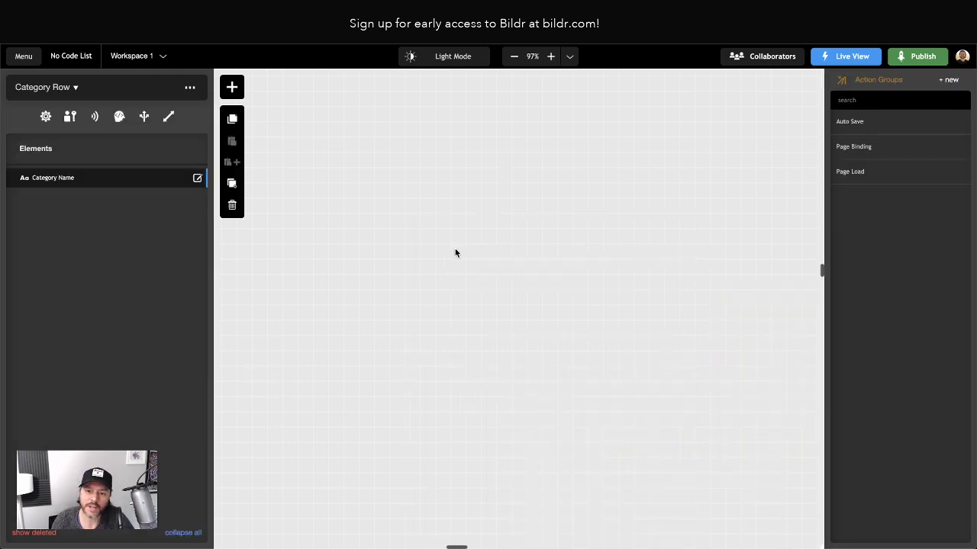
pyautogui.click(44, 179)
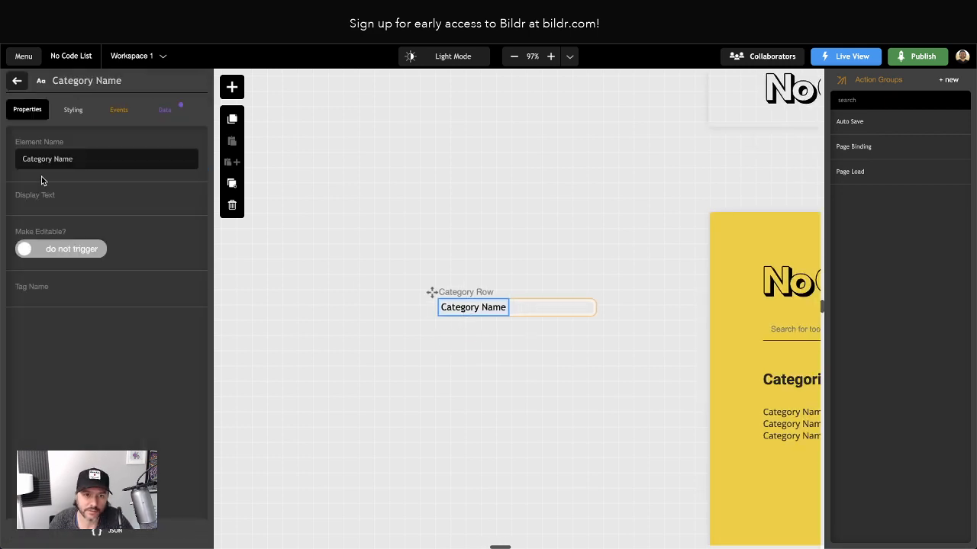
pyautogui.click(73, 112)
pyautogui.click(38, 167)
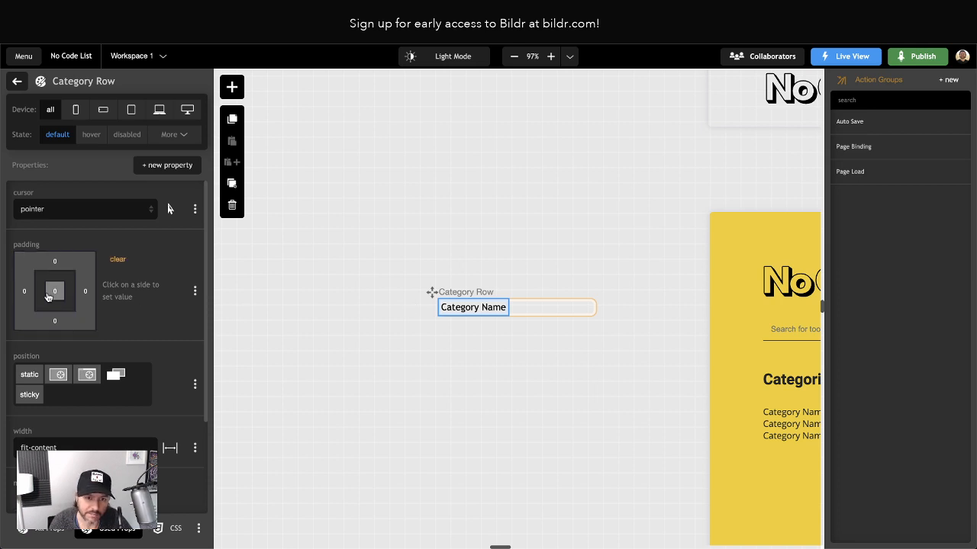
# Review Category Row's pointer cursor, zero padding, fit-content width and margins
pyautogui.scroll(-1, 113, 306)
pyautogui.scroll(-1, 114, 306)
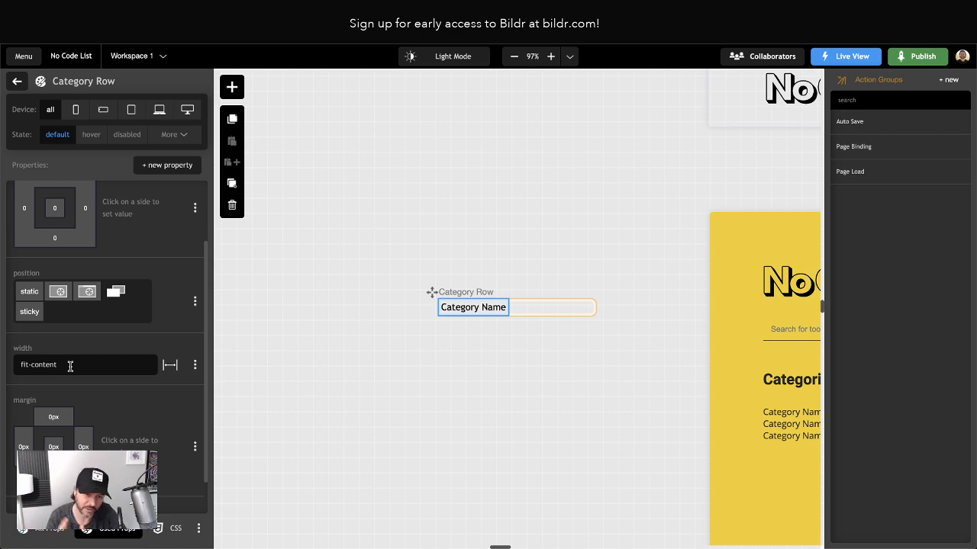
pyautogui.scroll(-1, 70, 366)
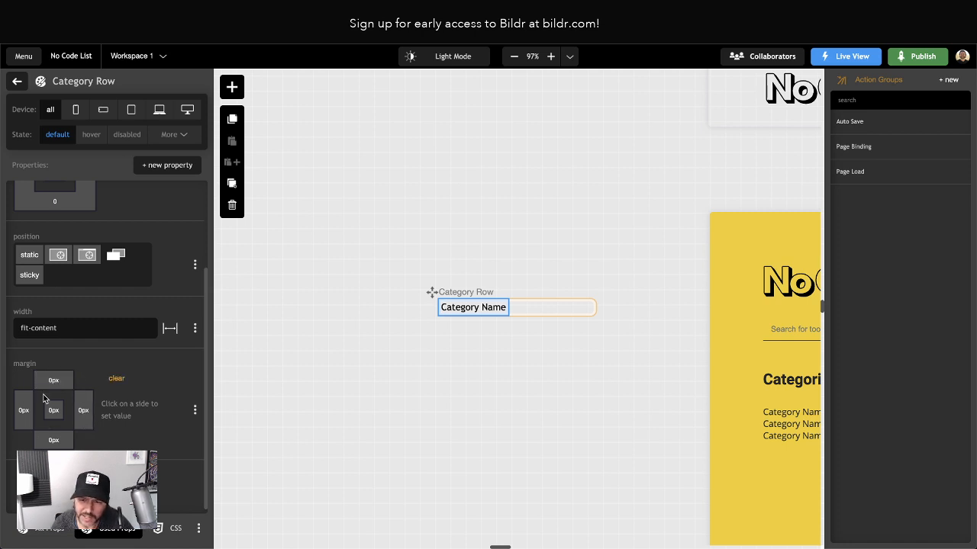
pyautogui.scroll(3, 116, 303)
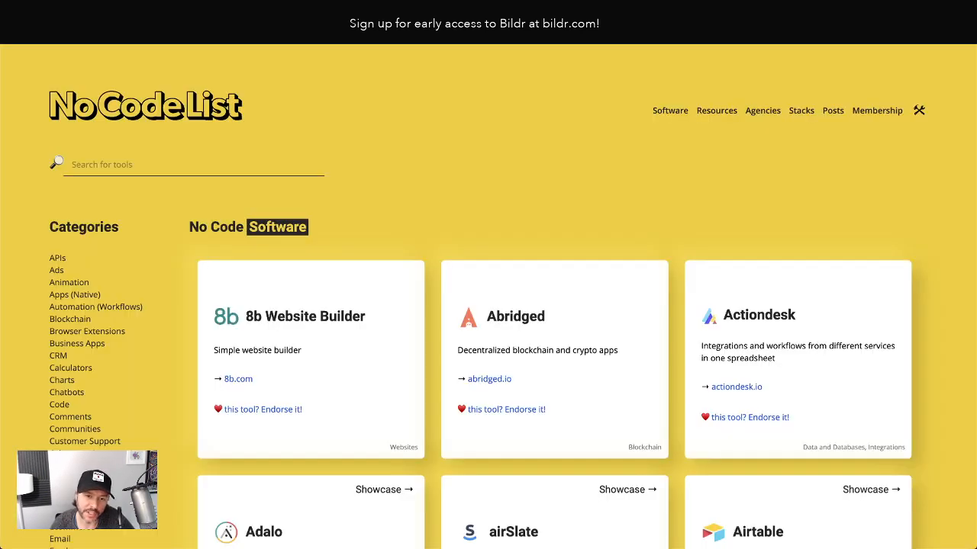
# Filter No Code List by the APIs category, clear it, then return to Bildr's Category Name styling
pyautogui.click(58, 258)
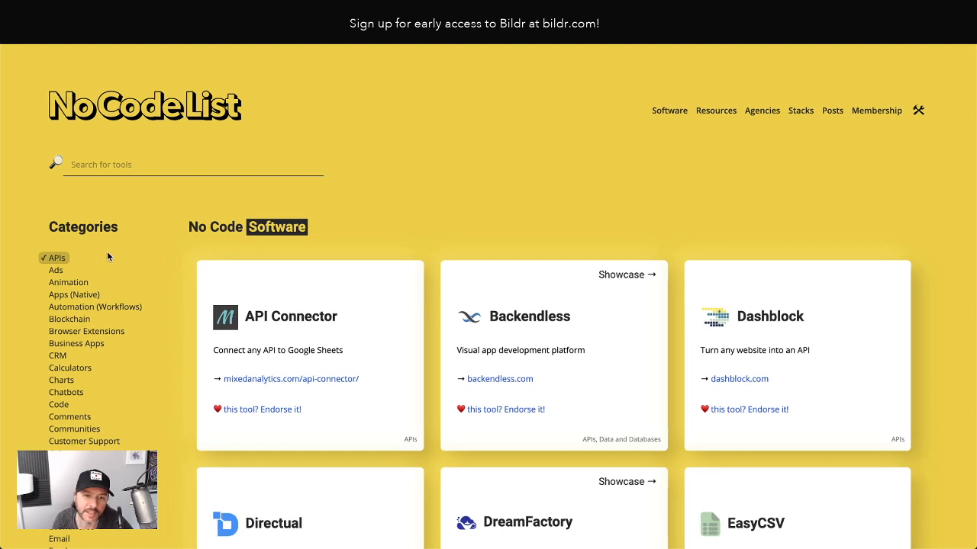
pyautogui.click(56, 256)
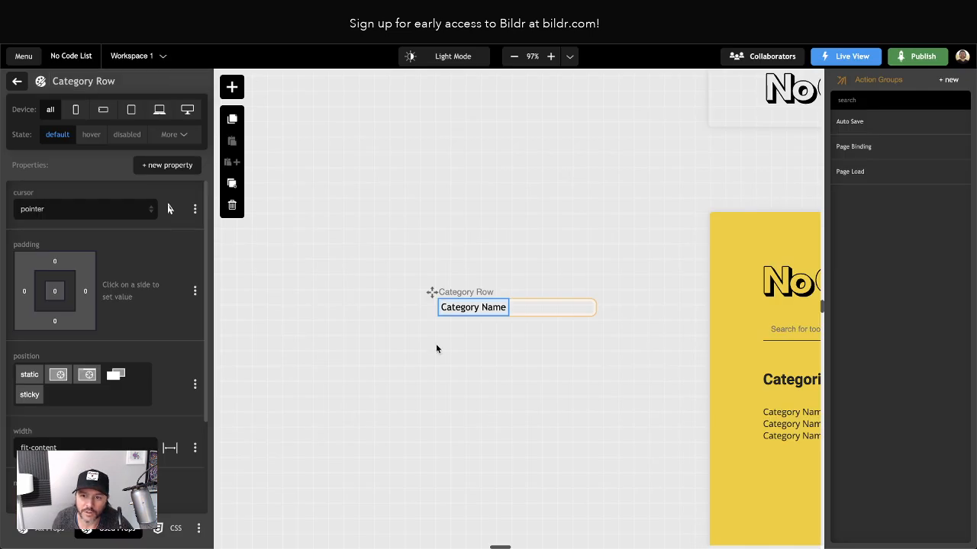
pyautogui.click(16, 81)
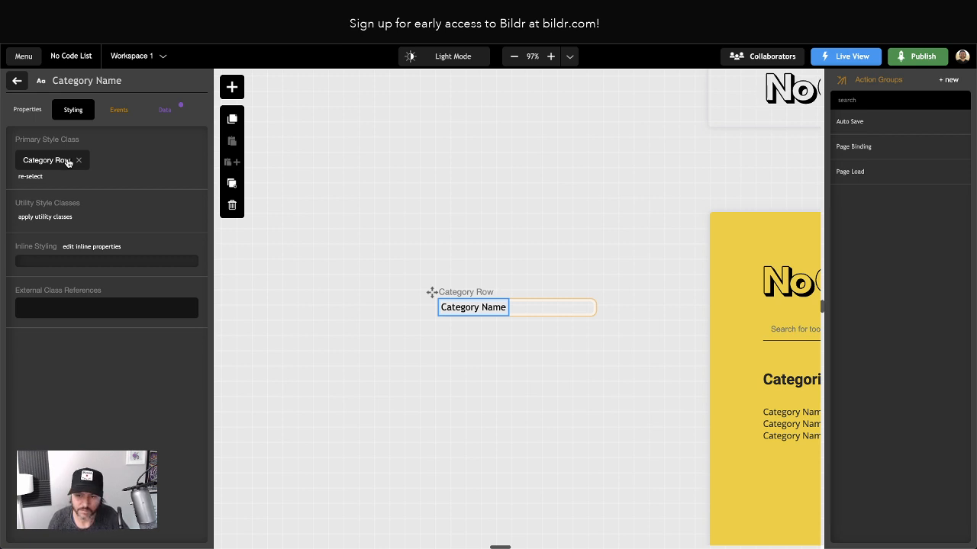
# Search for 'contain' and drag a Container into the Category Row below Category Name
pyautogui.click(27, 111)
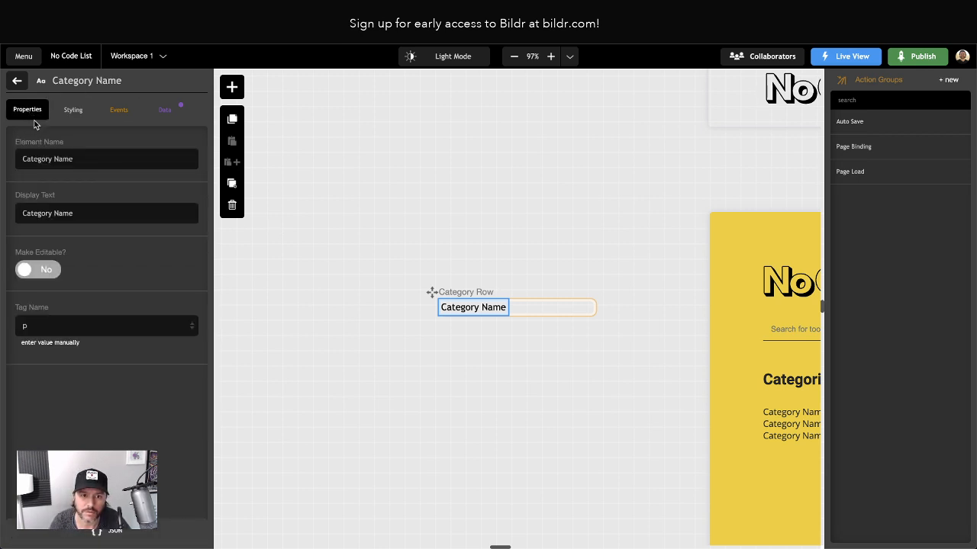
pyautogui.click(17, 81)
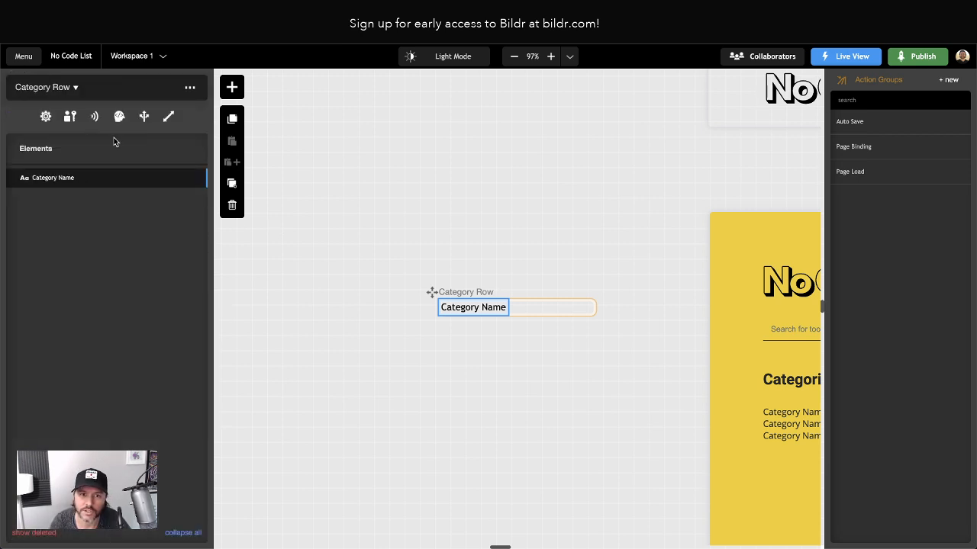
pyautogui.click(232, 90)
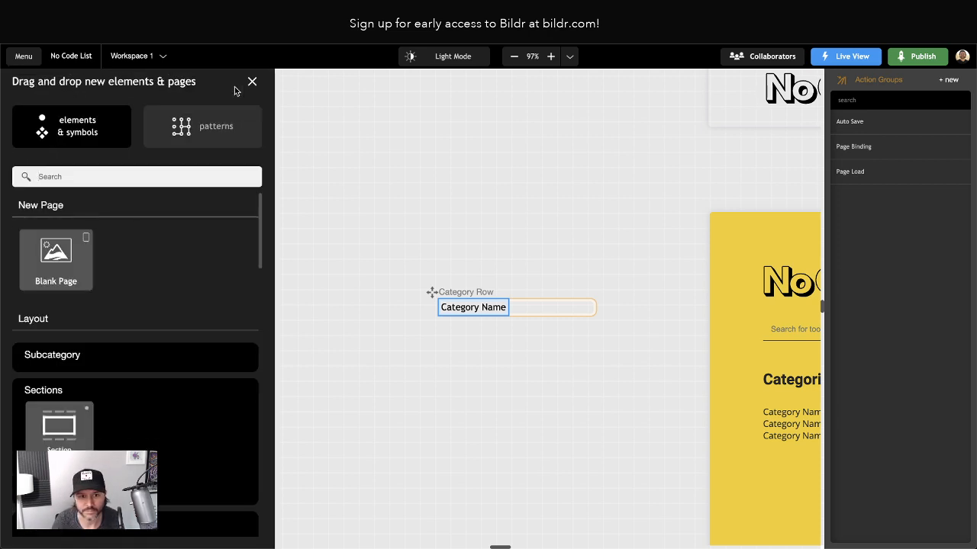
pyautogui.write('contain')
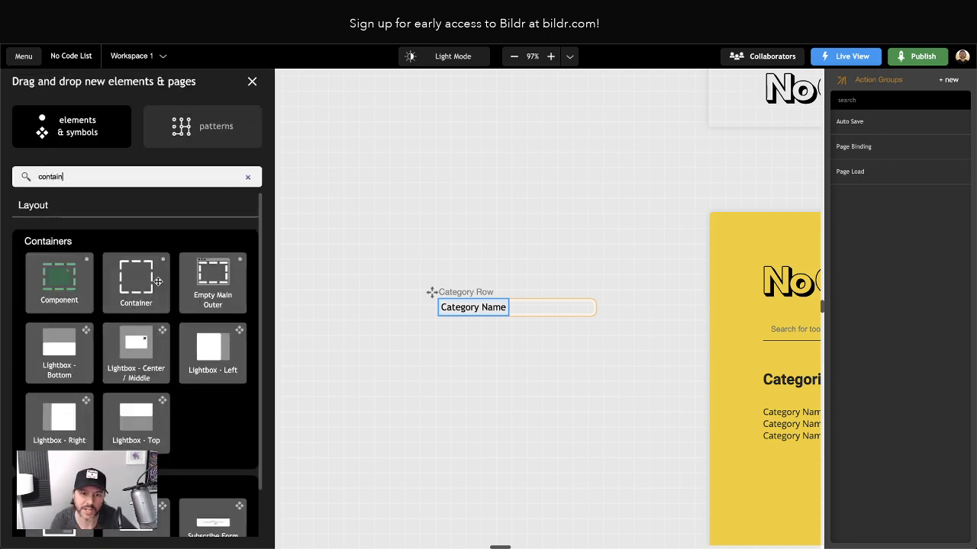
pyautogui.moveTo(137, 281); pyautogui.dragTo(115, 189)
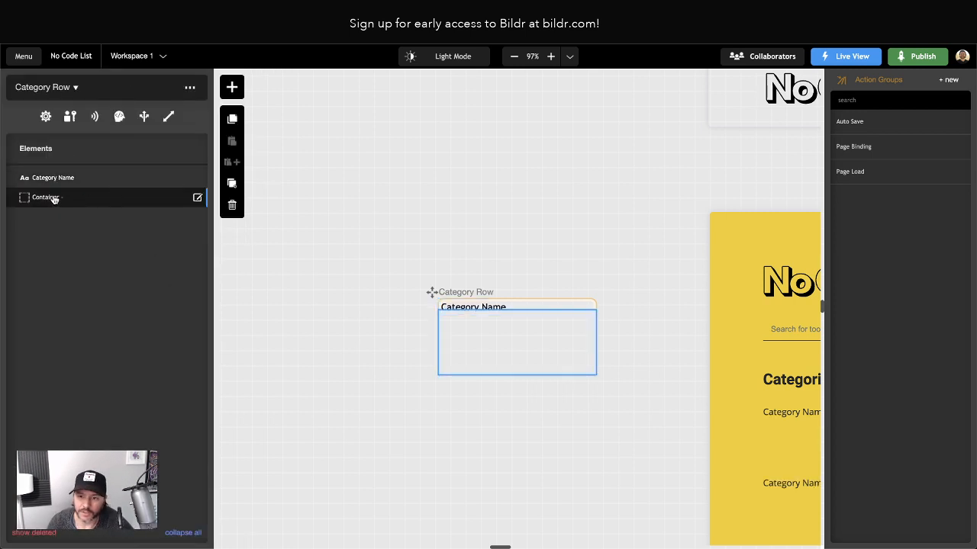
# Remove the default Container style class from the new container
pyautogui.click(55, 198)
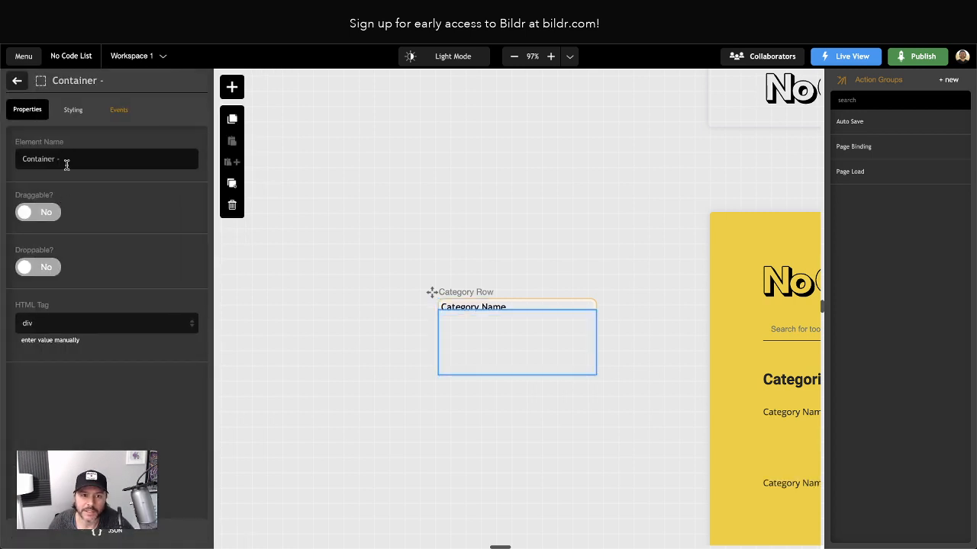
pyautogui.click(74, 112)
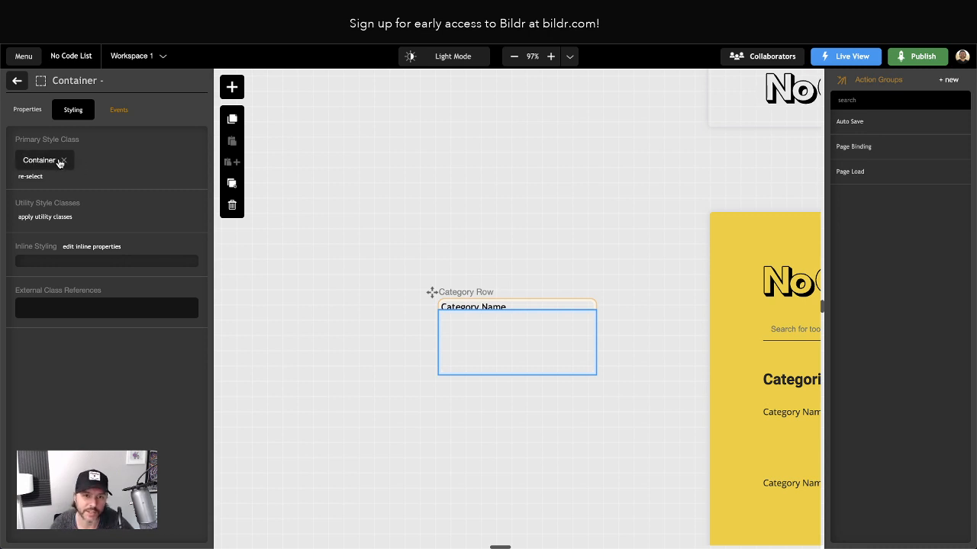
pyautogui.click(64, 161)
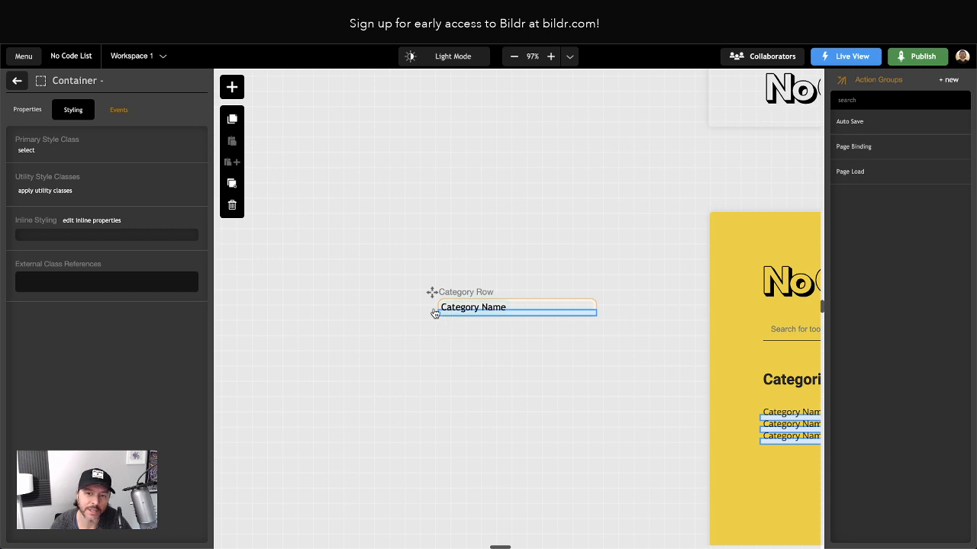
pyautogui.click(16, 80)
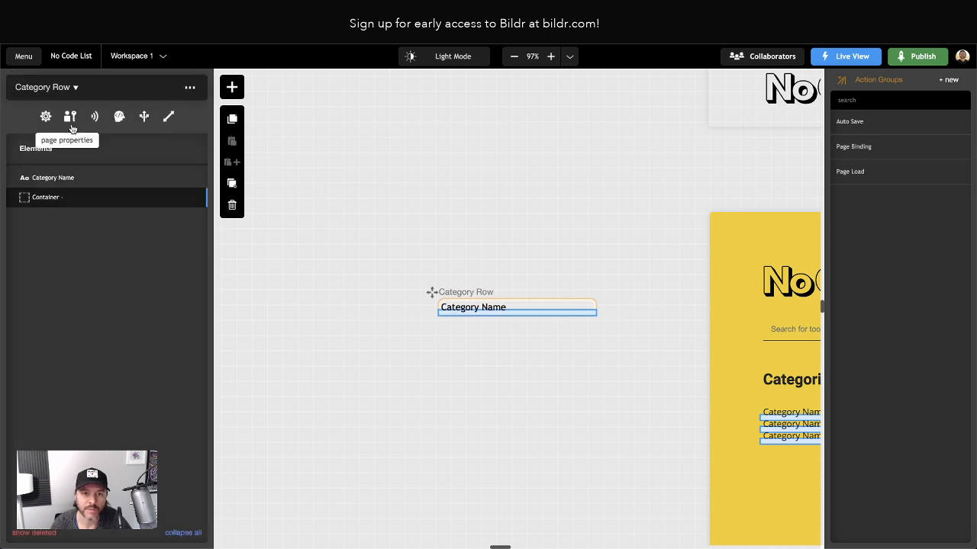
# Rename the new container's Element Name to 'State Indicator' and check its primary style class list
pyautogui.click(47, 202)
pyautogui.click(28, 112)
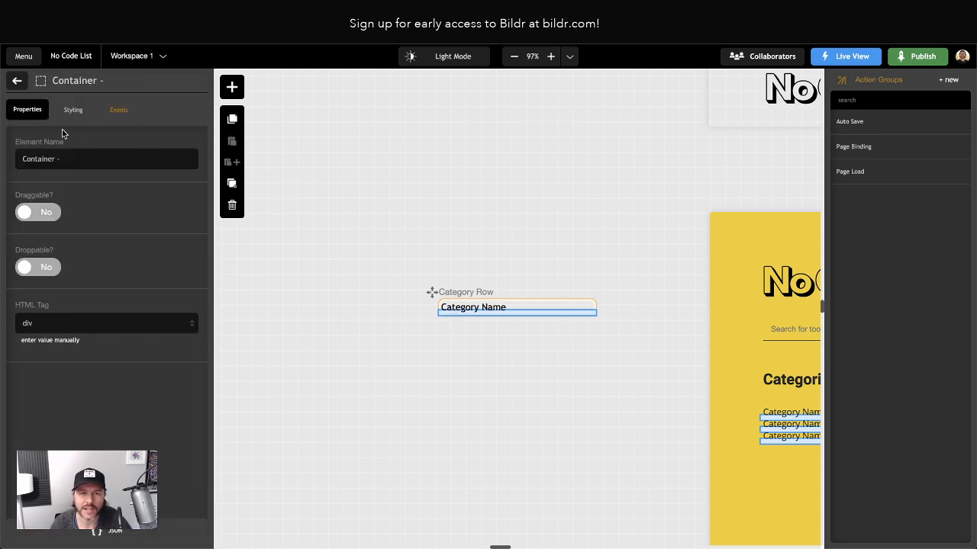
pyautogui.tripleClick(59, 160)
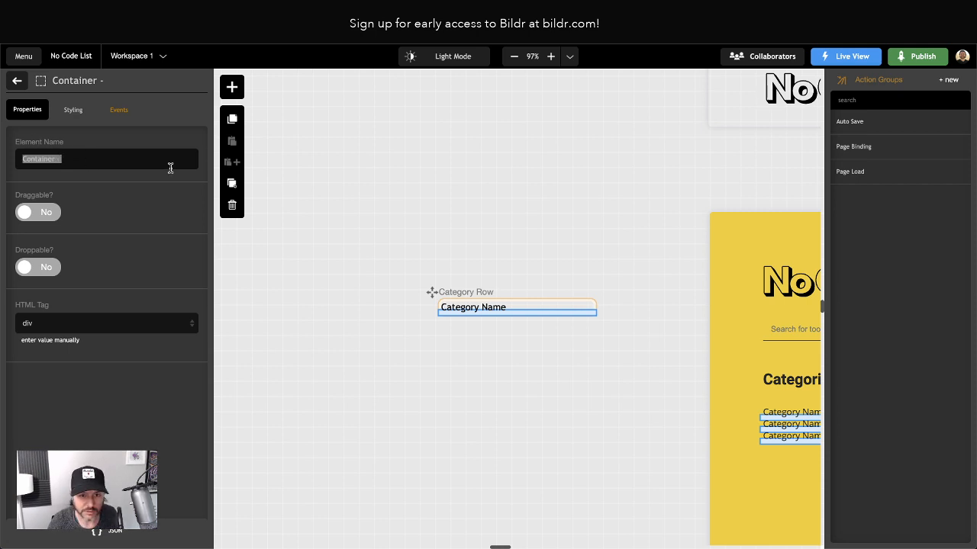
pyautogui.write('State Indicator')
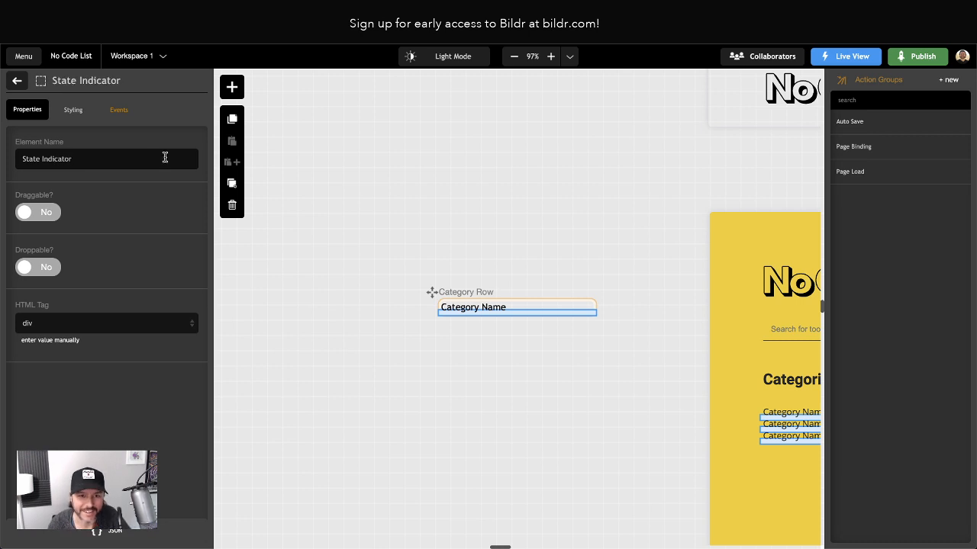
pyautogui.click(74, 111)
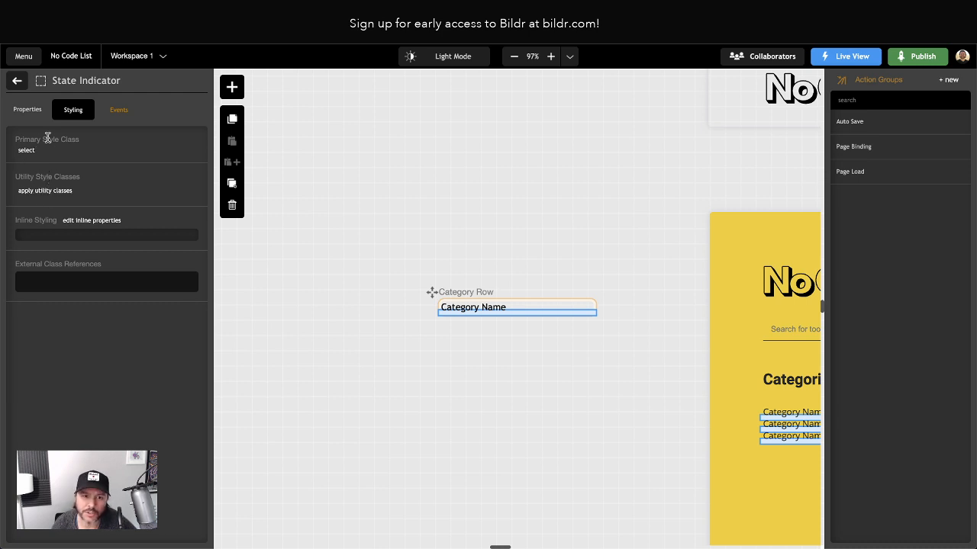
pyautogui.click(73, 143)
pyautogui.click(50, 145)
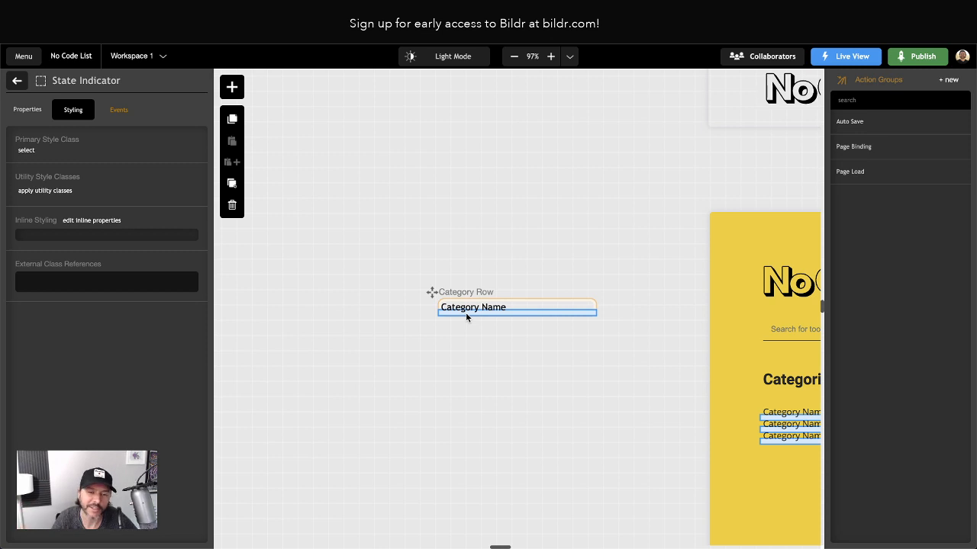
# Create a new primary style class named 'State Indicator' for the indicator element
pyautogui.click(26, 151)
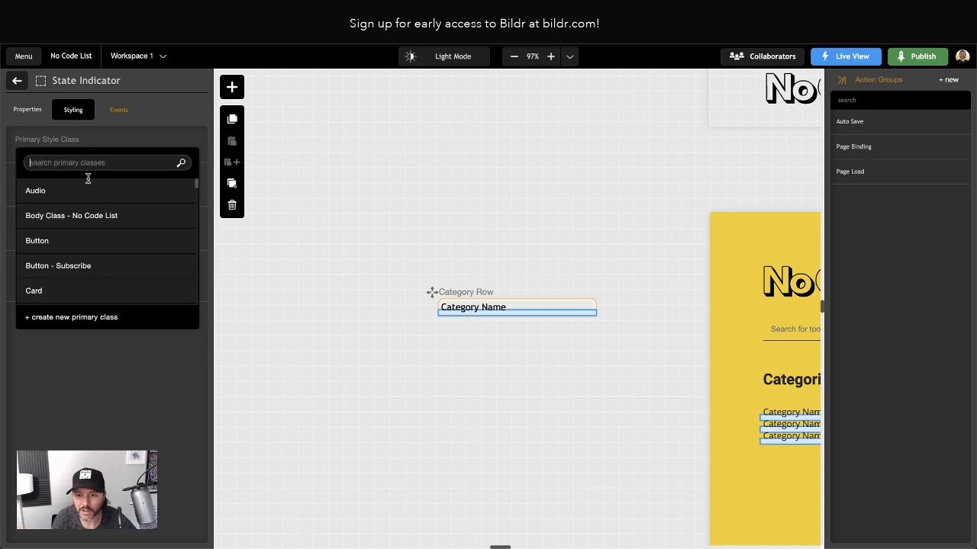
pyautogui.click(70, 321)
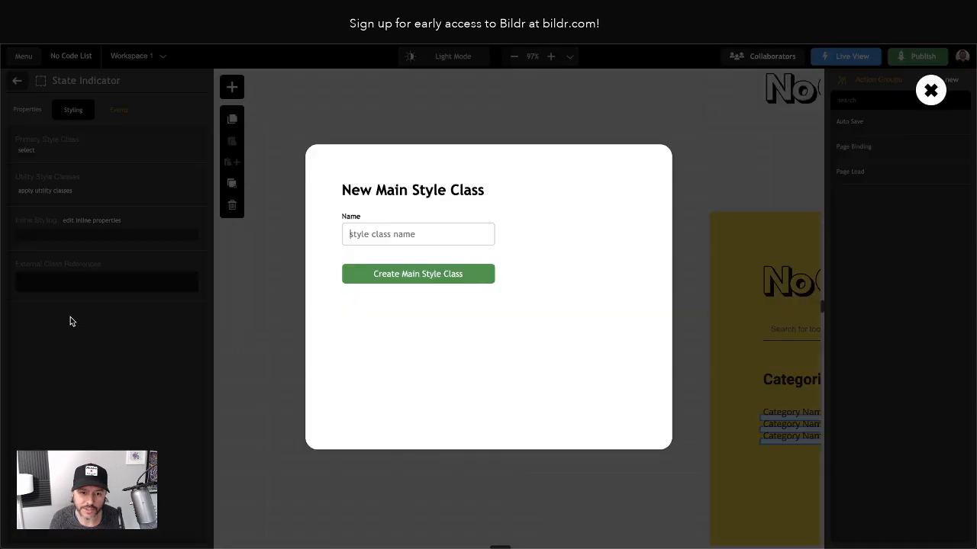
pyautogui.write('S')
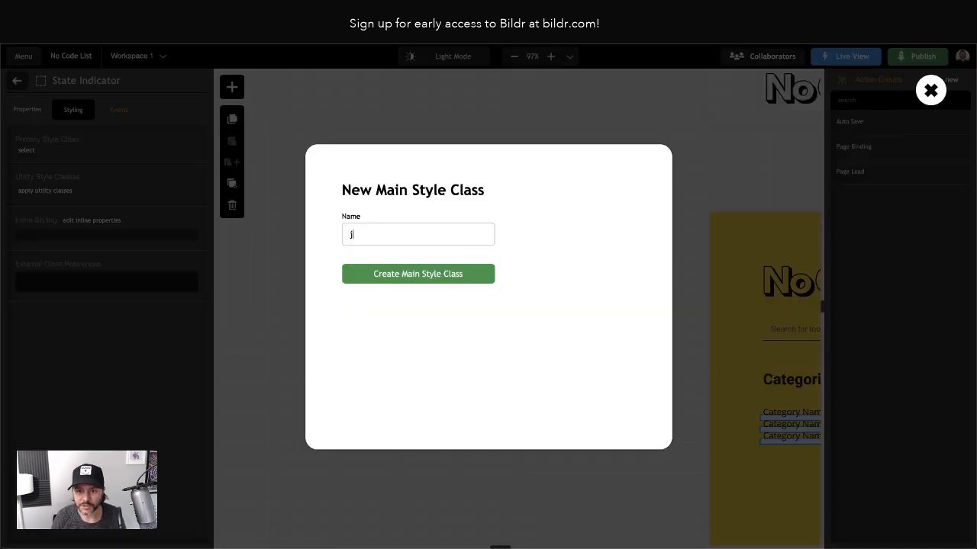
pyautogui.press('BackSpace')
pyautogui.write('State Indicator')
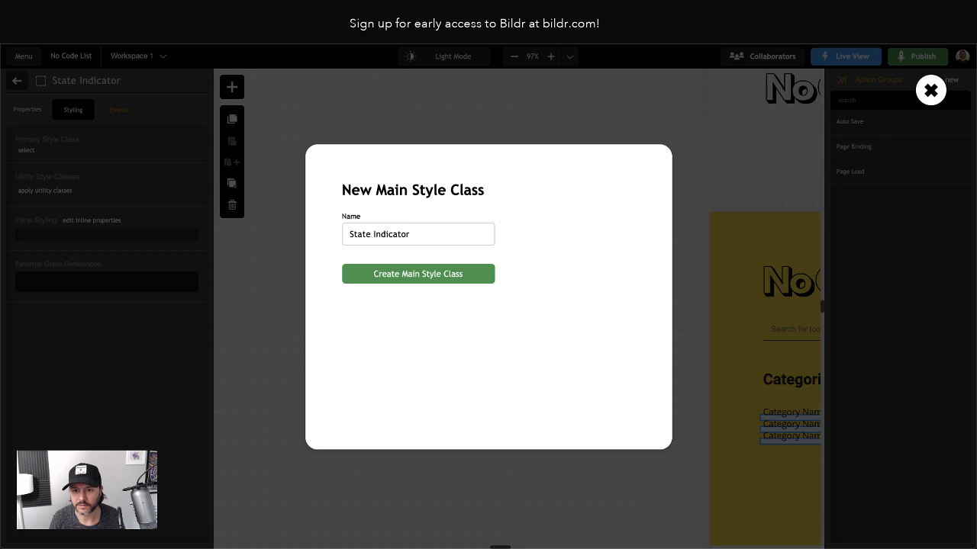
pyautogui.press('Return')
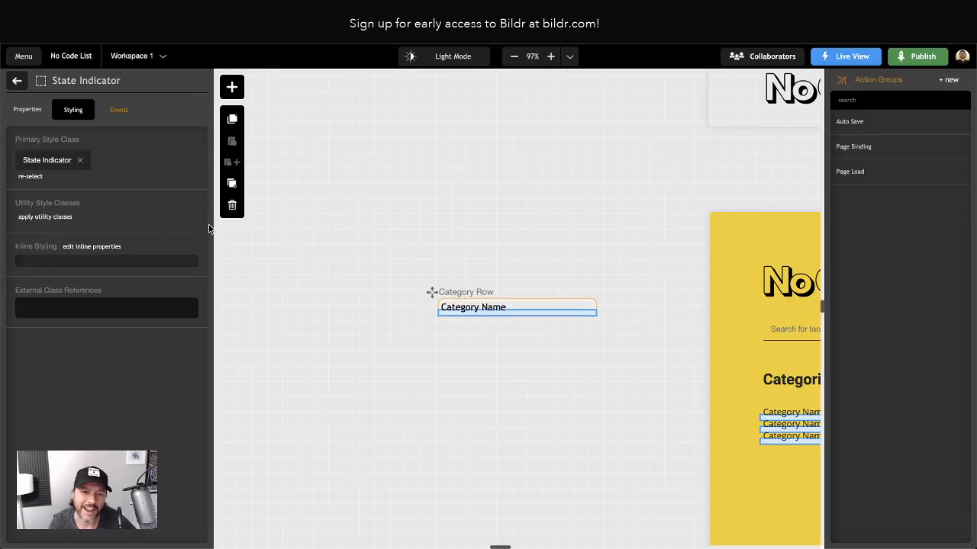
# Open the State Indicator class editor and show all of its style properties
pyautogui.click(40, 163)
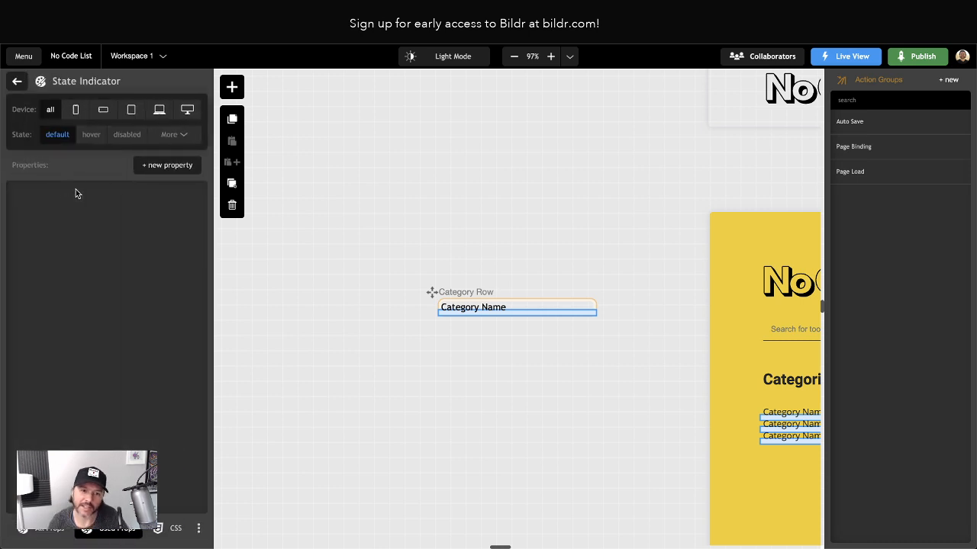
pyautogui.click(46, 539)
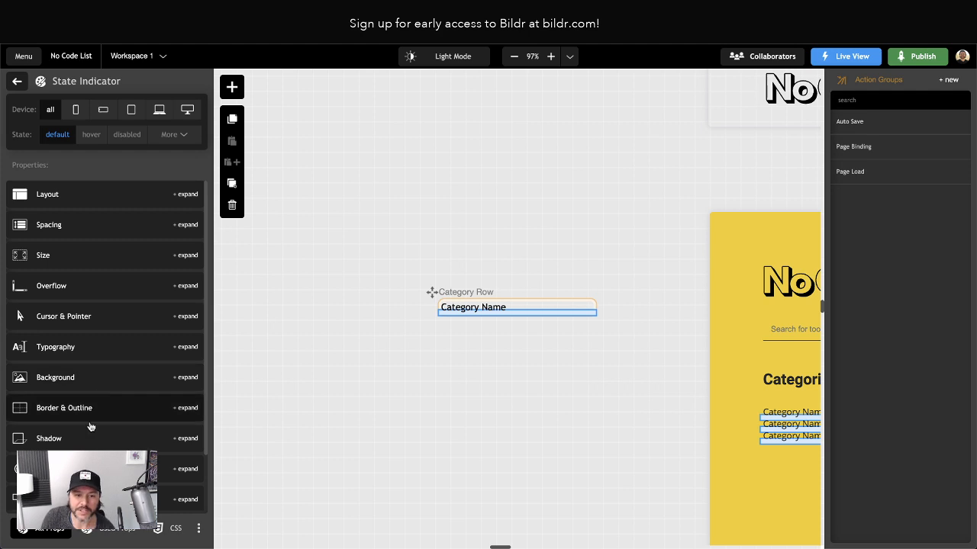
pyautogui.click(114, 528)
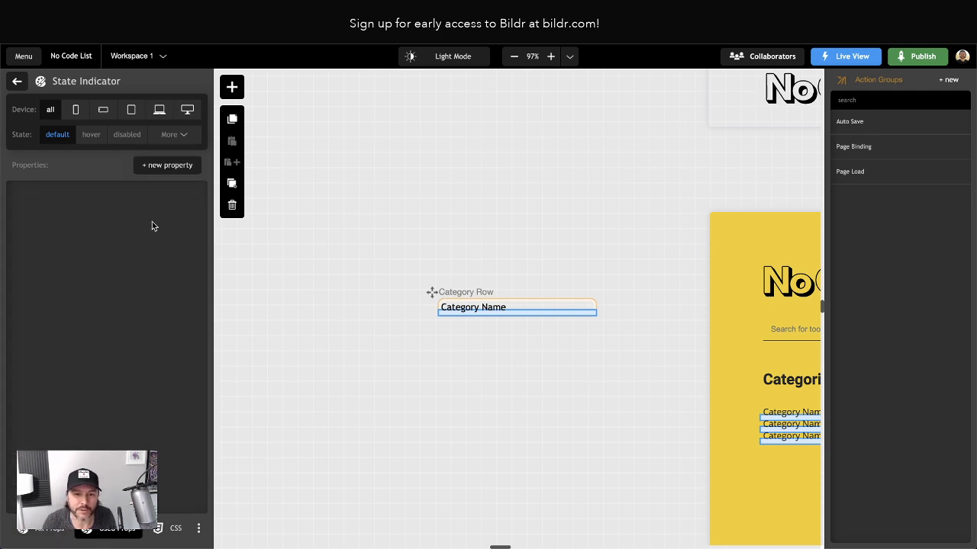
pyautogui.click(156, 166)
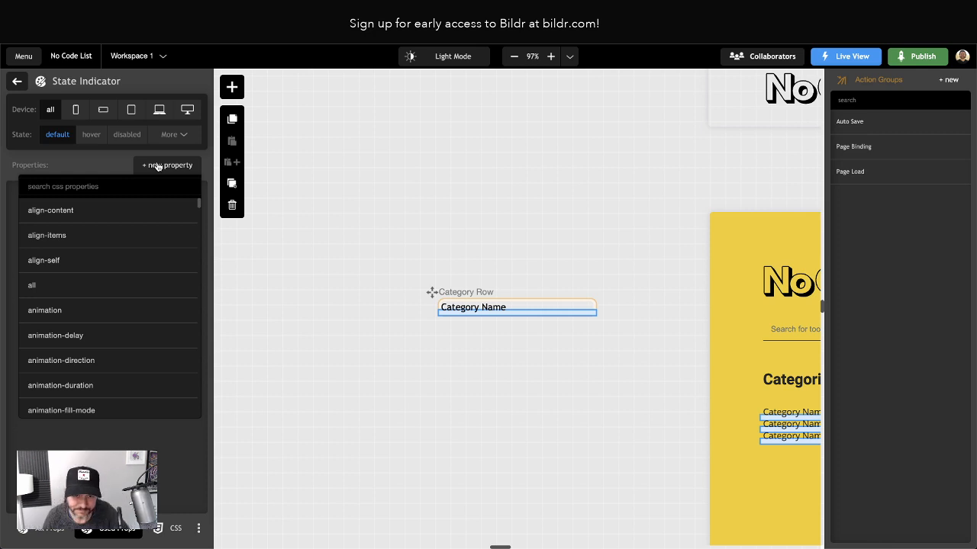
pyautogui.click(156, 165)
pyautogui.click(44, 530)
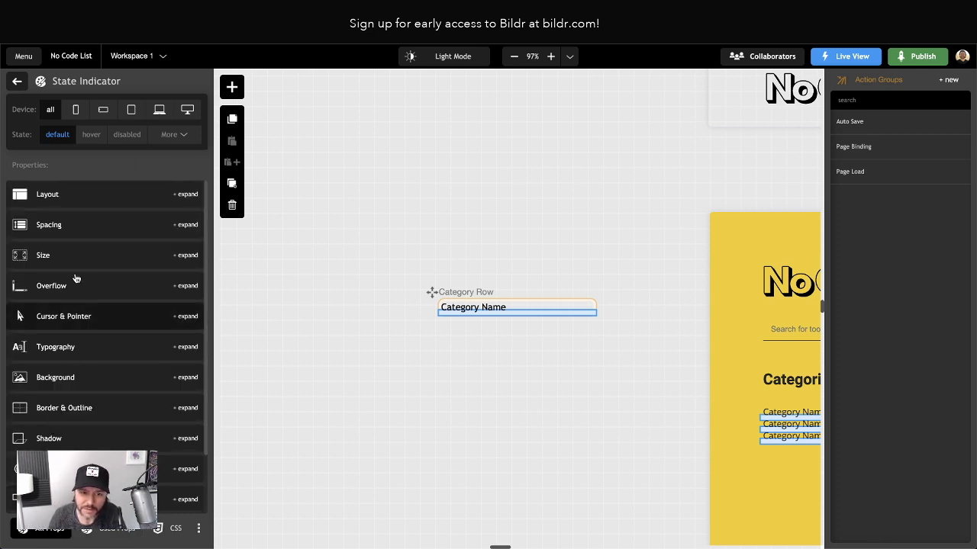
pyautogui.scroll(-1, 92, 285)
pyautogui.scroll(1, 90, 287)
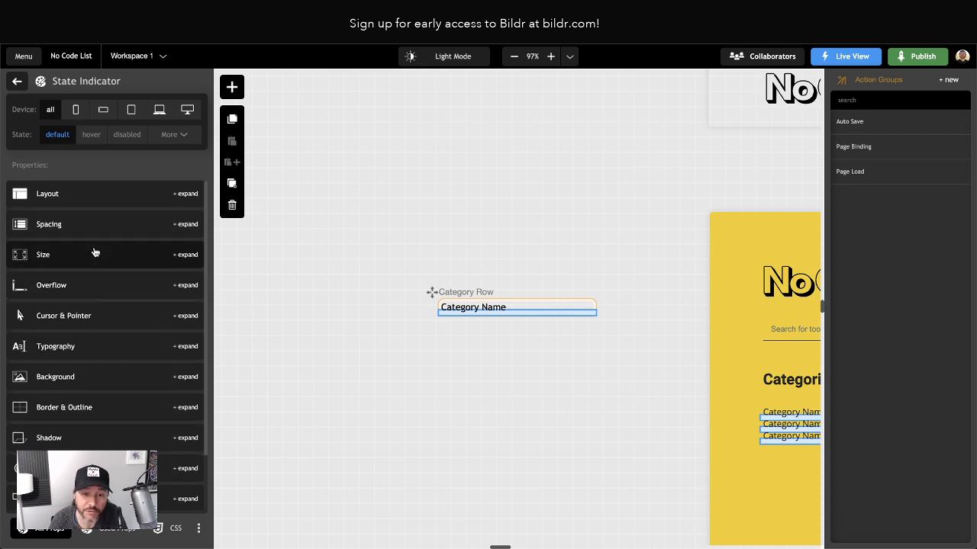
# Expand the Layout group and scroll down to the Position options
pyautogui.click(79, 200)
pyautogui.scroll(-1, 136, 301)
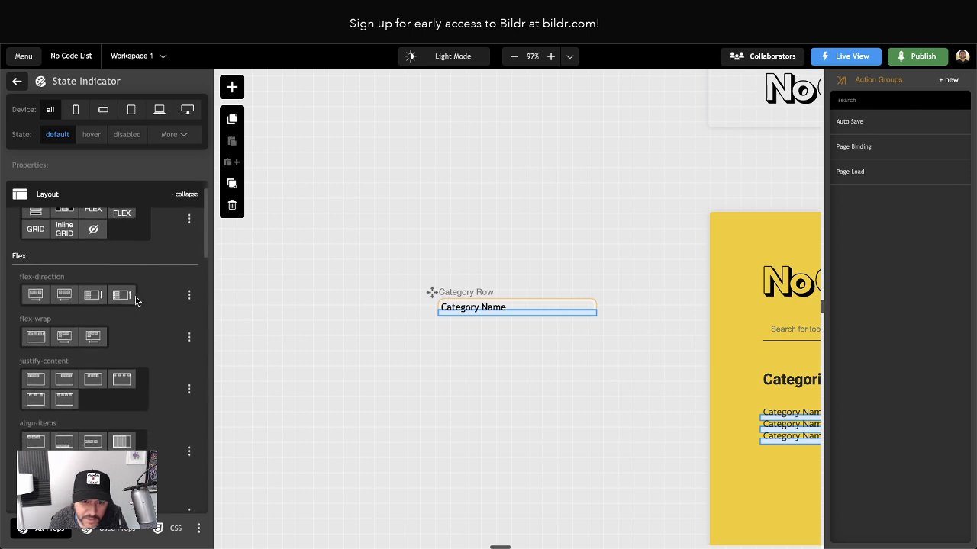
pyautogui.scroll(-10, 135, 299)
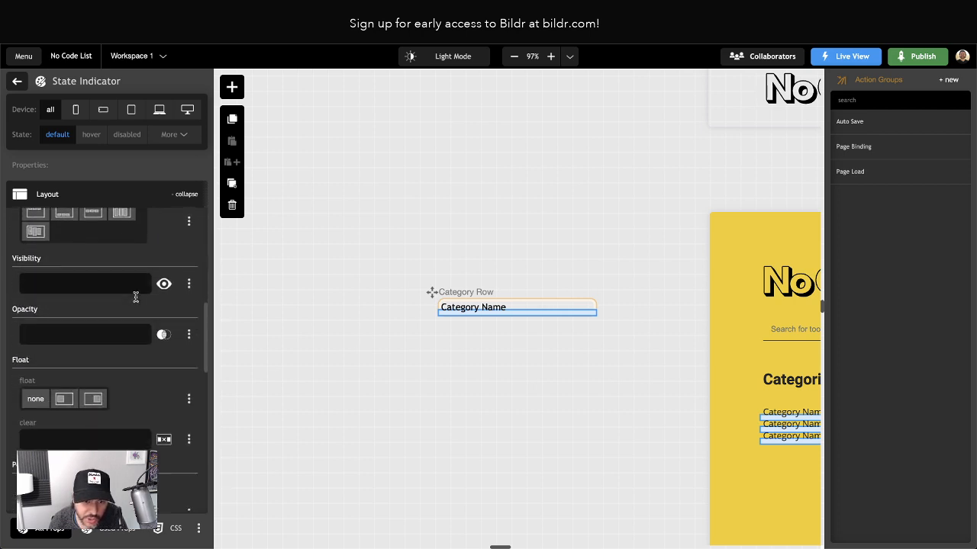
pyautogui.scroll(-5, 135, 298)
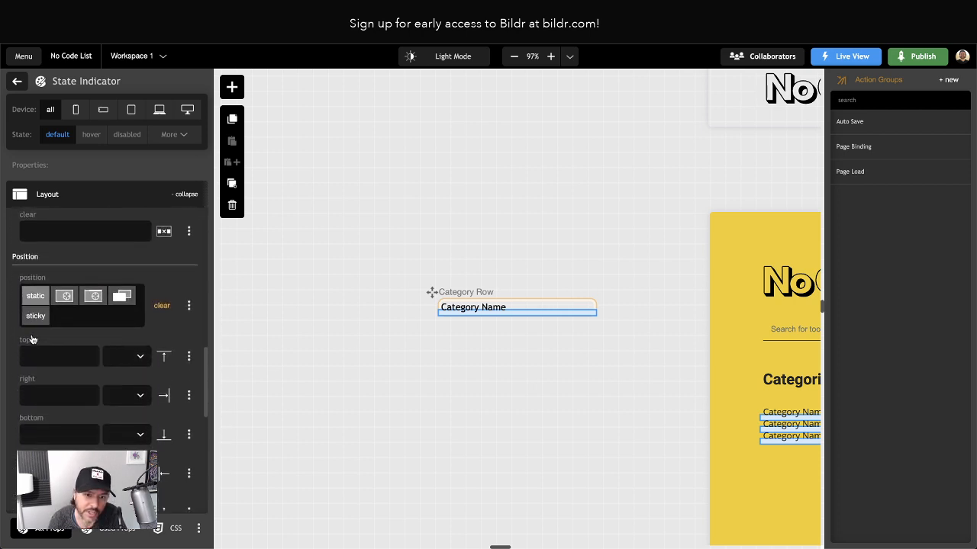
pyautogui.scroll(-1, 46, 328)
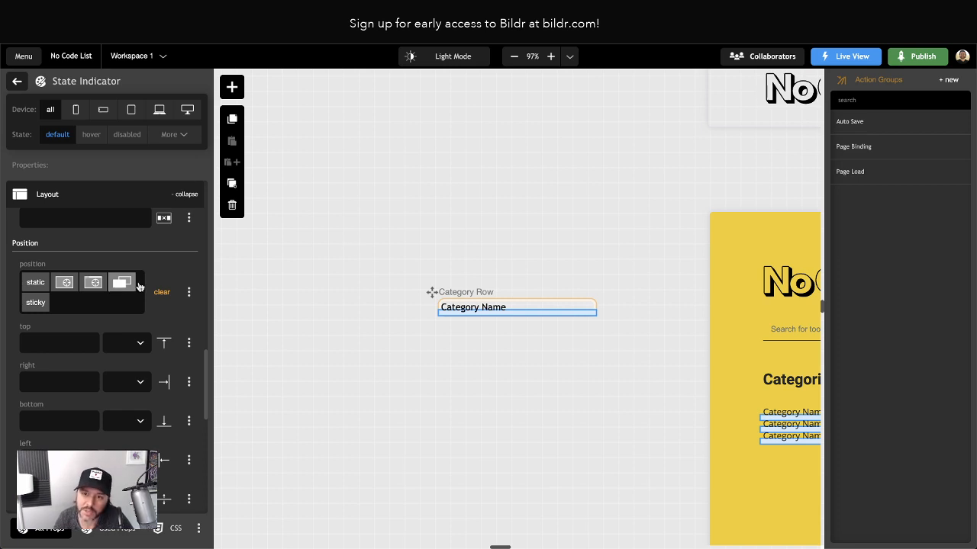
# Cycle through the State Indicator class's position options, finally choosing fixed
pyautogui.click(126, 284)
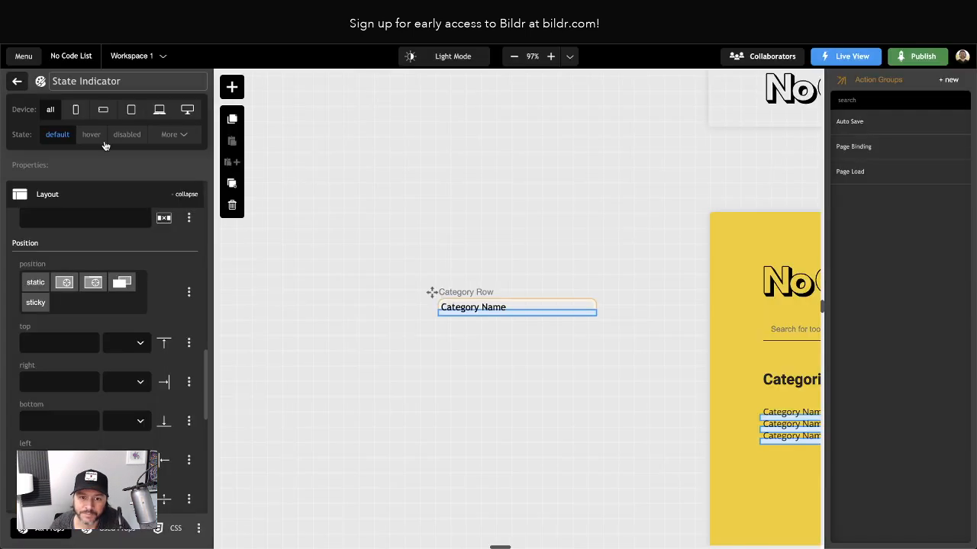
pyautogui.click(124, 285)
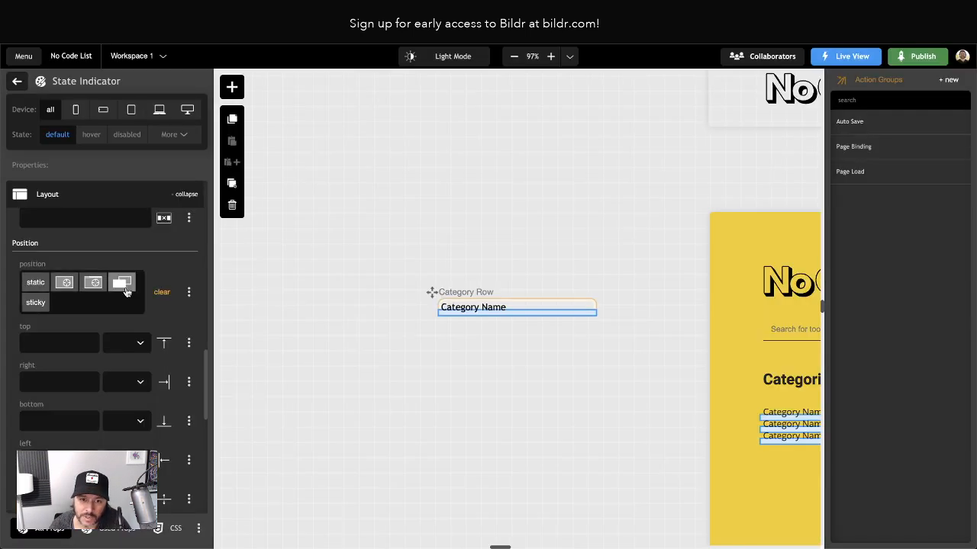
pyautogui.click(64, 283)
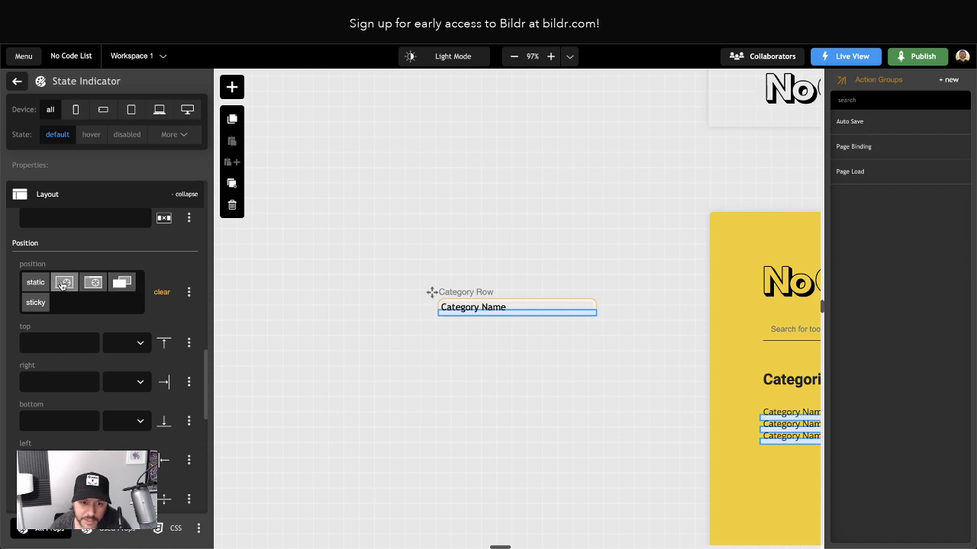
pyautogui.click(62, 285)
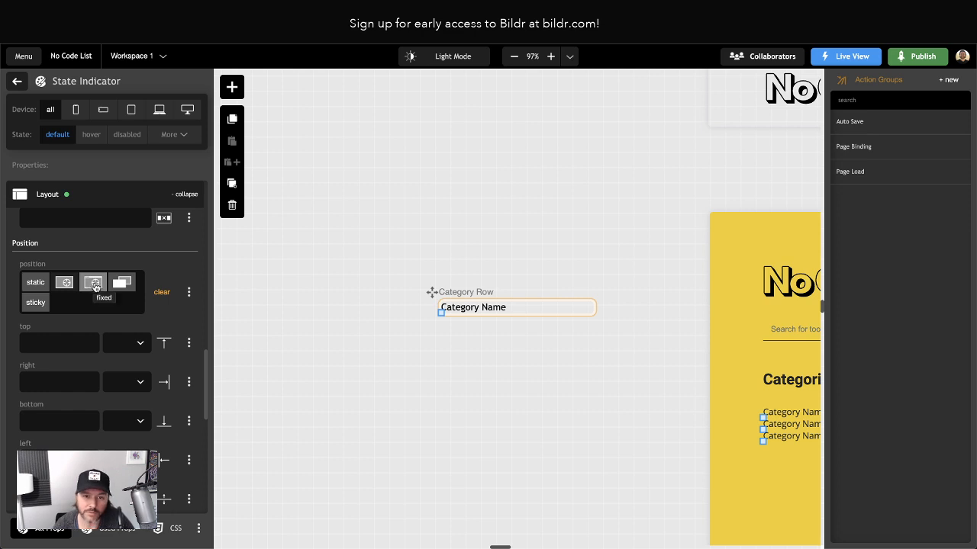
pyautogui.click(96, 285)
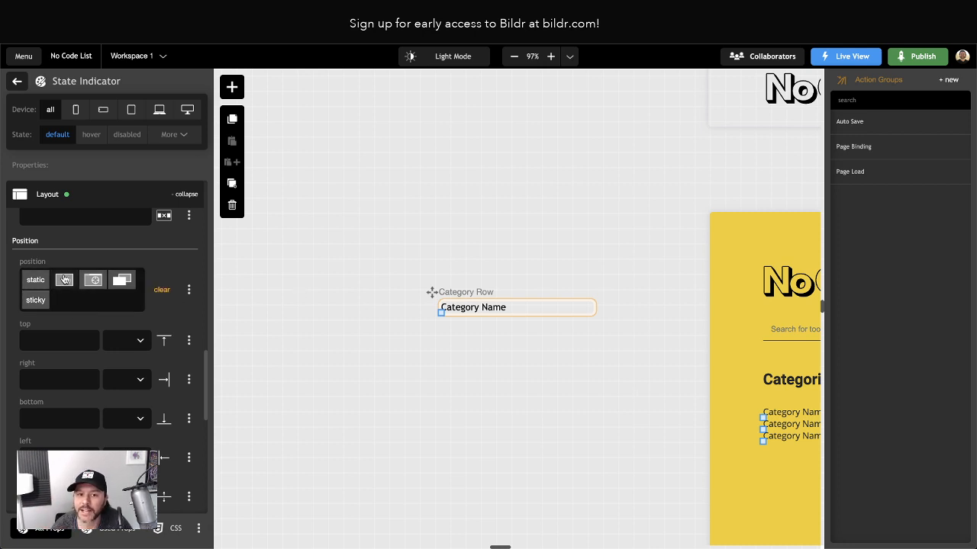
# Collapse Layout, expand Size and set the State Indicator width to 100% and enter a height
pyautogui.click(93, 201)
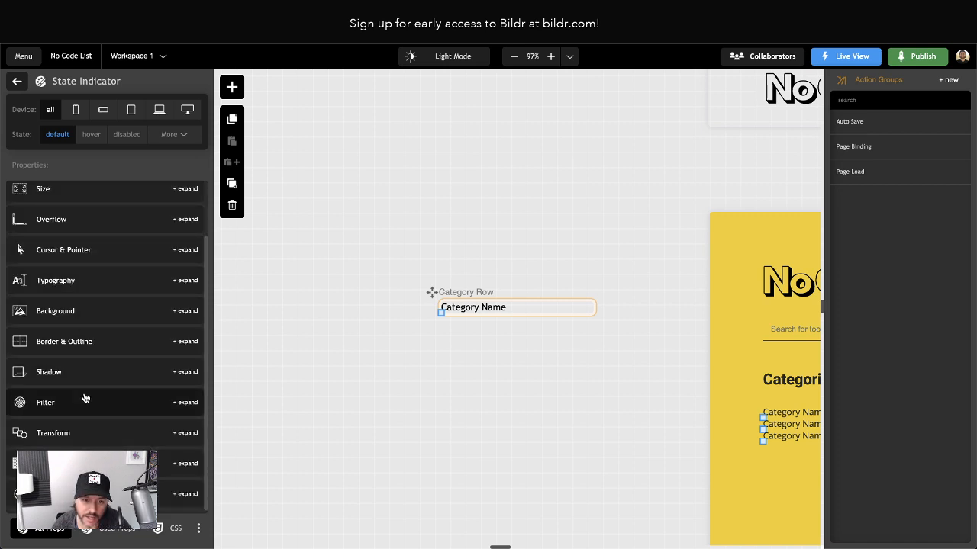
pyautogui.scroll(2, 91, 356)
pyautogui.scroll(-2, 94, 366)
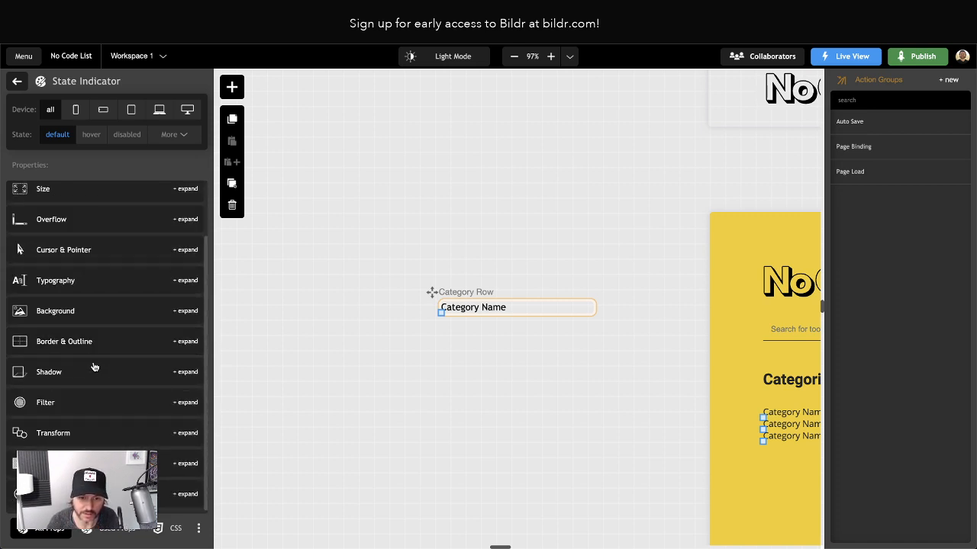
pyautogui.scroll(2, 73, 274)
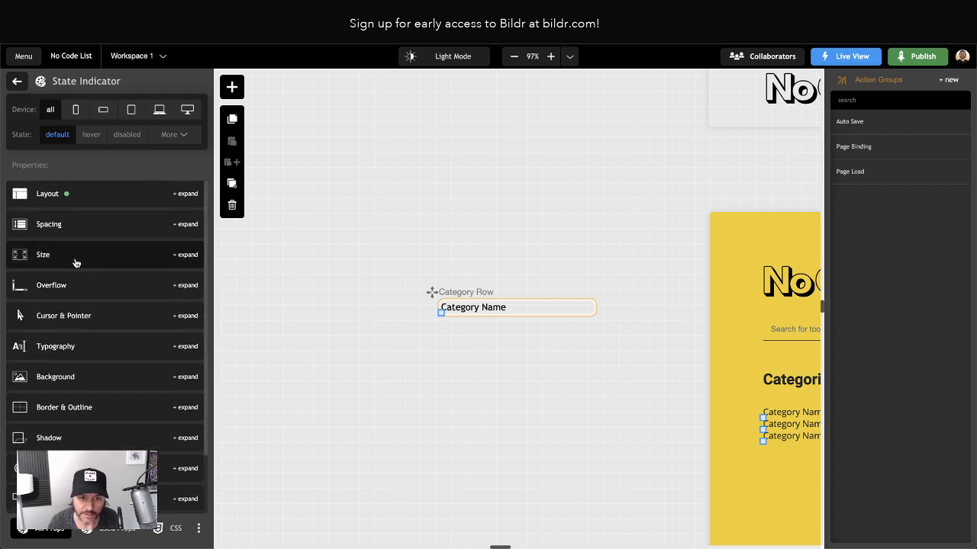
pyautogui.click(76, 258)
pyautogui.click(73, 320)
pyautogui.write('100')
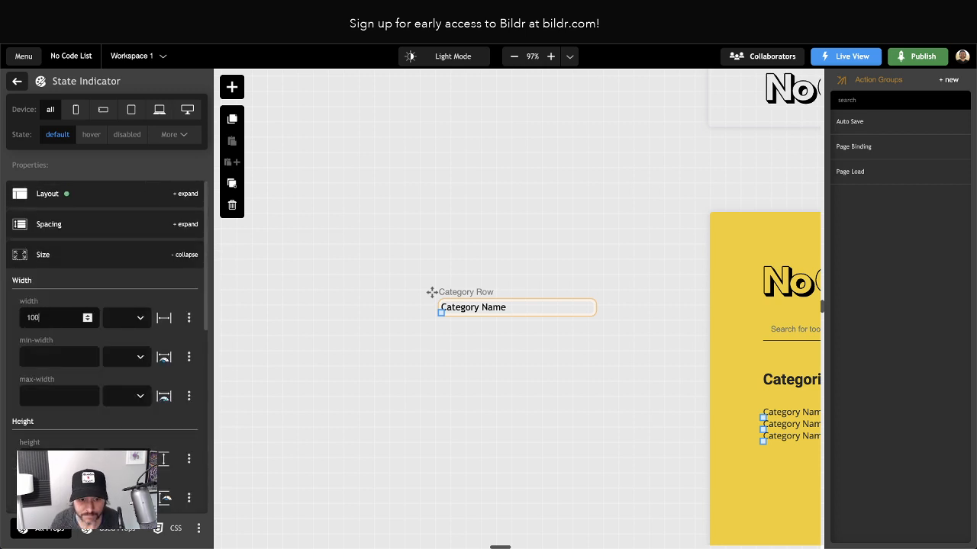
pyautogui.click(126, 317)
pyautogui.click(119, 365)
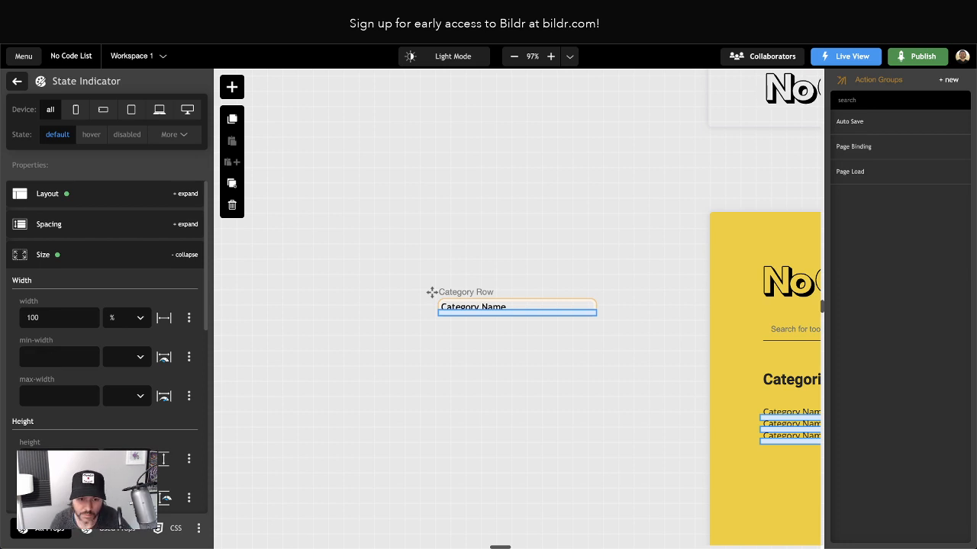
pyautogui.write('25')
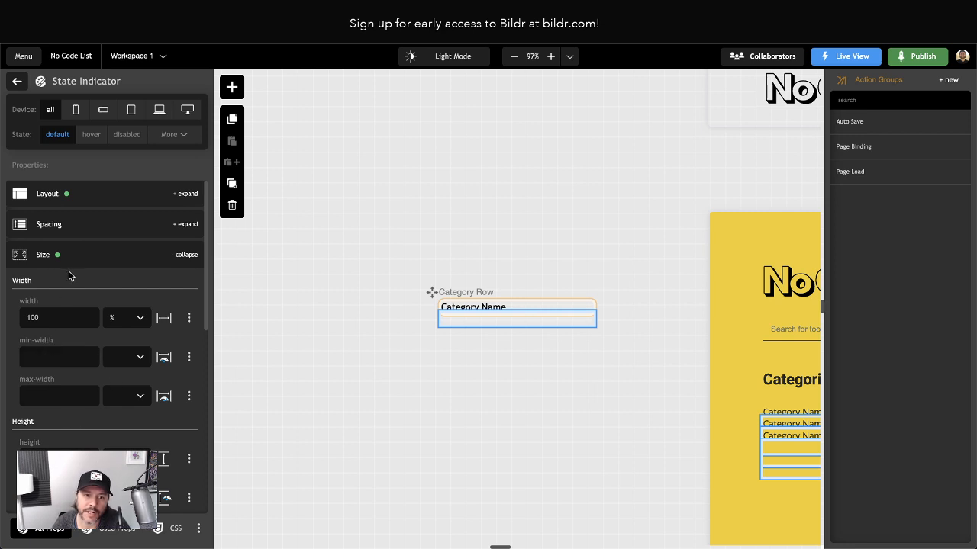
# Expand the Spacing group to view the margin and padding settings
pyautogui.scroll(-5, 76, 257)
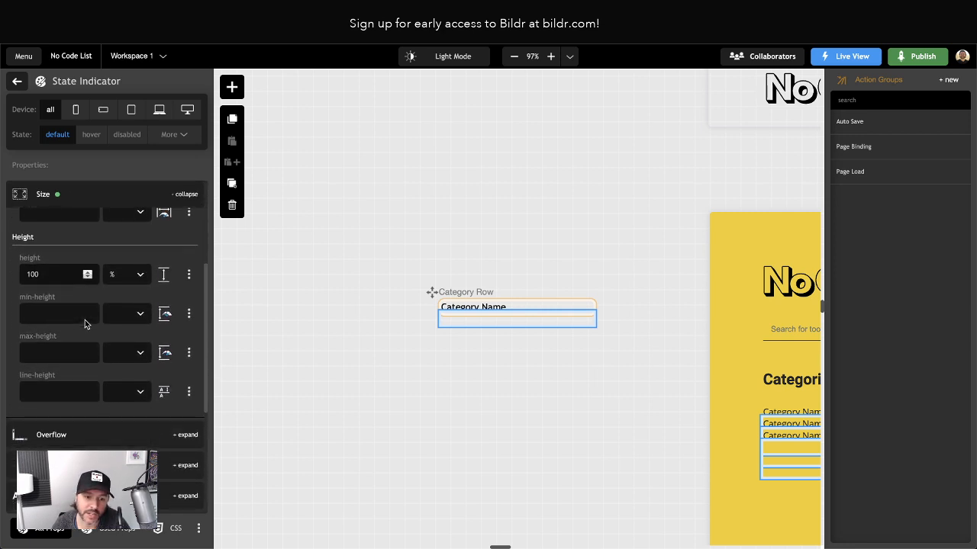
pyautogui.scroll(-5, 90, 355)
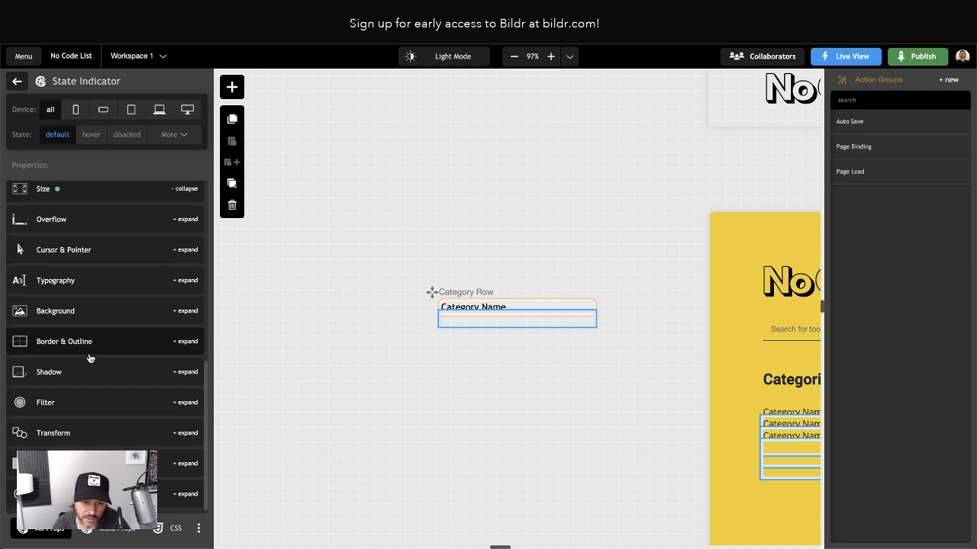
pyautogui.scroll(10, 89, 357)
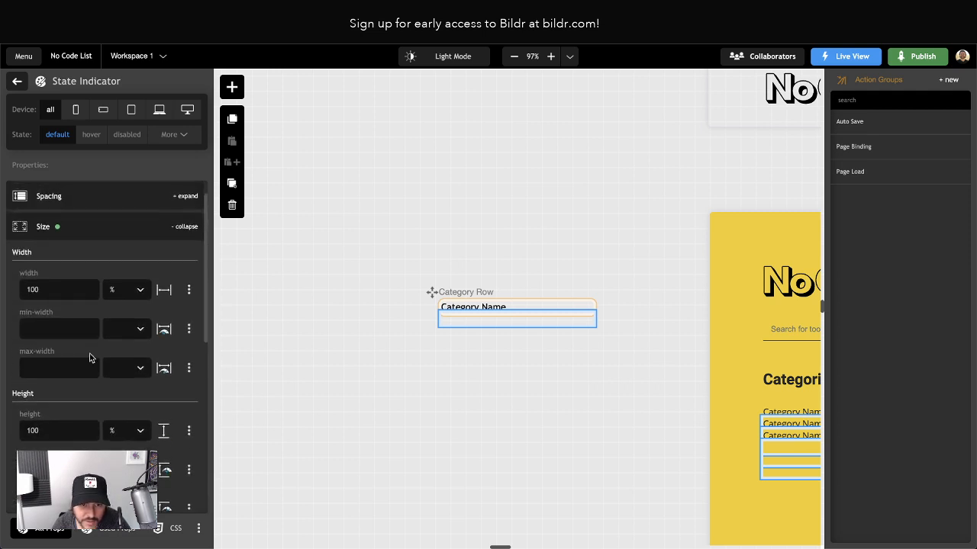
pyautogui.click(80, 226)
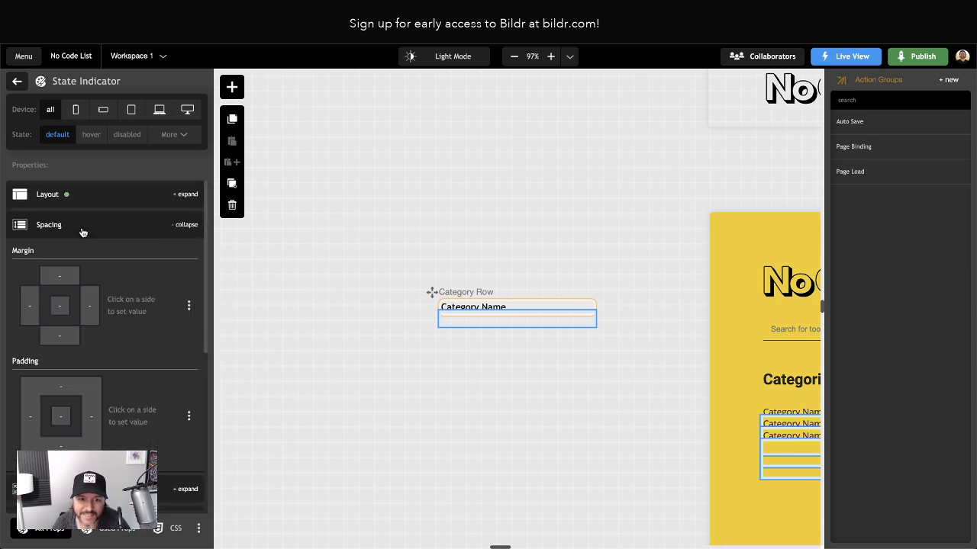
pyautogui.scroll(-5, 128, 328)
pyautogui.scroll(4, 129, 328)
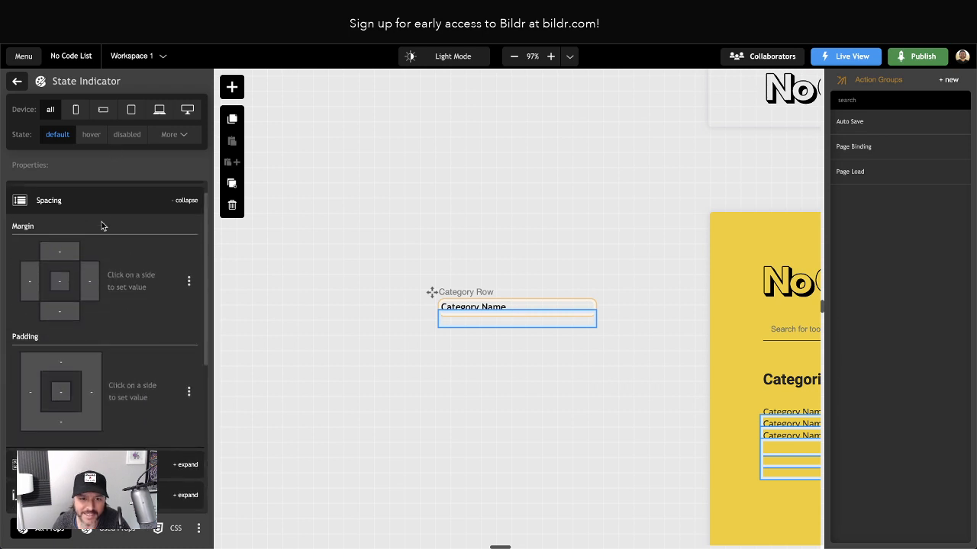
# Add 'left:0;' to the State Indicator class in the raw CSS editor
pyautogui.click(157, 164)
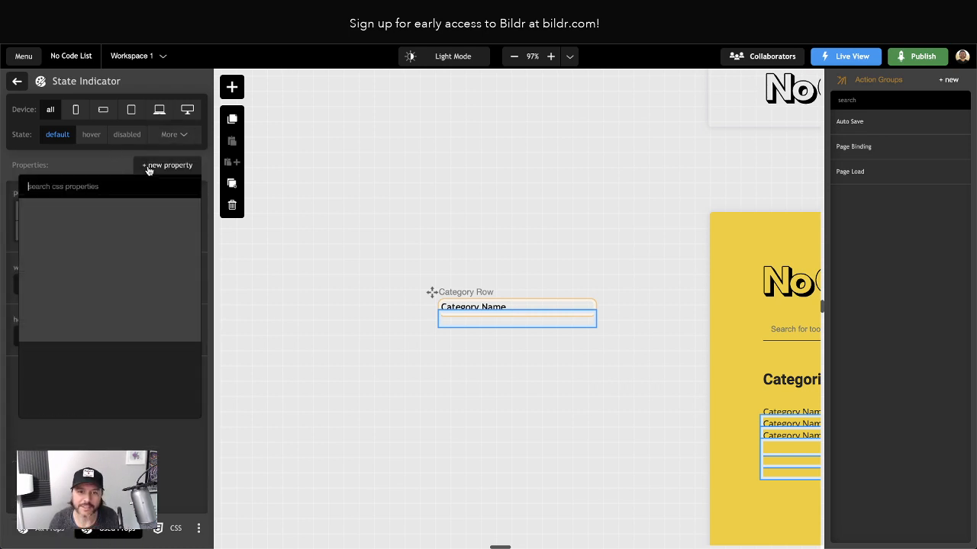
pyautogui.click(120, 165)
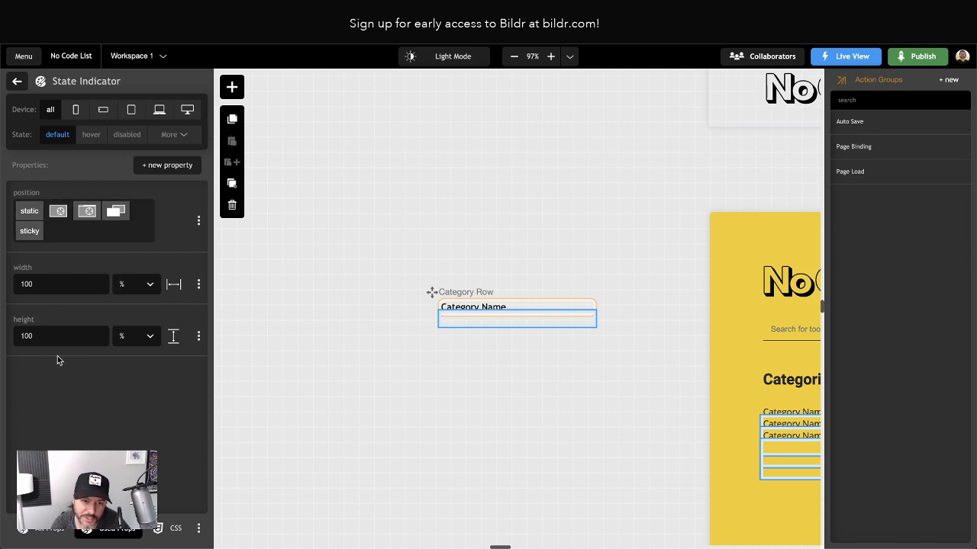
pyautogui.click(170, 169)
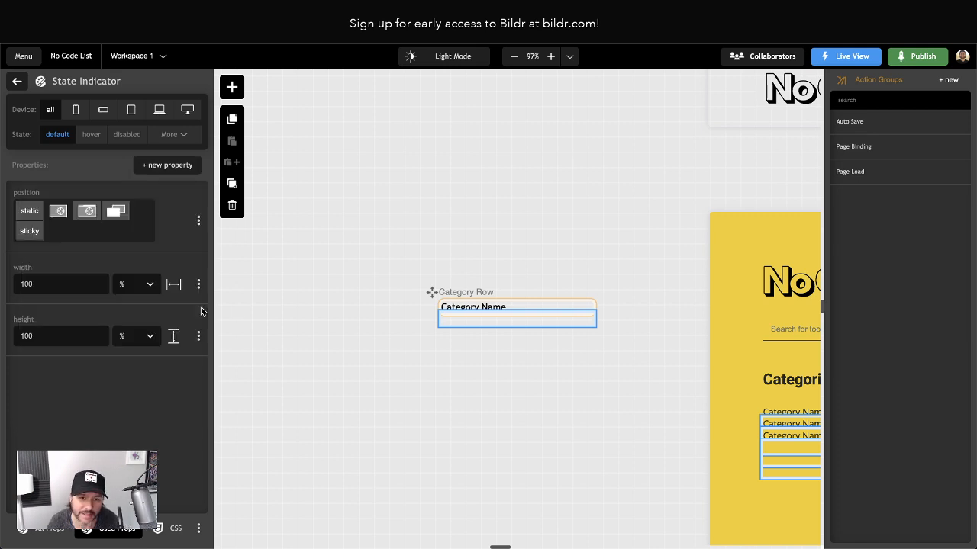
pyautogui.click(162, 532)
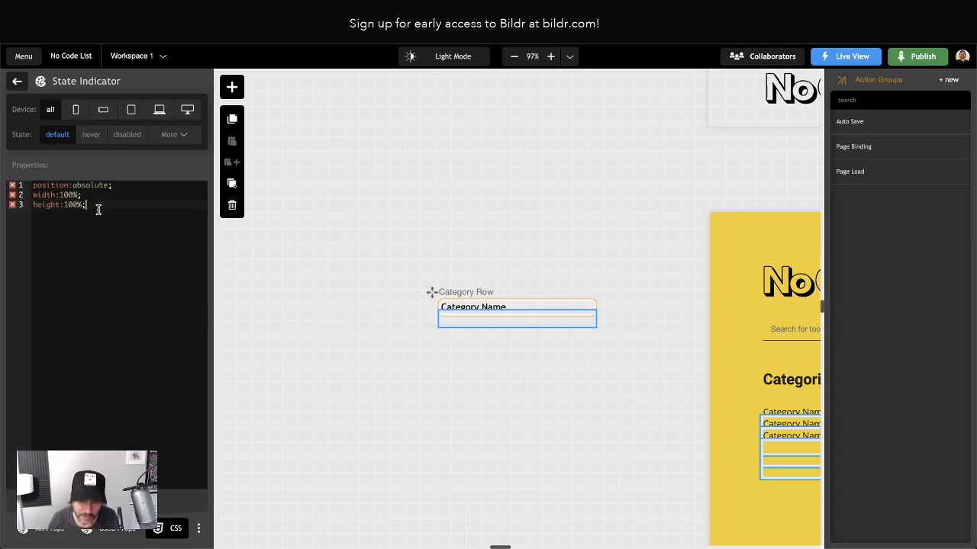
pyautogui.press('Return')
pyautogui.write('left:0')
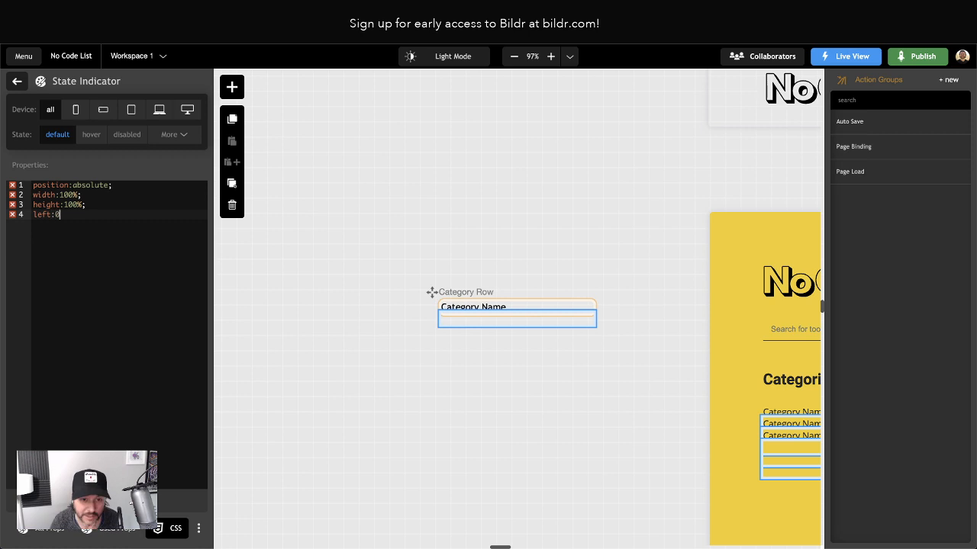
pyautogui.write(';')
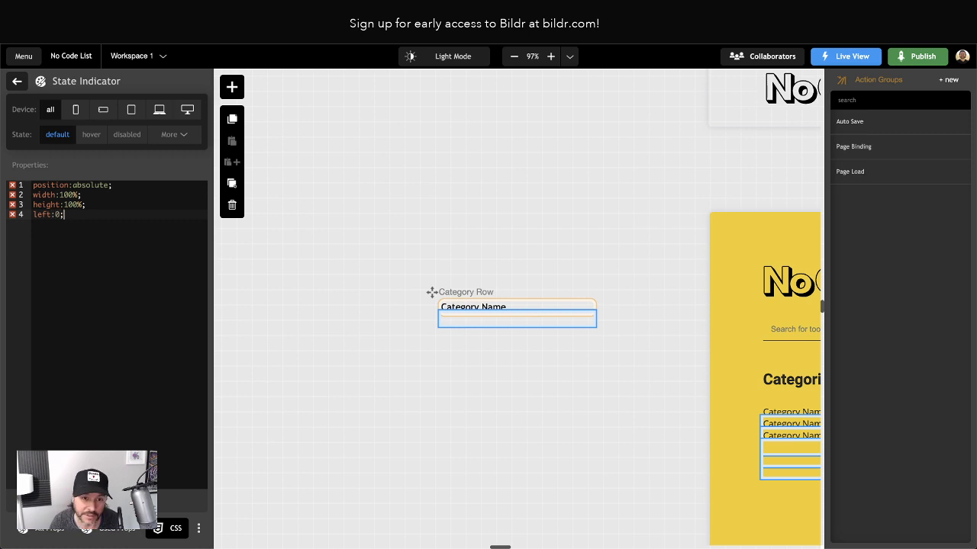
# Add a top property of 0 and a background-color property to the class
pyautogui.click(117, 532)
pyautogui.click(168, 166)
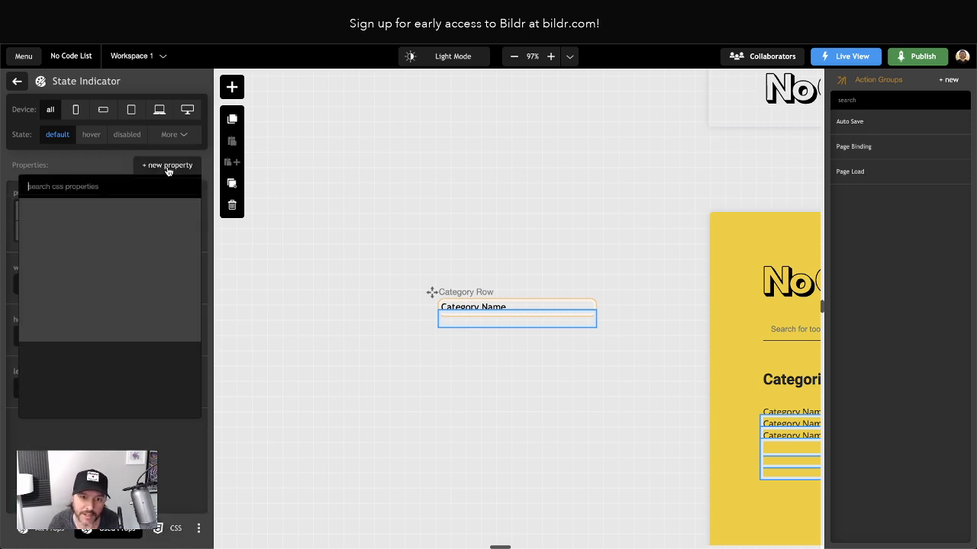
pyautogui.write('top')
pyautogui.press('Return')
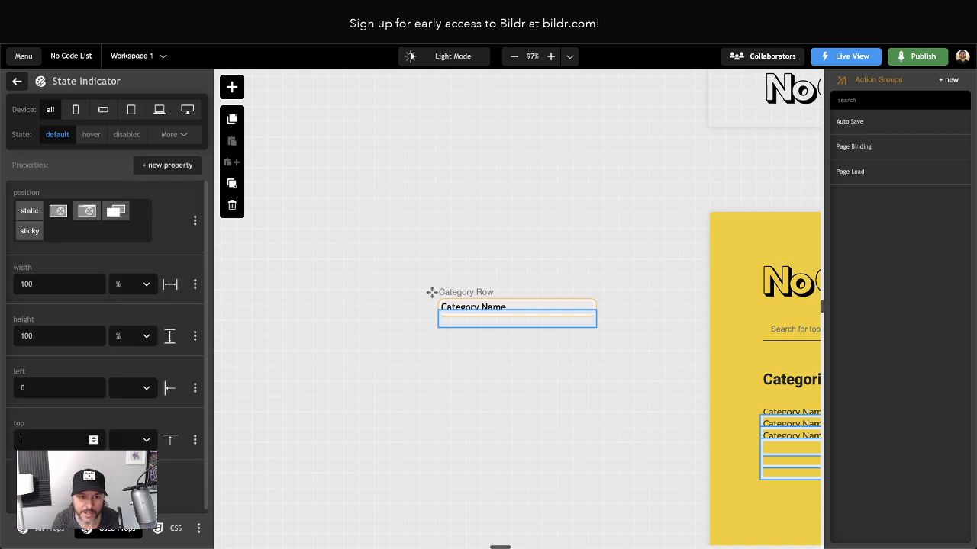
pyautogui.write('0')
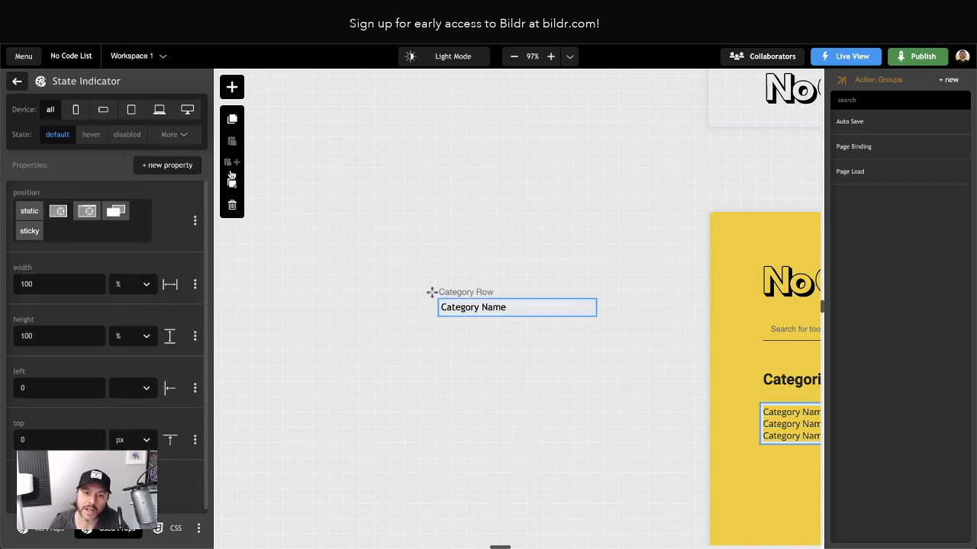
pyautogui.click(168, 164)
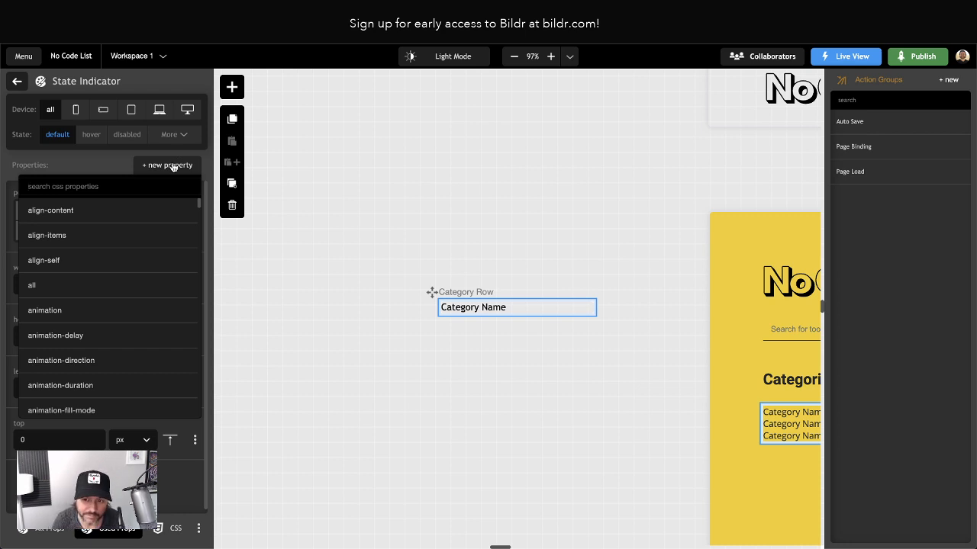
pyautogui.write('backgroun')
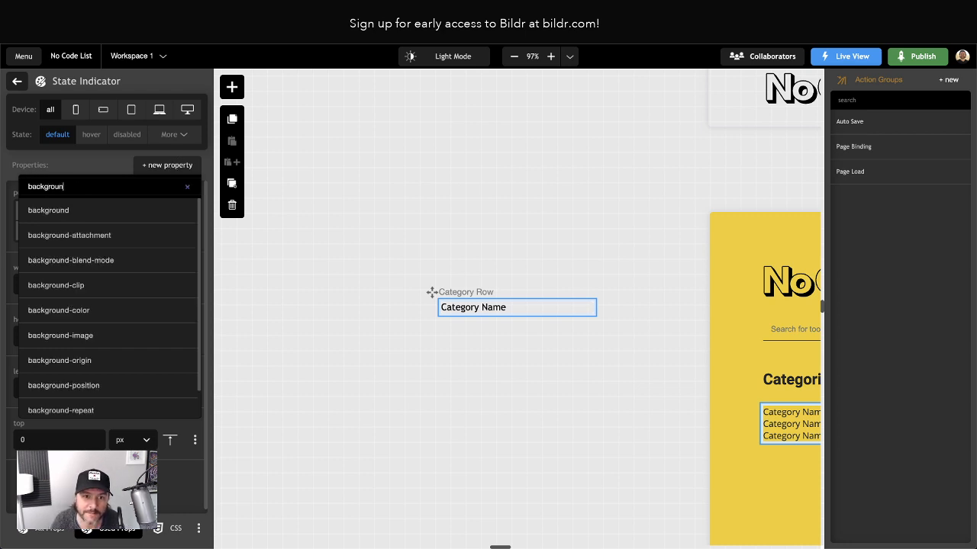
pyautogui.write('d-color')
pyautogui.press('Return')
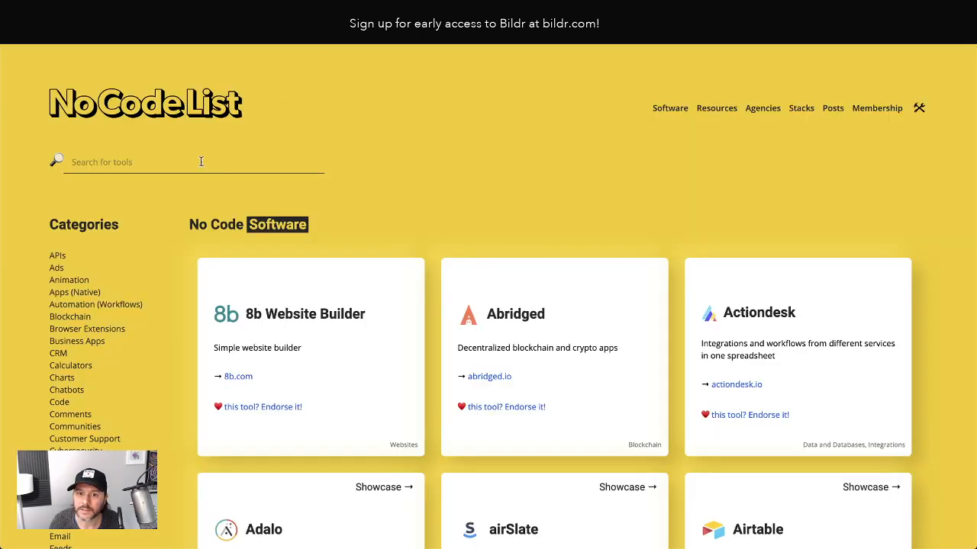
# Inspect the APIs category with :hover forced and select its ::before pseudo-element
pyautogui.rightClick(58, 255)
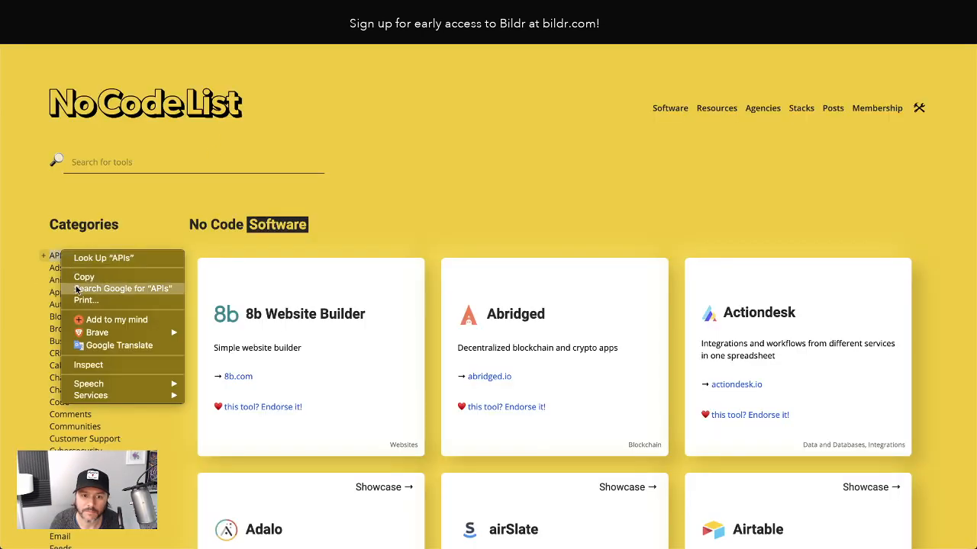
pyautogui.click(88, 365)
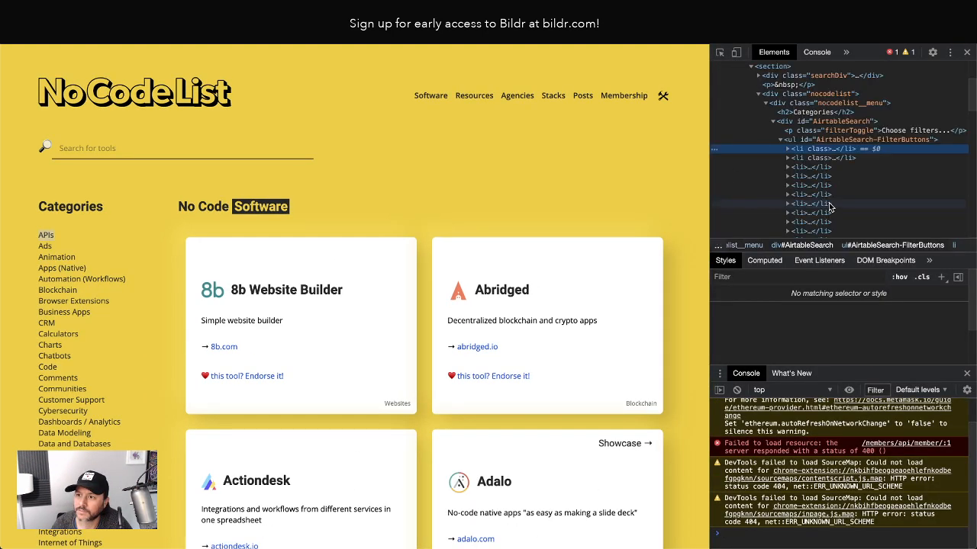
pyautogui.rightClick(794, 149)
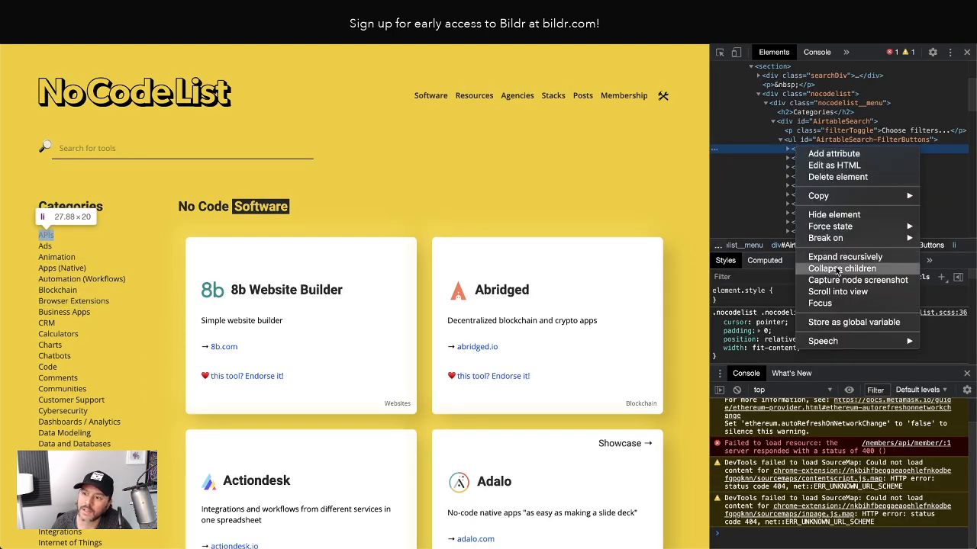
pyautogui.moveTo(831, 230)
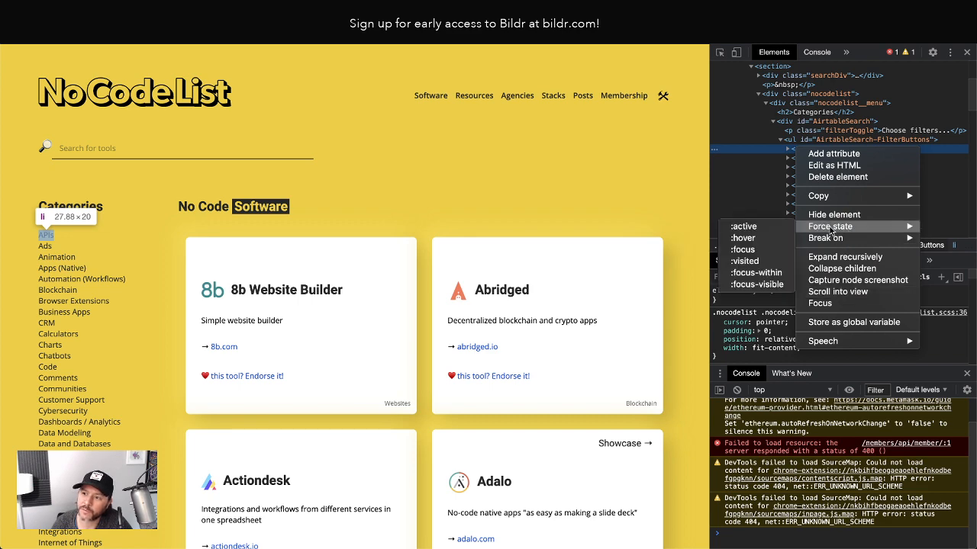
pyautogui.click(744, 238)
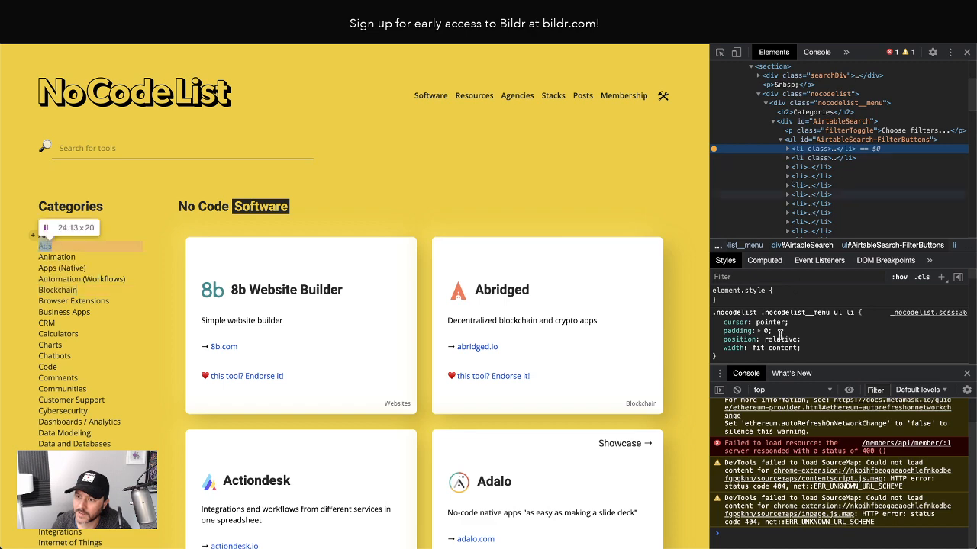
pyautogui.scroll(-4, 797, 343)
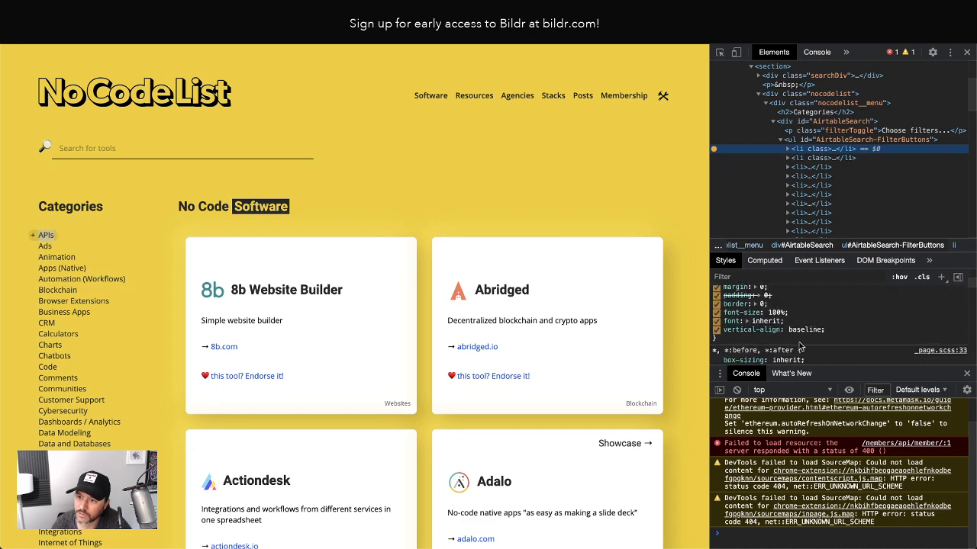
pyautogui.scroll(4, 799, 336)
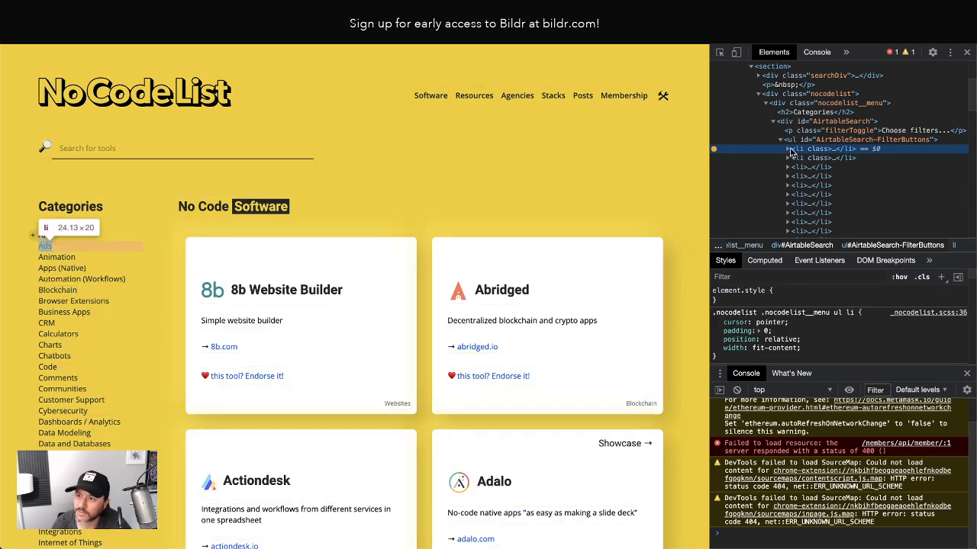
pyautogui.click(789, 151)
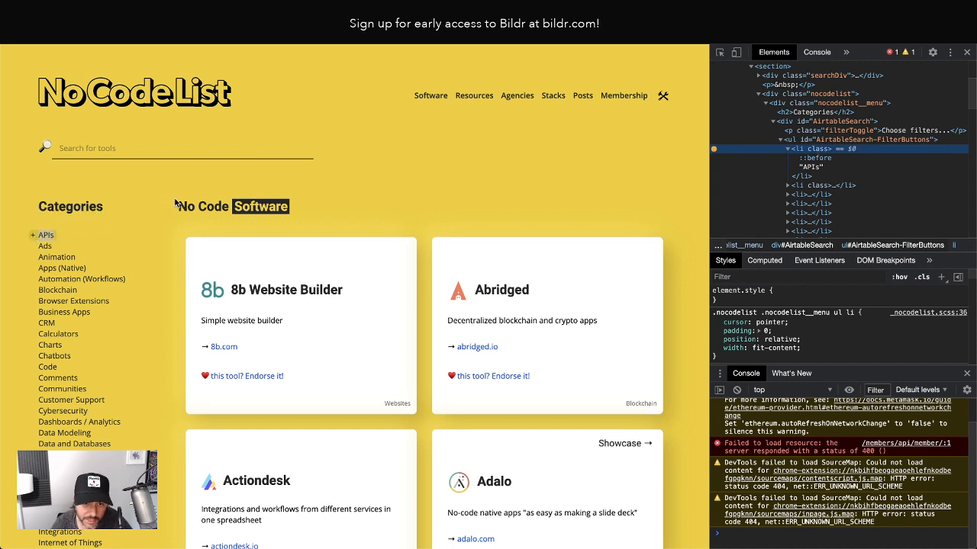
pyautogui.click(813, 159)
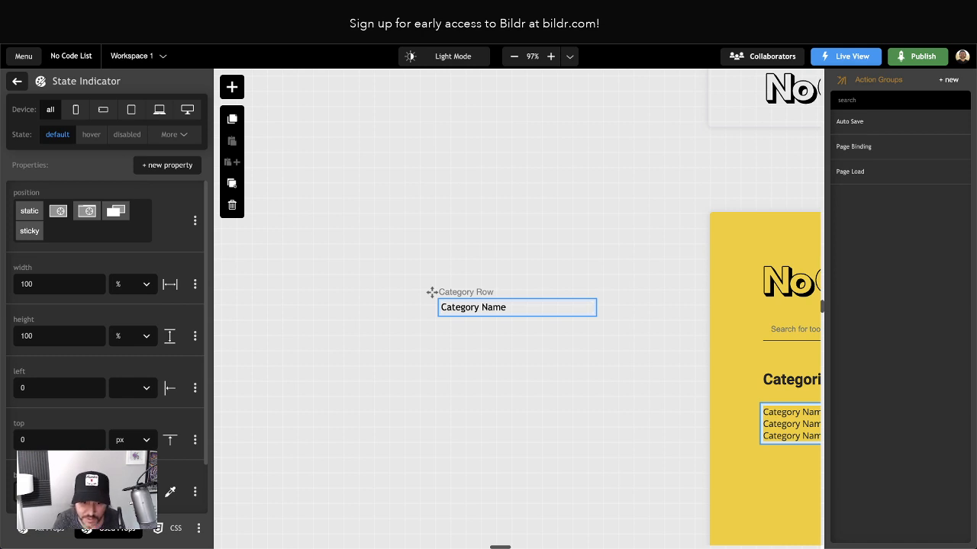
# Apply the background colour and reload the live preview of the No Code List clone
pyautogui.press('Return')
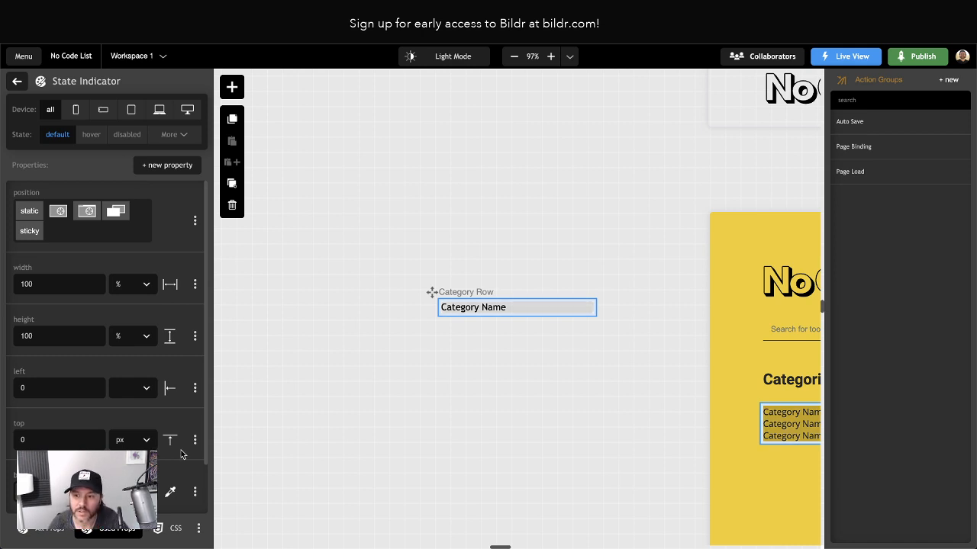
pyautogui.click(489, 390)
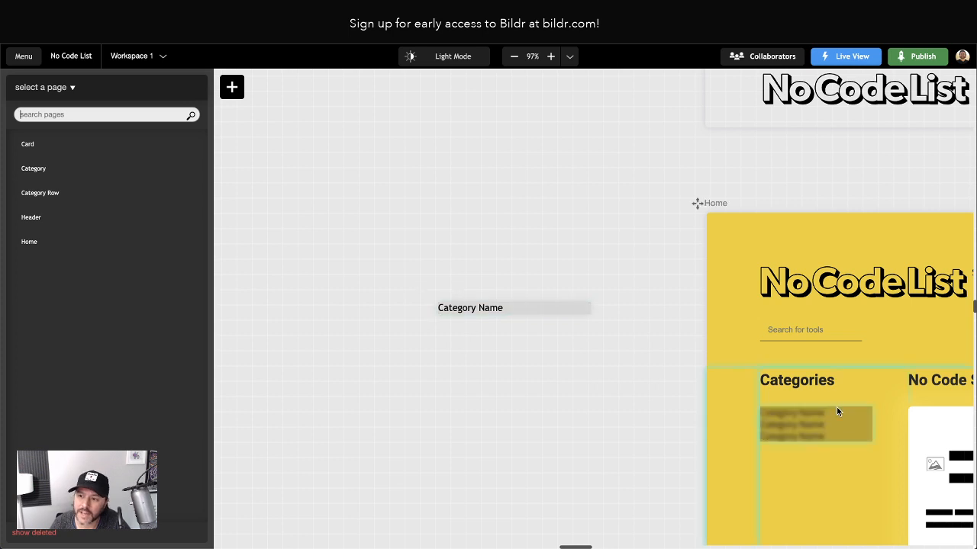
pyautogui.hscroll(5, 512, 388)
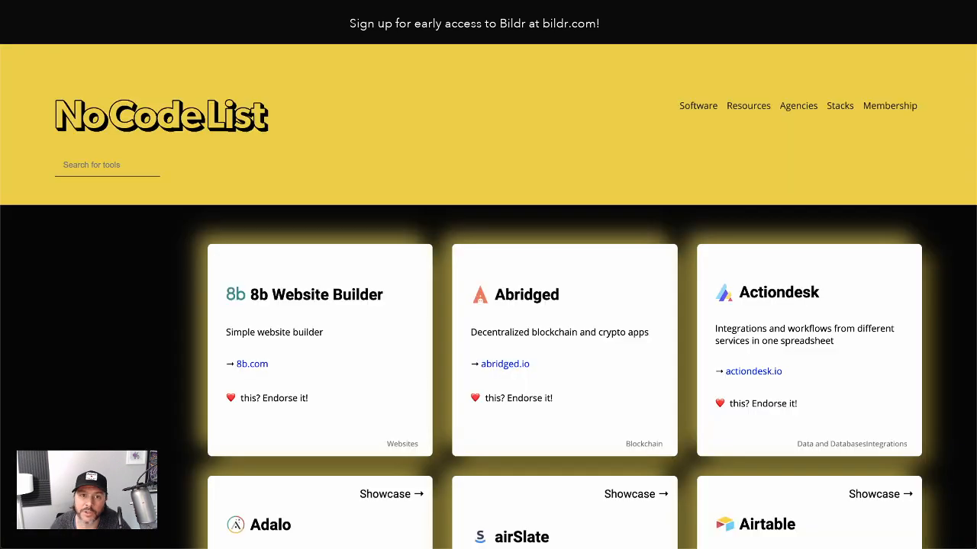
pyautogui.click(58, 39)
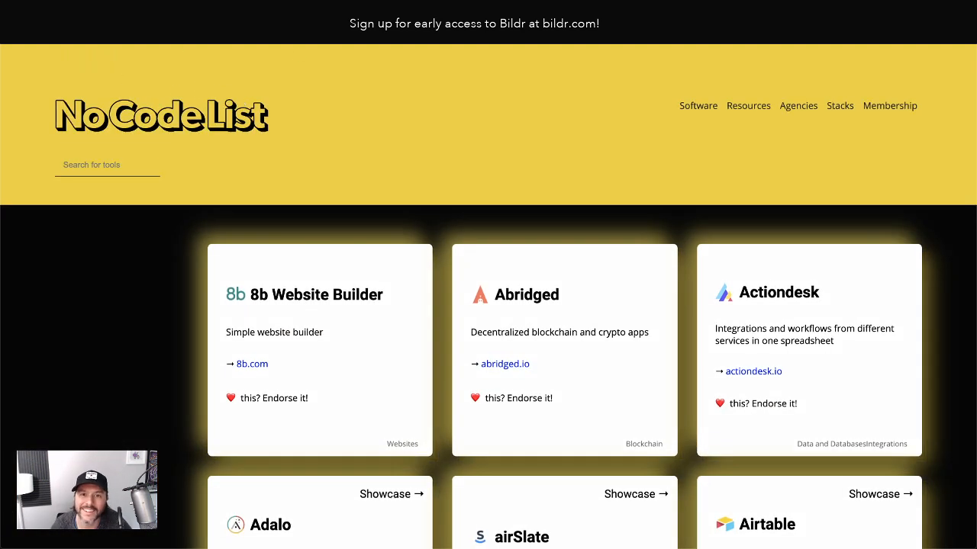
pyautogui.rightClick(172, 85)
pyautogui.click(73, 60)
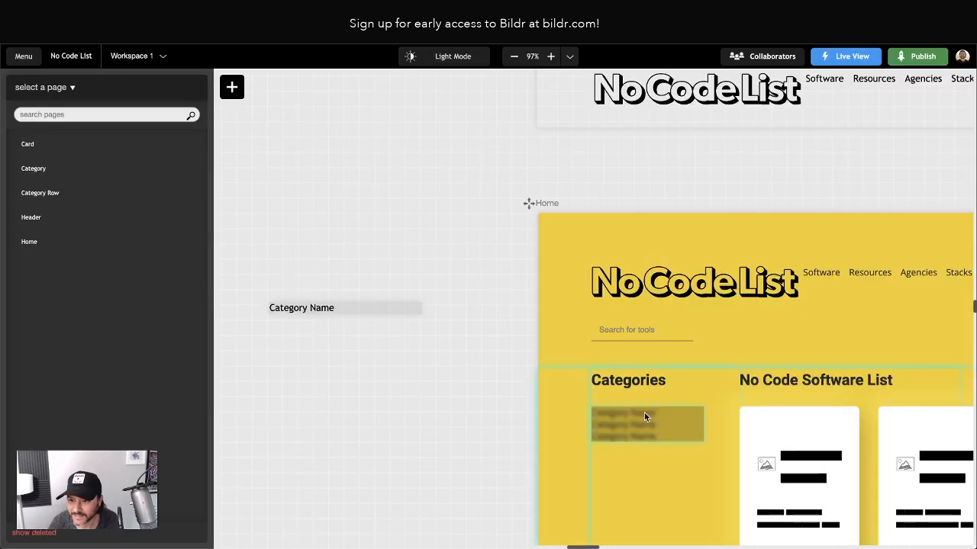
# Select the Category Name row element and review the State Indicator class styles and properties
pyautogui.click(644, 415)
pyautogui.click(131, 320)
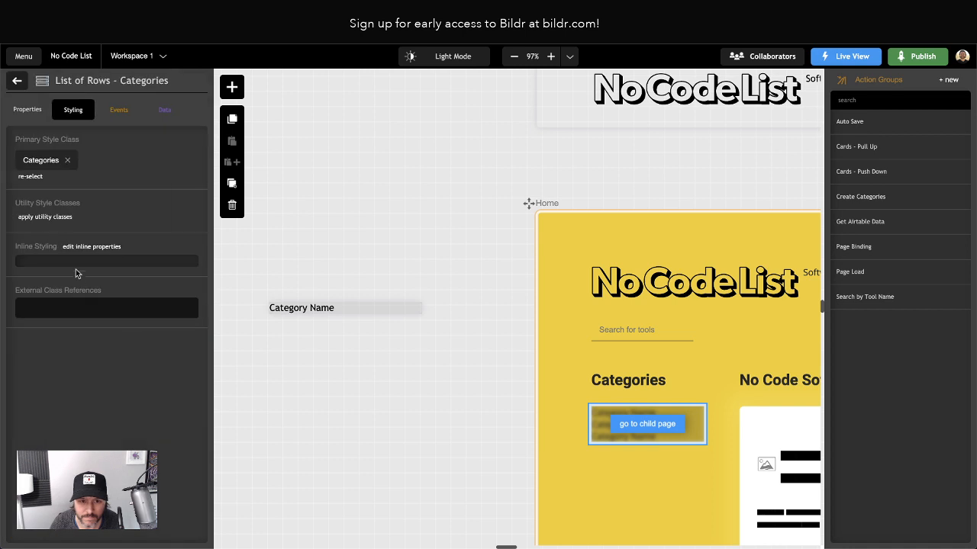
pyautogui.click(353, 309)
pyautogui.click(43, 200)
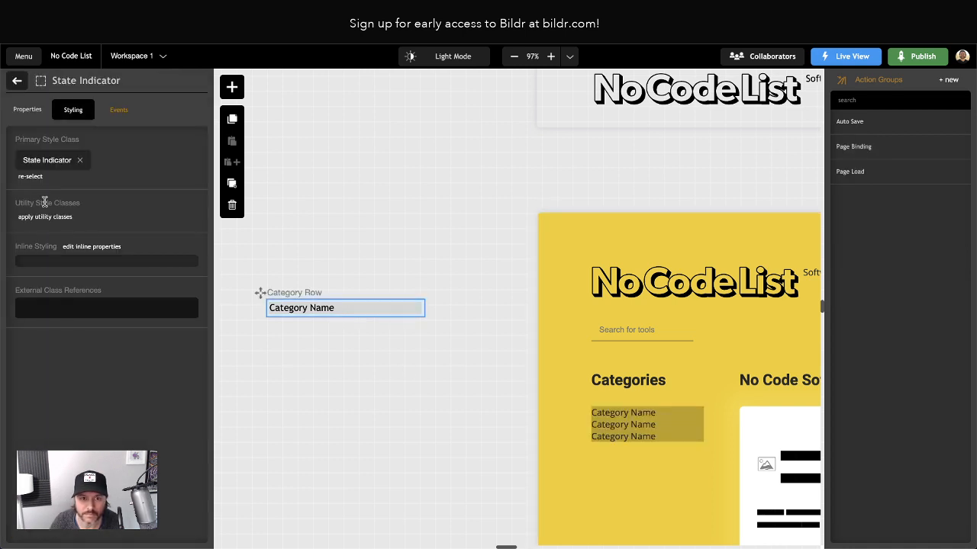
pyautogui.click(46, 160)
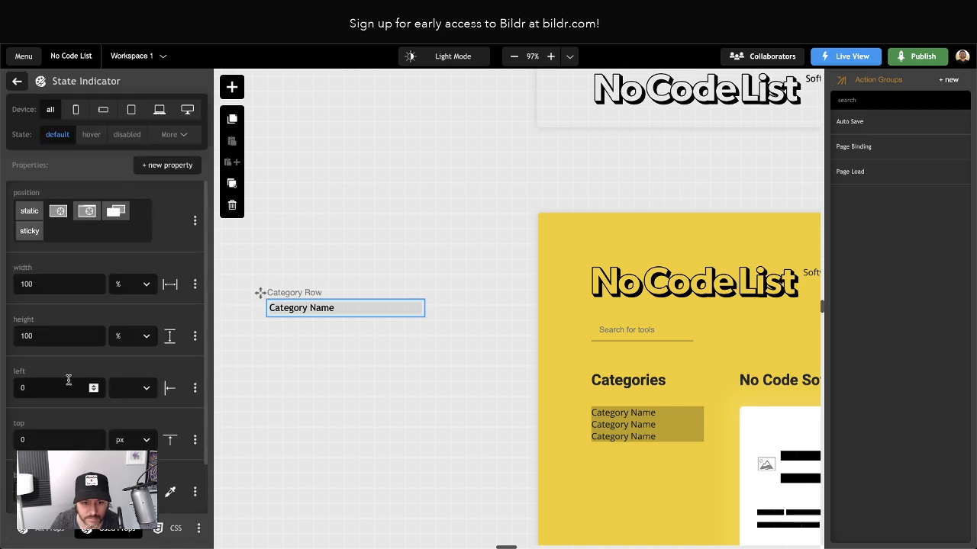
pyautogui.scroll(-1, 68, 380)
pyautogui.scroll(1, 58, 245)
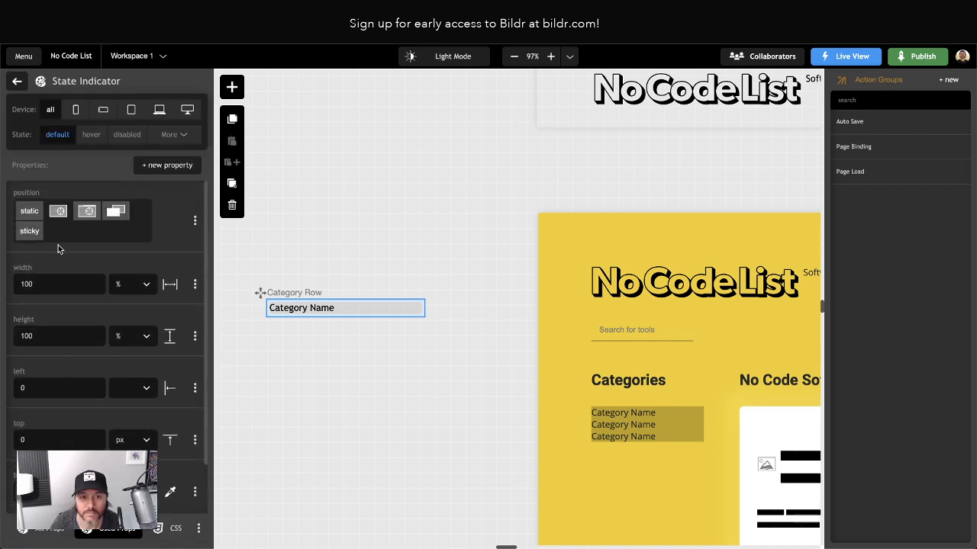
pyautogui.click(23, 81)
pyautogui.click(32, 114)
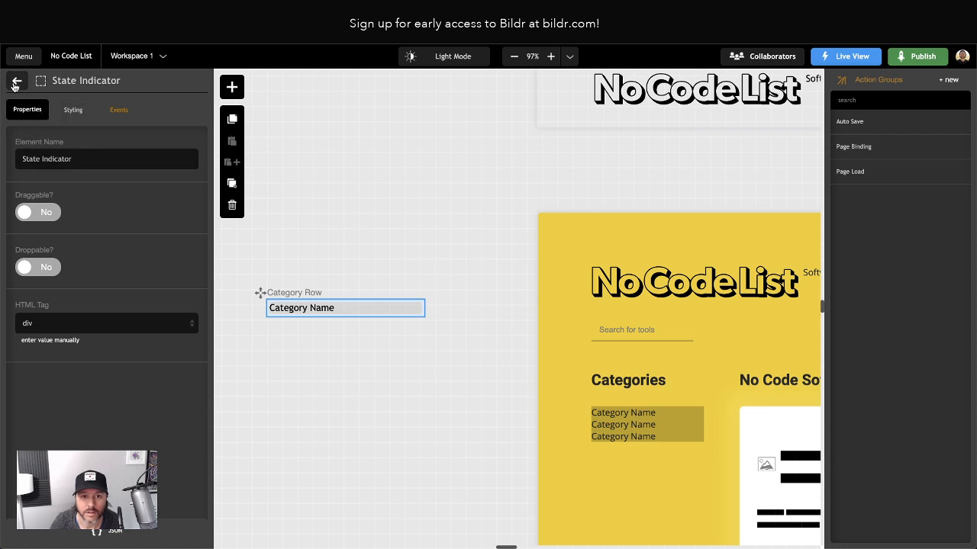
pyautogui.click(16, 82)
# View the Category Row's page properties and its Styling tab
pyautogui.click(45, 116)
pyautogui.click(76, 119)
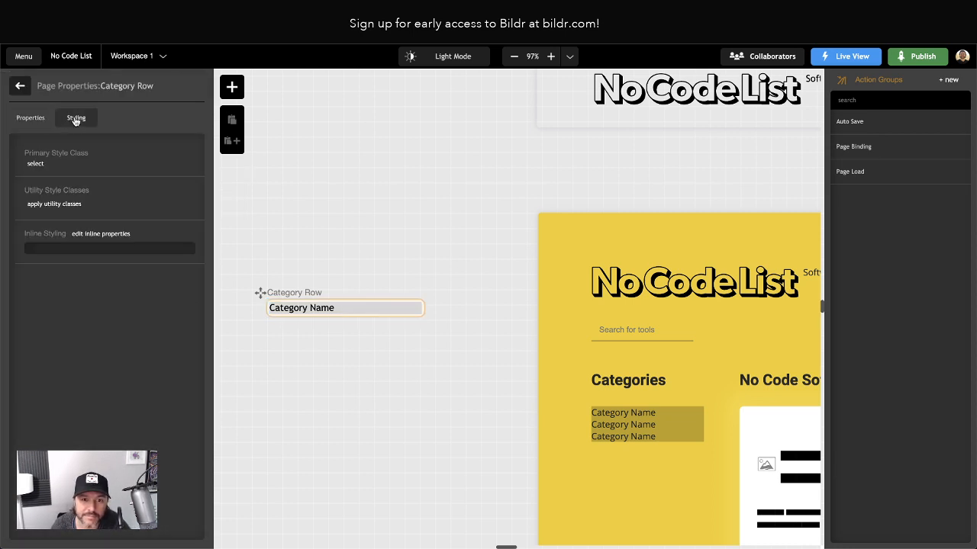
pyautogui.click(19, 85)
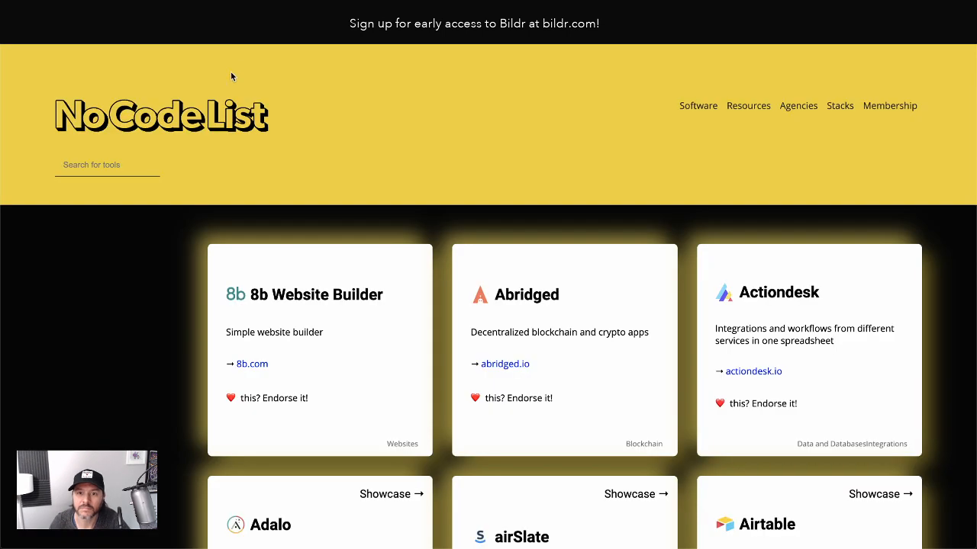
# Clear the live site's stored data in DevTools' Application panel and reload the page
pyautogui.rightClick(232, 74)
pyautogui.click(275, 186)
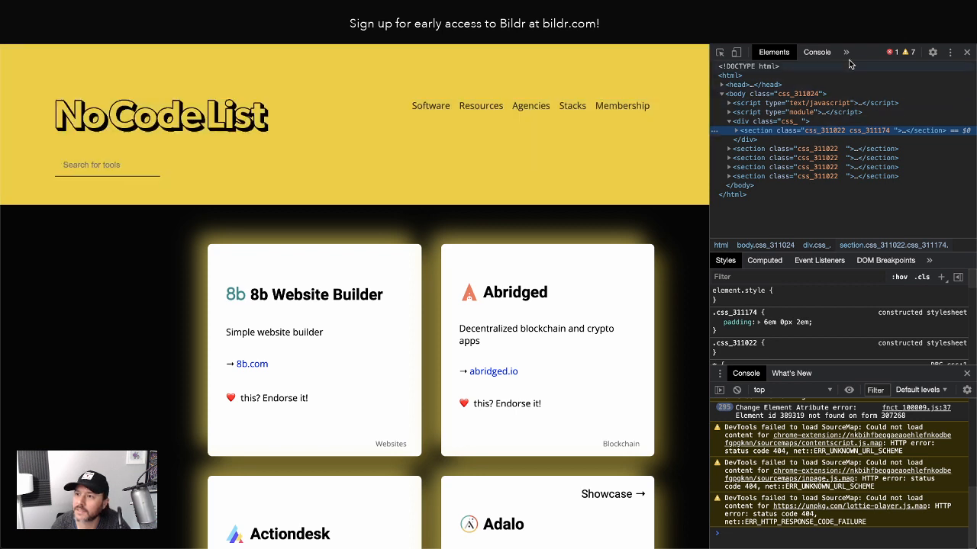
pyautogui.click(846, 52)
pyautogui.click(870, 113)
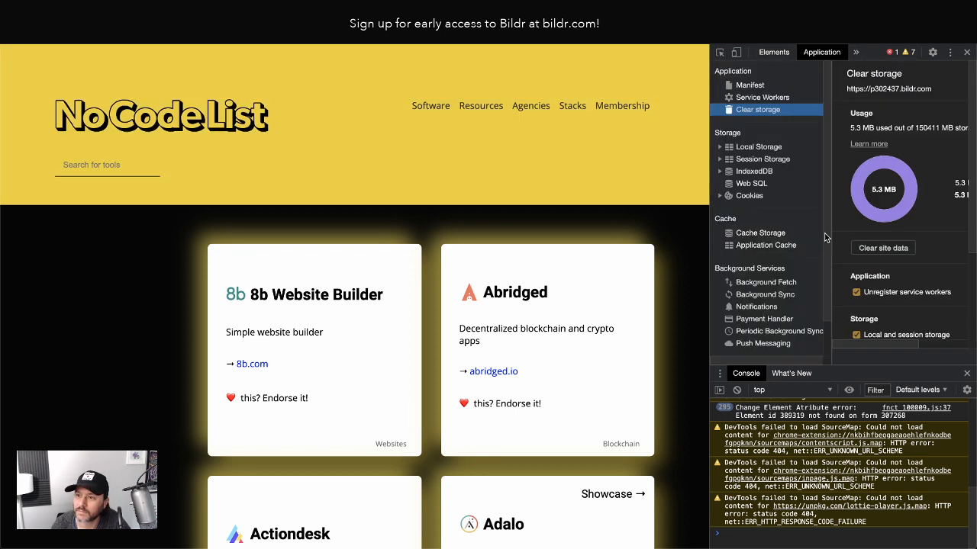
pyautogui.click(878, 248)
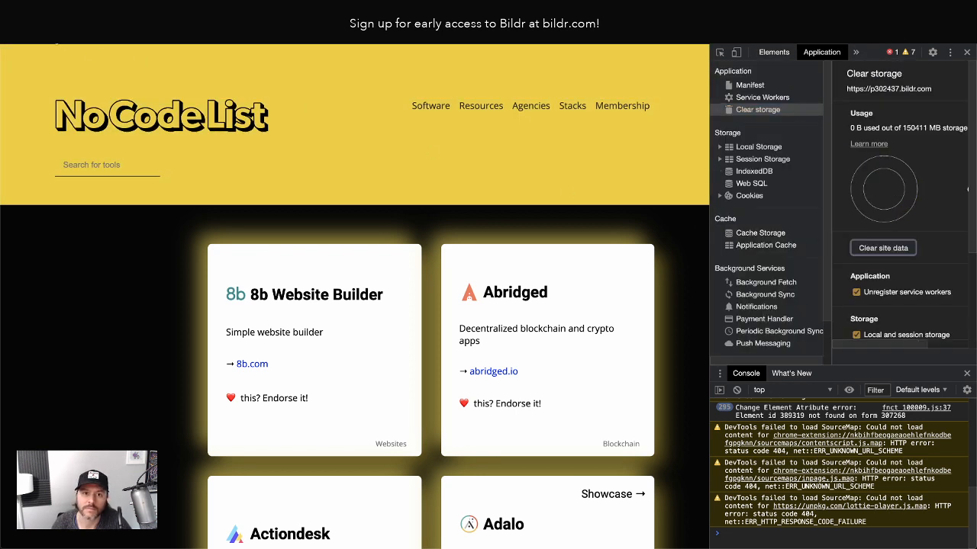
pyautogui.press('super+r')
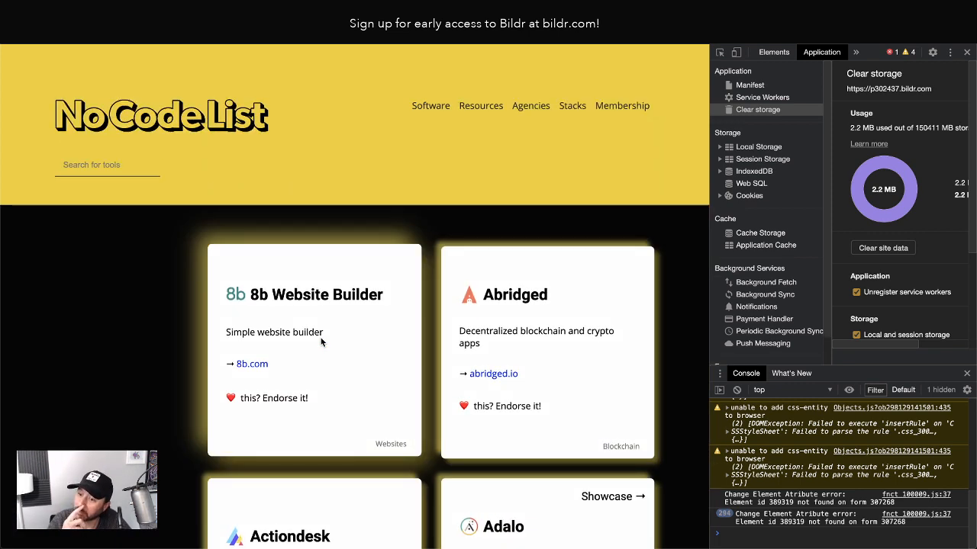
# Inspect the overlay div and toggle its background-color rule off and on to confirm it hides the categories
pyautogui.rightClick(28, 222)
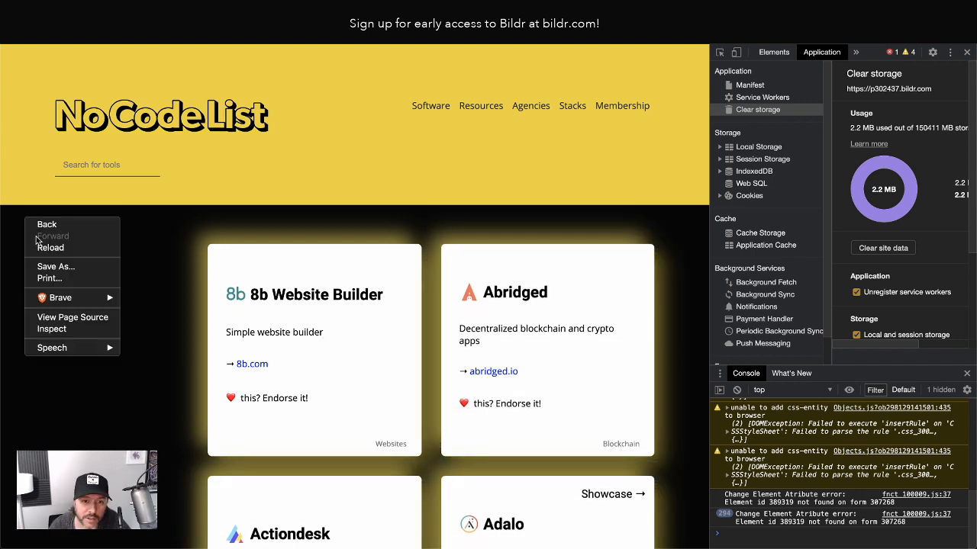
pyautogui.click(45, 328)
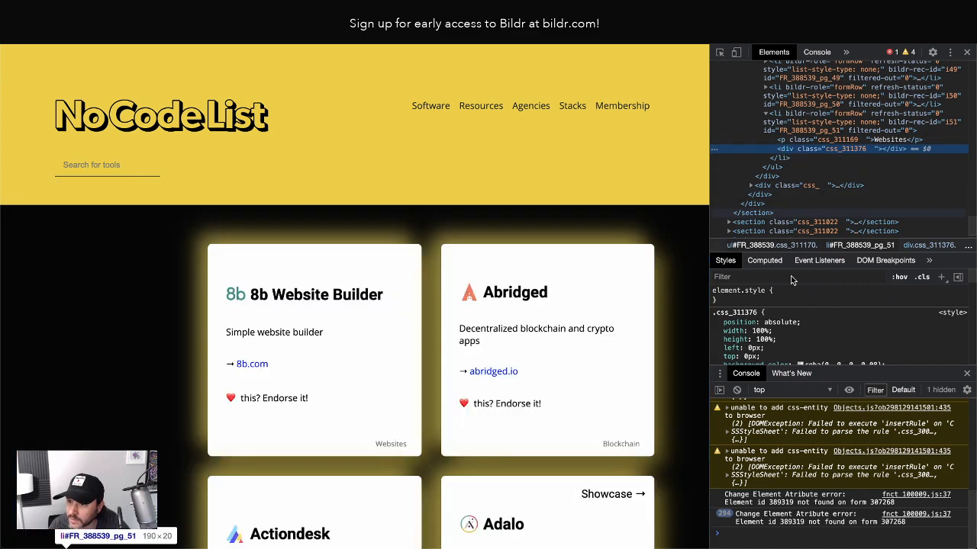
pyautogui.scroll(-1, 801, 351)
pyautogui.scroll(1, 800, 347)
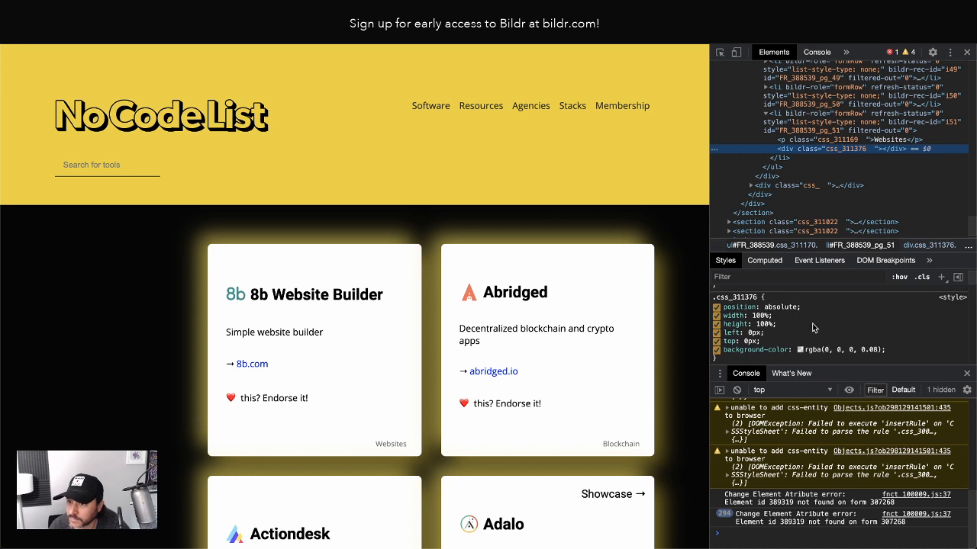
pyautogui.click(716, 349)
pyautogui.click(715, 350)
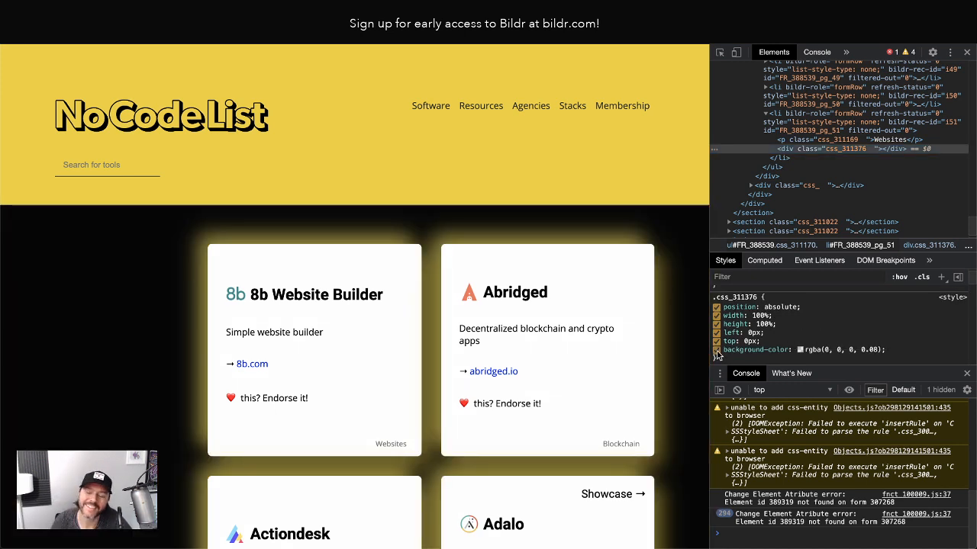
pyautogui.click(716, 350)
pyautogui.click(715, 349)
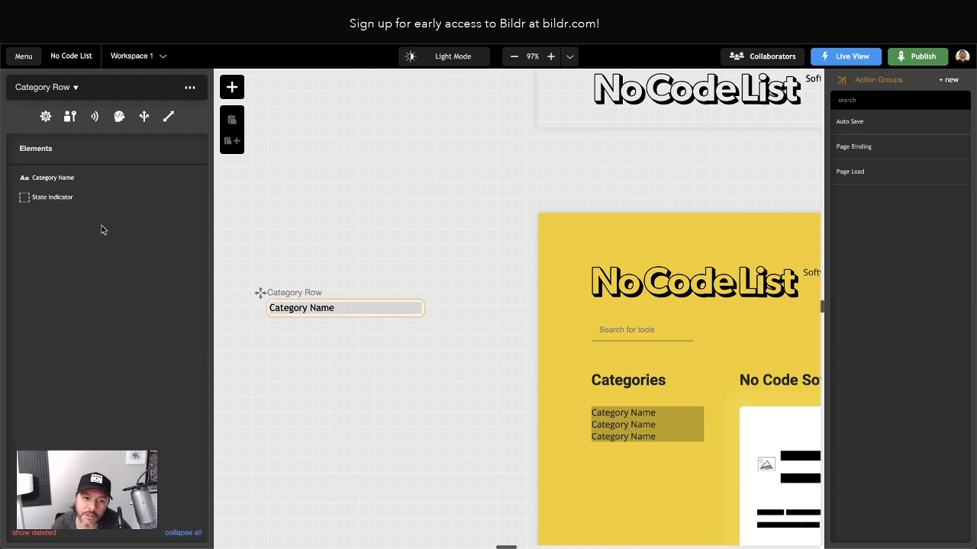
# Select the State Indicator inside Category Row and scroll the canvas to examine it
pyautogui.click(32, 196)
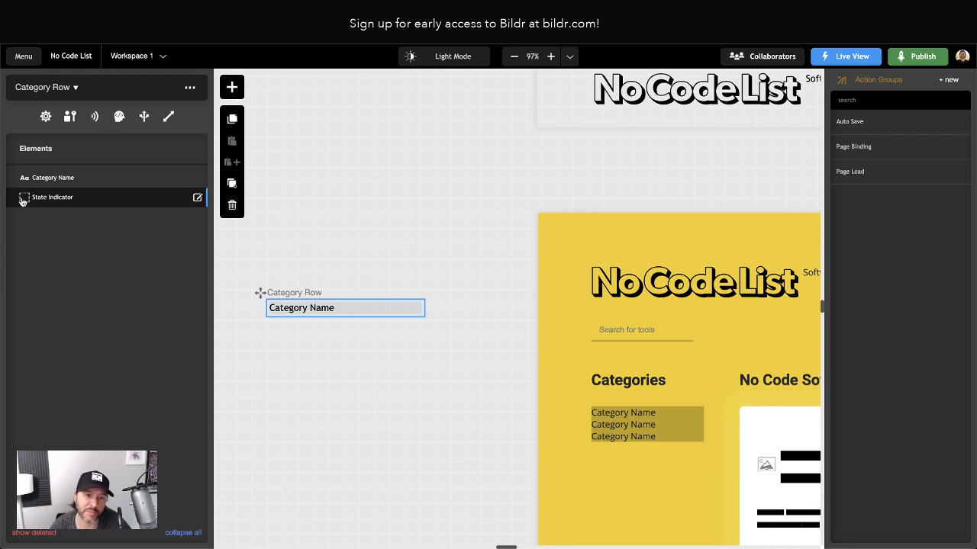
pyautogui.hscroll(5, 731, 412)
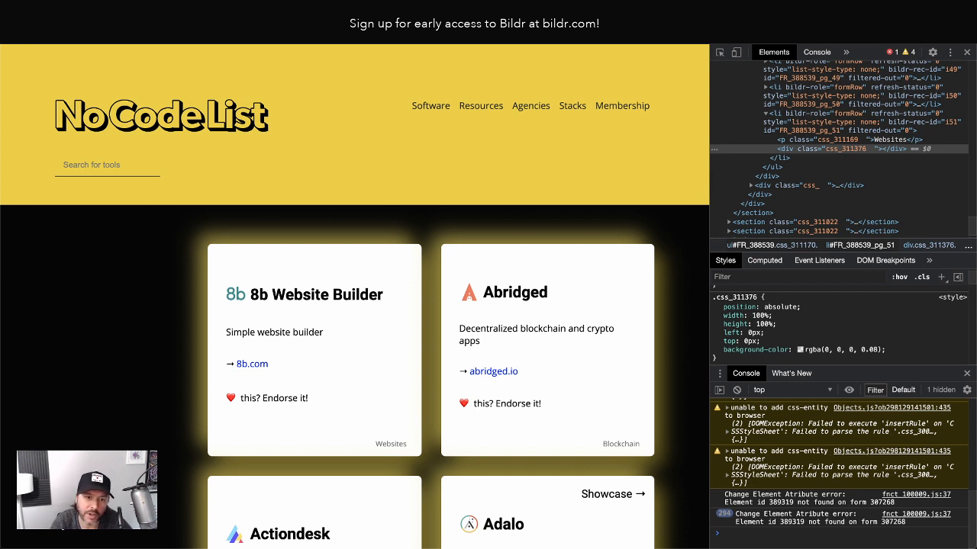
pyautogui.scroll(-3, 48, 153)
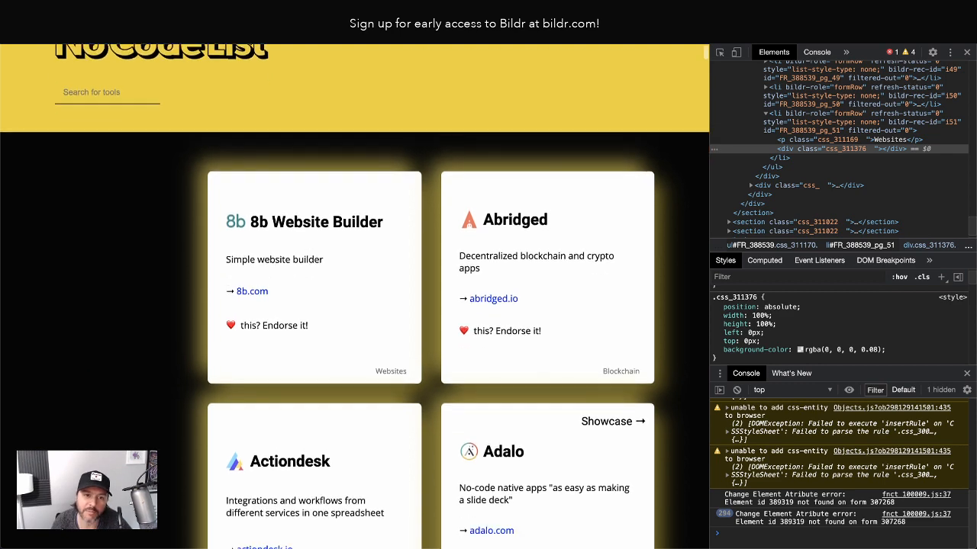
pyautogui.scroll(3, 22, 219)
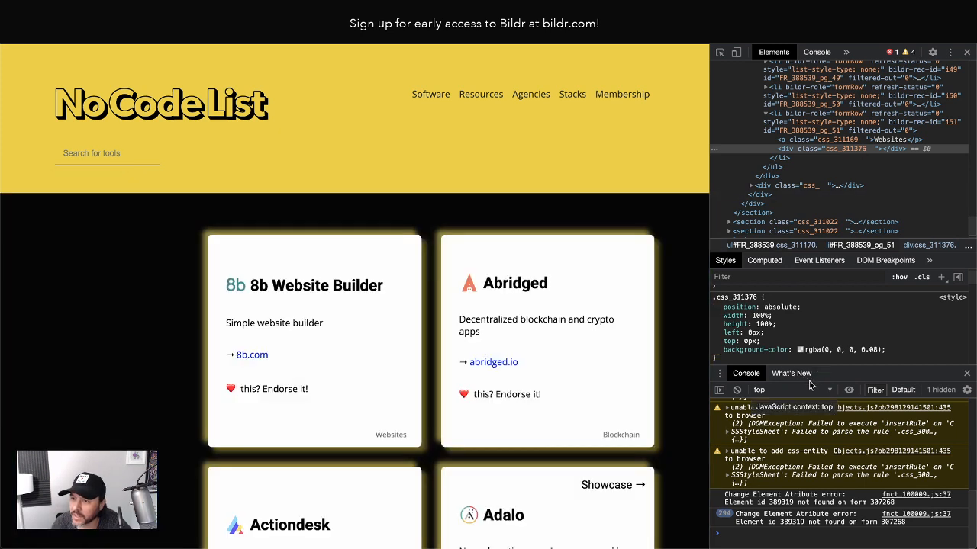
# Edit the overlay's background-color value and compare it with nocodelist.co's li:hover:before rule
pyautogui.click(875, 351)
pyautogui.click(863, 349)
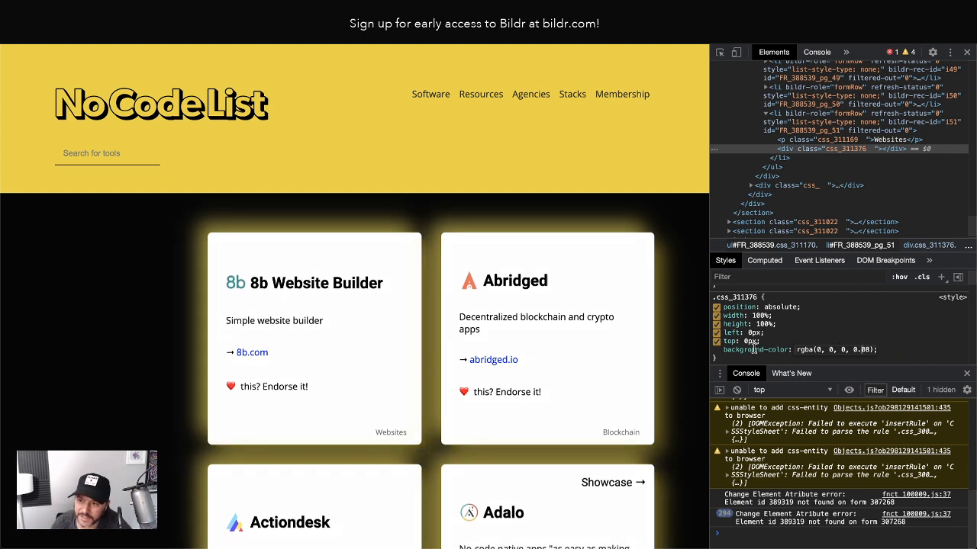
pyautogui.scroll(1, 815, 345)
pyautogui.scroll(-1, 815, 345)
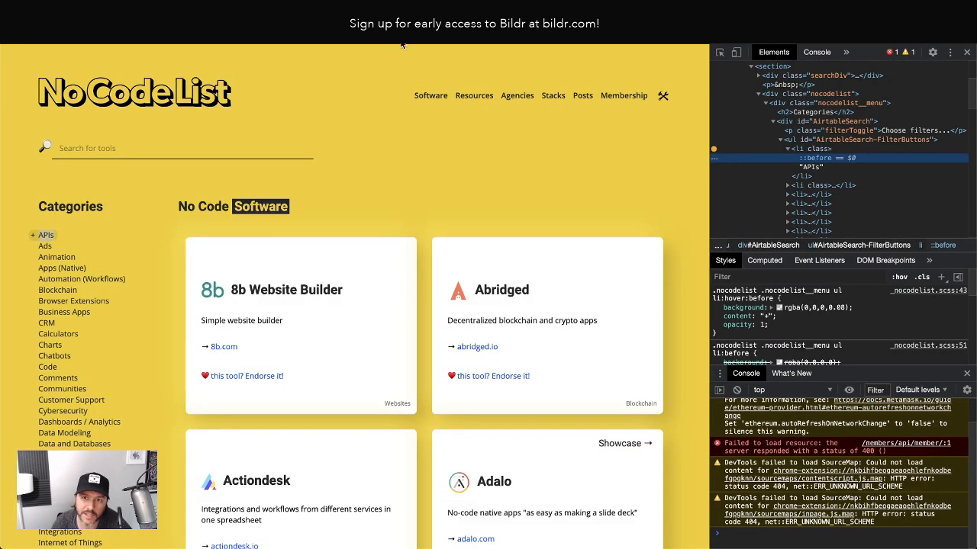
pyautogui.scroll(-3, 83, 272)
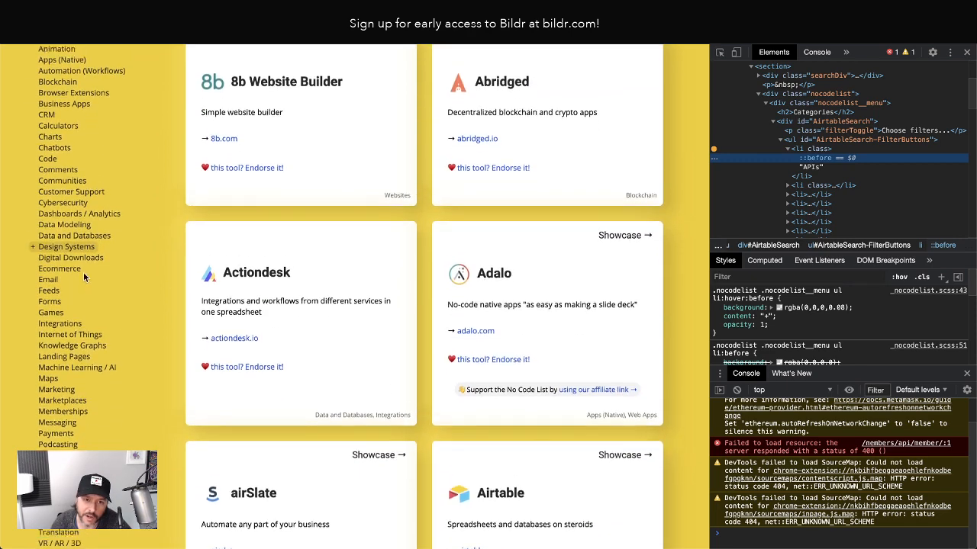
pyautogui.scroll(3, 84, 275)
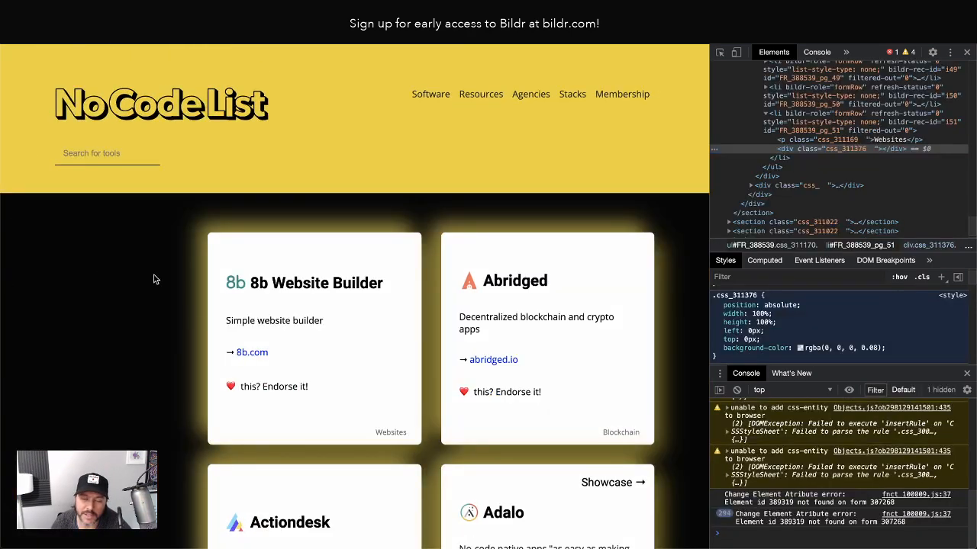
pyautogui.scroll(-1, 188, 218)
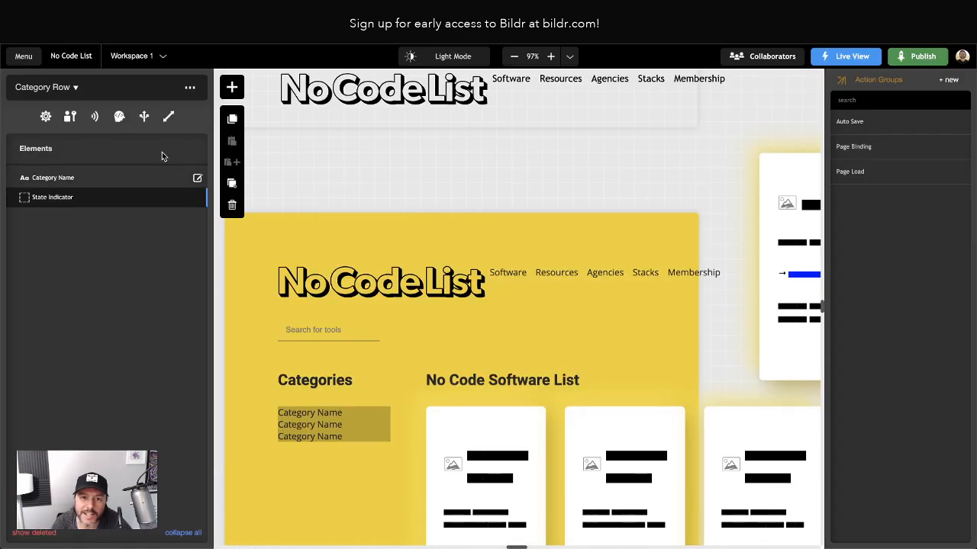
# Add a Container to Category Row and give it the Container primary style class
pyautogui.click(232, 88)
pyautogui.write('container')
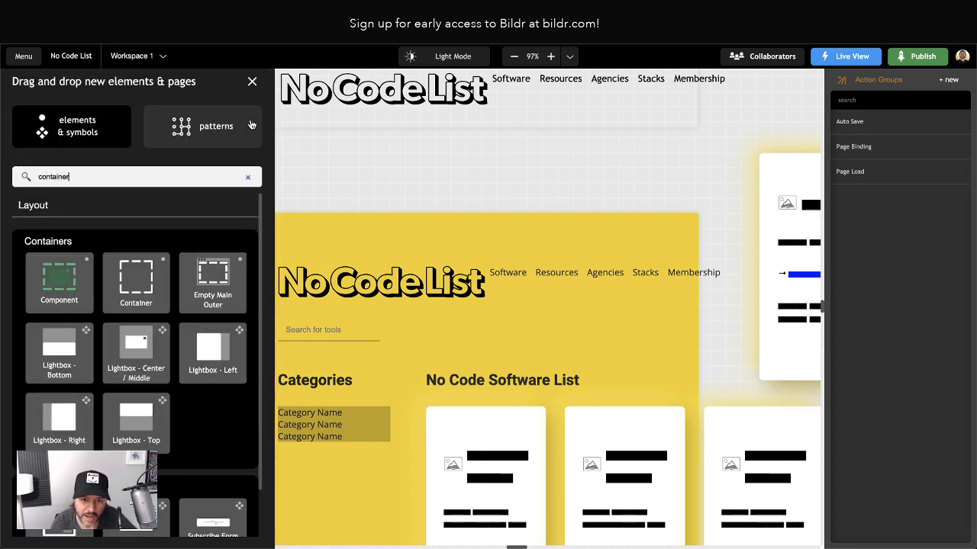
pyautogui.moveTo(136, 281); pyautogui.dragTo(104, 177)
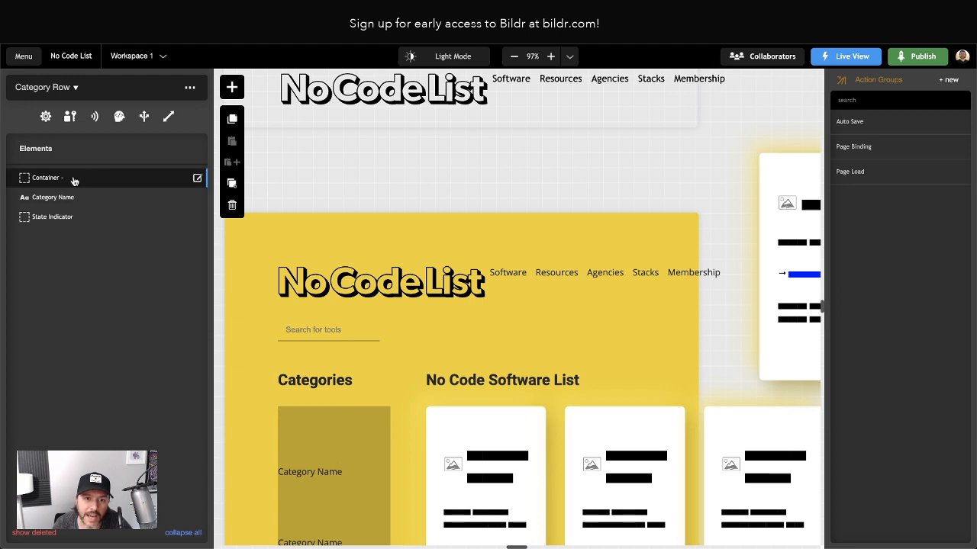
pyautogui.click(54, 179)
pyautogui.click(72, 110)
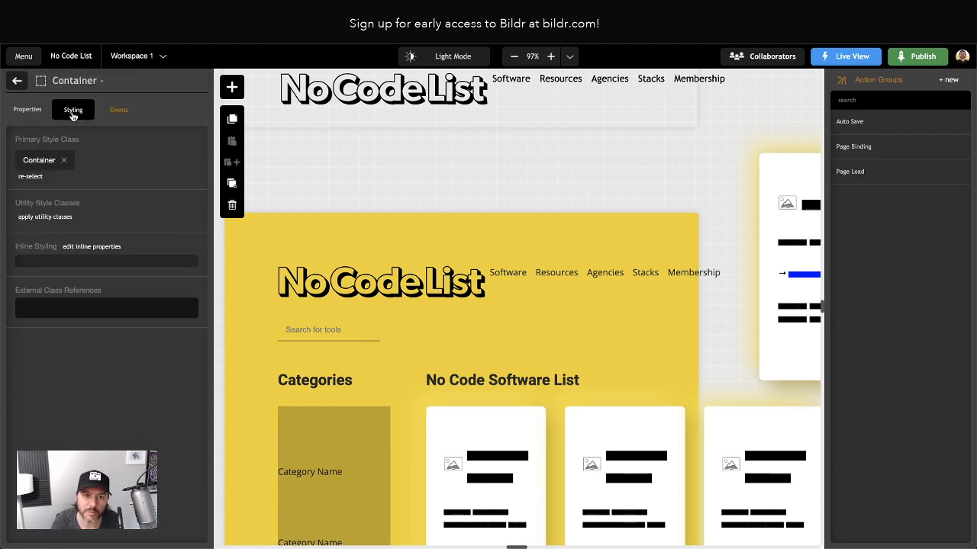
pyautogui.click(61, 159)
# Nest Category Name and State Indicator inside the new Container
pyautogui.click(18, 81)
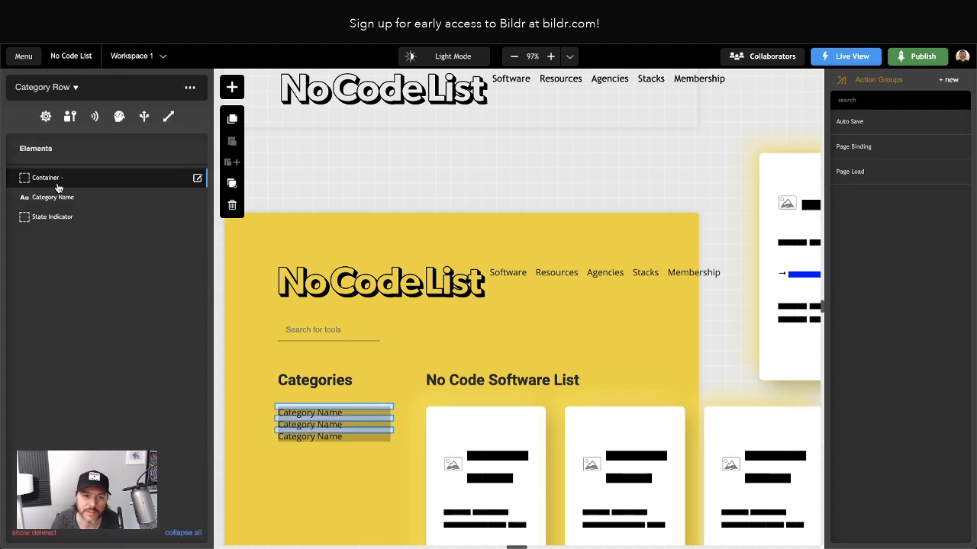
pyautogui.moveTo(48, 197); pyautogui.dragTo(53, 180)
pyautogui.moveTo(51, 218); pyautogui.dragTo(70, 186)
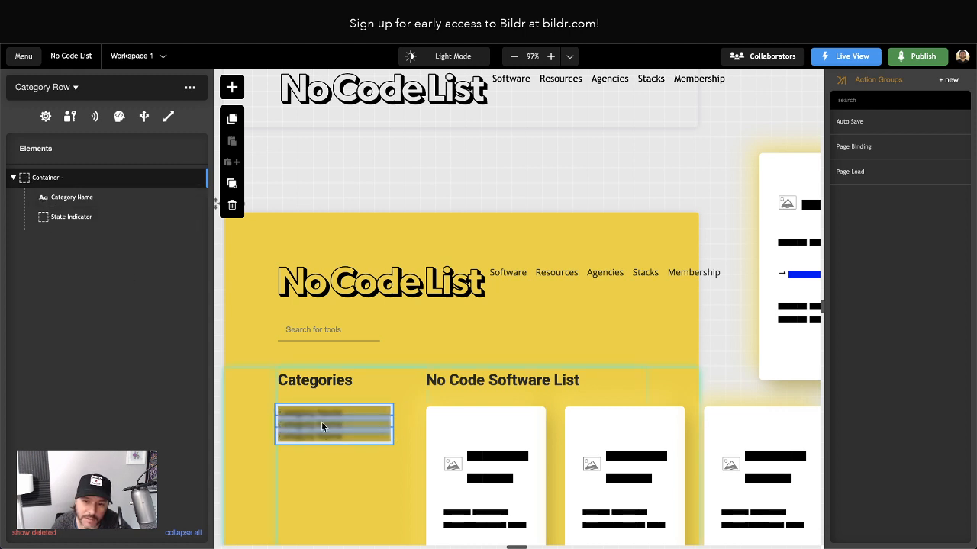
pyautogui.click(53, 177)
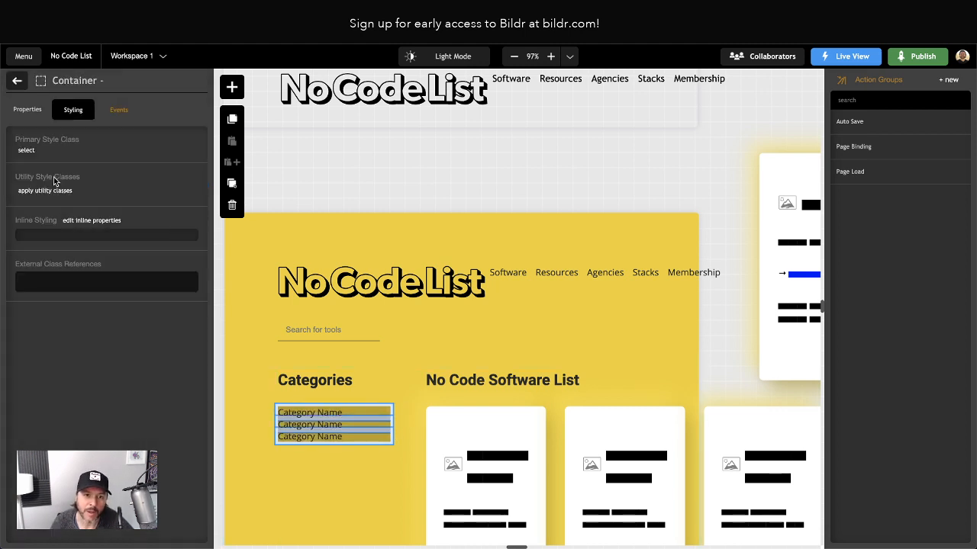
# Give the Container an inline position: relative, then reselect it in the Category Row tree
pyautogui.click(90, 223)
pyautogui.click(156, 111)
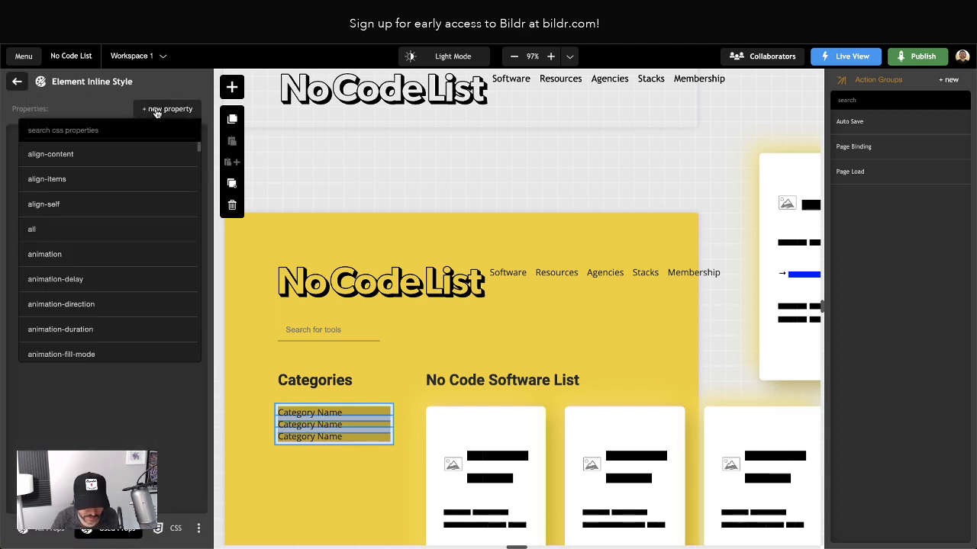
pyautogui.write('position')
pyautogui.press('Return')
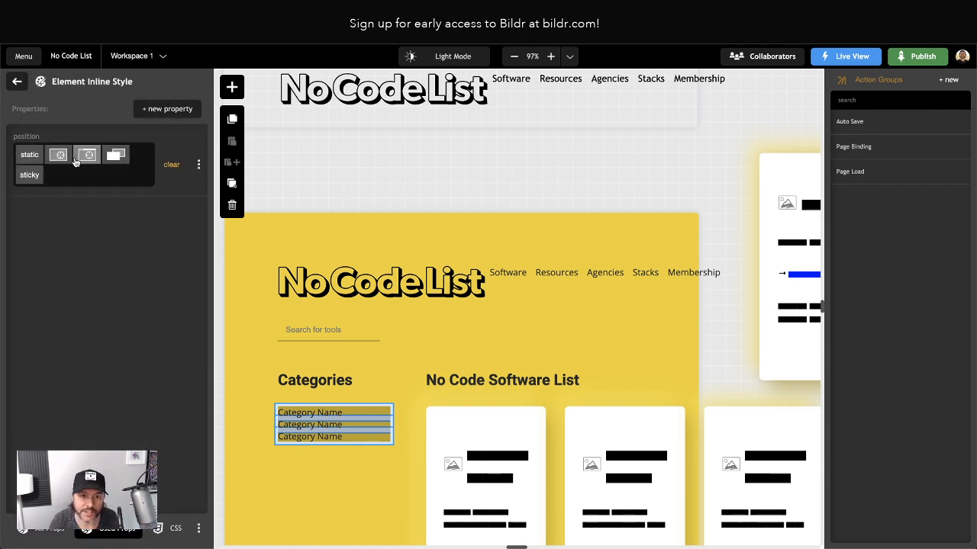
pyautogui.click(116, 157)
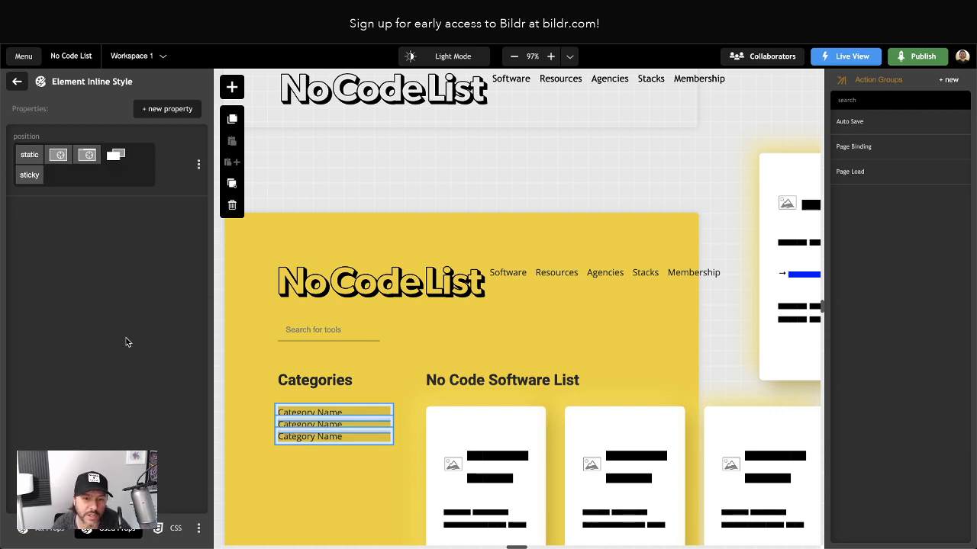
pyautogui.click(16, 82)
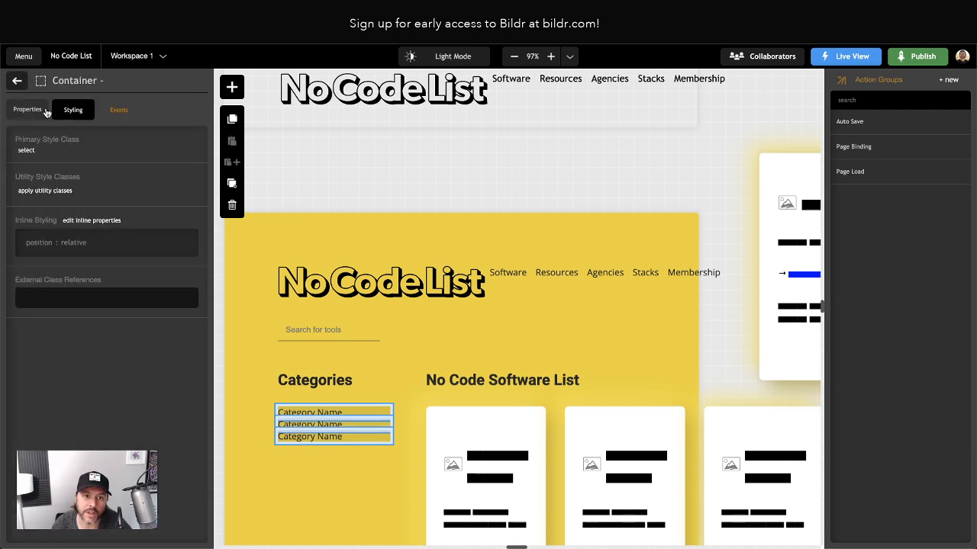
pyautogui.click(18, 82)
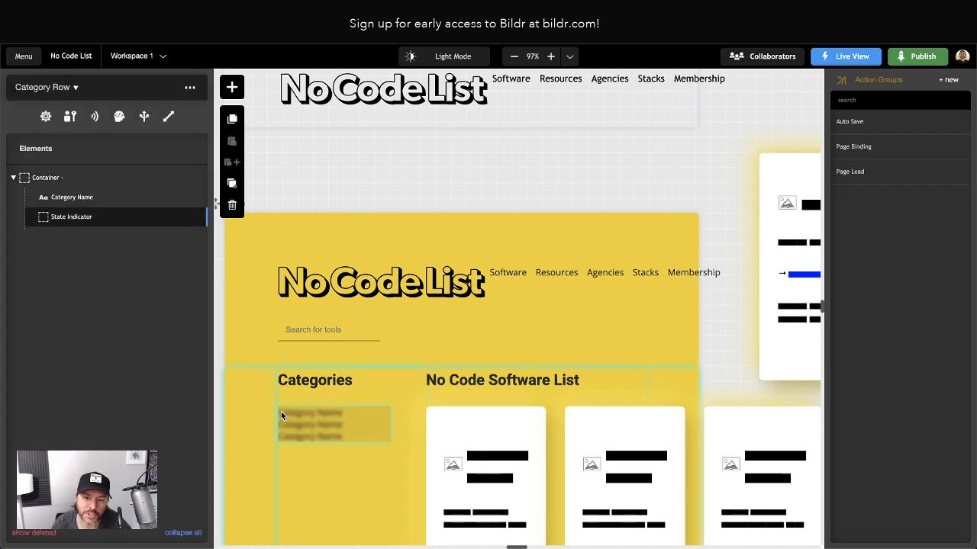
pyautogui.click(46, 181)
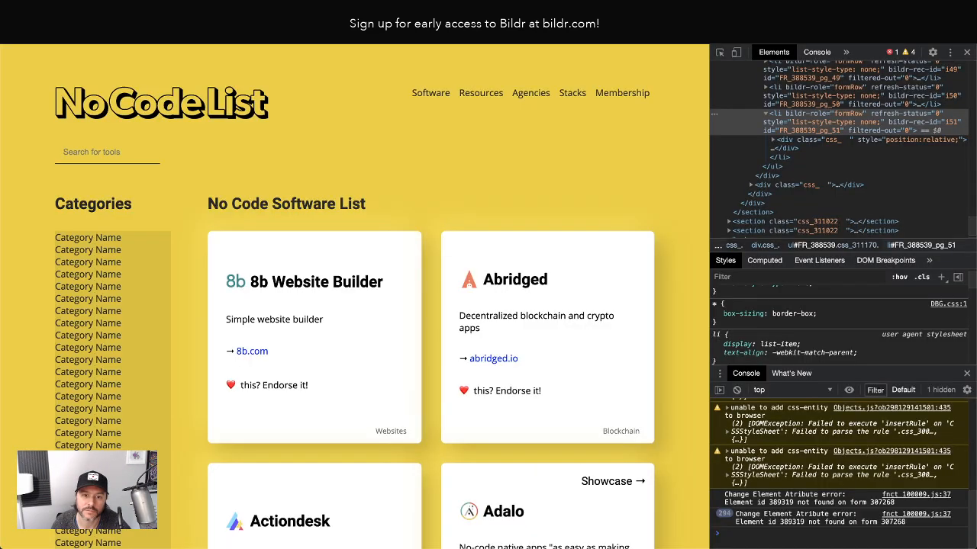
# Reload the live view to confirm the full Categories list appears, then close DevTools
pyautogui.press('super+r')
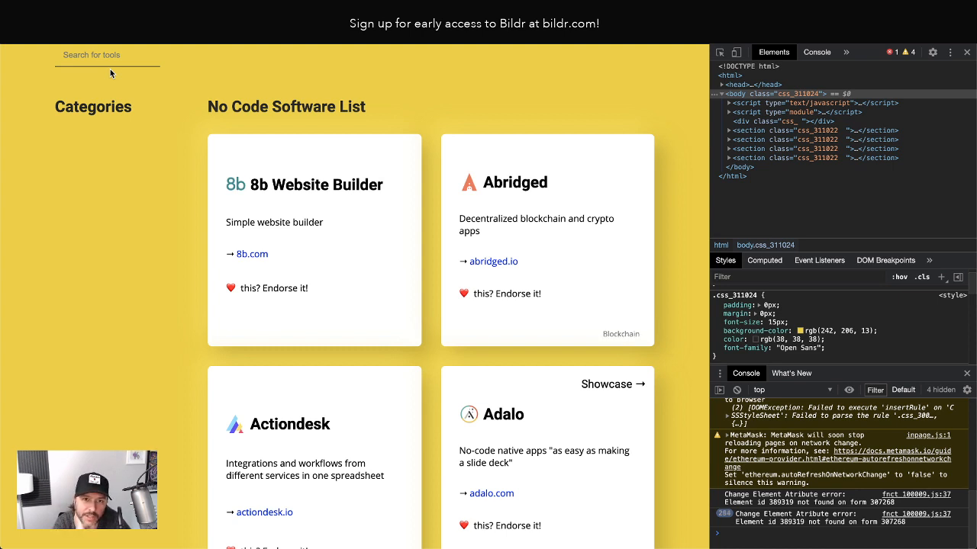
pyautogui.click(966, 52)
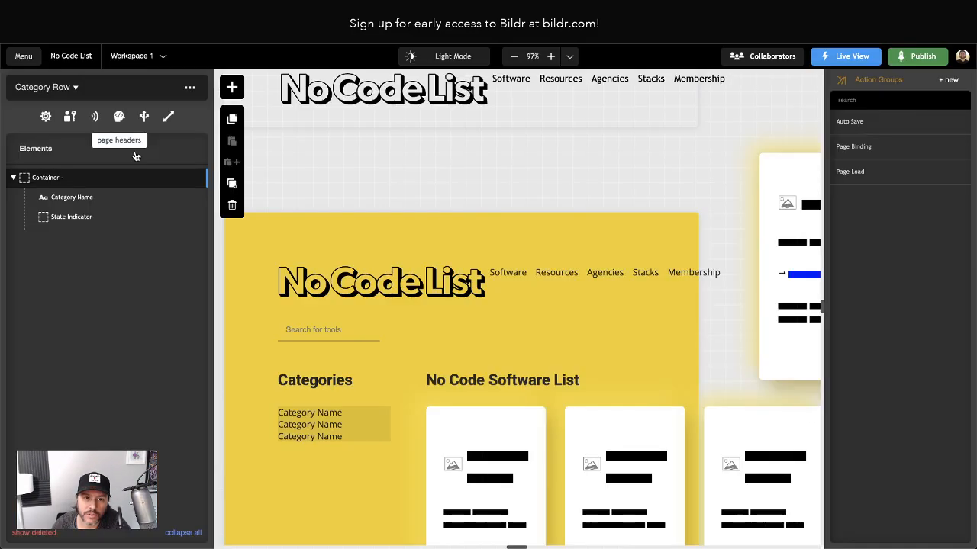
# Review the Category Row class, then remove it from Category Name's primary style class
pyautogui.click(78, 200)
pyautogui.click(77, 204)
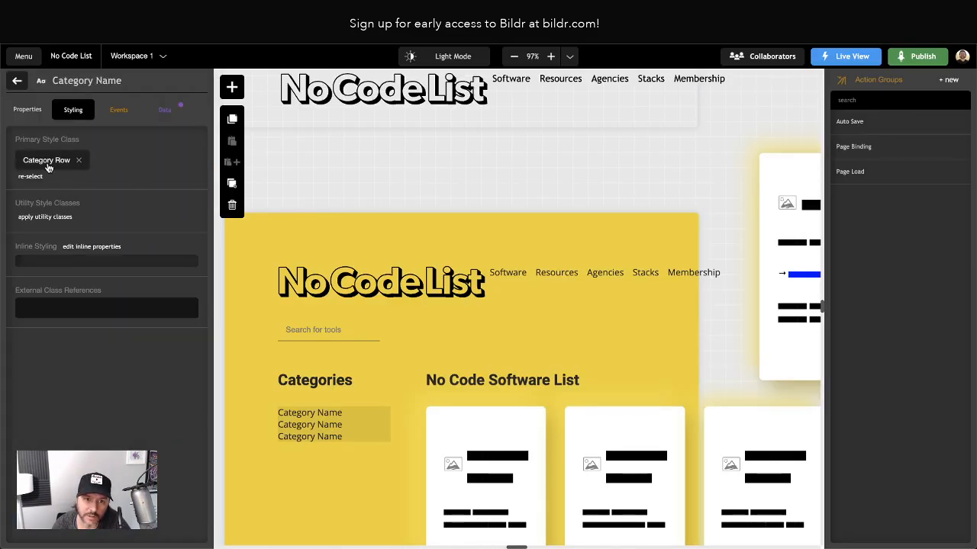
pyautogui.click(46, 161)
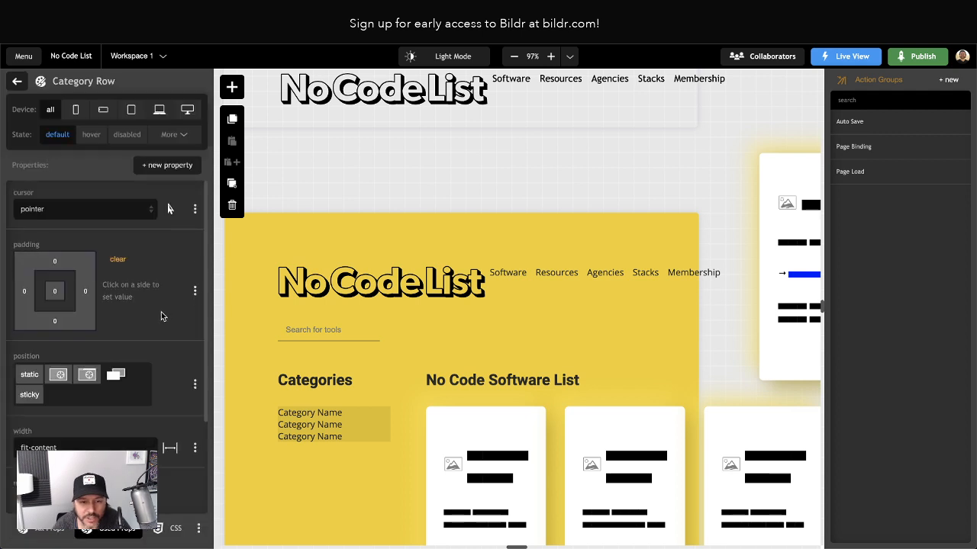
pyautogui.scroll(-3, 159, 315)
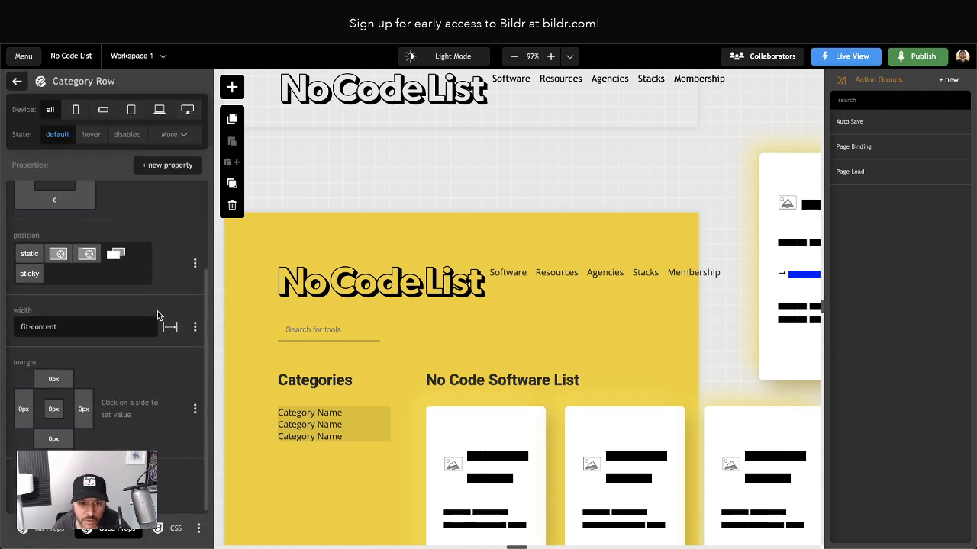
pyautogui.scroll(2, 84, 355)
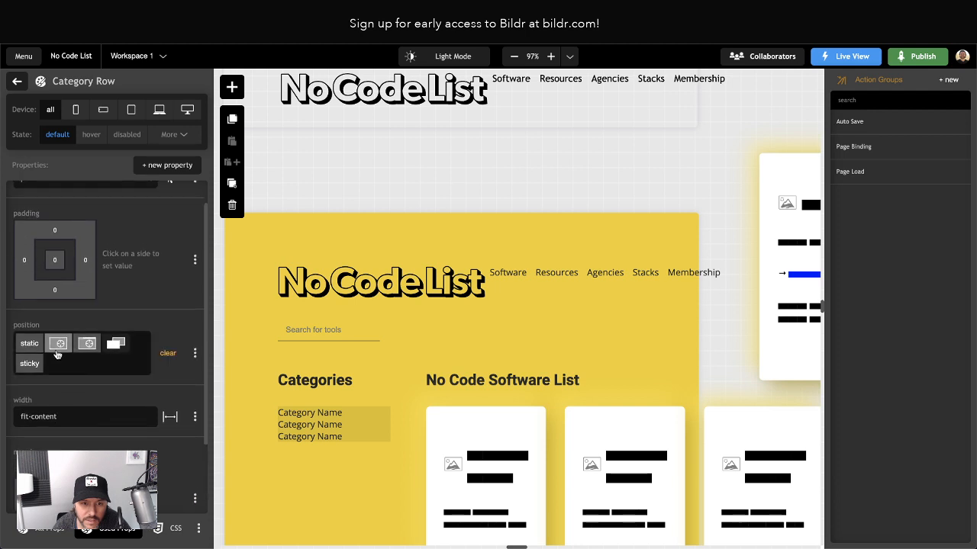
pyautogui.scroll(1, 116, 347)
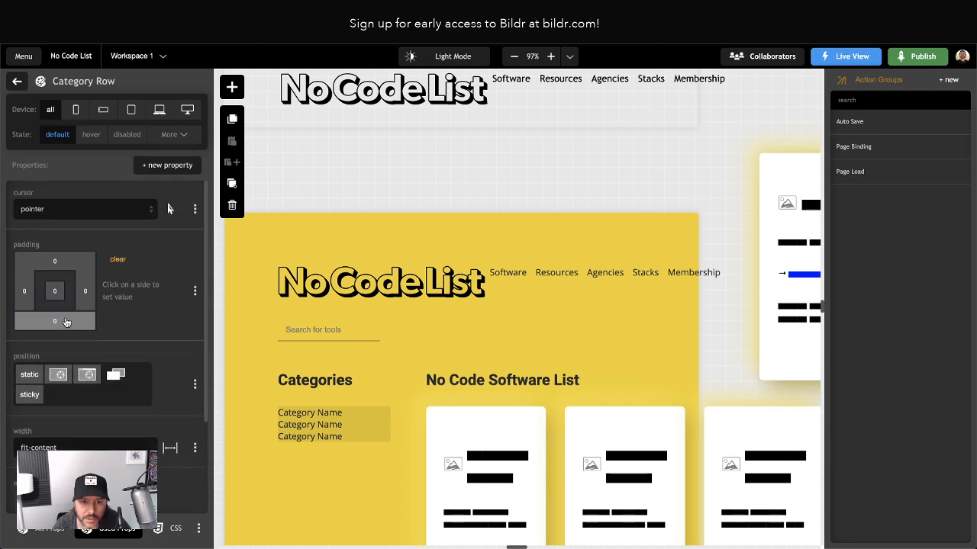
pyautogui.click(26, 82)
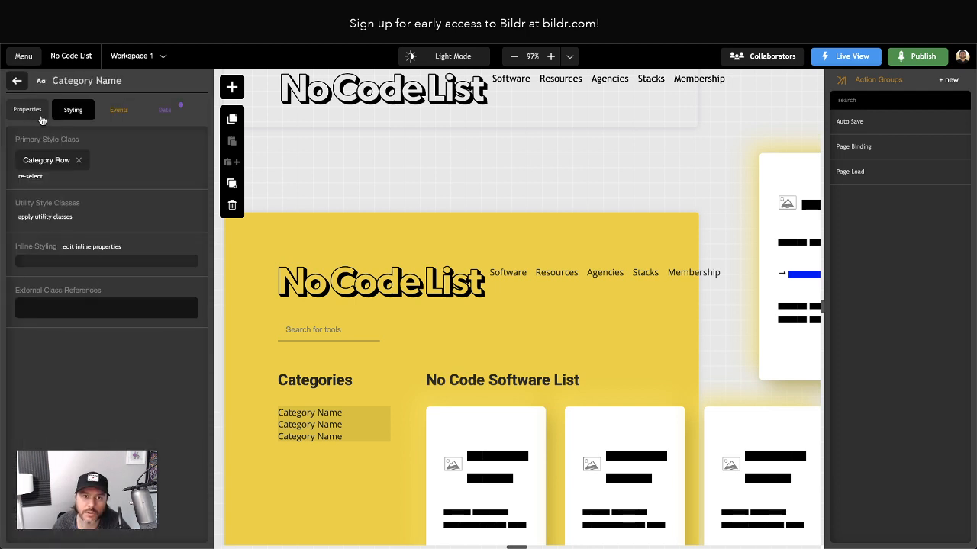
pyautogui.click(17, 80)
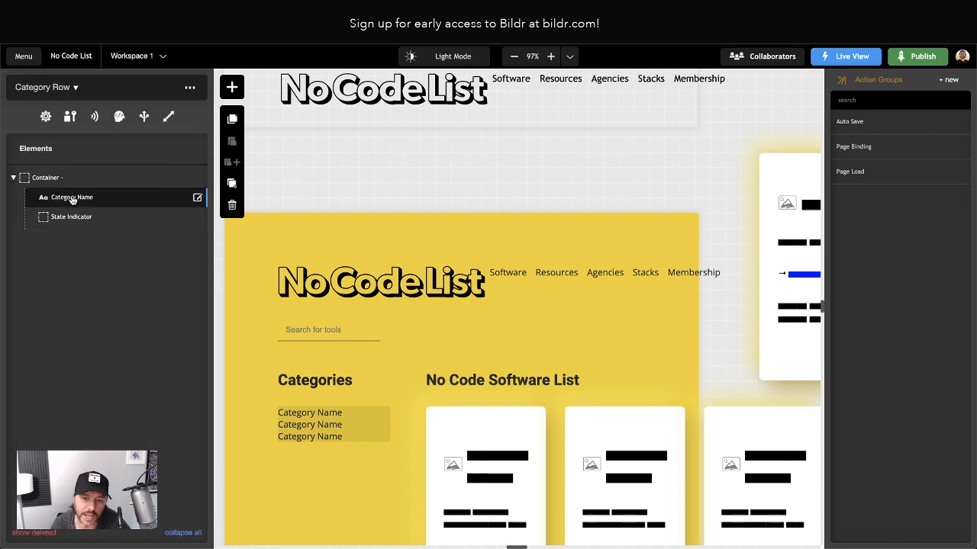
pyautogui.click(71, 199)
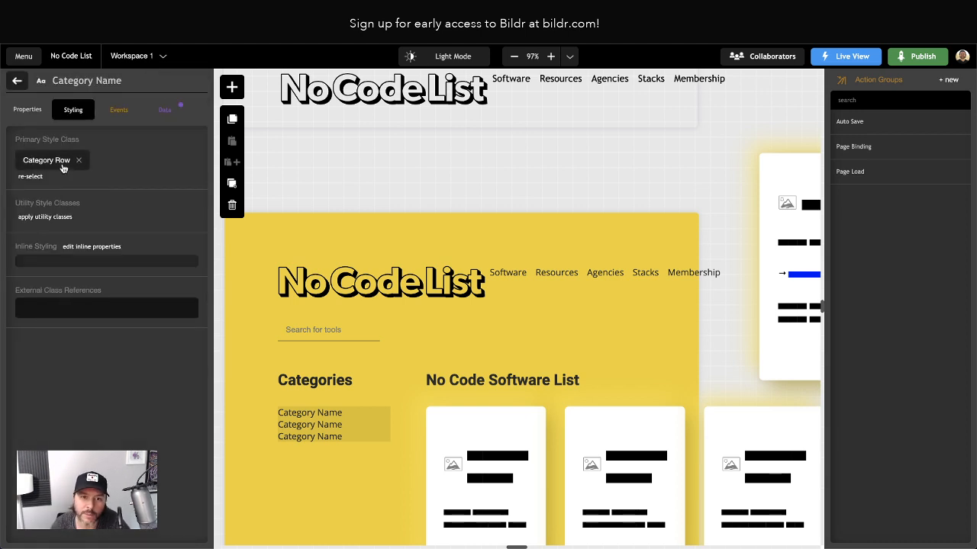
pyautogui.click(77, 162)
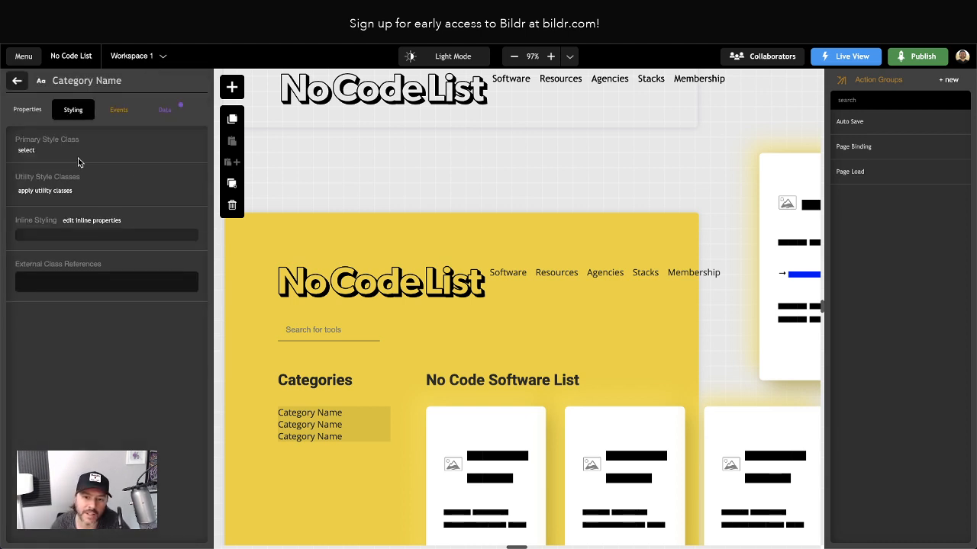
pyautogui.click(16, 82)
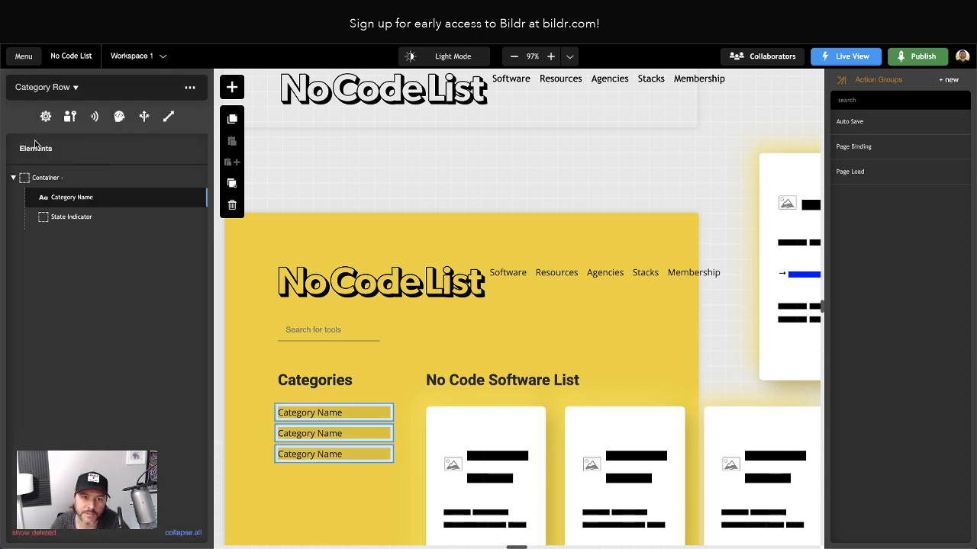
# Set the Container's primary style class to Category Row
pyautogui.click(50, 179)
pyautogui.click(28, 152)
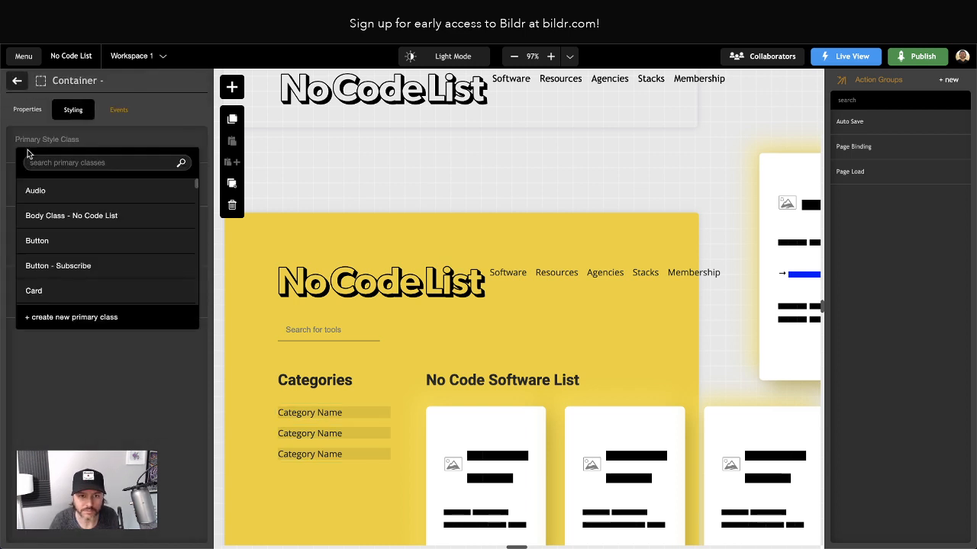
pyautogui.write('cate')
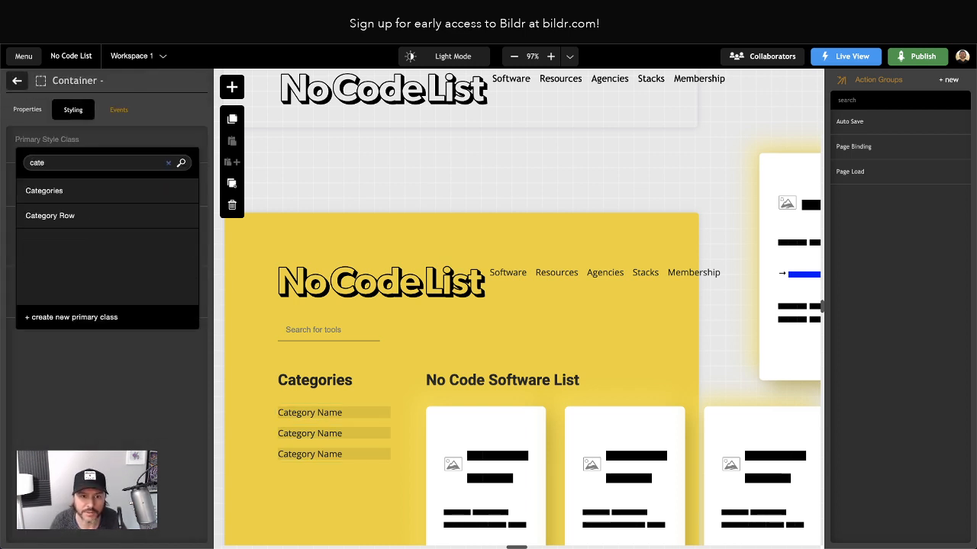
pyautogui.click(34, 215)
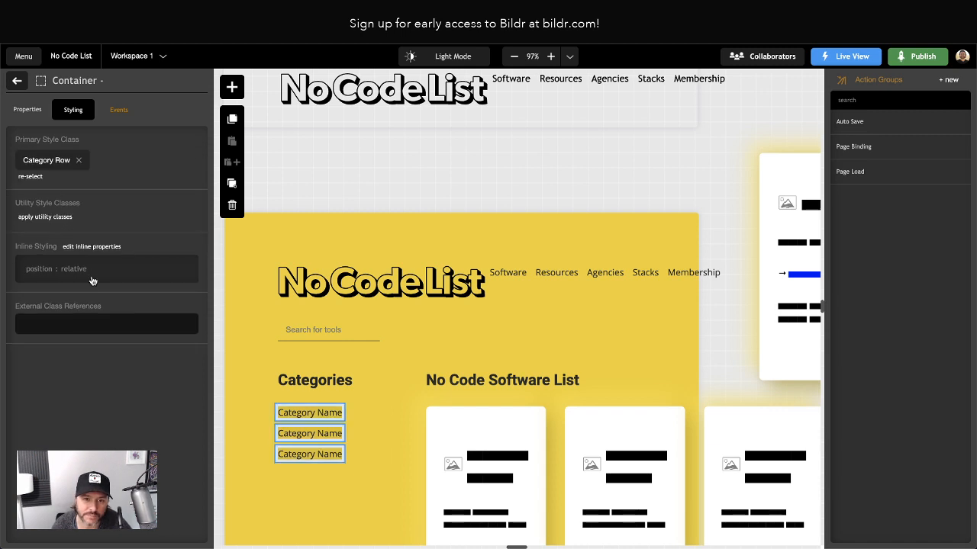
# Delete the Container's inline position property and return to the Category Row tree
pyautogui.click(94, 246)
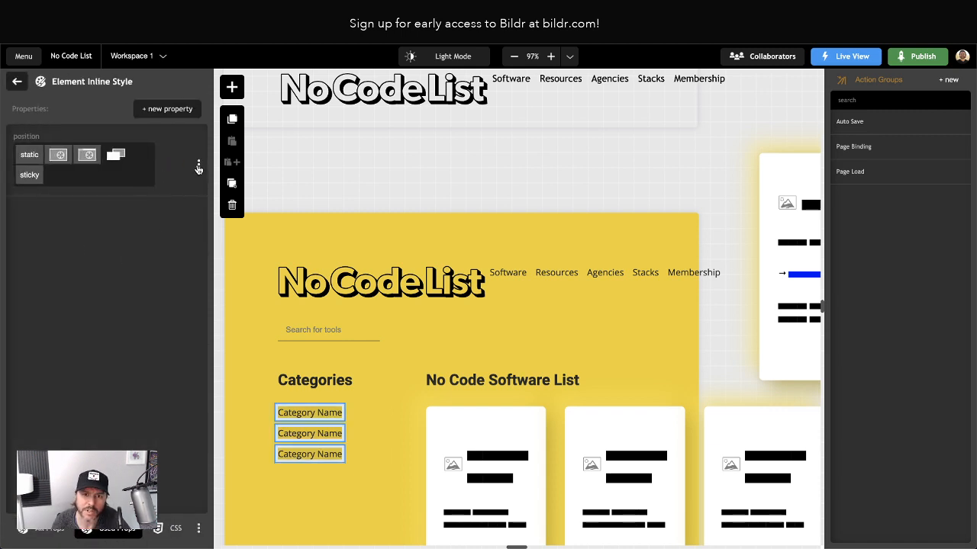
pyautogui.click(198, 168)
pyautogui.click(151, 234)
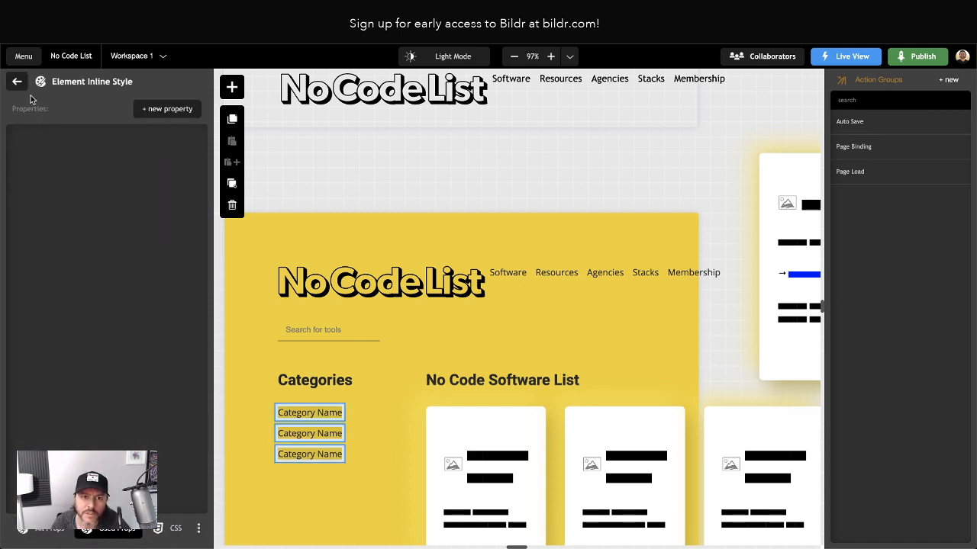
pyautogui.click(17, 81)
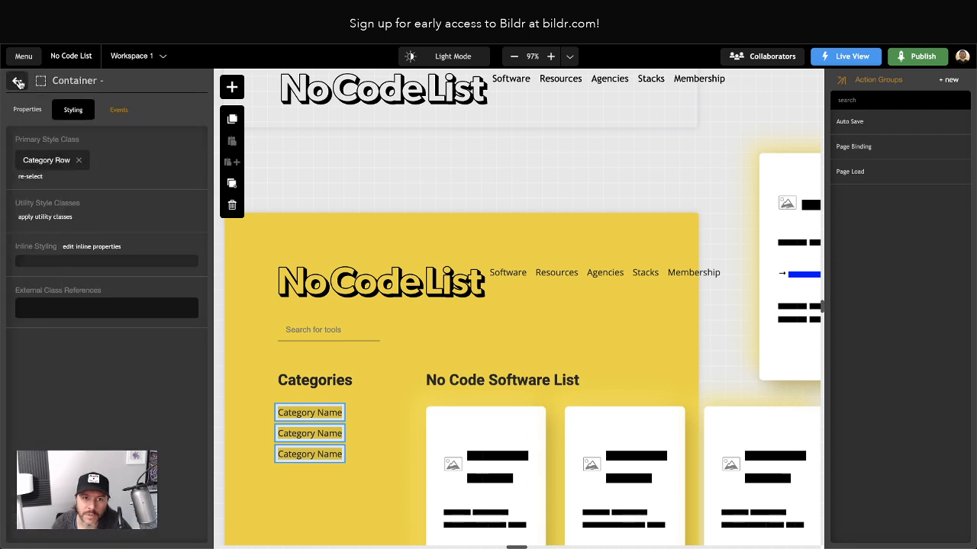
pyautogui.click(17, 81)
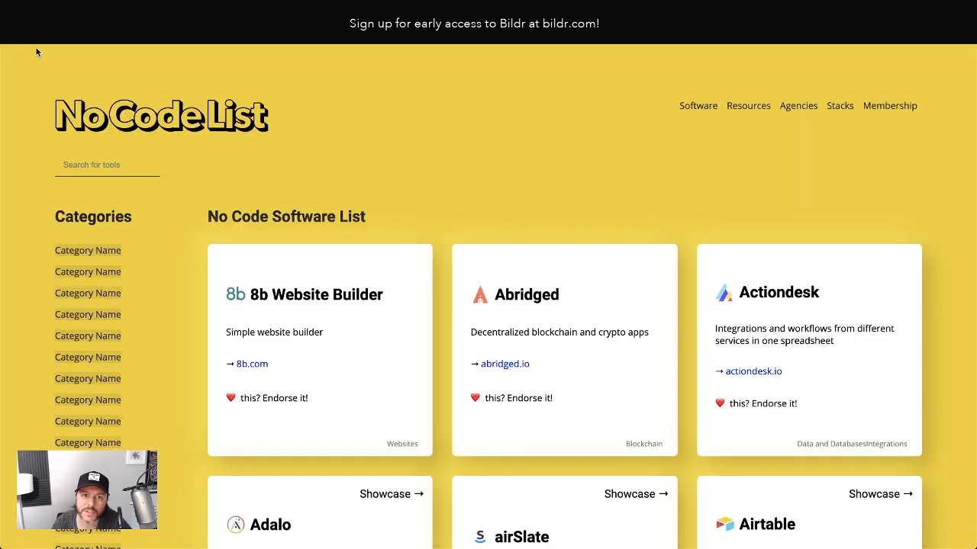
# Refresh the No Code List live view twice to check the restyled category rows
pyautogui.press('super+r')
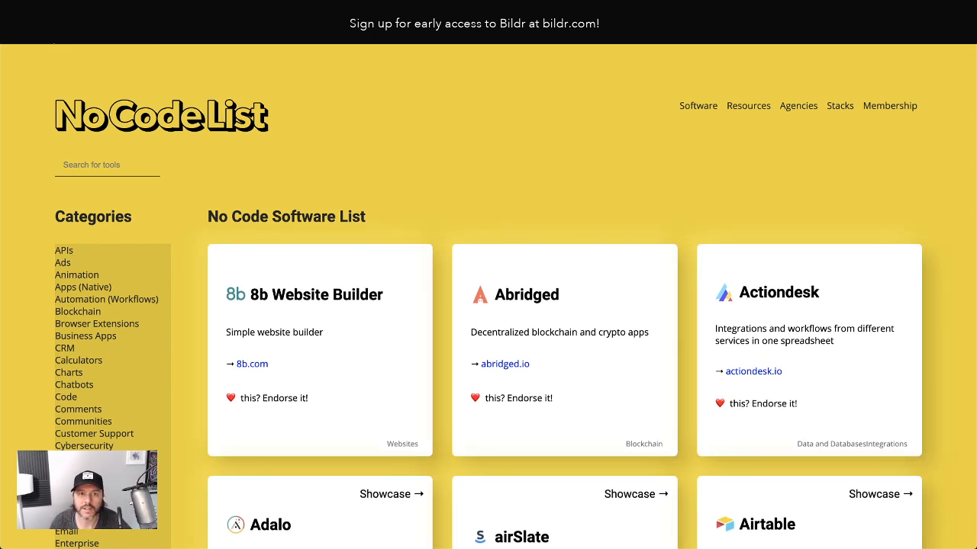
pyautogui.click(51, 33)
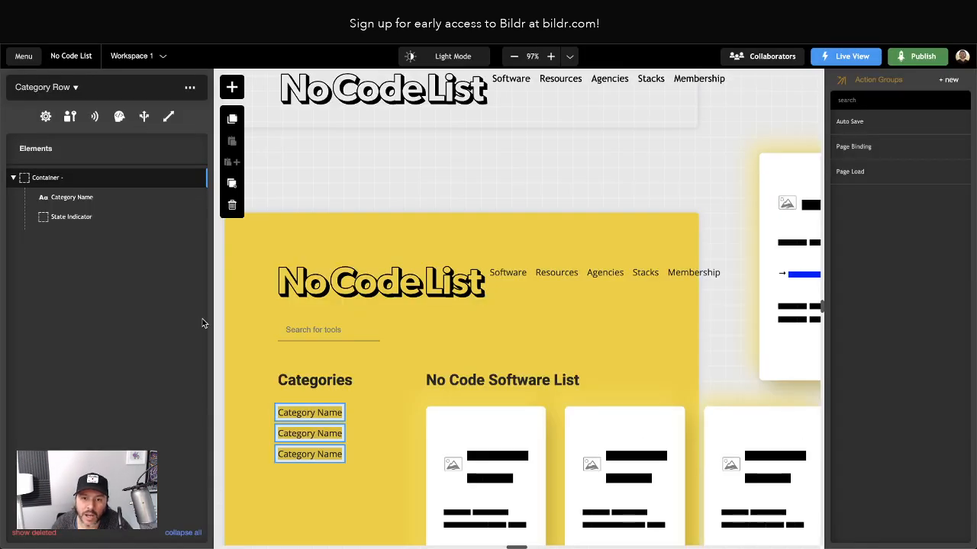
# Change the State Indicator class background-color from rgba(0,0,0,.08) to rgba(0,0,0,0)
pyautogui.click(61, 218)
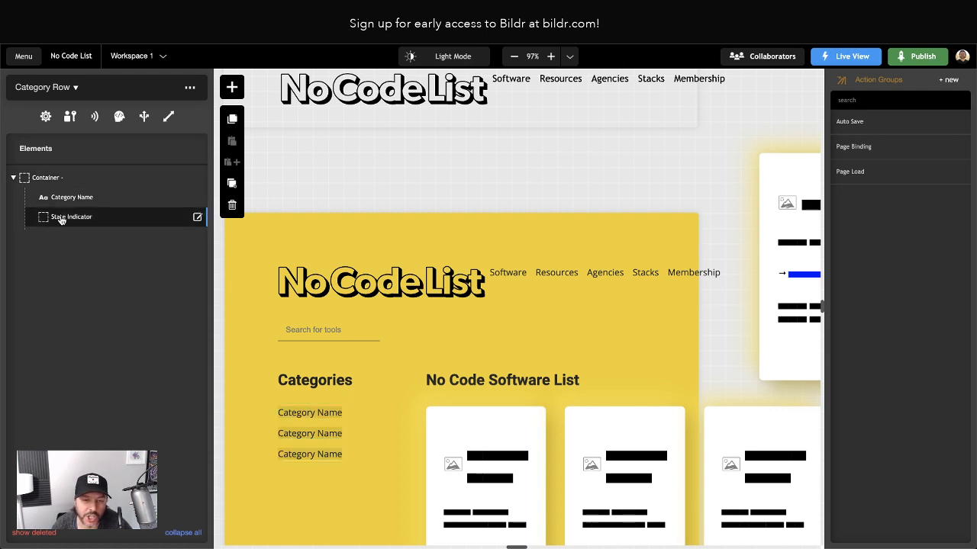
pyautogui.click(59, 218)
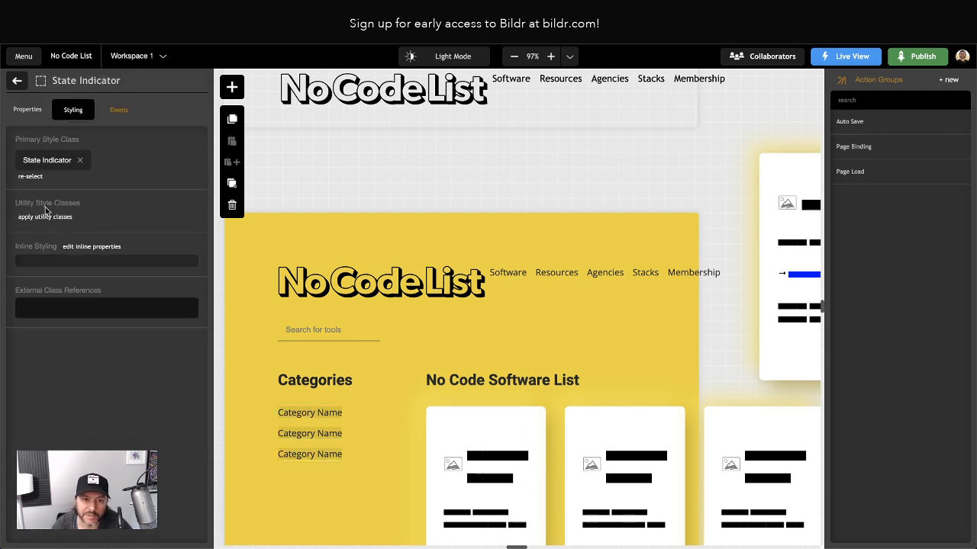
pyautogui.click(24, 110)
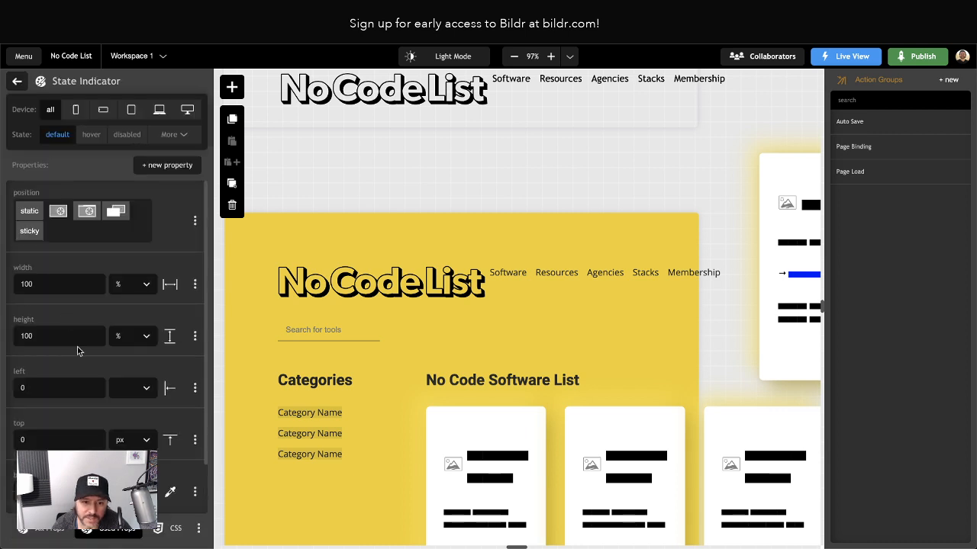
pyautogui.scroll(-1, 79, 349)
pyautogui.press('Left')
pyautogui.press('BackSpace')
pyautogui.press('BackSpace')
pyautogui.press('BackSpace')
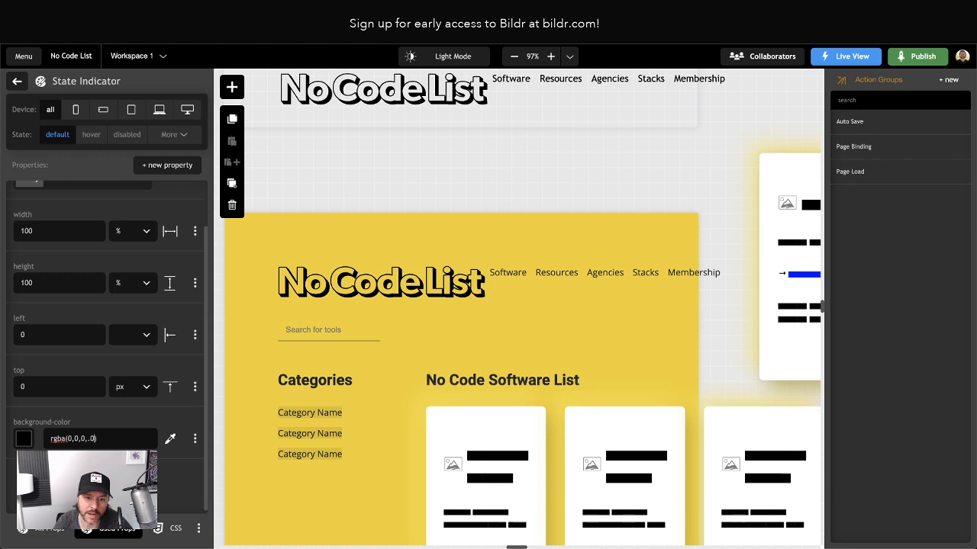
pyautogui.write('0')
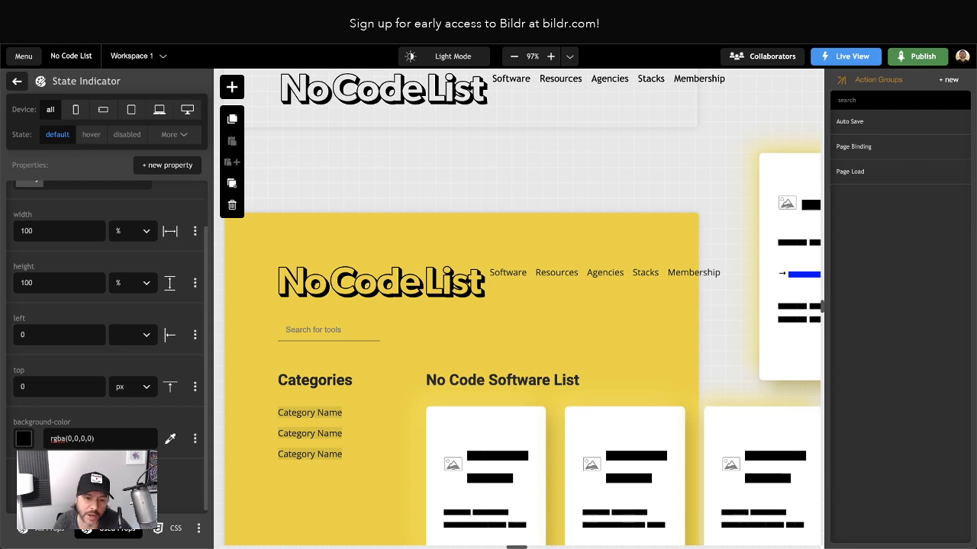
pyautogui.press('Return')
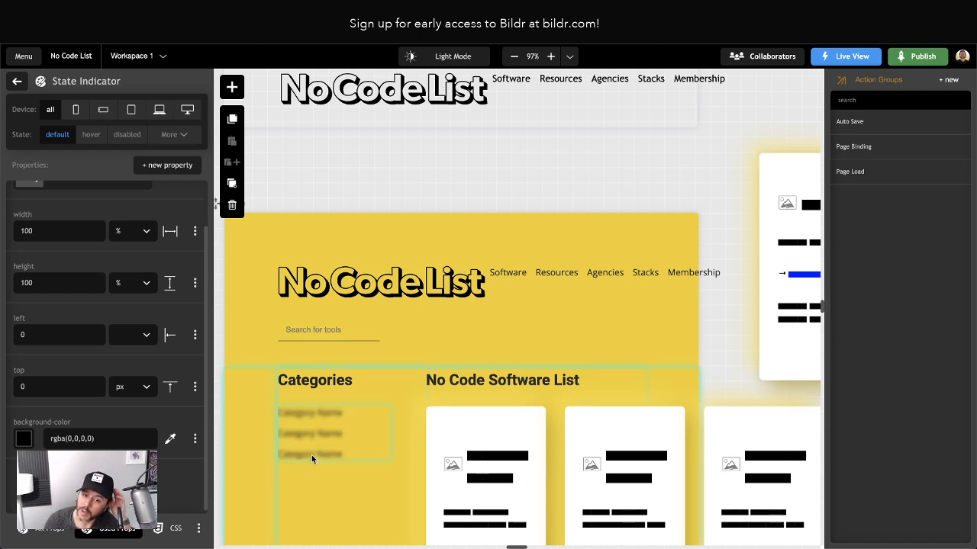
# Create a new State Indicator - Hover utility class on the State Indicator
pyautogui.click(16, 82)
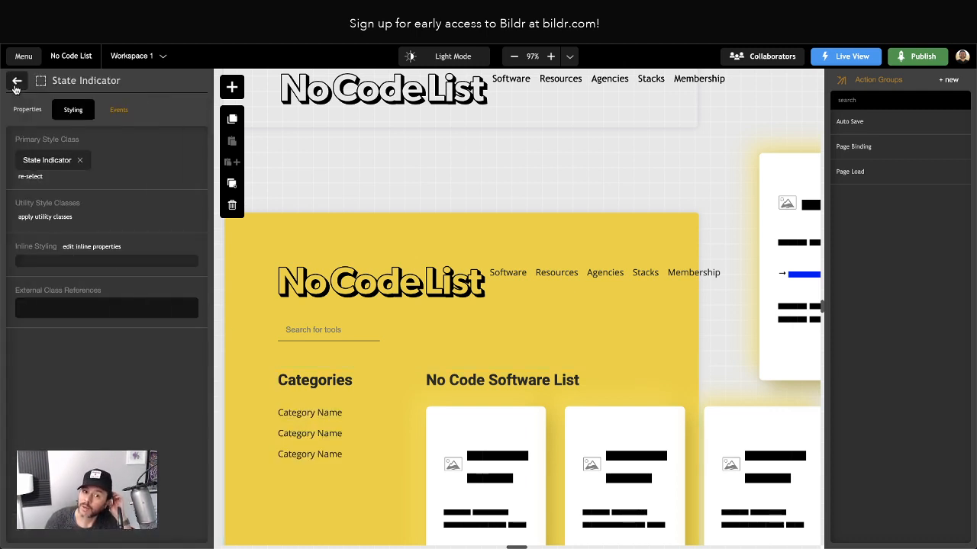
pyautogui.click(45, 217)
pyautogui.click(143, 420)
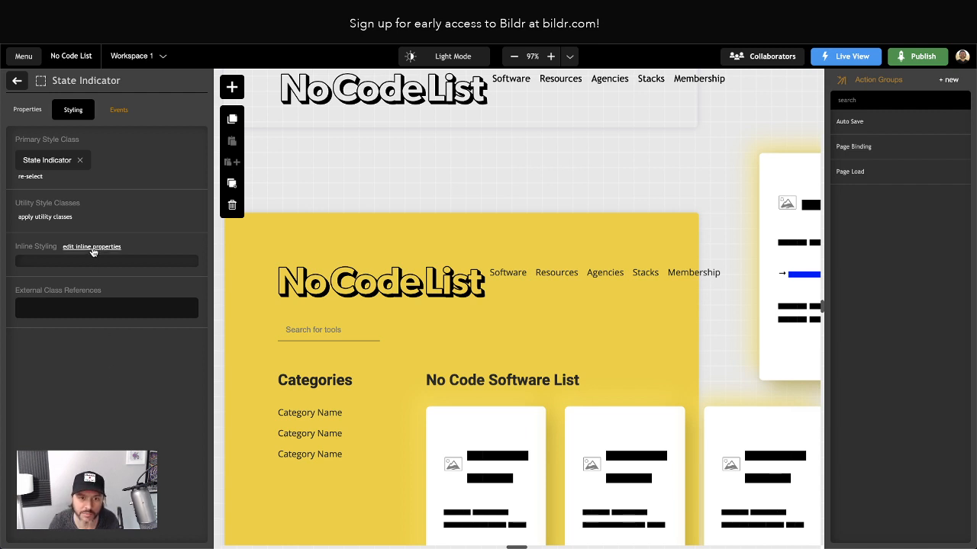
pyautogui.click(45, 217)
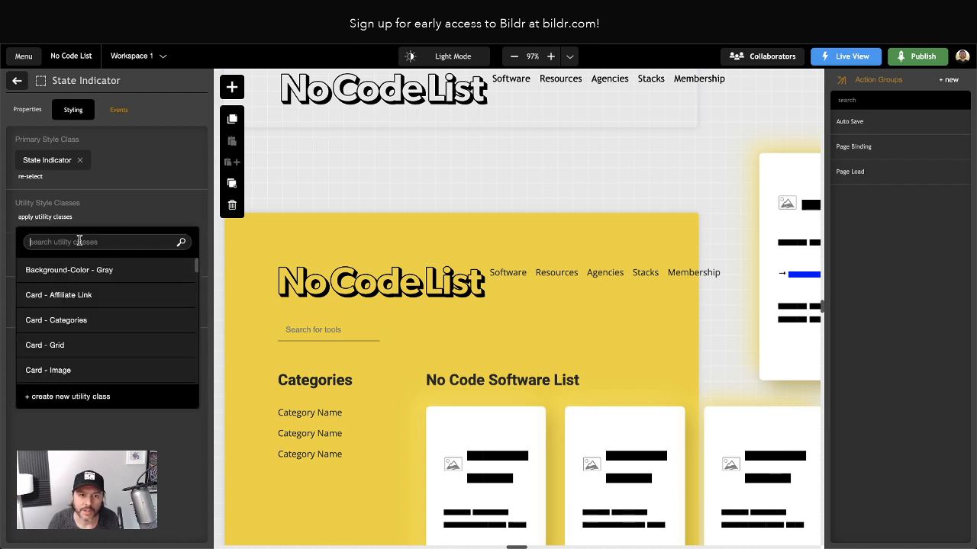
pyautogui.click(73, 397)
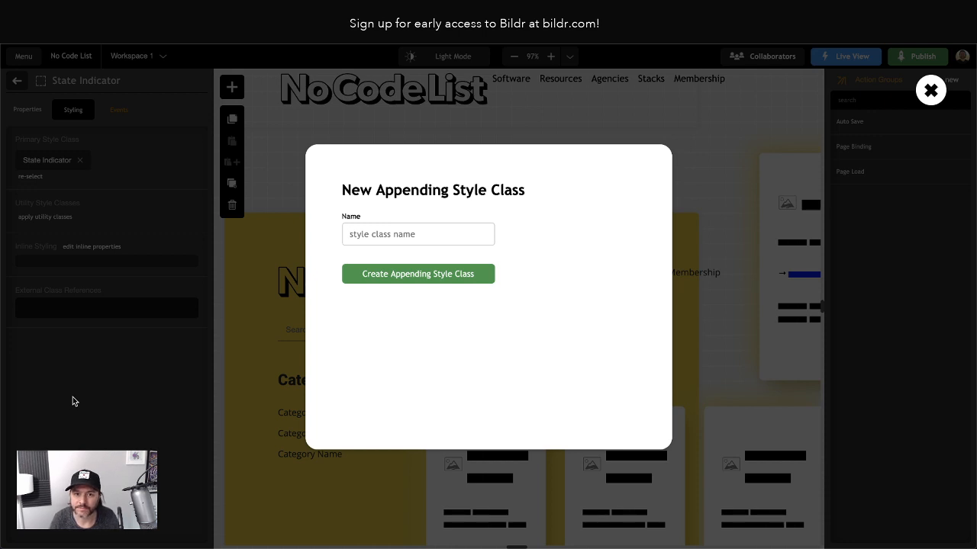
pyautogui.write('State Indicator - Hover')
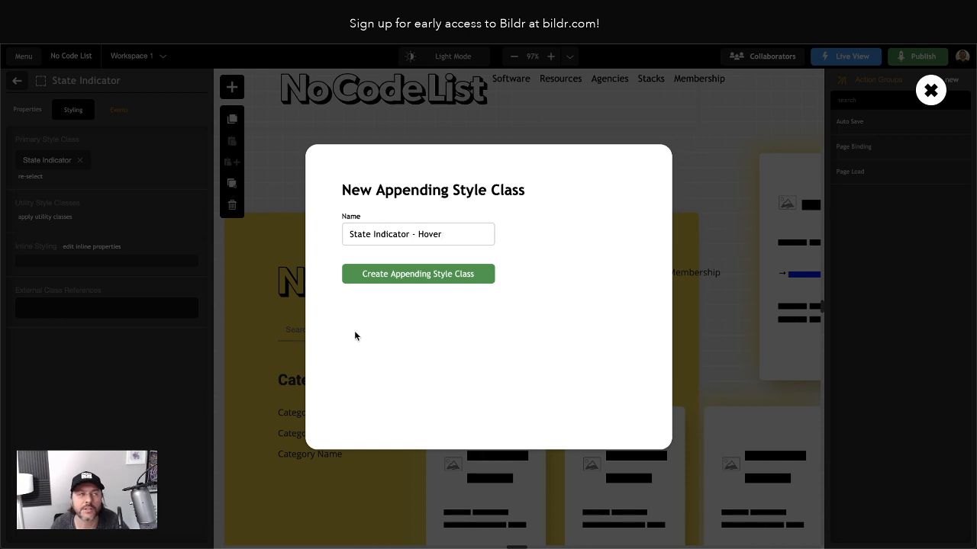
pyautogui.click(448, 281)
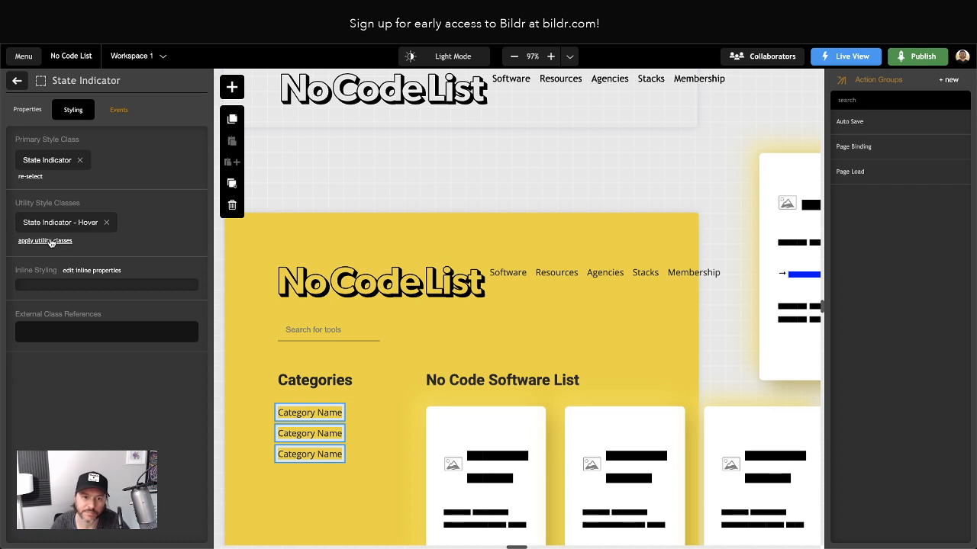
# Create a State Indicator - Selected utility class
pyautogui.click(51, 241)
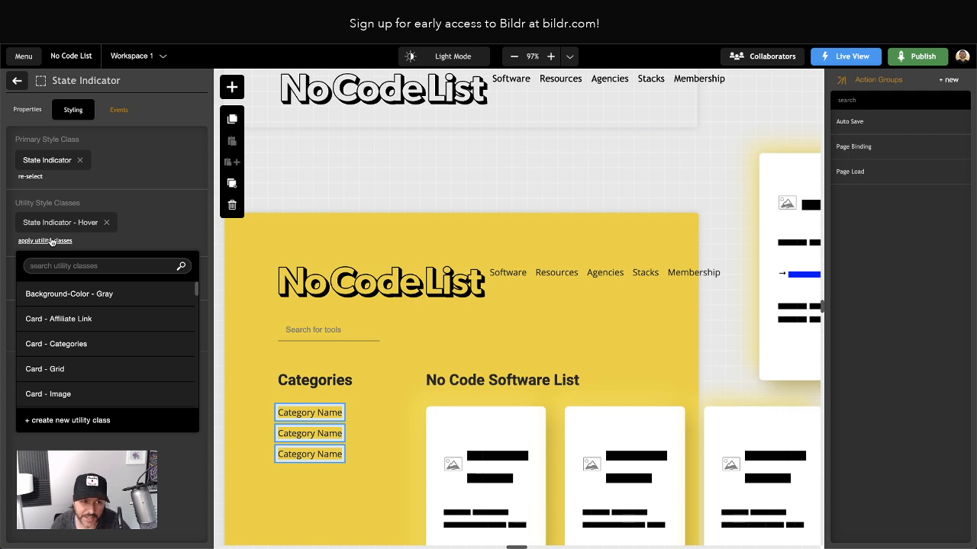
pyautogui.click(66, 434)
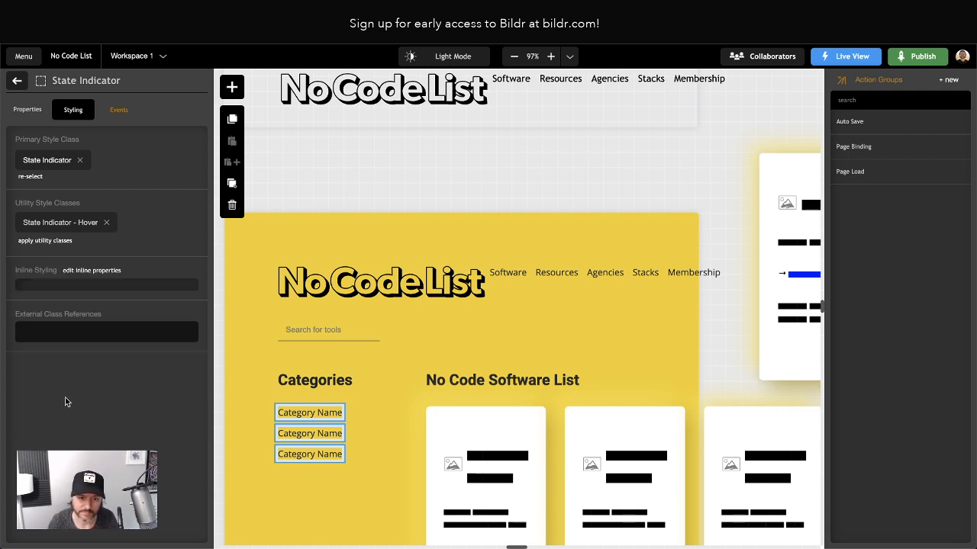
pyautogui.click(61, 241)
pyautogui.click(70, 419)
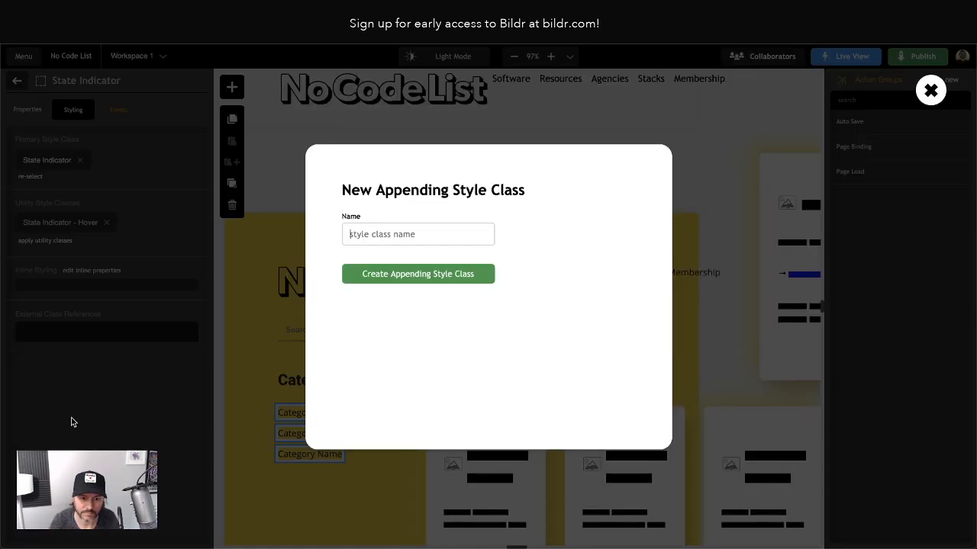
pyautogui.write('State Indicator - Select')
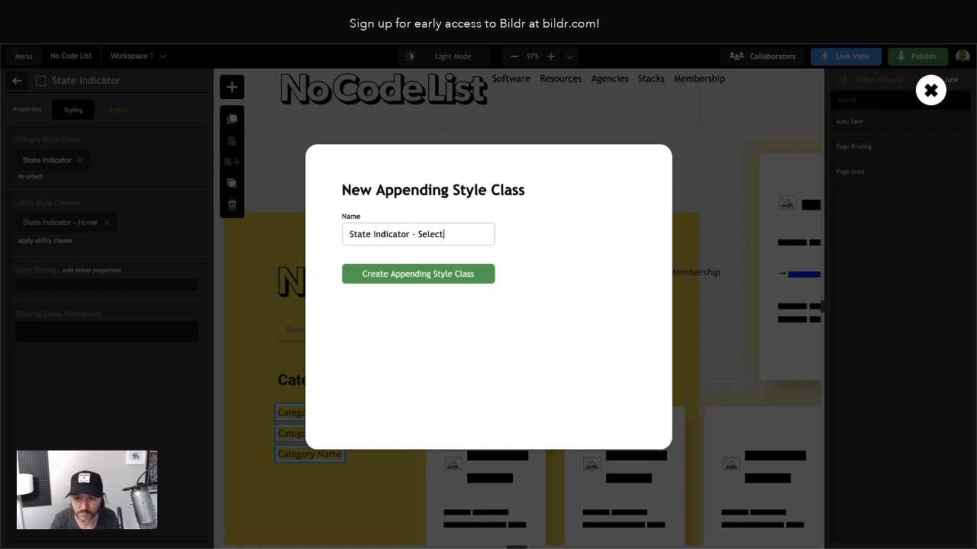
pyautogui.write('ed')
pyautogui.click(371, 277)
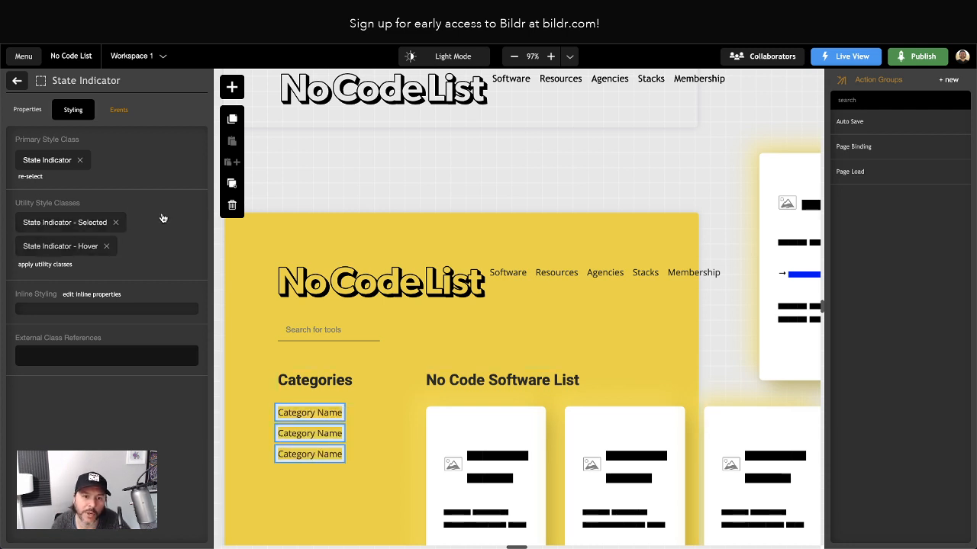
# Create State Indicator - Selected Hover, then remove Selected Hover and Selected from the indicator
pyautogui.click(53, 265)
pyautogui.click(71, 444)
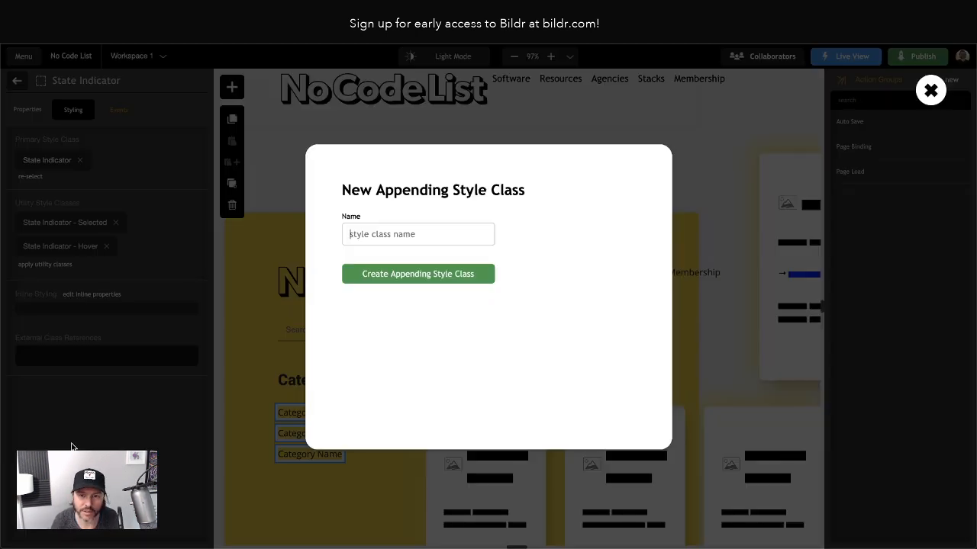
pyautogui.write('S')
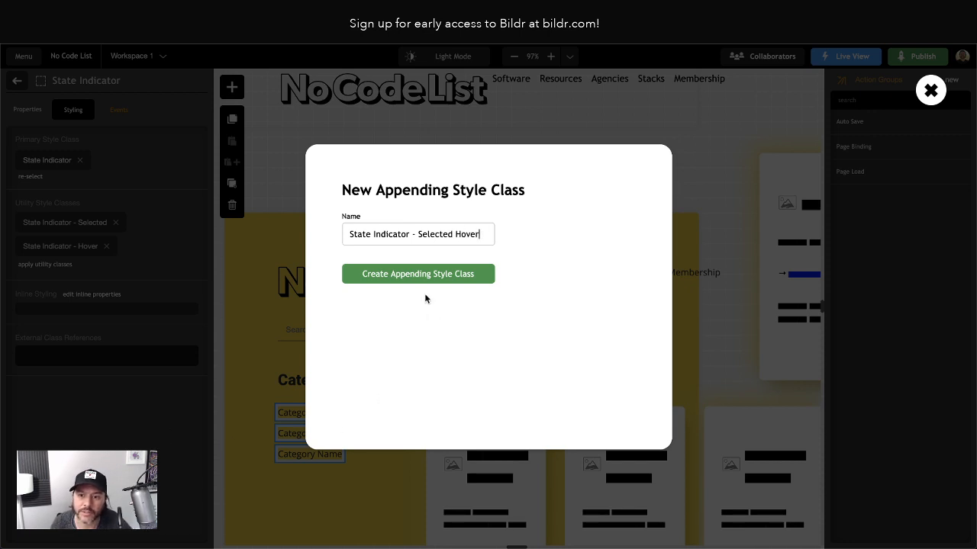
pyautogui.click(418, 273)
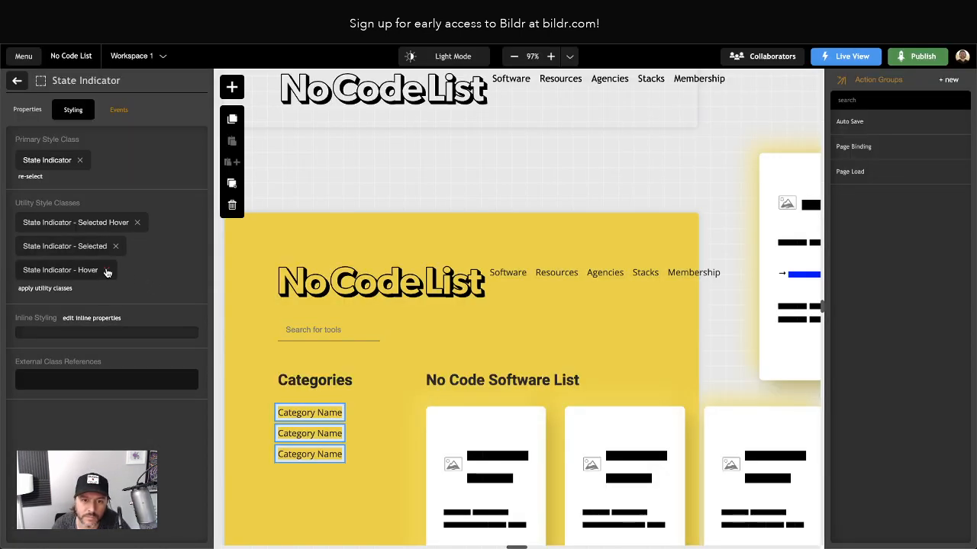
pyautogui.click(138, 223)
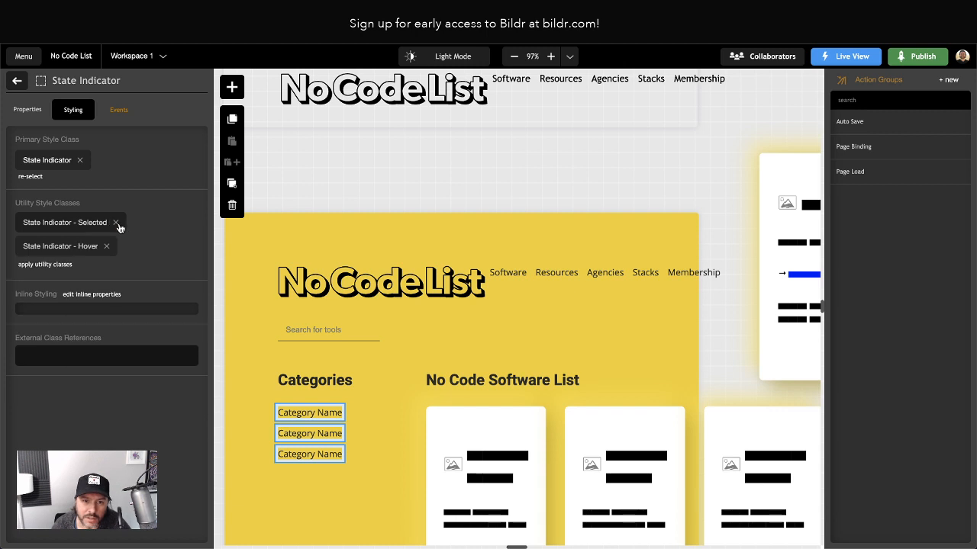
pyautogui.click(116, 223)
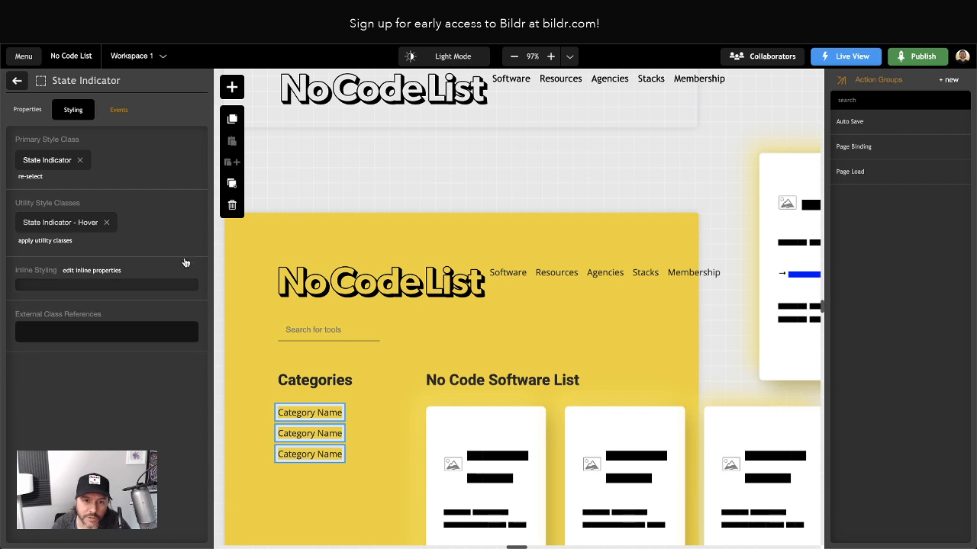
pyautogui.click(49, 161)
# Open the State Indicator - Hover class and add a misspelled background-coloir property
pyautogui.scroll(-1, 93, 418)
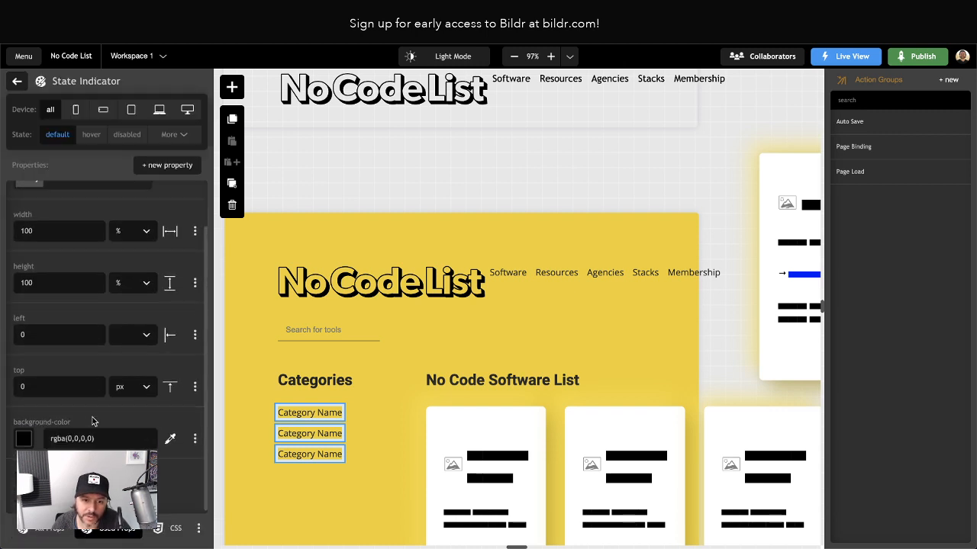
pyautogui.tripleClick(101, 444)
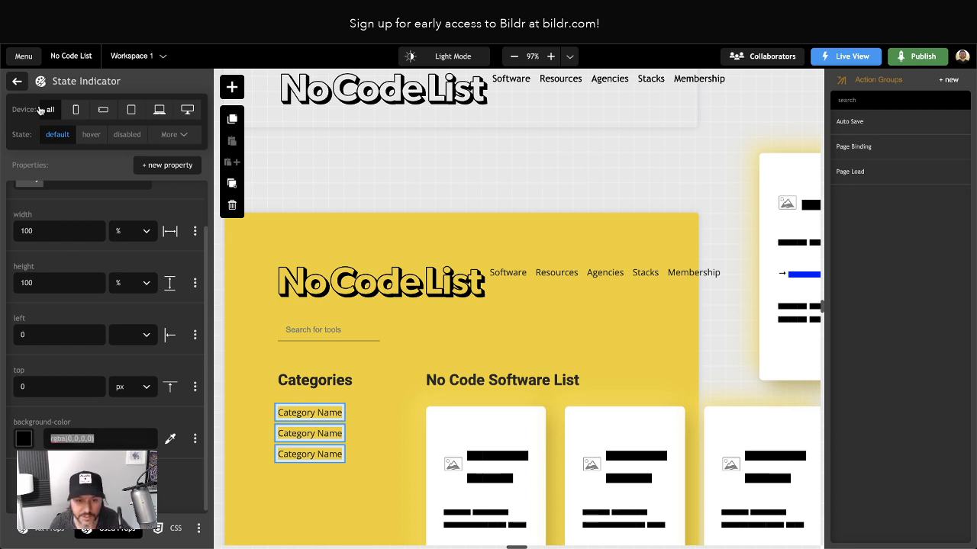
pyautogui.click(16, 81)
pyautogui.click(67, 220)
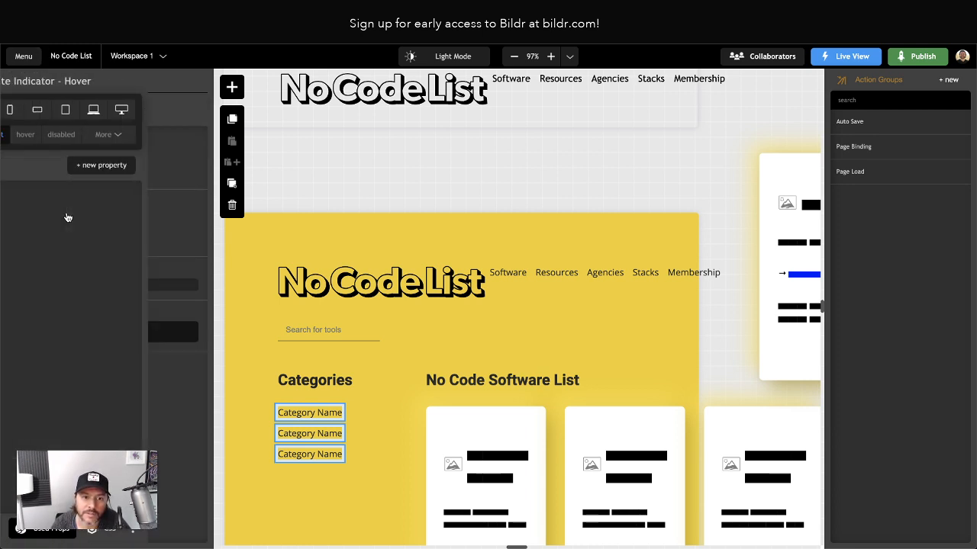
pyautogui.click(157, 167)
pyautogui.write('backg')
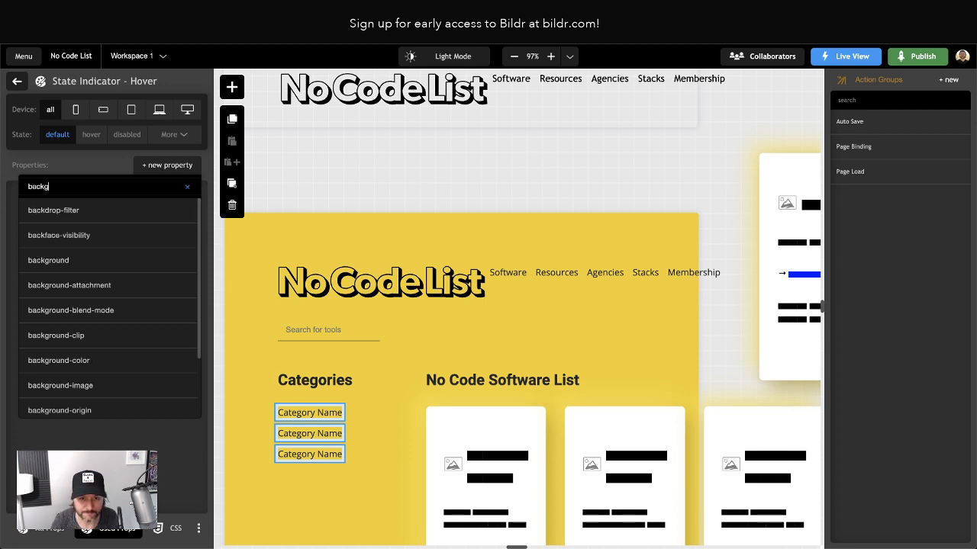
pyautogui.write('round-coloir')
pyautogui.press('Return')
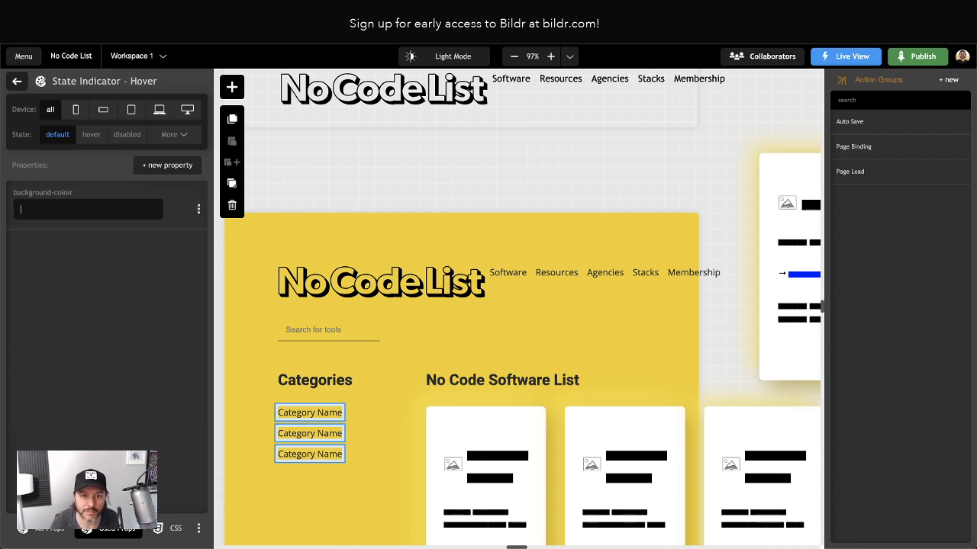
# Replace it with a background-color property set to rgba(0,0,0,0.08)
pyautogui.click(198, 208)
pyautogui.click(169, 166)
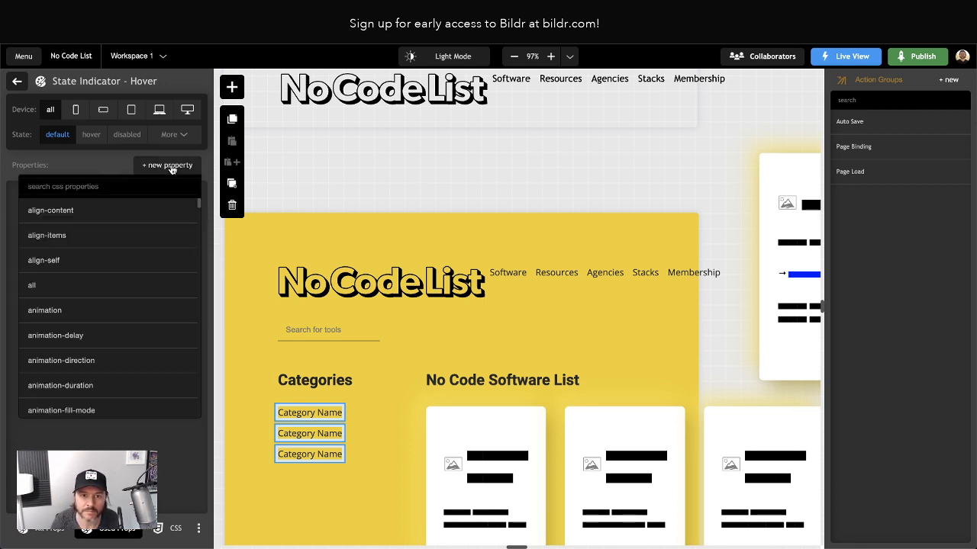
pyautogui.write('backgriou')
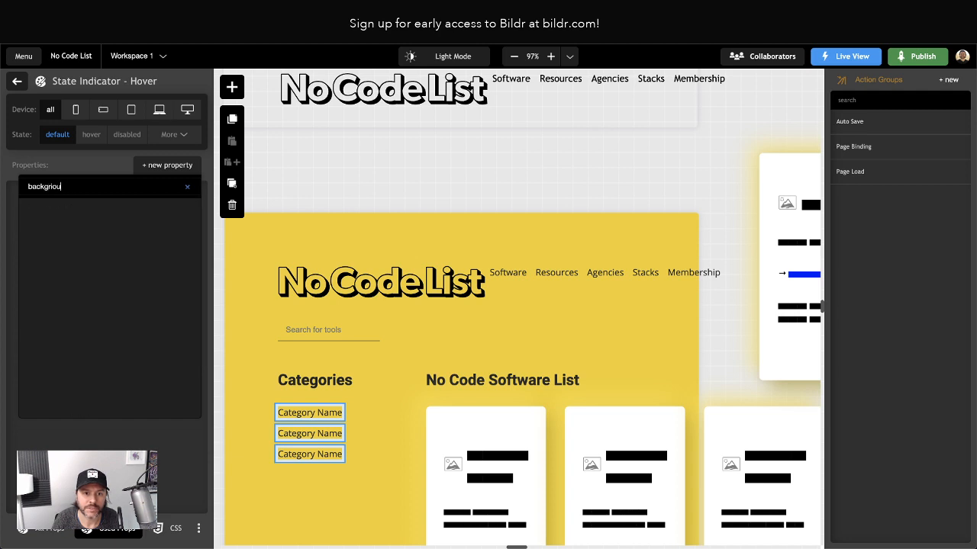
pyautogui.write('nound-color')
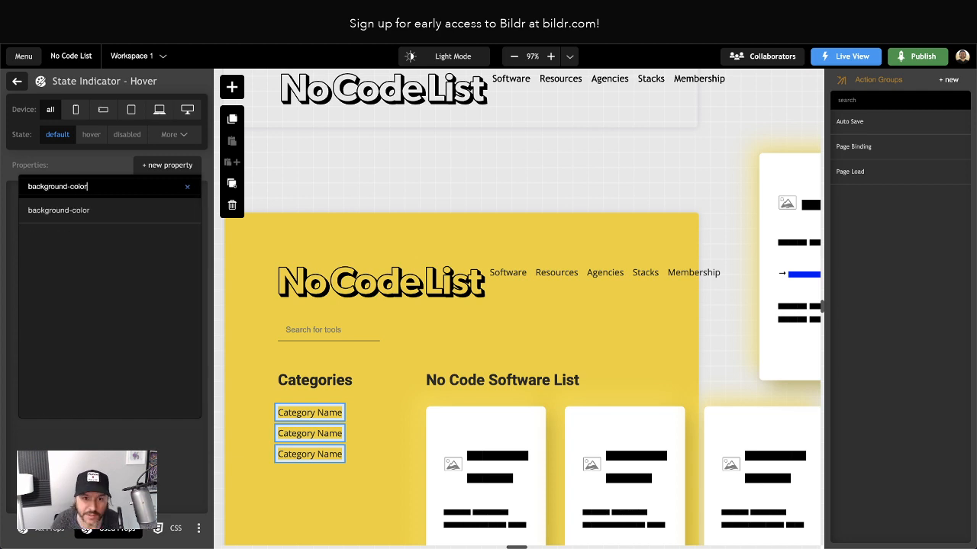
pyautogui.click(105, 210)
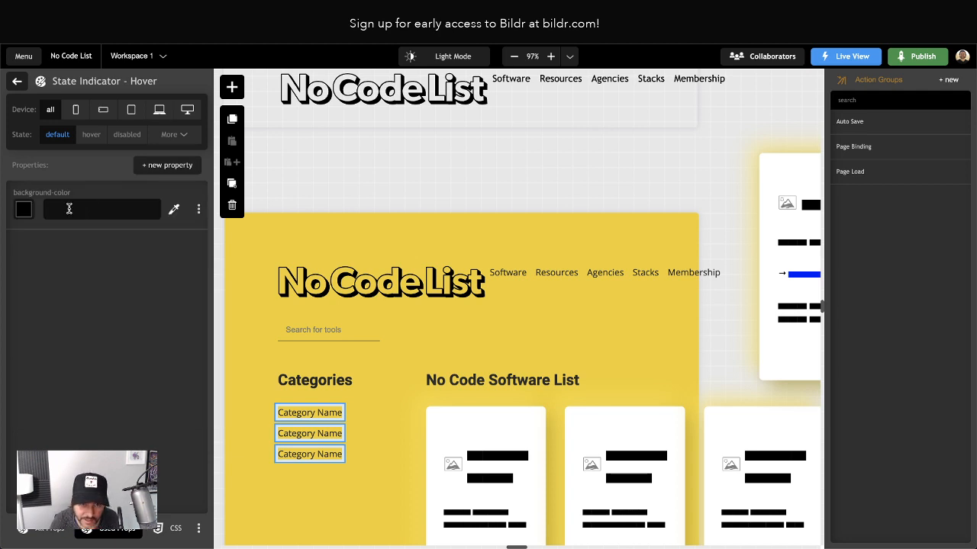
pyautogui.click(69, 208)
pyautogui.doubleClick(93, 211)
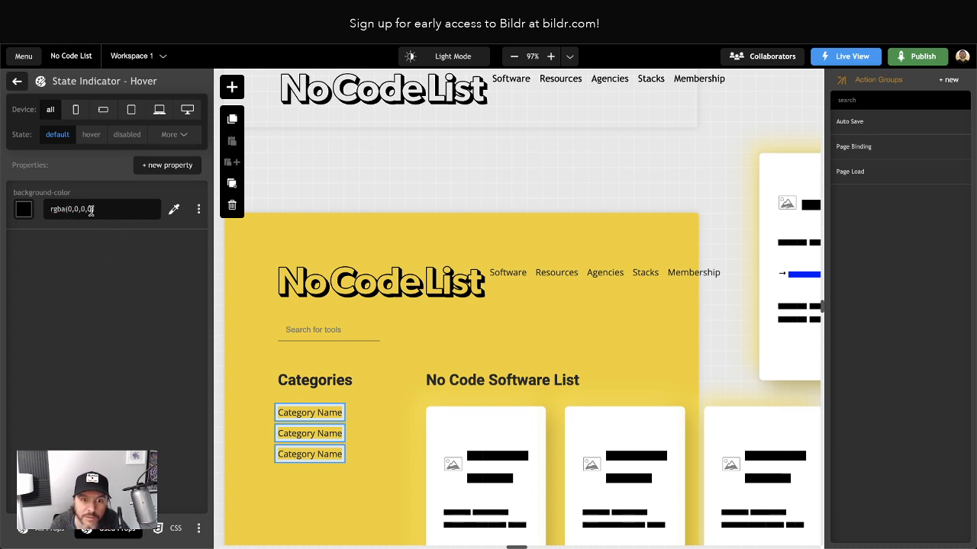
pyautogui.write('.0)')
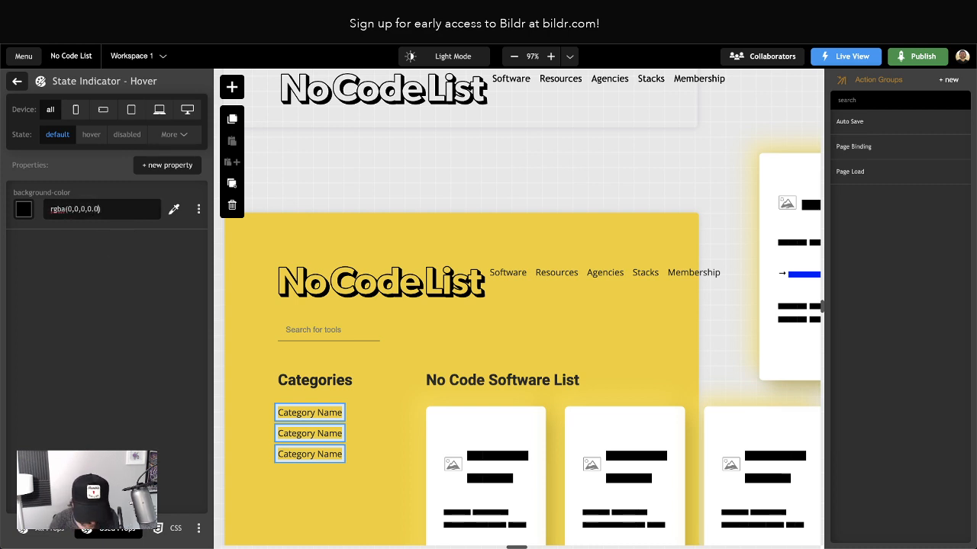
pyautogui.click(118, 291)
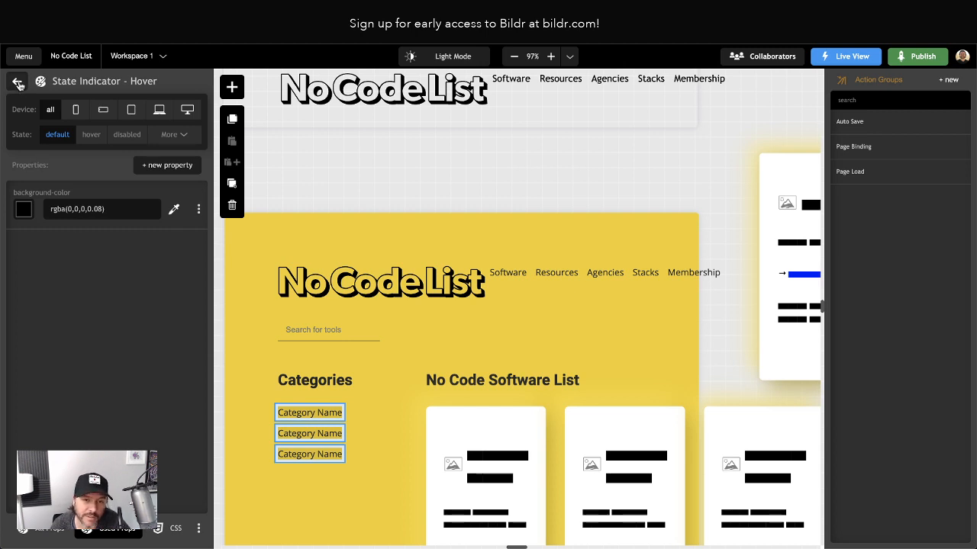
pyautogui.click(167, 165)
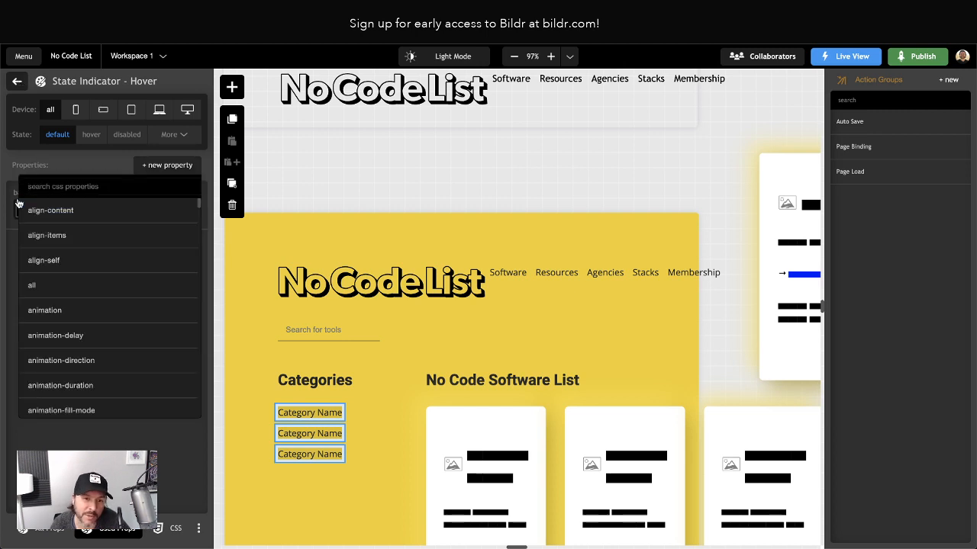
pyautogui.click(17, 81)
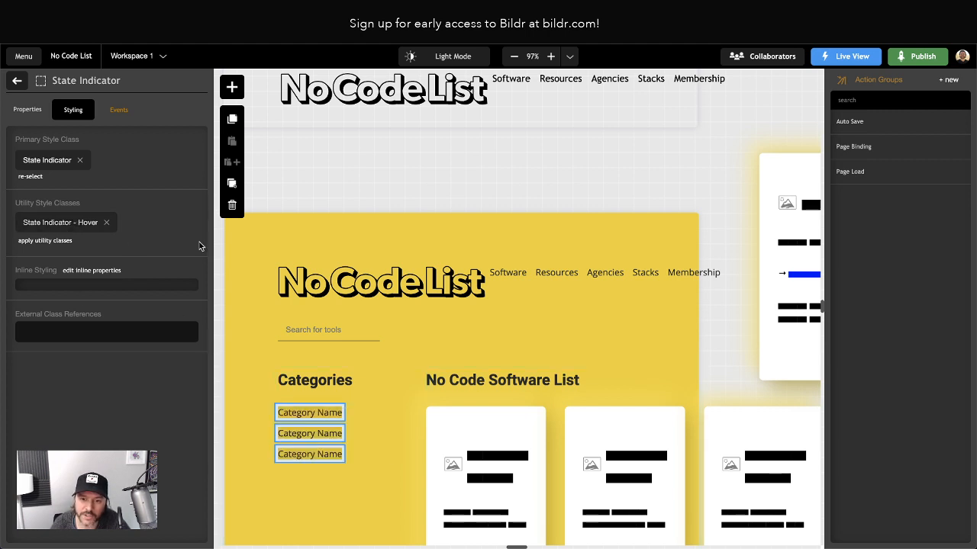
# Remove the State Indicator - Hover class from the State Indicator element
pyautogui.click(106, 222)
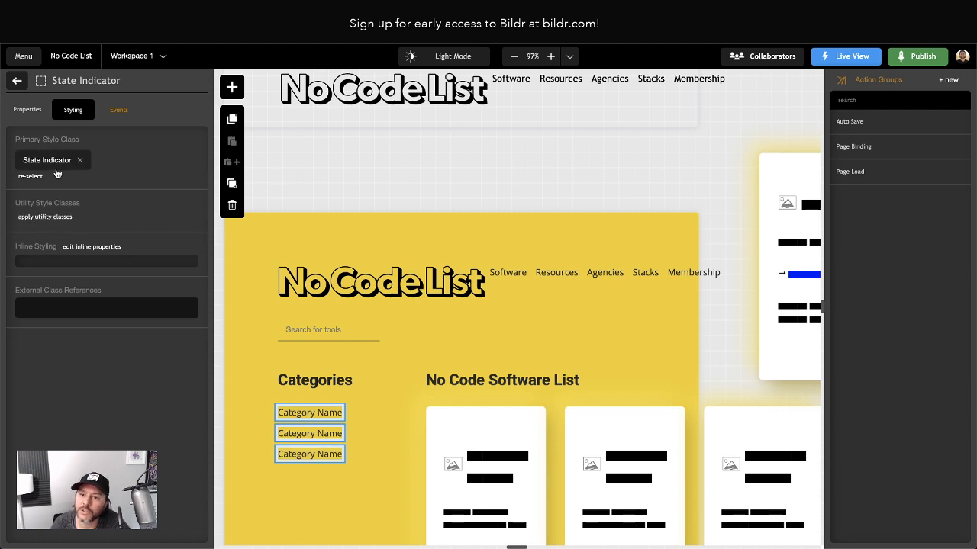
pyautogui.hscroll(-6, 284, 407)
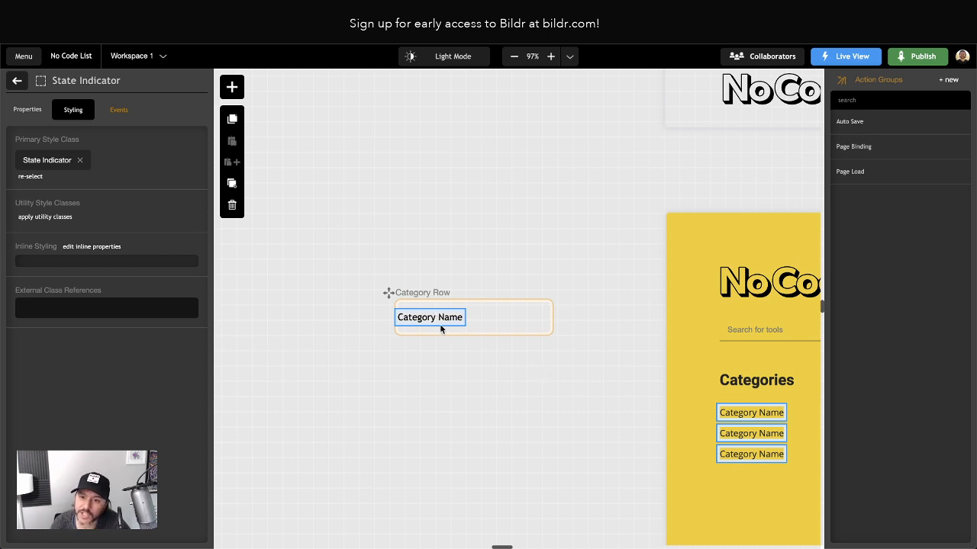
pyautogui.click(17, 81)
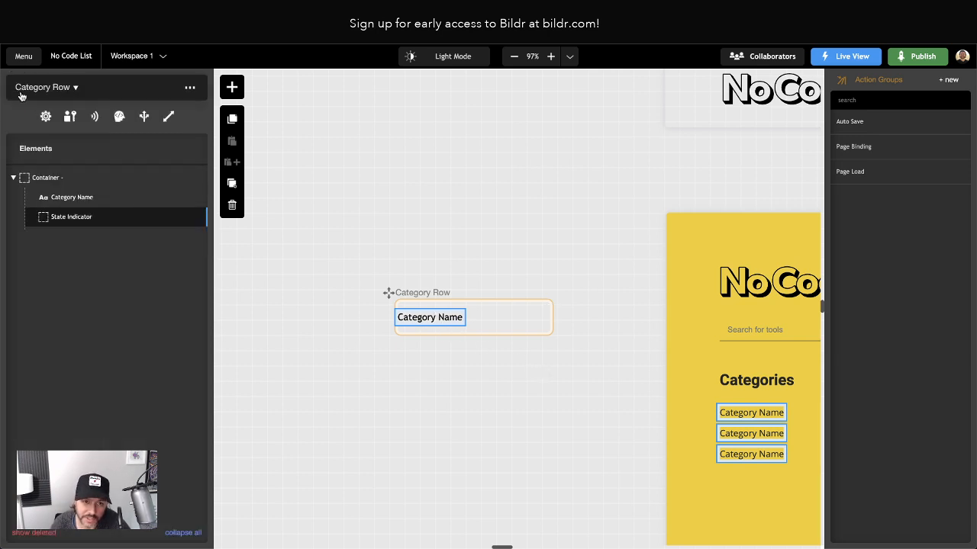
# Review the style classes on the row's Container and on the State Indicator
pyautogui.click(44, 178)
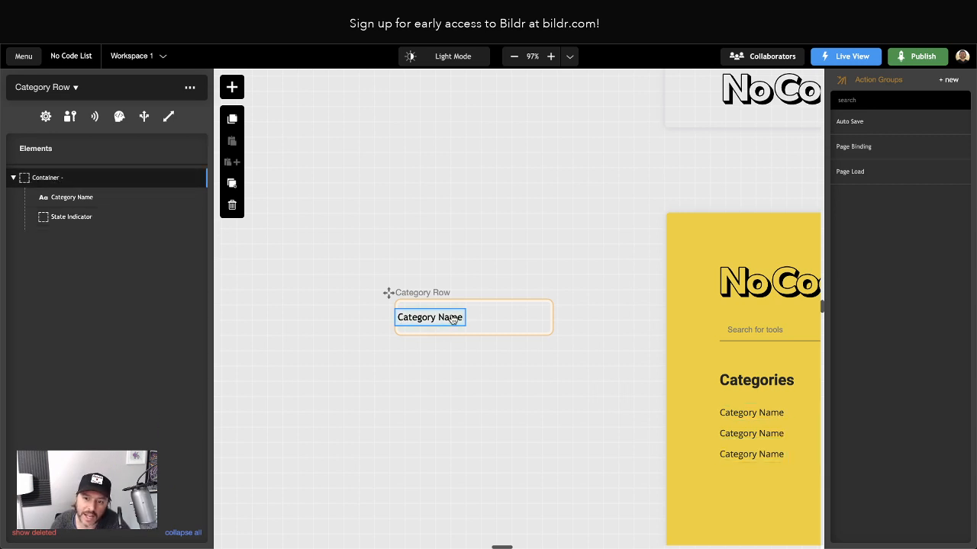
pyautogui.click(45, 177)
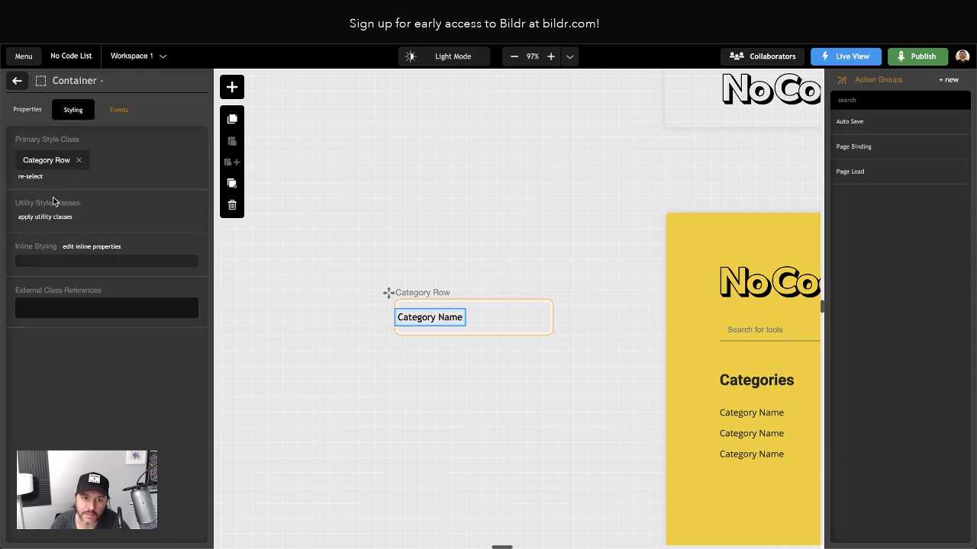
pyautogui.click(17, 80)
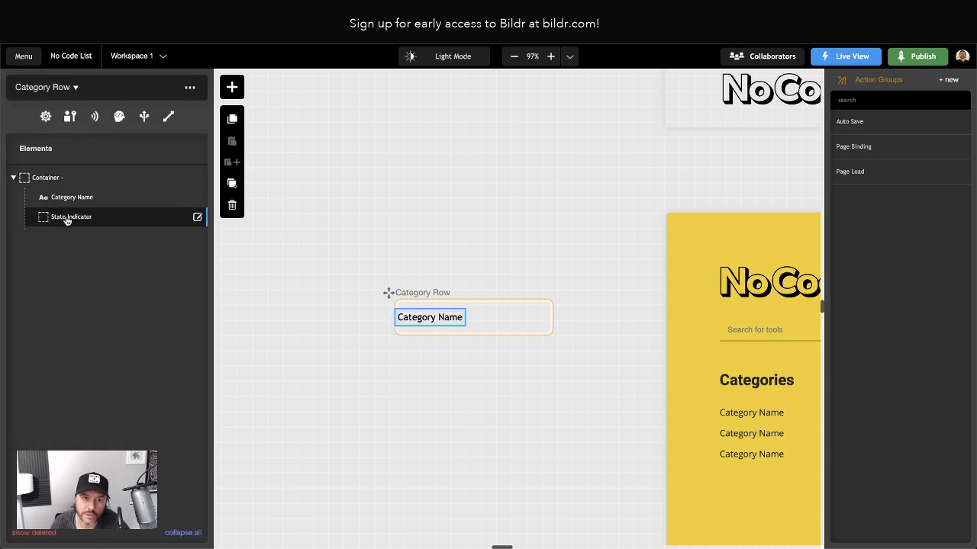
pyautogui.click(67, 221)
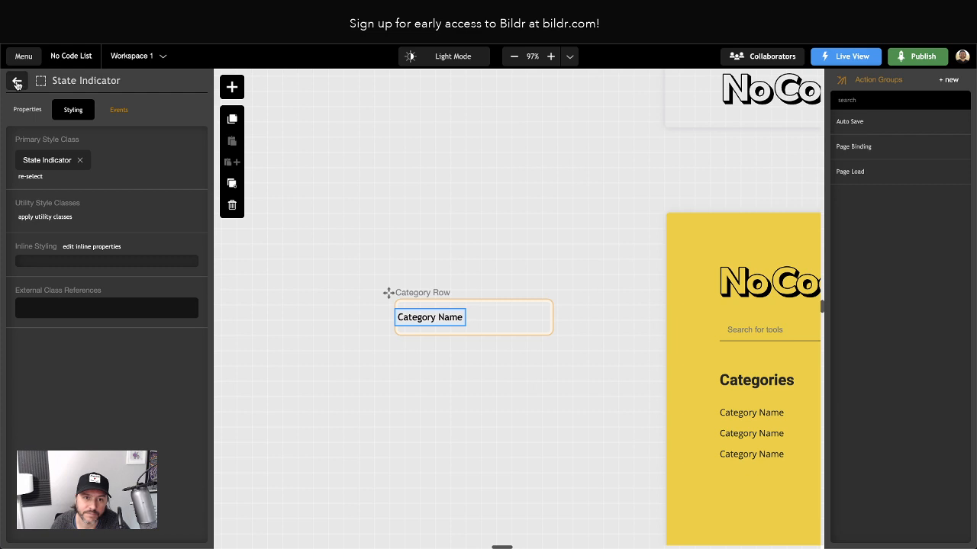
pyautogui.click(18, 85)
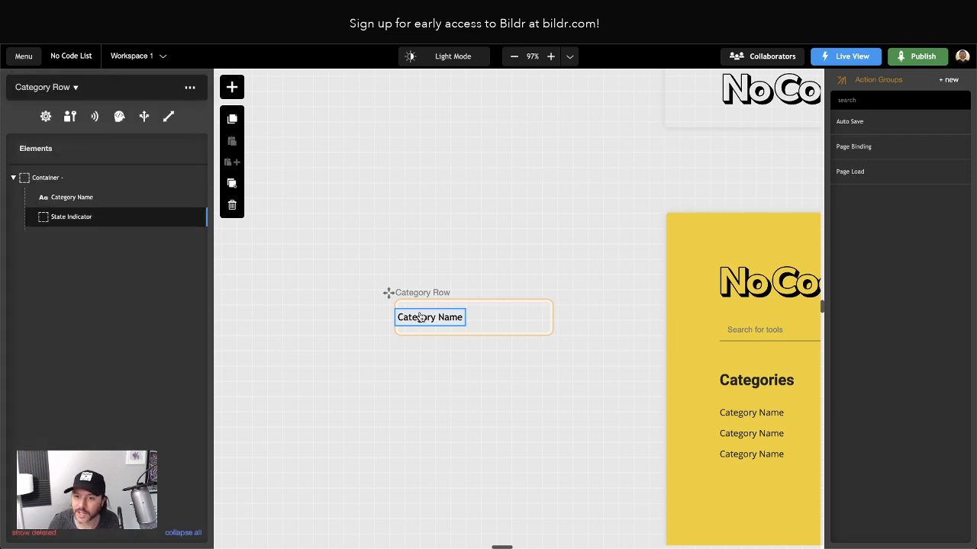
# Create a new action group named Set State - Hover
pyautogui.click(950, 79)
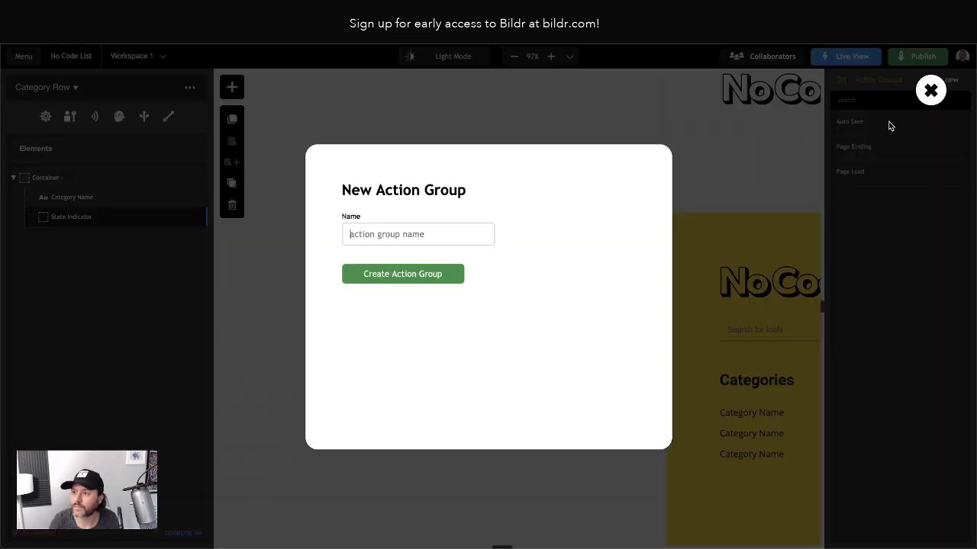
pyautogui.write('Set State - Hover')
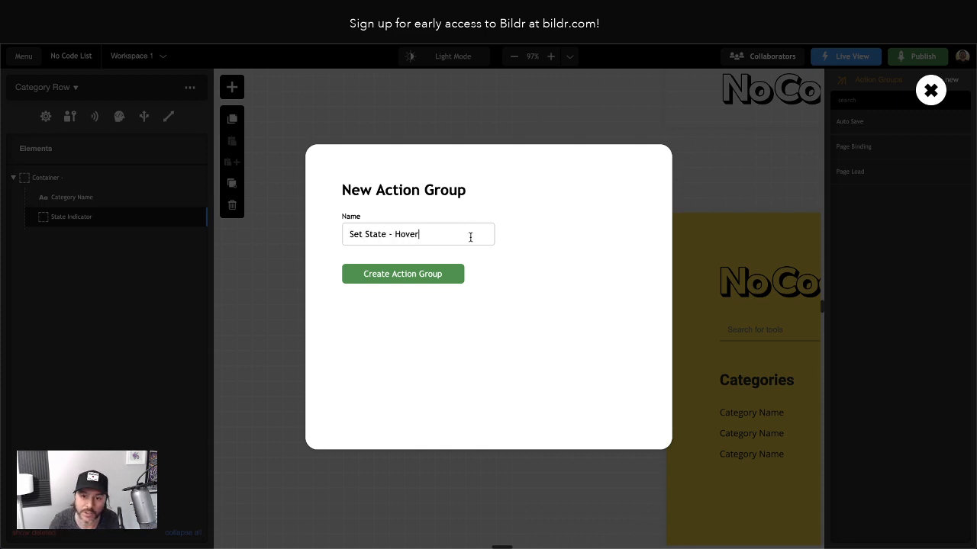
pyautogui.click(447, 273)
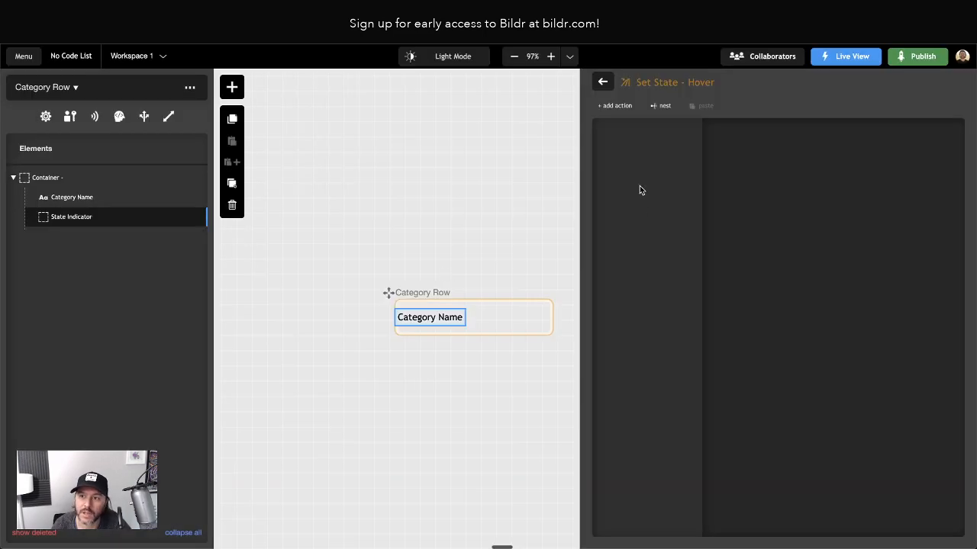
# Set the Container's mouseenter event to run Set State - Hover
pyautogui.click(53, 180)
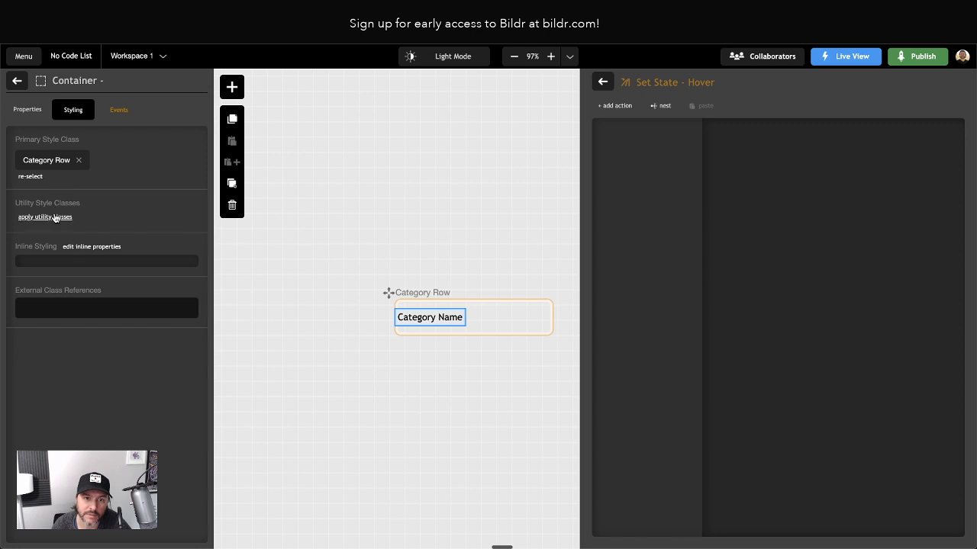
pyautogui.click(121, 110)
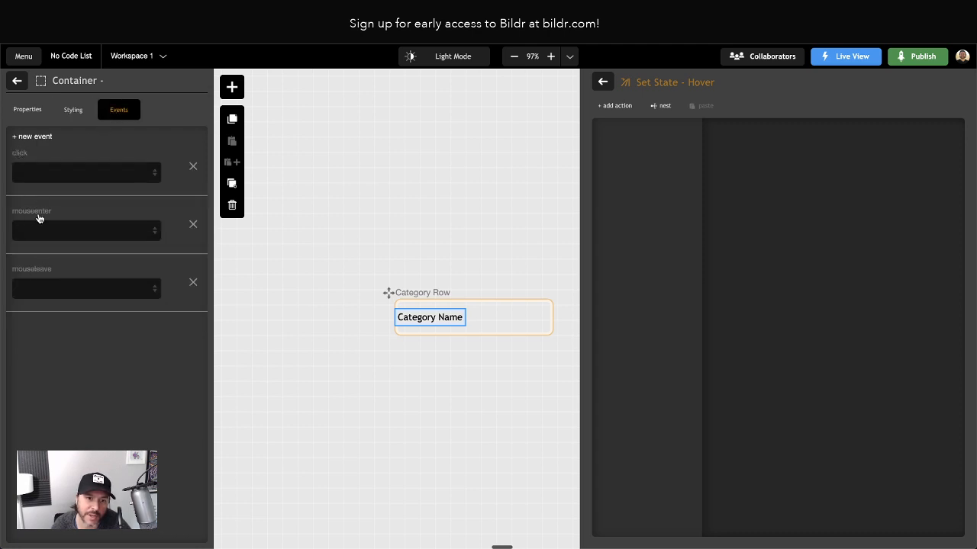
pyautogui.click(57, 234)
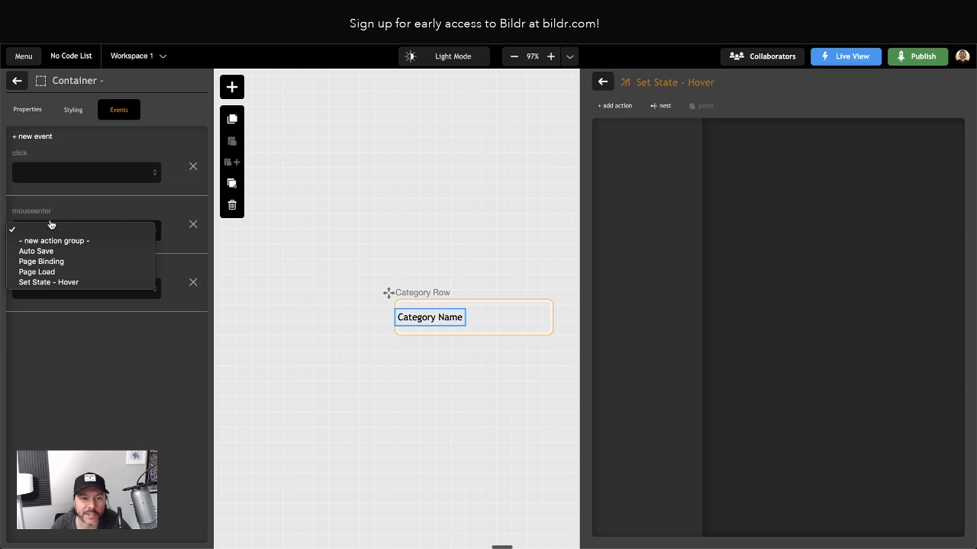
pyautogui.click(49, 283)
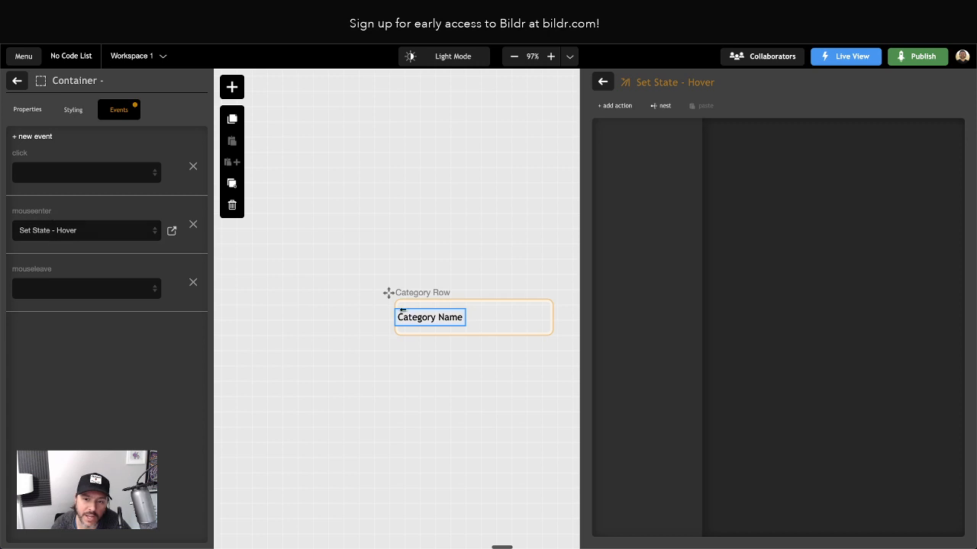
# Create another action group named Set State - Default
pyautogui.click(603, 82)
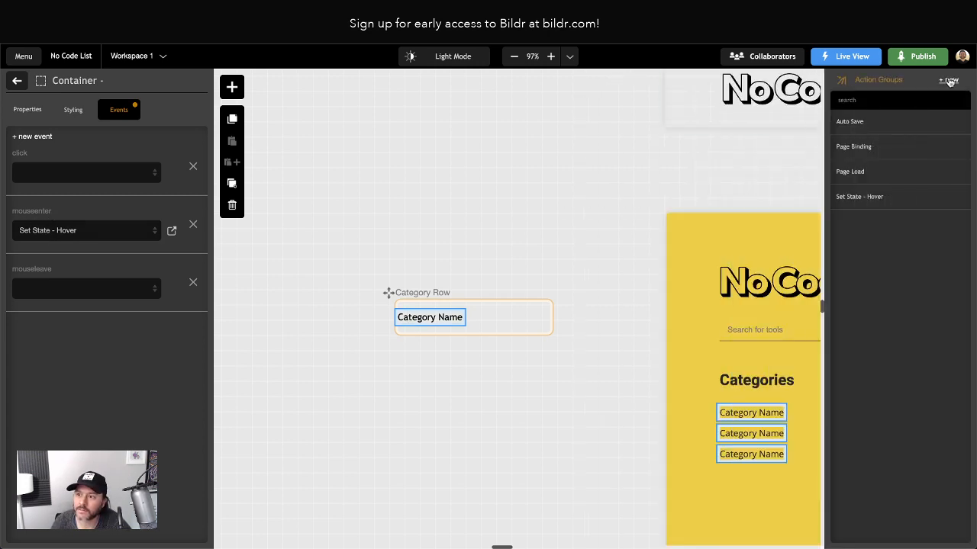
pyautogui.click(949, 81)
pyautogui.write('Set State - Default')
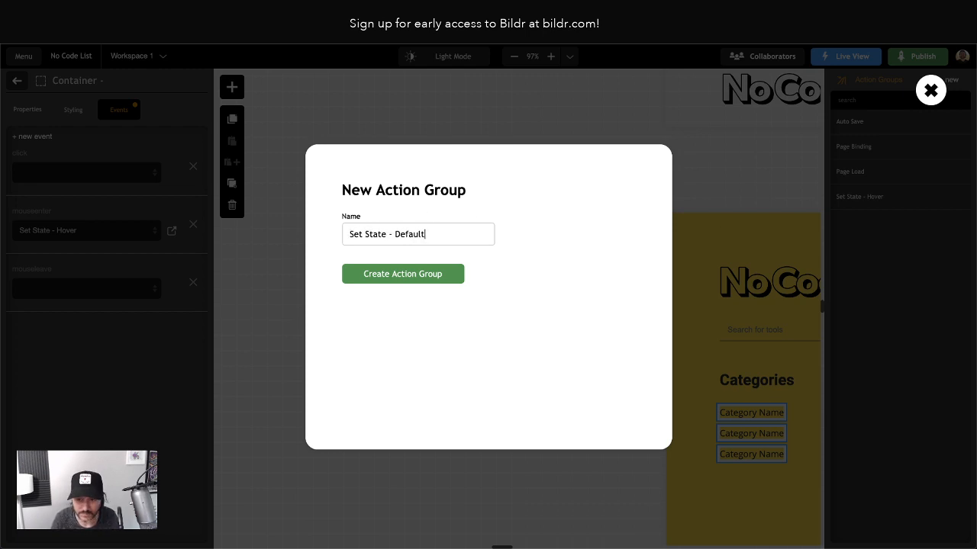
pyautogui.click(398, 274)
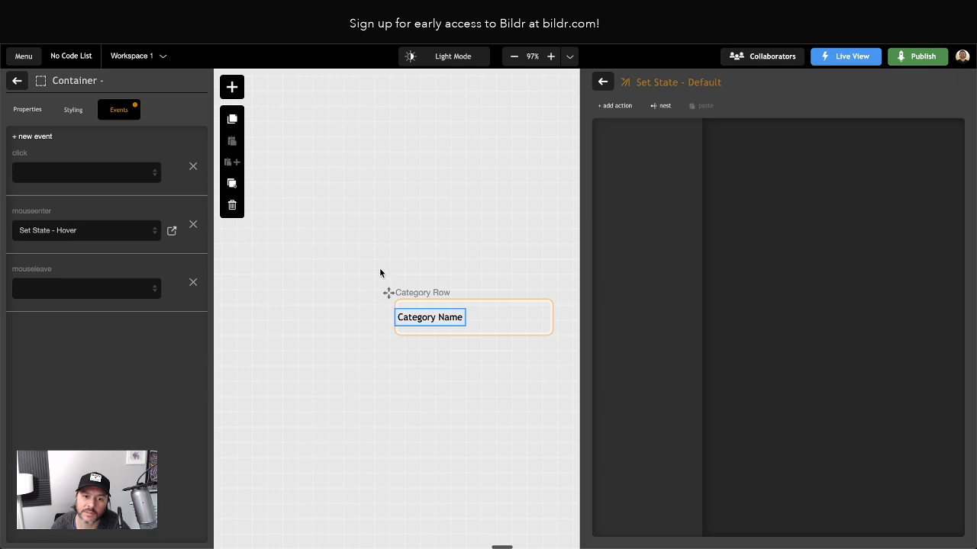
# Set the Container's mouseleave event to run Set State - Default
pyautogui.click(42, 290)
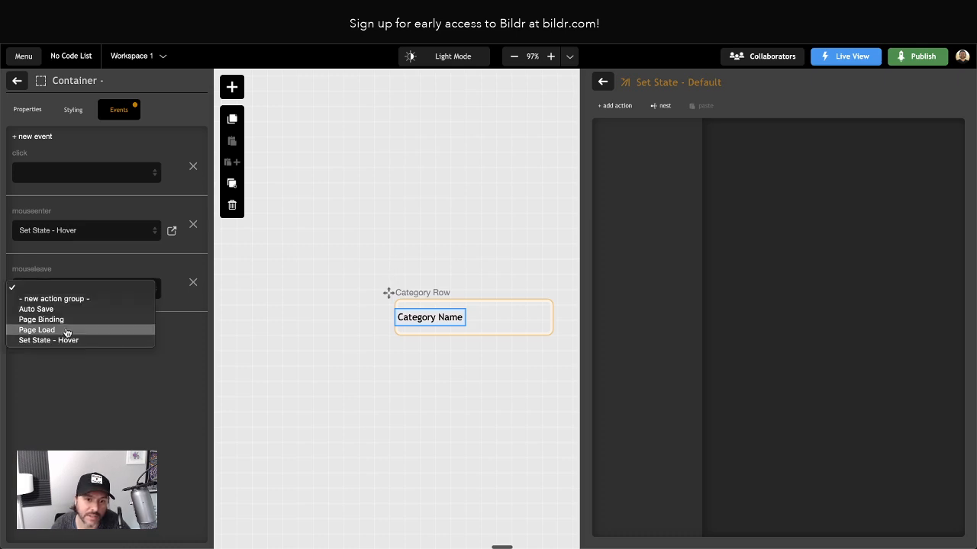
pyautogui.click(262, 360)
pyautogui.click(262, 360)
pyautogui.click(429, 326)
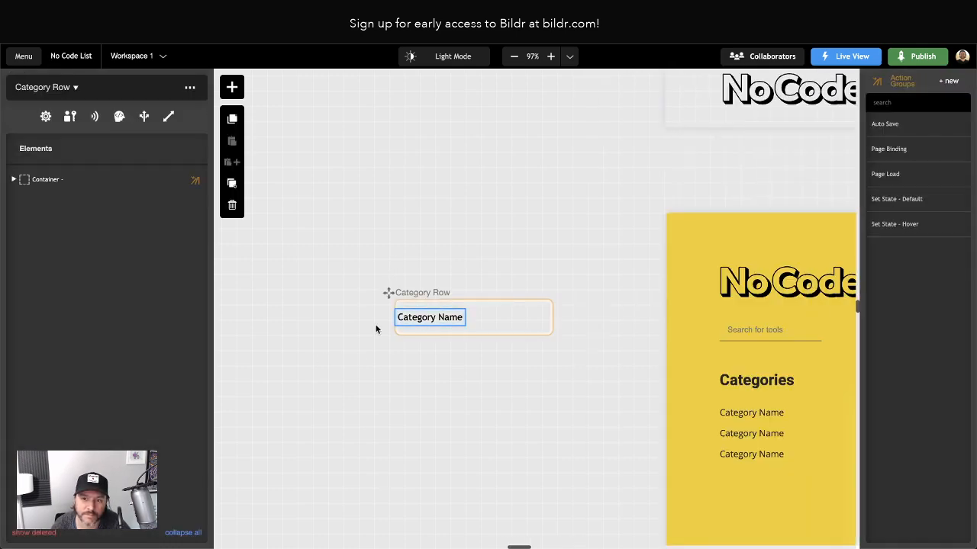
pyautogui.click(44, 182)
pyautogui.click(60, 287)
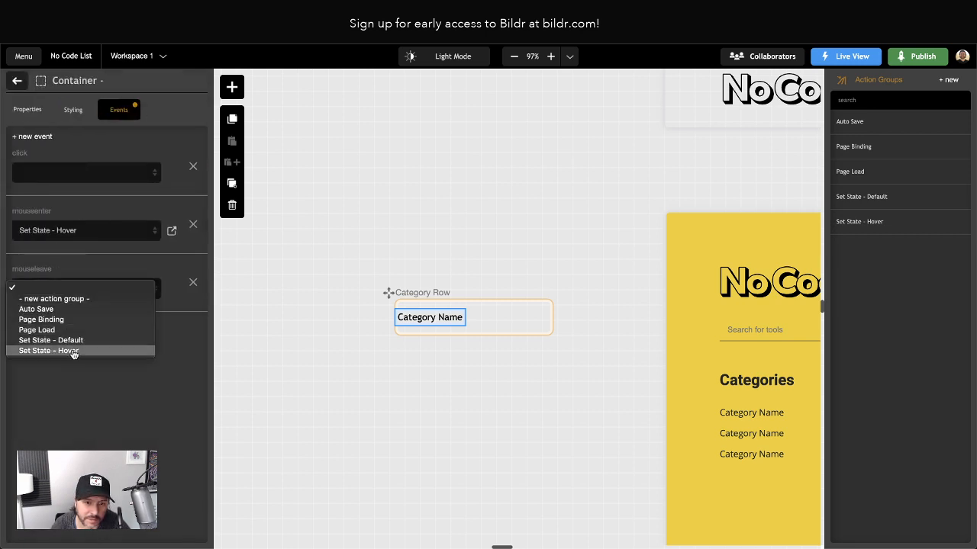
pyautogui.click(51, 341)
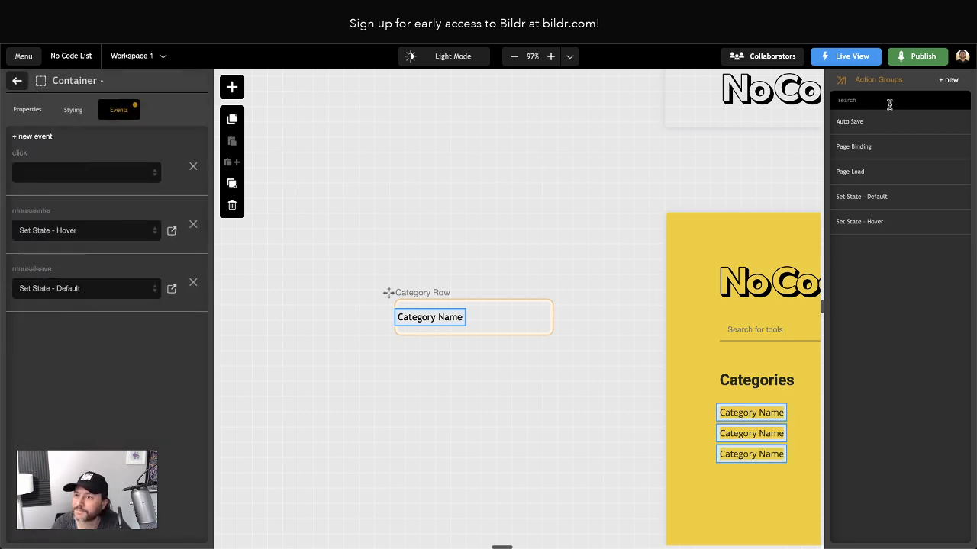
# Give Set State - Hover an Element - Add Style Class action adding State Indicator - Hover to the State Indicator
pyautogui.click(863, 221)
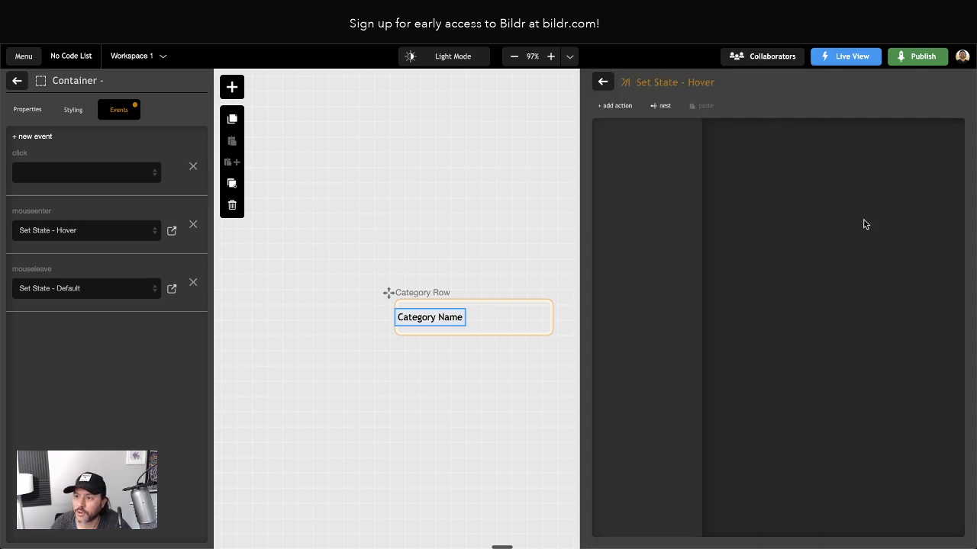
pyautogui.click(614, 104)
pyautogui.write('element a')
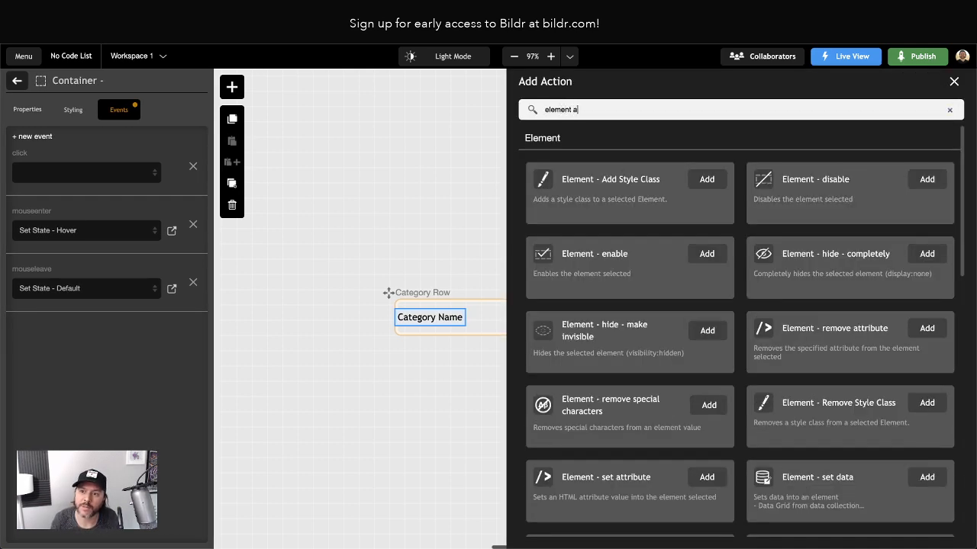
pyautogui.write('dd')
pyautogui.click(711, 181)
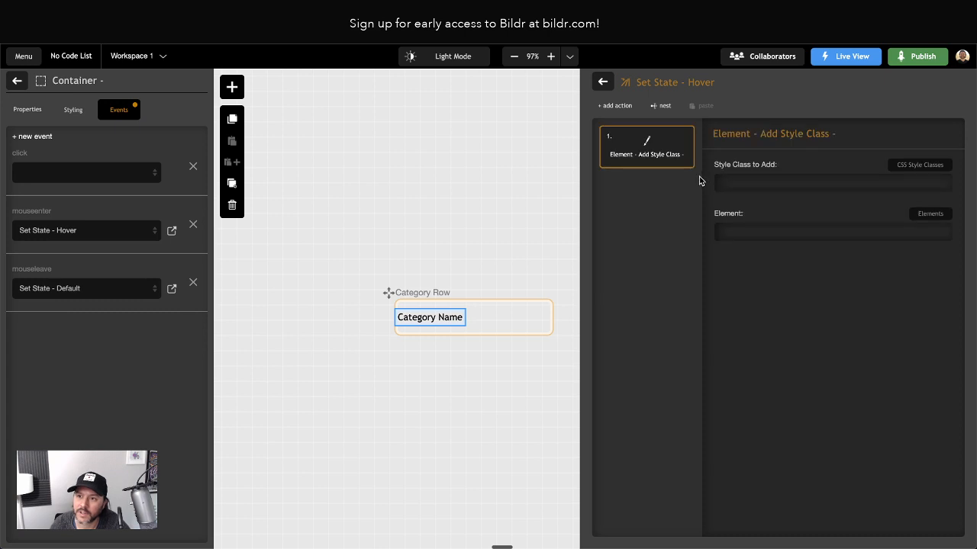
pyautogui.click(766, 192)
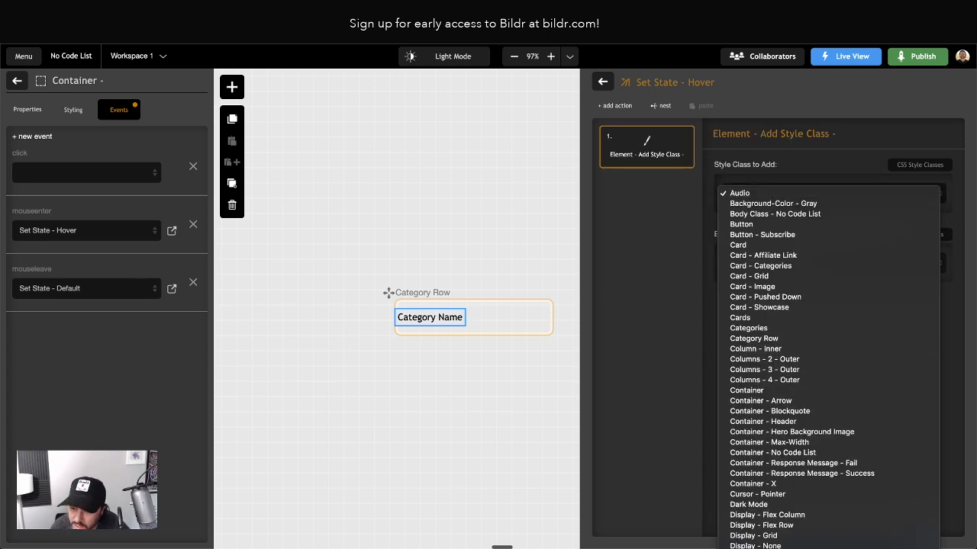
pyautogui.scroll(-15, 819, 352)
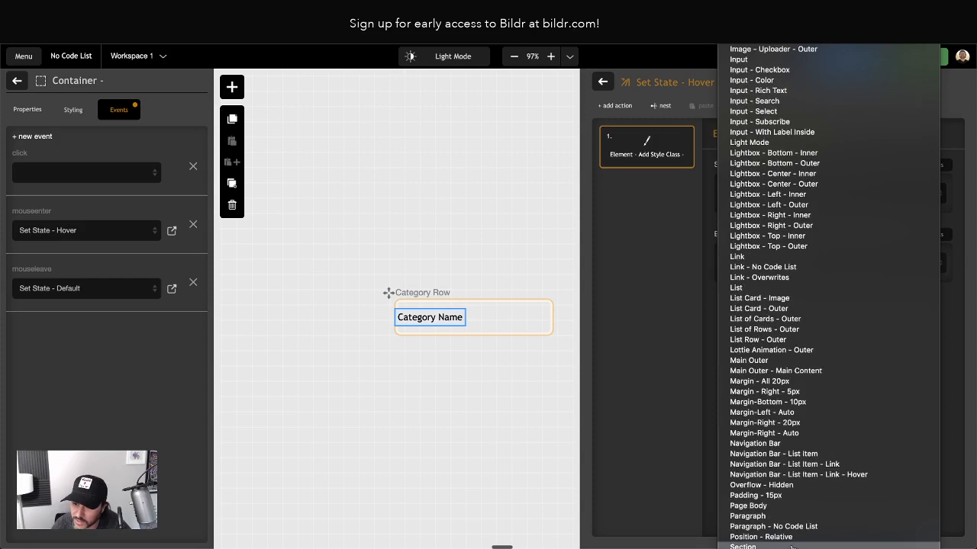
pyautogui.click(768, 548)
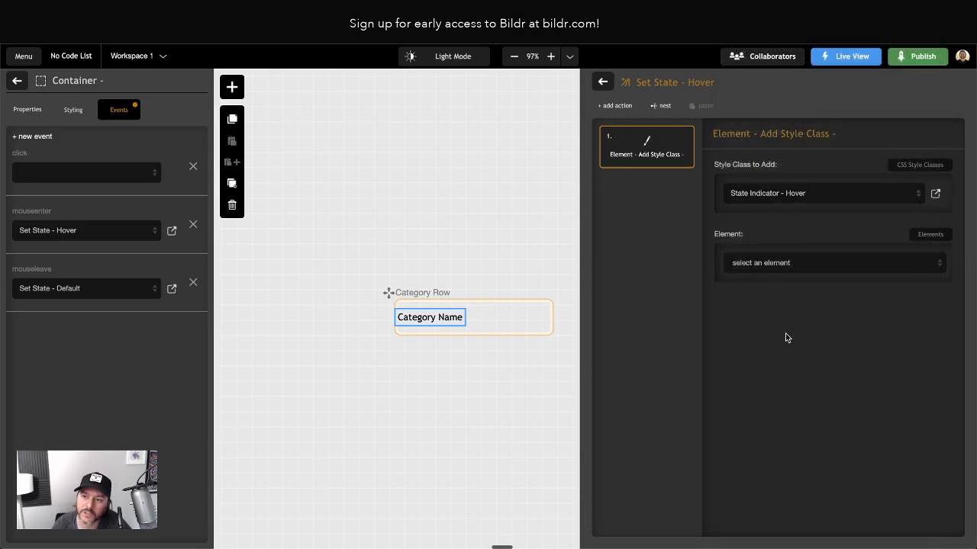
pyautogui.click(750, 264)
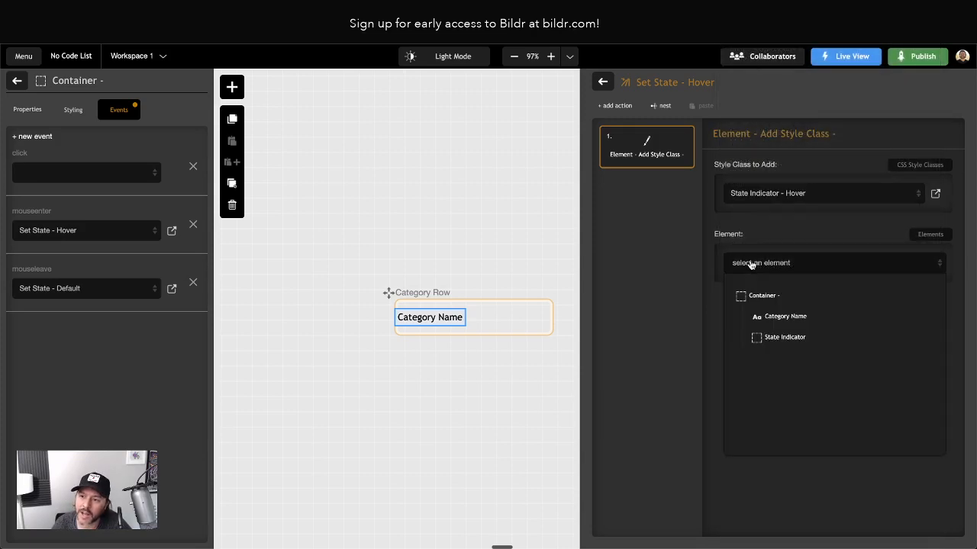
pyautogui.click(782, 340)
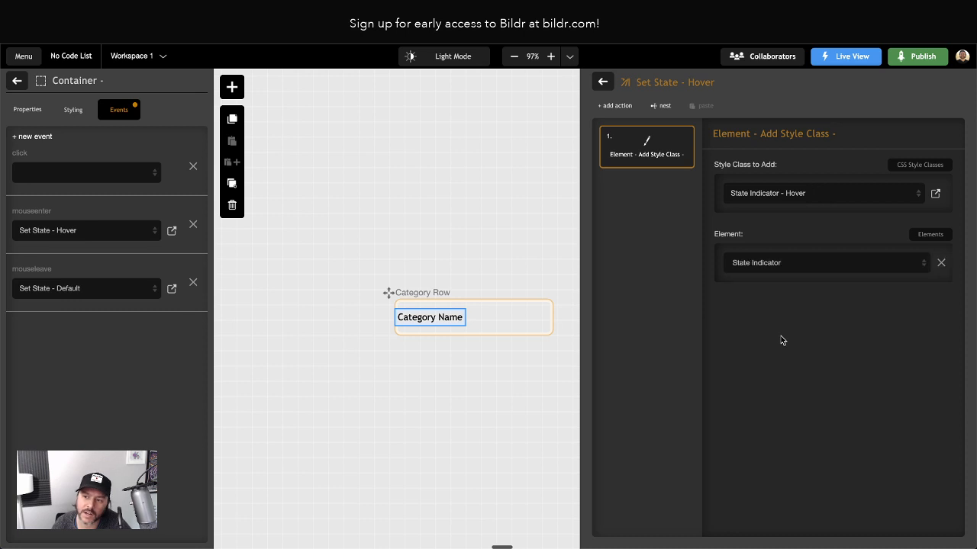
pyautogui.click(603, 82)
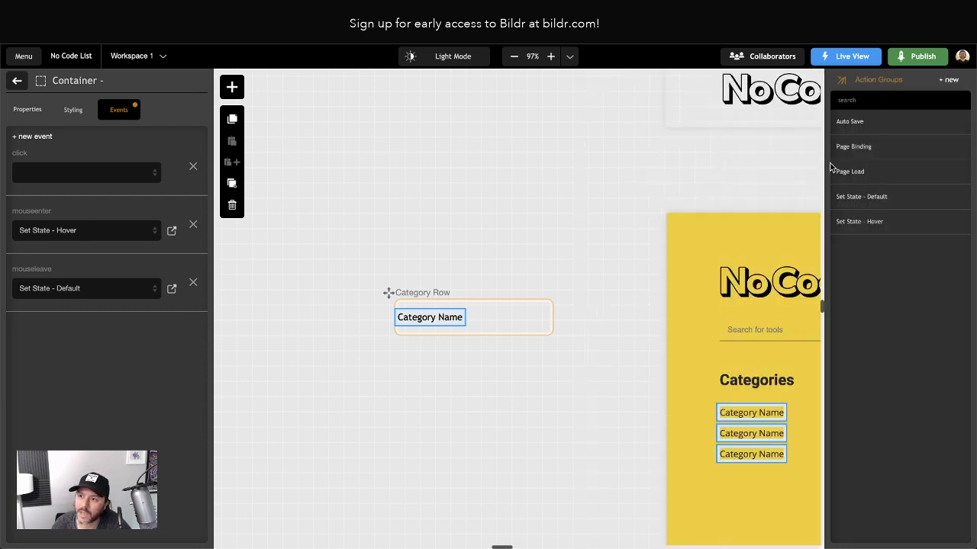
# Give Set State - Default an Element - Remove Style Class action removing State Indicator - Hover from the State Indicator
pyautogui.click(879, 199)
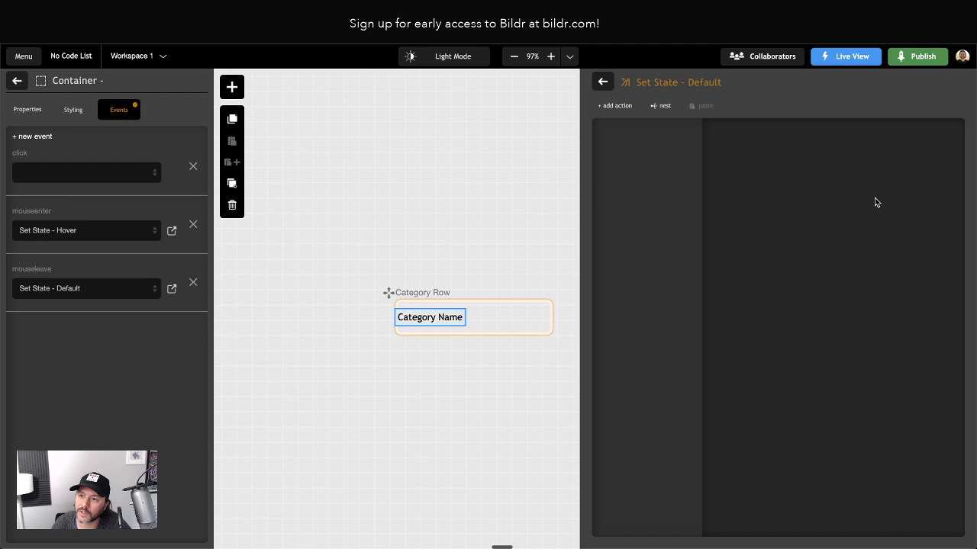
pyautogui.click(616, 107)
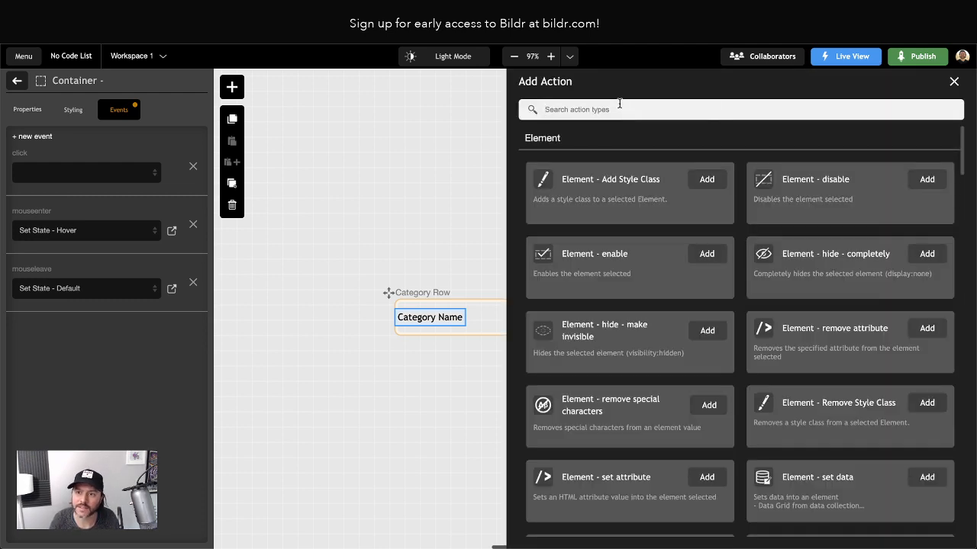
pyautogui.write('reom')
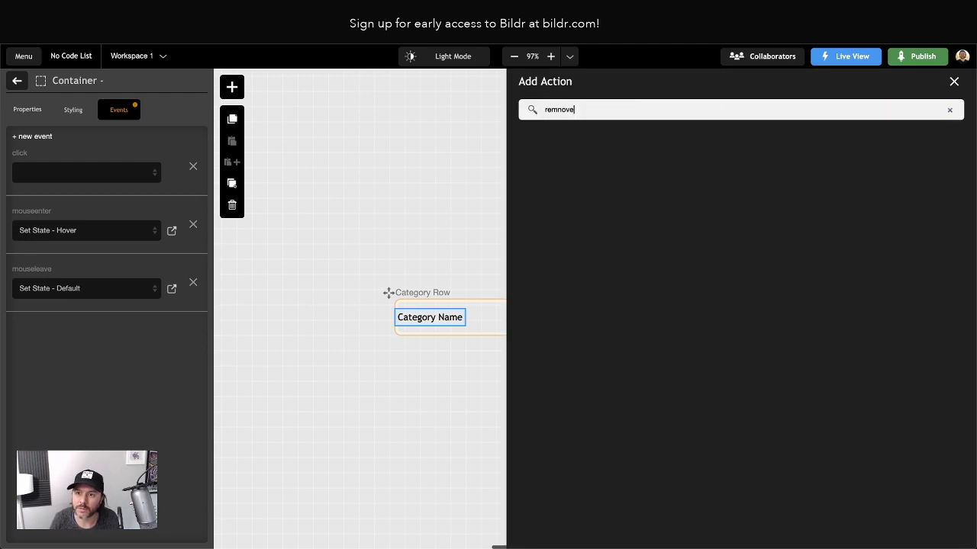
pyautogui.press('BackSpace')
pyautogui.write('ov')
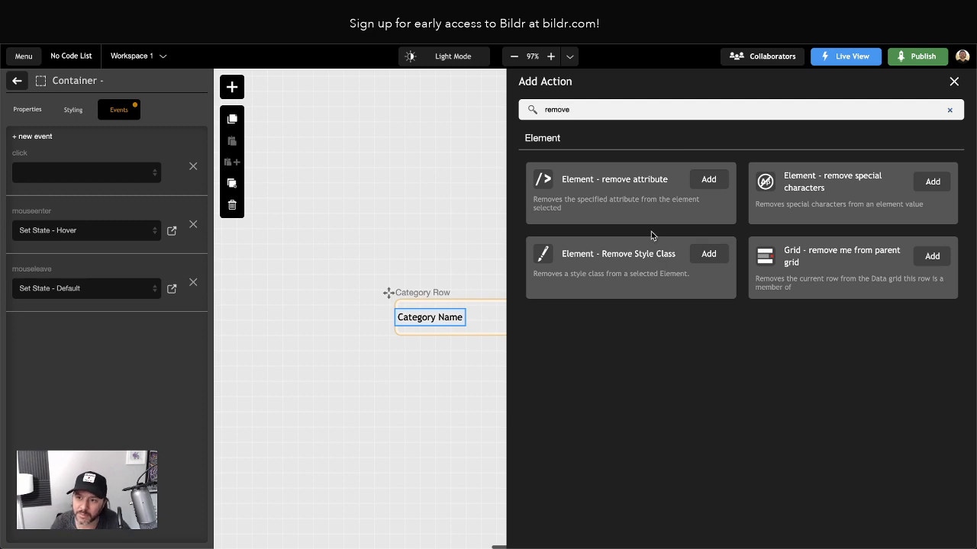
pyautogui.click(709, 254)
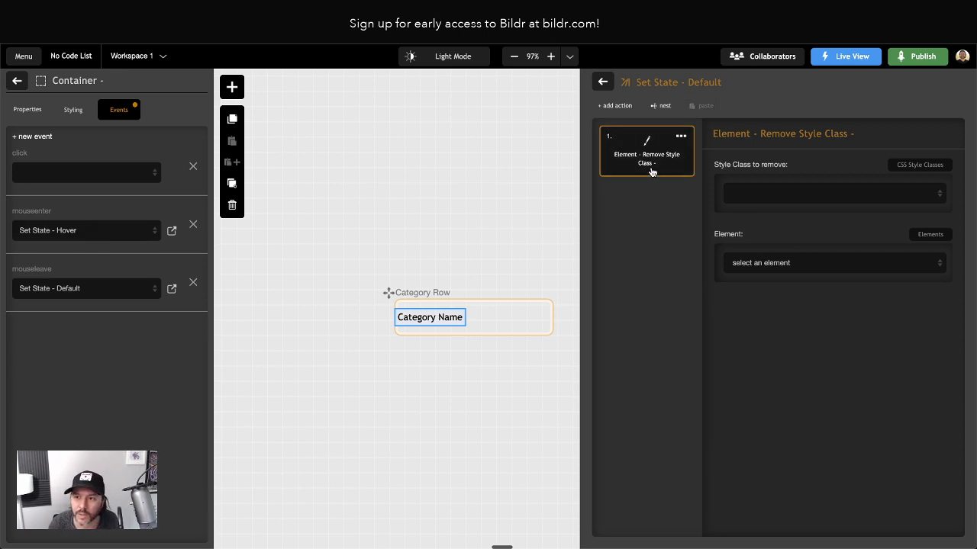
pyautogui.click(761, 196)
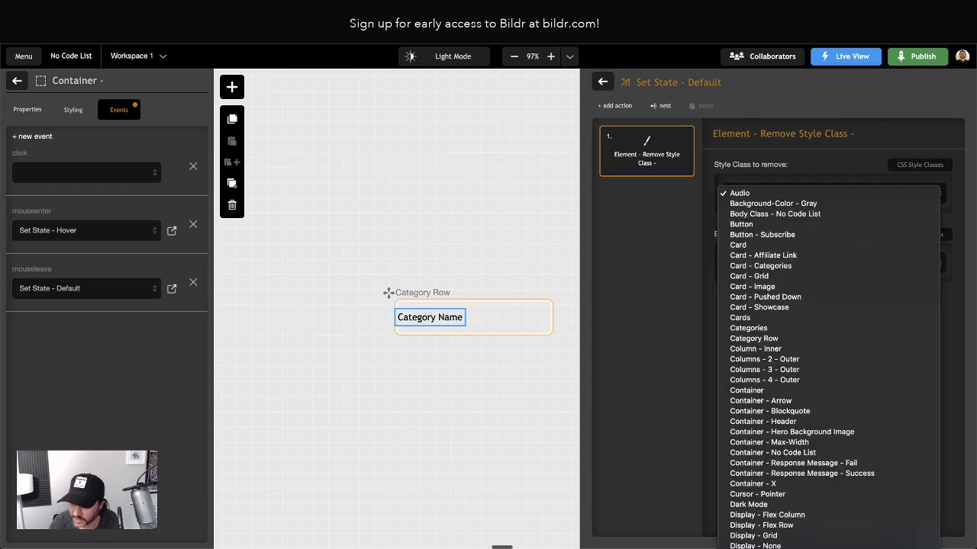
pyautogui.scroll(-10, 799, 515)
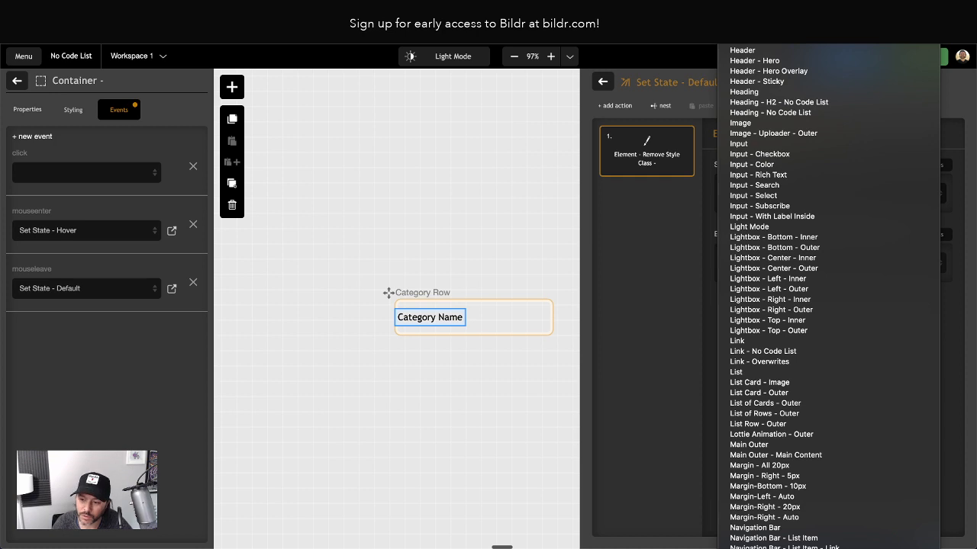
pyautogui.click(799, 253)
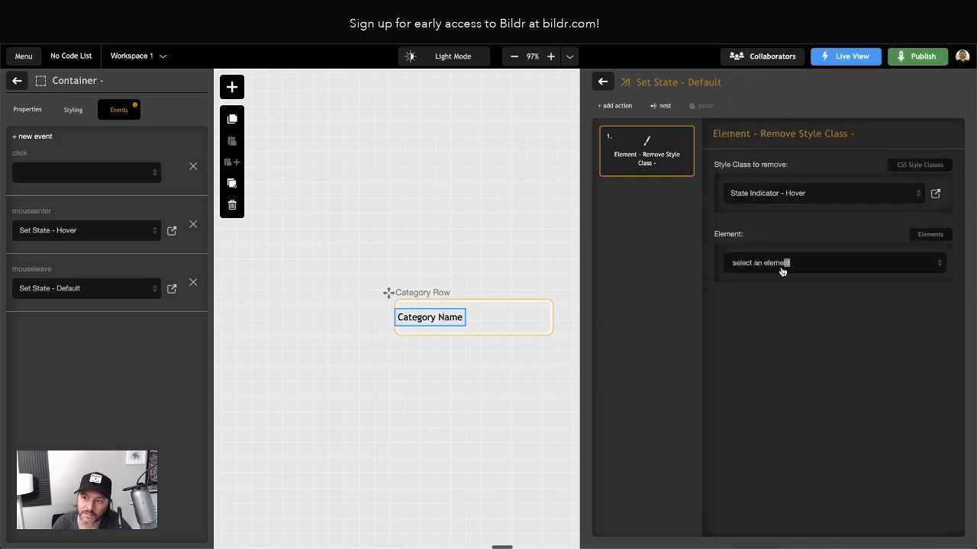
pyautogui.click(783, 263)
pyautogui.click(778, 340)
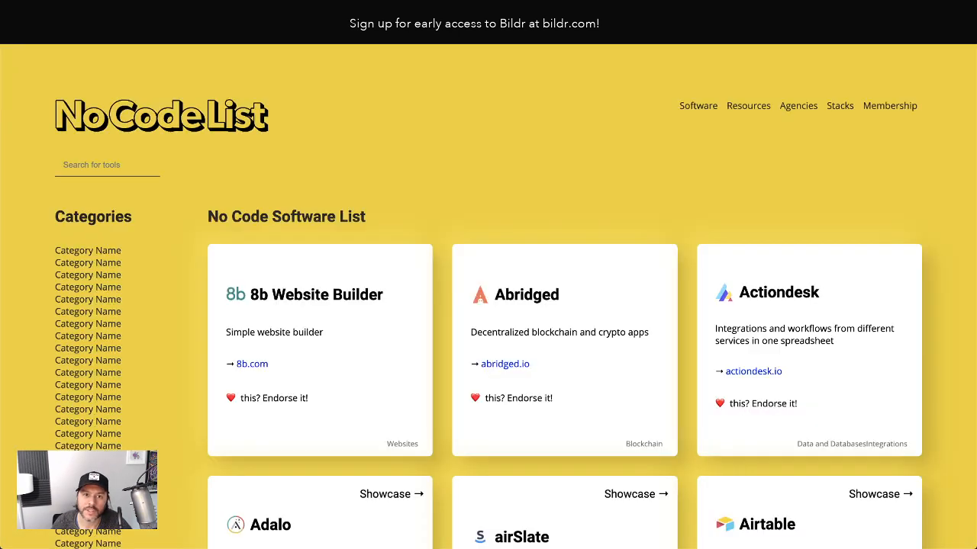
# Clear the live page's site data from DevTools' Application panel, reload, and close DevTools
pyautogui.press('super+r')
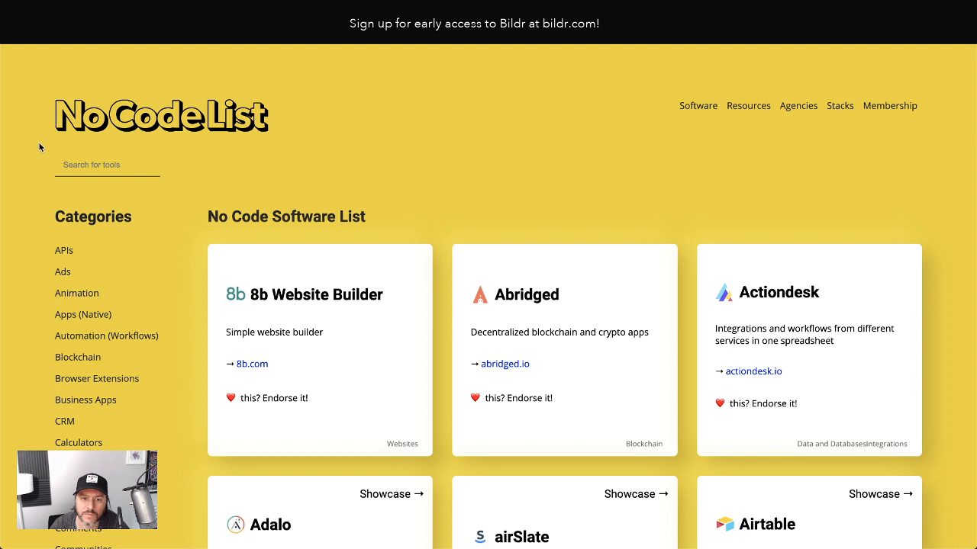
pyautogui.rightClick(390, 104)
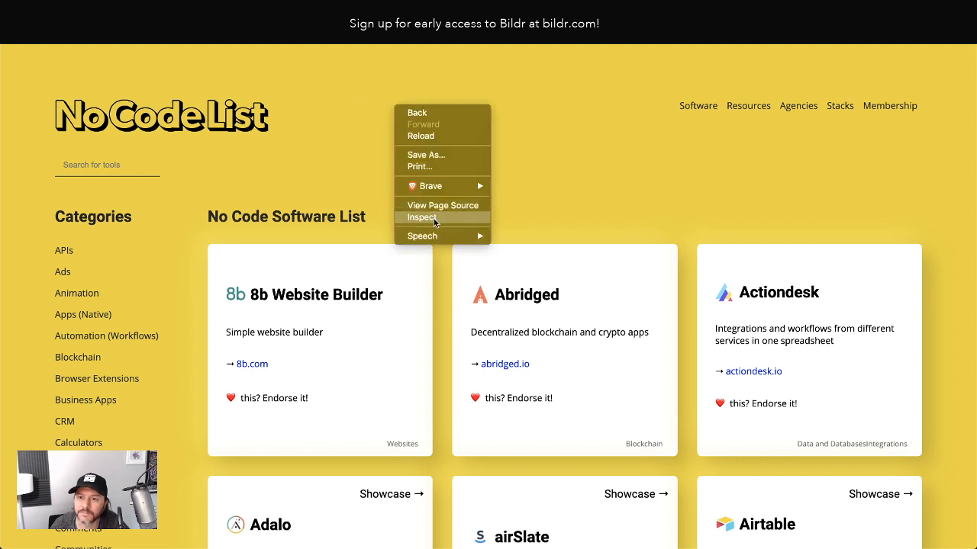
pyautogui.click(458, 217)
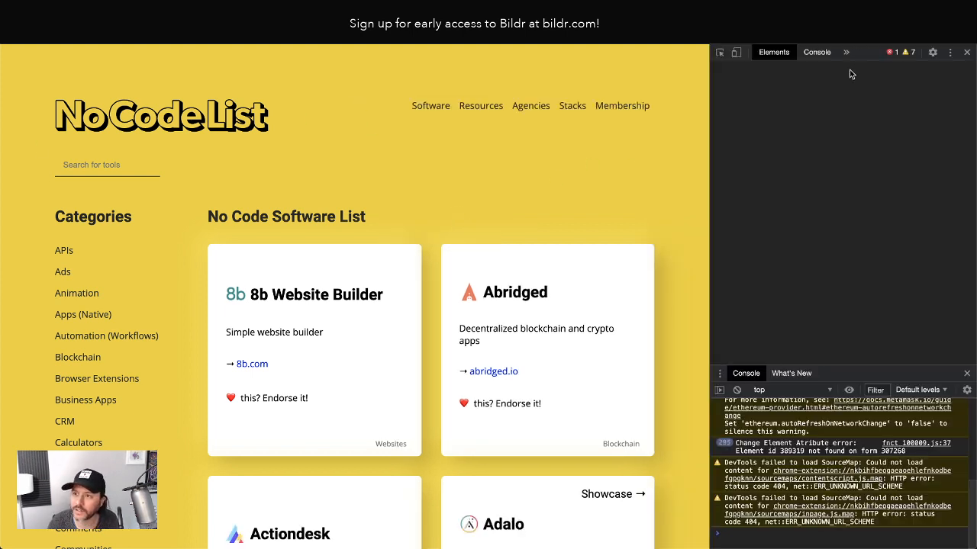
pyautogui.click(845, 52)
pyautogui.click(875, 113)
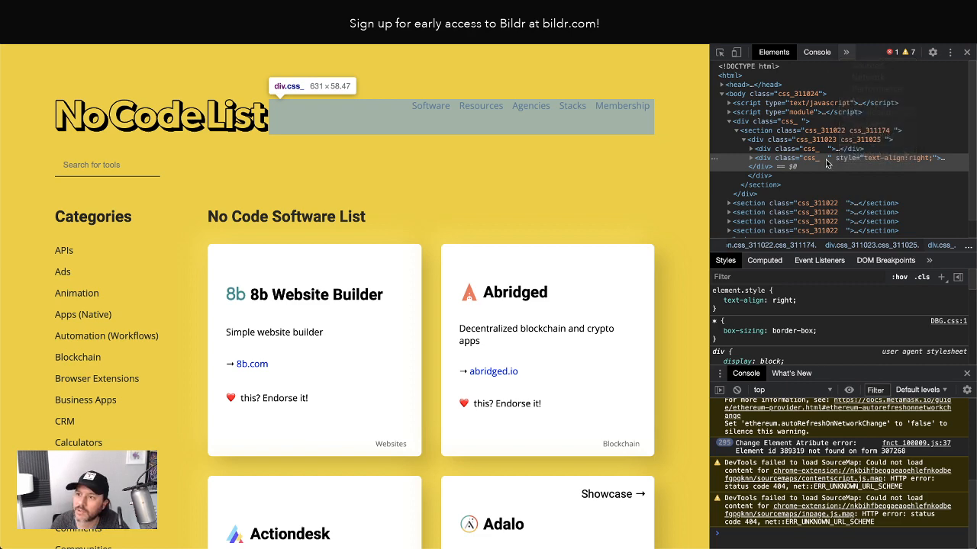
pyautogui.click(856, 247)
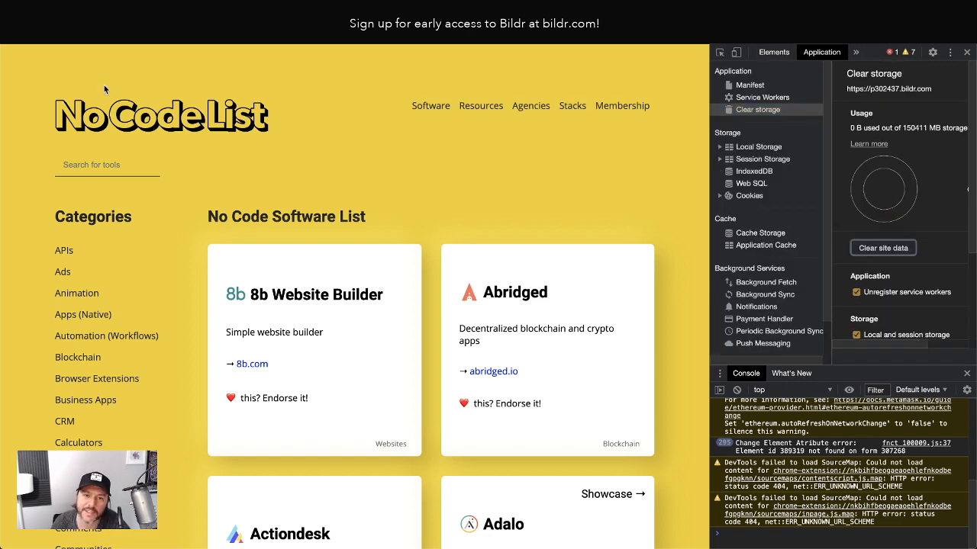
pyautogui.click(53, 43)
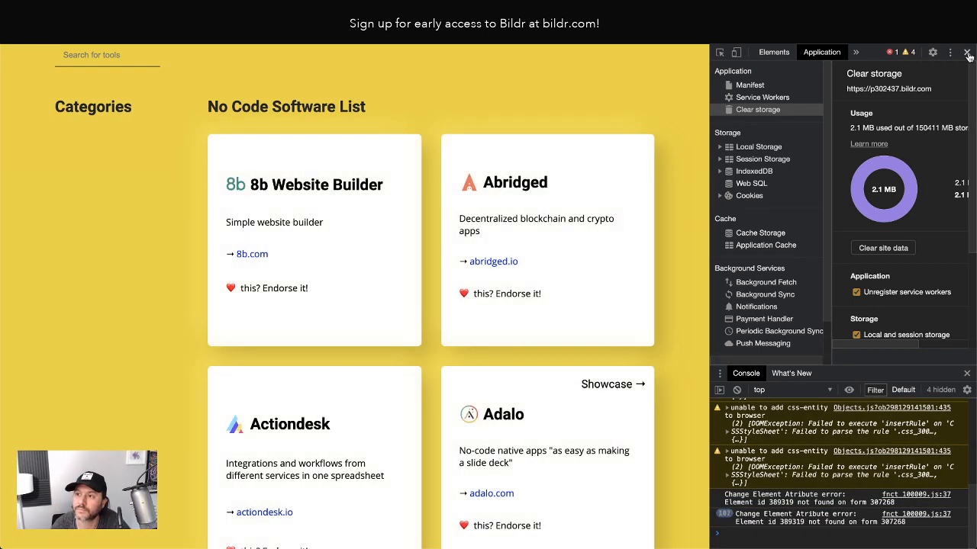
pyautogui.click(967, 52)
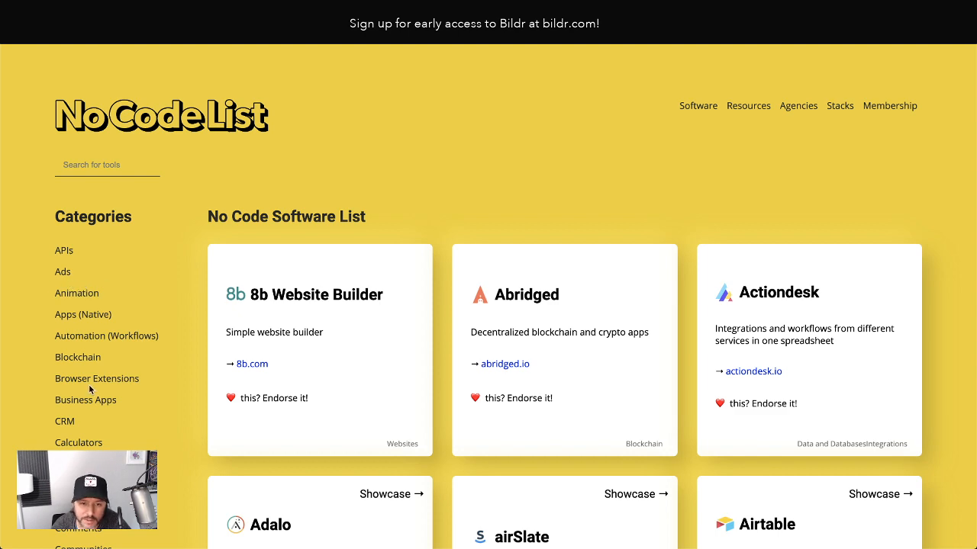
pyautogui.scroll(-3, 88, 386)
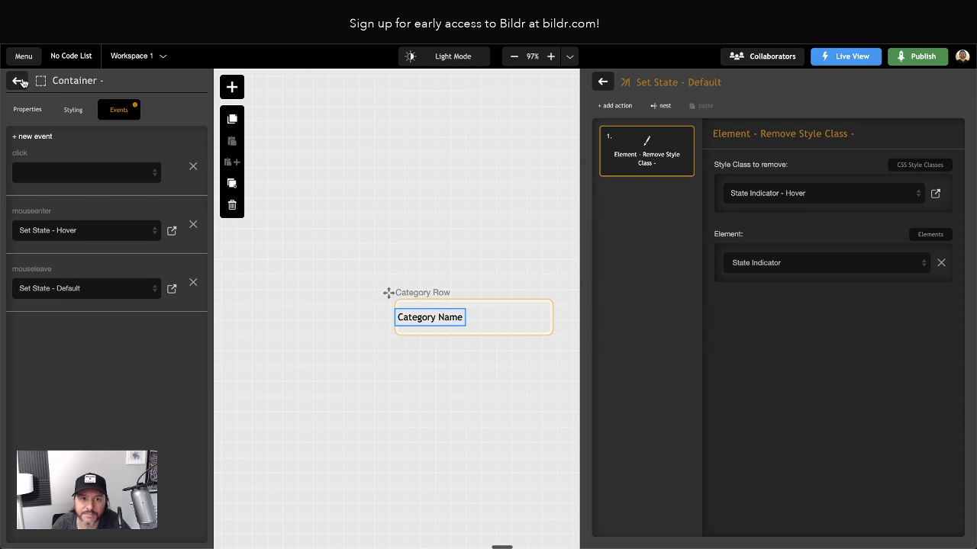
# Open the Category Name element's inline styling
pyautogui.click(19, 81)
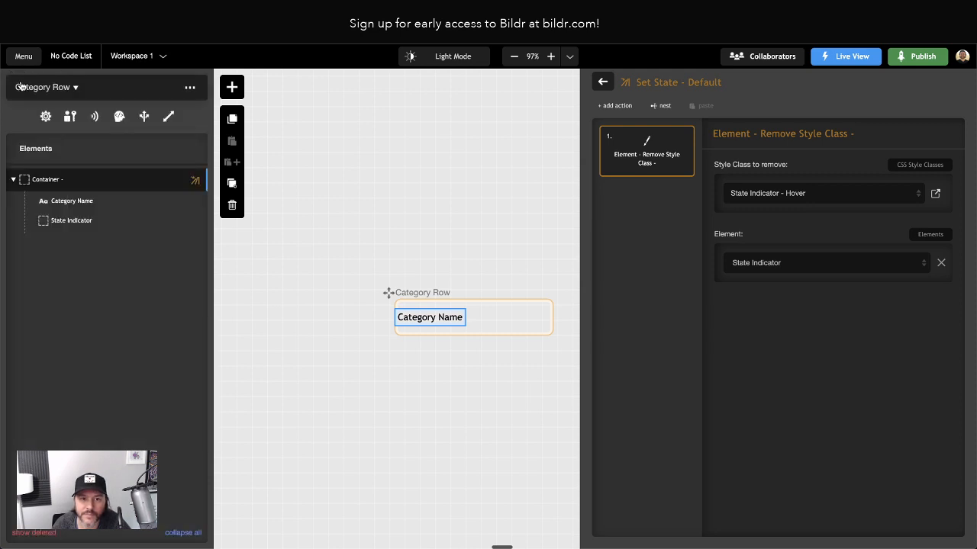
pyautogui.click(61, 203)
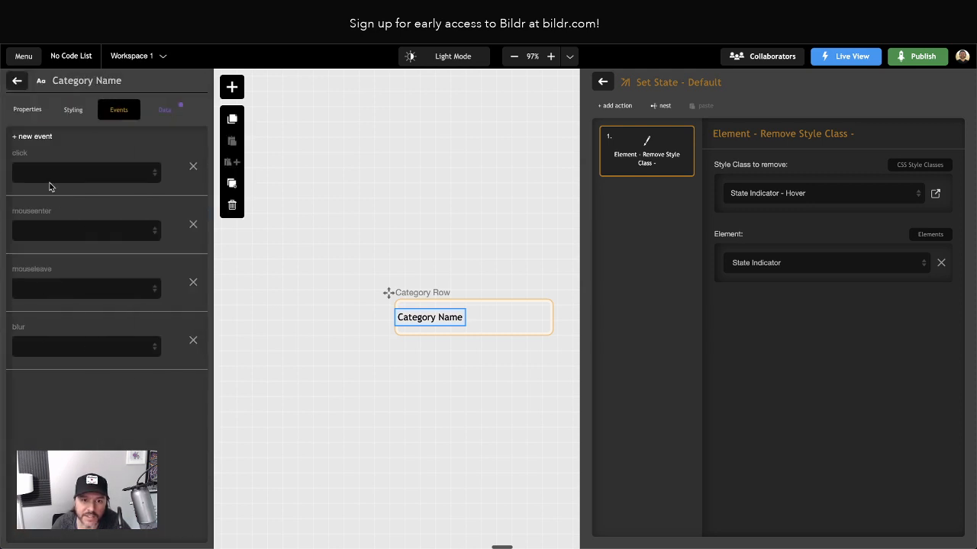
pyautogui.click(19, 81)
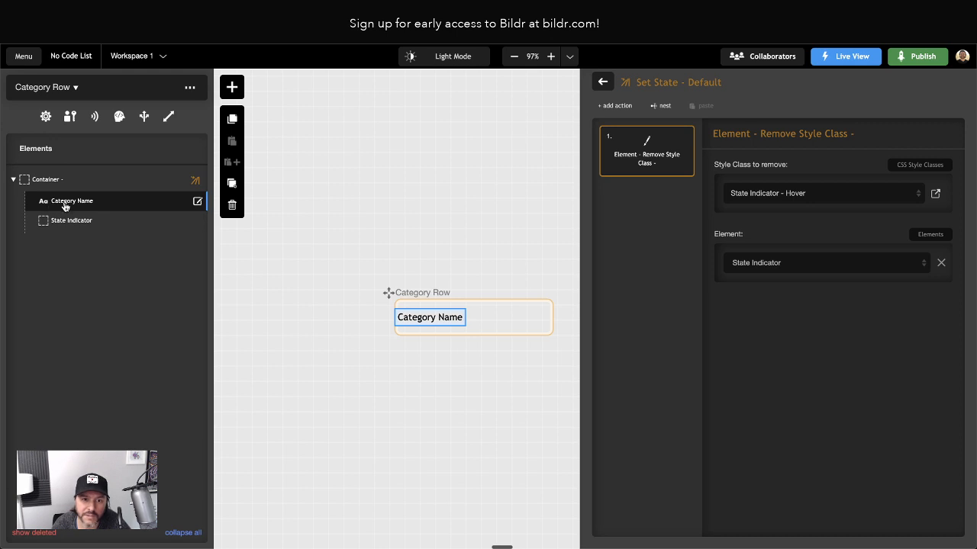
pyautogui.click(64, 206)
pyautogui.click(61, 114)
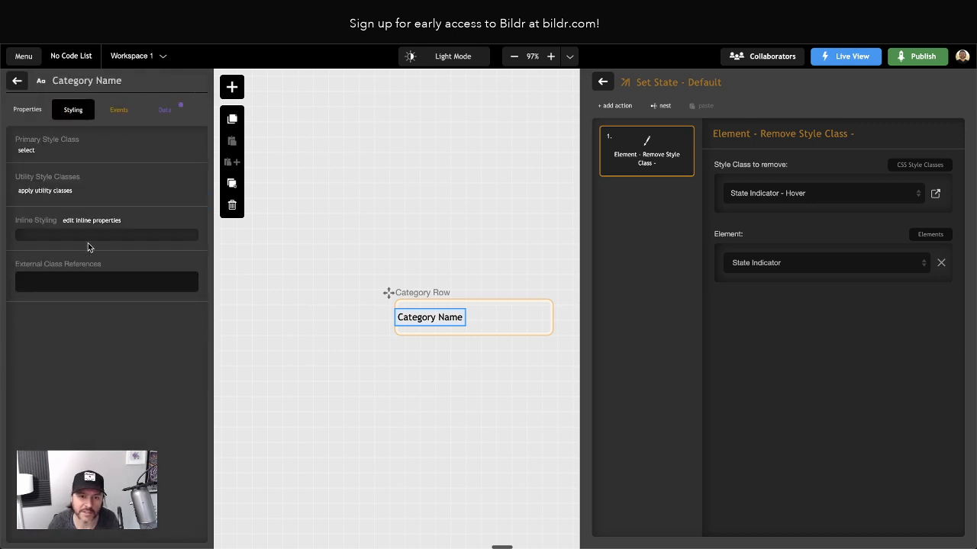
pyautogui.click(91, 220)
# Add a margin of 0 on all sides and reload the live preview
pyautogui.click(164, 109)
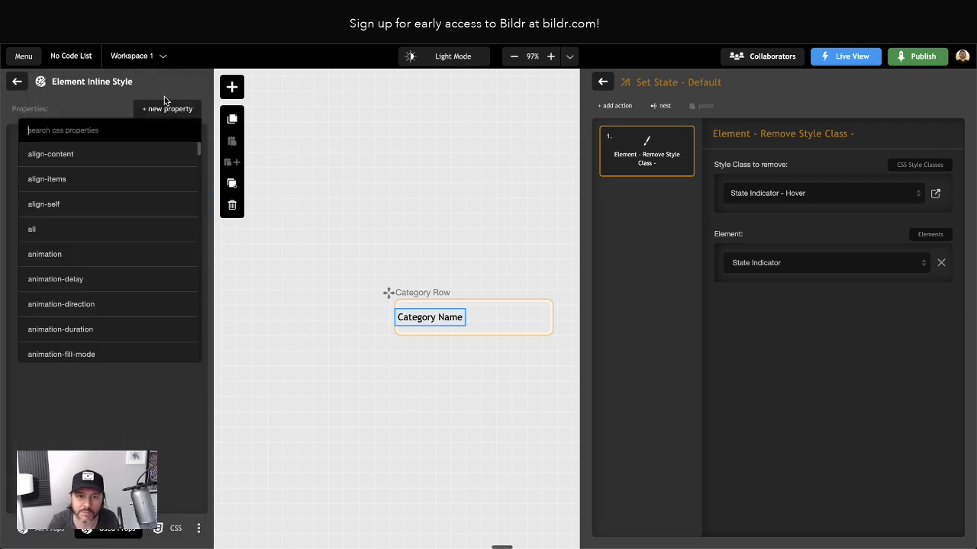
pyautogui.click(163, 108)
pyautogui.click(161, 109)
pyautogui.write('margin')
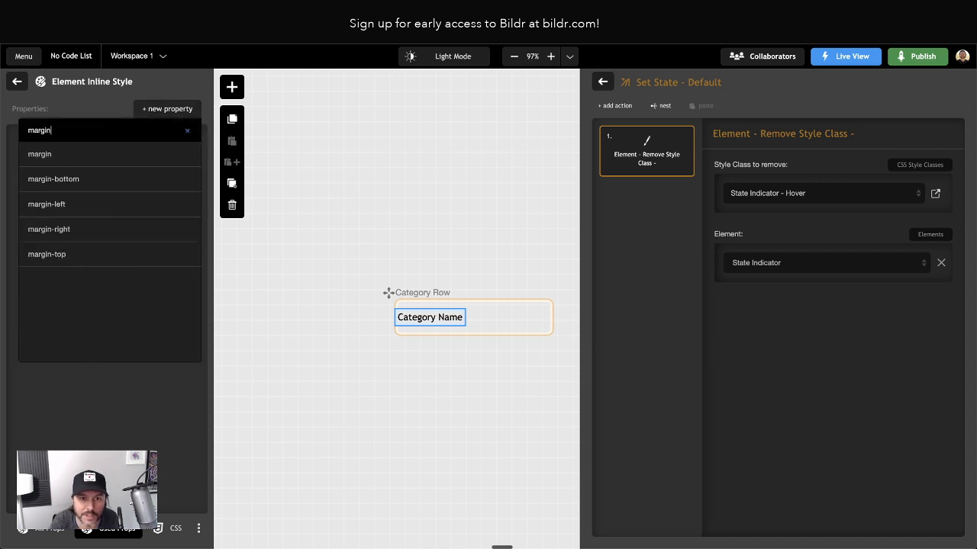
pyautogui.press('Return')
pyautogui.click(54, 184)
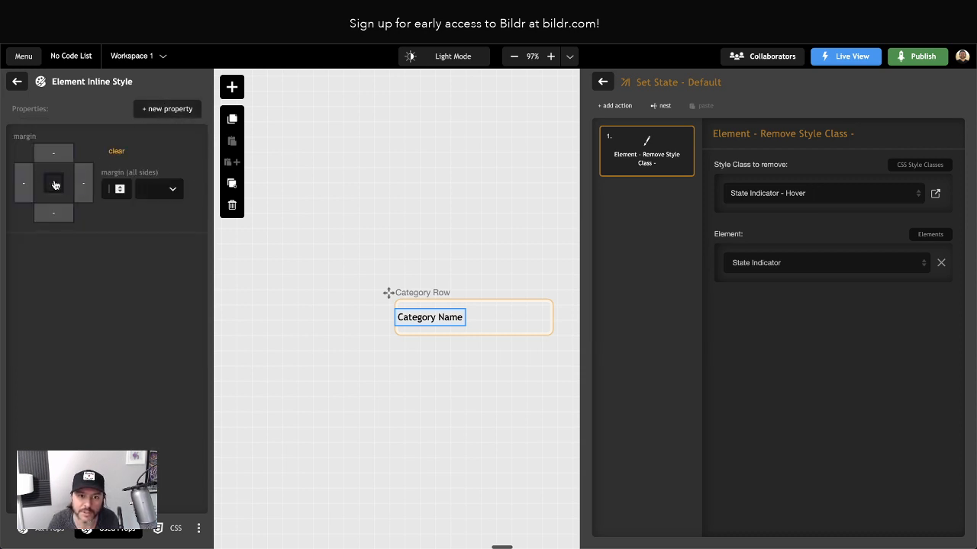
pyautogui.write('0')
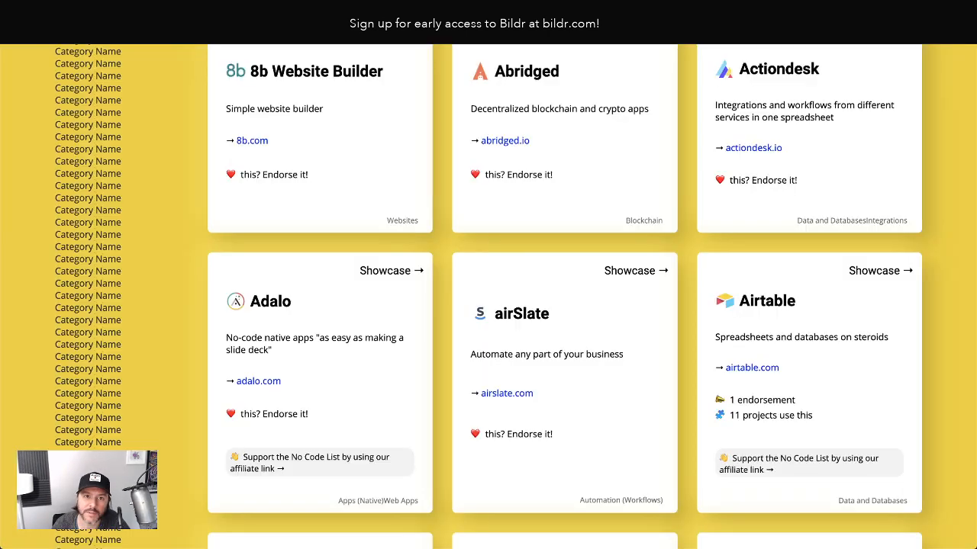
pyautogui.press('super+r')
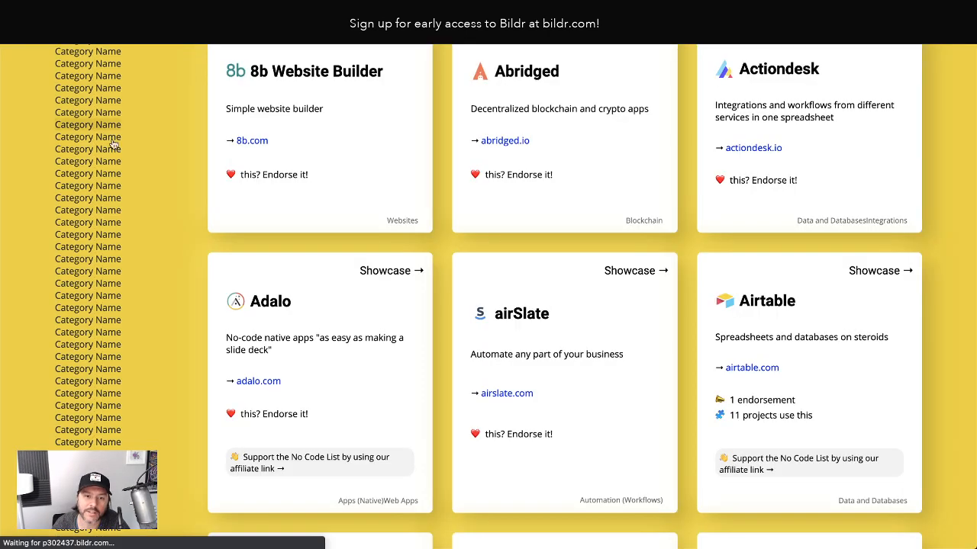
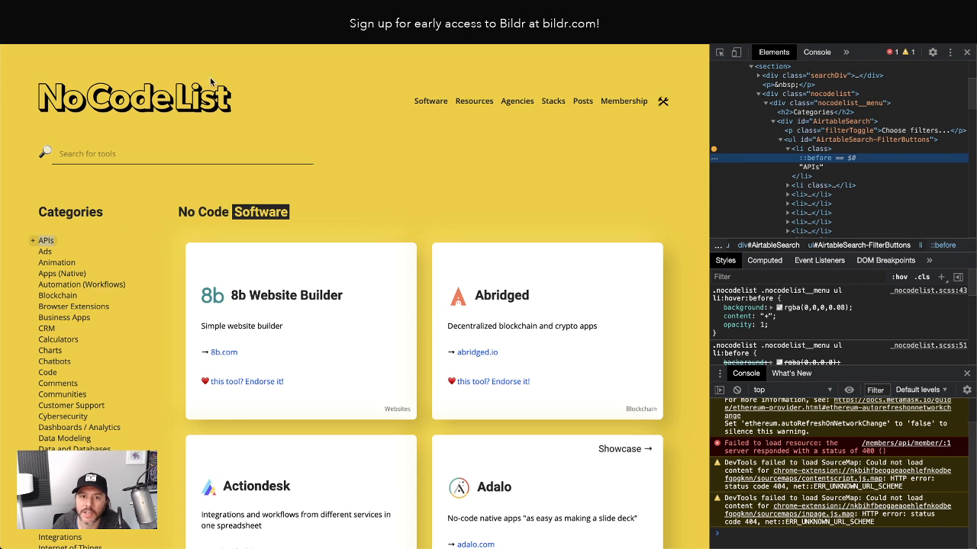
# Turn off the forced :hover state on the APIs list item in DevTools
pyautogui.click(105, 246)
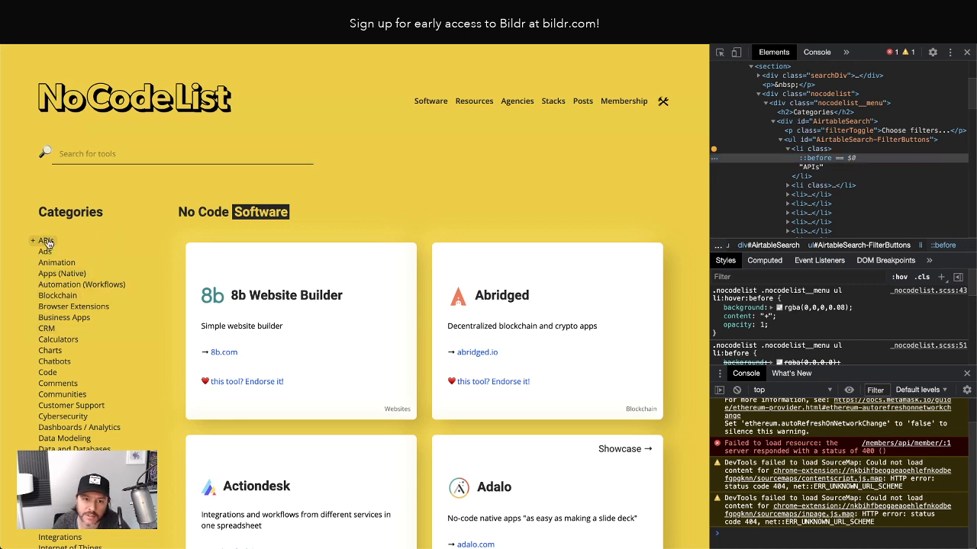
pyautogui.rightClick(803, 153)
pyautogui.moveTo(843, 231)
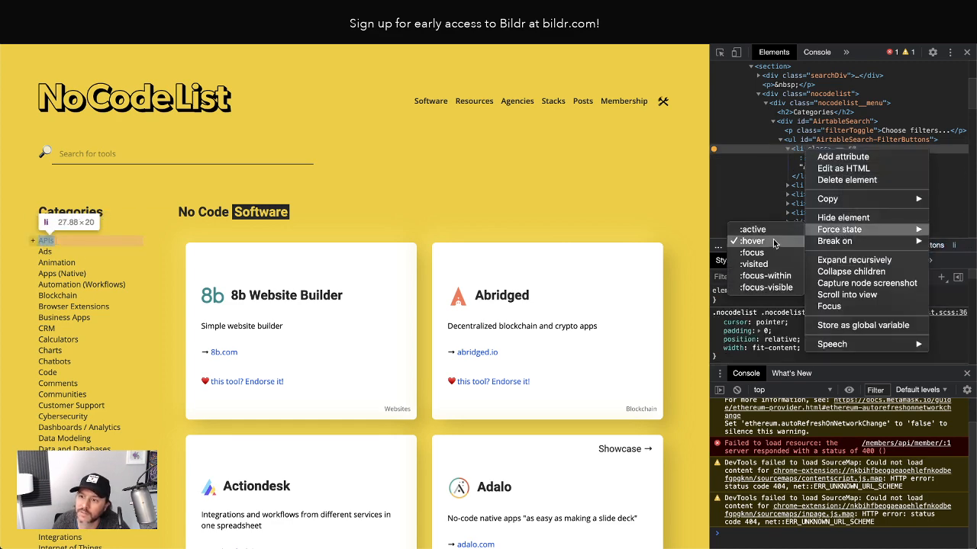
pyautogui.click(773, 243)
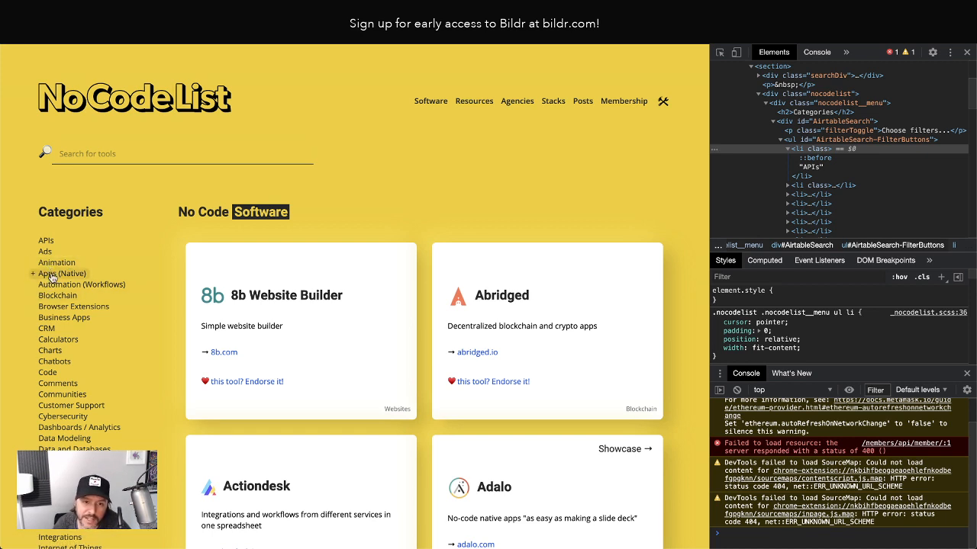
# Inspect Apps (Native)'s li::before rule and select its declarations (opacity 0, absolute, transition .25s)
pyautogui.rightClick(52, 277)
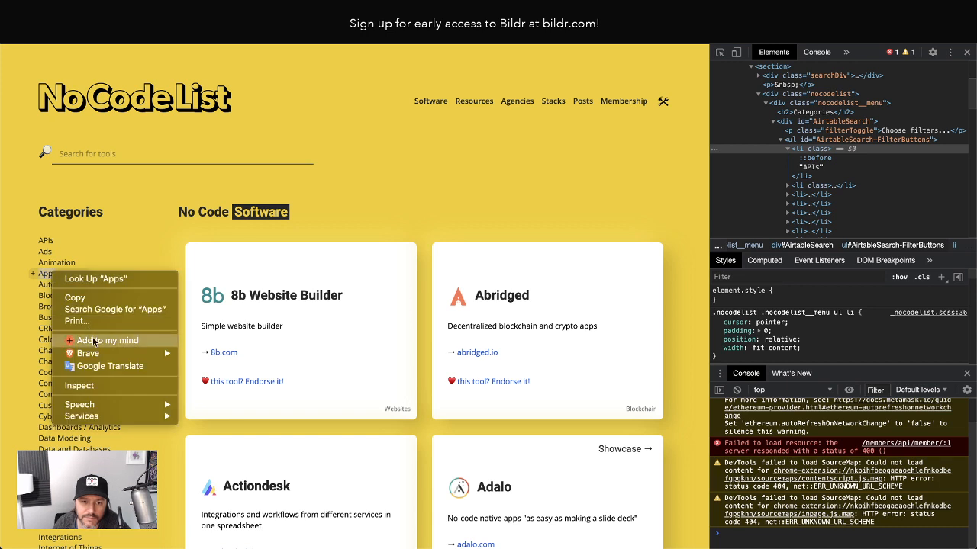
pyautogui.click(101, 389)
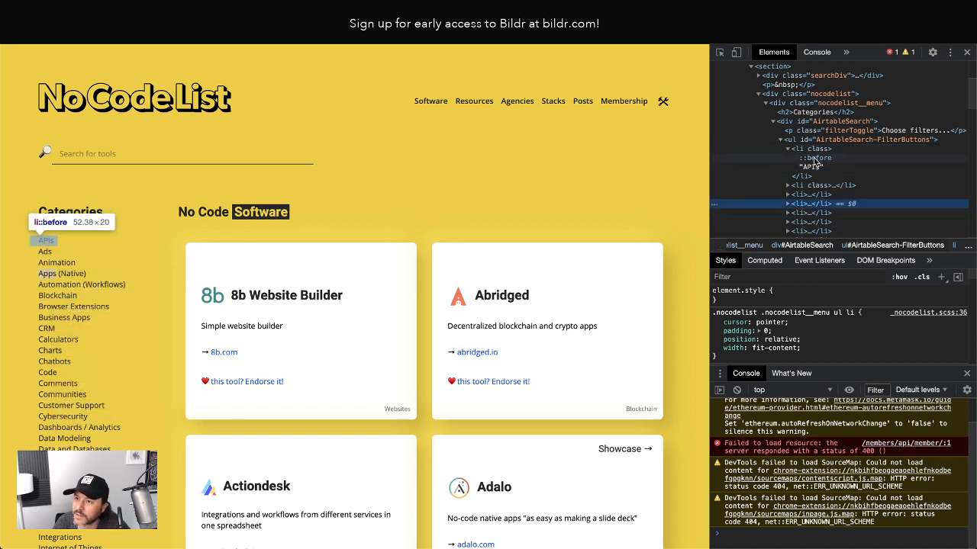
pyautogui.click(815, 158)
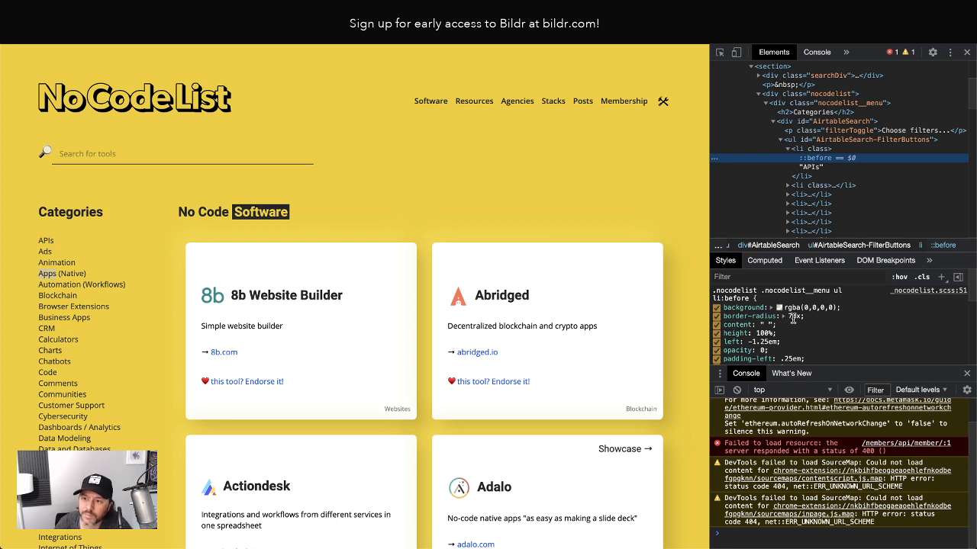
pyautogui.click(753, 344)
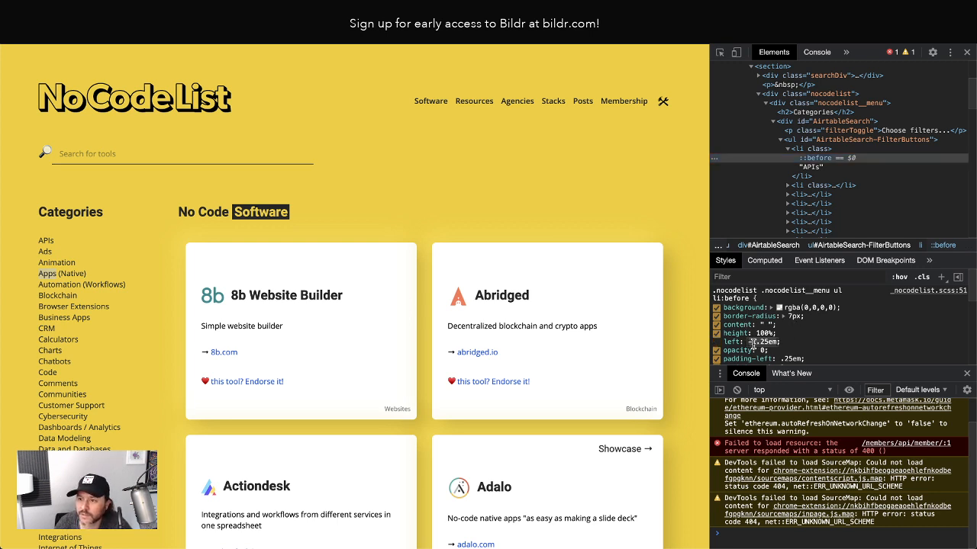
pyautogui.scroll(-2, 779, 349)
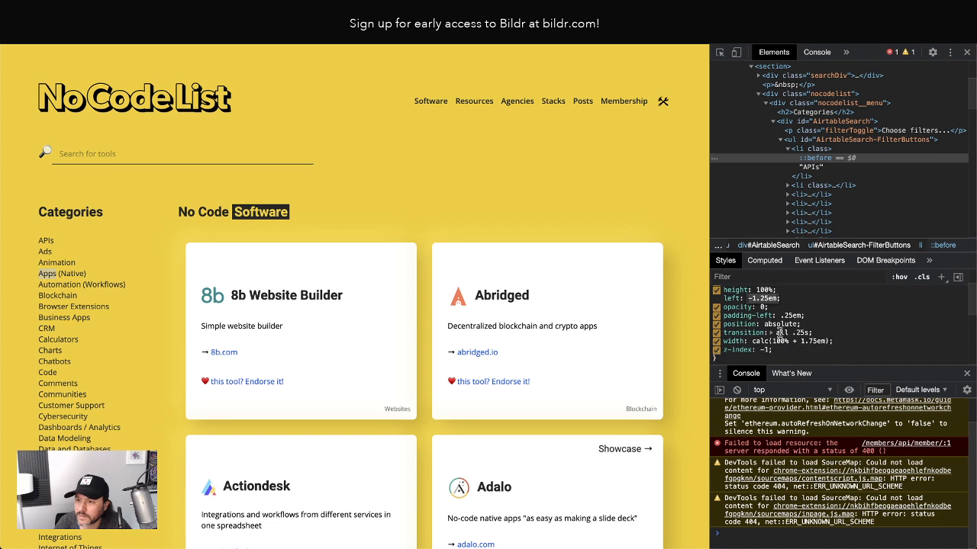
pyautogui.scroll(-1, 814, 323)
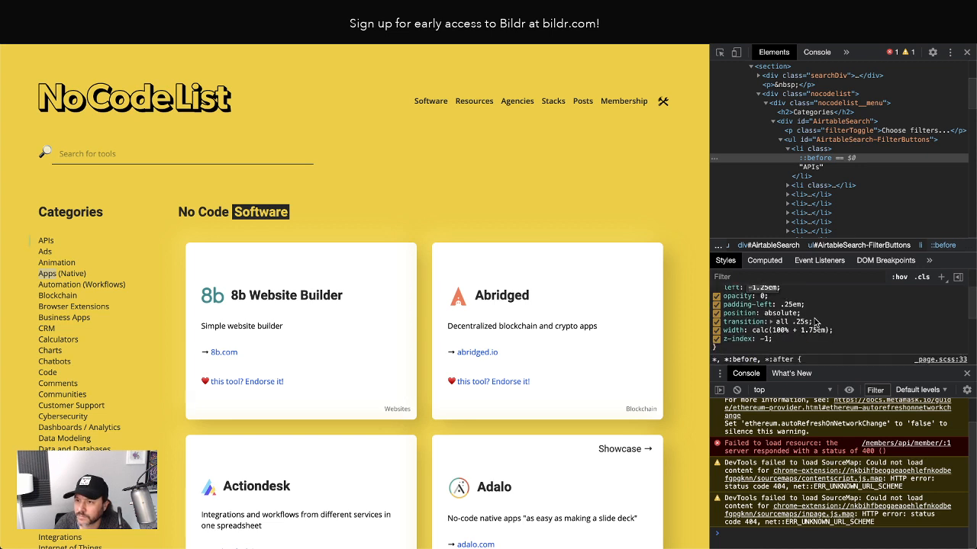
pyautogui.scroll(-1, 814, 323)
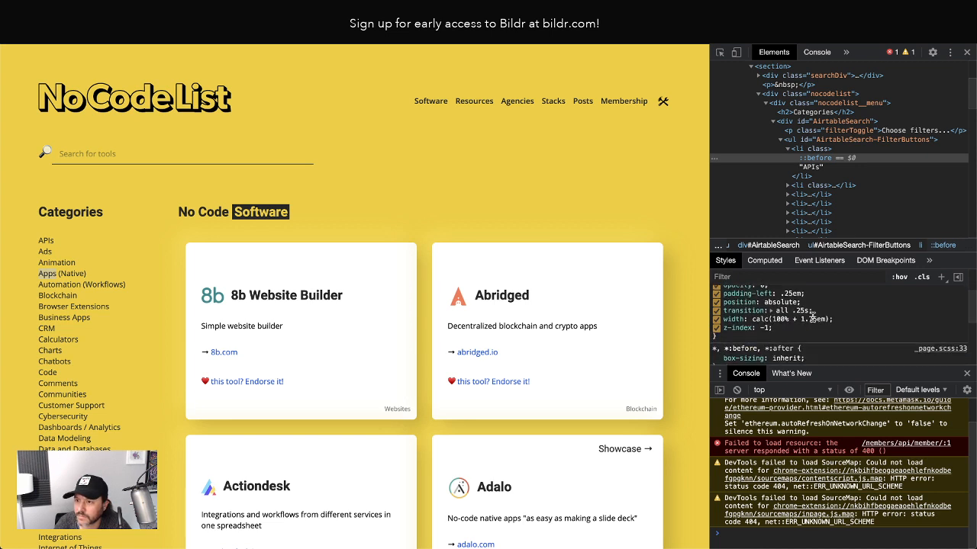
pyautogui.scroll(-1, 813, 319)
pyautogui.scroll(1, 813, 322)
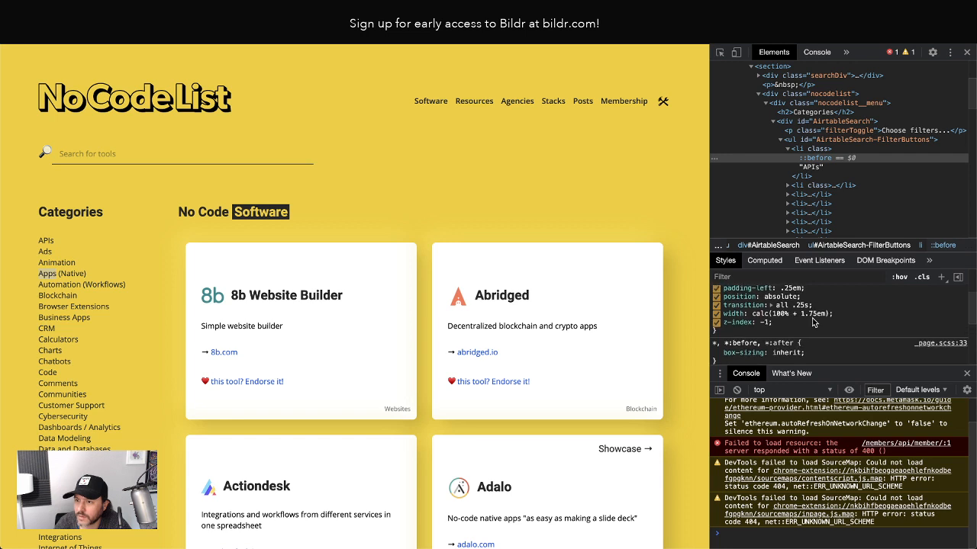
pyautogui.scroll(1, 815, 323)
pyautogui.scroll(1, 784, 345)
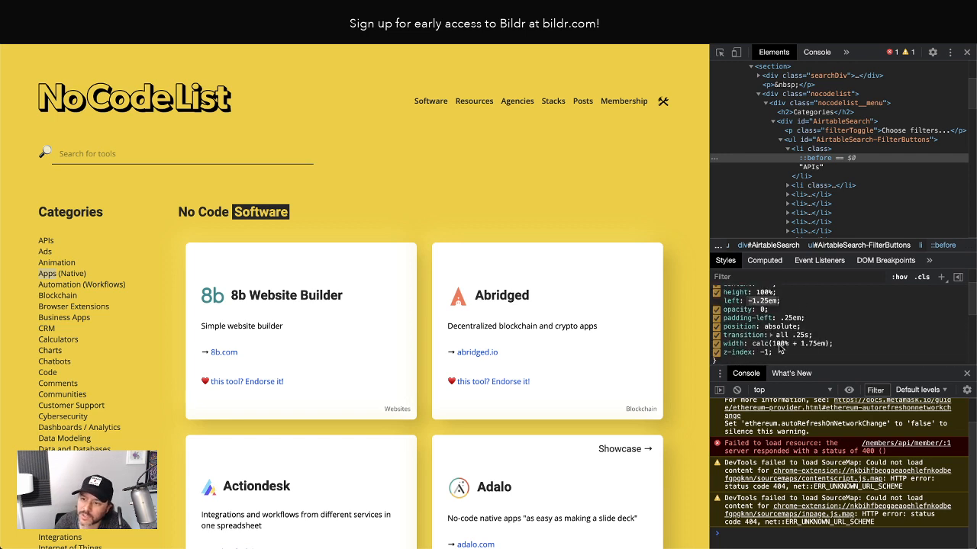
pyautogui.moveTo(780, 353); pyautogui.dragTo(724, 292)
pyautogui.hotkey('ctrl', 'c')
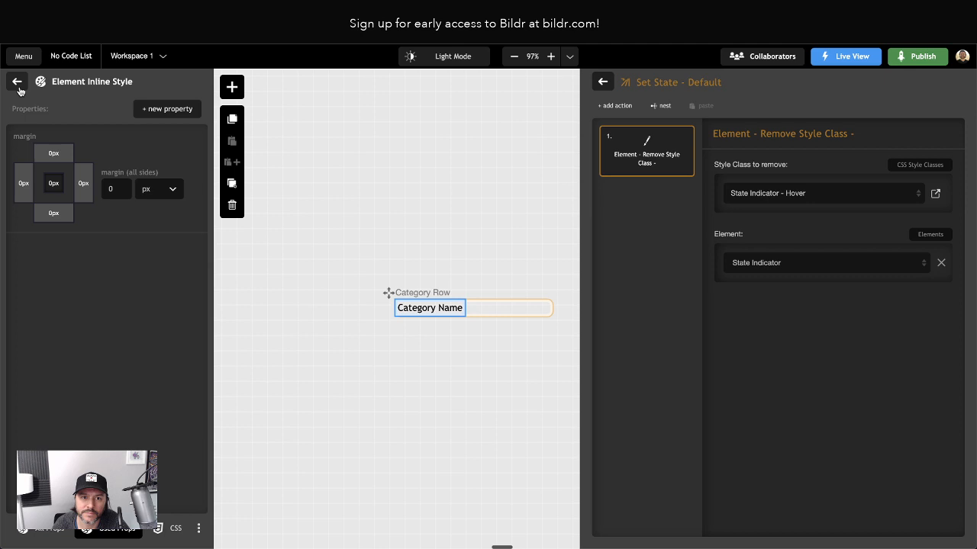
pyautogui.click(17, 80)
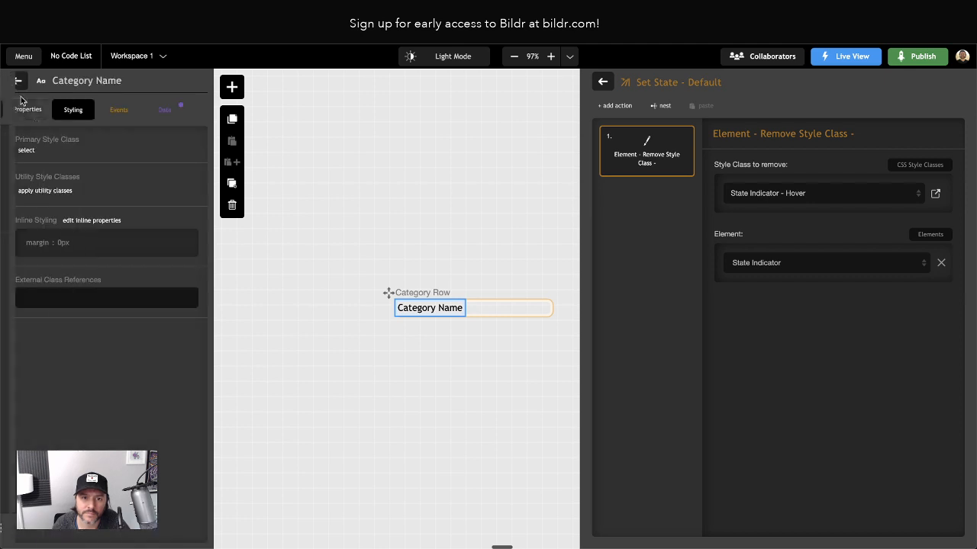
pyautogui.click(16, 80)
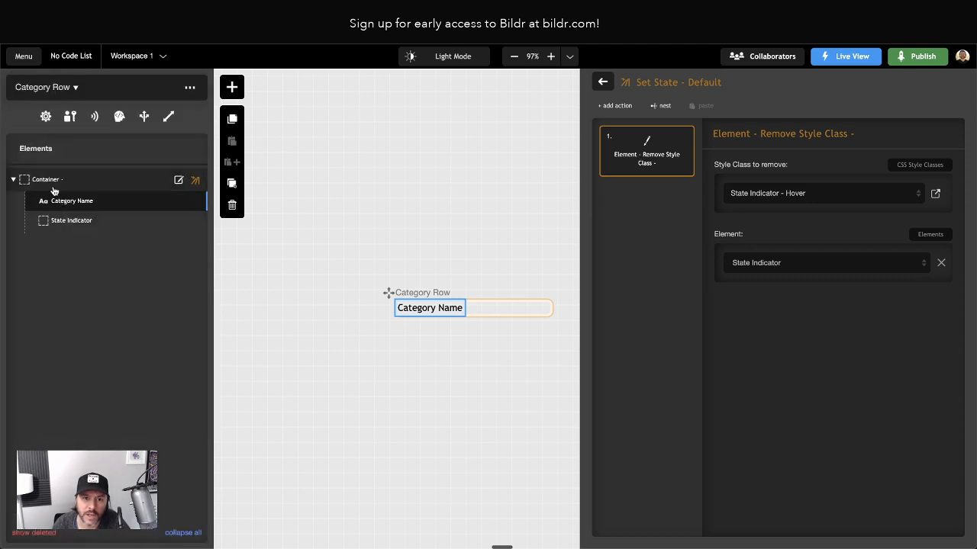
pyautogui.click(64, 221)
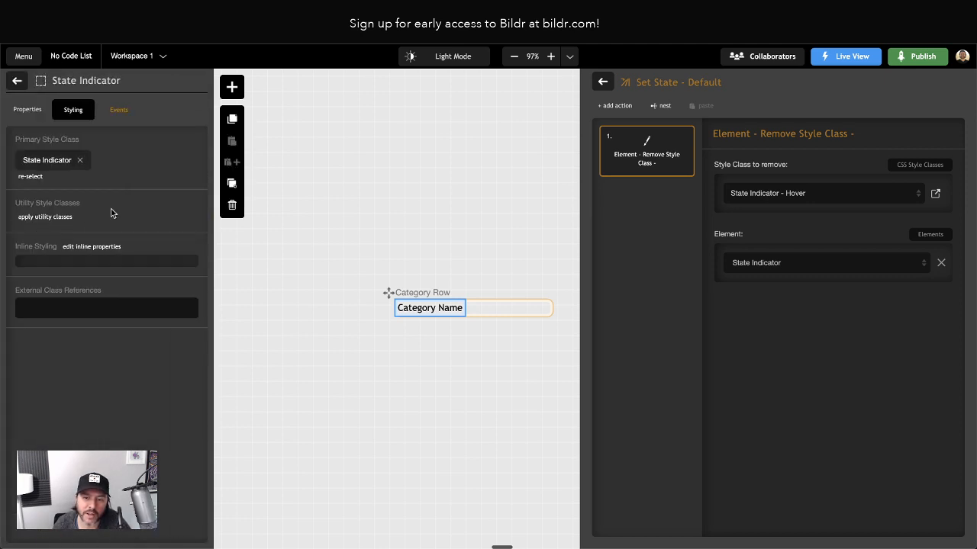
pyautogui.click(40, 161)
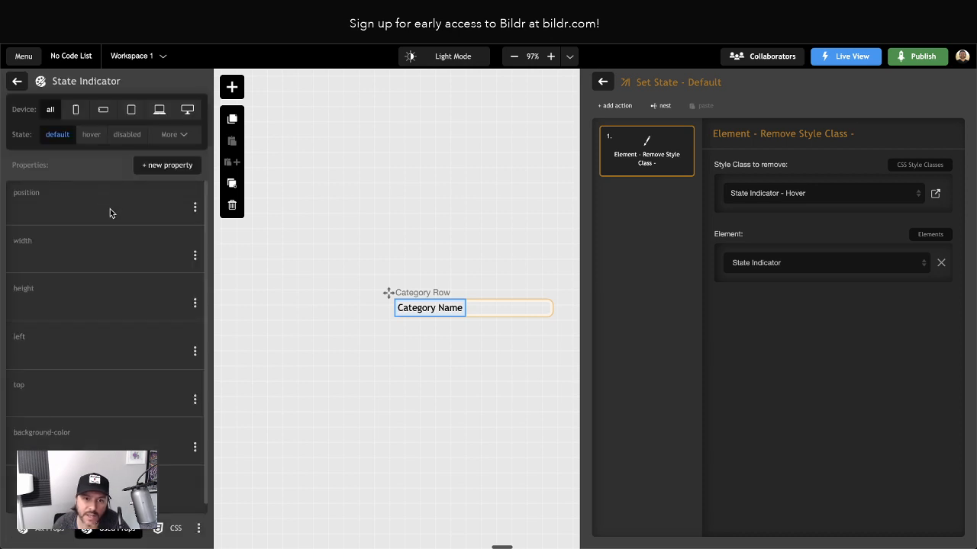
pyautogui.click(174, 529)
pyautogui.press('Return')
pyautogui.press('Return')
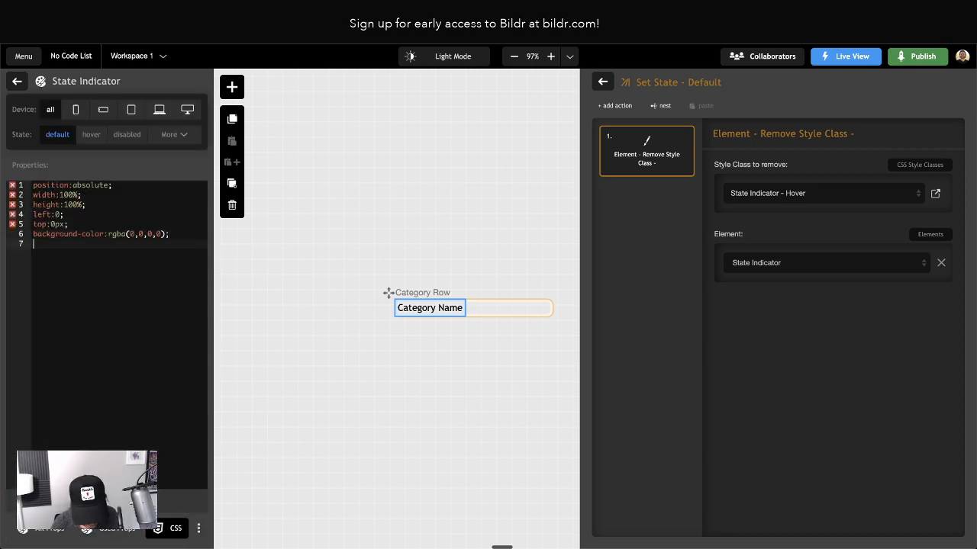
pyautogui.hotkey('ctrl', 'v')
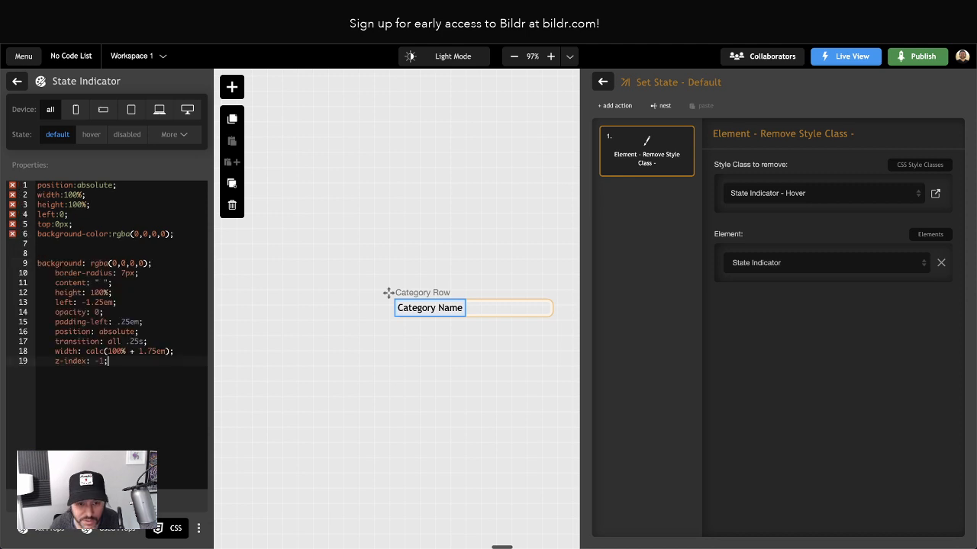
pyautogui.tripleClick(133, 264)
pyautogui.press('BackSpace')
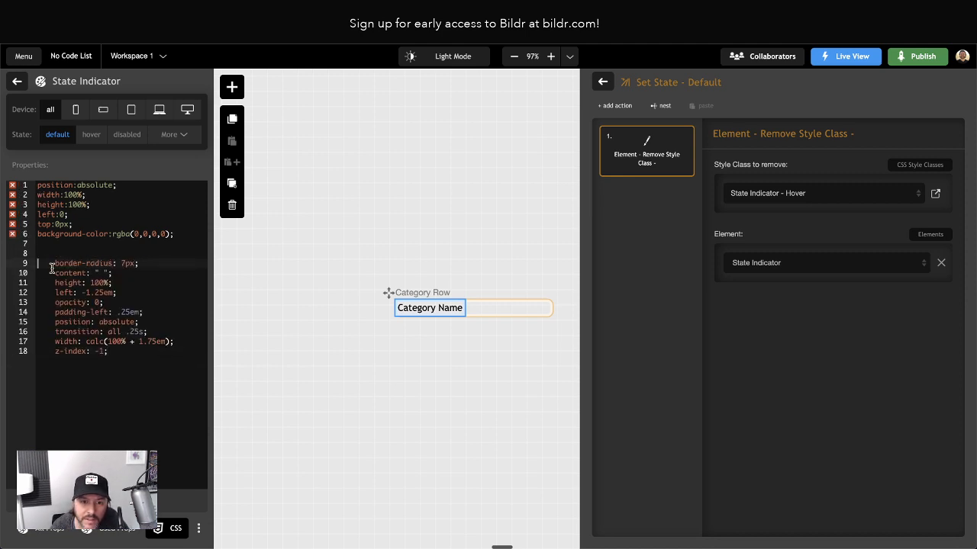
pyautogui.moveTo(54, 265); pyautogui.dragTo(36, 264)
pyautogui.press('BackSpace')
pyautogui.moveTo(123, 273); pyautogui.dragTo(23, 276)
pyautogui.press('BackSpace')
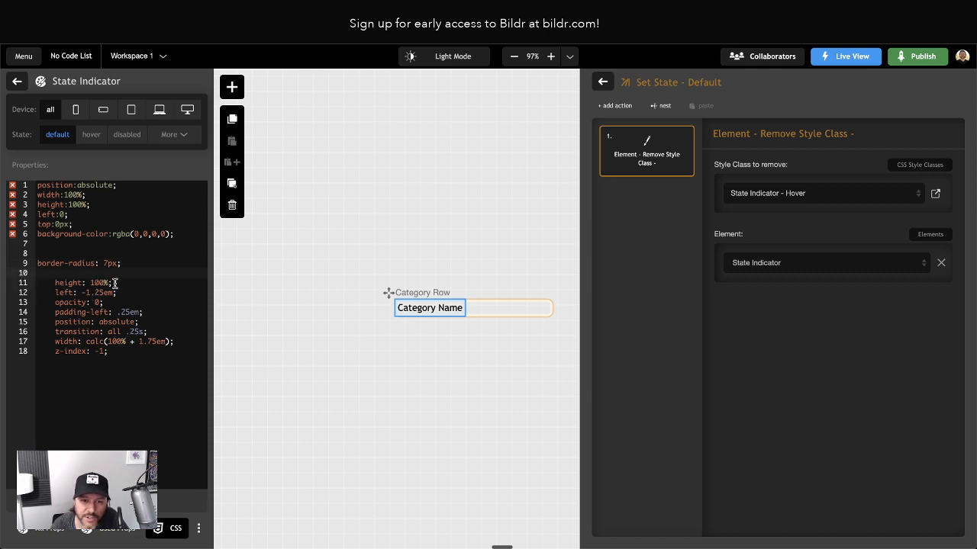
pyautogui.moveTo(116, 283); pyautogui.dragTo(37, 283)
pyautogui.press('BackSpace')
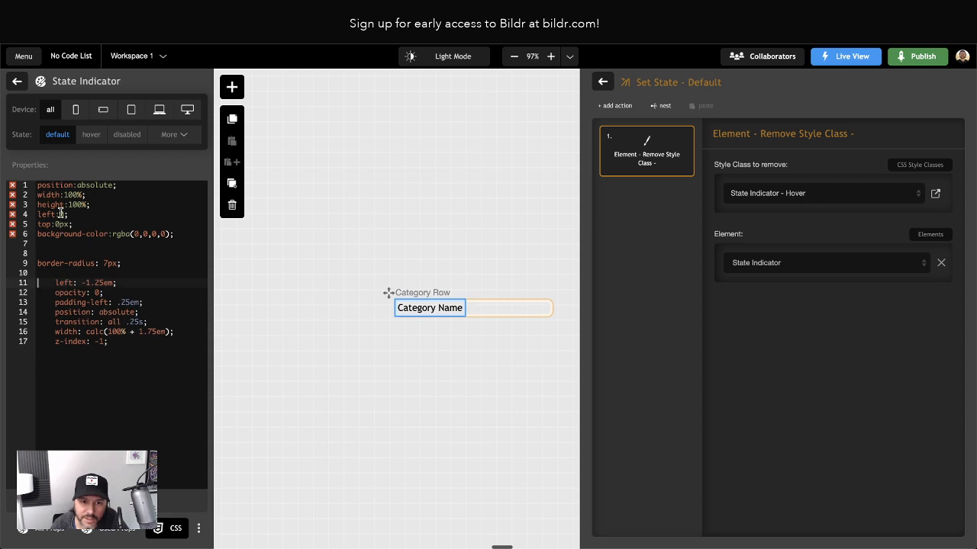
pyautogui.tripleClick(79, 294)
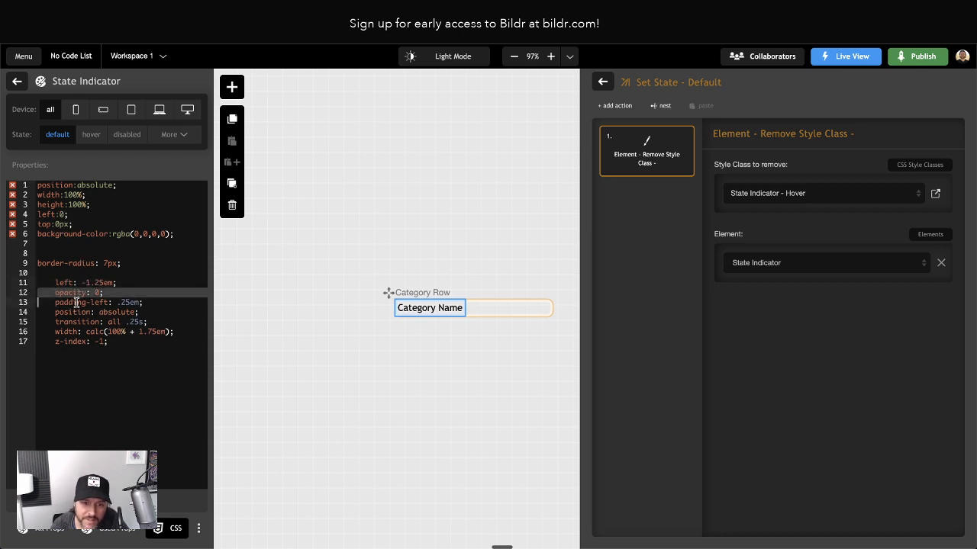
pyautogui.tripleClick(76, 303)
pyautogui.tripleClick(74, 311)
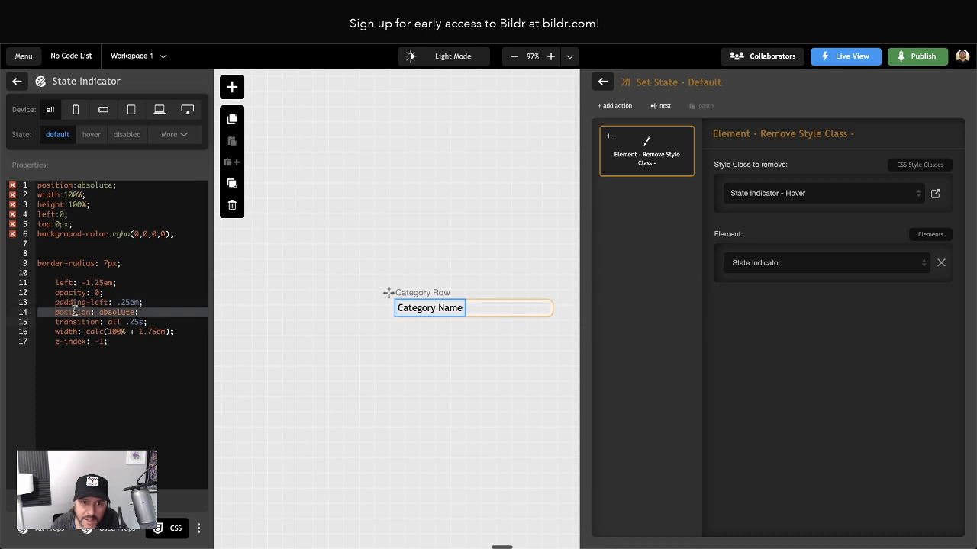
pyautogui.press('BackSpace')
pyautogui.tripleClick(75, 312)
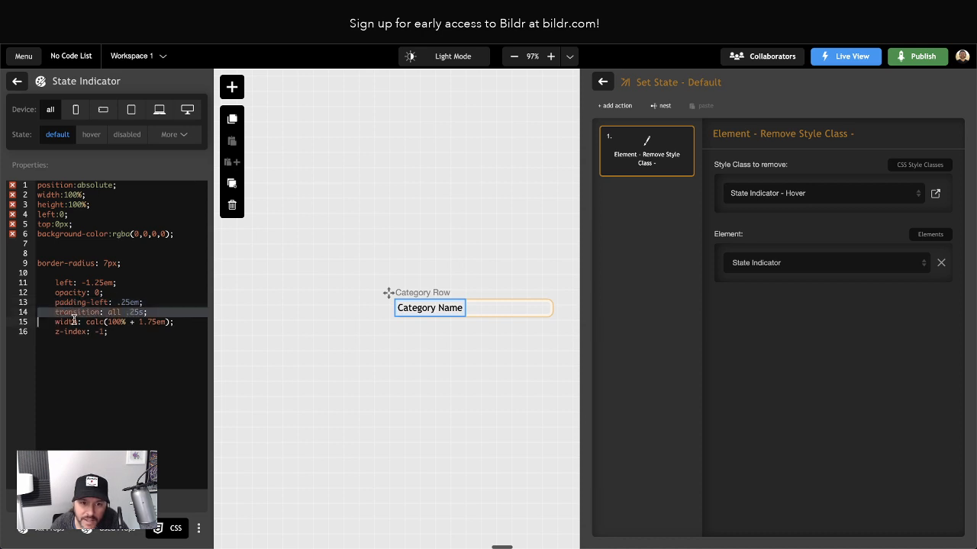
pyautogui.tripleClick(74, 321)
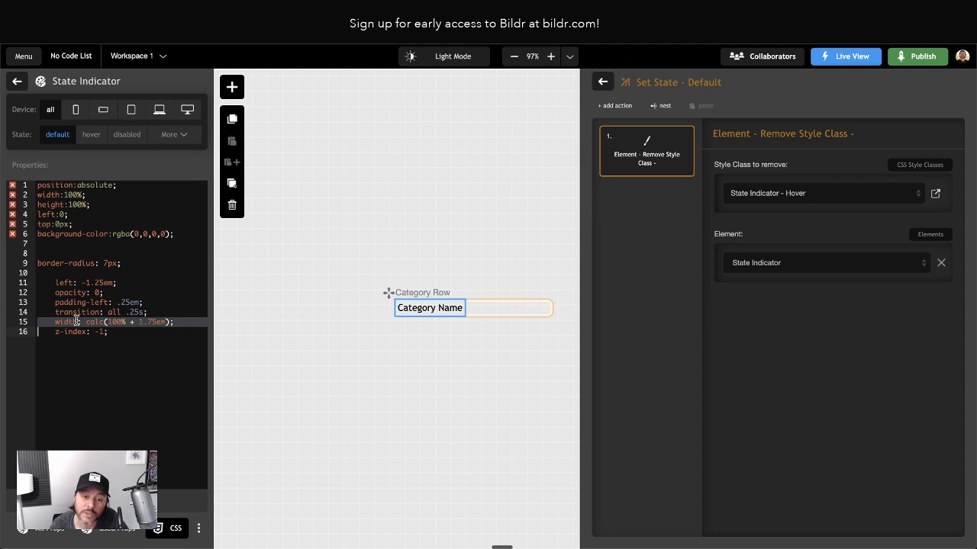
pyautogui.click(78, 331)
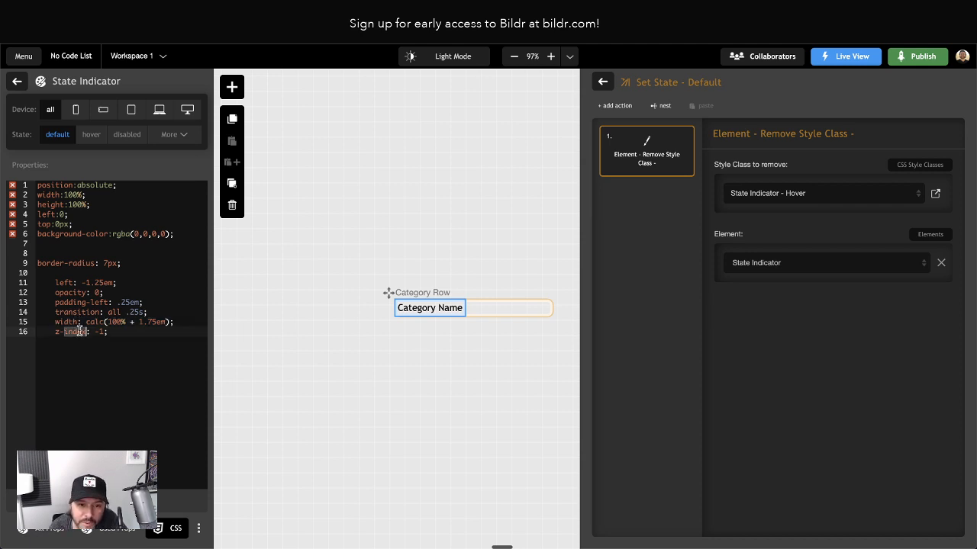
pyautogui.moveTo(55, 332); pyautogui.dragTo(35, 282)
pyautogui.press('BackSpace')
pyautogui.press('BackSpace')
pyautogui.press('BackSpace')
pyautogui.press('BackSpace')
pyautogui.press('BackSpace')
pyautogui.press('BackSpace')
pyautogui.press('BackSpace')
pyautogui.press('Up')
pyautogui.press('Up')
pyautogui.press('Up')
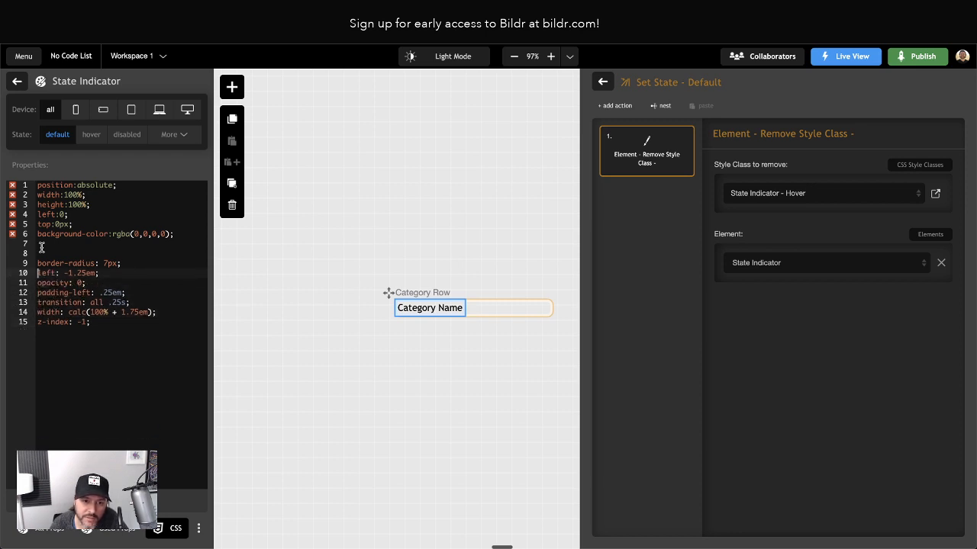
pyautogui.click(50, 254)
pyautogui.press('BackSpace')
pyautogui.press('BackSpace')
pyautogui.tripleClick(55, 215)
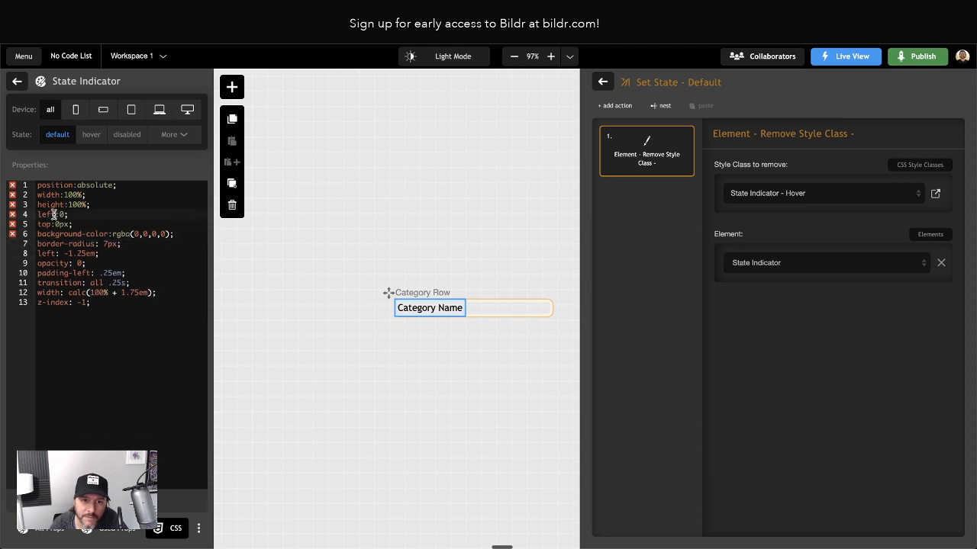
pyautogui.press('BackSpace')
pyautogui.tripleClick(65, 194)
pyautogui.press('BackSpace')
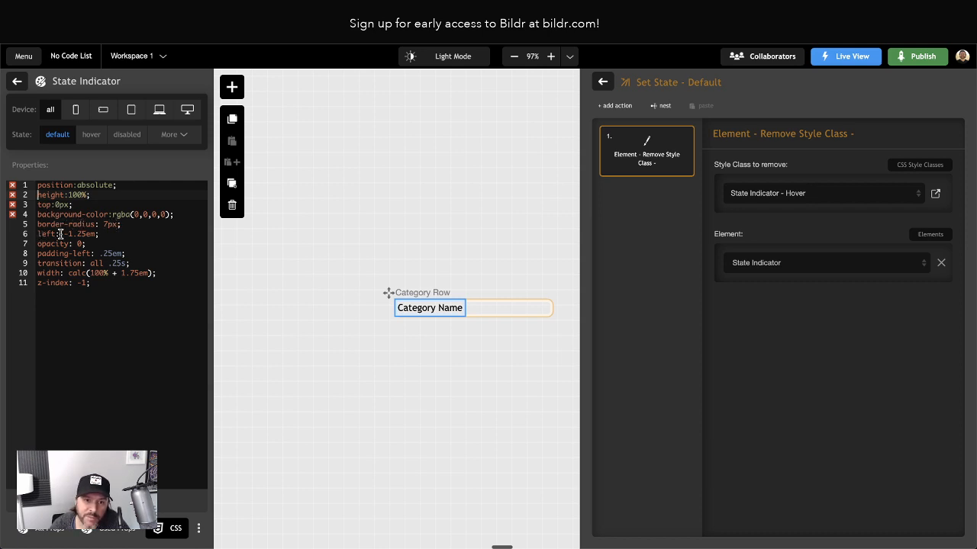
pyautogui.moveTo(65, 234); pyautogui.dragTo(91, 235)
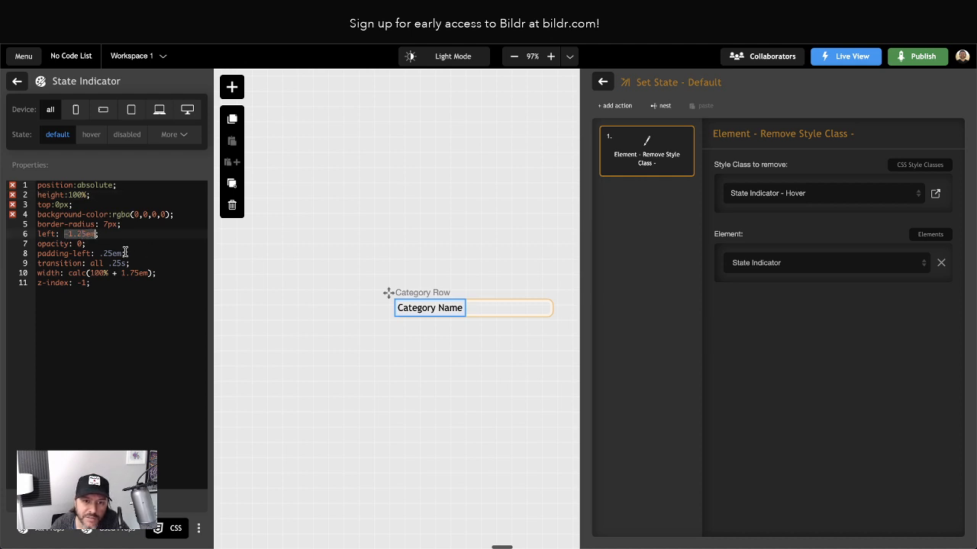
pyautogui.click(72, 254)
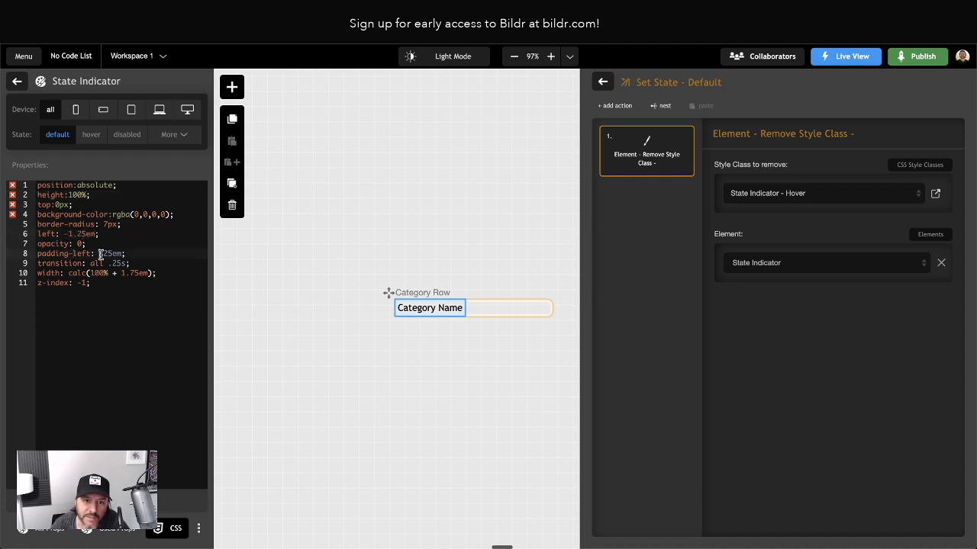
pyautogui.moveTo(100, 254); pyautogui.dragTo(119, 254)
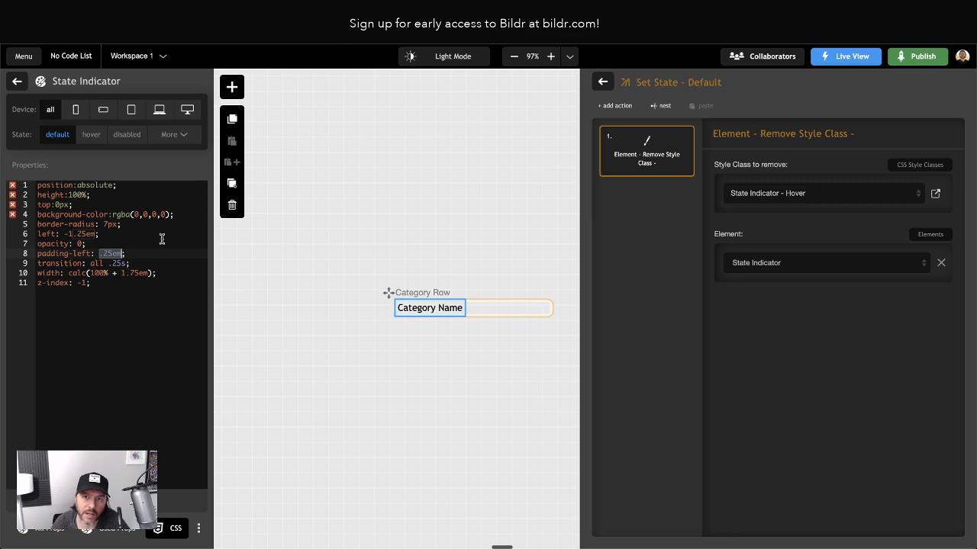
pyautogui.click(298, 34)
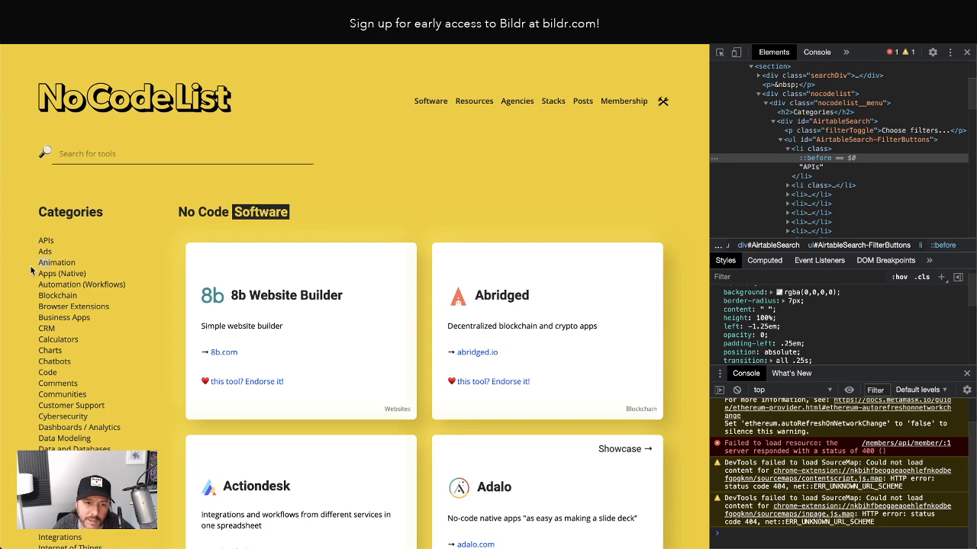
pyautogui.hotkey('ctrl', 'Tab')
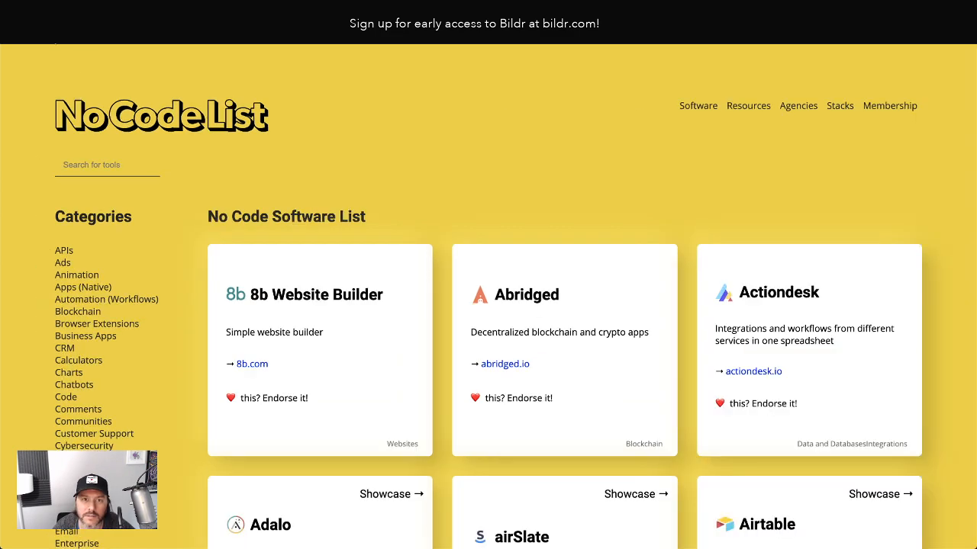
pyautogui.hotkey('ctrl', 'r')
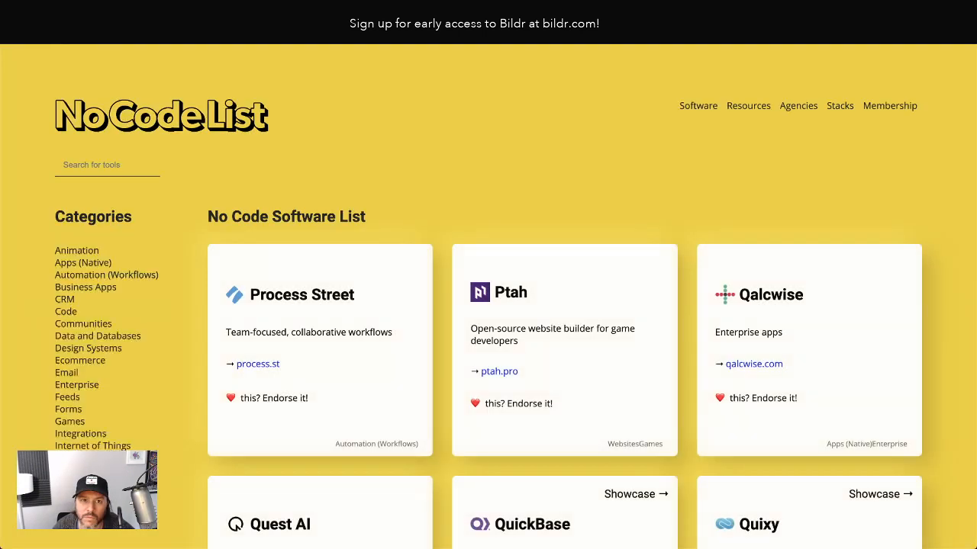
pyautogui.hotkey('ctrl', 'r')
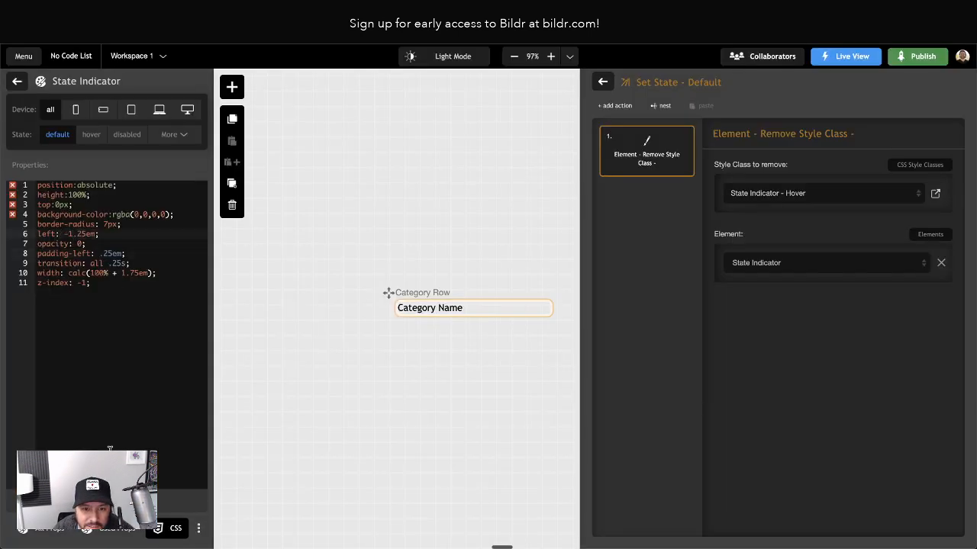
# Show the State Indicator's styles as Used Props fields, review them, and go to the live page
pyautogui.click(113, 531)
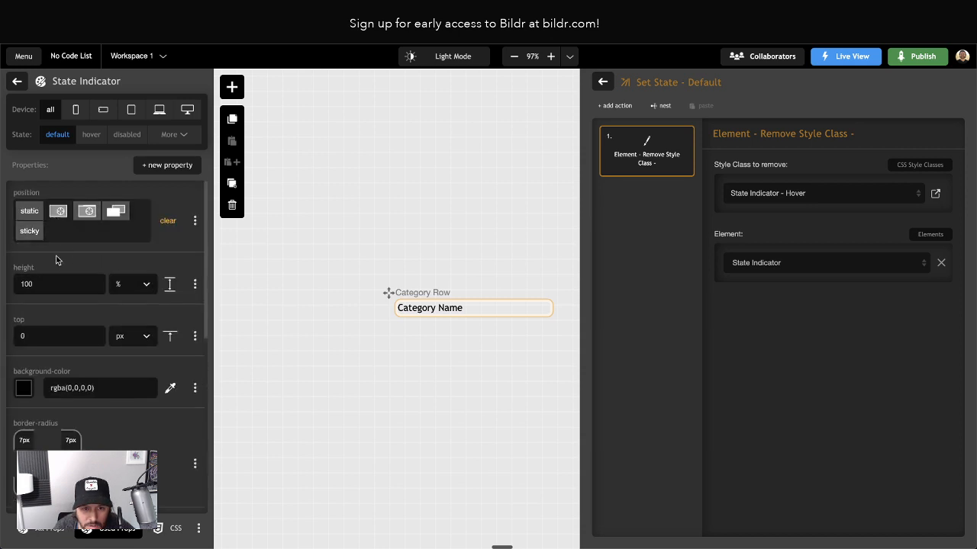
pyautogui.scroll(-1, 43, 283)
pyautogui.scroll(-4, 40, 254)
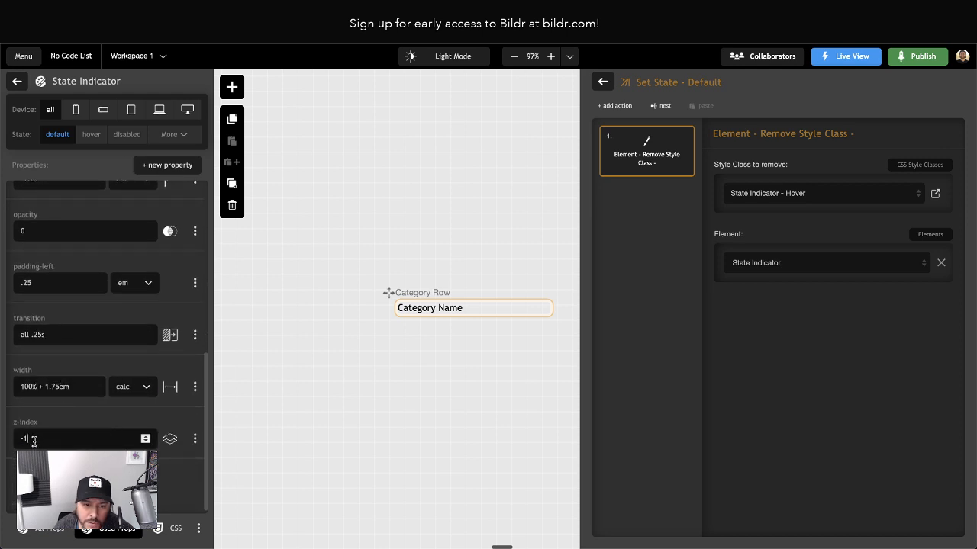
pyautogui.scroll(-4, 34, 440)
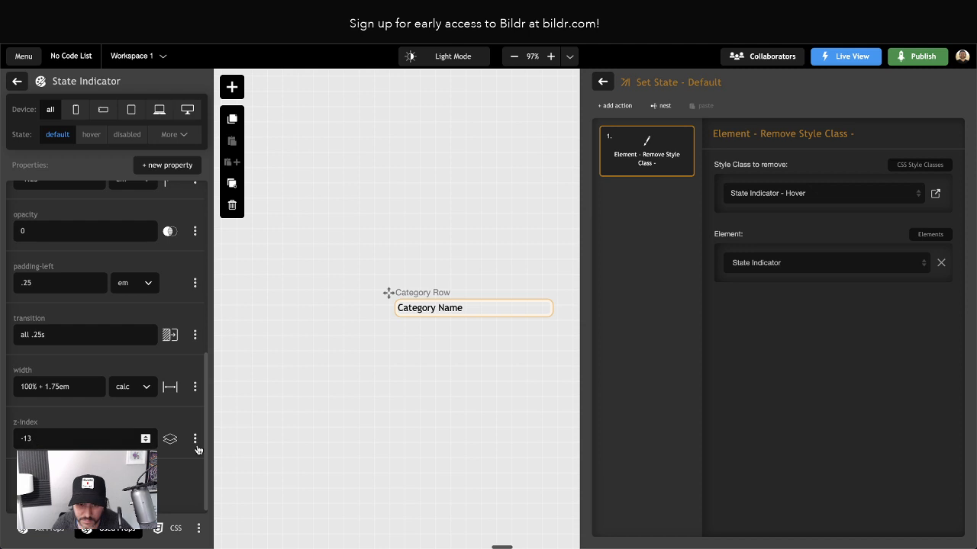
pyautogui.scroll(1, 111, 281)
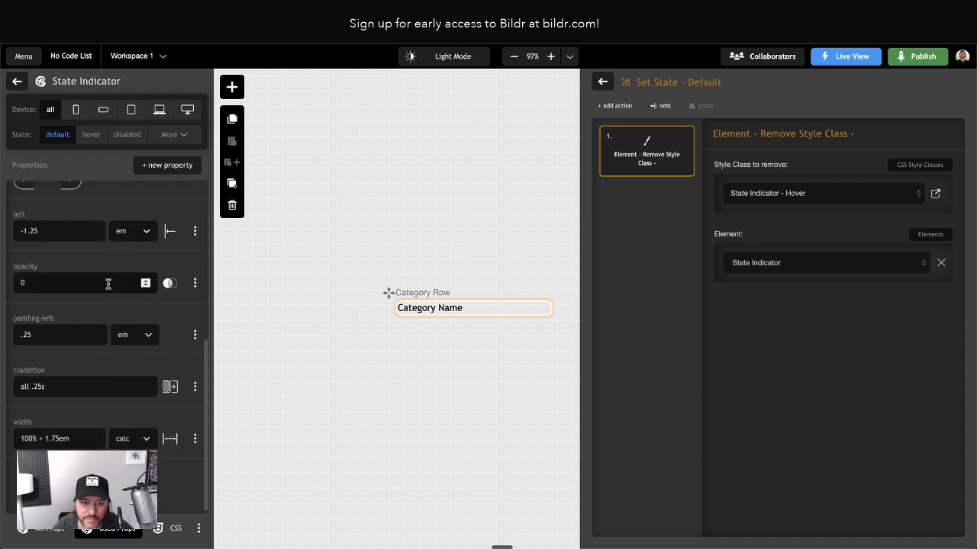
pyautogui.click(153, 10)
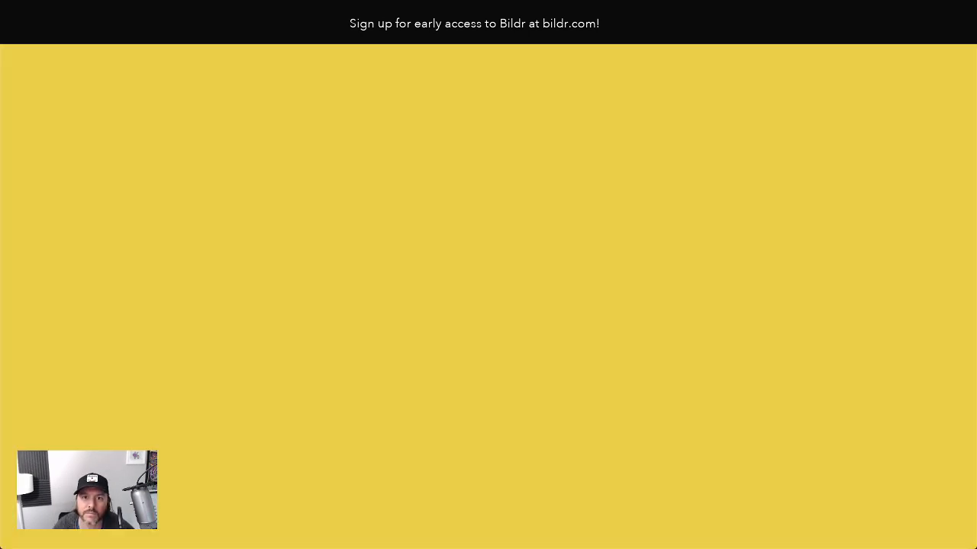
# Reload the live page and inspect the APIs category element
pyautogui.press('super+r')
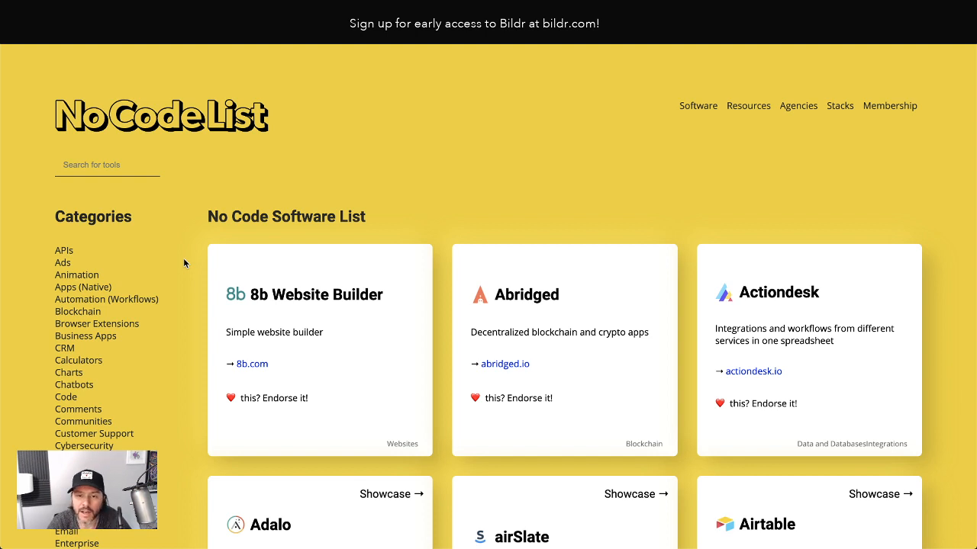
pyautogui.rightClick(68, 250)
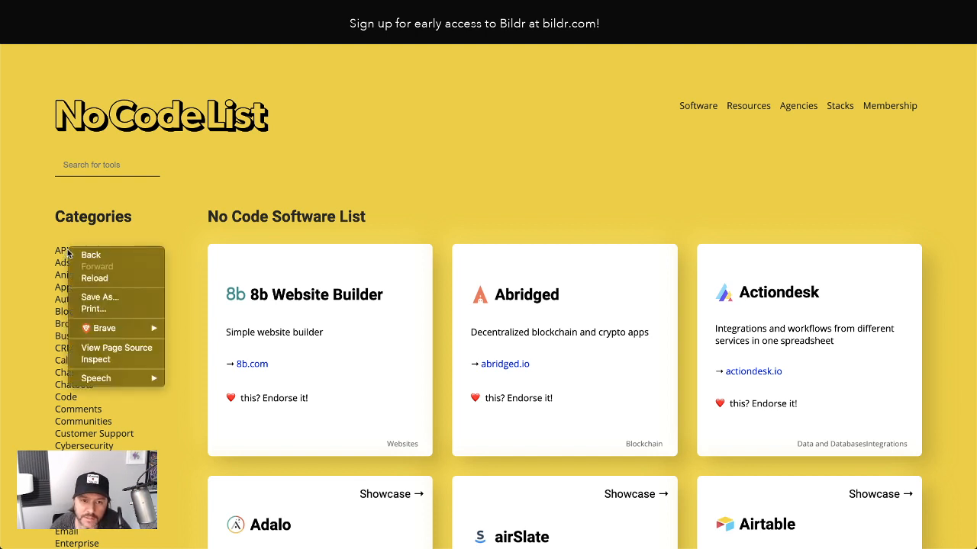
pyautogui.click(120, 361)
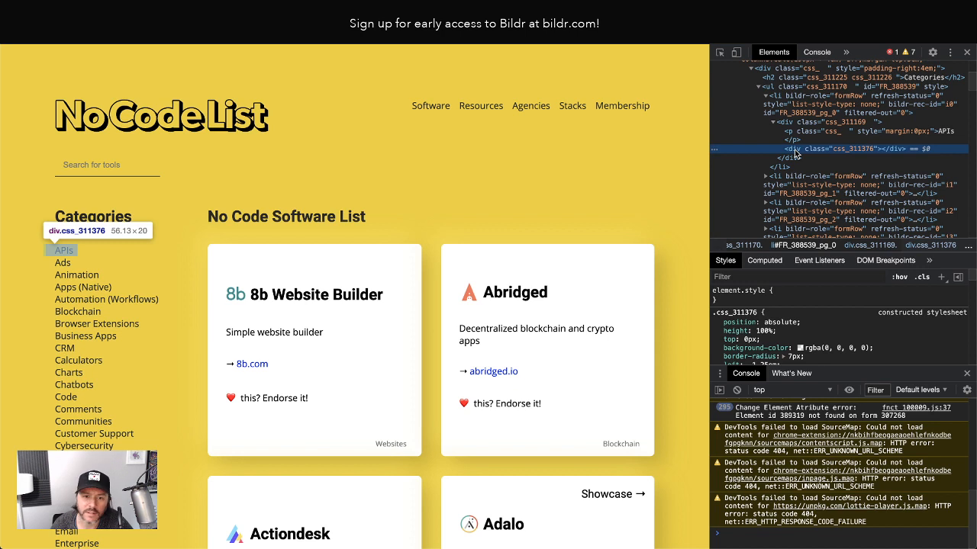
pyautogui.scroll(-2, 845, 356)
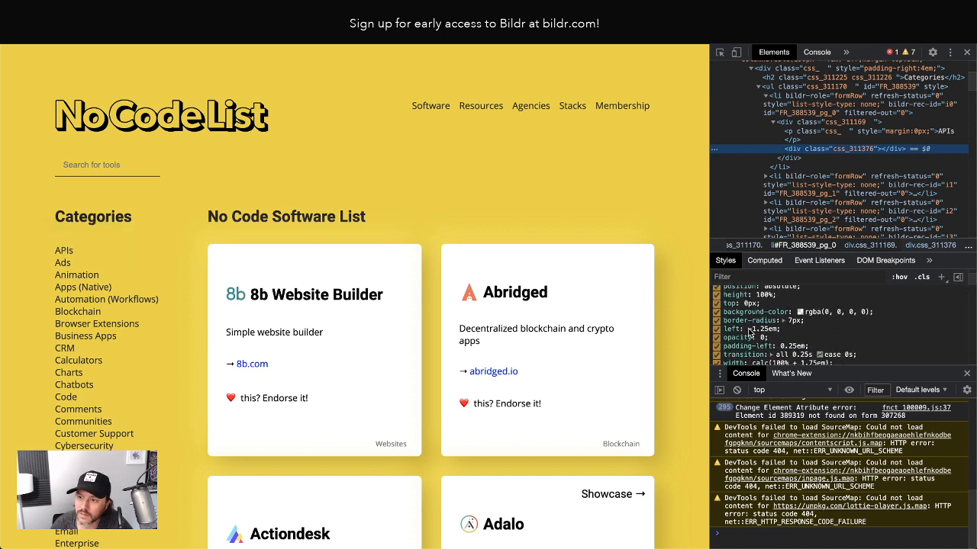
# Try the APIs indicator with left 0 and width 100% in DevTools Styles
pyautogui.click(716, 328)
pyautogui.click(715, 328)
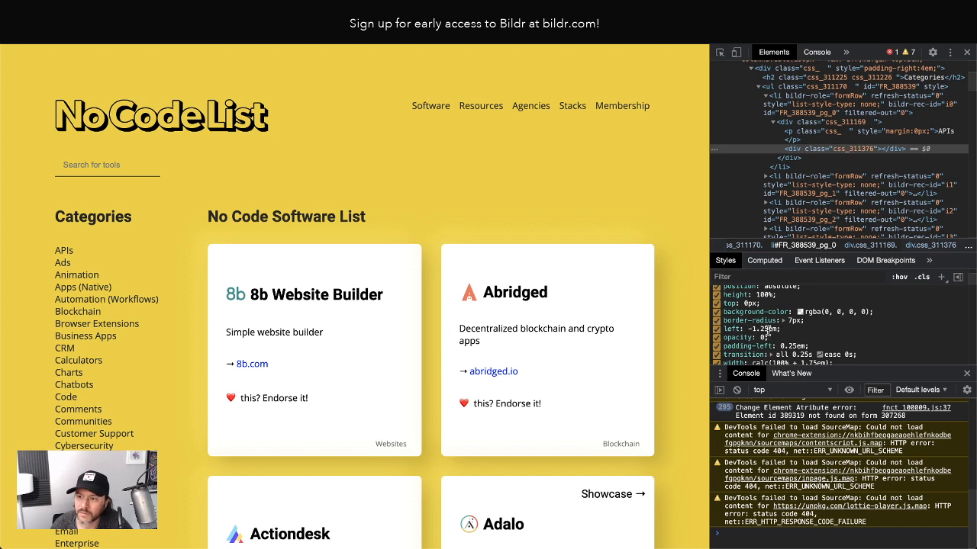
pyautogui.write('0')
pyautogui.press('Return')
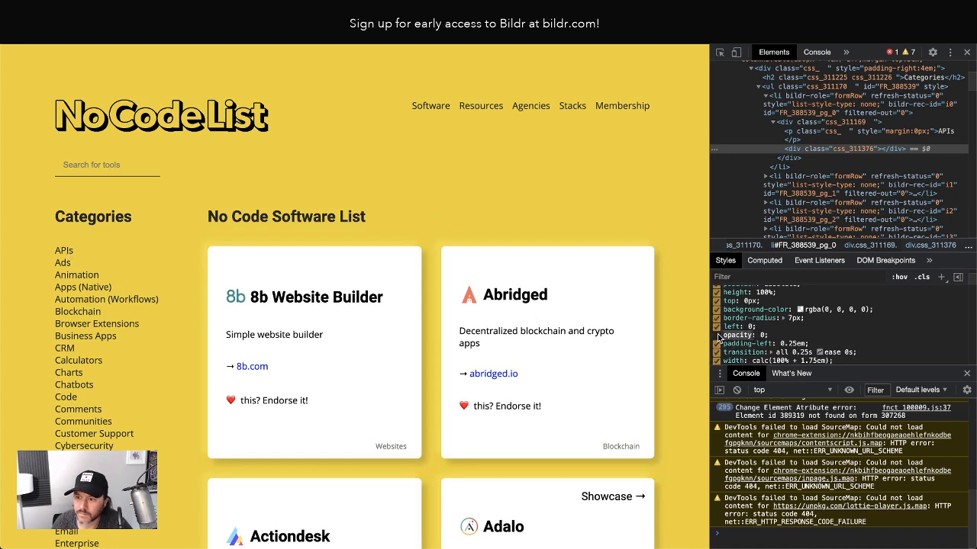
pyautogui.hotkey('shift', 'Tab')
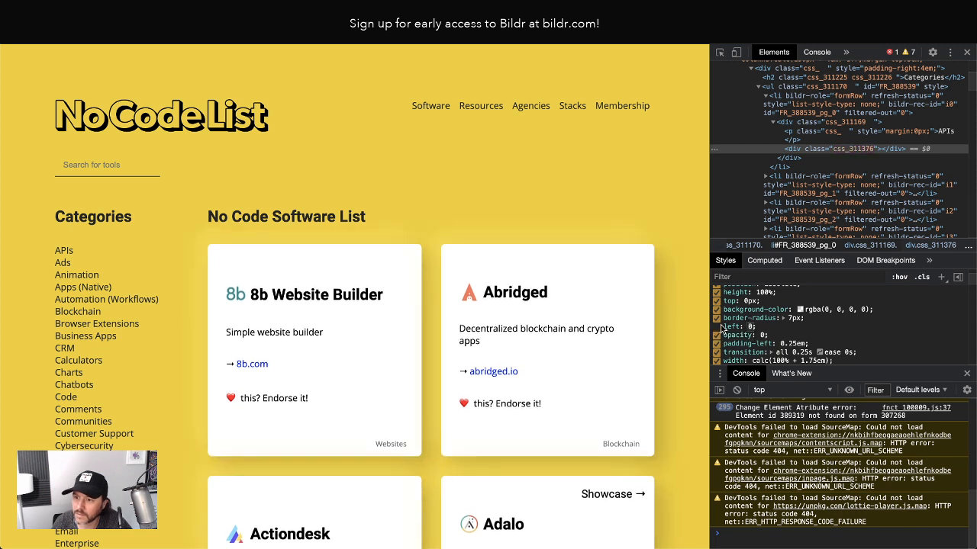
pyautogui.scroll(-2, 763, 329)
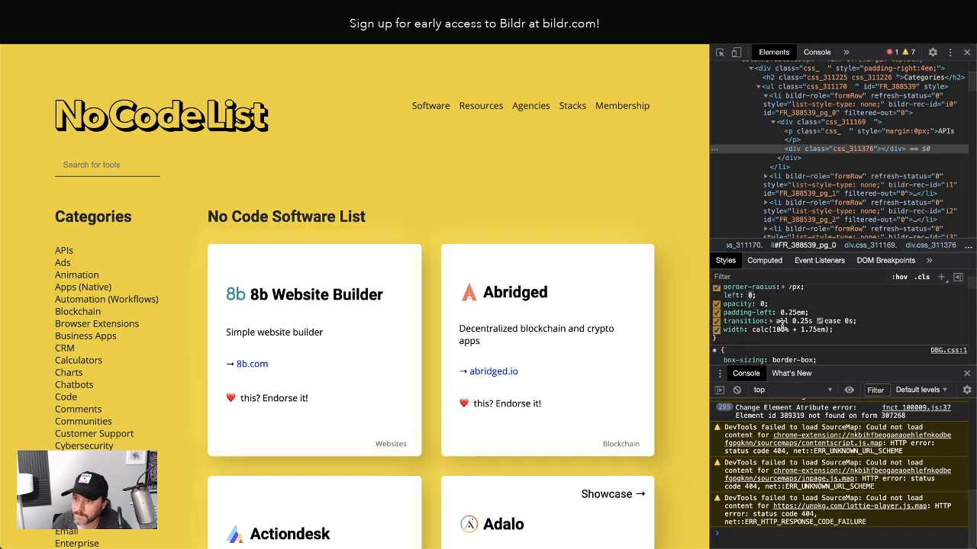
pyautogui.click(777, 328)
pyautogui.write('100%')
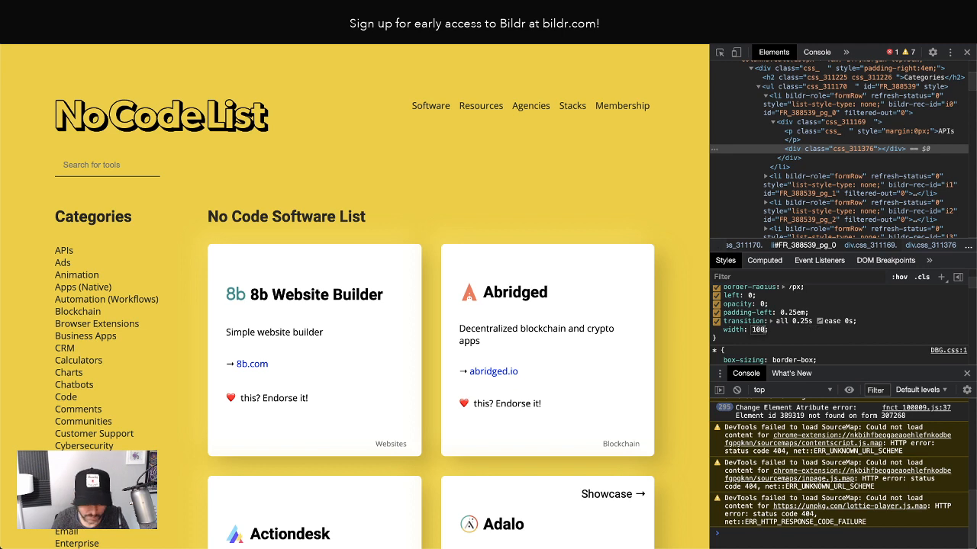
pyautogui.press('Return')
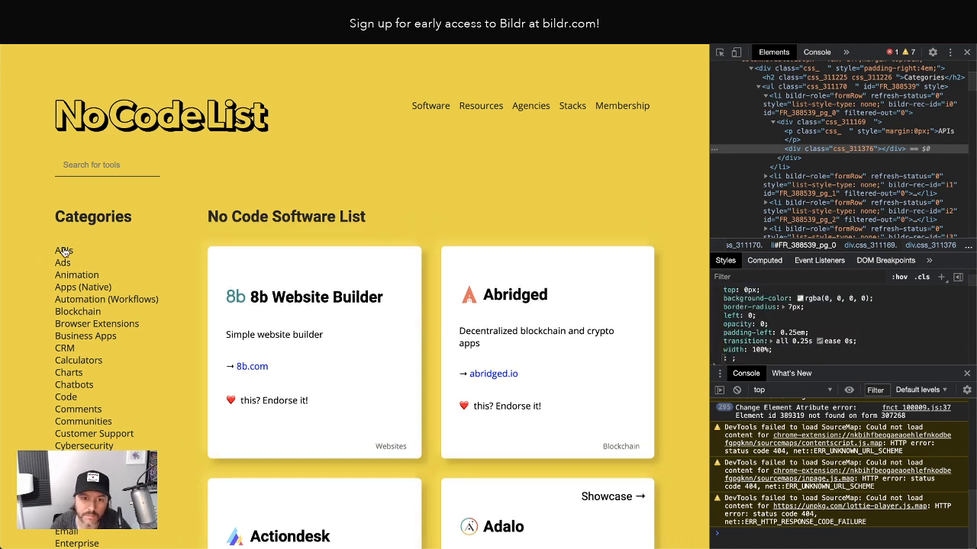
pyautogui.click(99, 246)
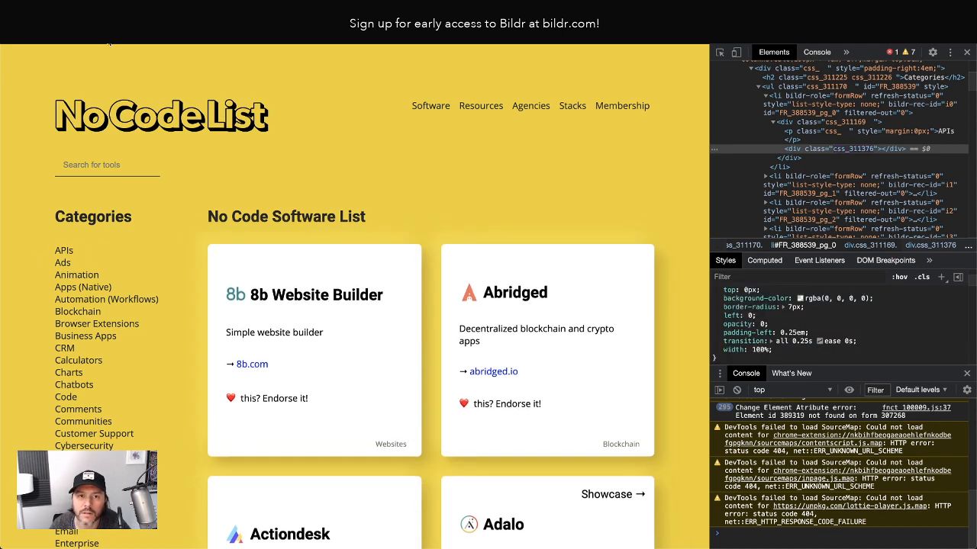
pyautogui.hotkey('ctrl', 'Tab')
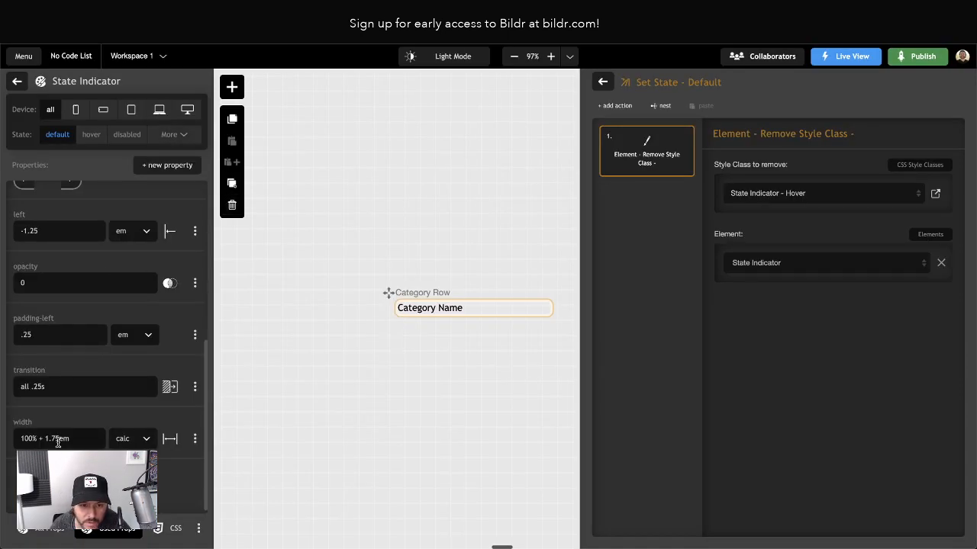
pyautogui.scroll(1, 61, 402)
pyautogui.scroll(-1, 60, 398)
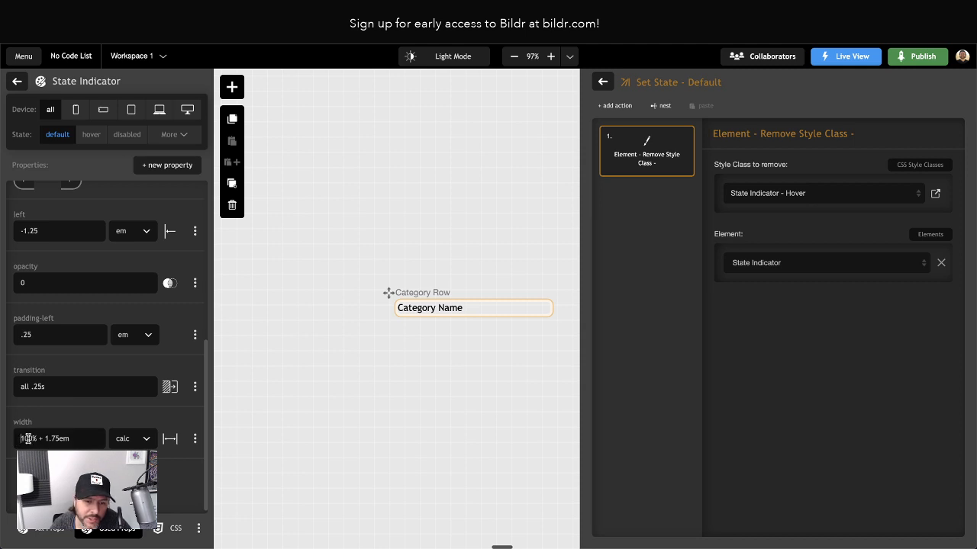
pyautogui.moveTo(22, 439); pyautogui.dragTo(79, 438)
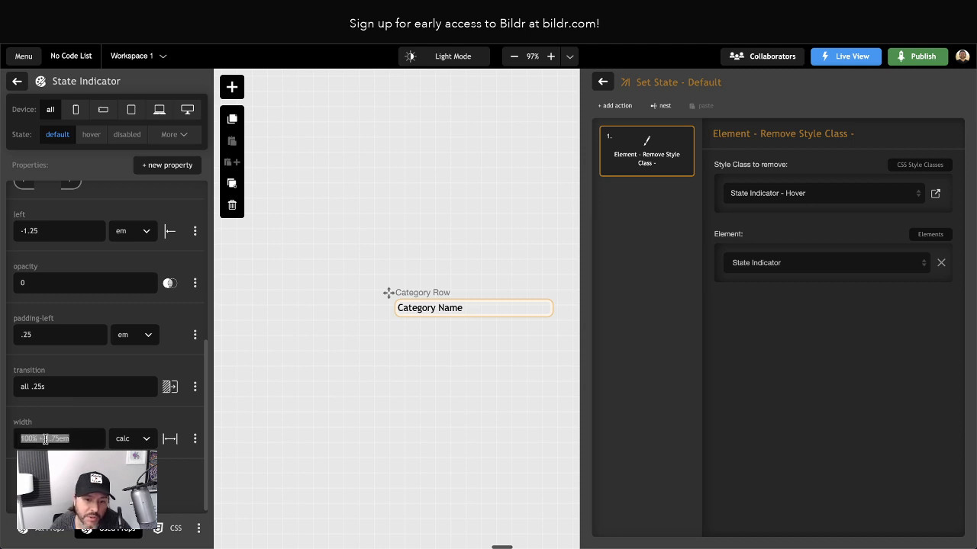
pyautogui.click(81, 438)
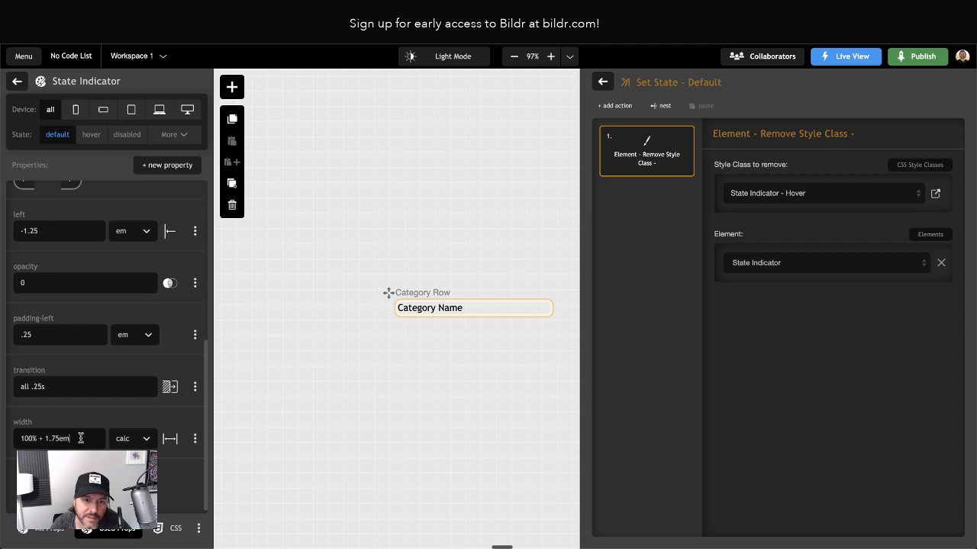
pyautogui.scroll(1, 82, 438)
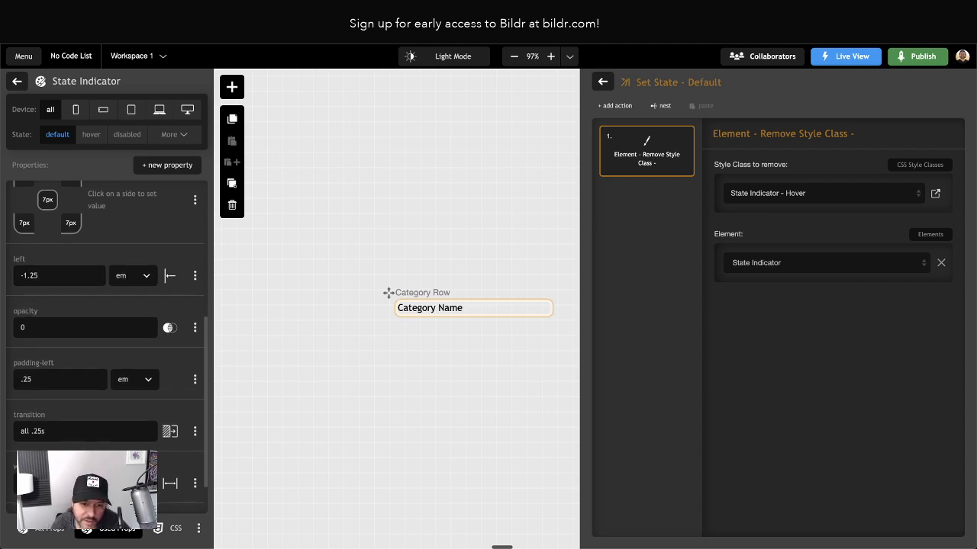
pyautogui.scroll(-1, 28, 442)
pyautogui.moveTo(22, 438); pyautogui.dragTo(74, 437)
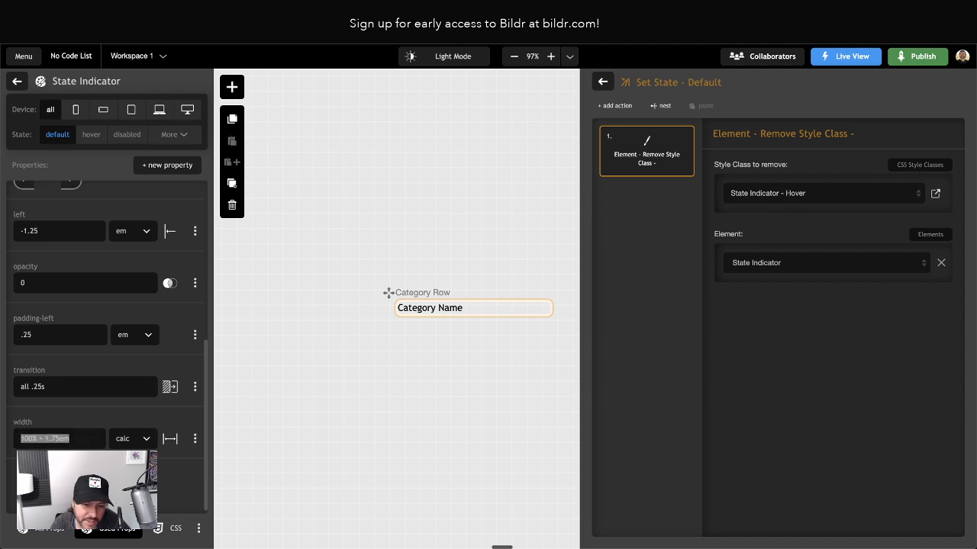
pyautogui.click(45, 440)
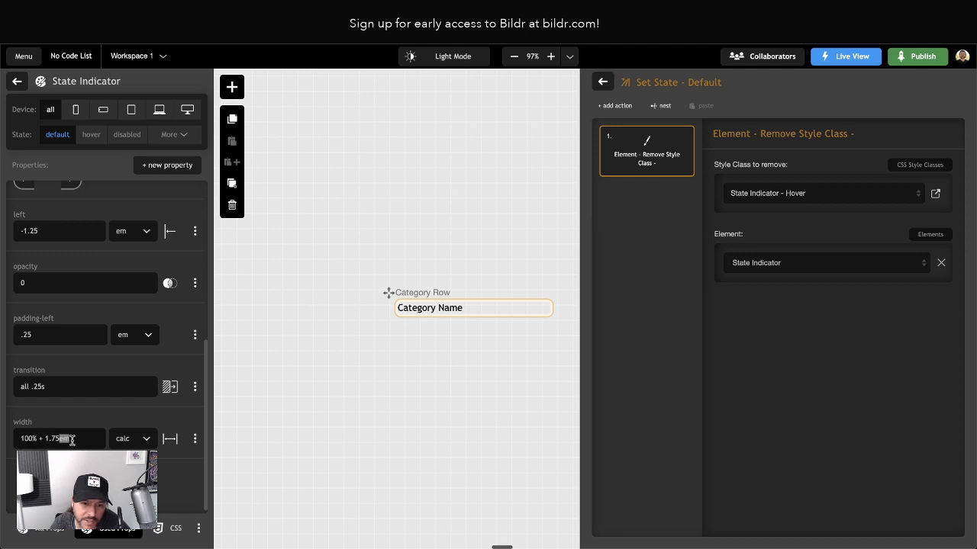
pyautogui.scroll(3, 92, 261)
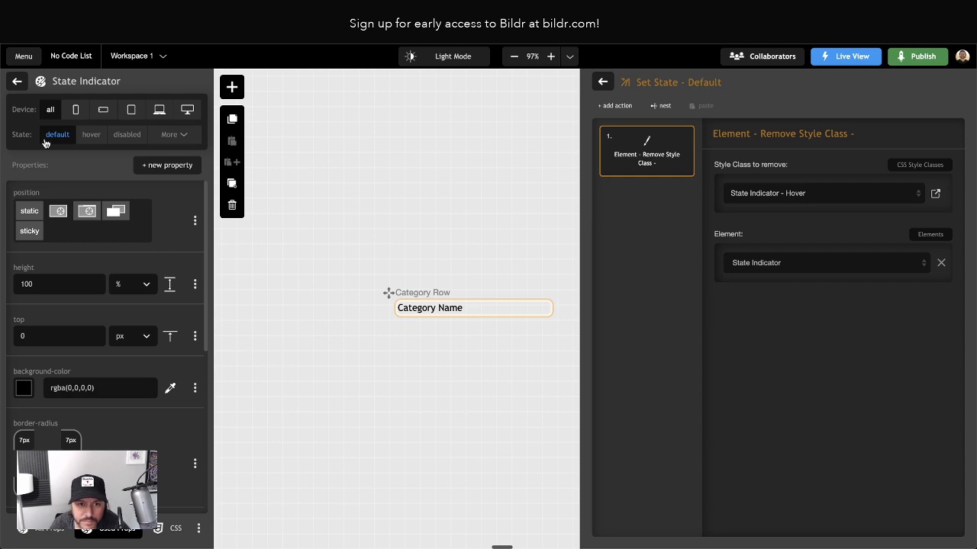
# Apply the State Indicator - Hover utility class to the State Indicator
pyautogui.click(17, 81)
pyautogui.click(52, 218)
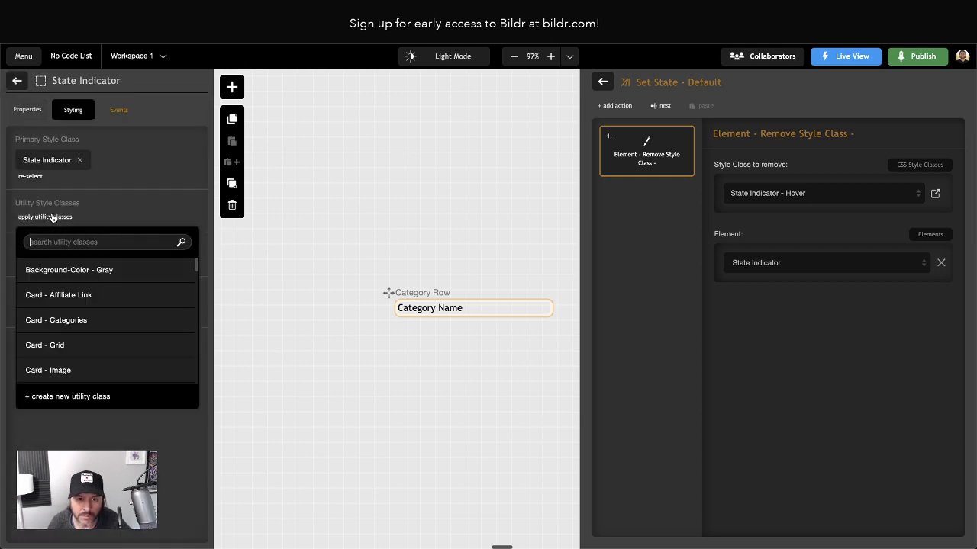
pyautogui.write('state')
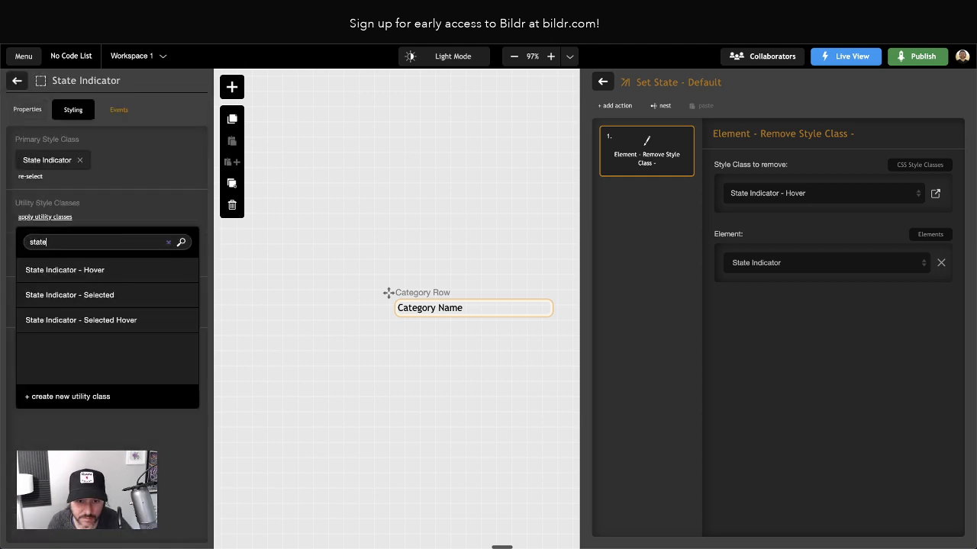
pyautogui.click(90, 272)
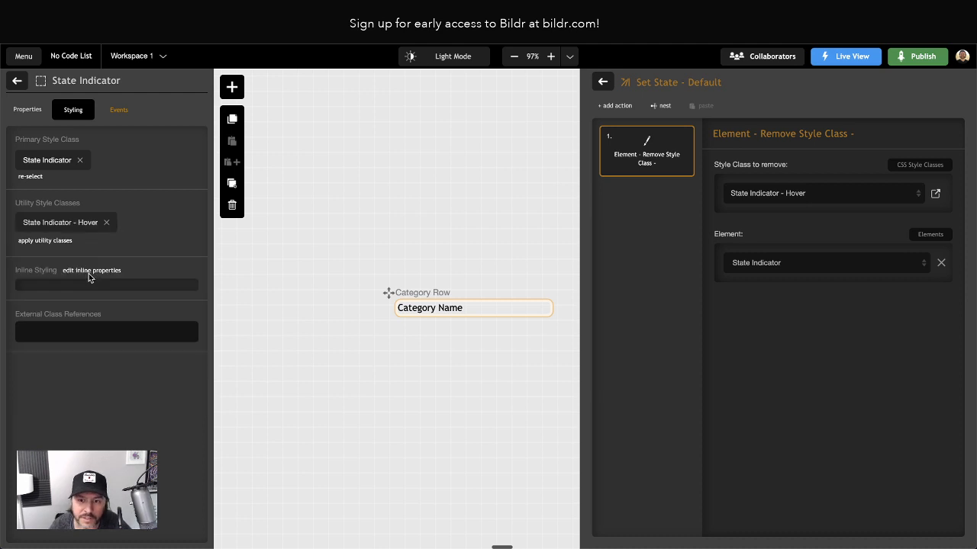
pyautogui.click(488, 360)
pyautogui.click(449, 315)
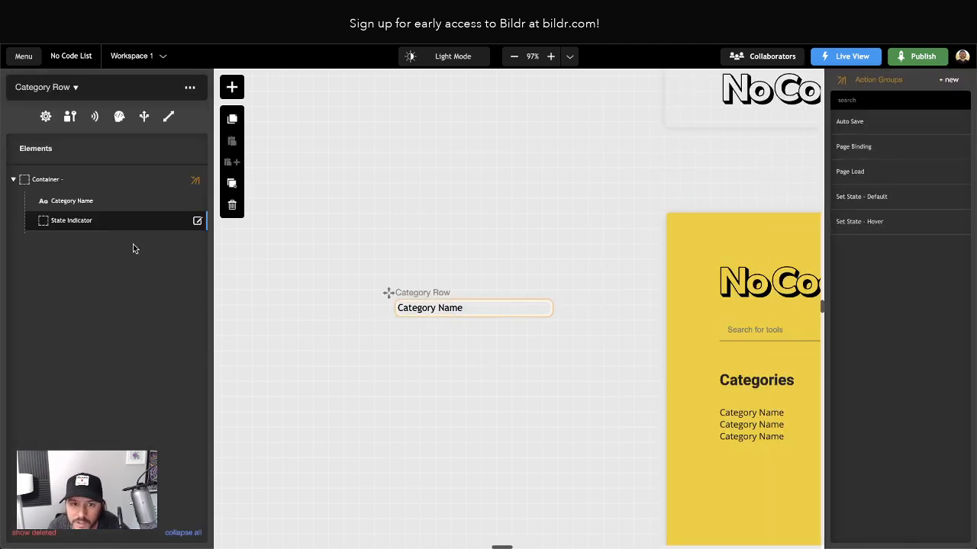
pyautogui.click(67, 221)
# Review the styles of the State Indicator - Hover and State Indicator classes
pyautogui.click(61, 221)
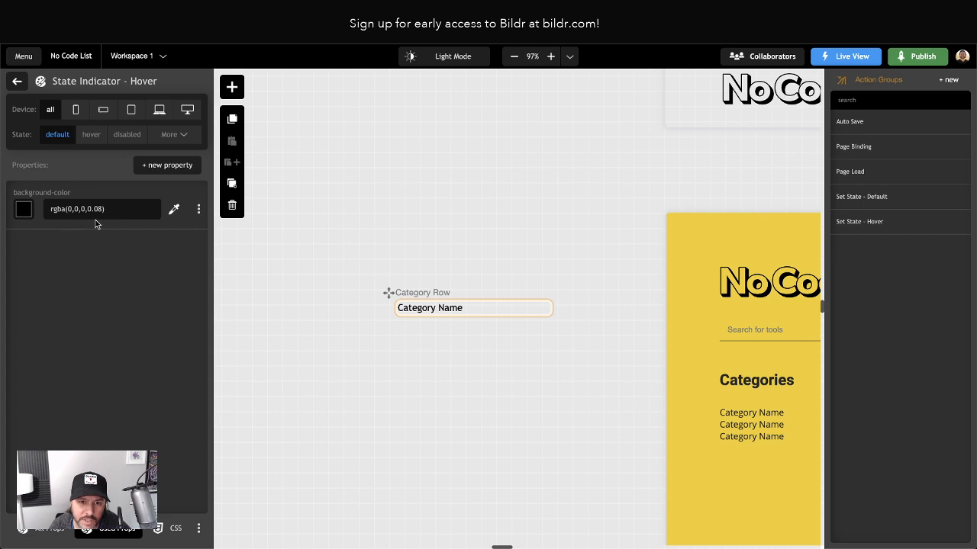
pyautogui.click(16, 81)
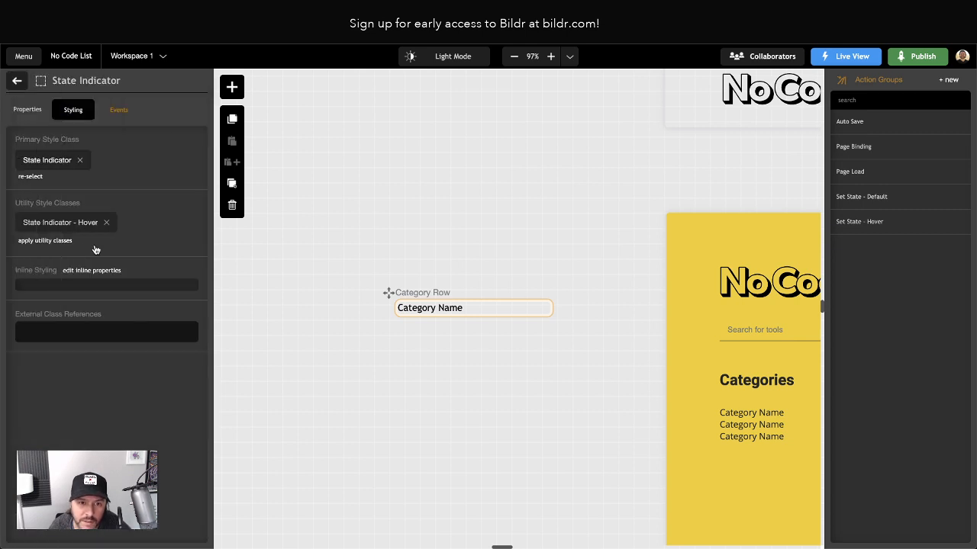
pyautogui.click(47, 161)
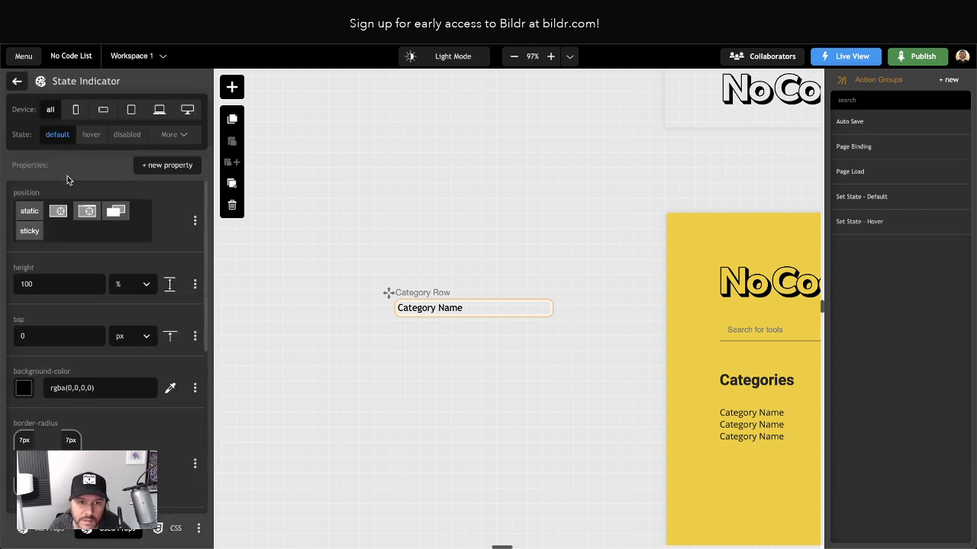
pyautogui.scroll(-3, 90, 263)
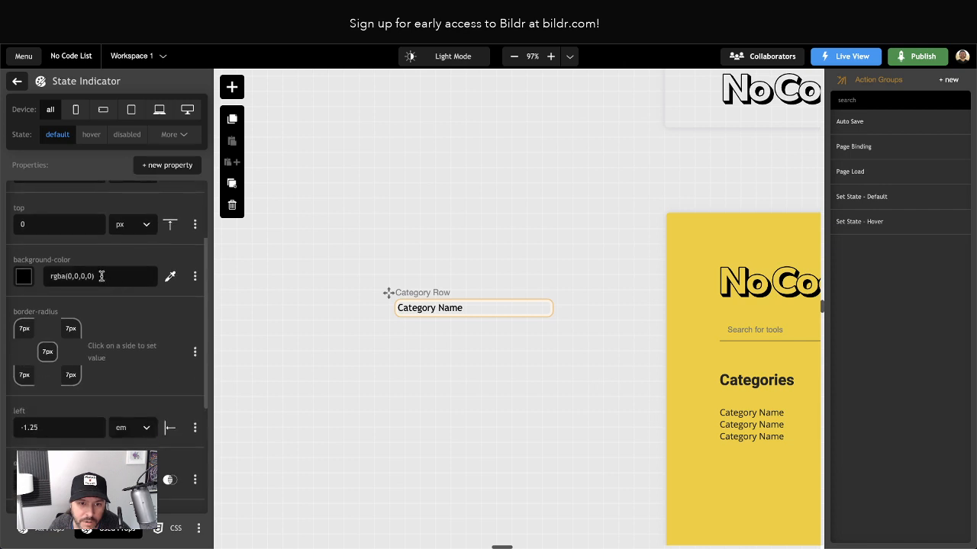
pyautogui.scroll(-4, 103, 275)
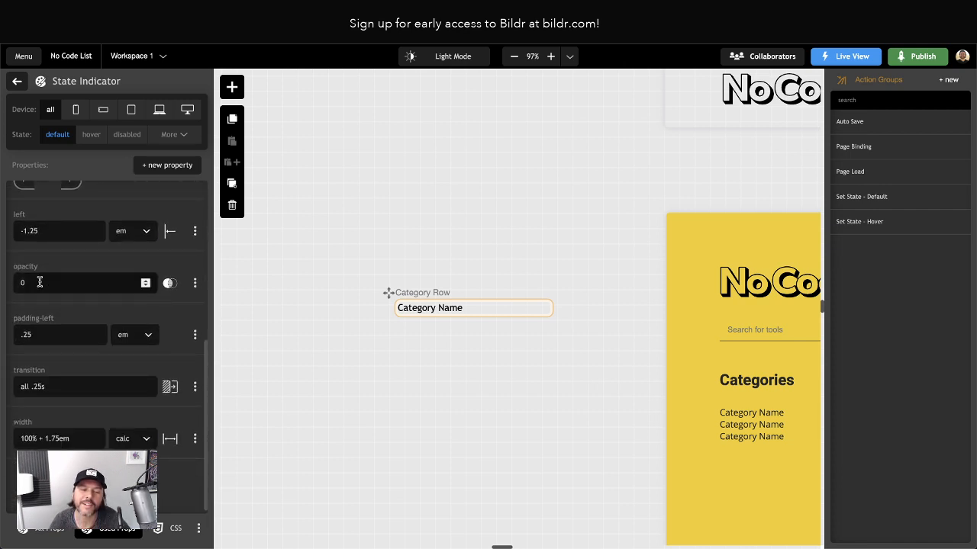
# Add opacity 1 to the State Indicator - Hover class
pyautogui.click(16, 81)
pyautogui.click(61, 223)
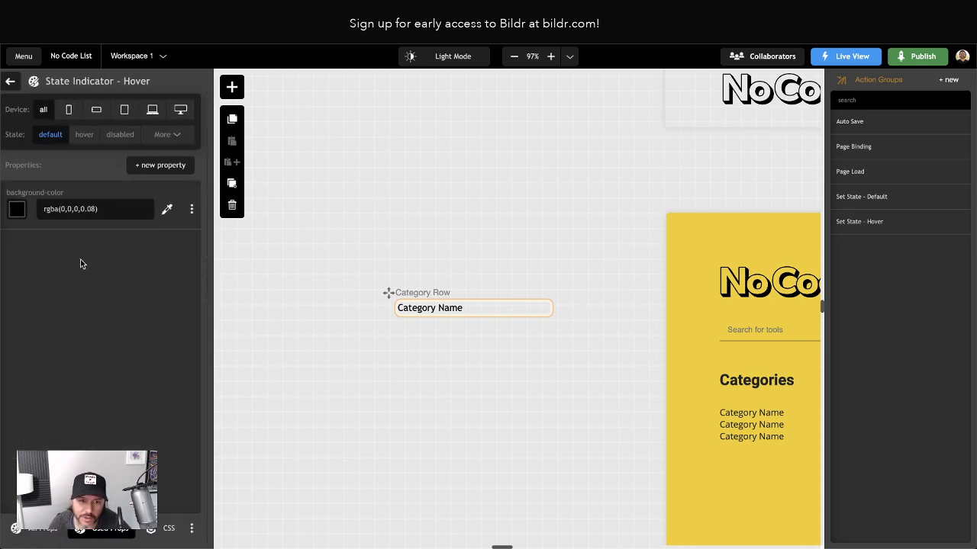
pyautogui.click(169, 165)
pyautogui.write('opaci')
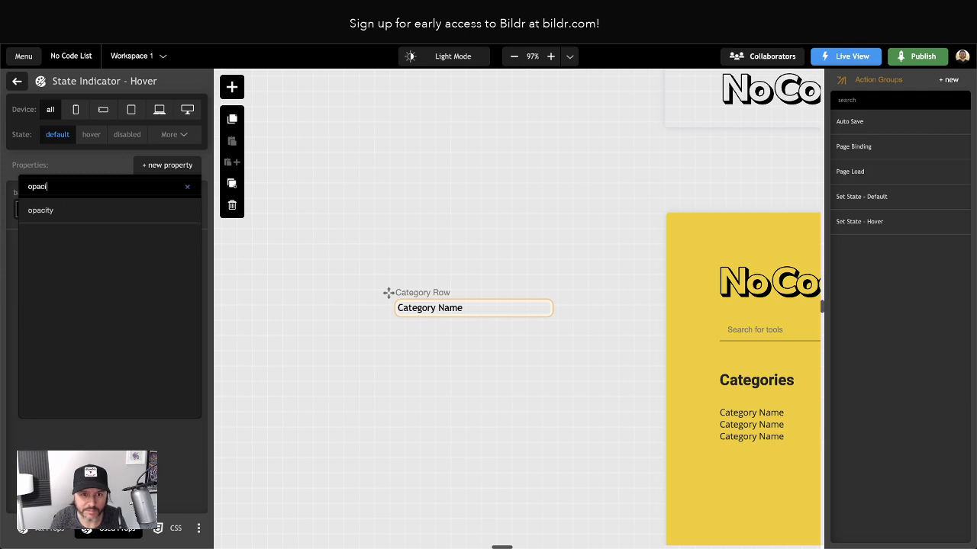
pyautogui.click(85, 214)
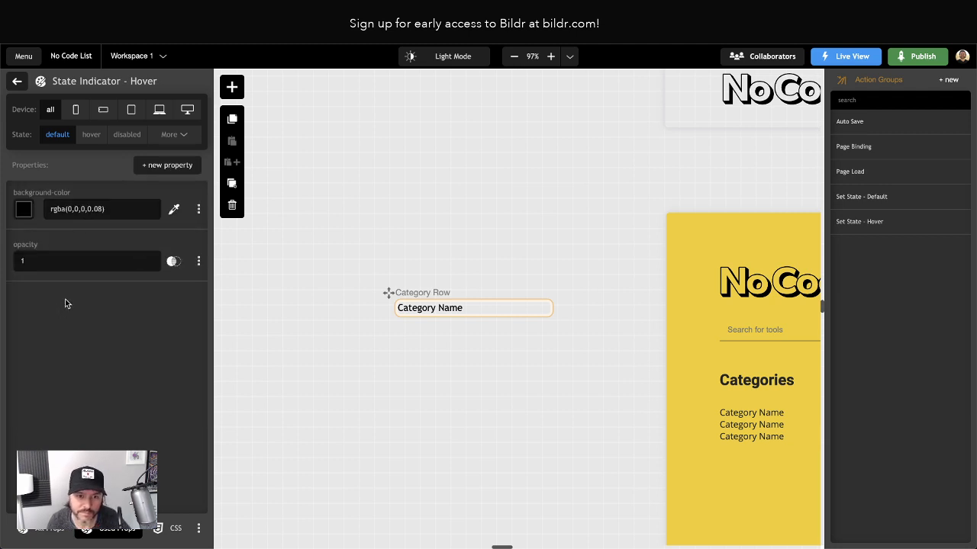
pyautogui.click(17, 81)
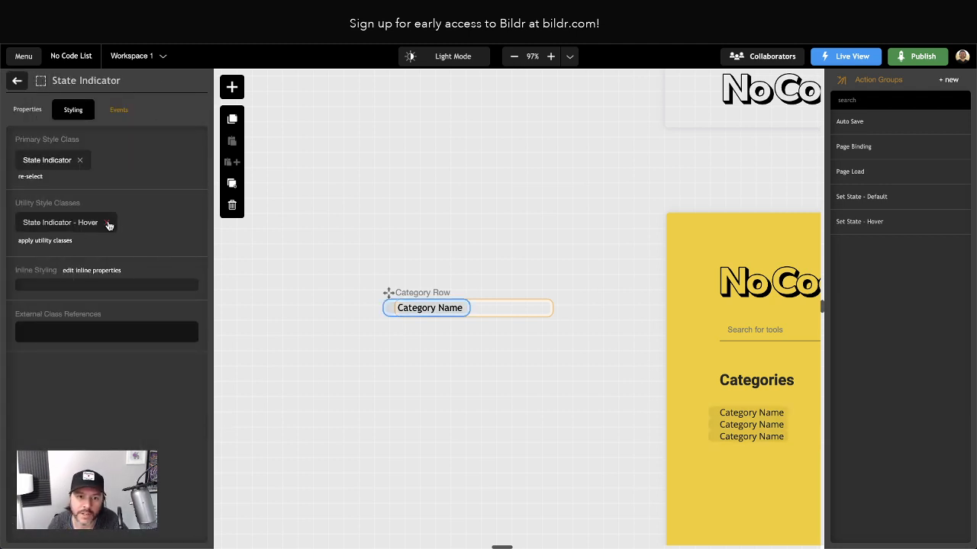
pyautogui.click(229, 11)
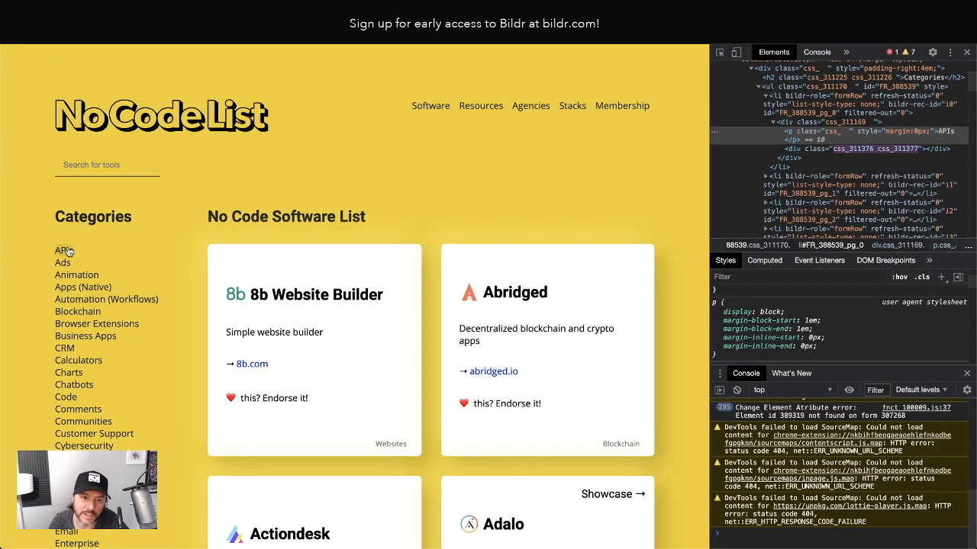
# Inspect the Browser Extensions category element, reload the live page, and close DevTools
pyautogui.rightClick(74, 328)
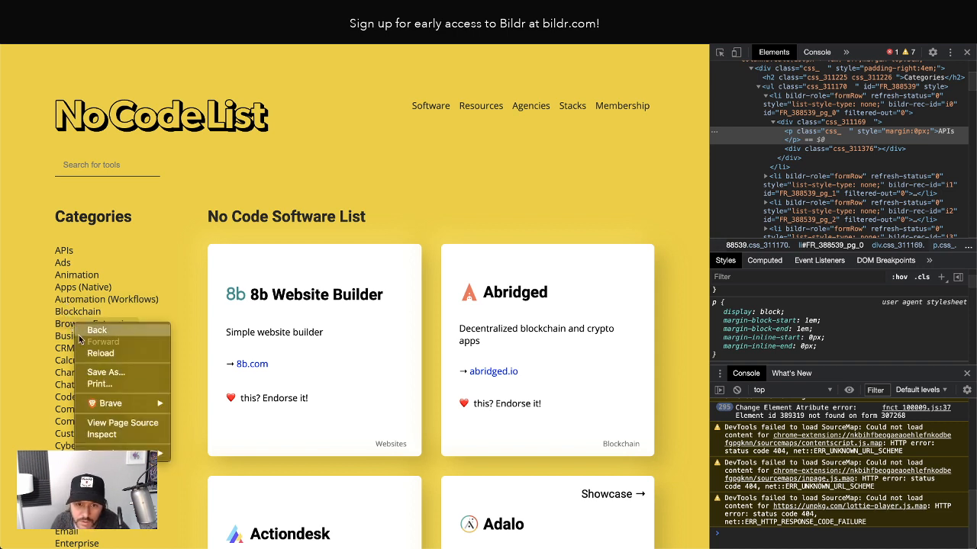
pyautogui.click(100, 434)
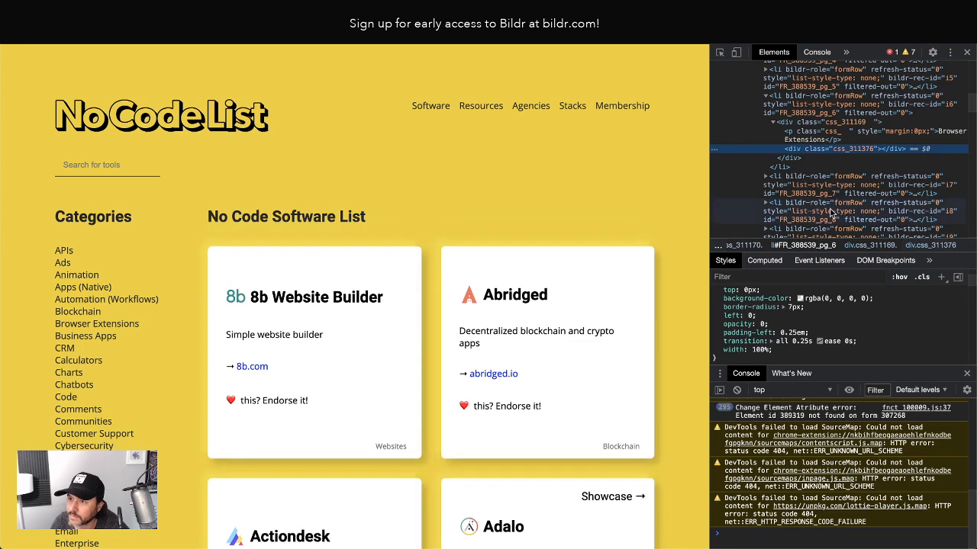
pyautogui.press('super+r')
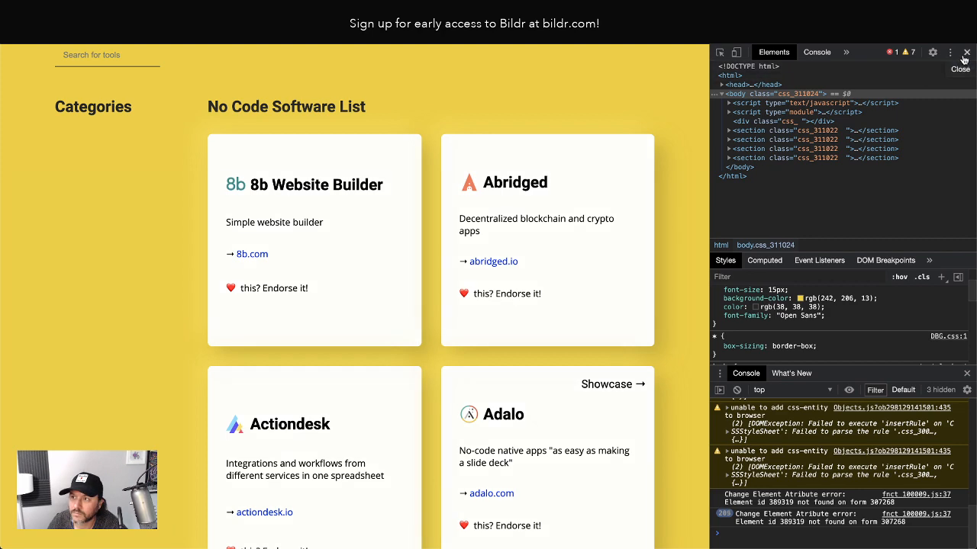
pyautogui.click(967, 54)
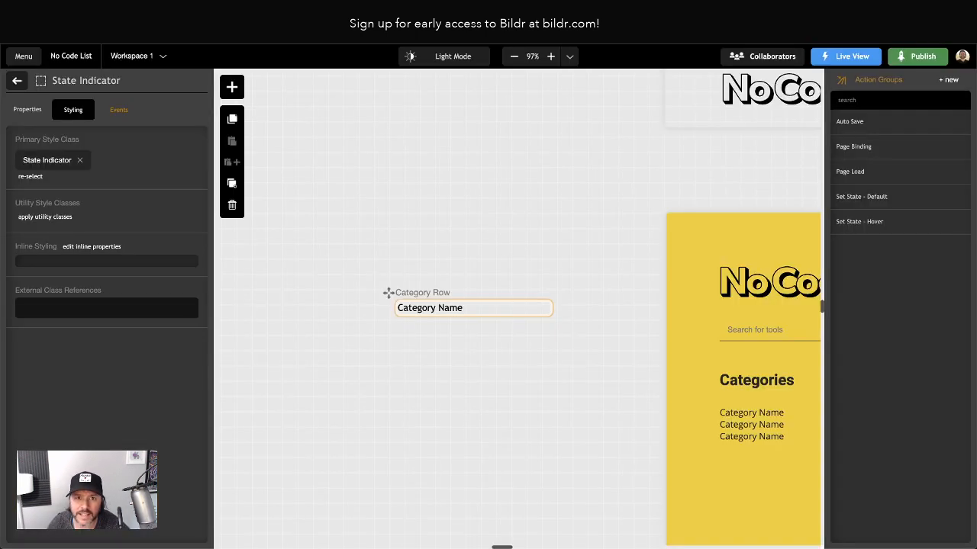
pyautogui.click(18, 82)
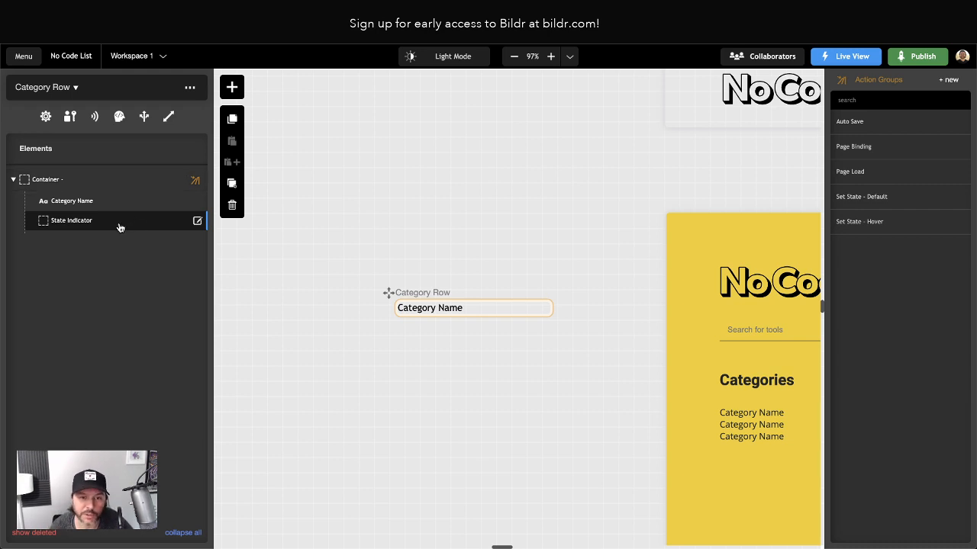
pyautogui.click(69, 221)
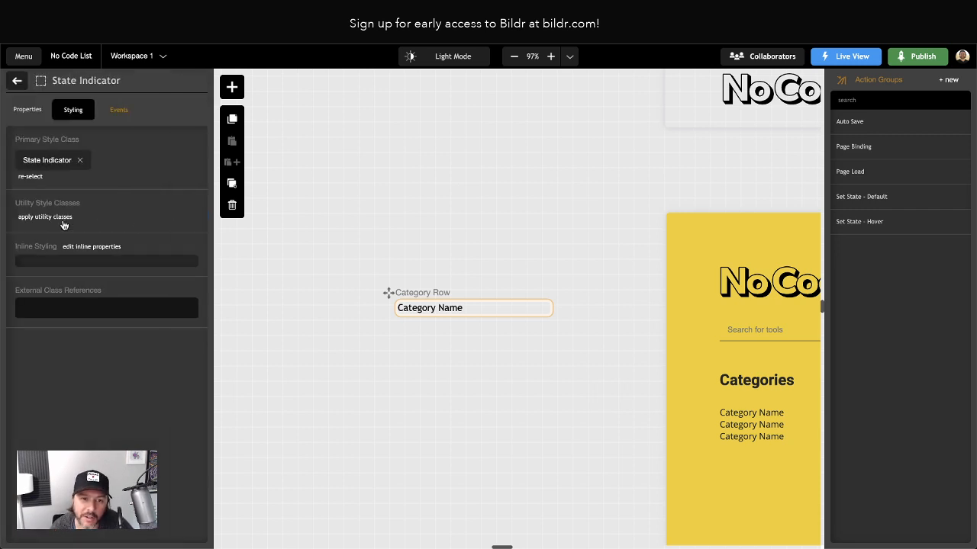
pyautogui.click(17, 84)
# Drop a Text Box into the State Indicator and make it a span displaying '+'
pyautogui.click(232, 87)
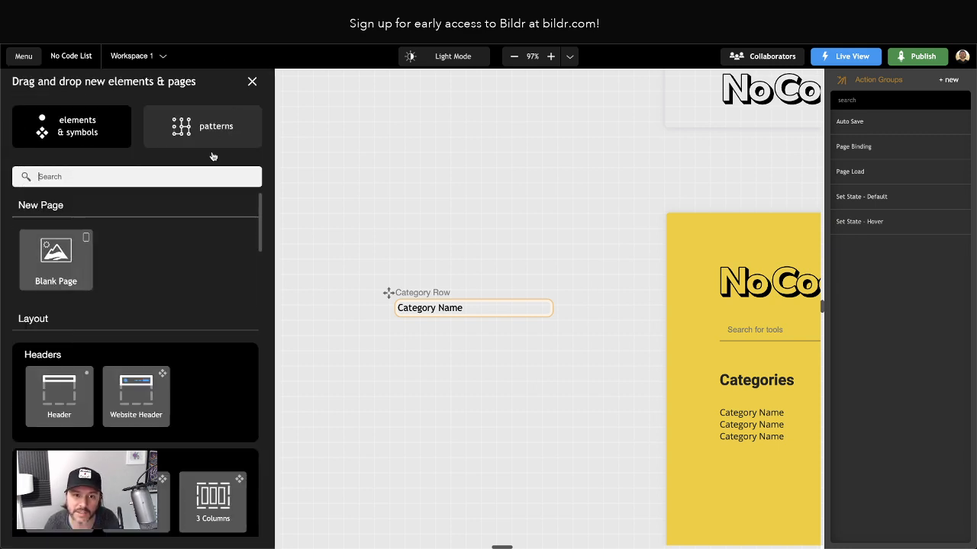
pyautogui.write('text')
pyautogui.scroll(-1, 66, 343)
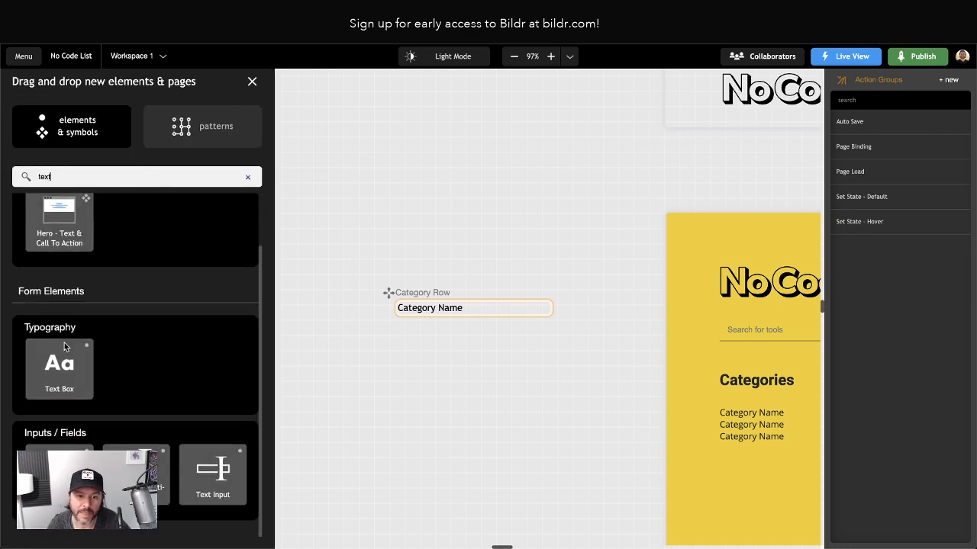
pyautogui.moveTo(65, 347); pyautogui.dragTo(80, 221)
pyautogui.click(87, 244)
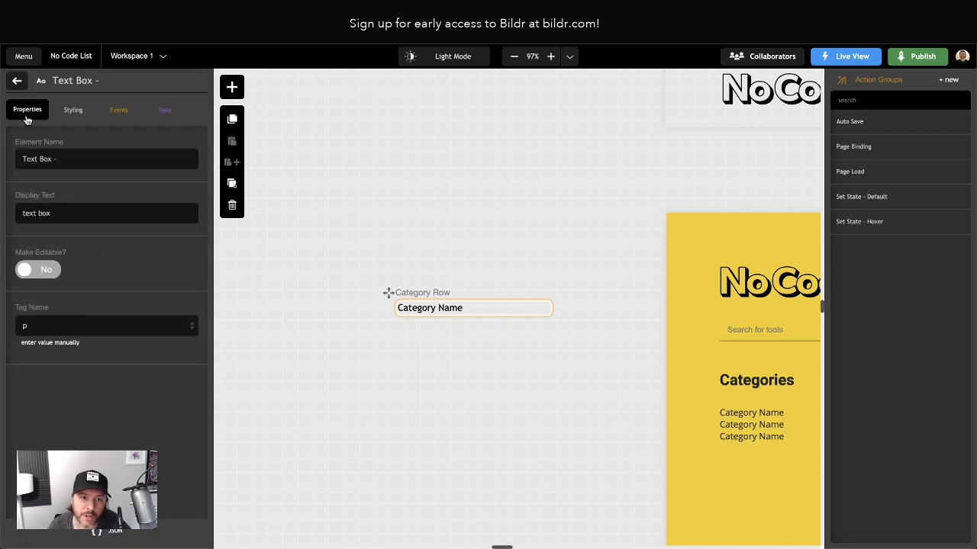
pyautogui.click(44, 328)
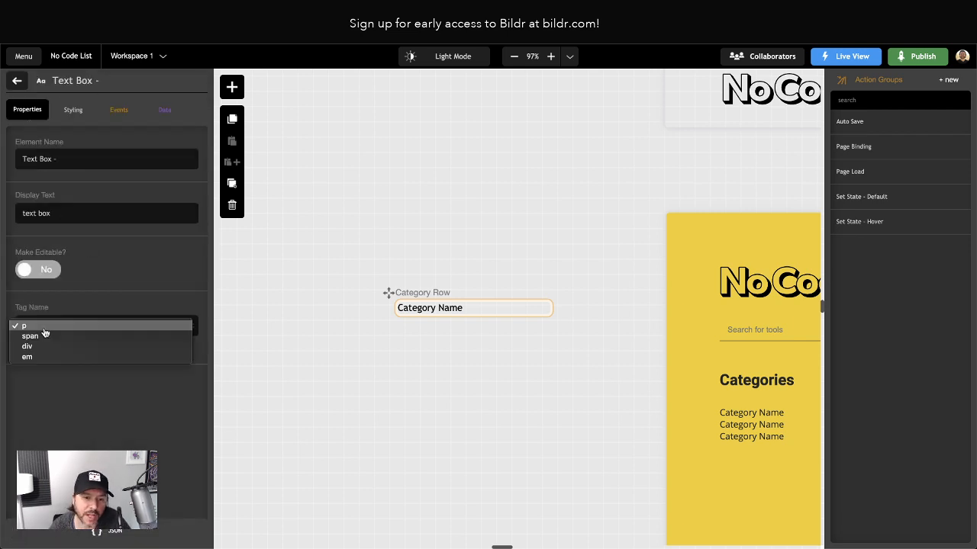
pyautogui.click(43, 336)
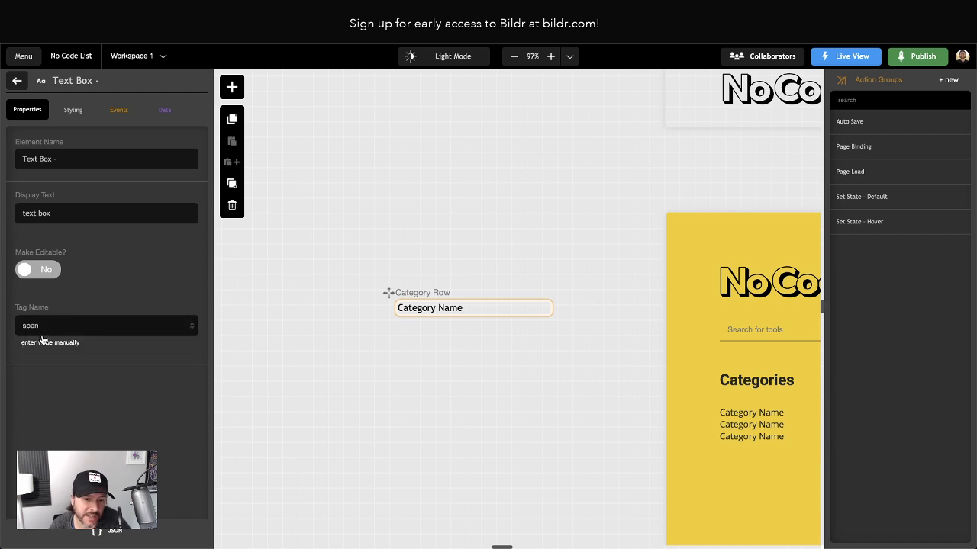
pyautogui.tripleClick(64, 214)
pyautogui.press('BackSpace')
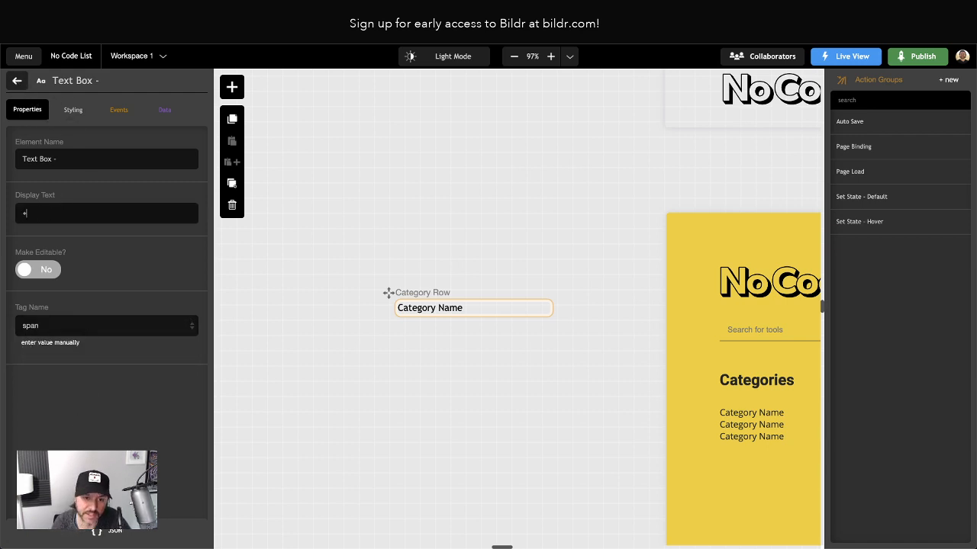
pyautogui.click(103, 416)
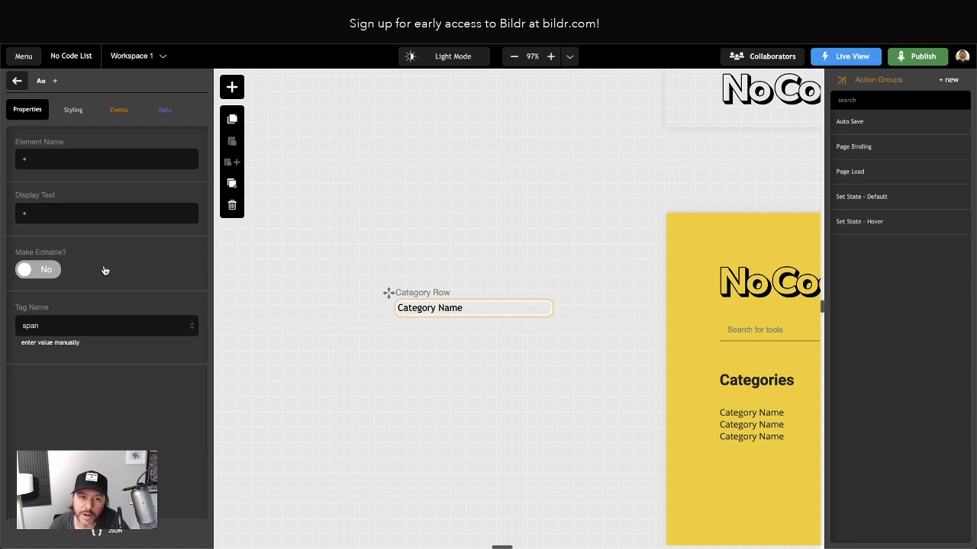
pyautogui.click(17, 80)
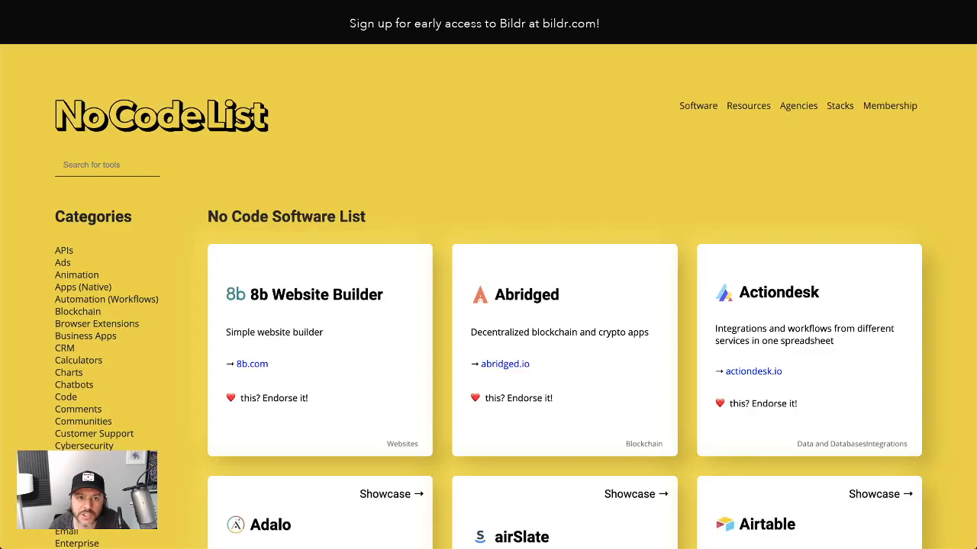
# Reload the live No Code List page to check the categories, then return to Bildr
pyautogui.press('super+r')
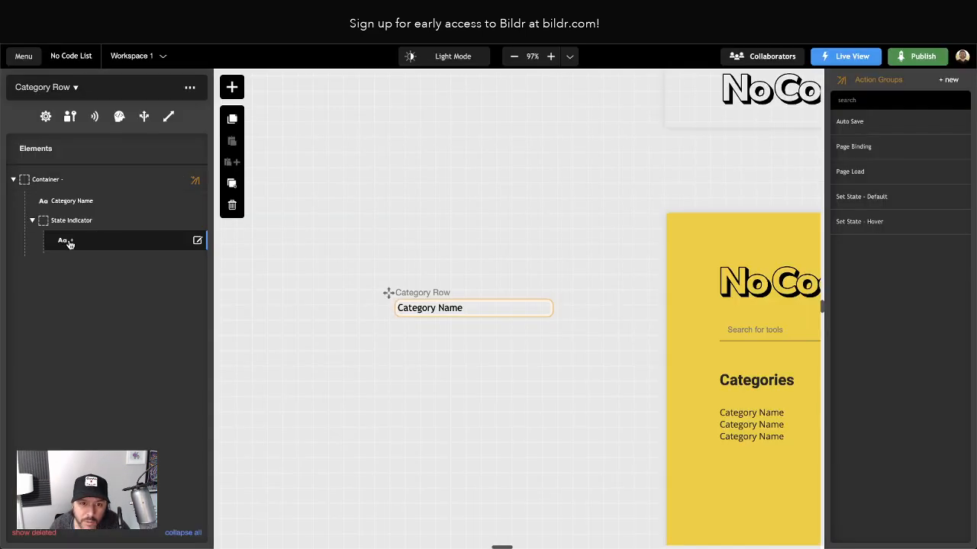
pyautogui.click(69, 240)
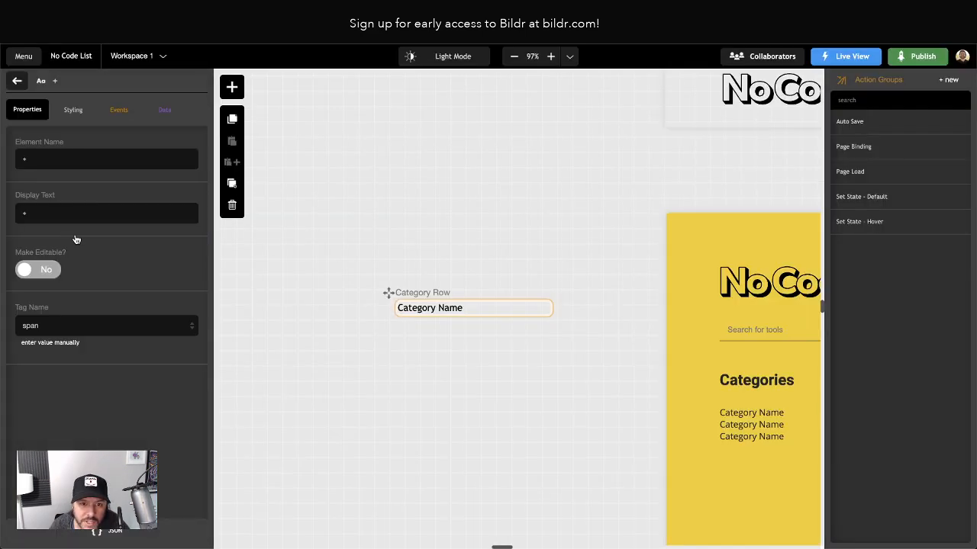
# Remove the Text Box class from the '+' span inside the State Indicator
pyautogui.click(17, 81)
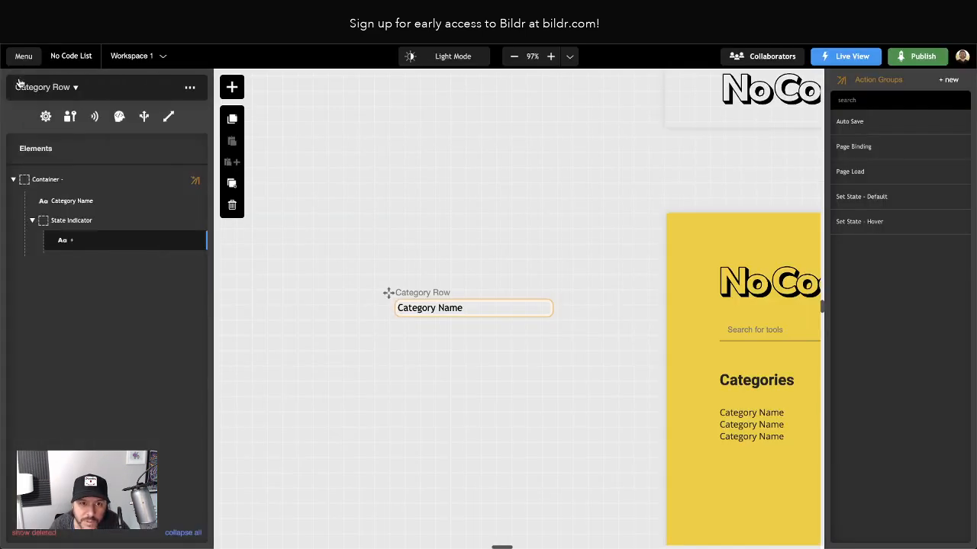
pyautogui.click(64, 203)
pyautogui.click(69, 115)
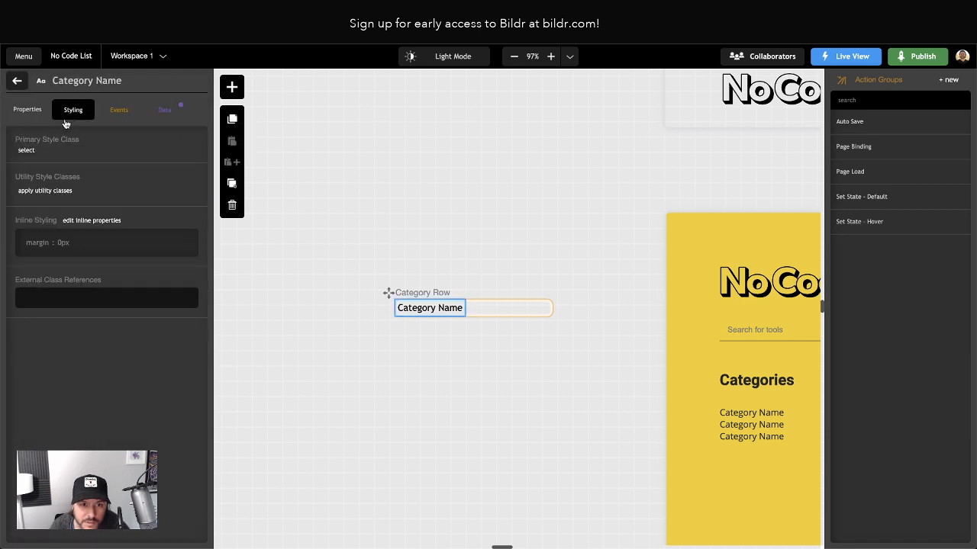
pyautogui.click(17, 80)
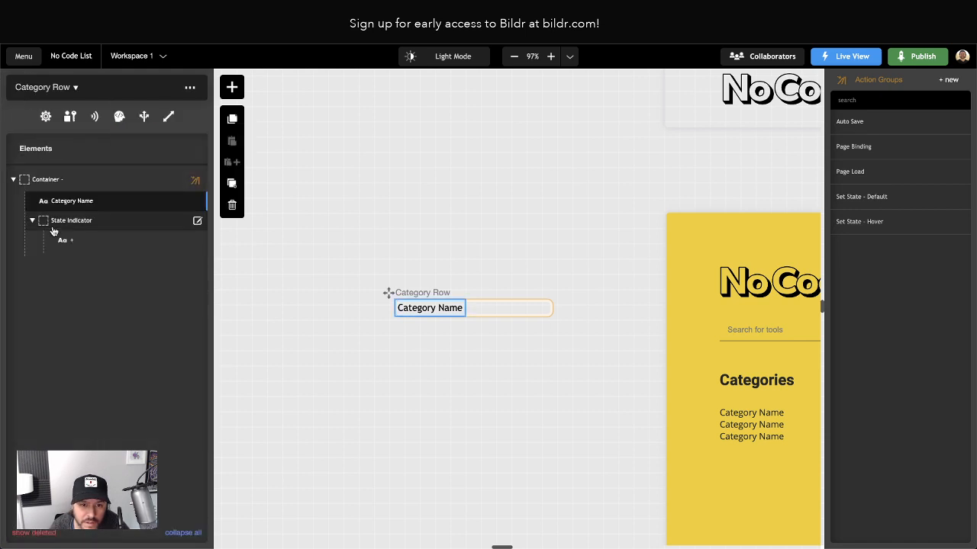
pyautogui.click(65, 242)
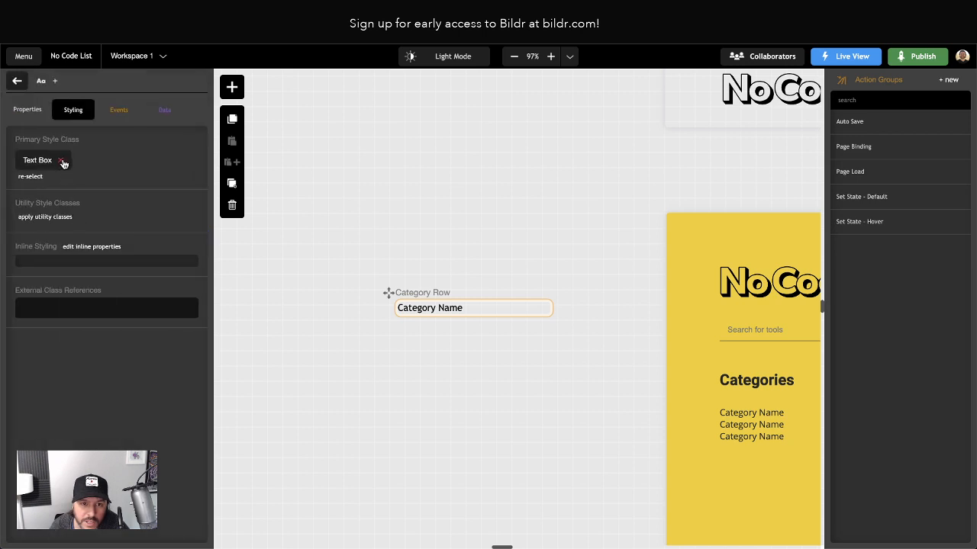
pyautogui.click(63, 162)
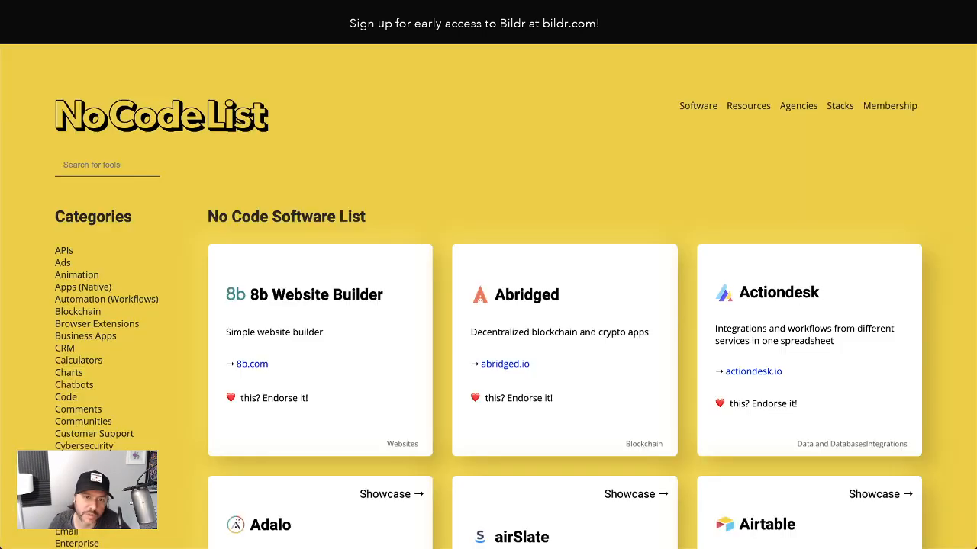
# Refresh the live No Code List site to preview the '+' span change
pyautogui.press('super+r')
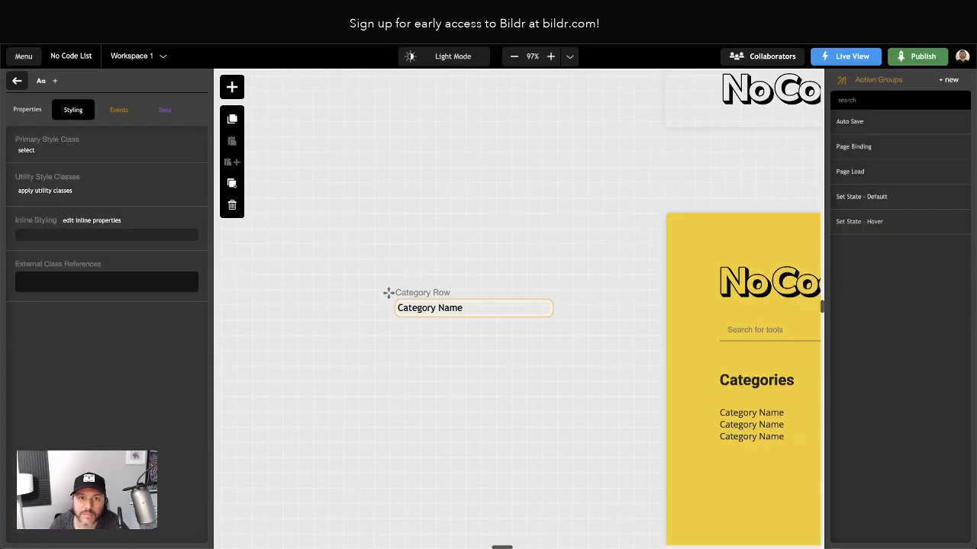
# Change the State Indicator class's padding-left from .25 to .4 em, checking the live site
pyautogui.click(25, 111)
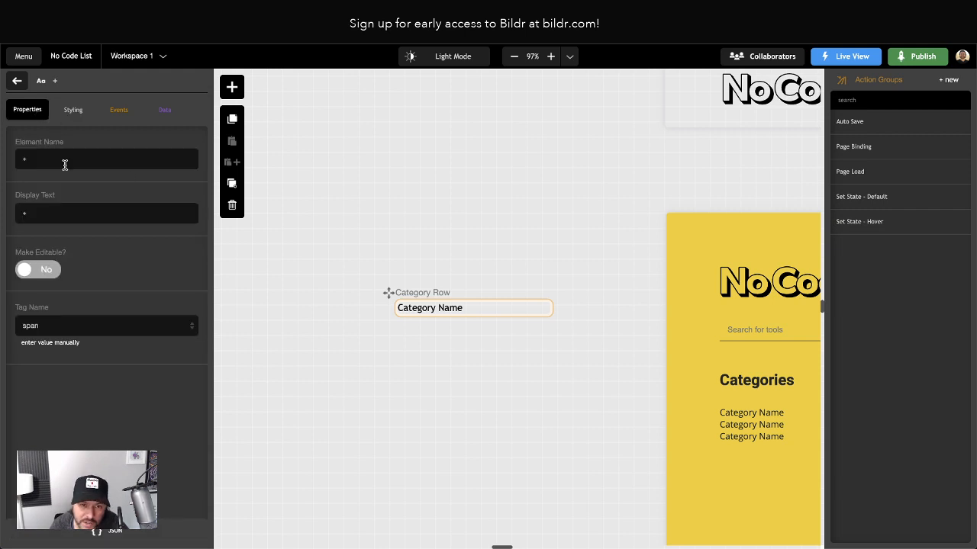
pyautogui.click(17, 80)
pyautogui.click(70, 221)
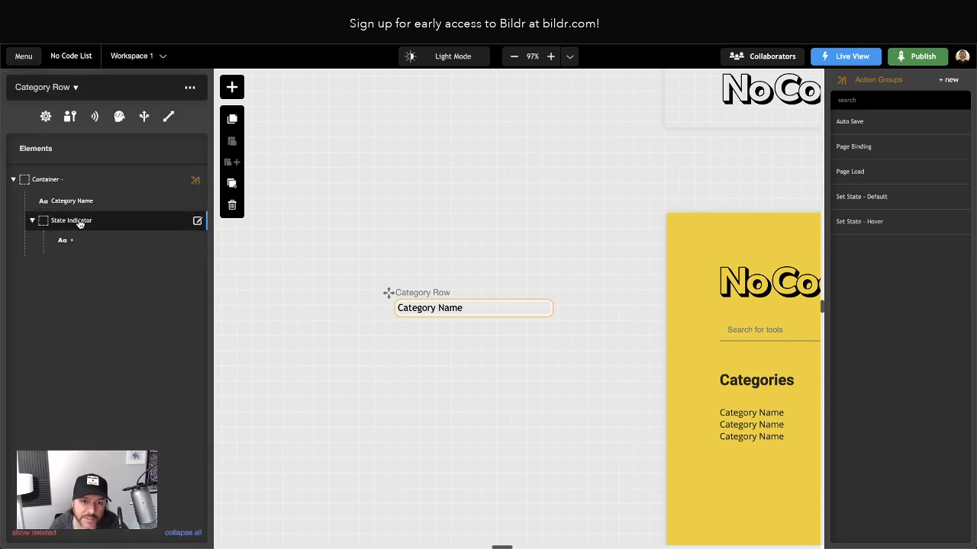
pyautogui.click(70, 111)
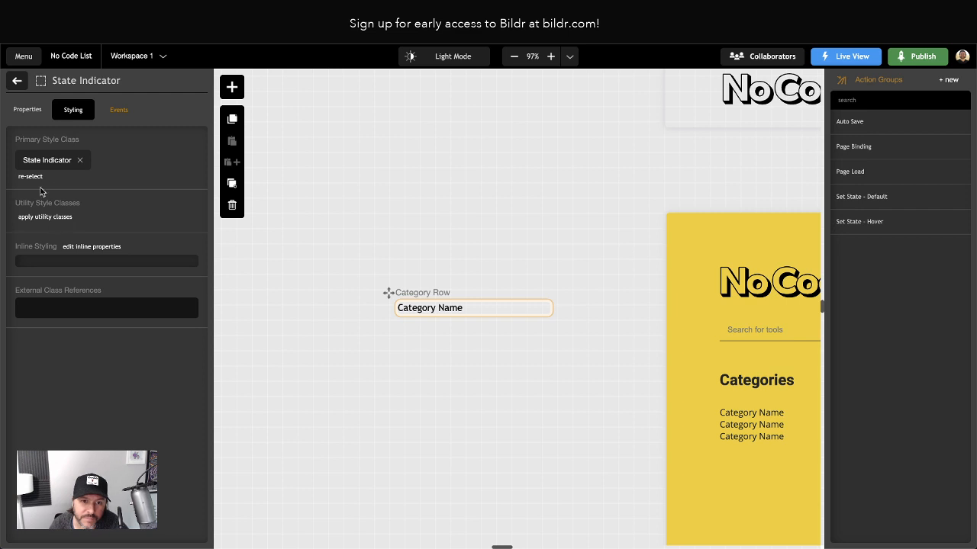
pyautogui.click(40, 162)
pyautogui.scroll(-5, 96, 296)
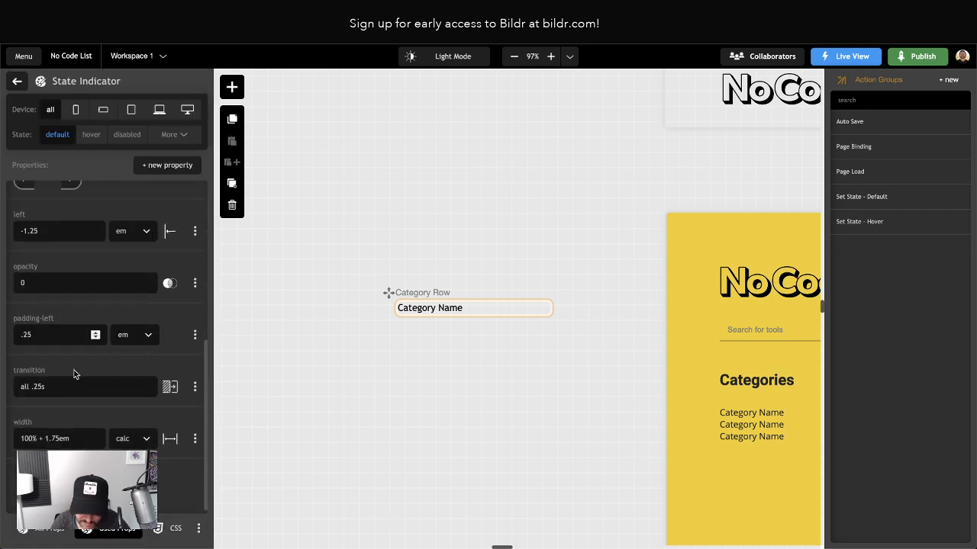
pyautogui.press('BackSpace')
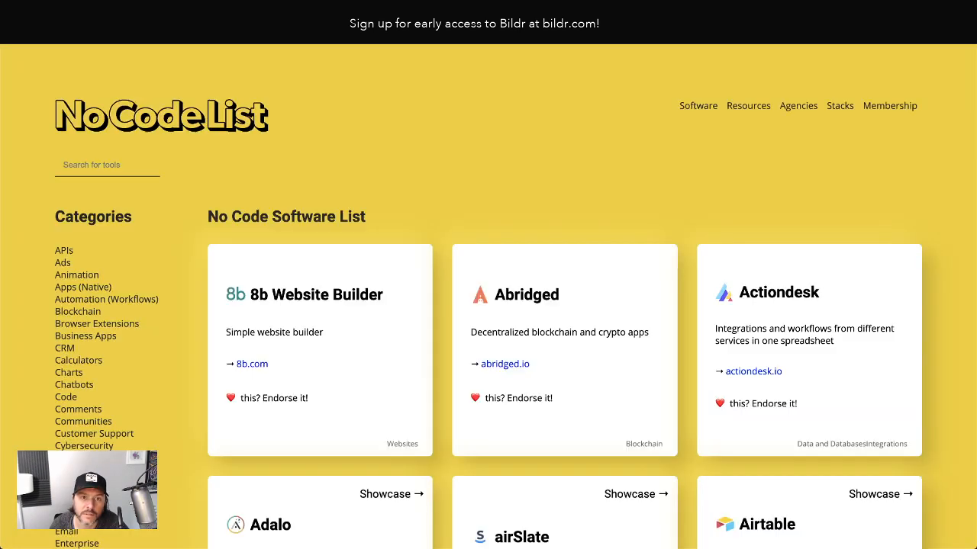
pyautogui.press('super+r')
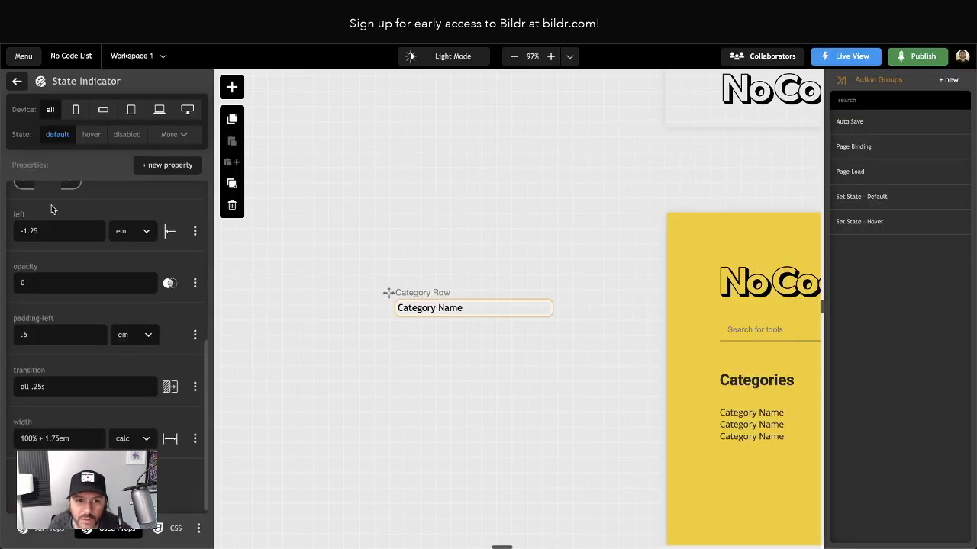
pyautogui.click(26, 339)
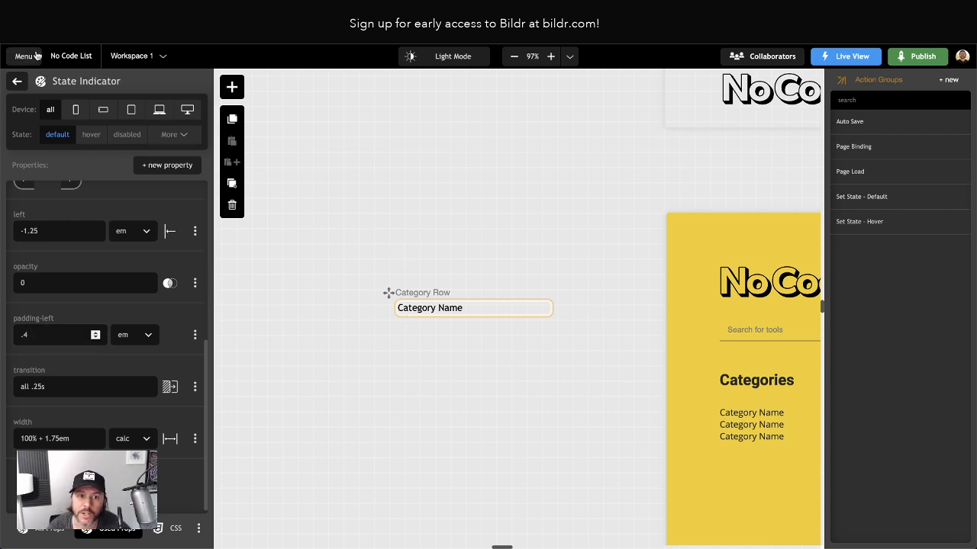
pyautogui.click(17, 81)
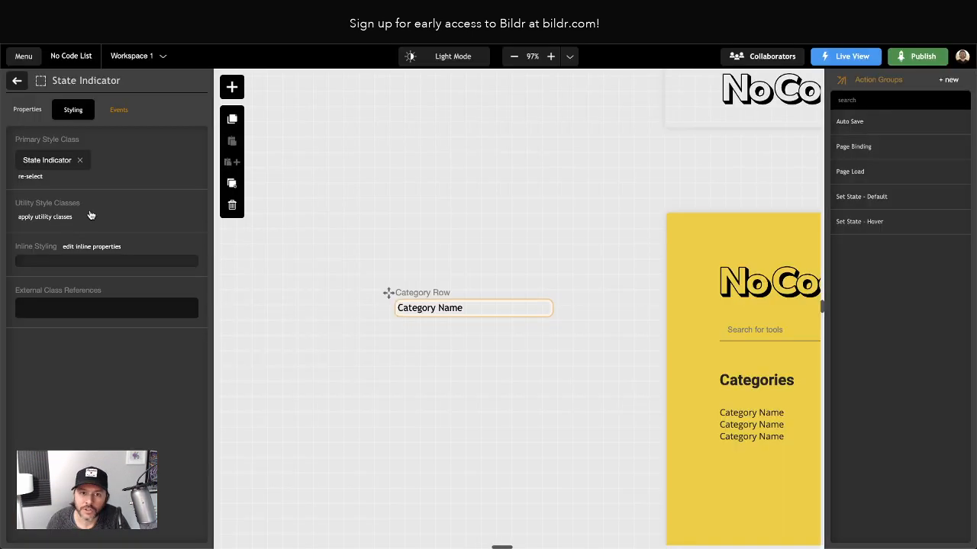
pyautogui.click(10, 86)
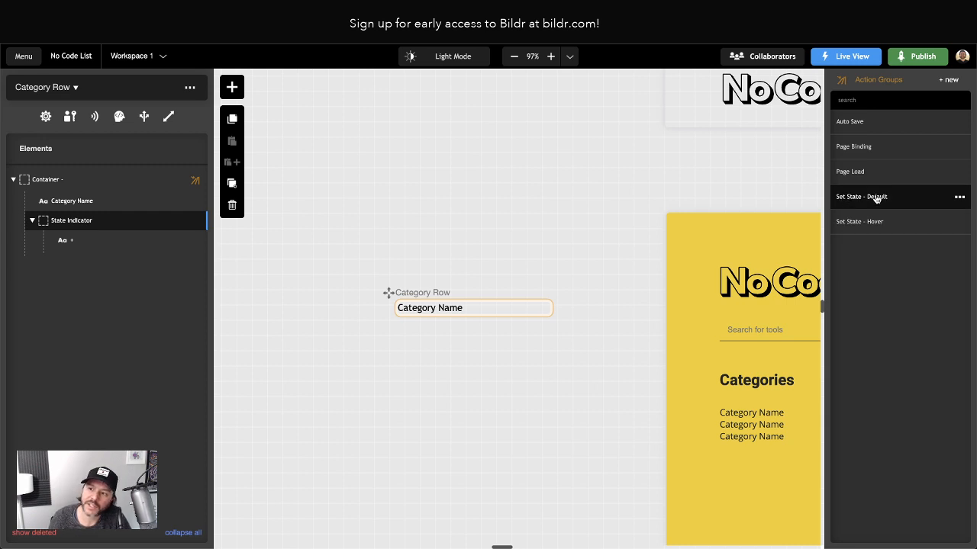
# Create a Set State - Selected action group that adds the State Indicator - Selected class to State Indicator
pyautogui.click(949, 79)
pyautogui.write('Set ')
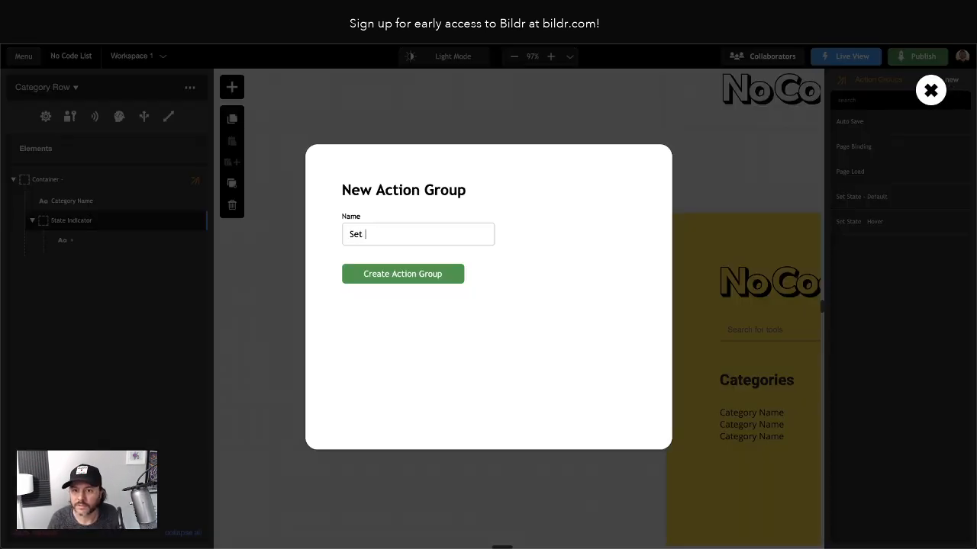
pyautogui.write('Sate')
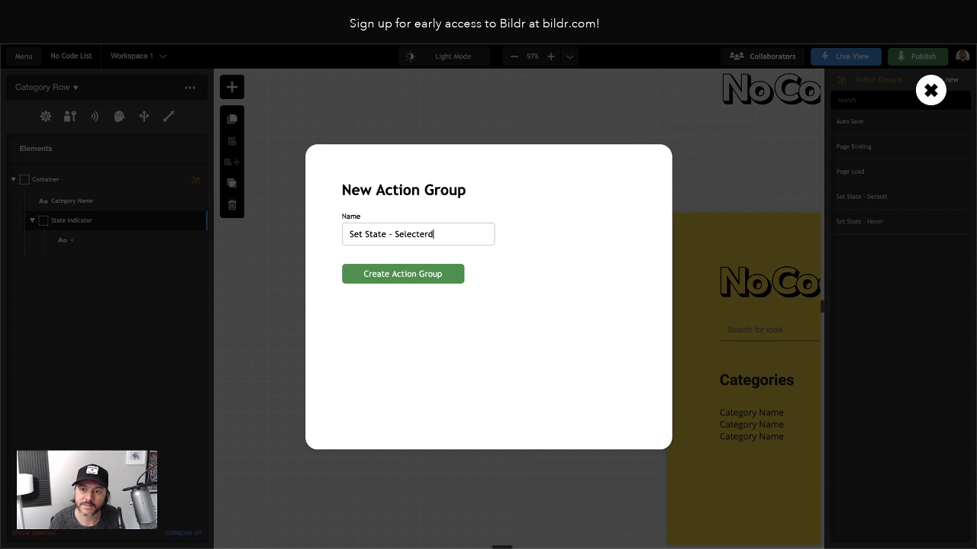
pyautogui.click(414, 275)
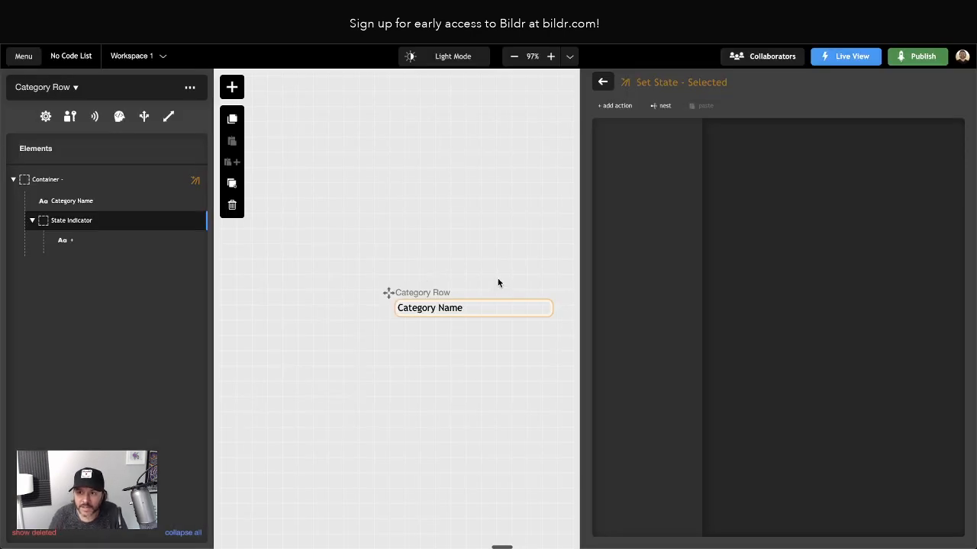
pyautogui.click(624, 105)
pyautogui.write('add')
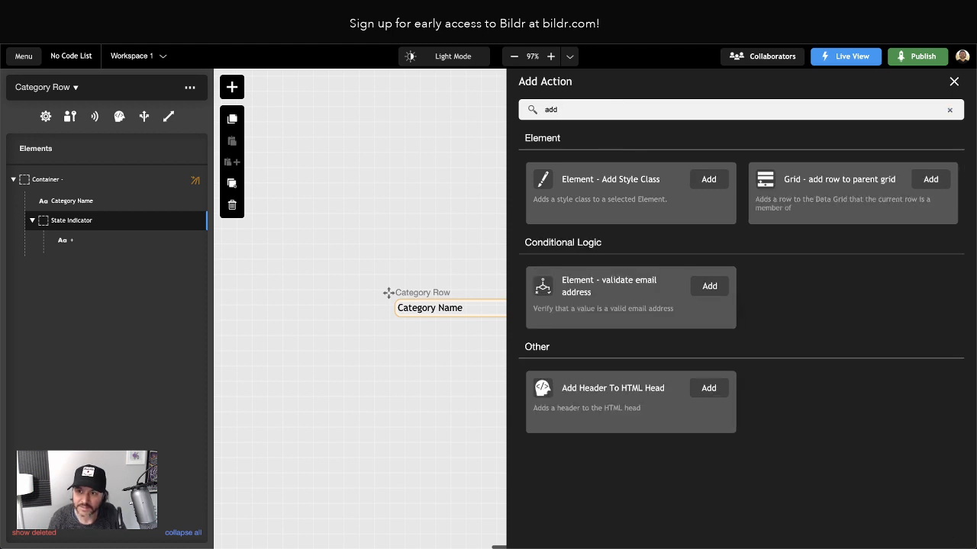
pyautogui.write(' class')
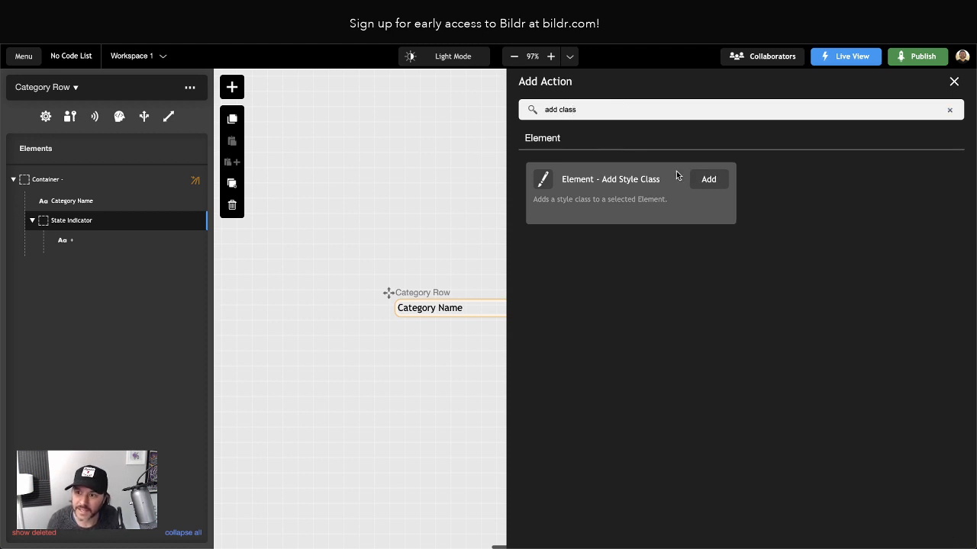
pyautogui.click(708, 178)
pyautogui.click(763, 193)
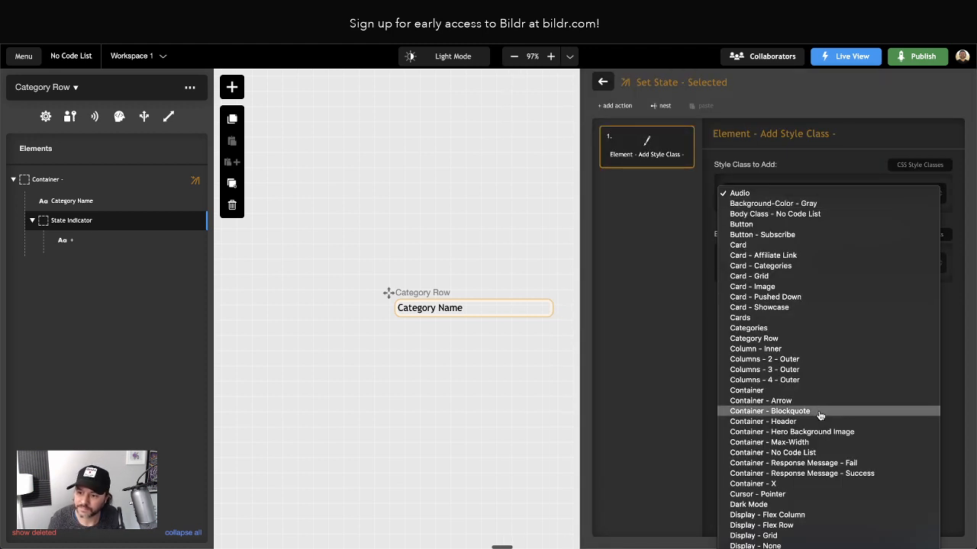
pyautogui.scroll(-10, 820, 415)
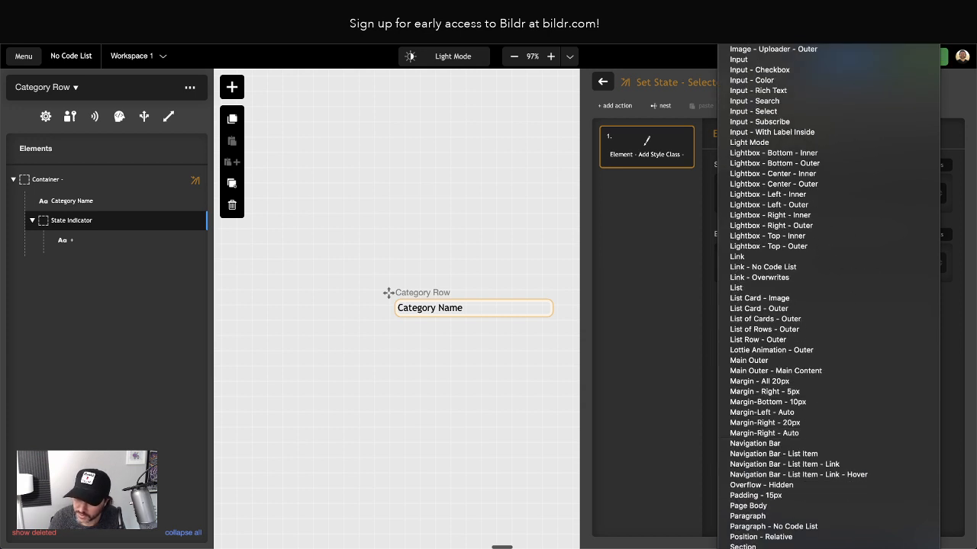
pyautogui.click(747, 543)
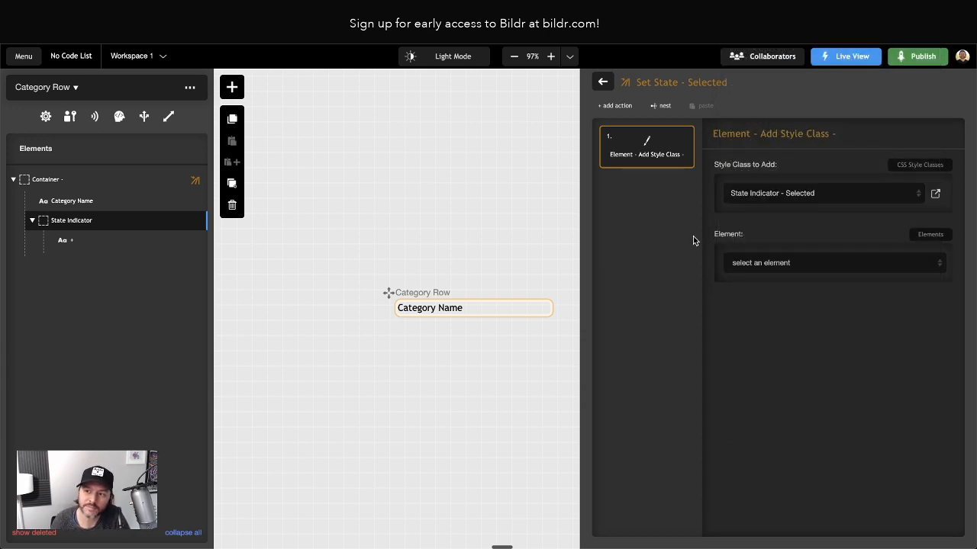
pyautogui.click(750, 263)
pyautogui.click(777, 338)
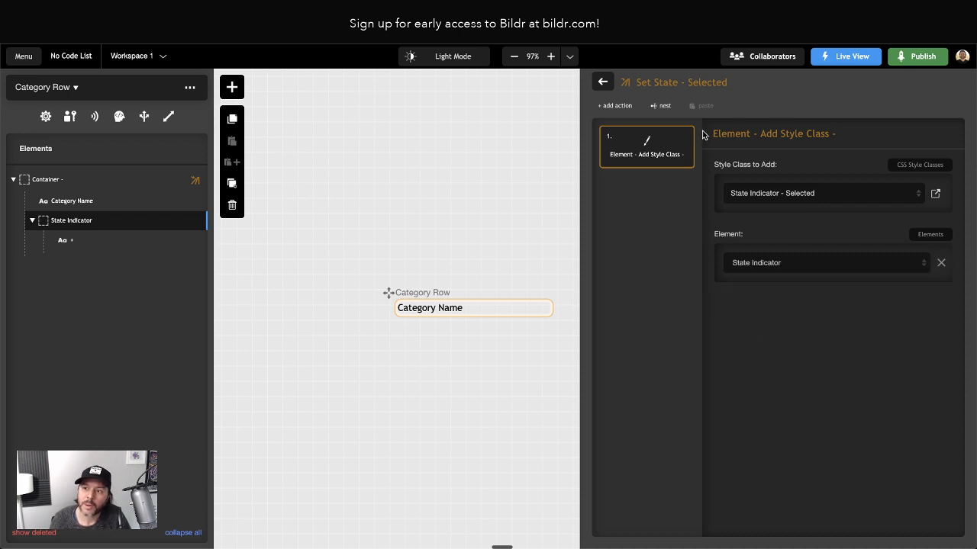
# Add a Remove Style Class action removing State Indicator - Hover from State Indicator
pyautogui.click(622, 110)
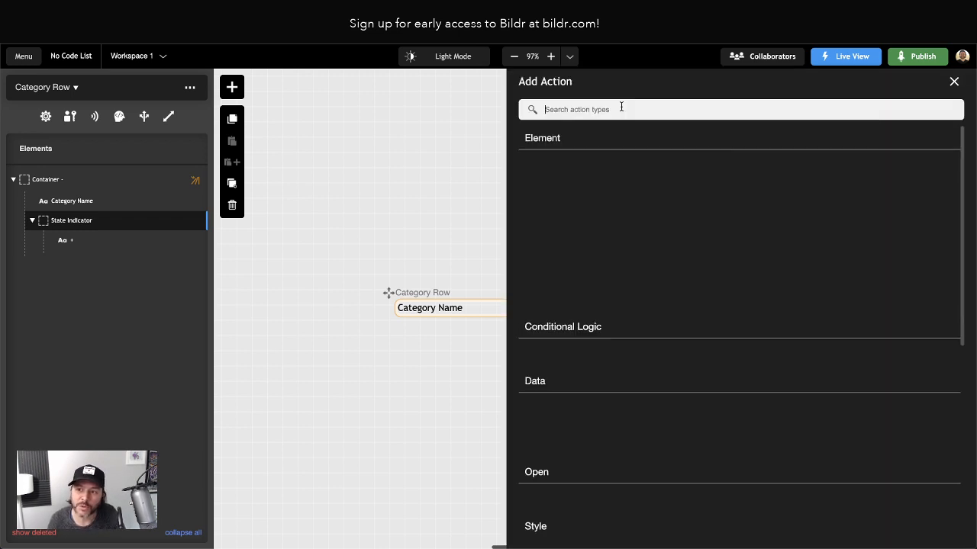
pyautogui.write('remove')
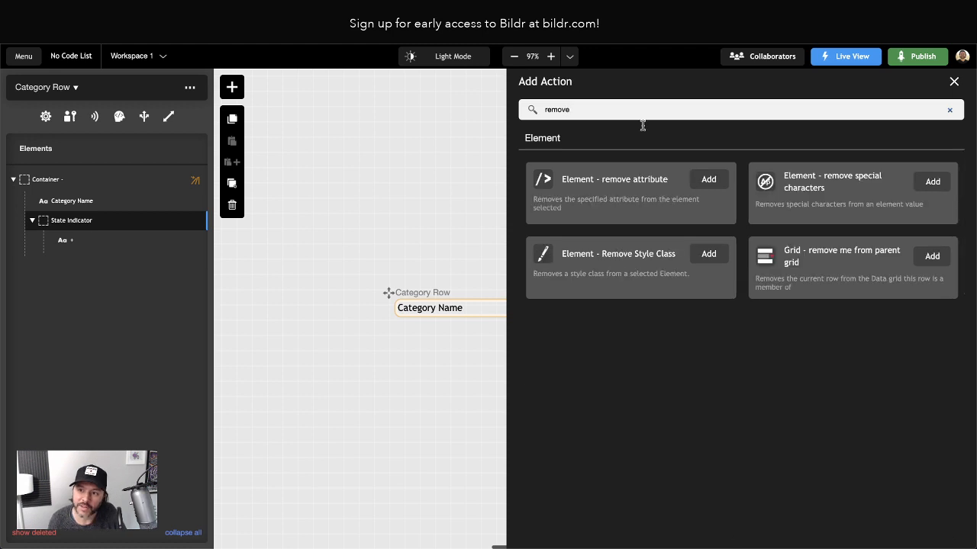
pyautogui.click(707, 255)
pyautogui.click(762, 195)
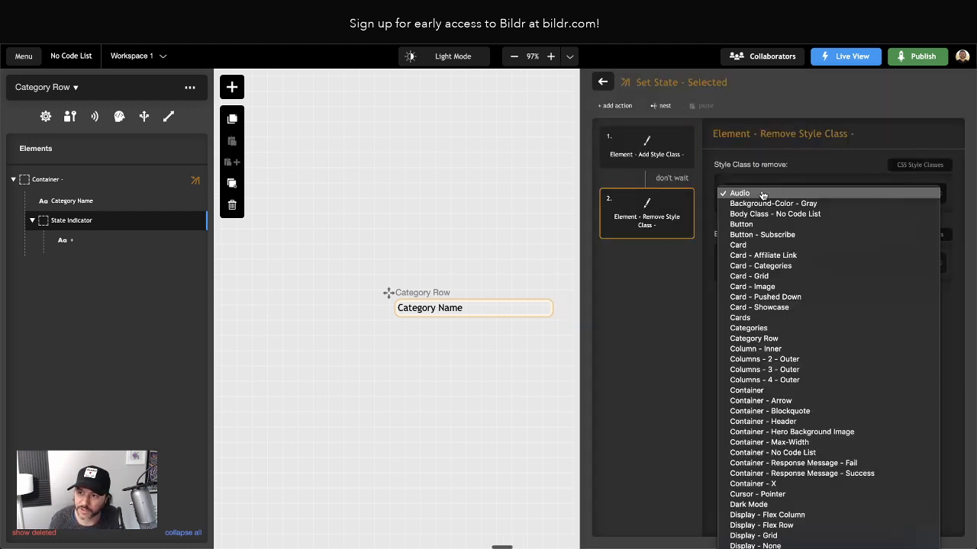
pyautogui.scroll(-10, 761, 197)
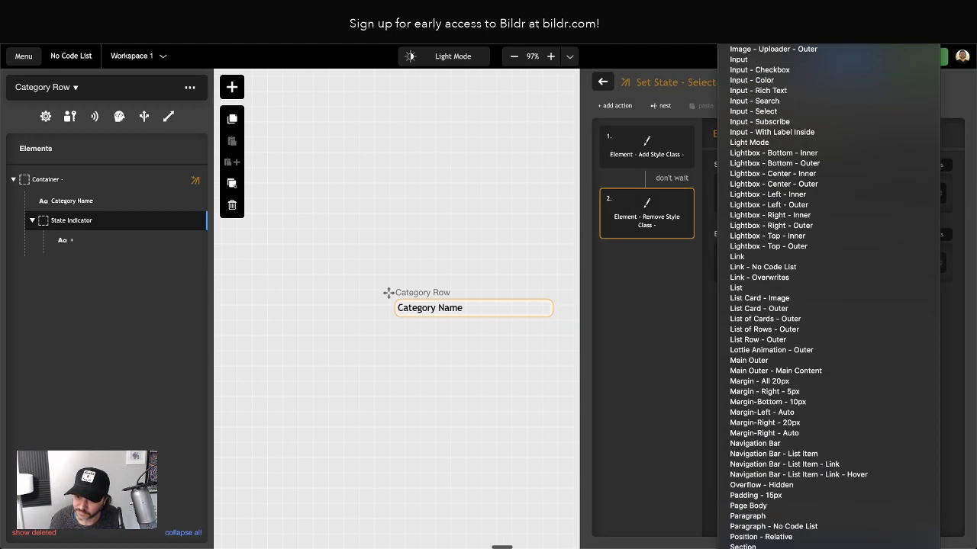
pyautogui.click(744, 463)
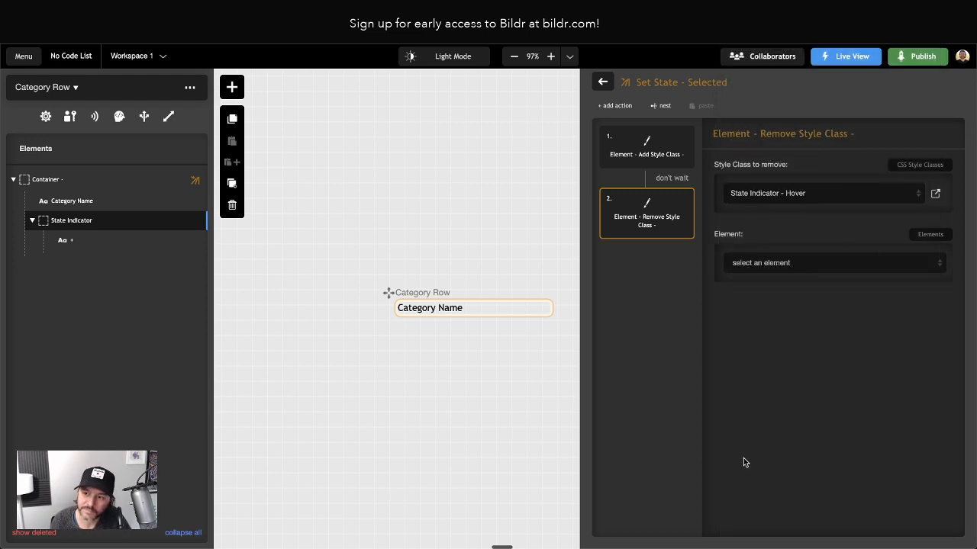
pyautogui.click(761, 262)
pyautogui.click(769, 337)
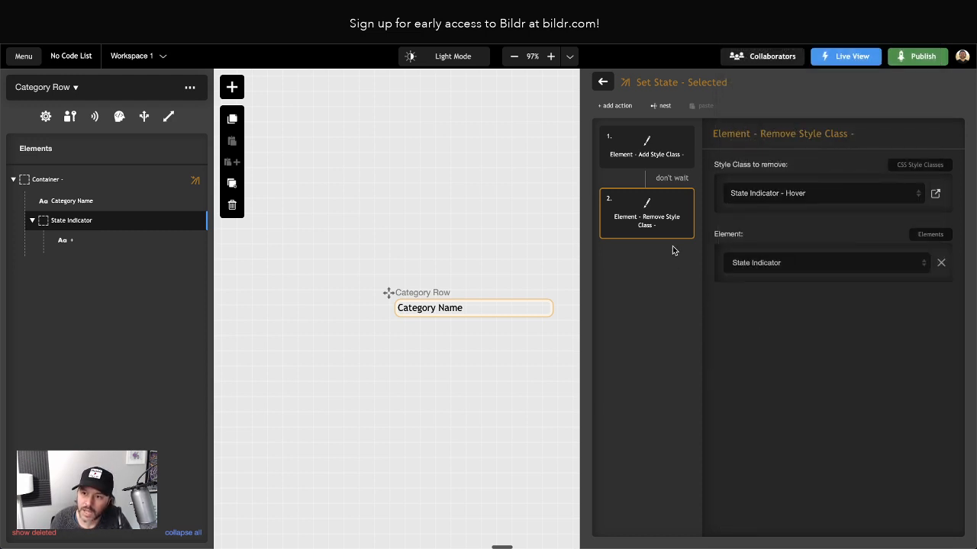
# Duplicate that action and change its class to State Indicator - Selected Hover
pyautogui.click(681, 200)
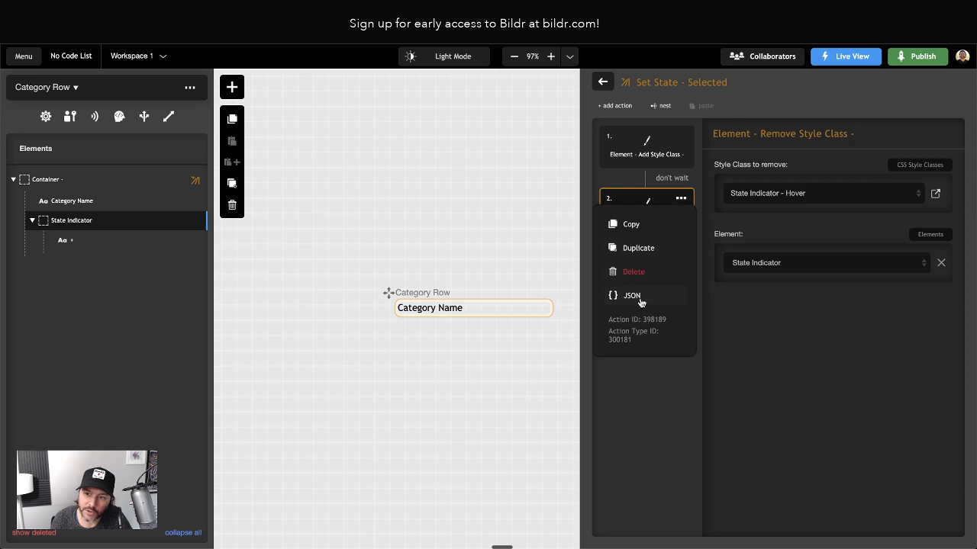
pyautogui.click(639, 248)
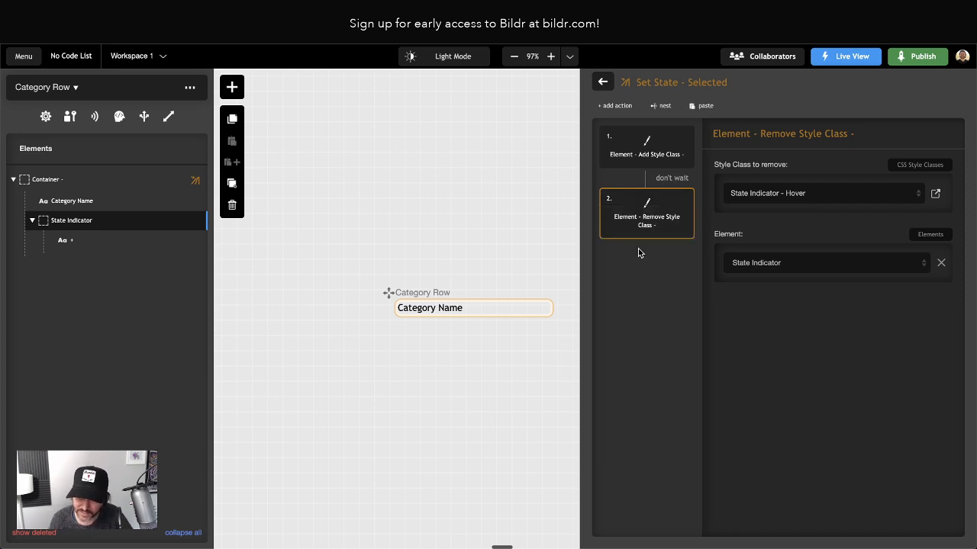
pyautogui.click(772, 196)
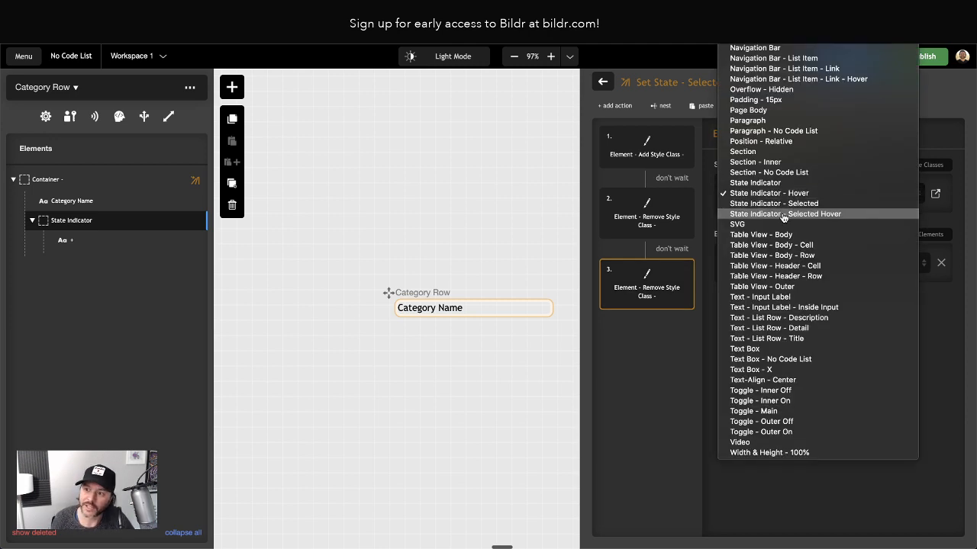
pyautogui.click(784, 214)
pyautogui.click(783, 197)
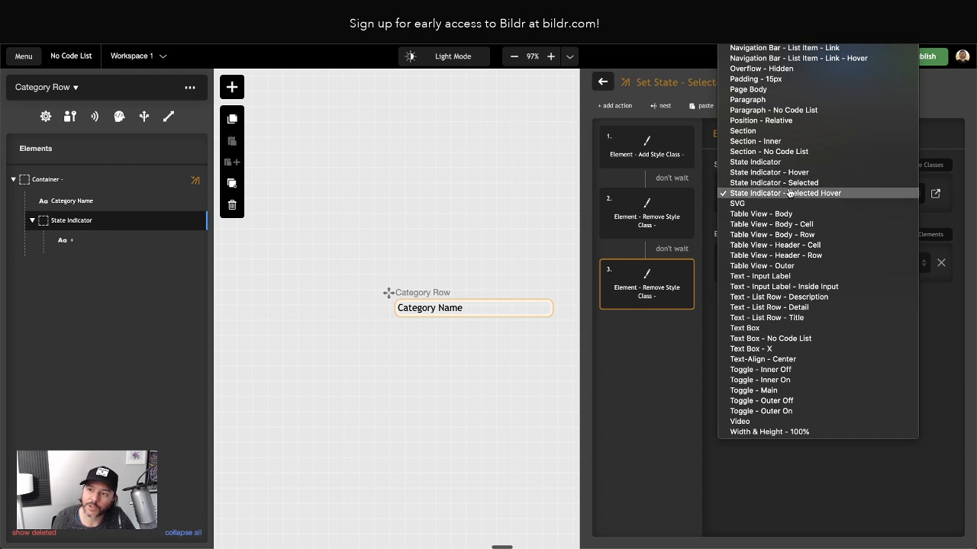
pyautogui.click(644, 403)
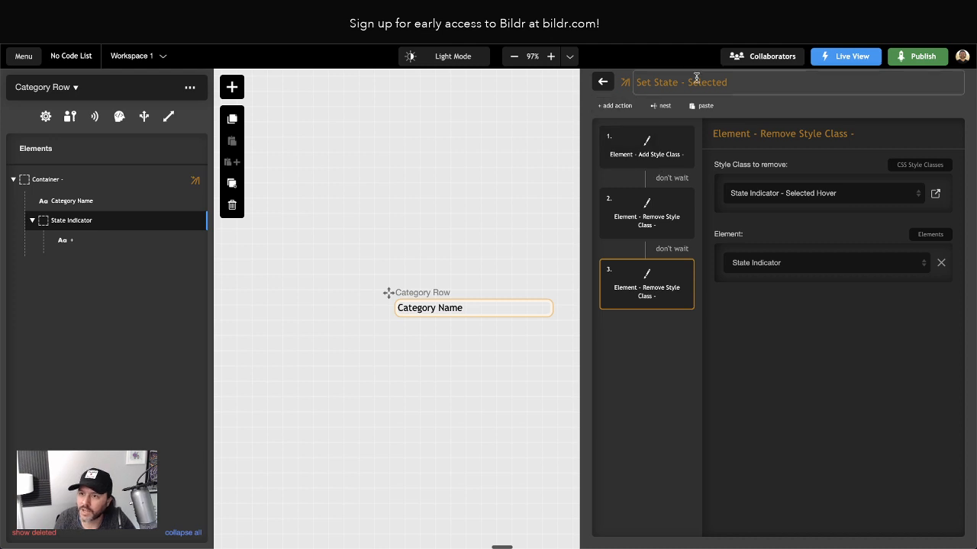
# In Set State - Hover, add a Remove Style Class action removing State Indicator - Selected from State Indicator
pyautogui.click(602, 84)
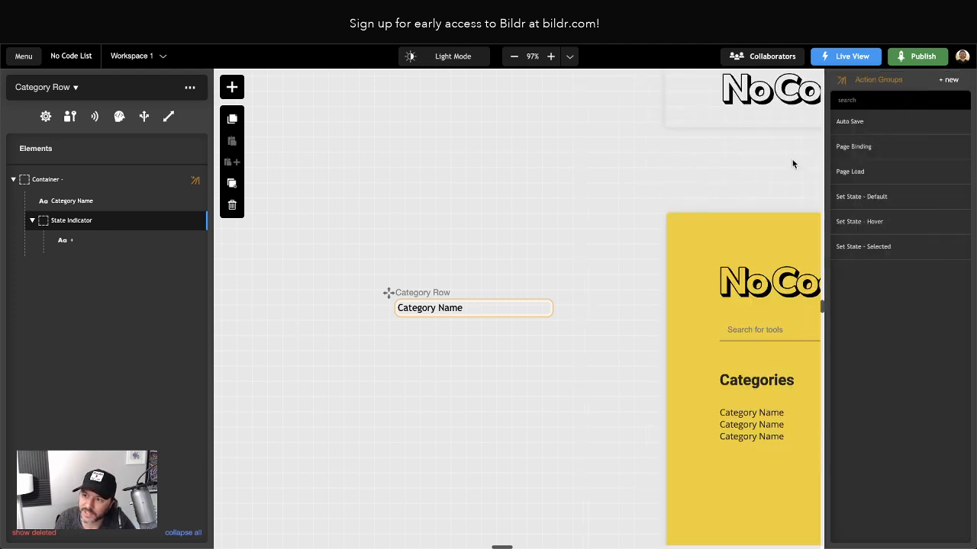
pyautogui.click(869, 223)
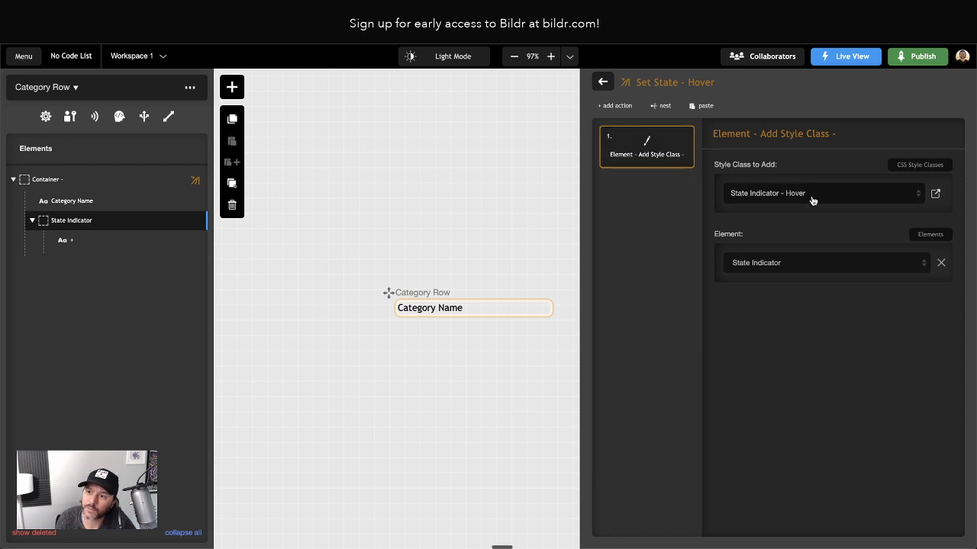
pyautogui.click(618, 107)
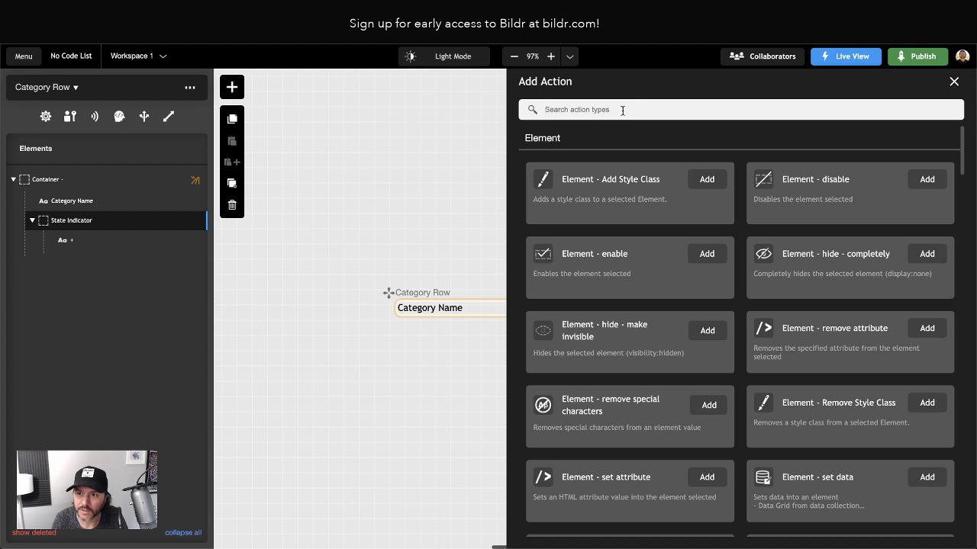
pyautogui.write('remove')
pyautogui.click(698, 253)
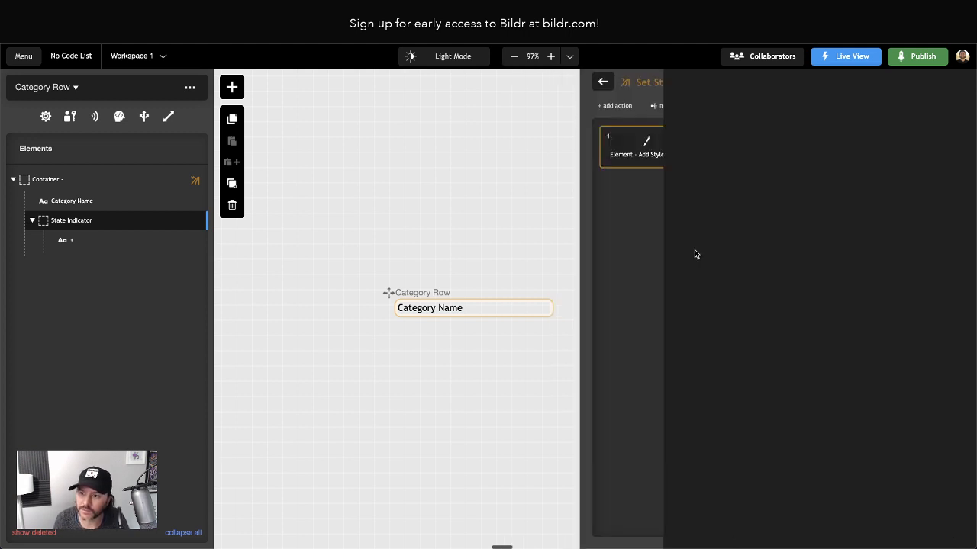
pyautogui.click(773, 196)
pyautogui.scroll(-5, 771, 381)
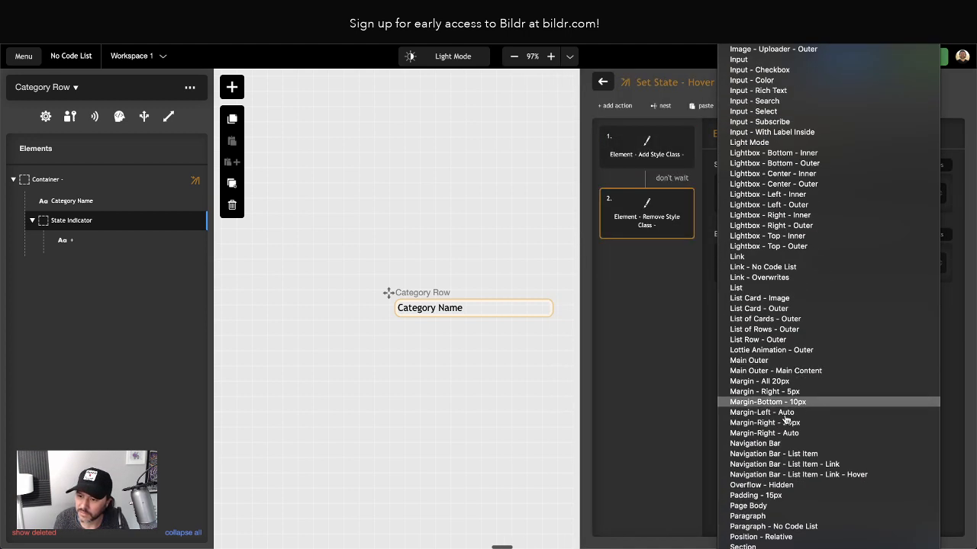
pyautogui.click(763, 548)
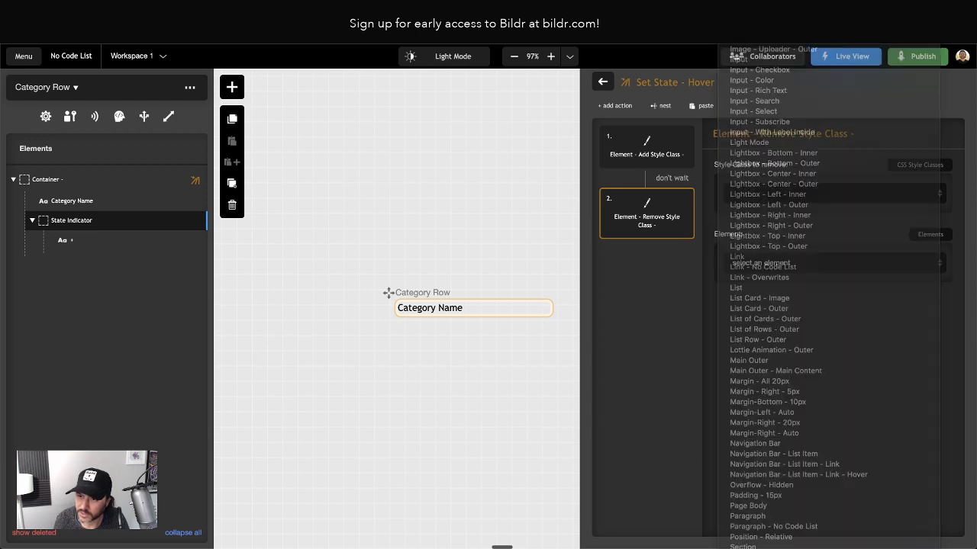
pyautogui.click(753, 264)
pyautogui.click(771, 335)
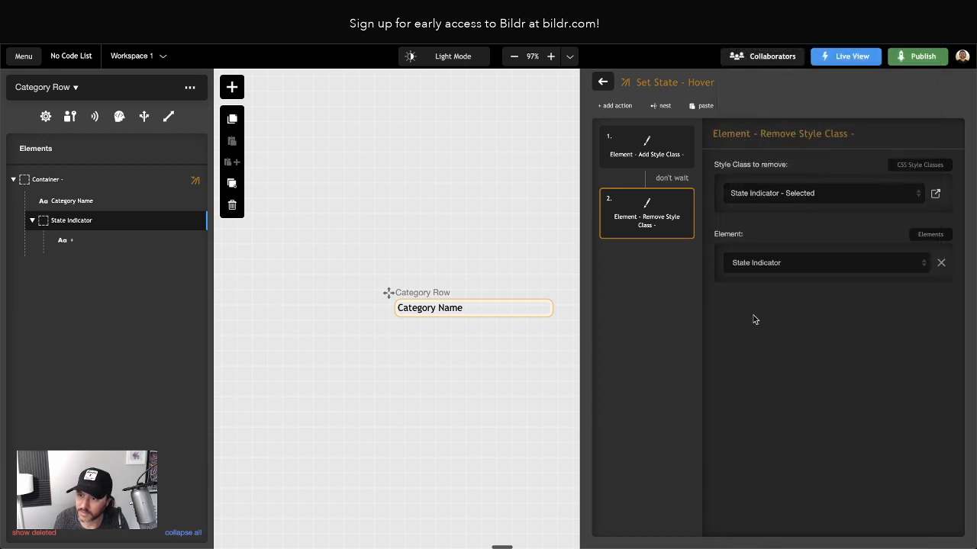
# Duplicate it with the class set to State Indicator - Selected Hover, then return to the groups list
pyautogui.click(681, 198)
pyautogui.click(664, 250)
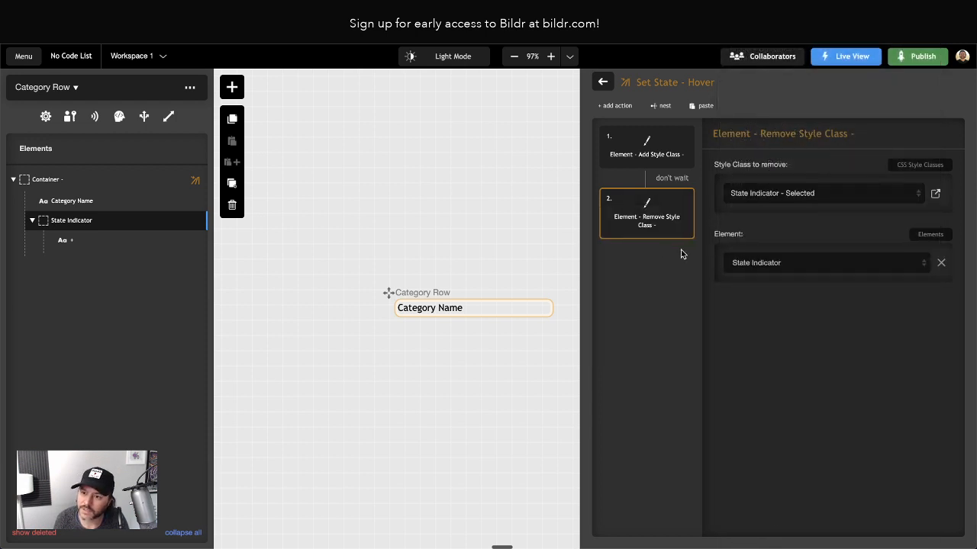
pyautogui.click(759, 264)
pyautogui.click(759, 195)
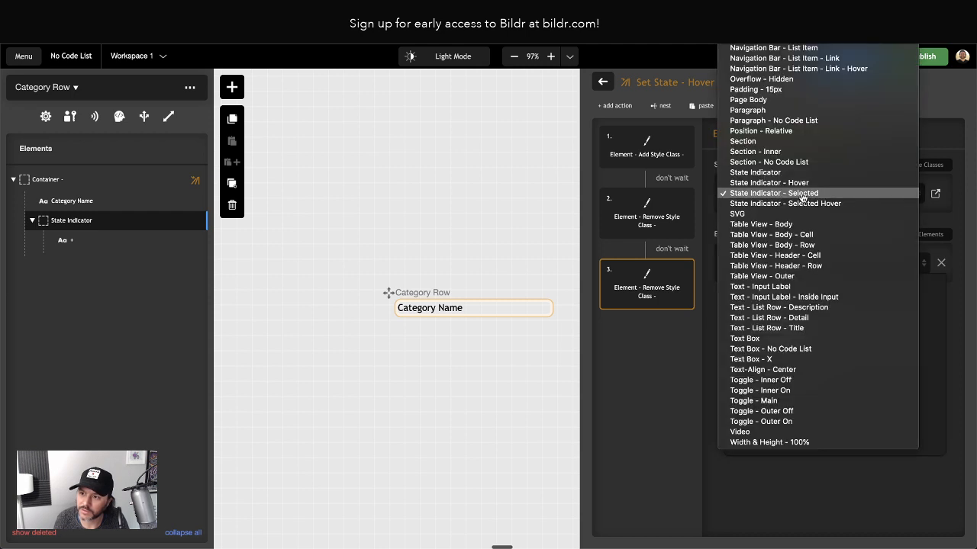
pyautogui.click(752, 203)
pyautogui.click(674, 392)
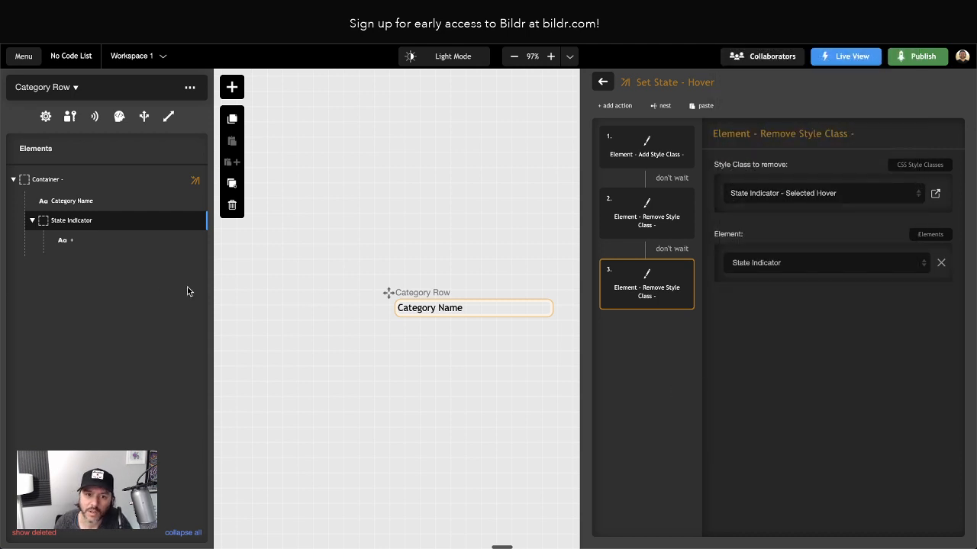
pyautogui.click(602, 81)
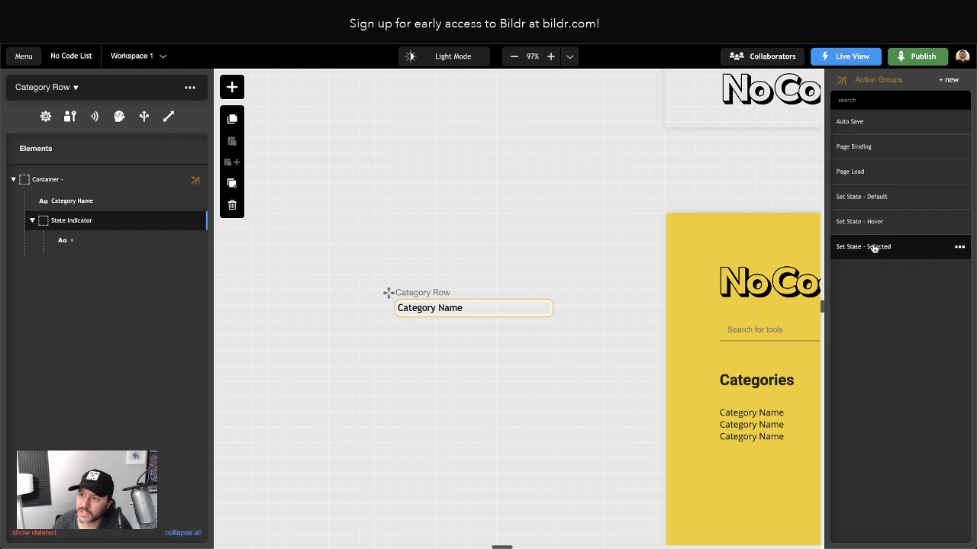
# In Set State - Default, duplicate the remove-class step and set it to State Indicator - Selected
pyautogui.click(870, 197)
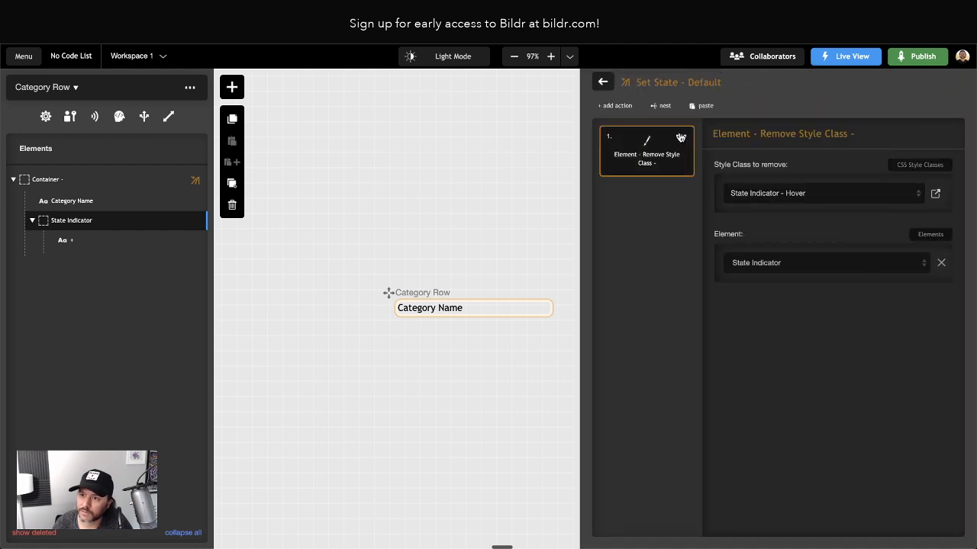
pyautogui.click(681, 138)
pyautogui.click(648, 189)
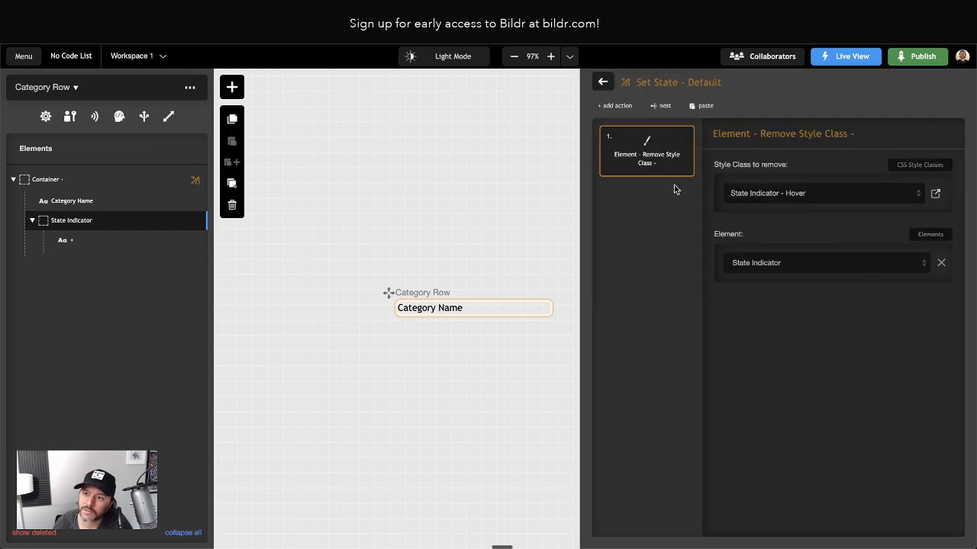
pyautogui.click(793, 193)
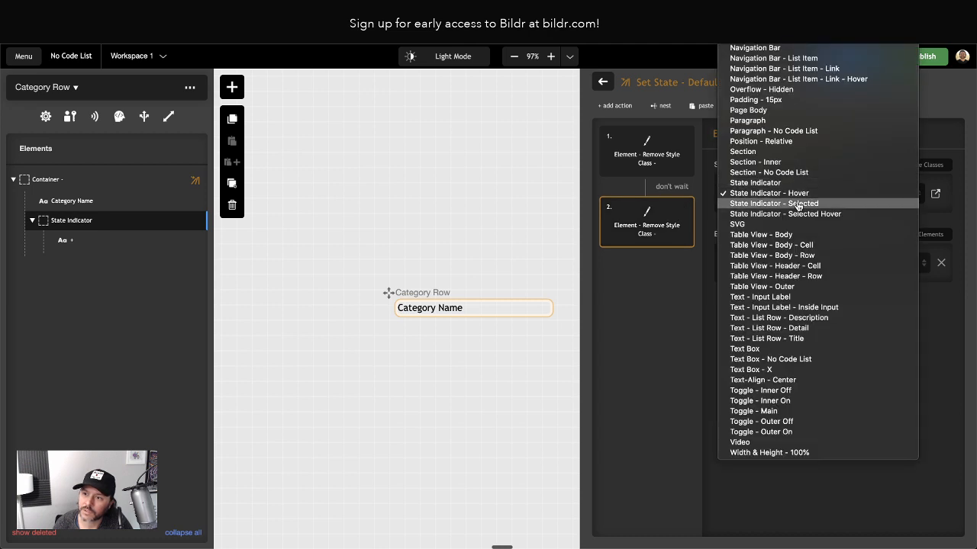
pyautogui.click(803, 204)
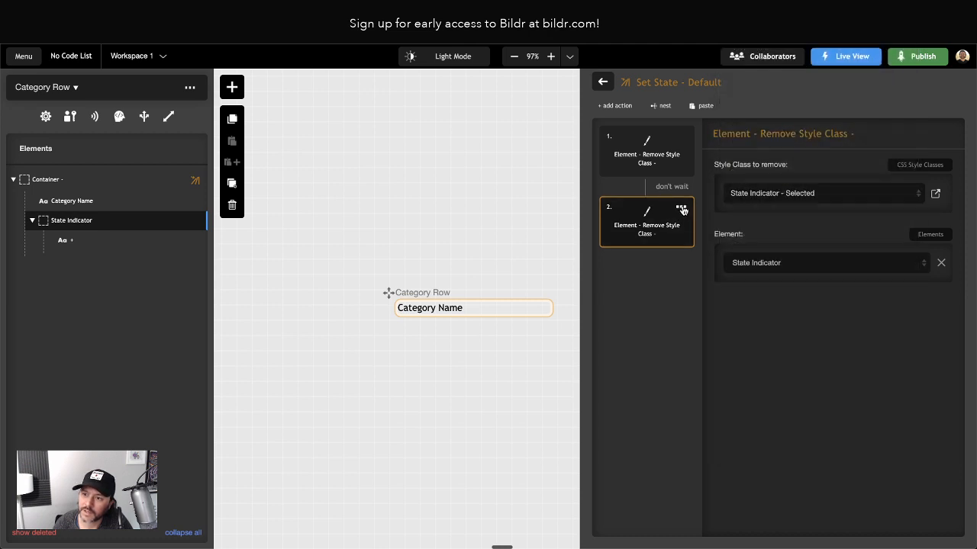
# Duplicate it again with State Indicator - Selected Hover as the class, then go back
pyautogui.click(681, 207)
pyautogui.click(650, 259)
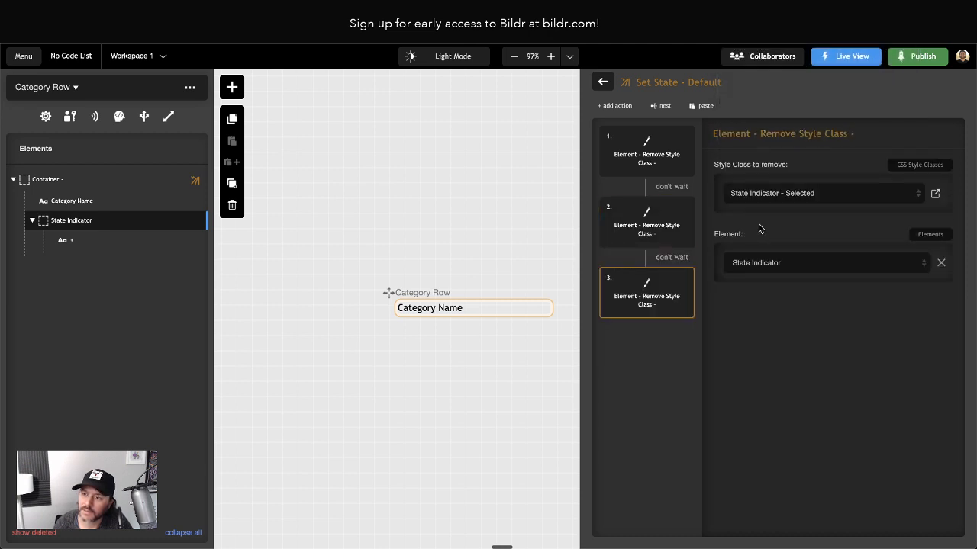
pyautogui.click(800, 195)
pyautogui.click(801, 204)
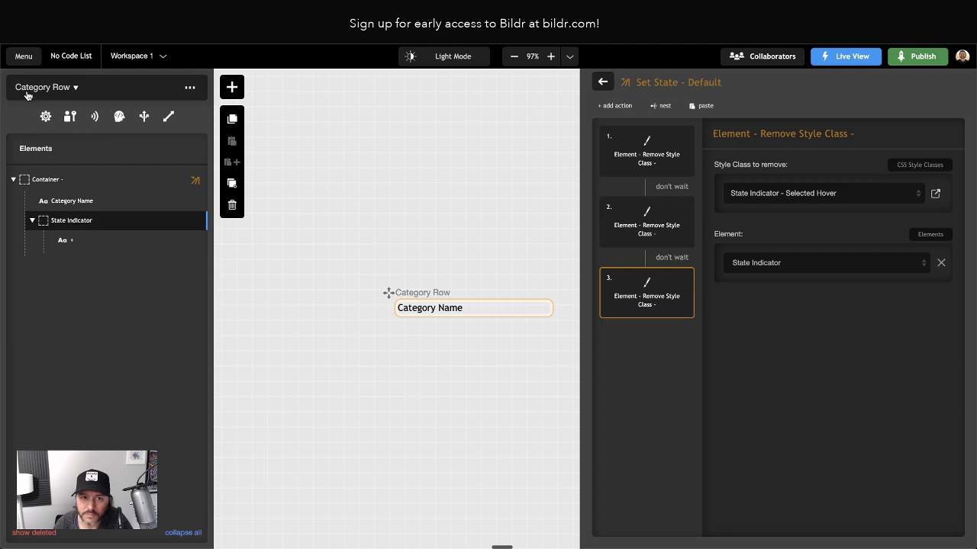
pyautogui.click(602, 83)
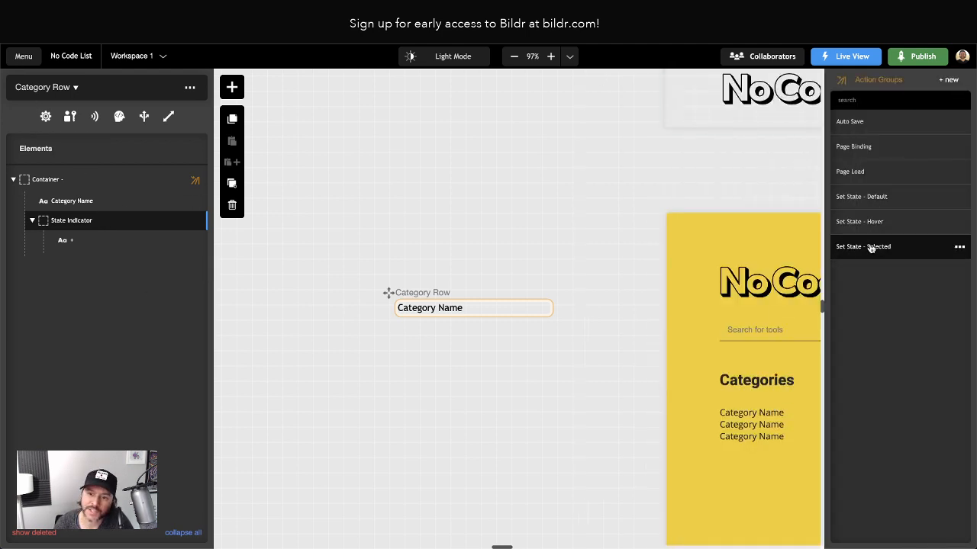
# Set the row Container's click event to Set State - Selected, then reload the page
pyautogui.click(56, 181)
pyautogui.click(57, 182)
pyautogui.click(115, 108)
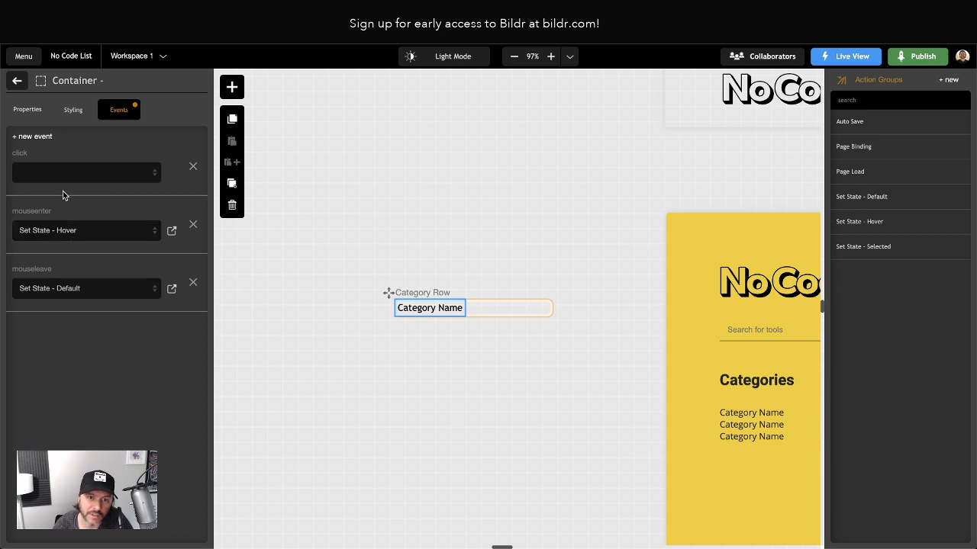
pyautogui.click(73, 173)
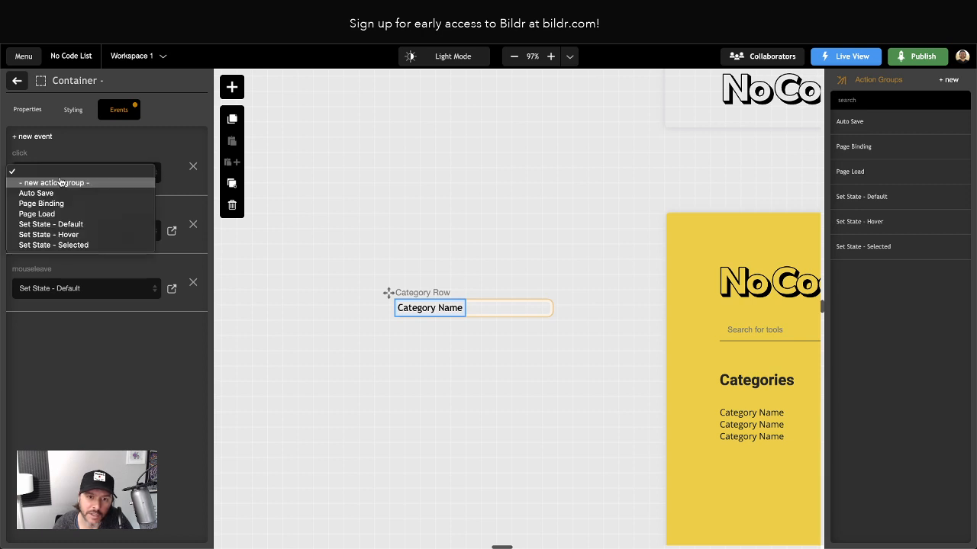
pyautogui.click(80, 246)
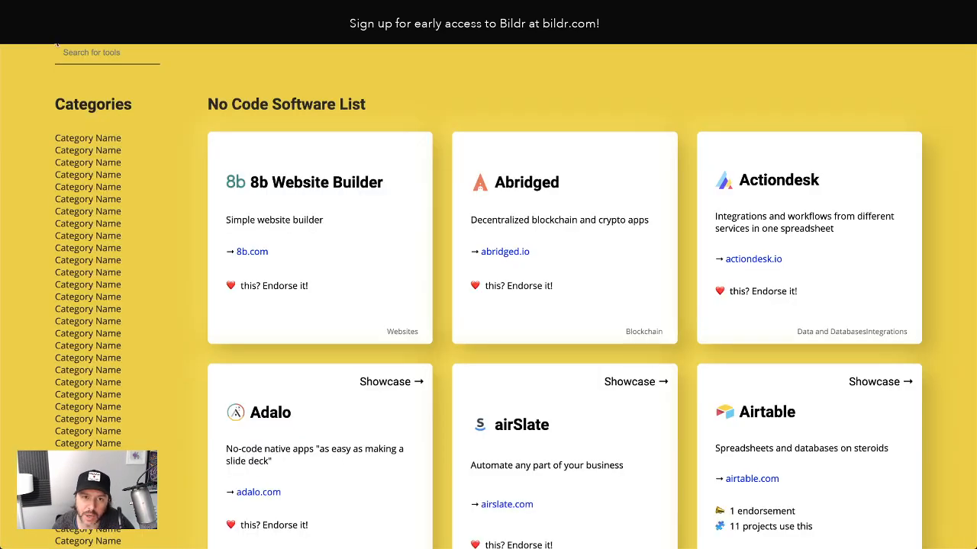
pyautogui.click(56, 41)
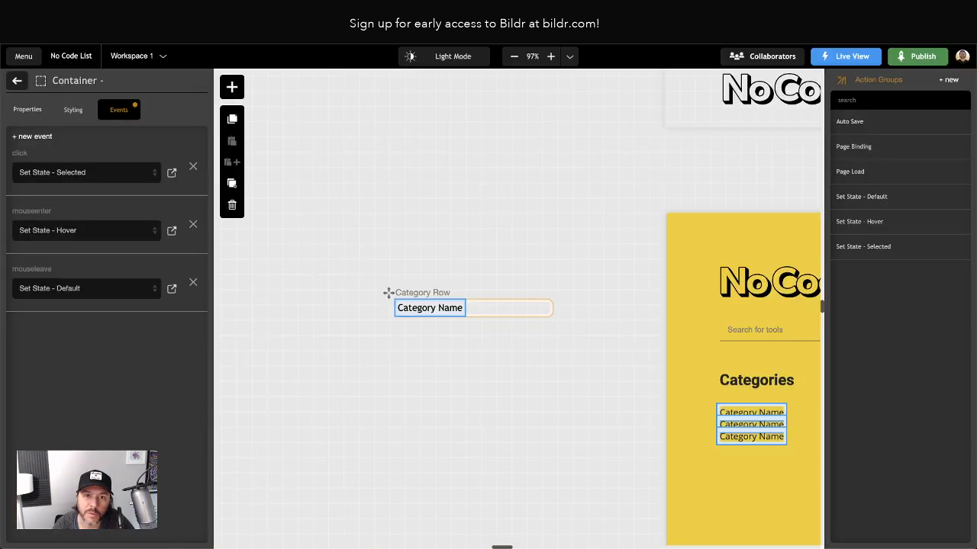
pyautogui.click(17, 80)
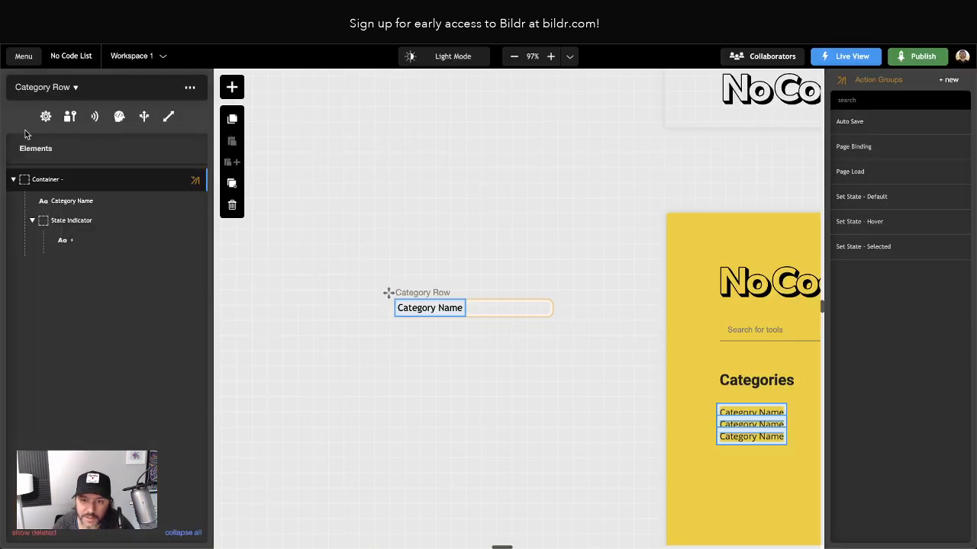
# Apply the State Indicator - Selected class to the State Indicator element
pyautogui.click(80, 223)
pyautogui.click(79, 223)
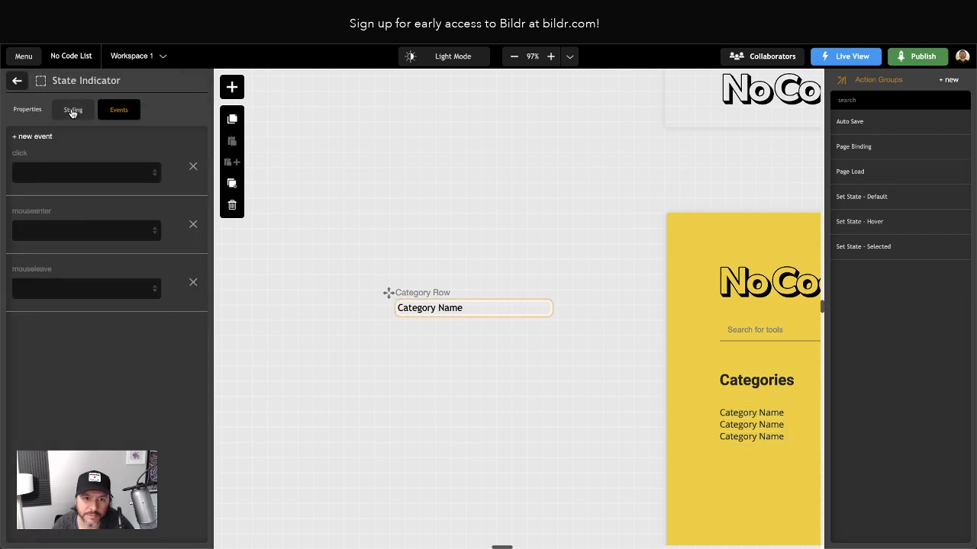
pyautogui.click(73, 110)
pyautogui.click(44, 218)
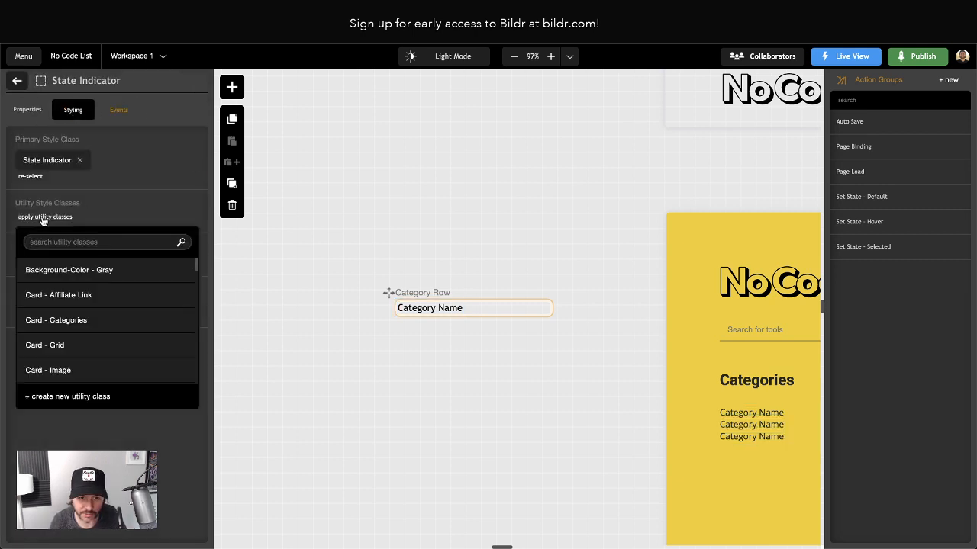
pyautogui.write('state')
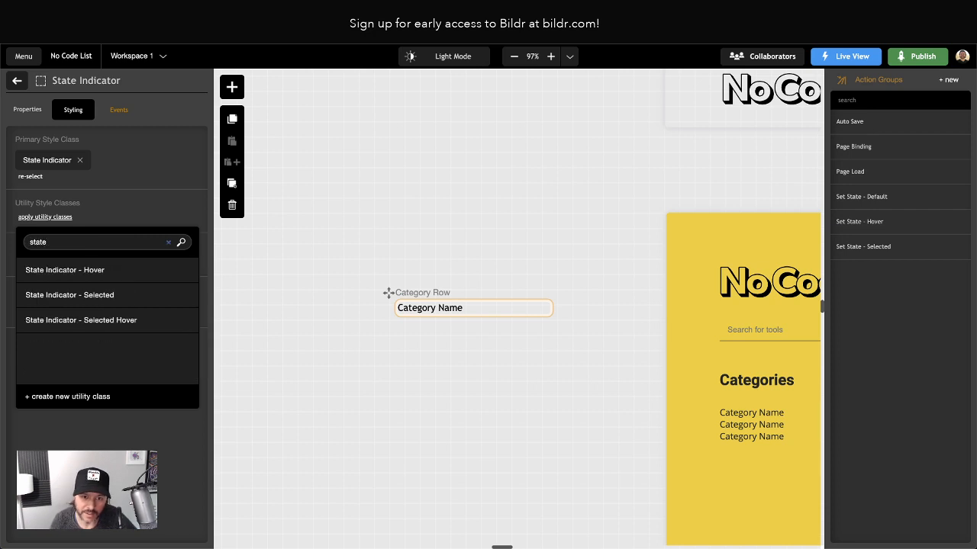
pyautogui.click(114, 301)
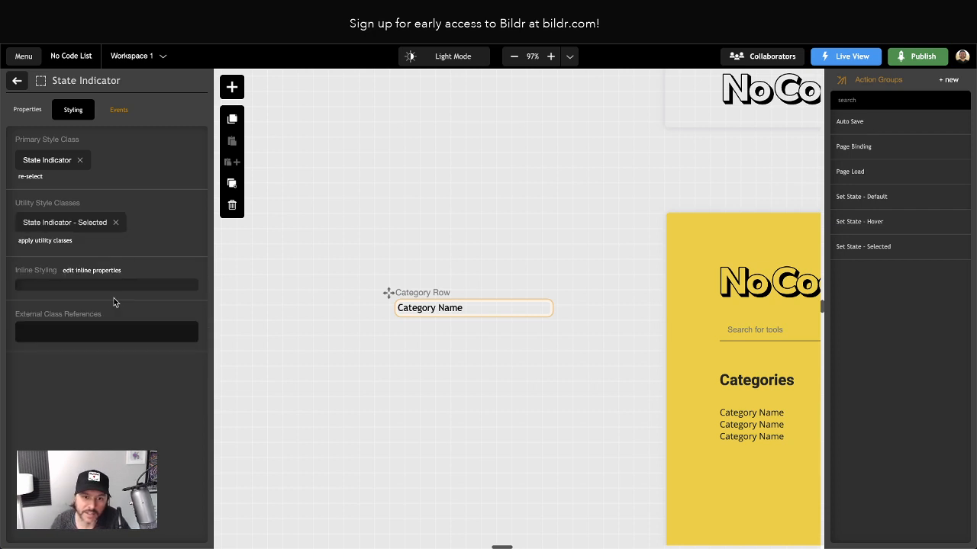
# Open the State Indicator - Selected class to browse CSS properties, then pick APIs on the reference site
pyautogui.click(86, 222)
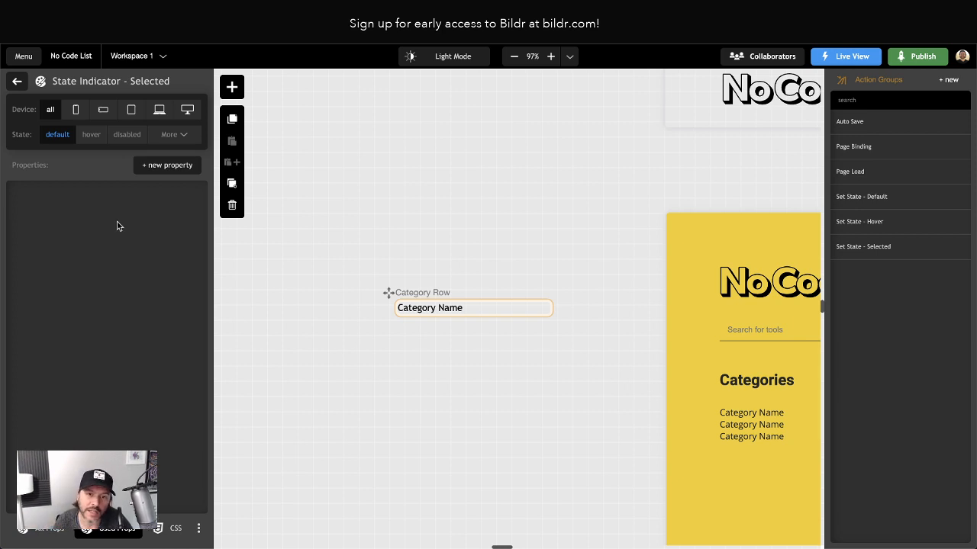
pyautogui.click(147, 165)
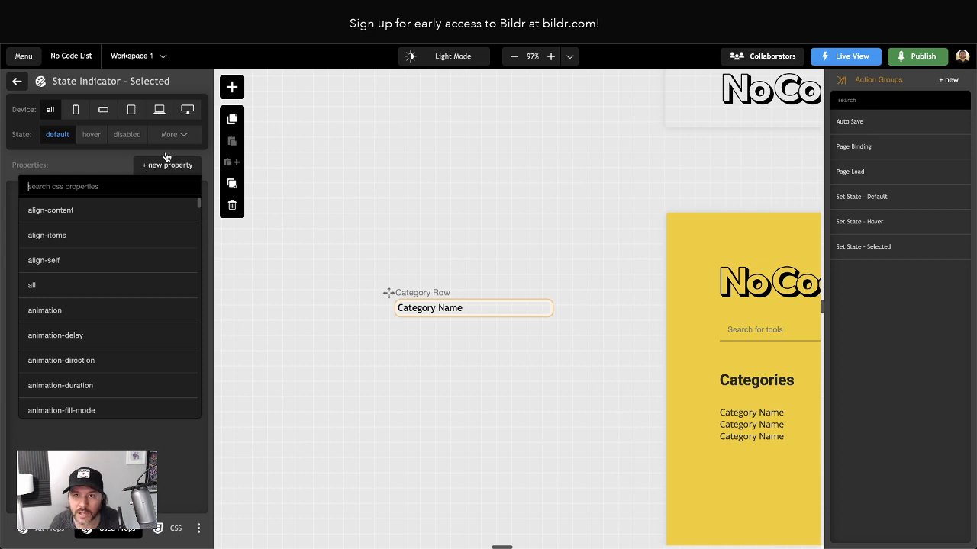
pyautogui.click(168, 160)
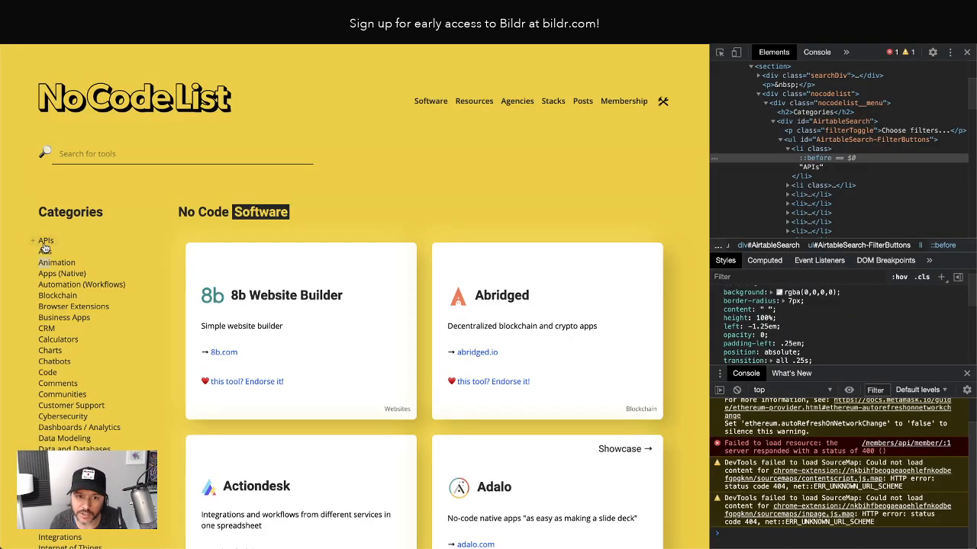
pyautogui.click(45, 242)
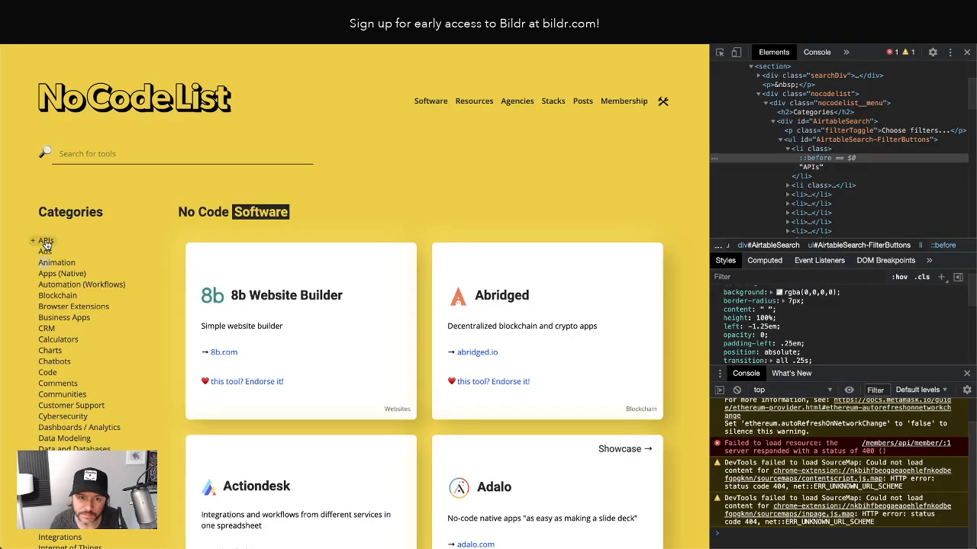
# Inspect the APIs category in DevTools and view its ::before marker styles
pyautogui.rightClick(48, 241)
pyautogui.click(84, 353)
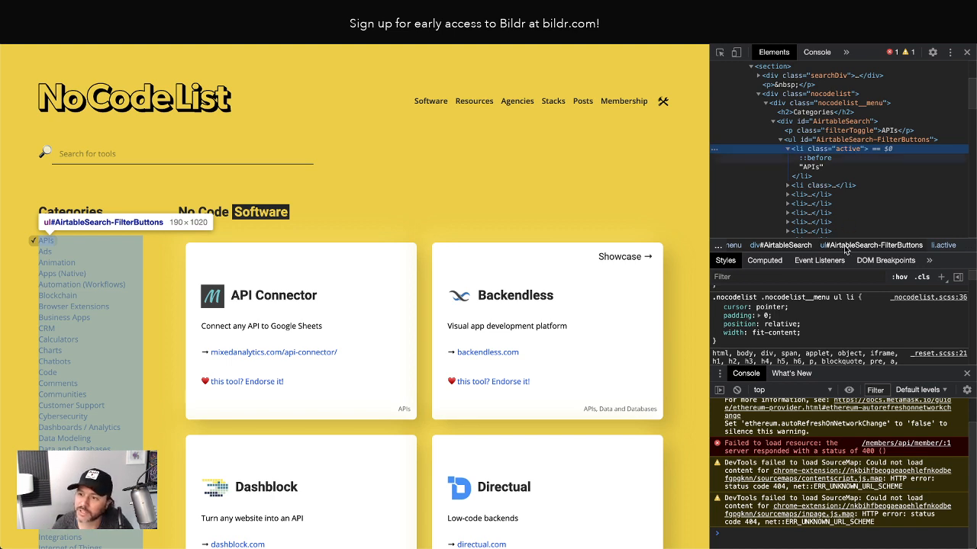
pyautogui.scroll(-2, 801, 321)
pyautogui.scroll(5, 802, 322)
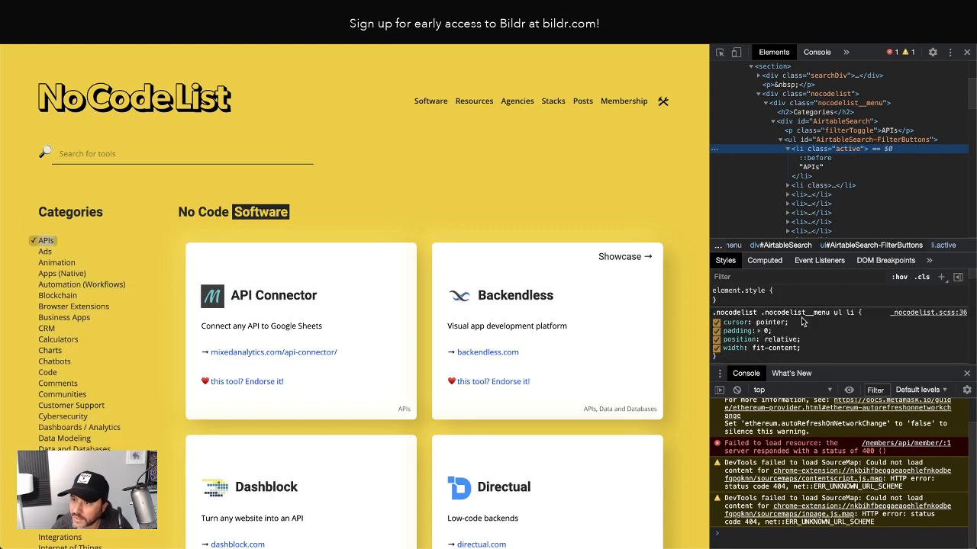
pyautogui.click(816, 157)
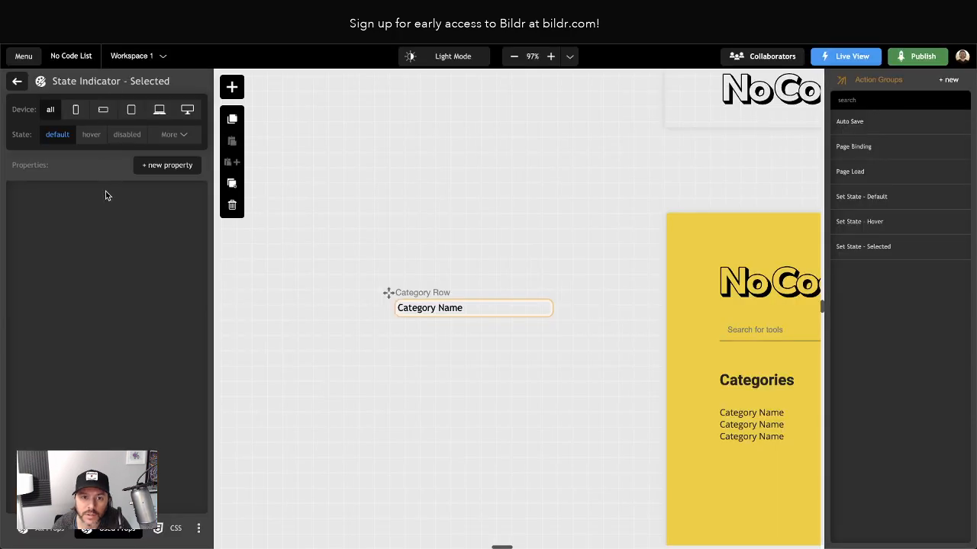
# Add background-color rgba(0,0,0,.16) and opacity 1 properties to the State Indicator - Selected class
pyautogui.click(154, 171)
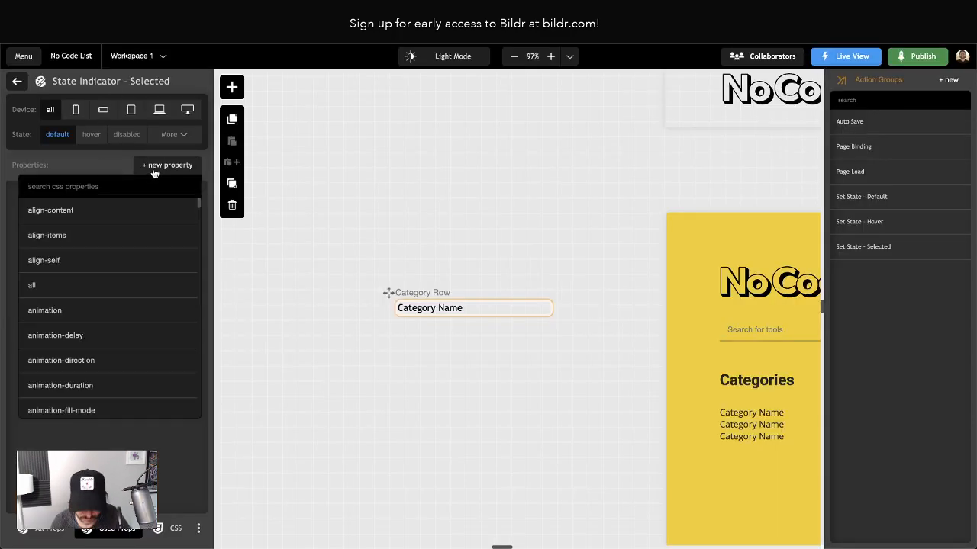
pyautogui.write('background-co')
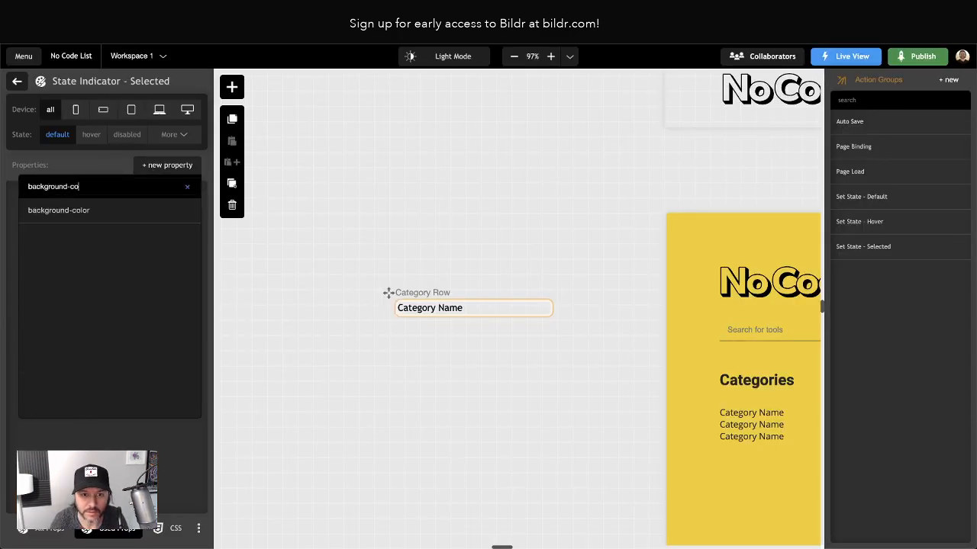
pyautogui.write('lor')
pyautogui.press('Return')
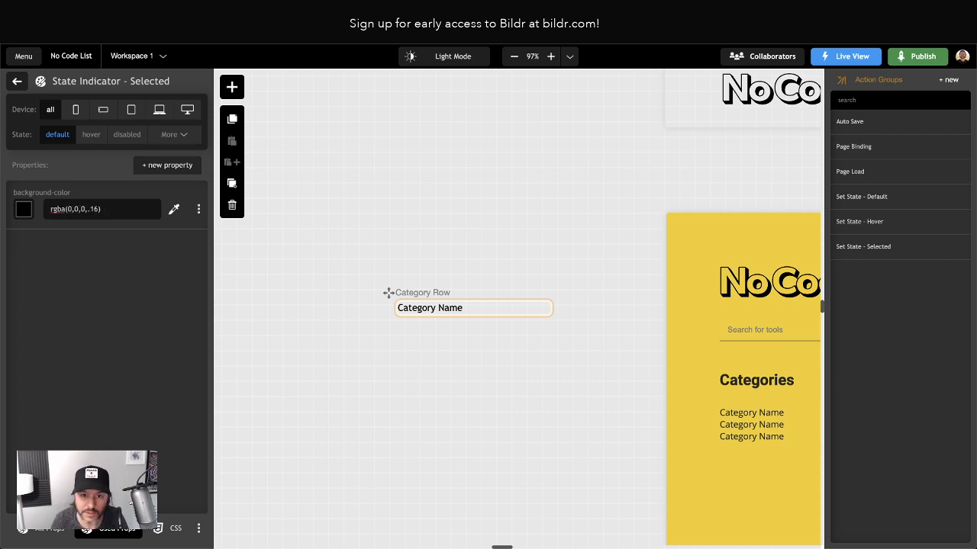
pyautogui.click(153, 168)
pyautogui.write('opaci')
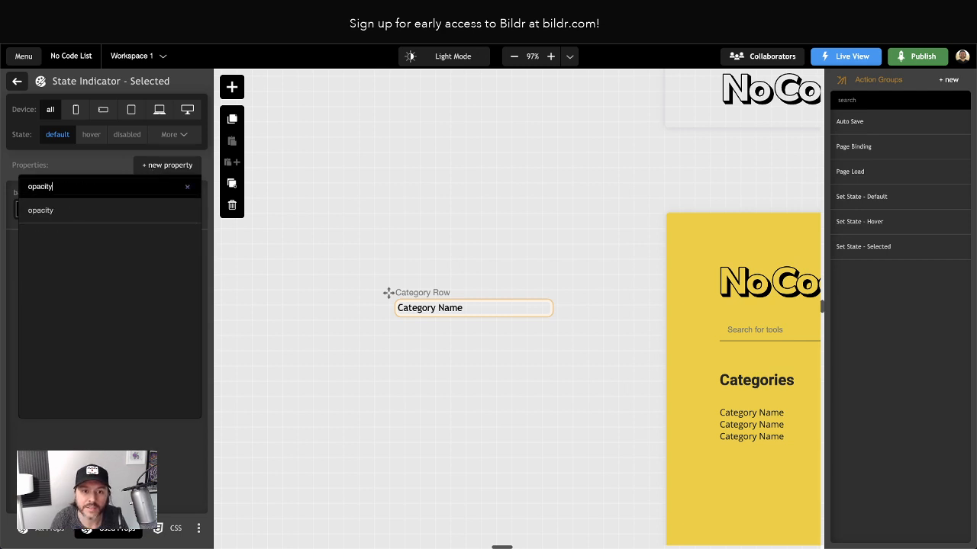
pyautogui.write('ty')
pyautogui.press('Return')
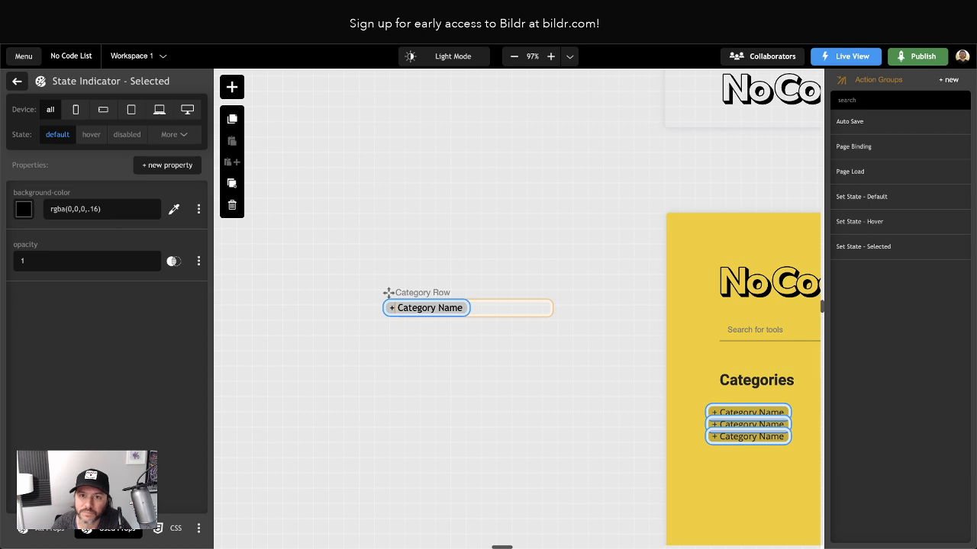
# Reload the live preview, then remove the temporary Selected class from the State Indicator
pyautogui.hotkey('ctrl', 'Tab')
pyautogui.press('super+r')
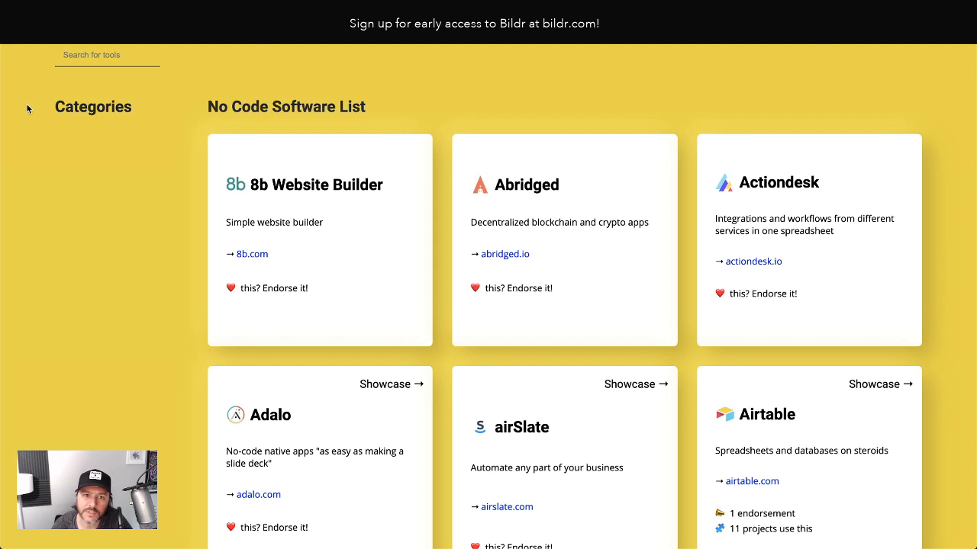
pyautogui.scroll(2, 27, 109)
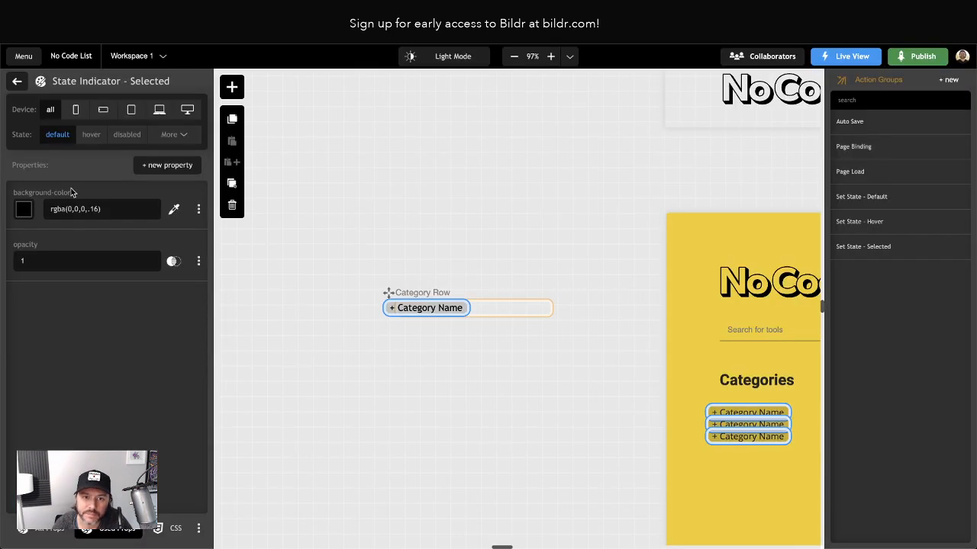
pyautogui.click(17, 80)
pyautogui.click(116, 222)
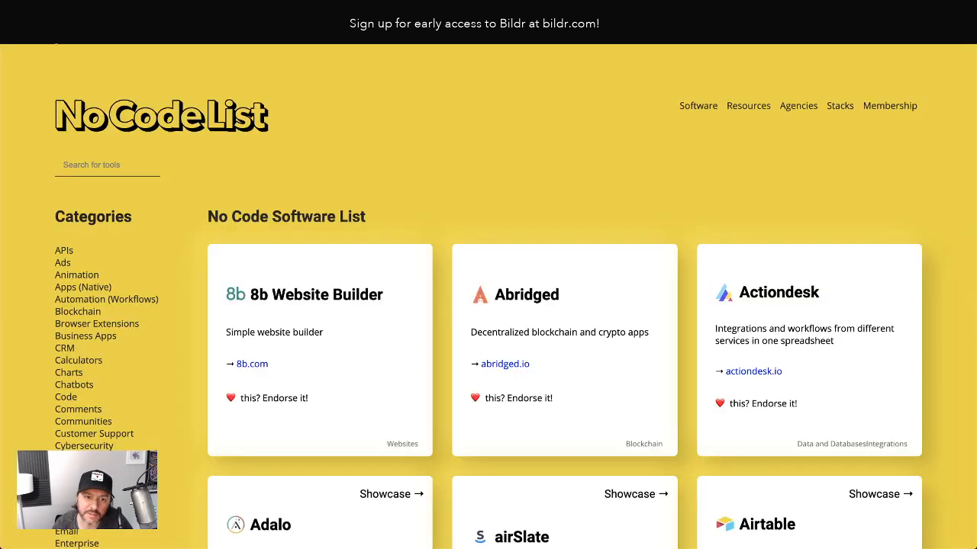
# Reload the live page and click APIs to check its selected highlight
pyautogui.press('super+r')
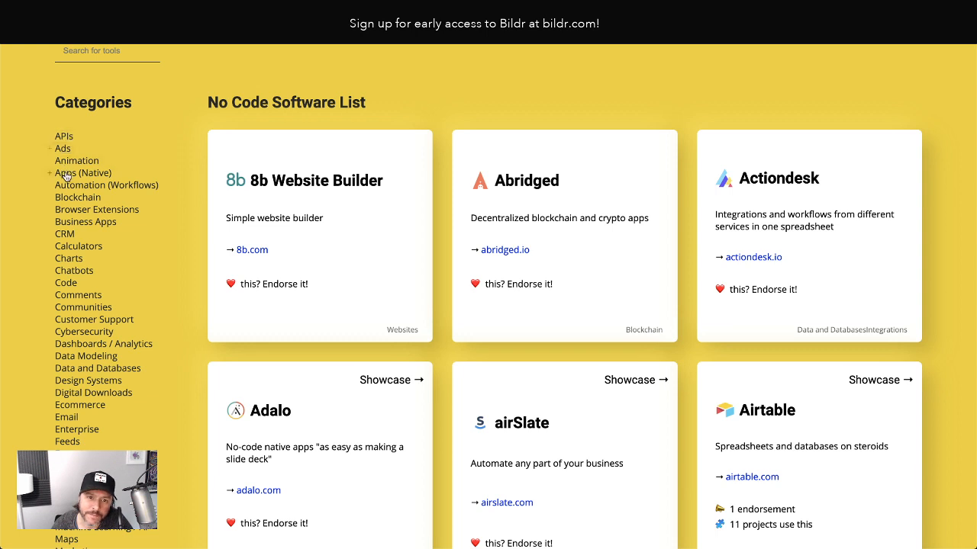
pyautogui.click(64, 137)
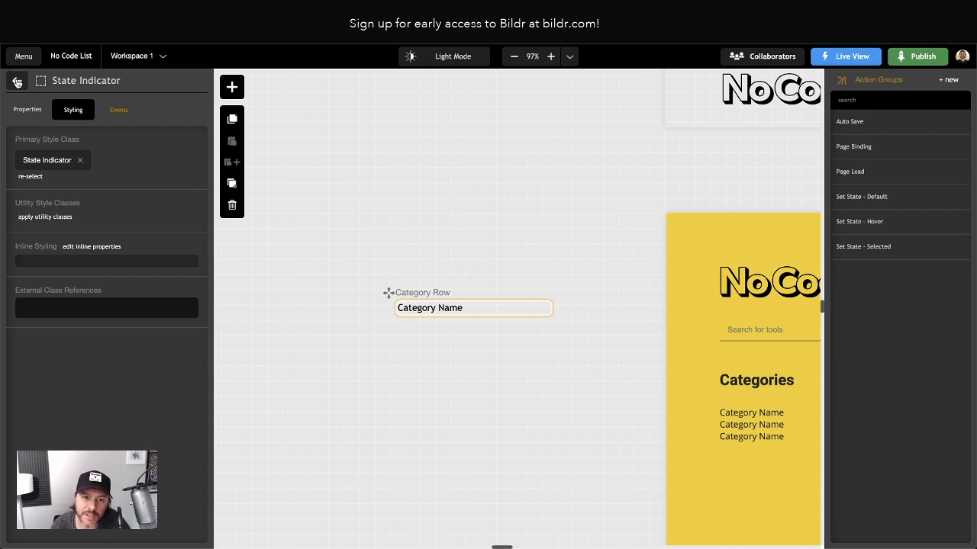
# Add an Element - set value action to Set State - Selected targeting the + text
pyautogui.click(17, 82)
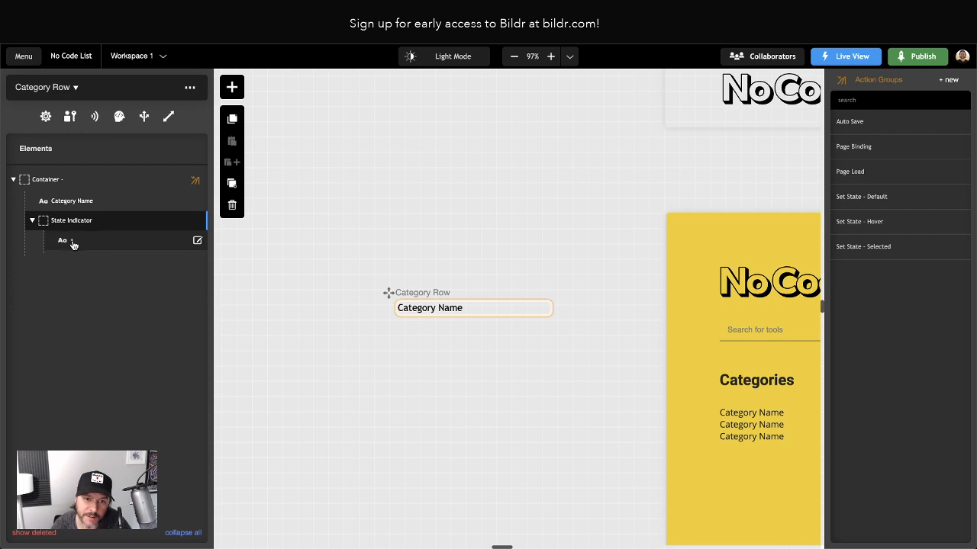
pyautogui.click(877, 248)
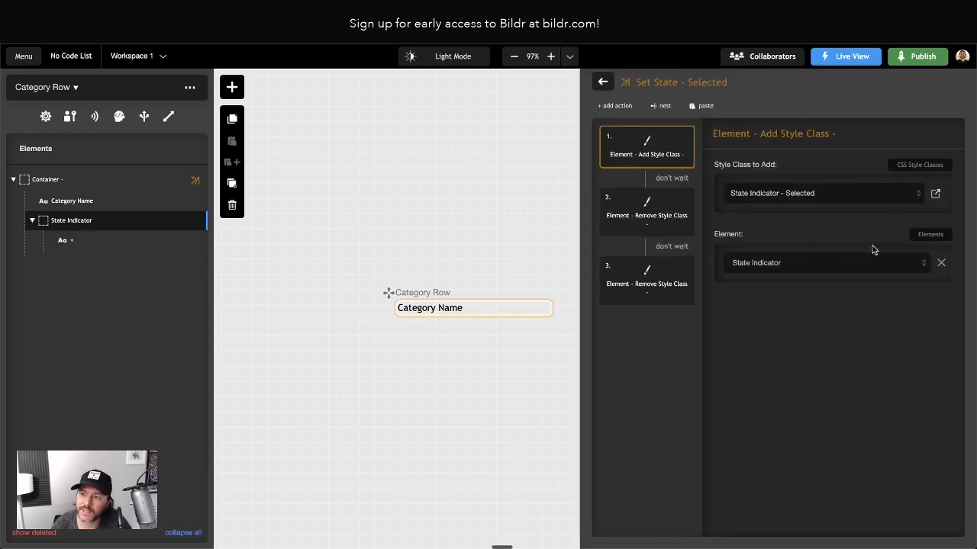
pyautogui.click(616, 105)
pyautogui.write('set value')
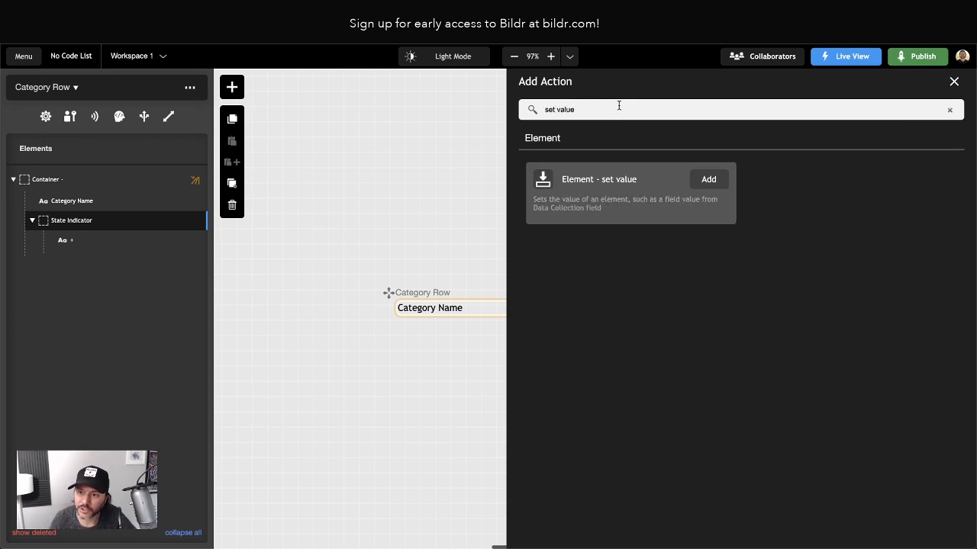
pyautogui.click(710, 180)
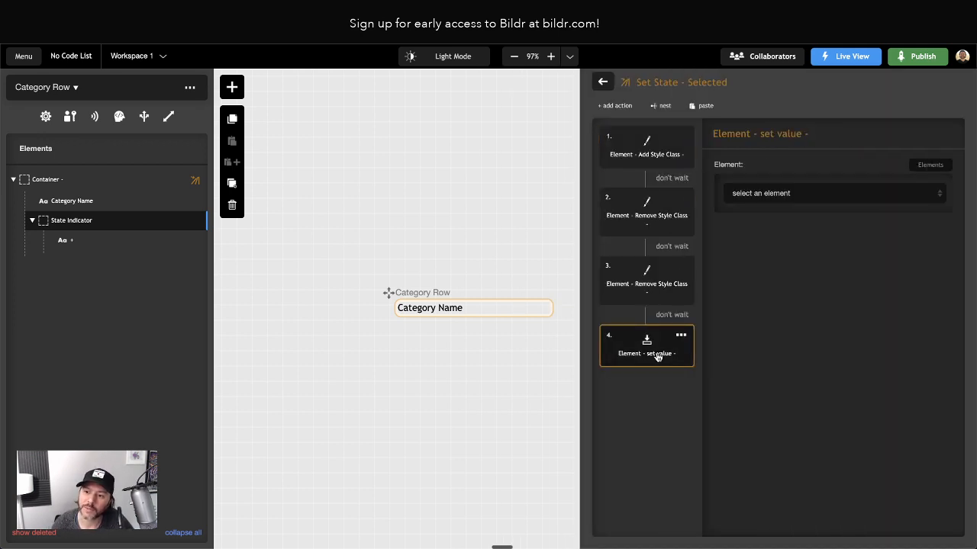
pyautogui.click(799, 193)
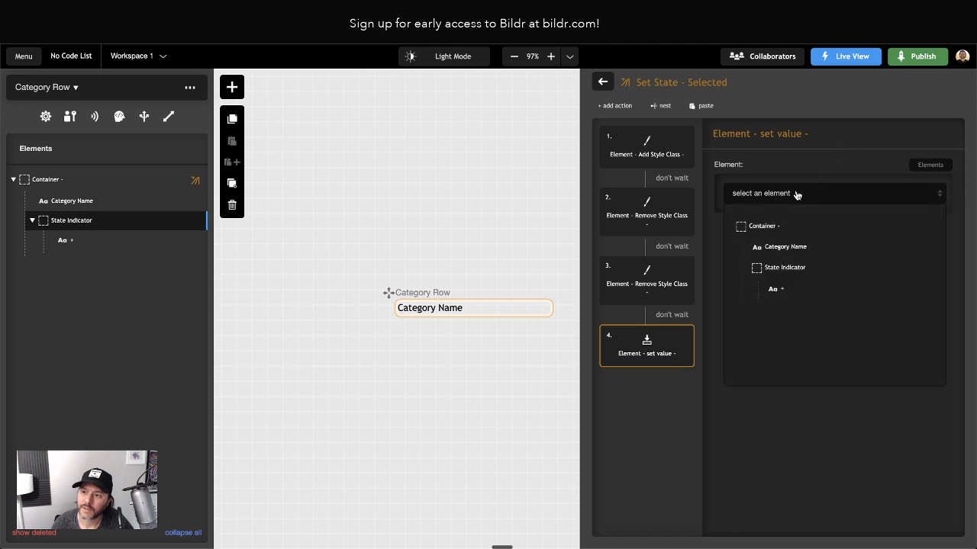
pyautogui.click(782, 292)
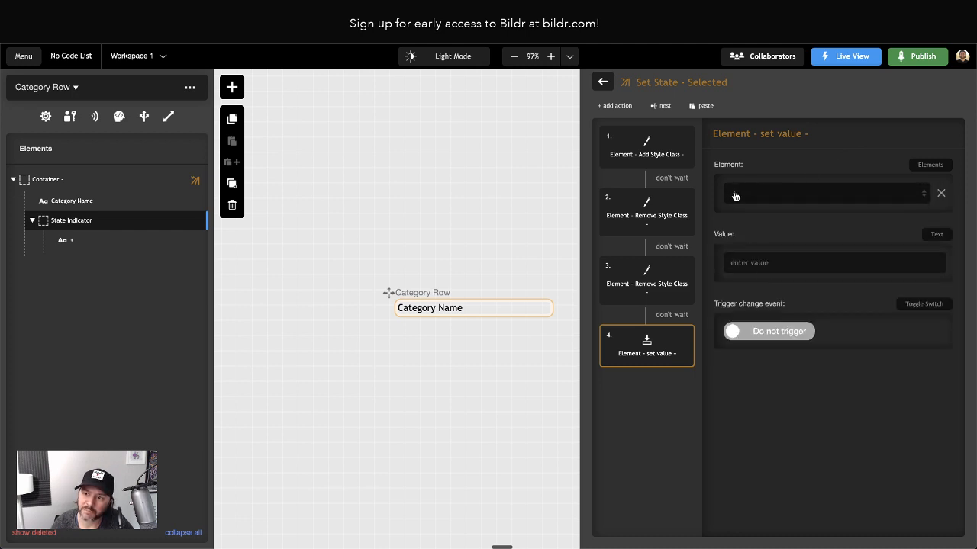
# Set the action's Value to a ✓ checkmark emoji and reload the live preview
pyautogui.click(745, 263)
pyautogui.press('ctrl+super+space')
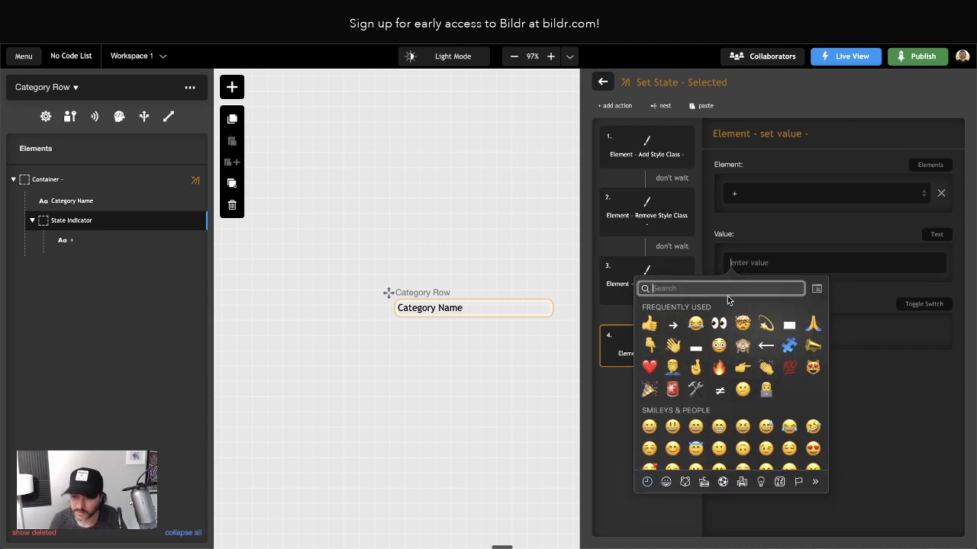
pyautogui.write('checkmark')
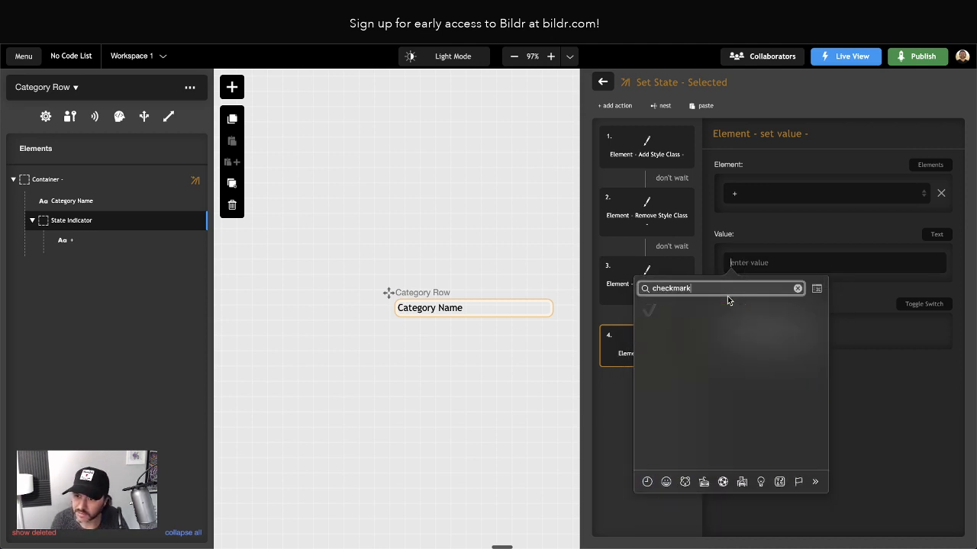
pyautogui.press('BackSpace')
pyautogui.press('BackSpace')
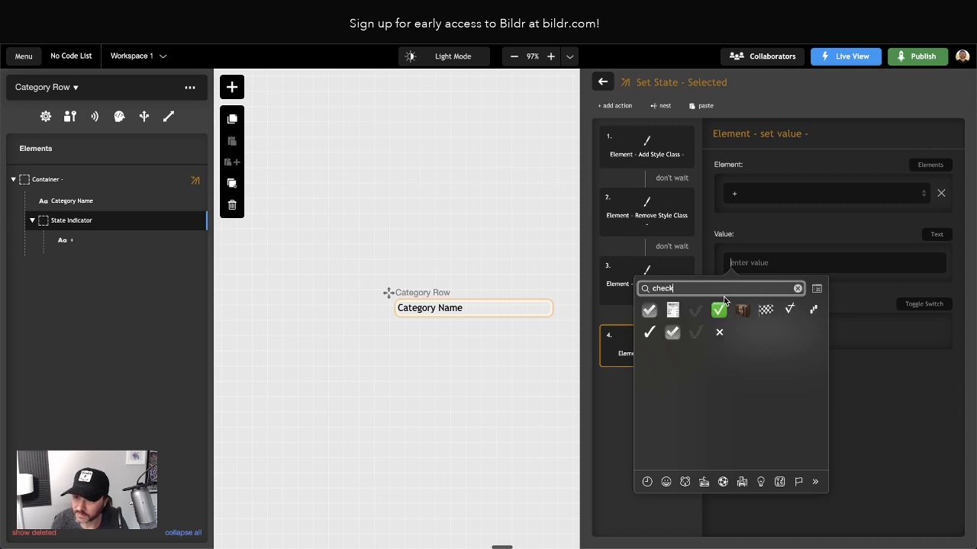
pyautogui.click(655, 336)
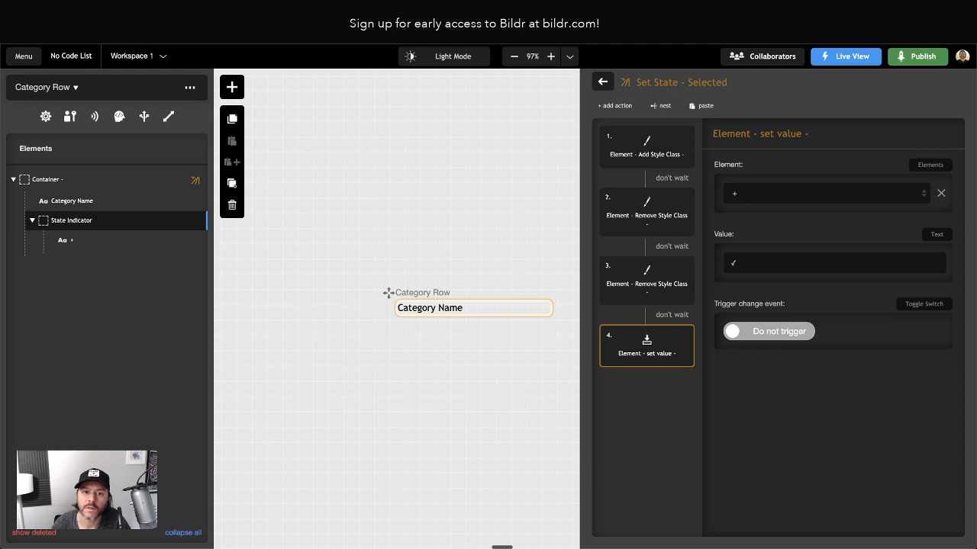
pyautogui.hotkey('ctrl', 'Tab')
pyautogui.press('super+r')
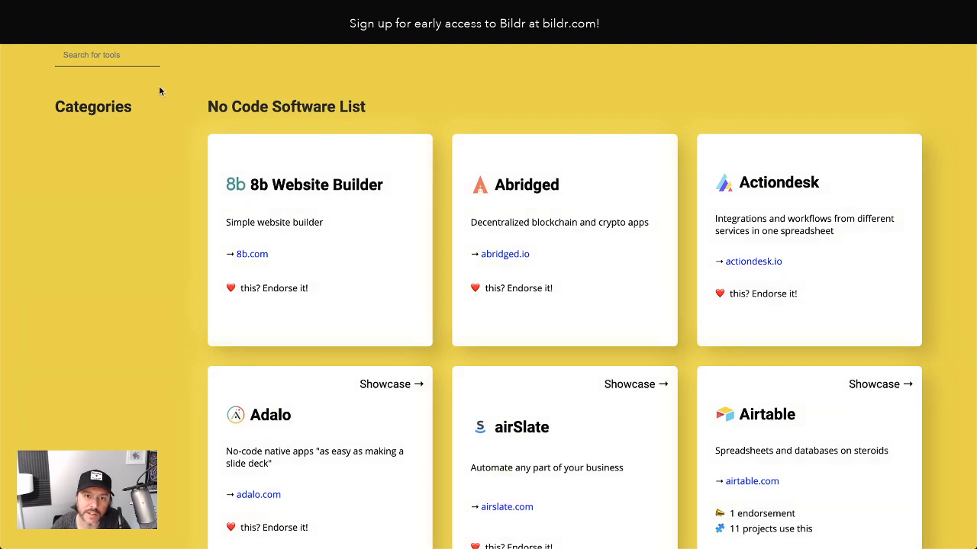
# Scroll to the top of the live page and reload it
pyautogui.scroll(2, 159, 87)
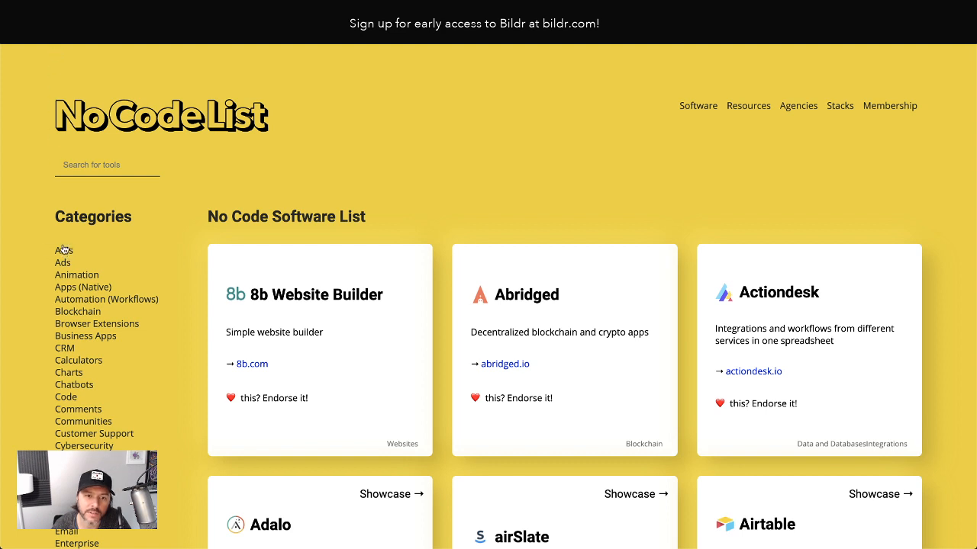
pyautogui.press('super+r')
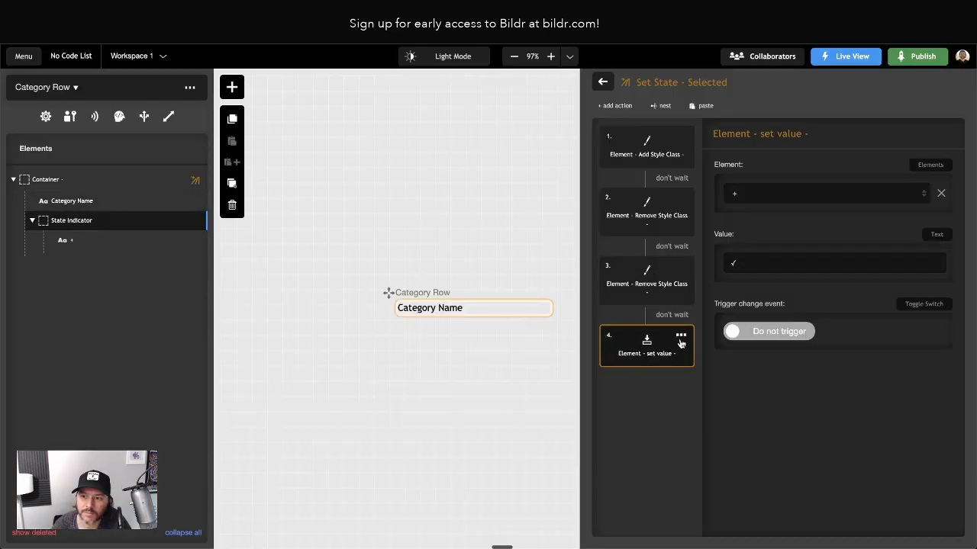
# Retitle the Selected group's actions Checkmark, Selected, Hover and Hover Selected, then close the group
pyautogui.click(832, 134)
pyautogui.write('Ch')
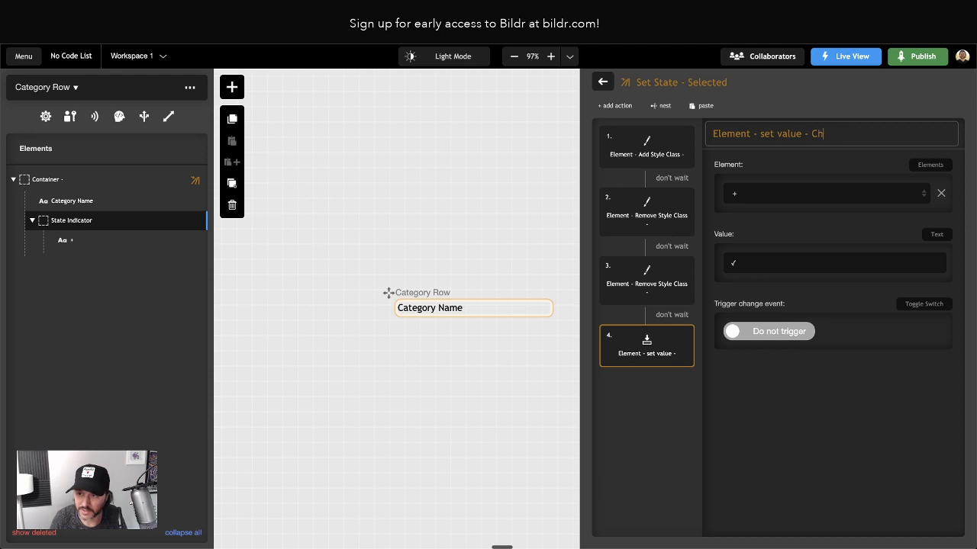
pyautogui.write('eckmark')
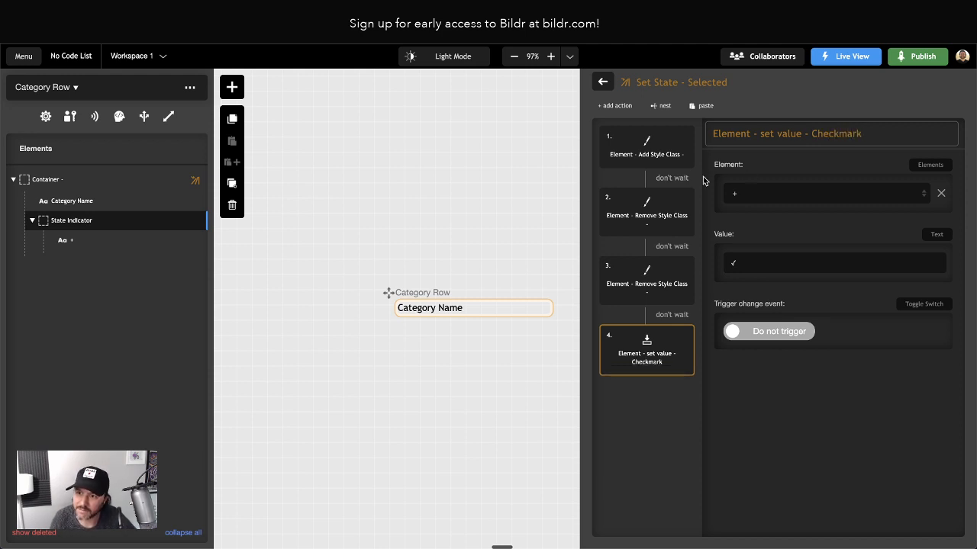
pyautogui.click(650, 149)
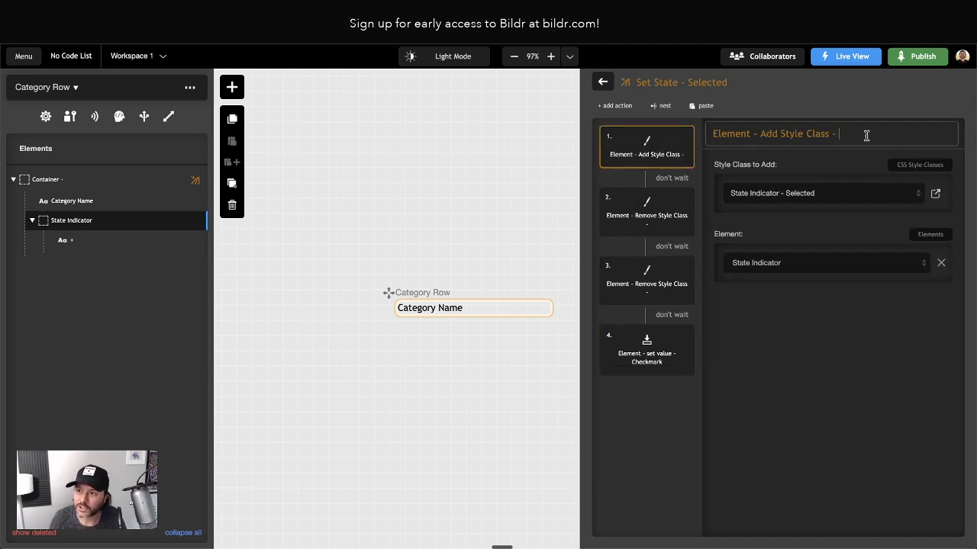
pyautogui.write('Selected')
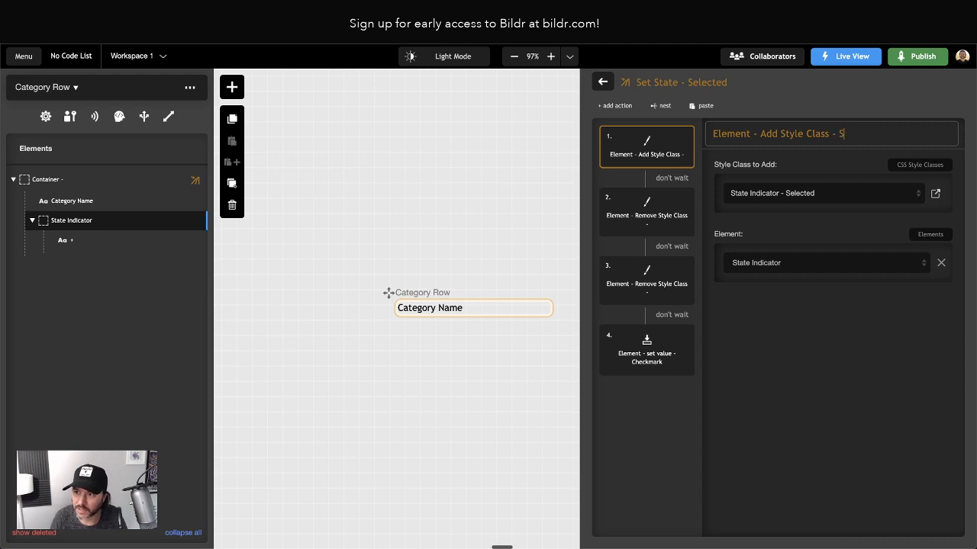
pyautogui.click(647, 221)
pyautogui.write('Hover')
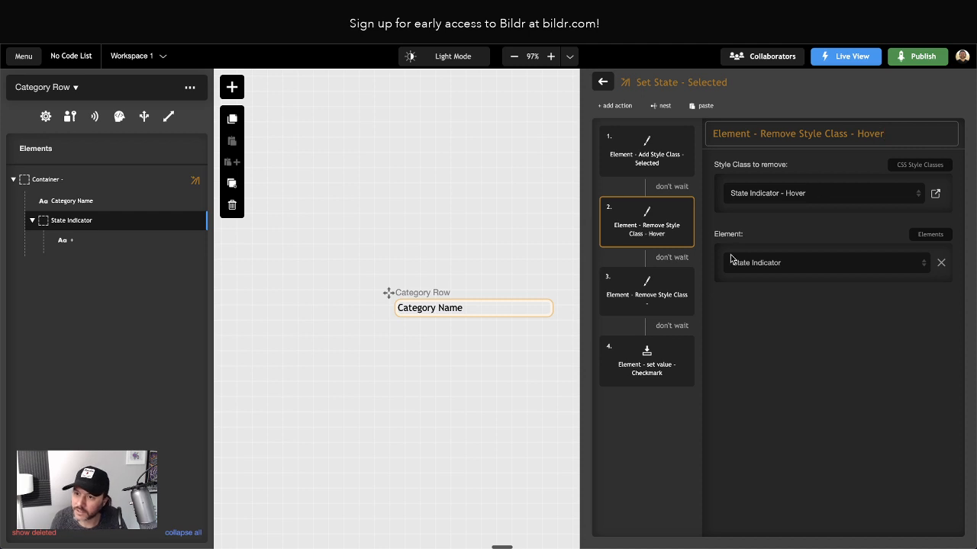
pyautogui.click(647, 294)
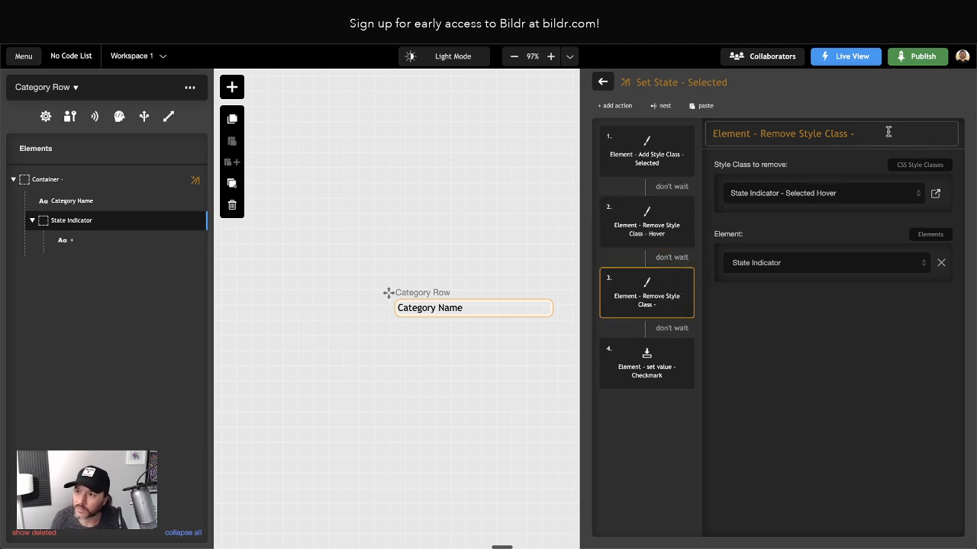
pyautogui.write('HOve')
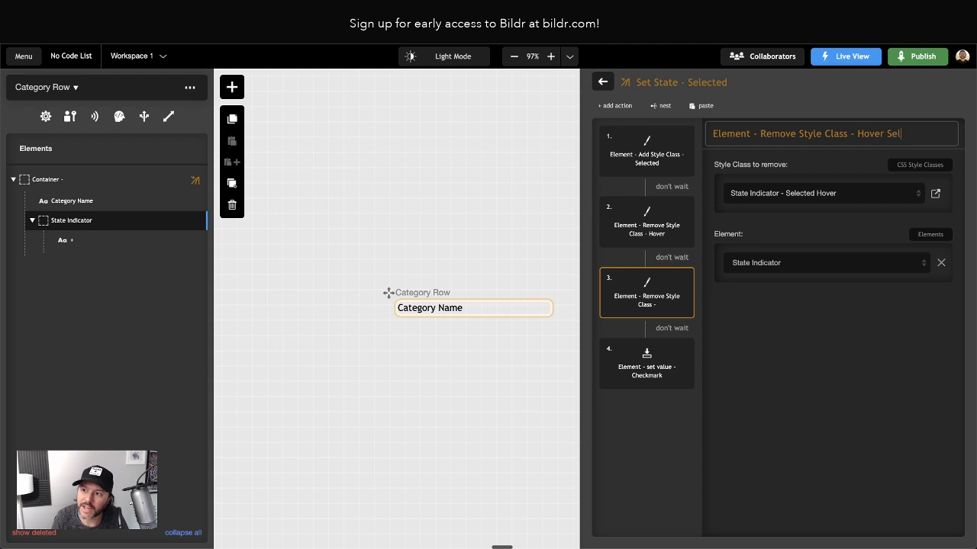
pyautogui.write('r Selected')
pyautogui.click(827, 332)
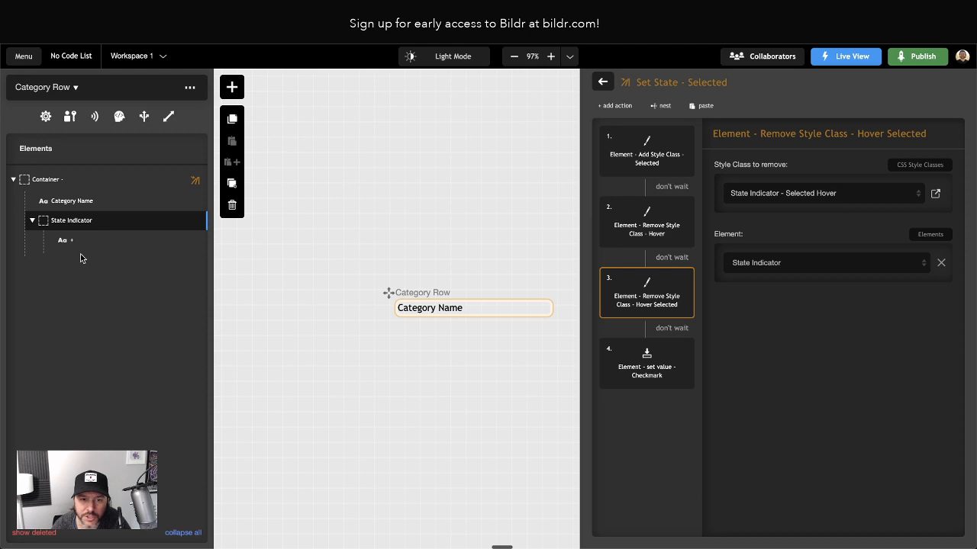
pyautogui.click(603, 82)
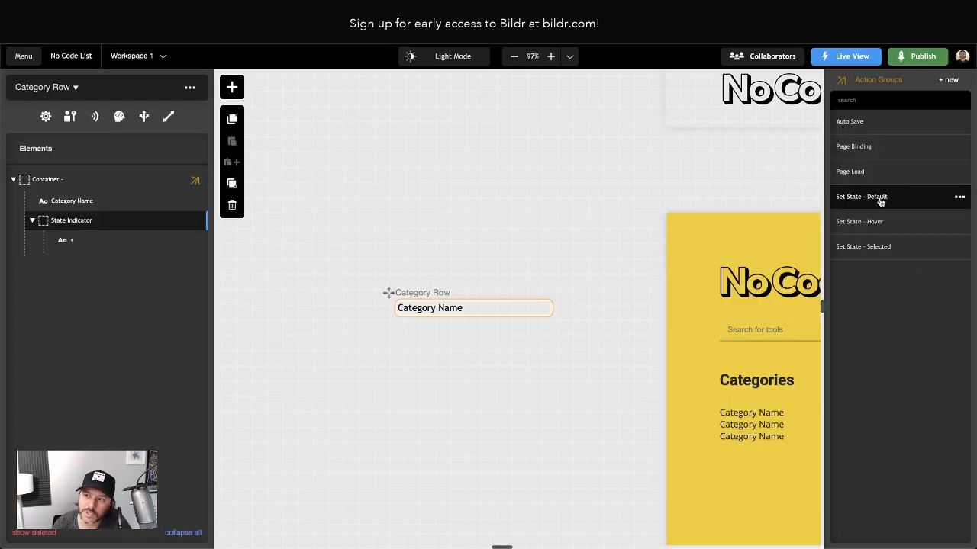
# In Set State - Default, add a set value action on the + text, titled Plus
pyautogui.click(881, 200)
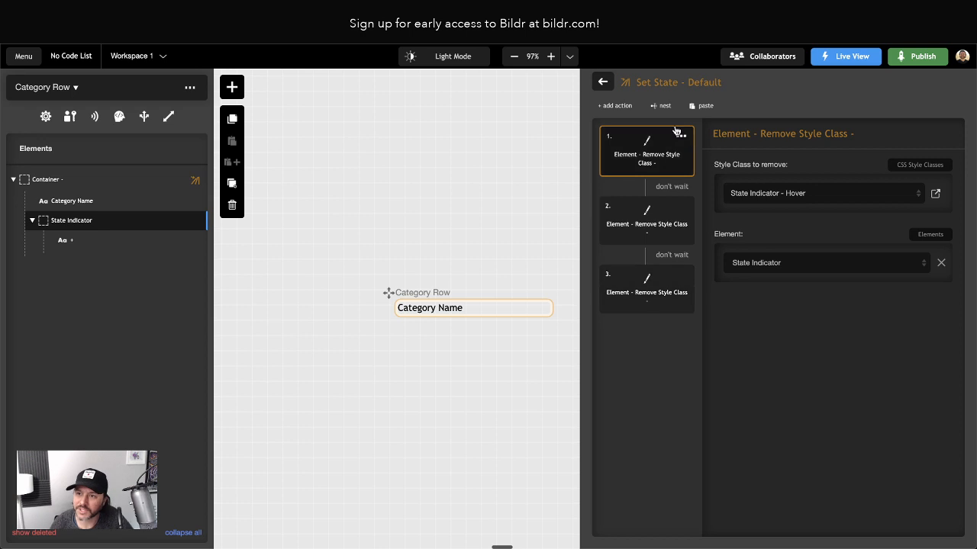
pyautogui.click(616, 106)
pyautogui.write('set')
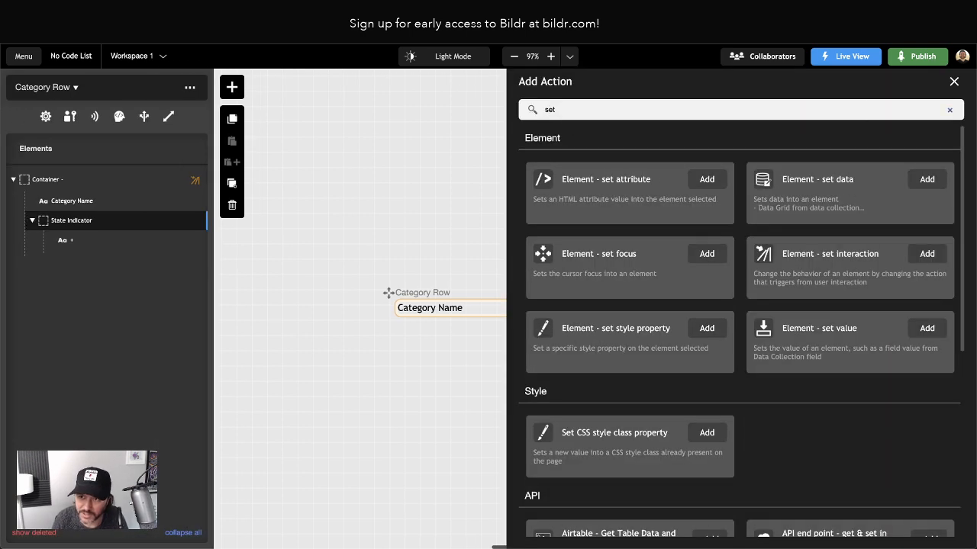
pyautogui.write(' value')
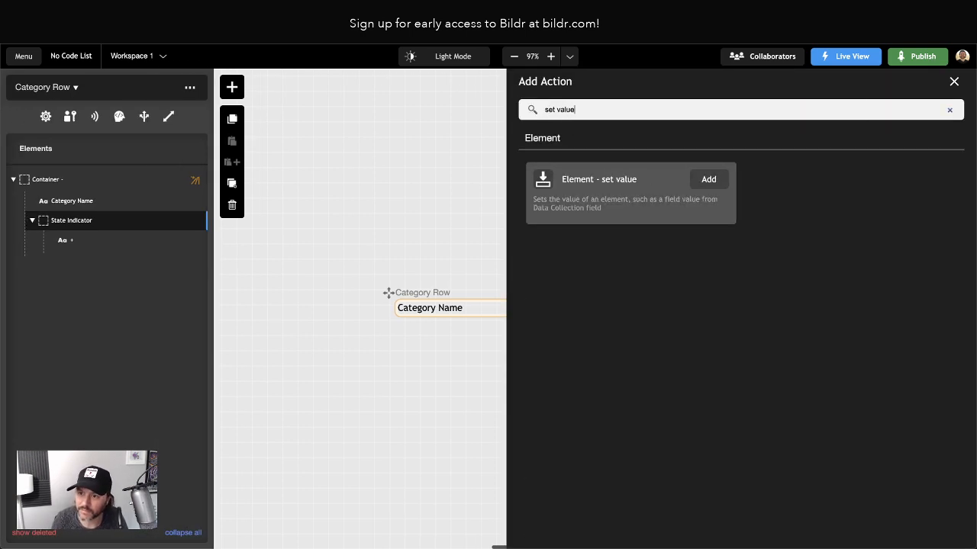
pyautogui.click(708, 187)
pyautogui.click(756, 193)
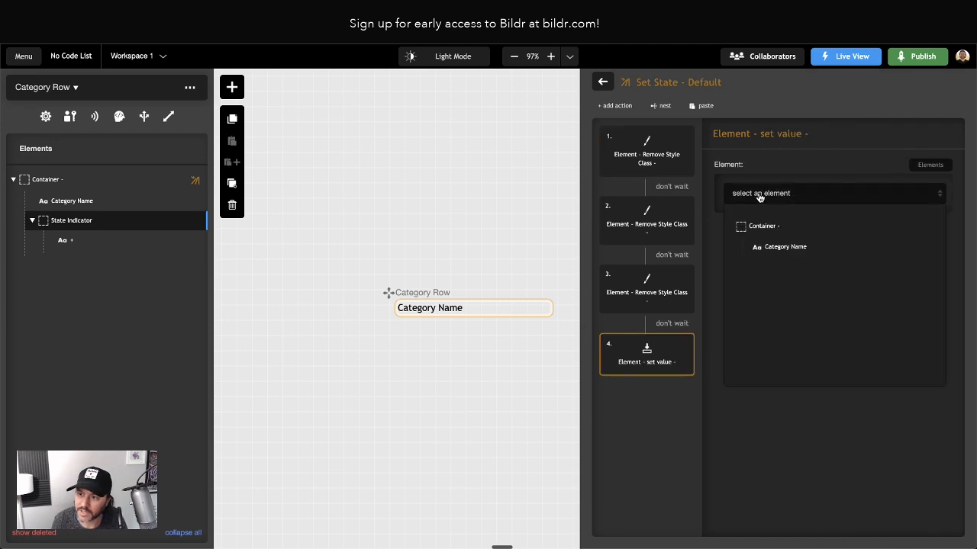
pyautogui.click(768, 285)
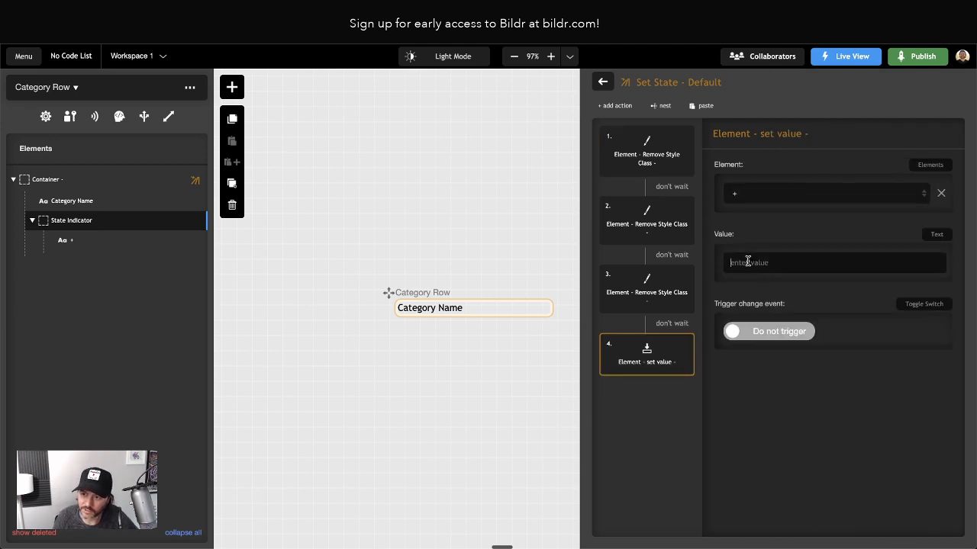
pyautogui.click(829, 136)
pyautogui.write('Plus')
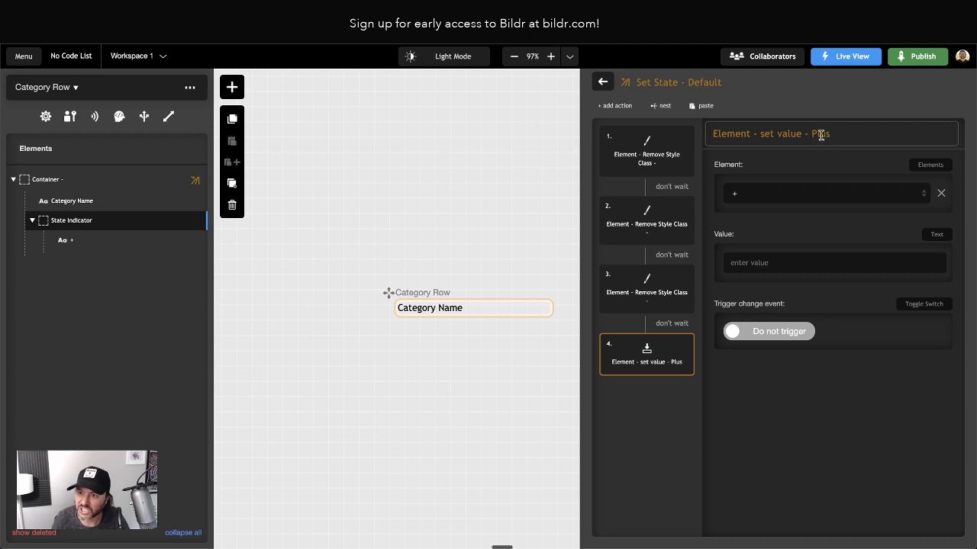
# Retitle the Default group's other actions Hover, Selected and Selected Hover, then close it
pyautogui.click(639, 157)
pyautogui.write('Hover')
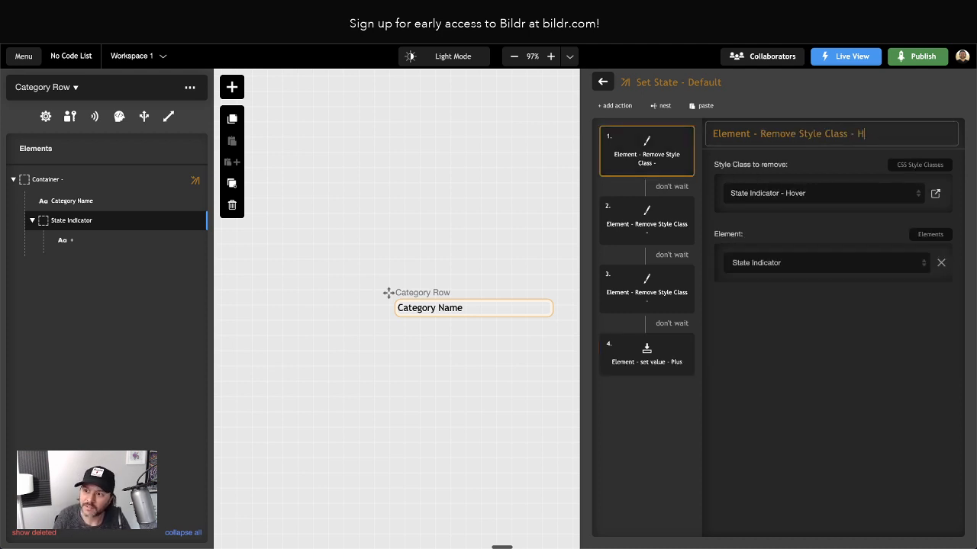
pyautogui.click(646, 223)
pyautogui.write('Selected')
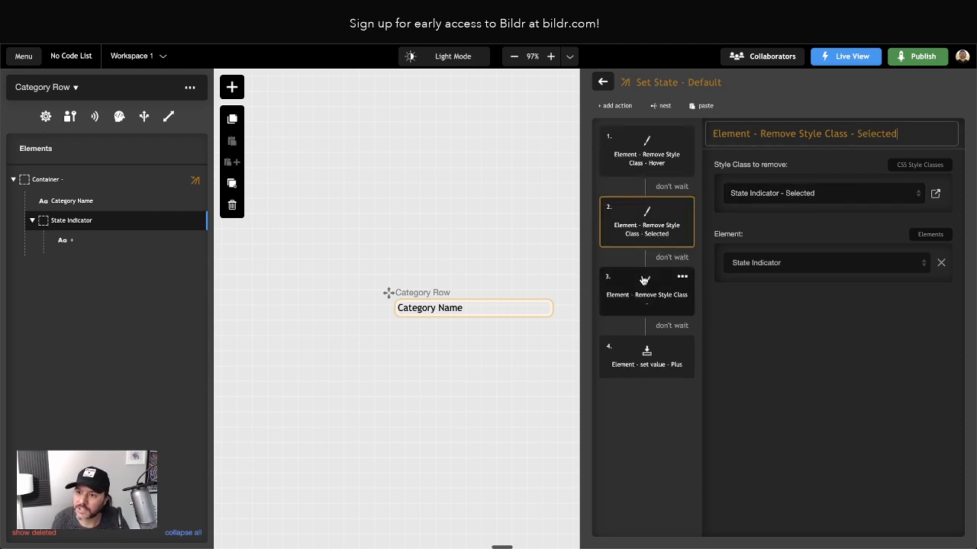
pyautogui.click(657, 294)
pyautogui.click(888, 141)
pyautogui.write('Selected Hover')
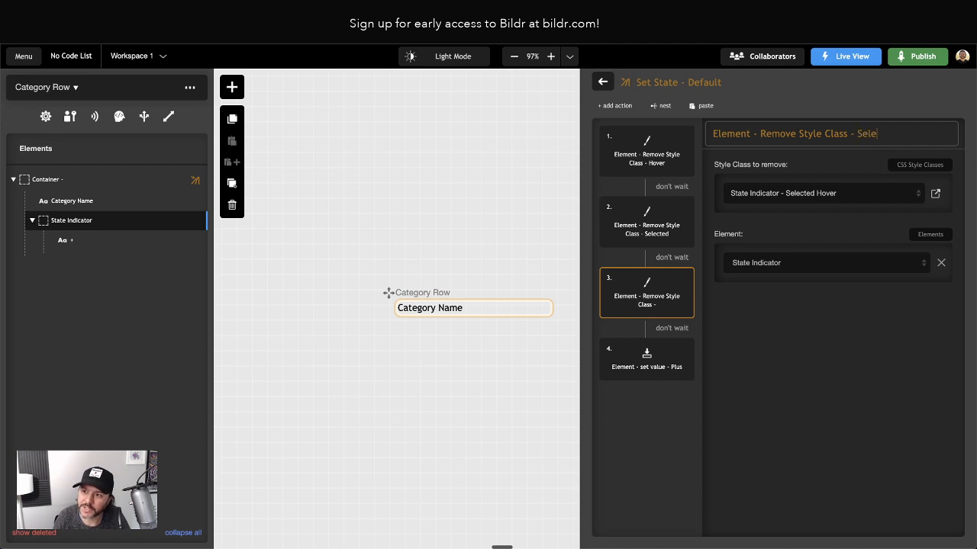
pyautogui.click(869, 403)
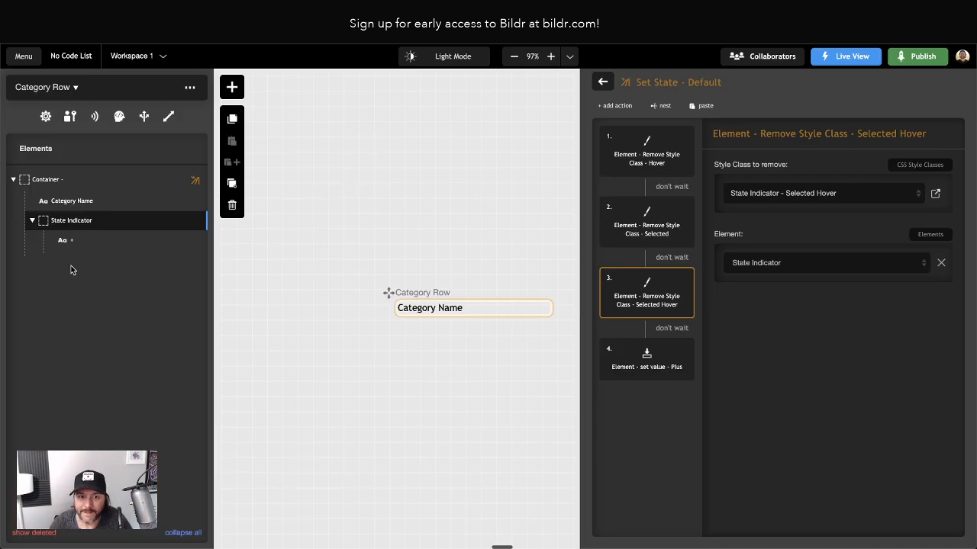
pyautogui.click(603, 82)
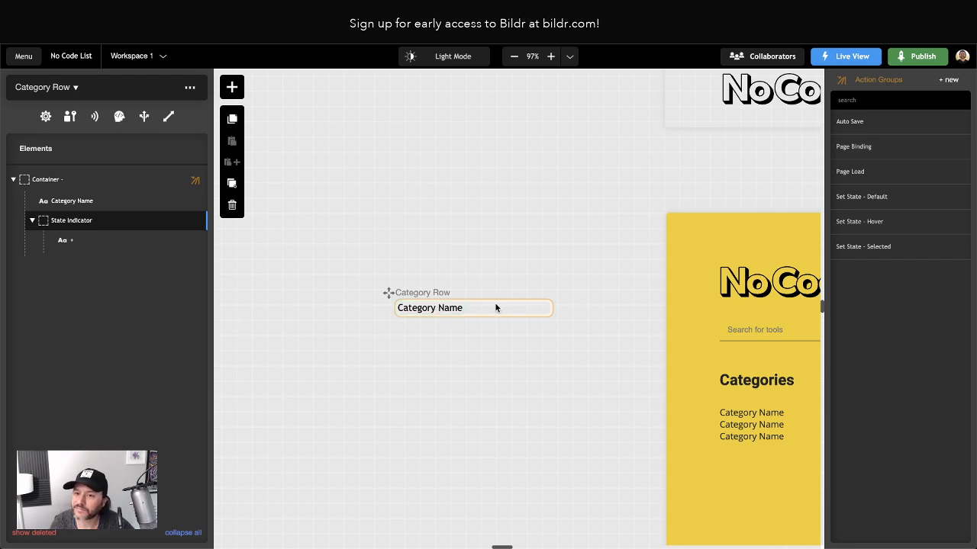
# Deselect the State Indicator and start adding an action to the Page Load group
pyautogui.press('Escape')
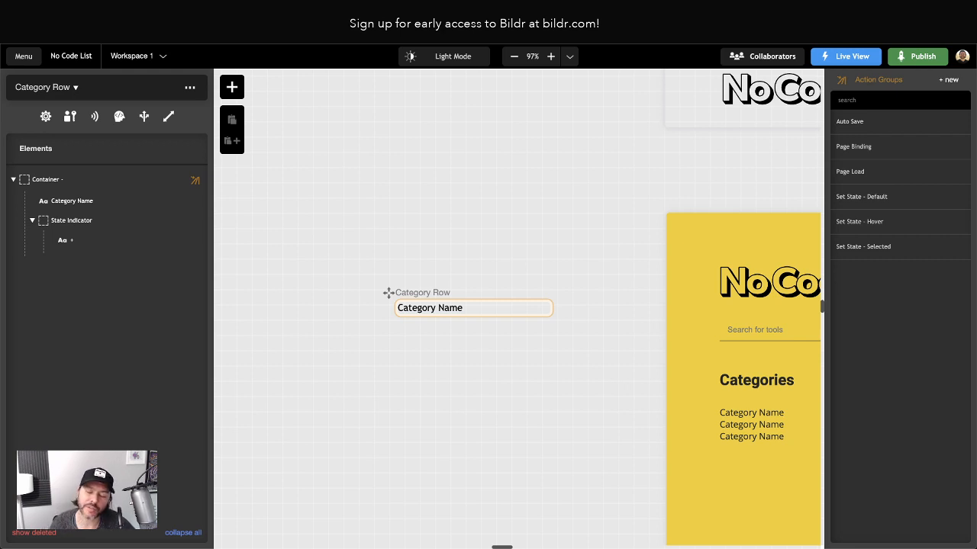
pyautogui.click(867, 172)
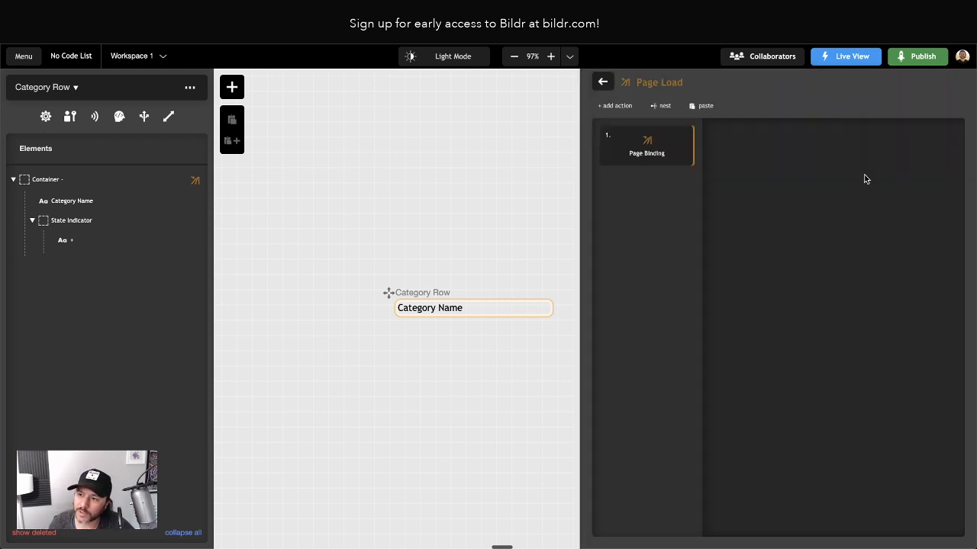
pyautogui.click(622, 105)
# Add a Set variable action titled State to Page Load, targeting the current page
pyautogui.write('set')
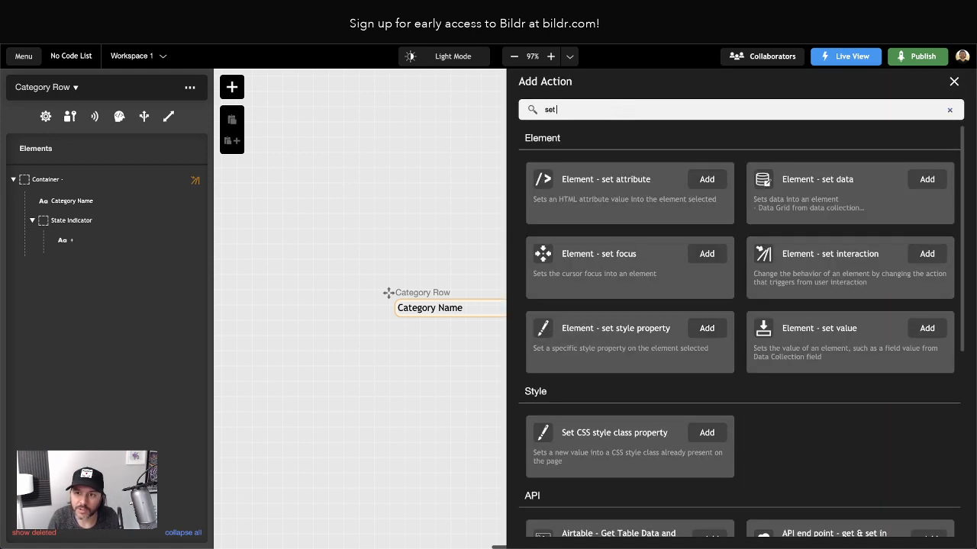
pyautogui.write(' variable')
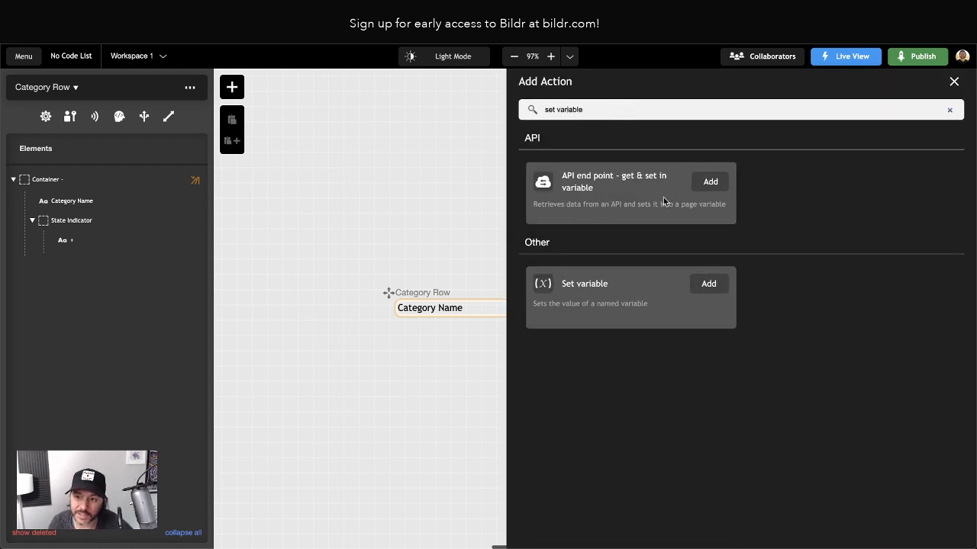
pyautogui.click(709, 284)
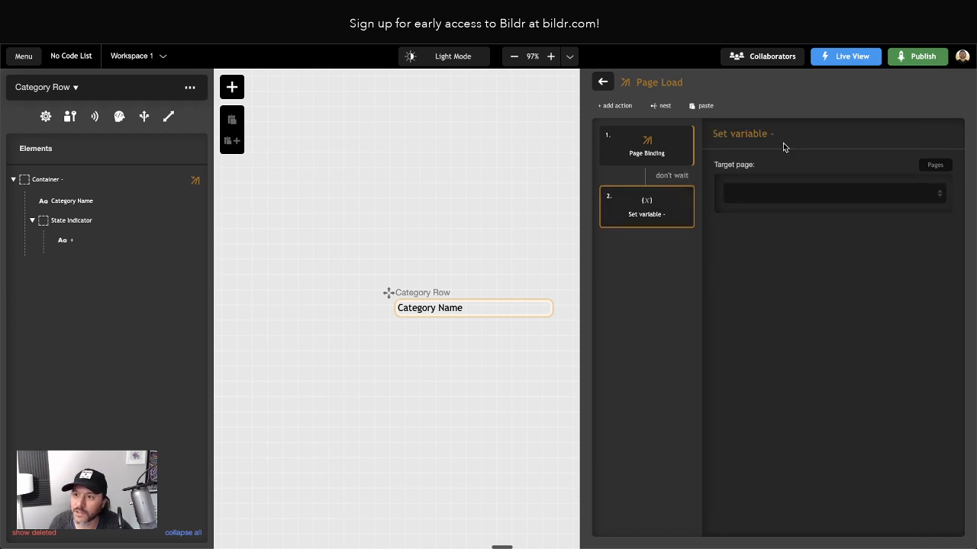
pyautogui.click(794, 135)
pyautogui.write('State')
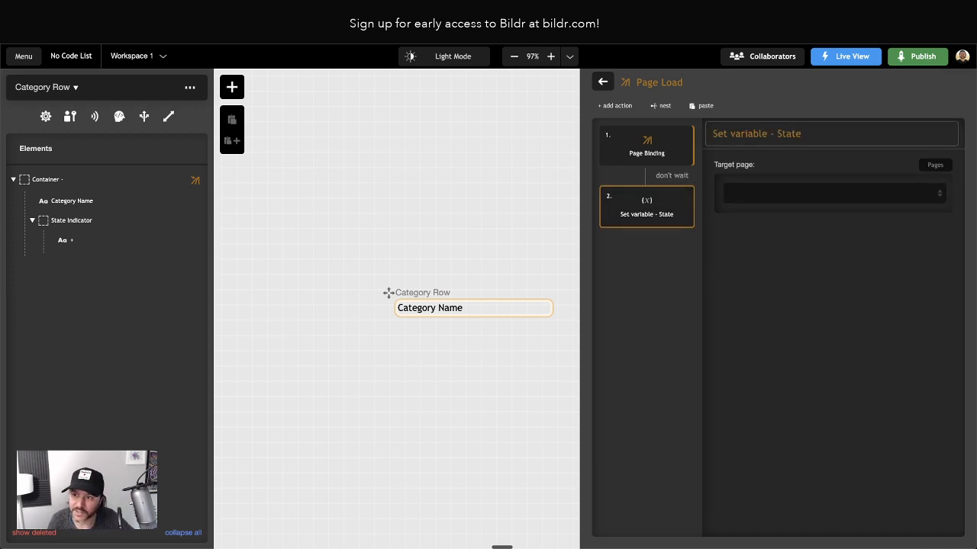
pyautogui.click(760, 200)
pyautogui.click(760, 205)
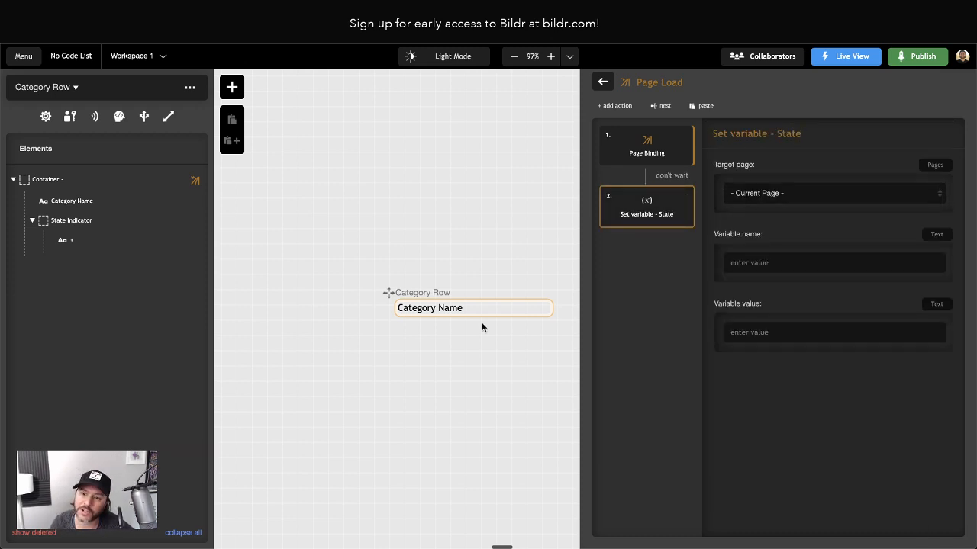
# Set variable 'state' to 'default', retitle the action State (default), and close Page Load
pyautogui.click(774, 258)
pyautogui.write('state')
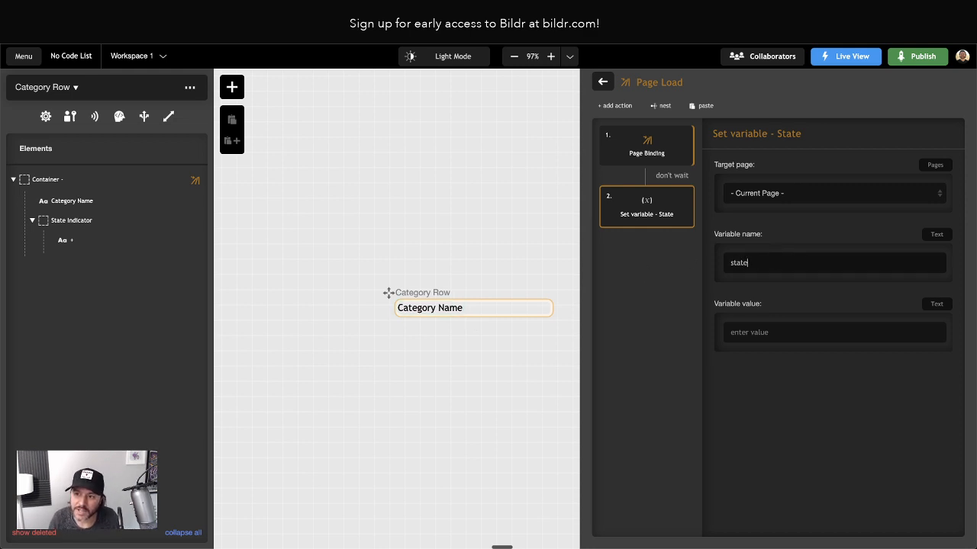
pyautogui.click(750, 337)
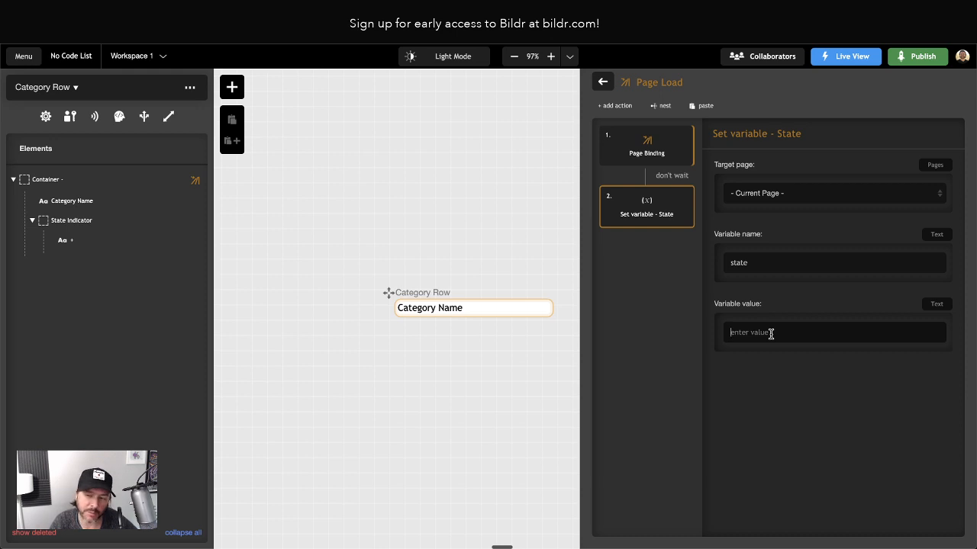
pyautogui.write('deafult')
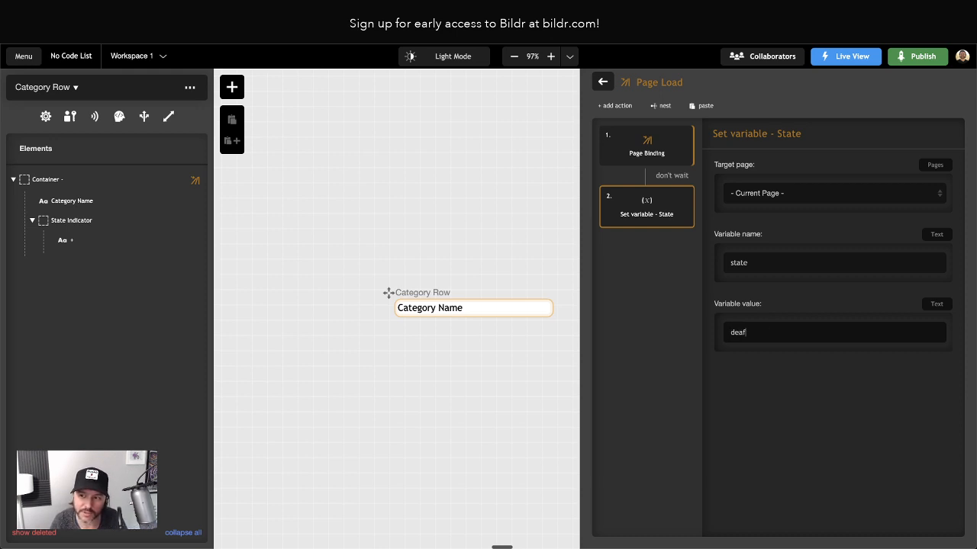
pyautogui.press('BackSpace')
pyautogui.press('BackSpace')
pyautogui.press('BackSpace')
pyautogui.press('BackSpace')
pyautogui.press('BackSpace')
pyautogui.write('fault')
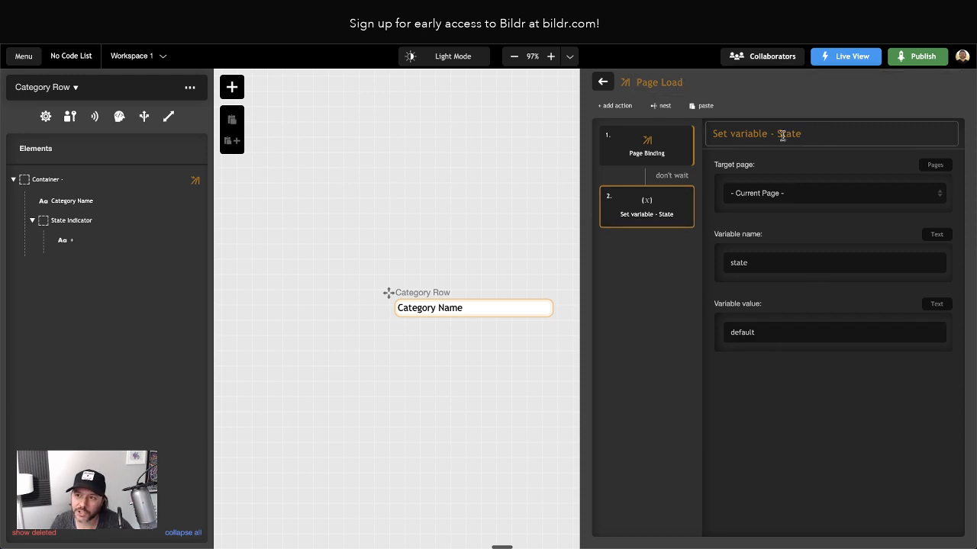
pyautogui.click(822, 131)
pyautogui.write('(default')
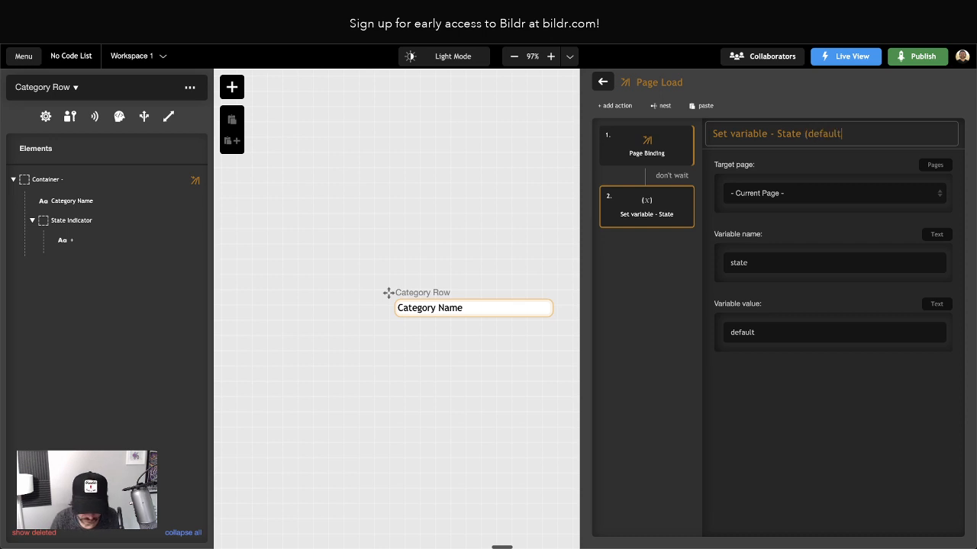
pyautogui.click(663, 303)
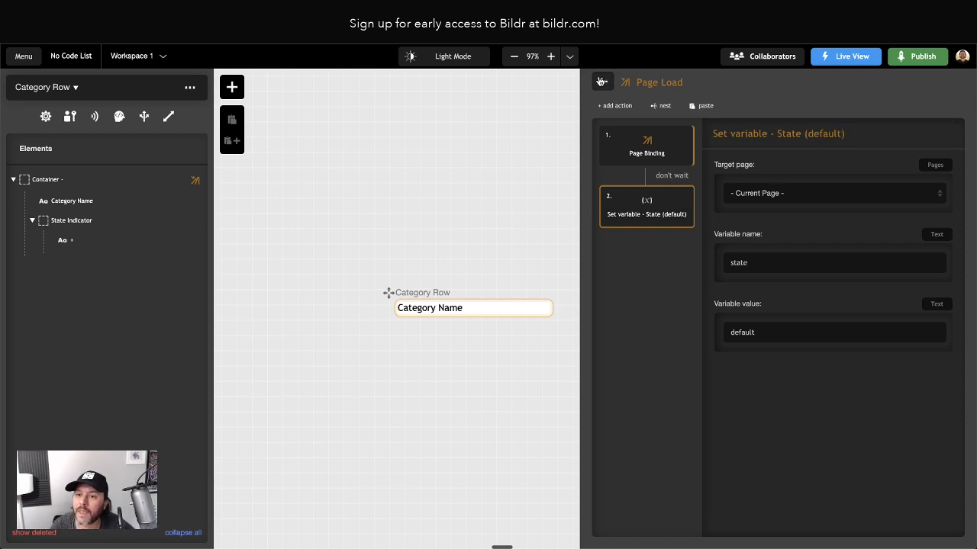
pyautogui.click(603, 82)
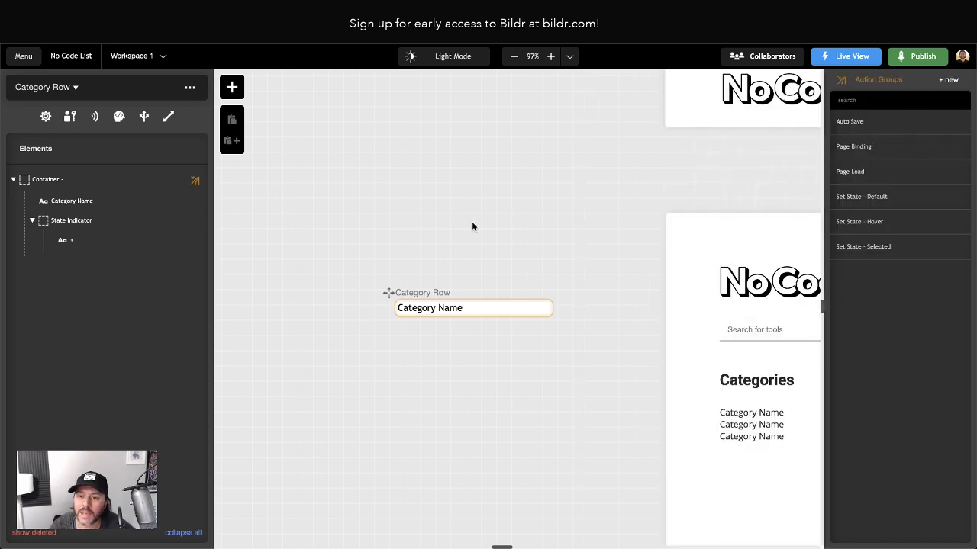
# Add a Set variable action on the current page to the Set State - Hover group
pyautogui.click(869, 222)
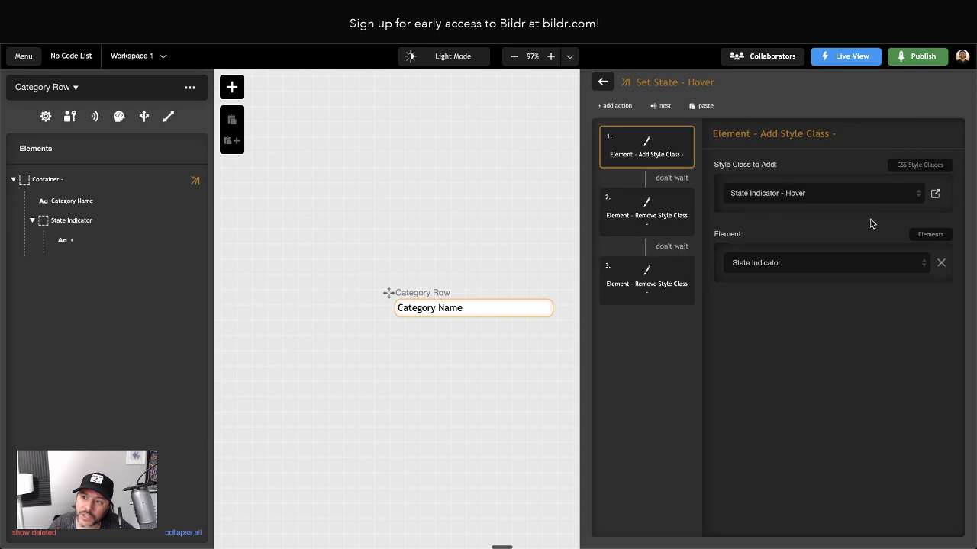
pyautogui.click(623, 107)
pyautogui.write('set vair')
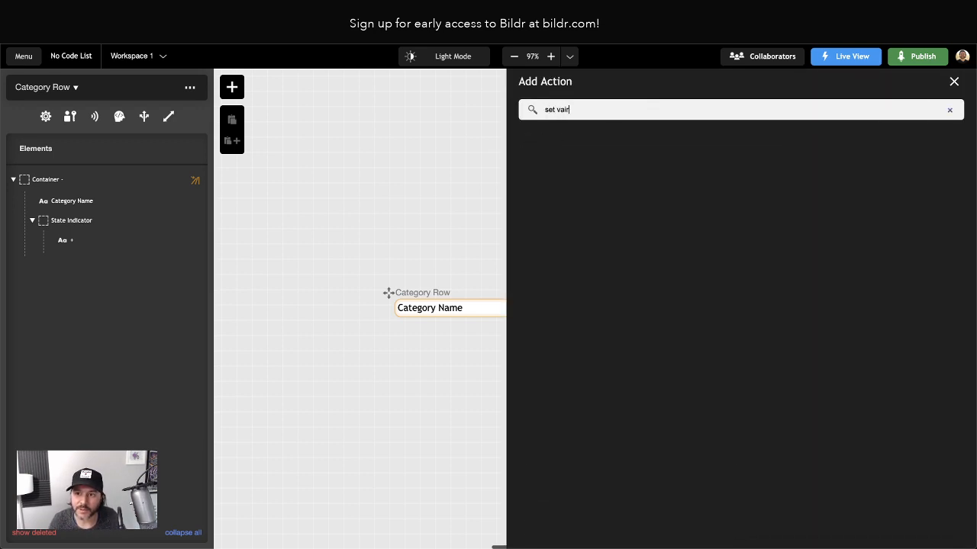
pyautogui.press('BackSpace')
pyautogui.press('BackSpace')
pyautogui.write('r')
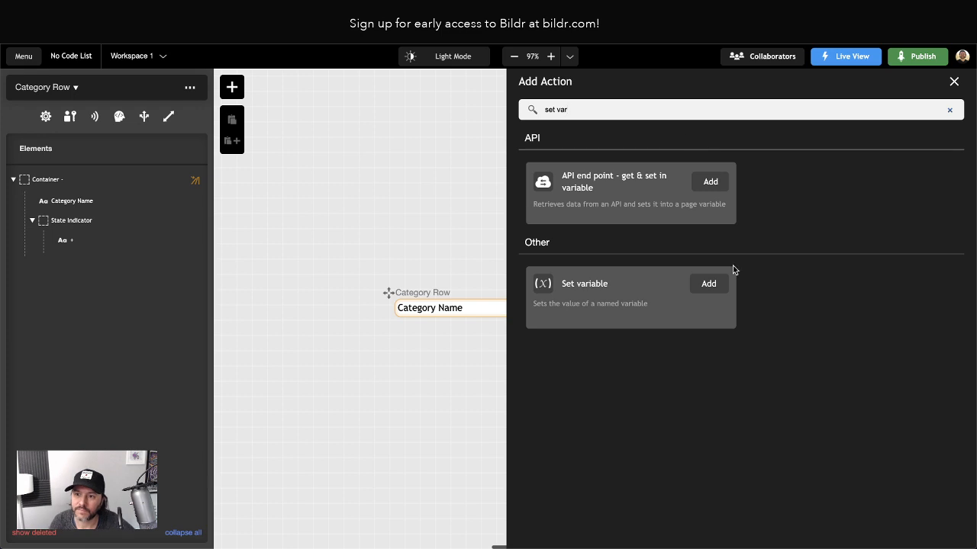
pyautogui.click(708, 283)
pyautogui.click(789, 197)
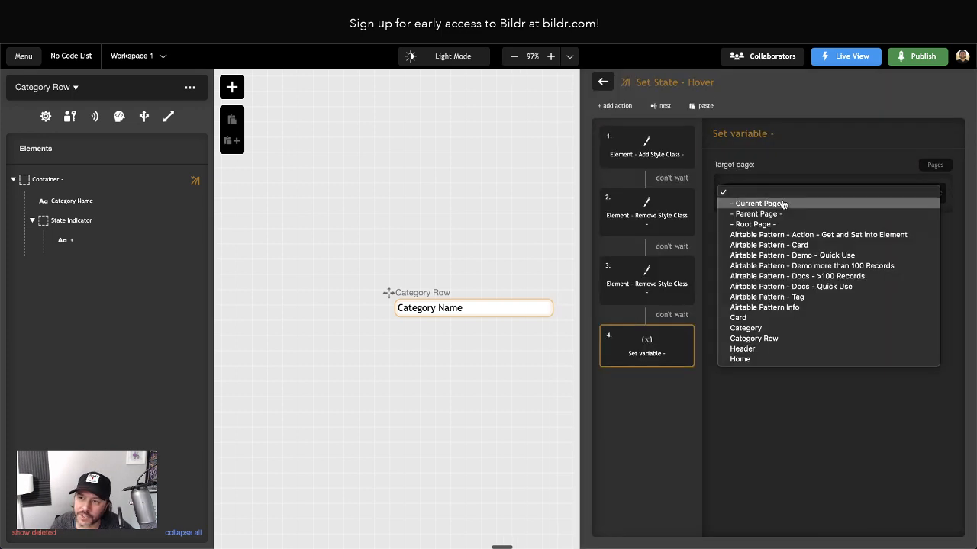
pyautogui.click(784, 203)
# Set variable 'state' to 'hover', title the action State - Hover, and go back
pyautogui.click(756, 264)
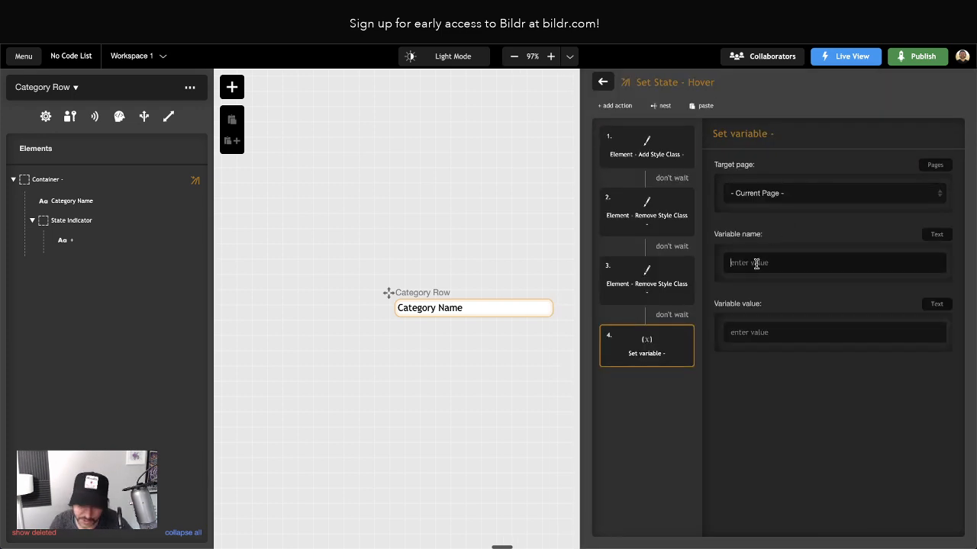
pyautogui.write('state')
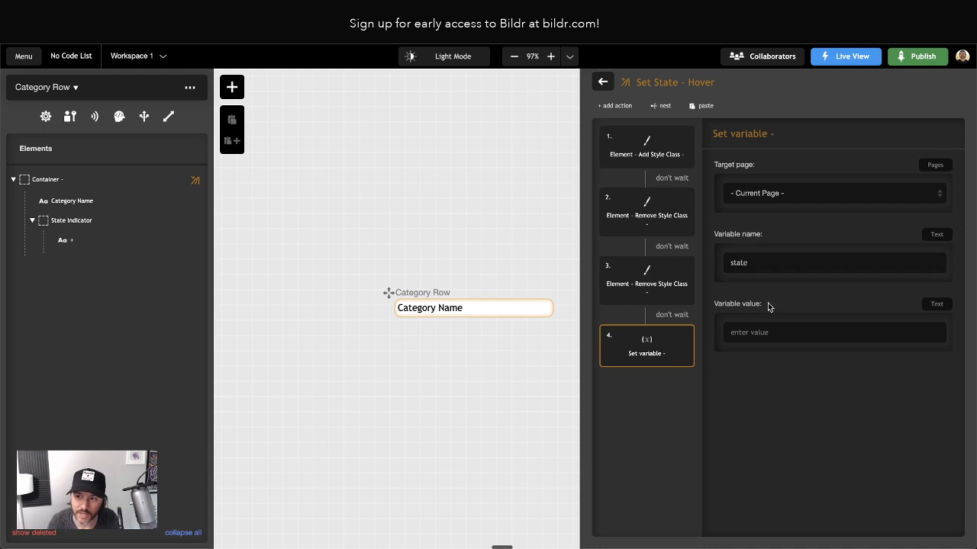
pyautogui.click(762, 332)
pyautogui.write('hover')
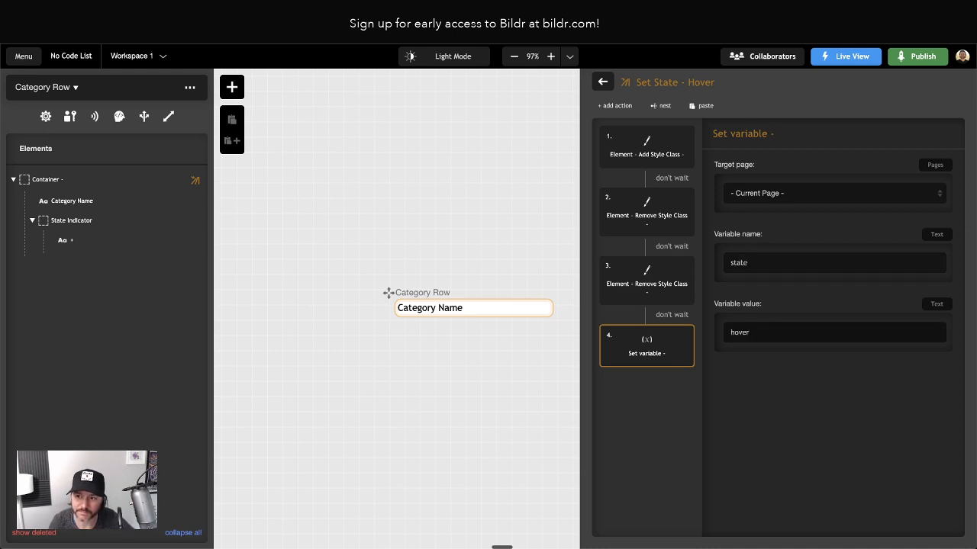
pyautogui.click(813, 138)
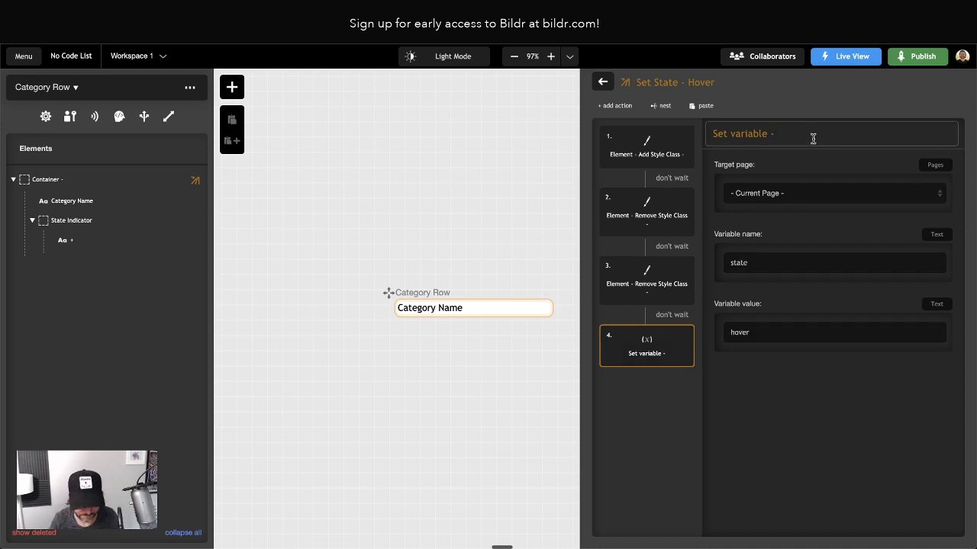
pyautogui.write('State - Hover')
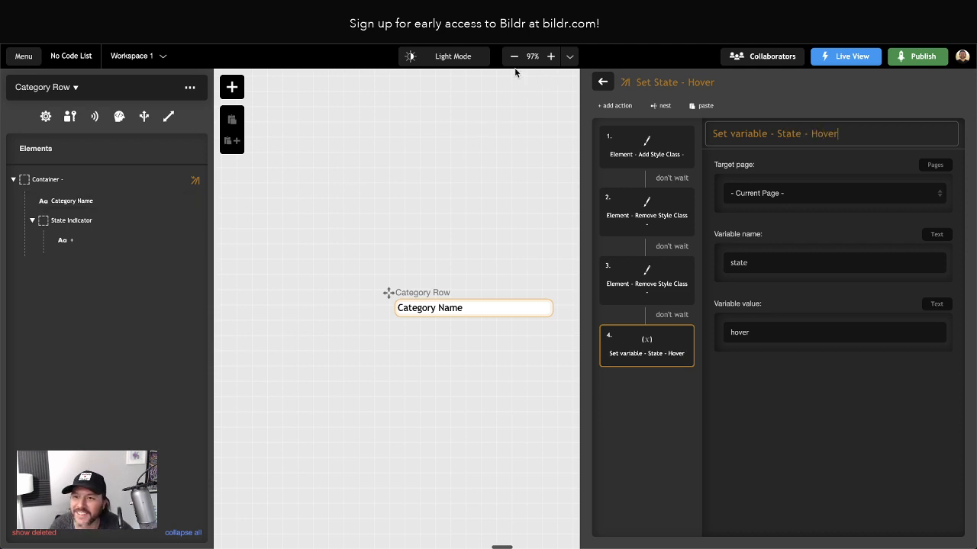
pyautogui.click(599, 83)
pyautogui.click(600, 82)
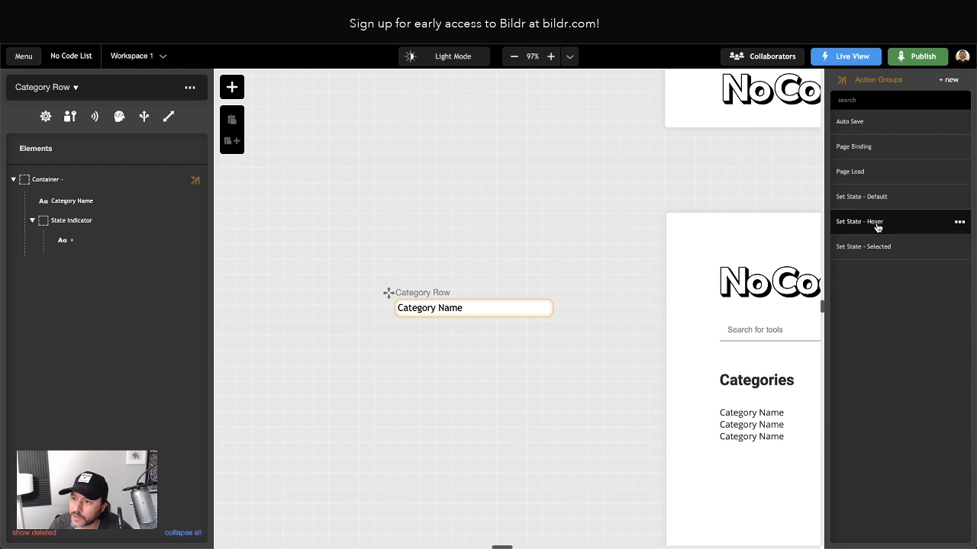
# Add a Set variable action on the current page to the Set State - Selected group
pyautogui.click(877, 248)
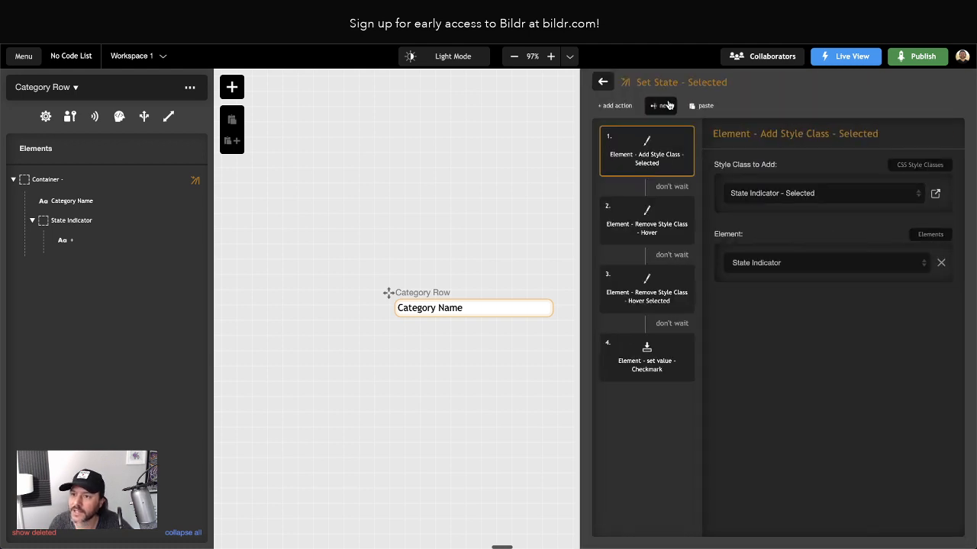
pyautogui.click(620, 105)
pyautogui.write('var')
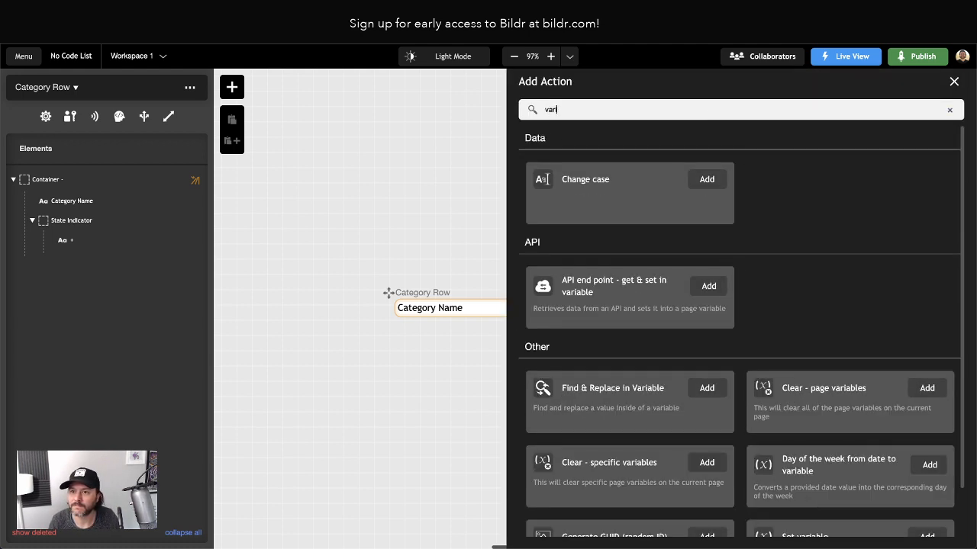
pyautogui.write('isa')
pyautogui.press('BackSpace')
pyautogui.press('BackSpace')
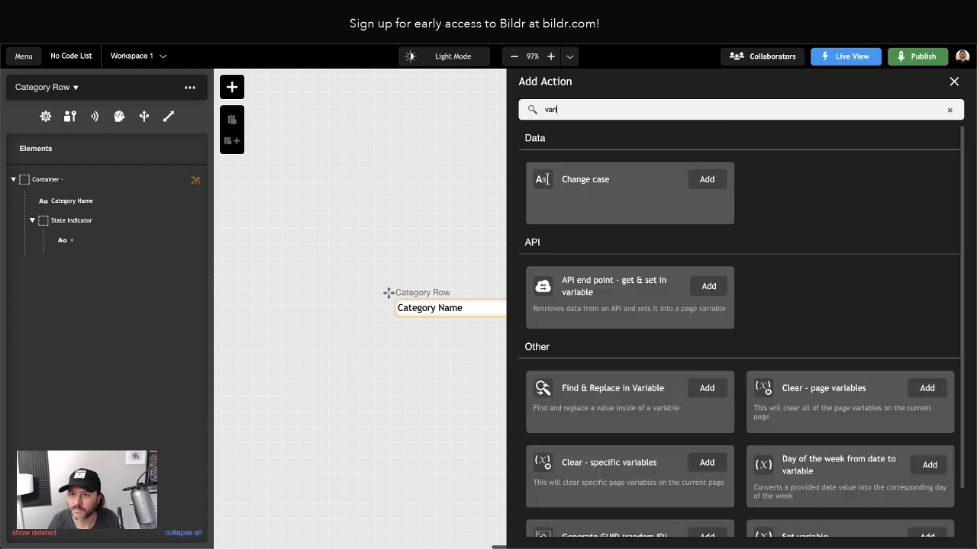
pyautogui.write('s')
pyautogui.write('a')
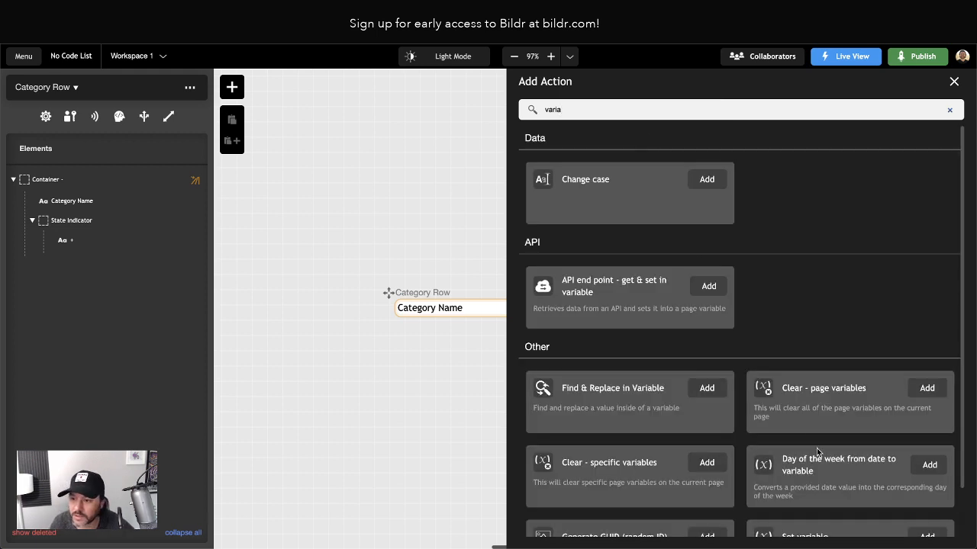
pyautogui.scroll(-1, 708, 287)
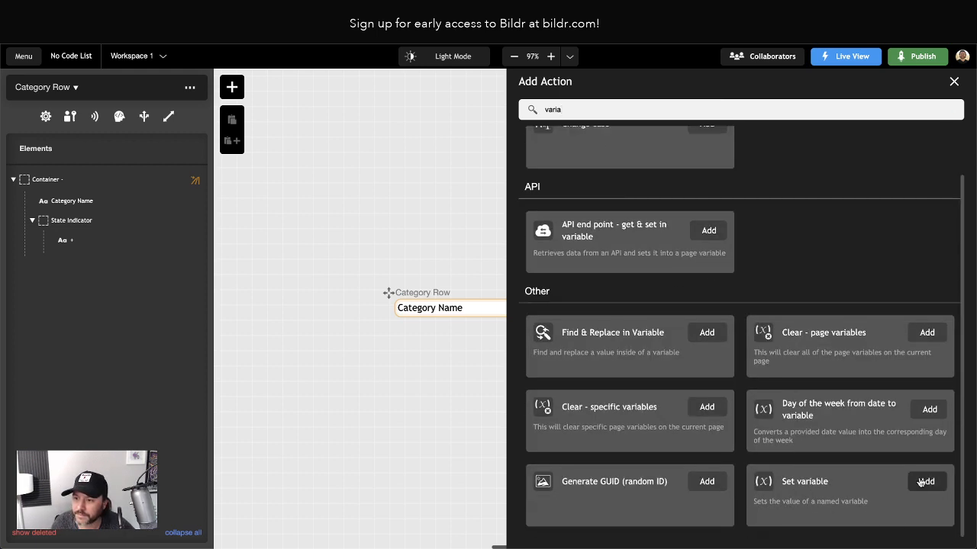
pyautogui.click(926, 482)
pyautogui.click(756, 197)
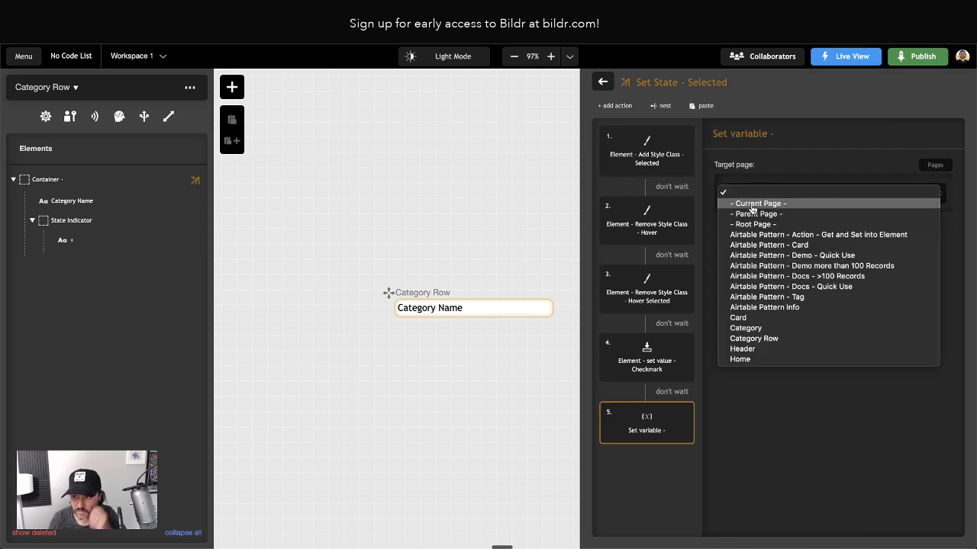
pyautogui.click(755, 203)
# Set variable 'state' to 'selected', then leave Category Row for the pages list
pyautogui.click(746, 260)
pyautogui.write('state')
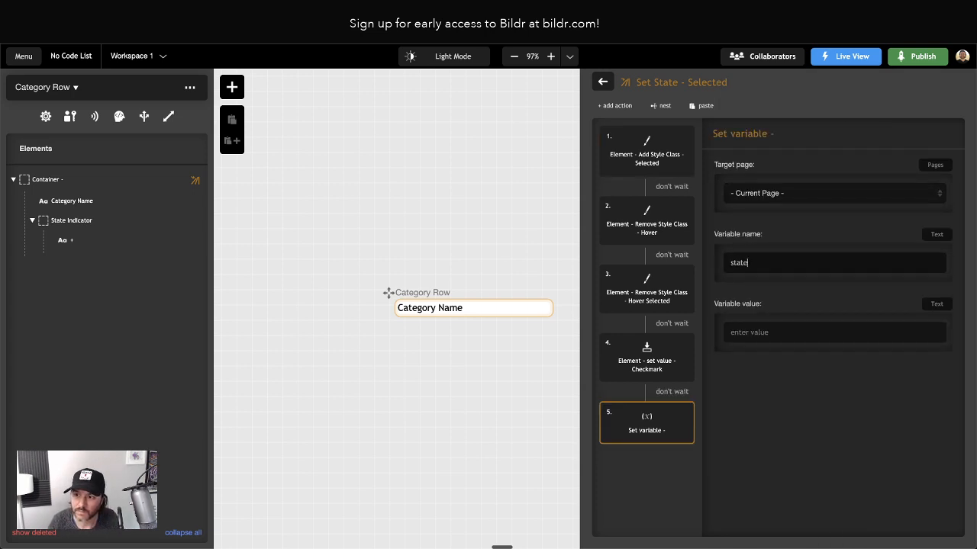
pyautogui.click(747, 336)
pyautogui.write('selected')
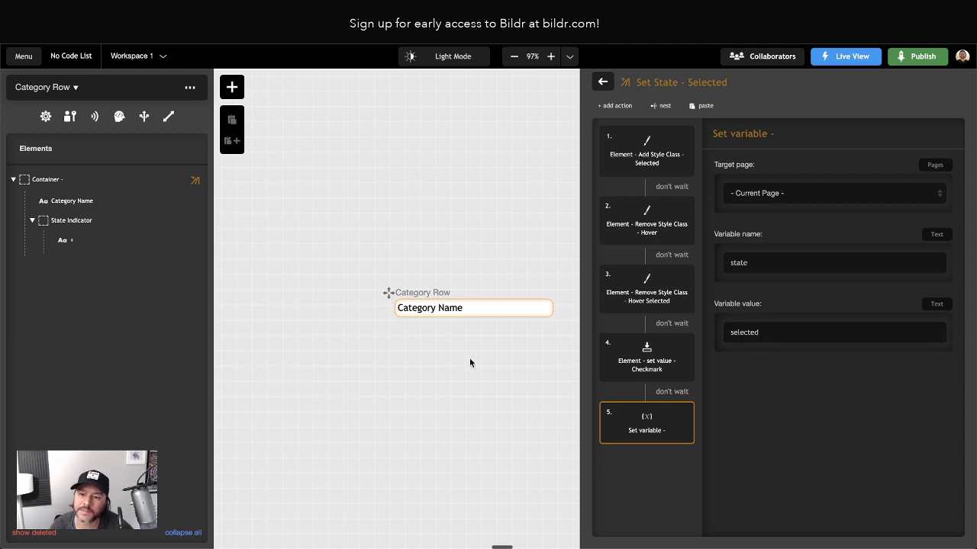
pyautogui.click(392, 241)
pyautogui.hscroll(2, 522, 241)
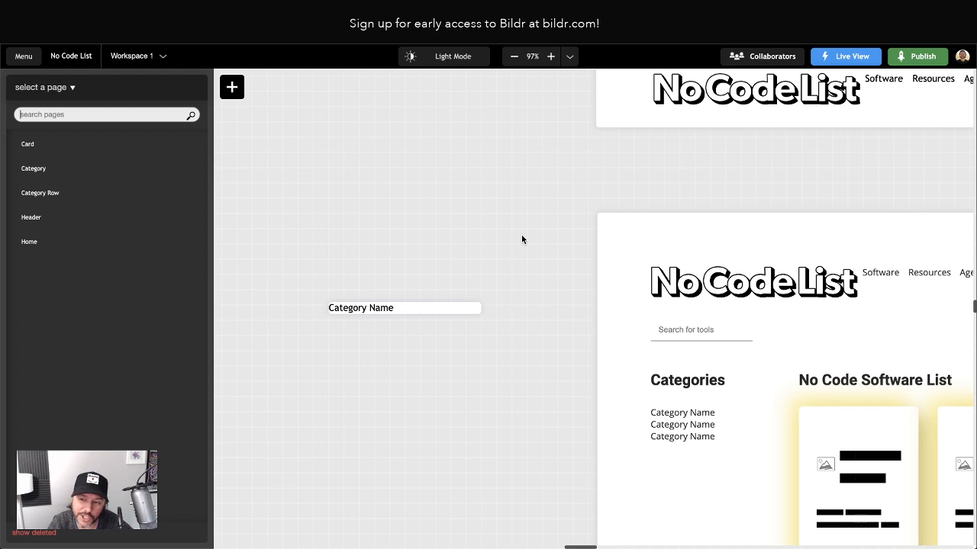
# Open Category Row, expand Container and State Indicator, and view the Container's click, mouseenter and mouseleave events
pyautogui.click(432, 306)
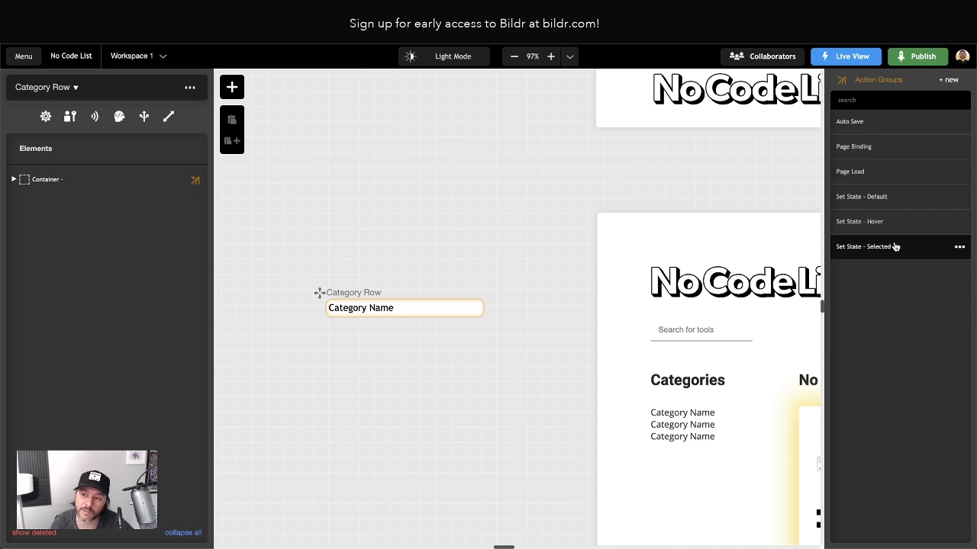
pyautogui.click(13, 181)
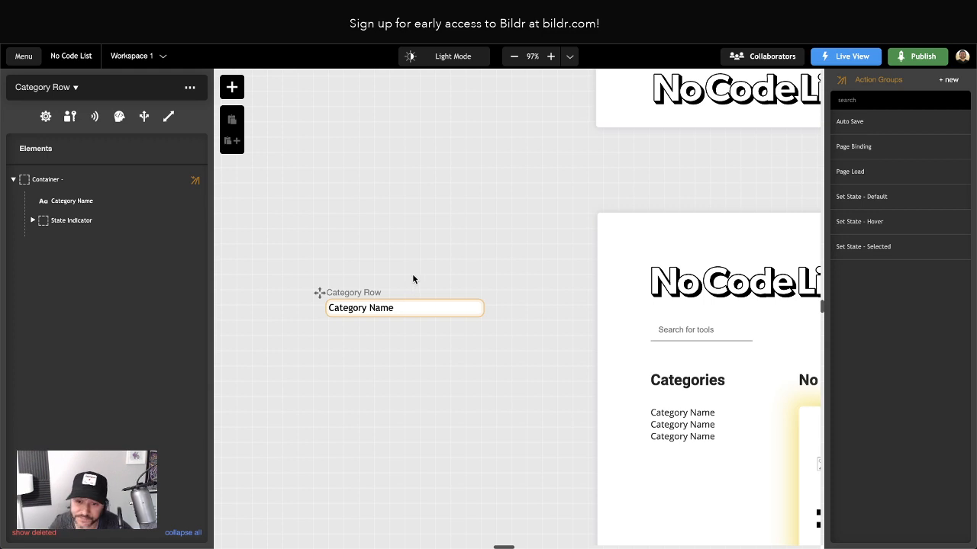
pyautogui.click(378, 317)
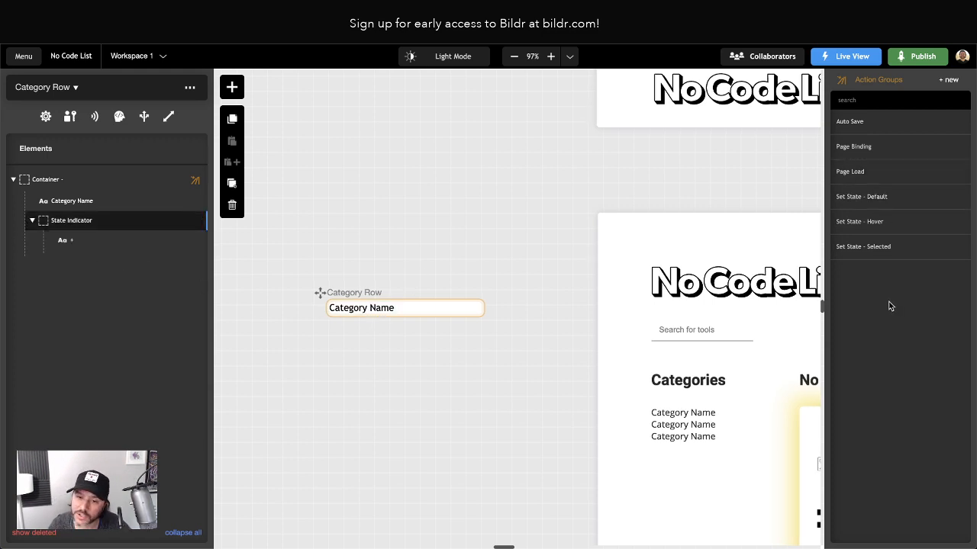
pyautogui.doubleClick(59, 181)
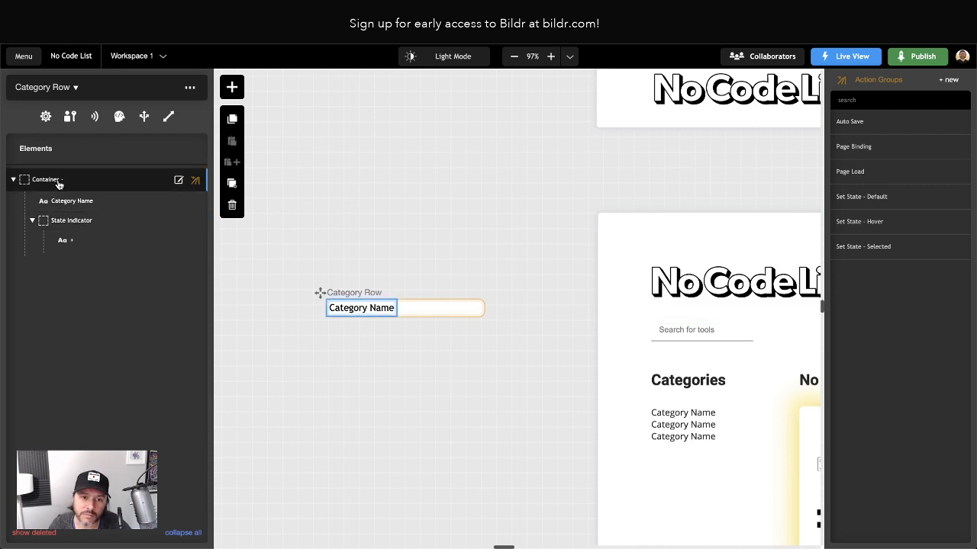
pyautogui.click(122, 113)
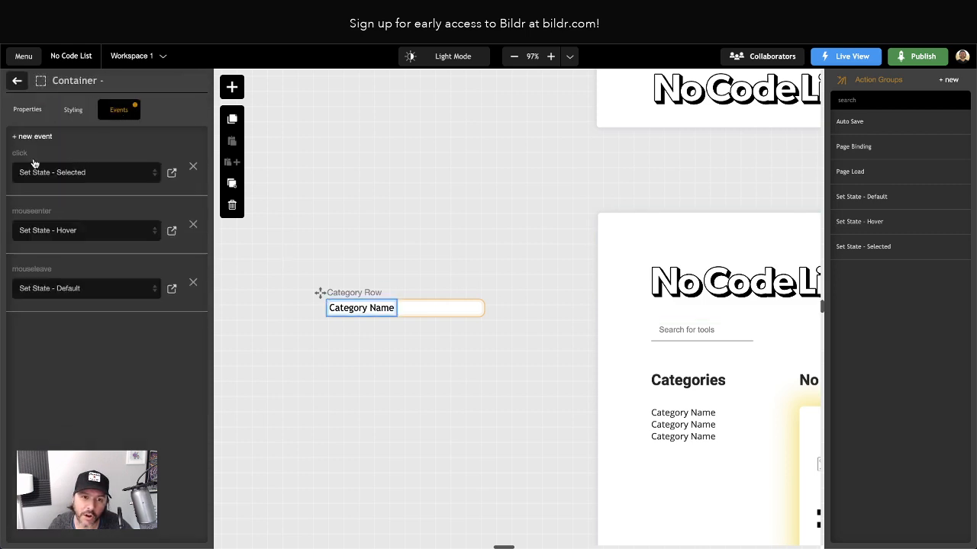
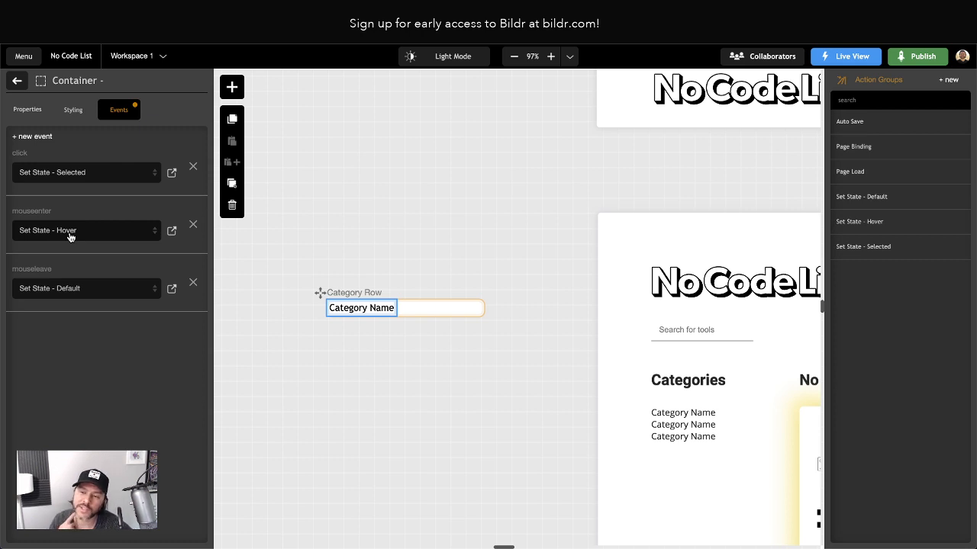
# Add a new action group, edit its name to 'Set State - Is Selected?', and create it
pyautogui.click(948, 81)
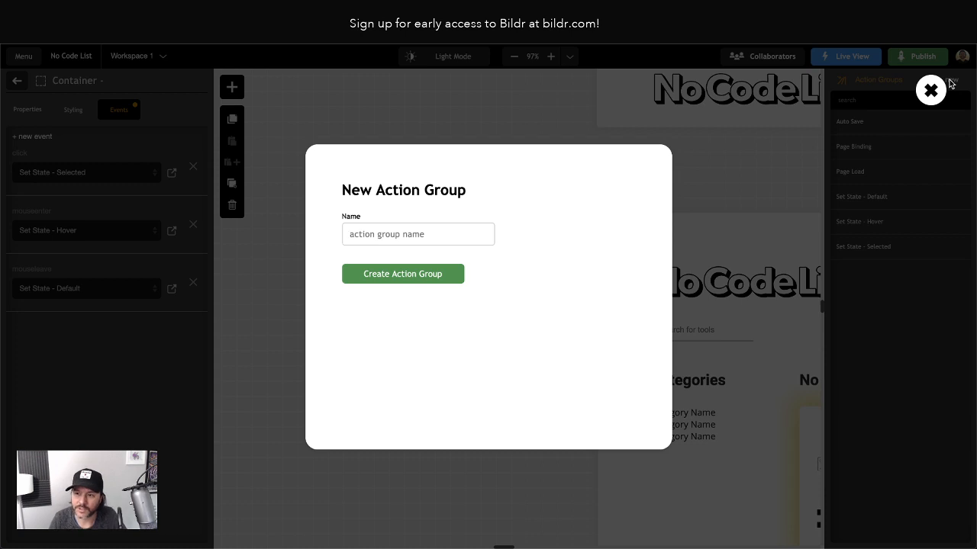
pyautogui.write('Condition')
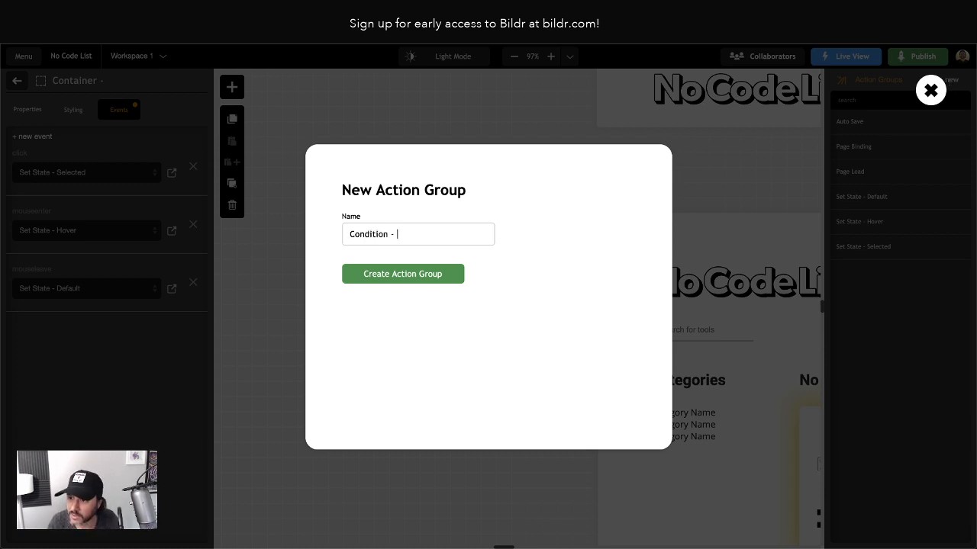
pyautogui.write(' - Is Hovered?')
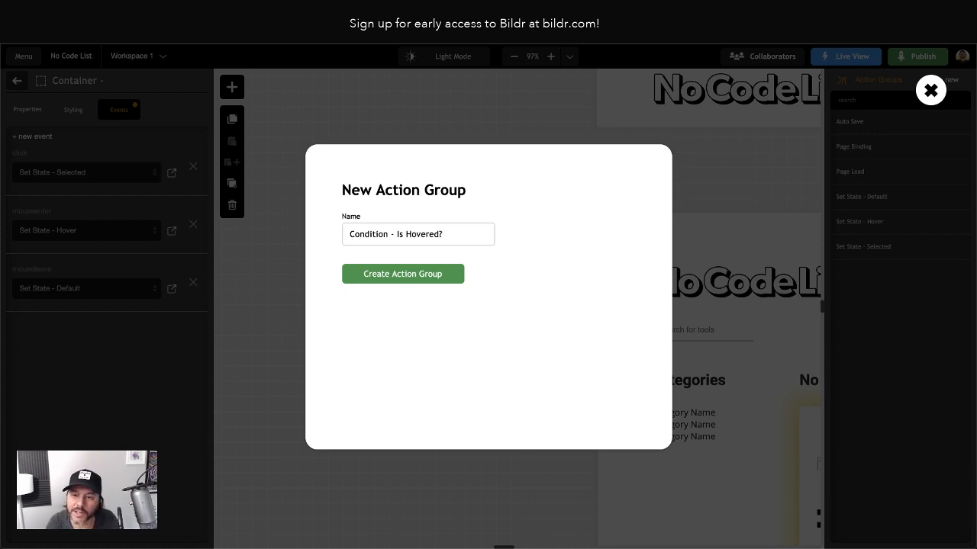
pyautogui.press('BackSpace')
pyautogui.press('BackSpace')
pyautogui.press('BackSpace')
pyautogui.press('BackSpace')
pyautogui.press('BackSpace')
pyautogui.press('BackSpace')
pyautogui.write('Selected')
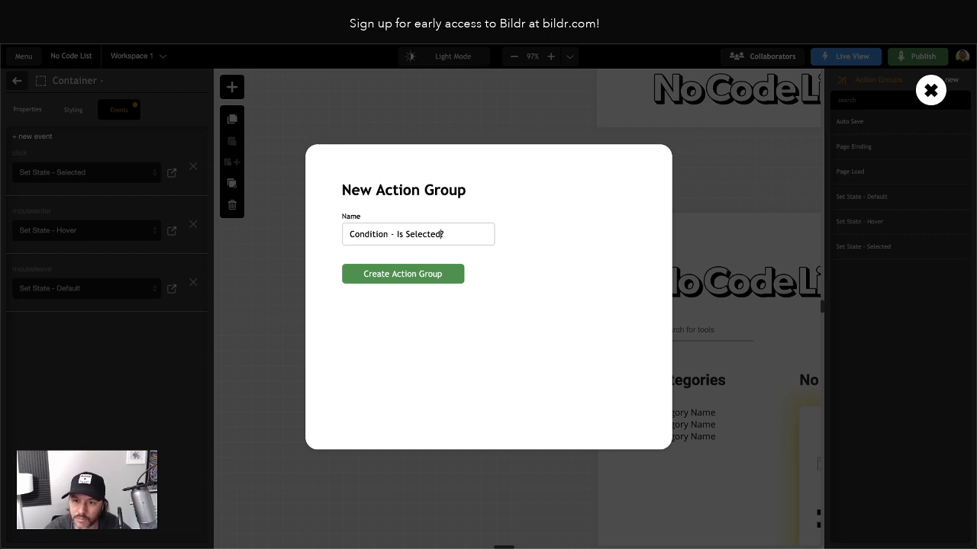
pyautogui.write('?')
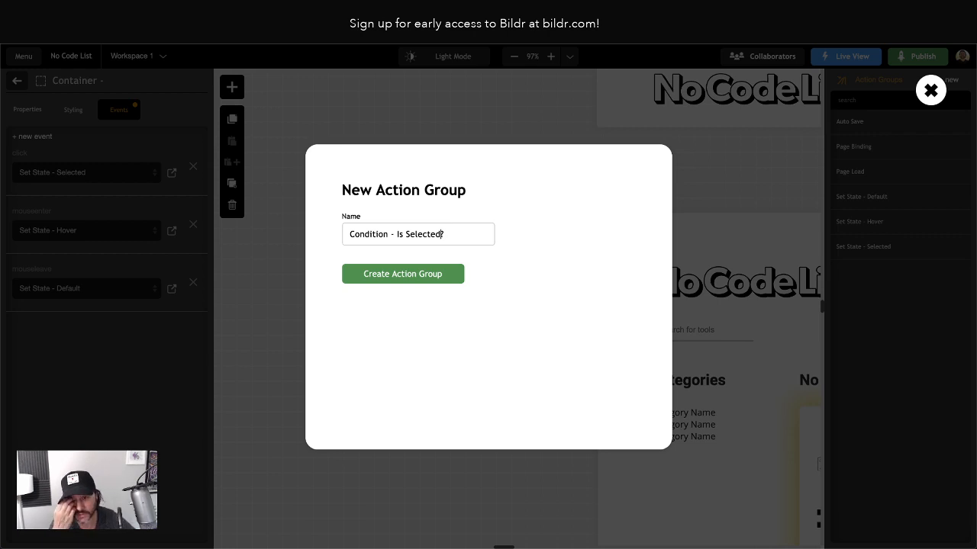
pyautogui.click(396, 234)
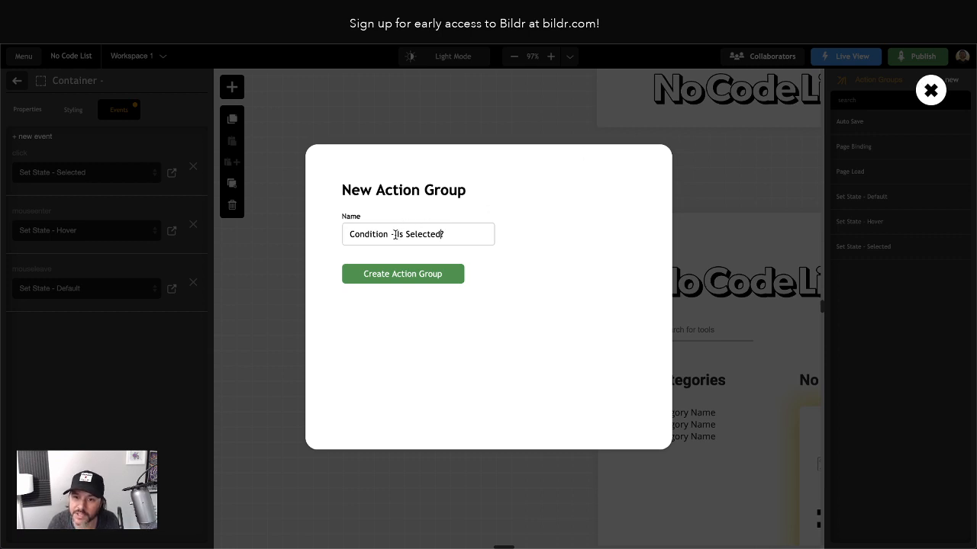
pyautogui.write('Hover -')
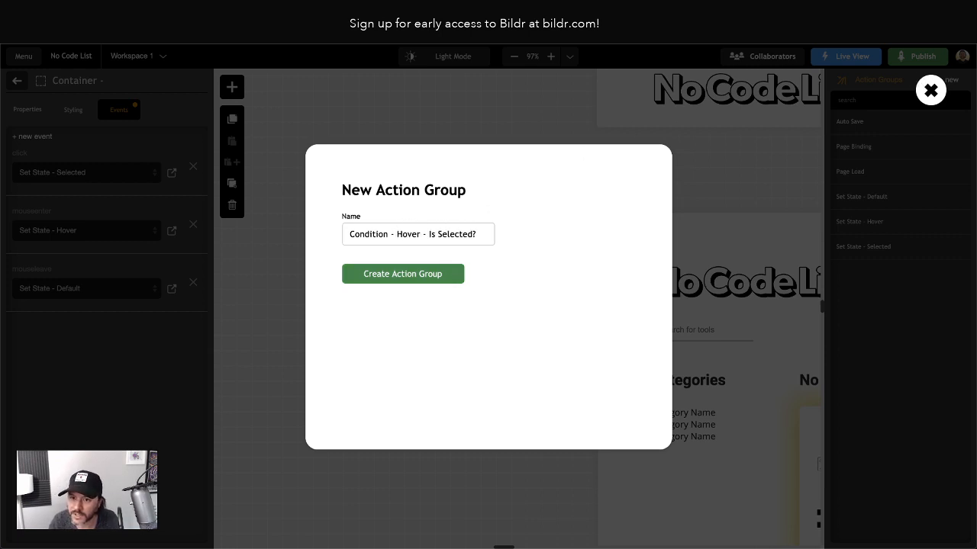
pyautogui.moveTo(350, 234); pyautogui.dragTo(378, 234)
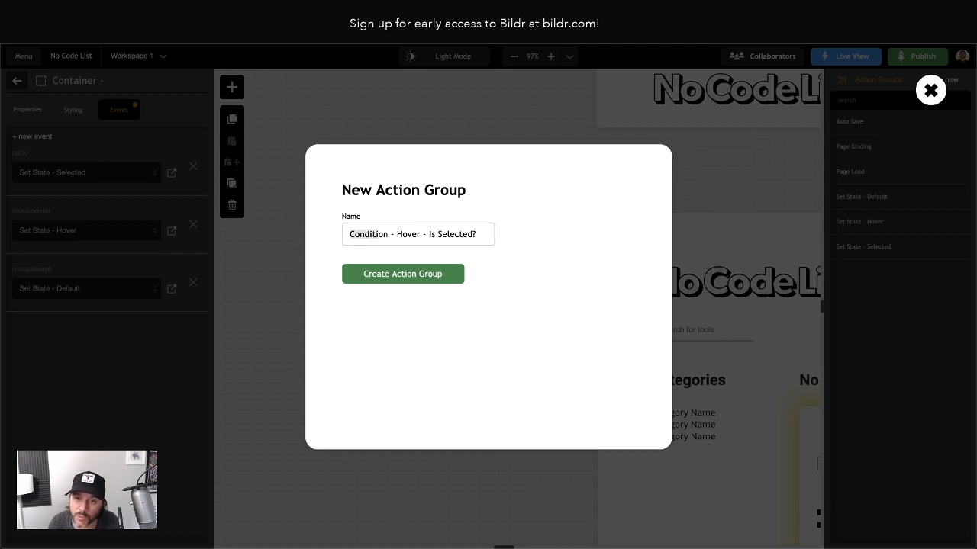
pyautogui.write('Set State')
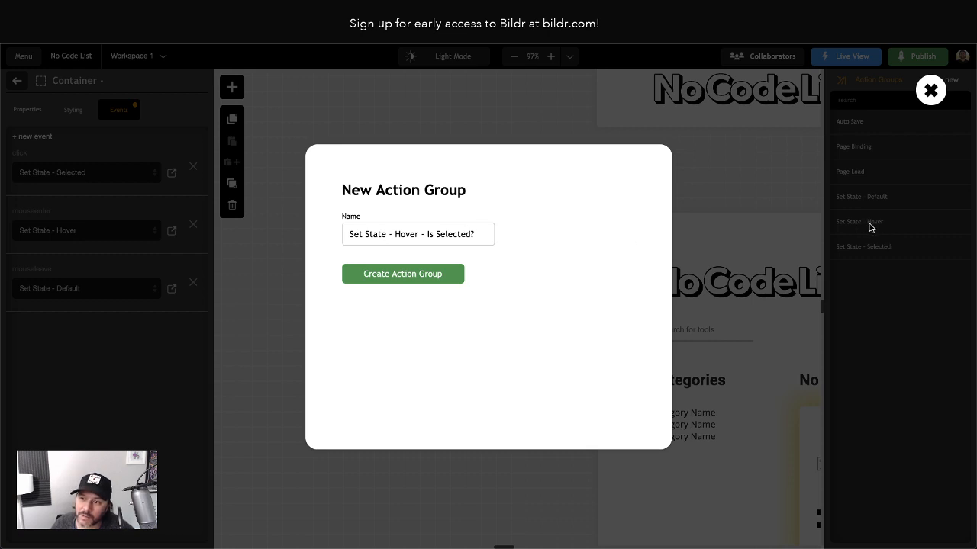
pyautogui.moveTo(396, 234); pyautogui.dragTo(427, 235)
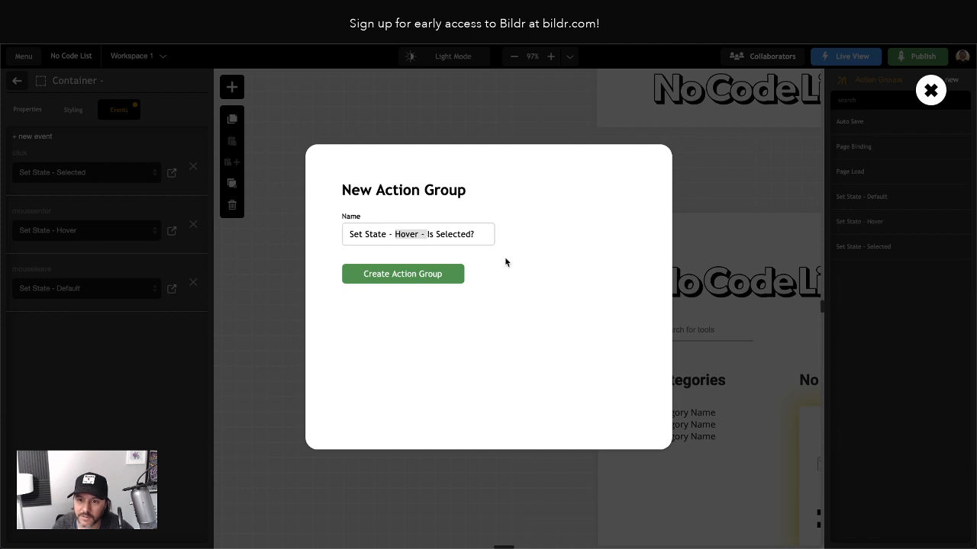
pyautogui.press('BackSpace')
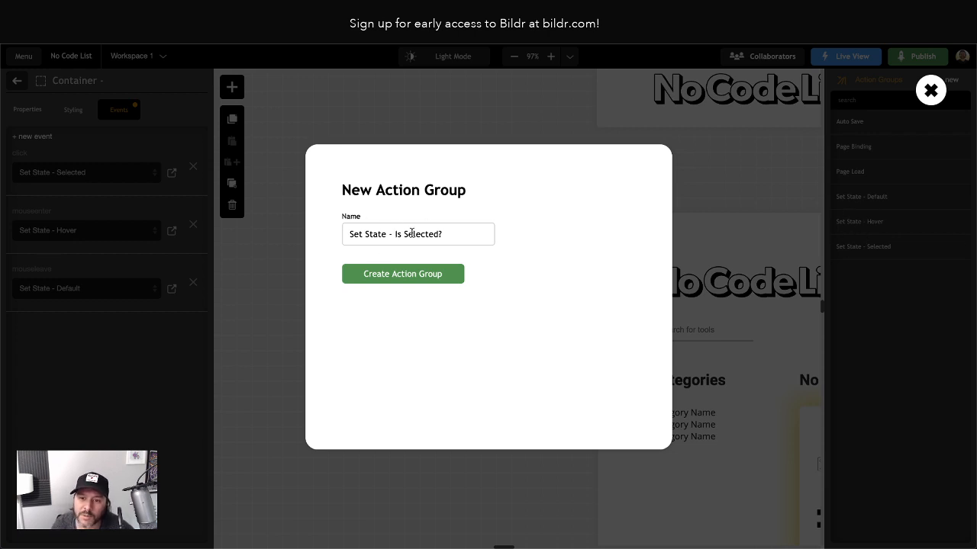
pyautogui.click(440, 273)
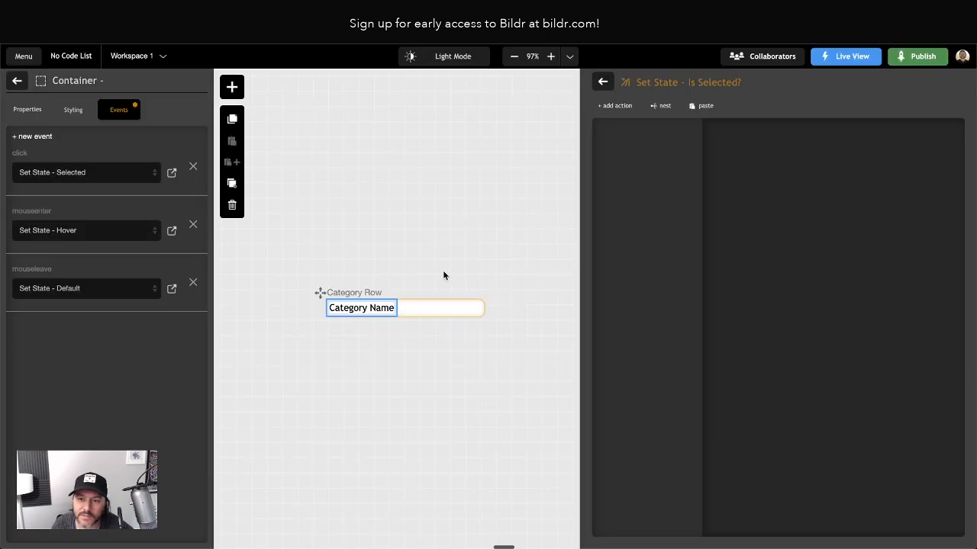
# Add a Condition - compare values action with test value 1 taken from the 'state' variable
pyautogui.click(615, 106)
pyautogui.write('condition')
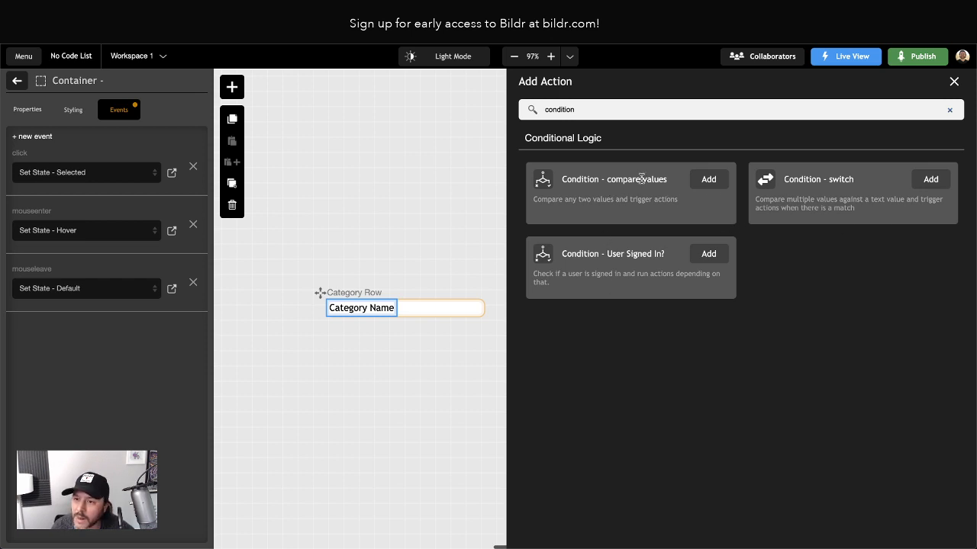
pyautogui.click(708, 180)
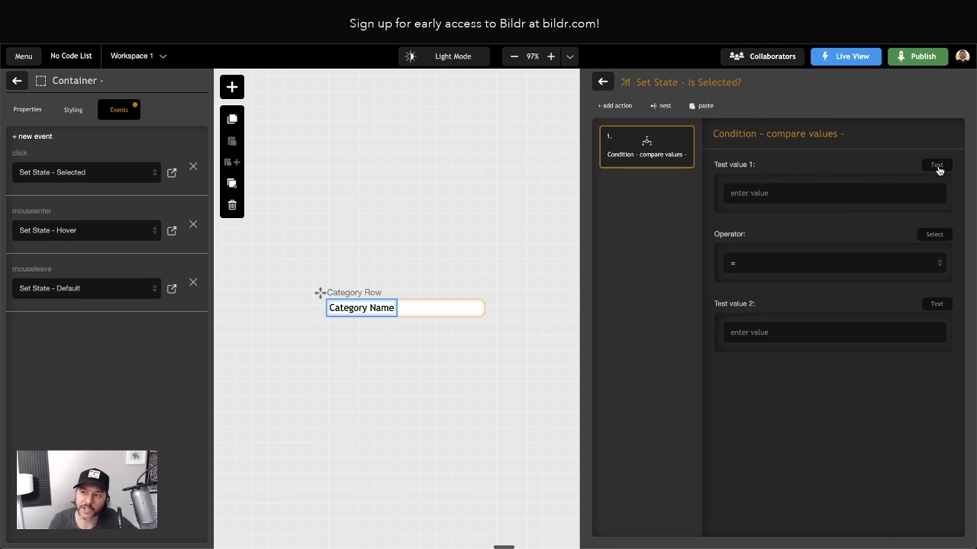
pyautogui.click(937, 167)
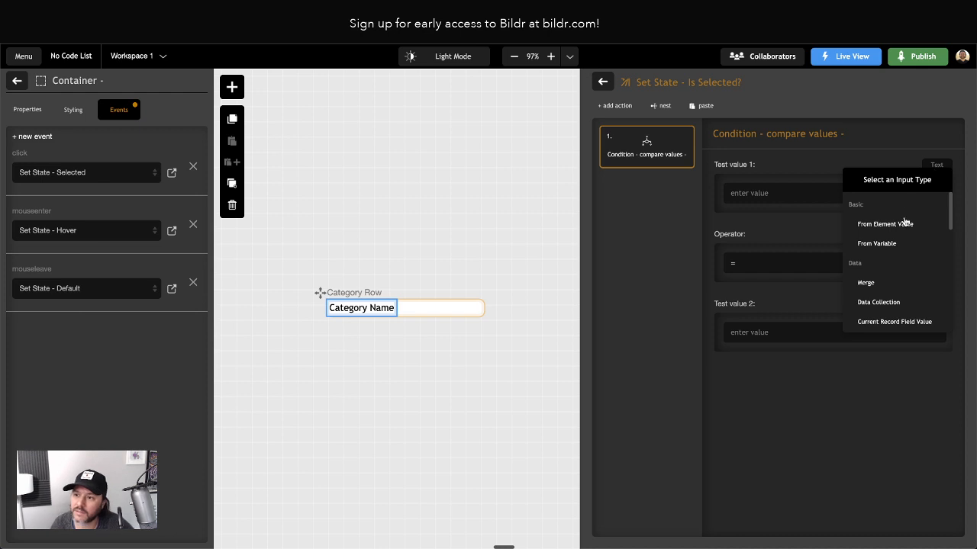
pyautogui.click(890, 241)
pyautogui.click(773, 243)
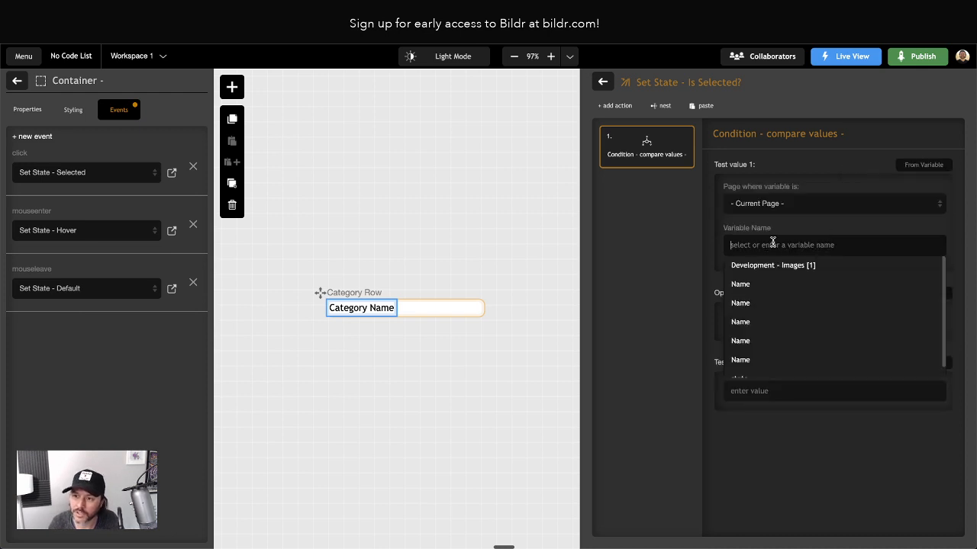
pyautogui.write('state')
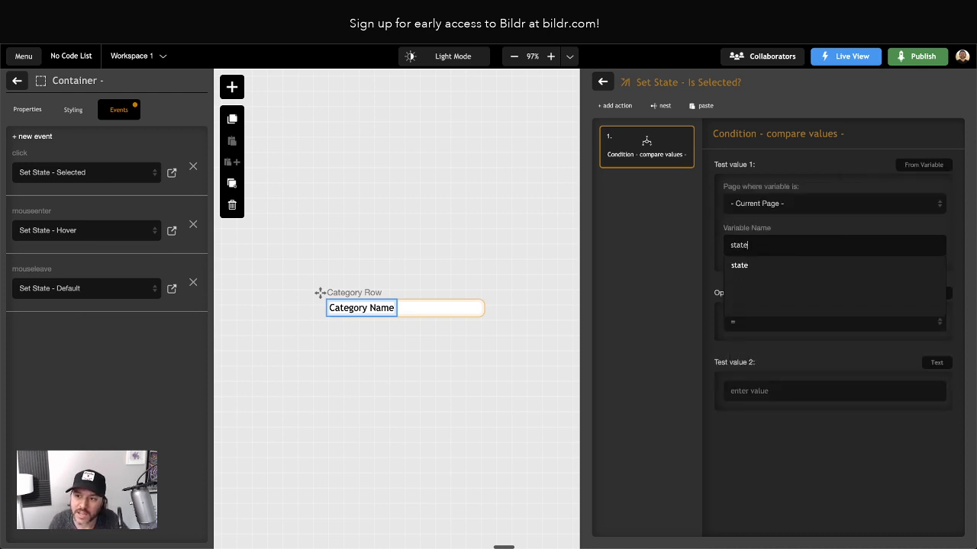
pyautogui.click(661, 251)
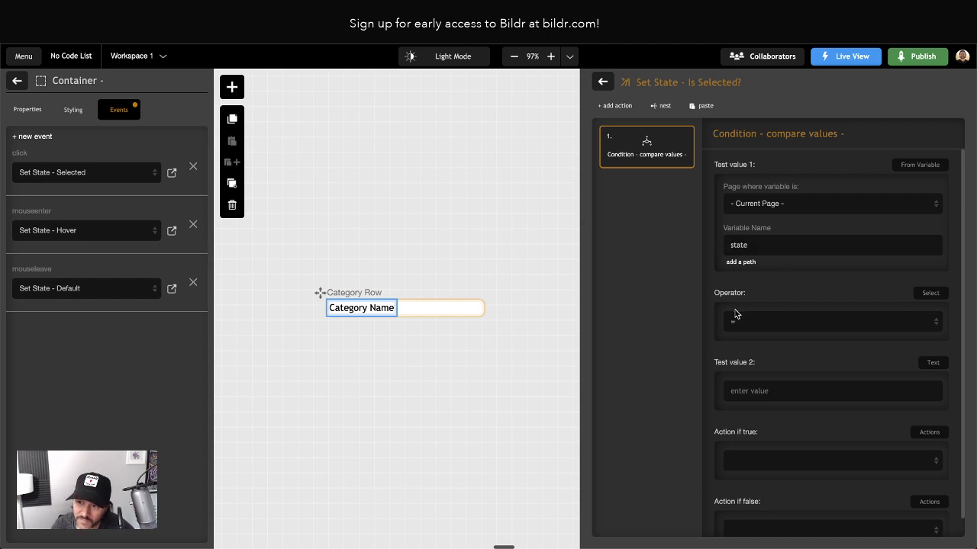
# Compare against 'default' and run Set State - Hover when the condition is true
pyautogui.write('default')
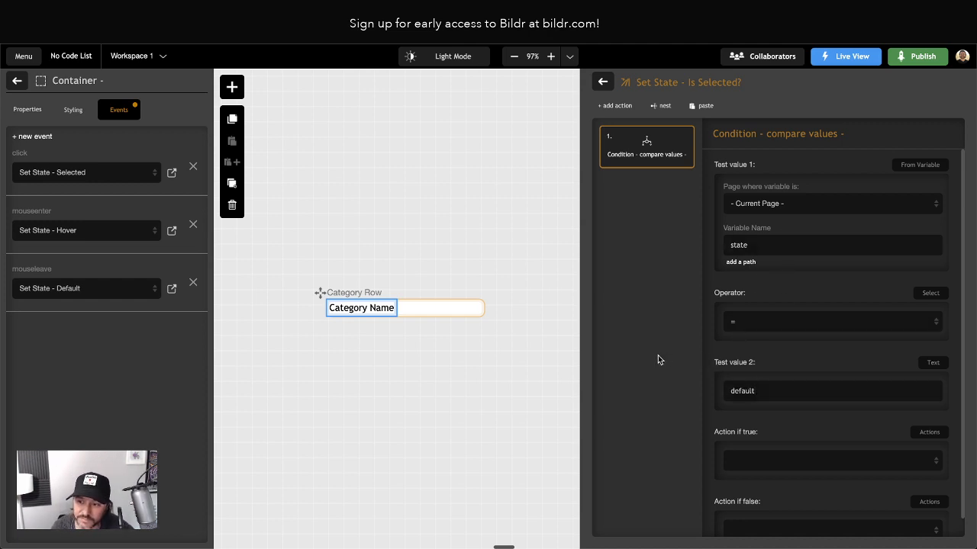
pyautogui.scroll(-1, 708, 388)
pyautogui.click(823, 445)
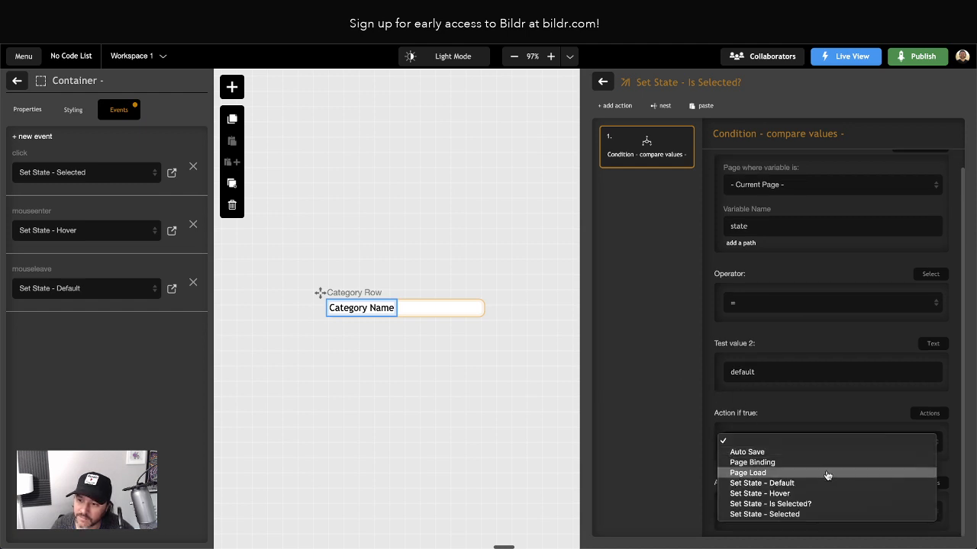
pyautogui.click(811, 495)
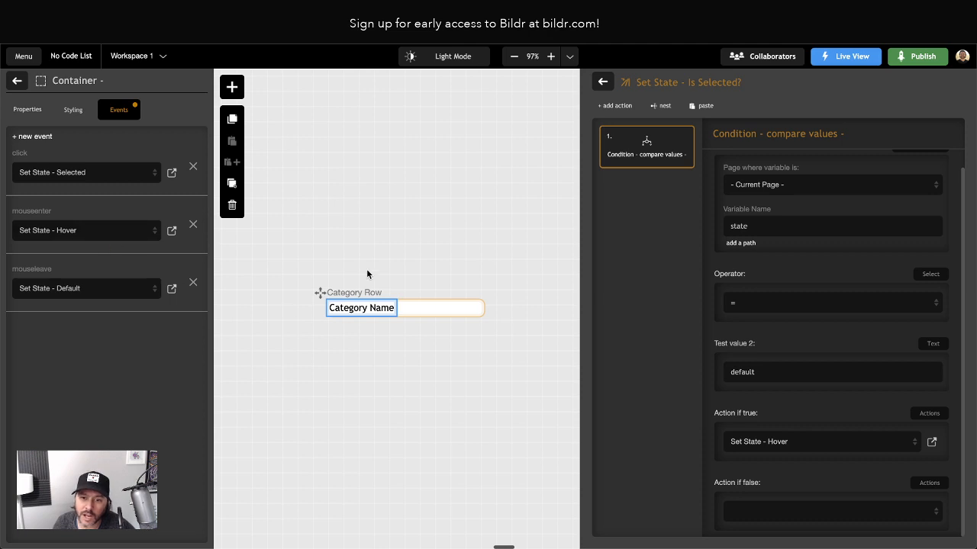
pyautogui.click(603, 83)
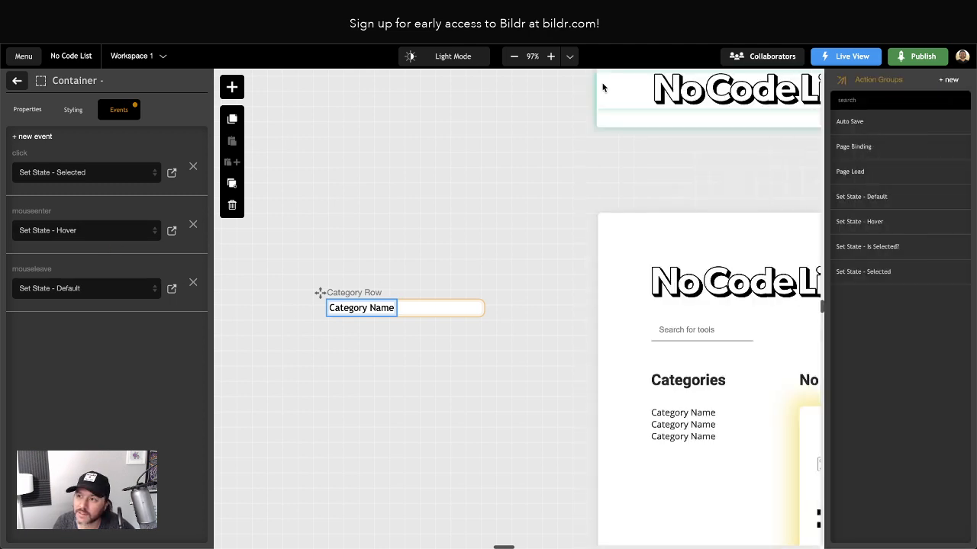
pyautogui.click(885, 250)
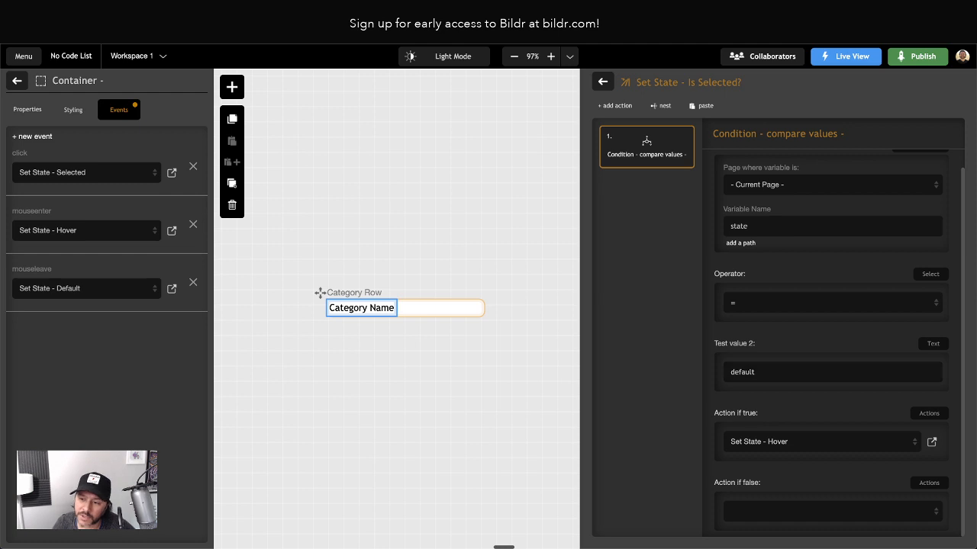
pyautogui.click(606, 83)
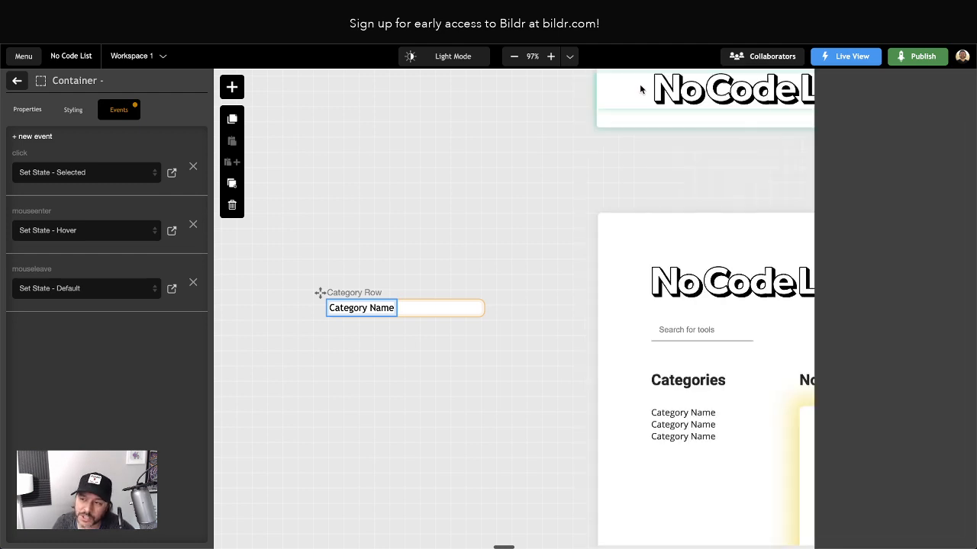
# Create a new action group named 'Set State - Selected Hover'
pyautogui.click(949, 81)
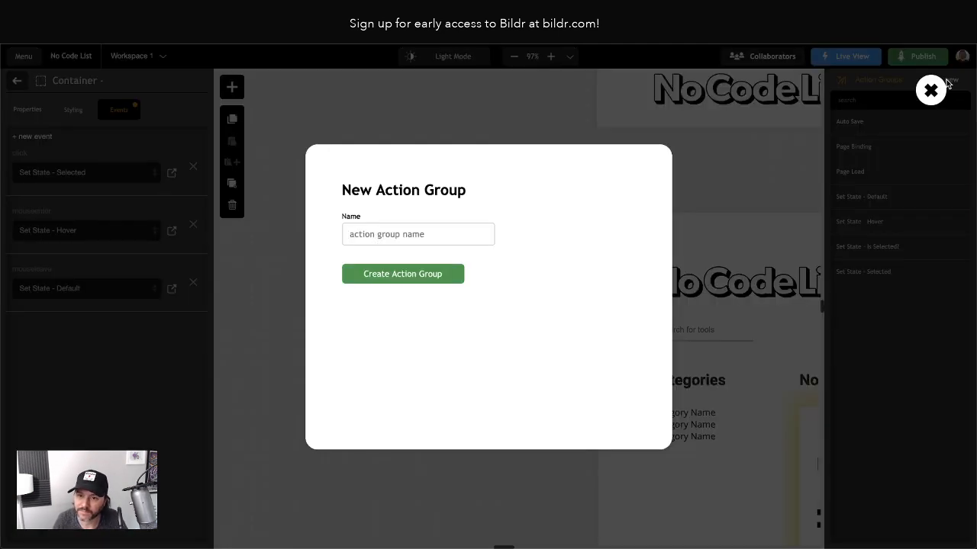
pyautogui.write('Set State - Selected Hover')
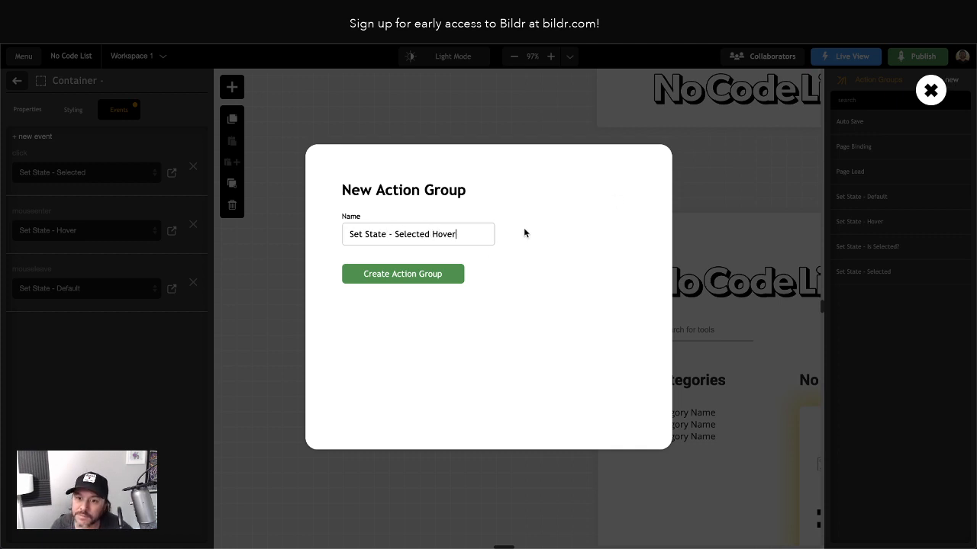
pyautogui.click(435, 273)
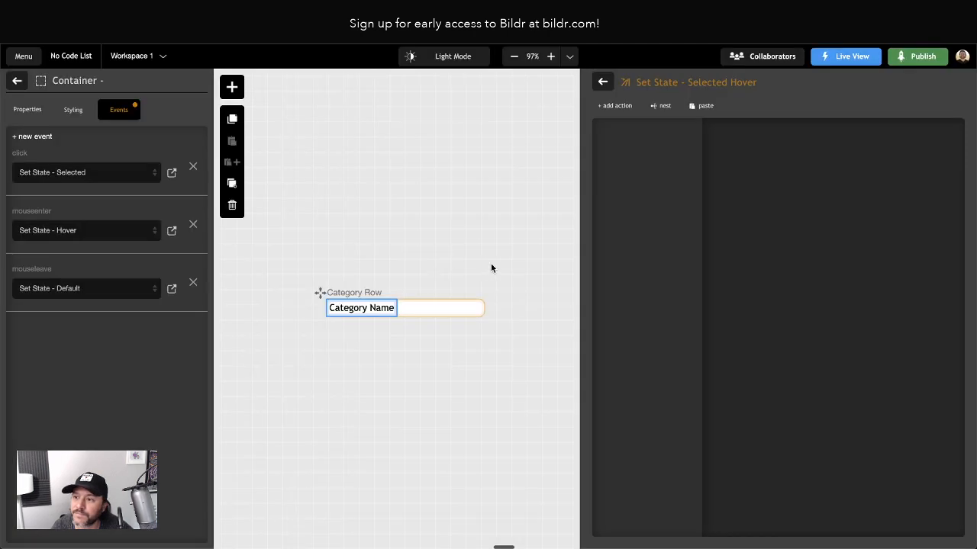
# Add an Add Style Class action applying State Indicator - Selected Hover to the State Indicator
pyautogui.click(612, 106)
pyautogui.write('add clas')
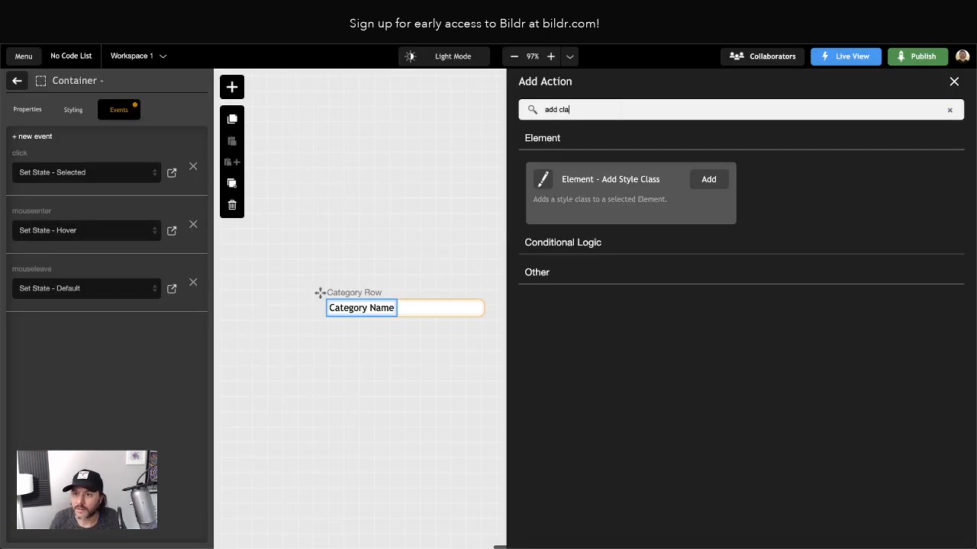
pyautogui.click(706, 179)
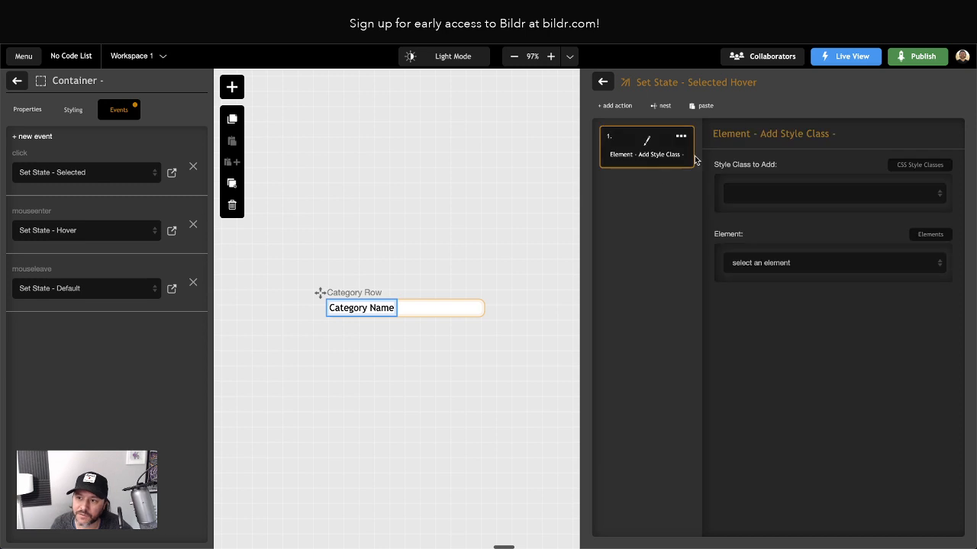
pyautogui.click(784, 195)
pyautogui.scroll(-10, 832, 422)
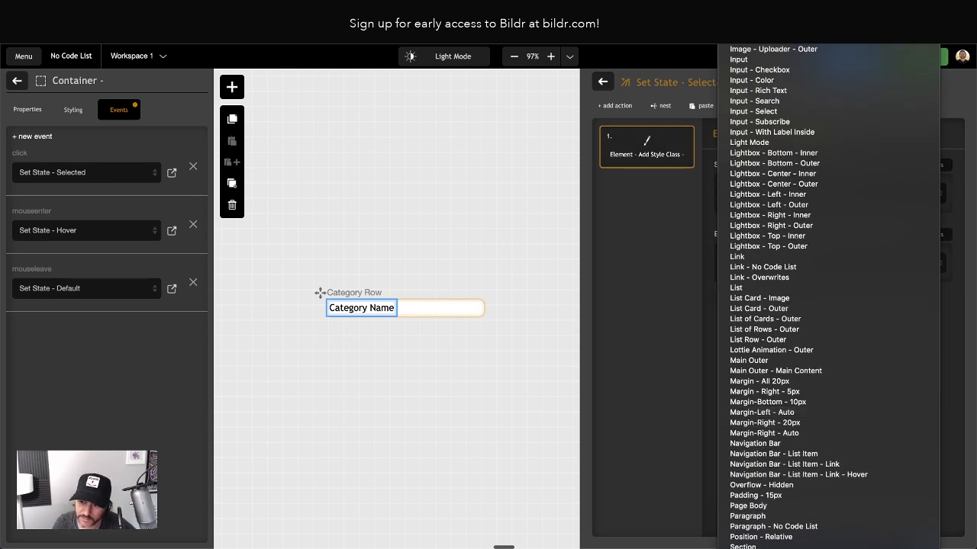
pyautogui.scroll(-2, 798, 316)
pyautogui.click(799, 316)
pyautogui.click(785, 264)
pyautogui.click(780, 336)
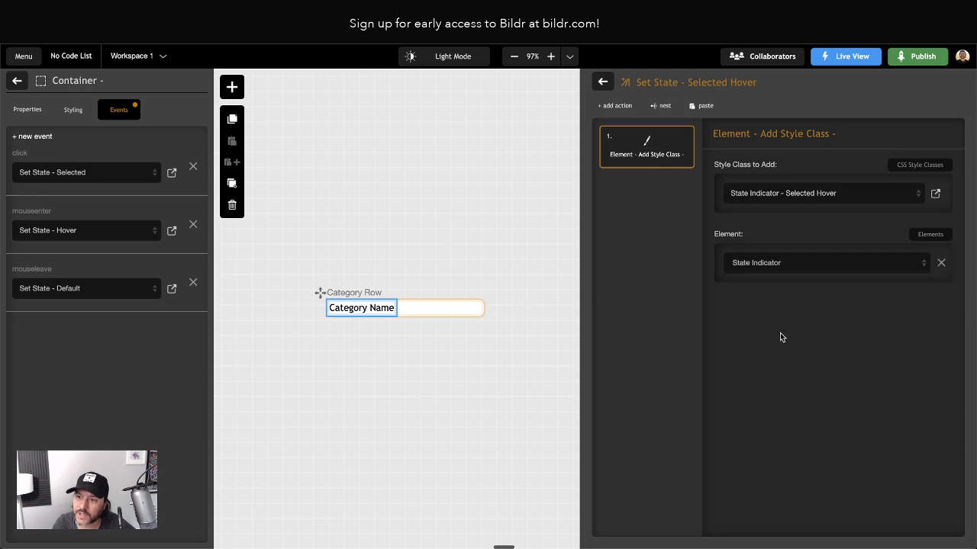
# Add a Remove Style Class action removing State Indicator - Hover from the State Indicator
pyautogui.click(618, 106)
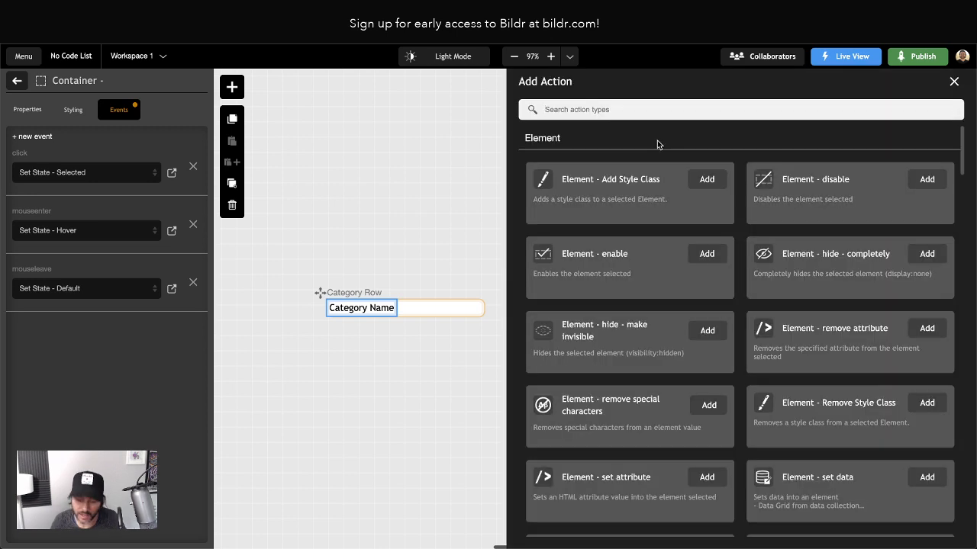
pyautogui.write('remove')
pyautogui.press('BackSpace')
pyautogui.press('BackSpace')
pyautogui.press('BackSpace')
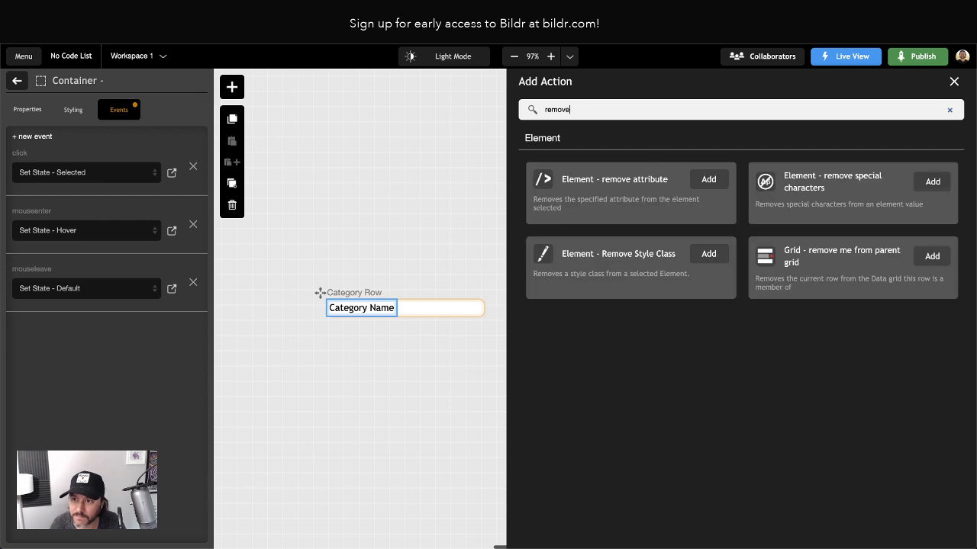
pyautogui.click(708, 253)
pyautogui.click(832, 193)
pyautogui.scroll(-10, 832, 343)
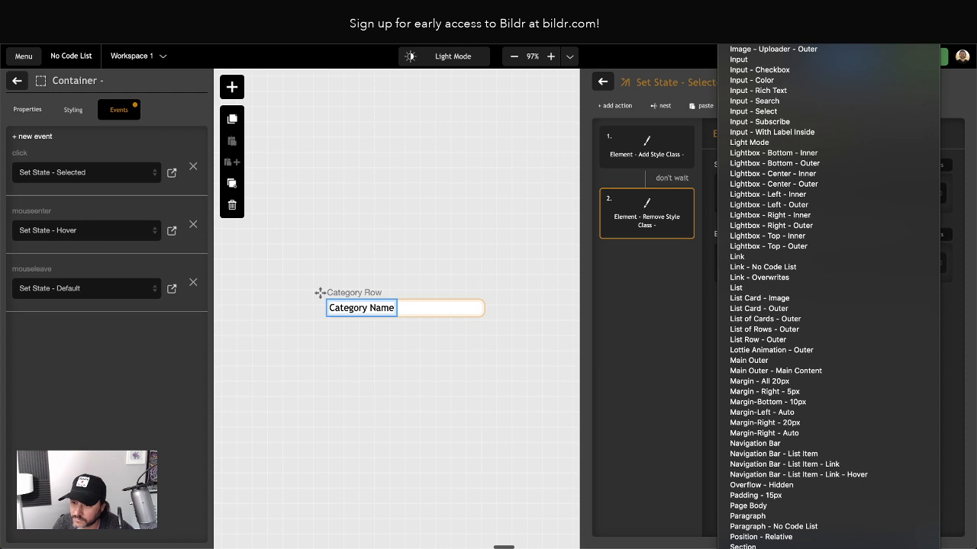
pyautogui.click(767, 227)
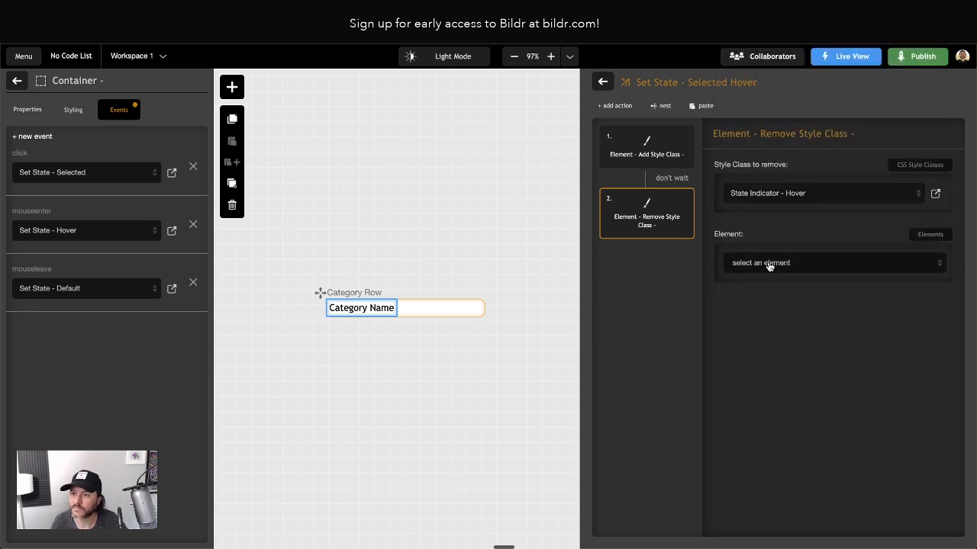
pyautogui.click(770, 262)
pyautogui.click(773, 338)
# Duplicate the remove action and make the copy remove State Indicator - Selected
pyautogui.click(684, 202)
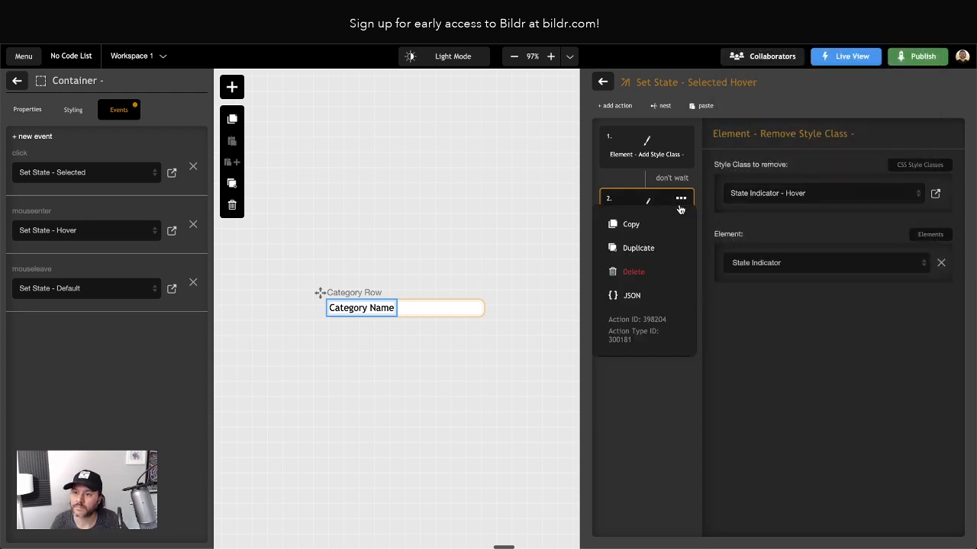
pyautogui.click(661, 252)
pyautogui.click(672, 278)
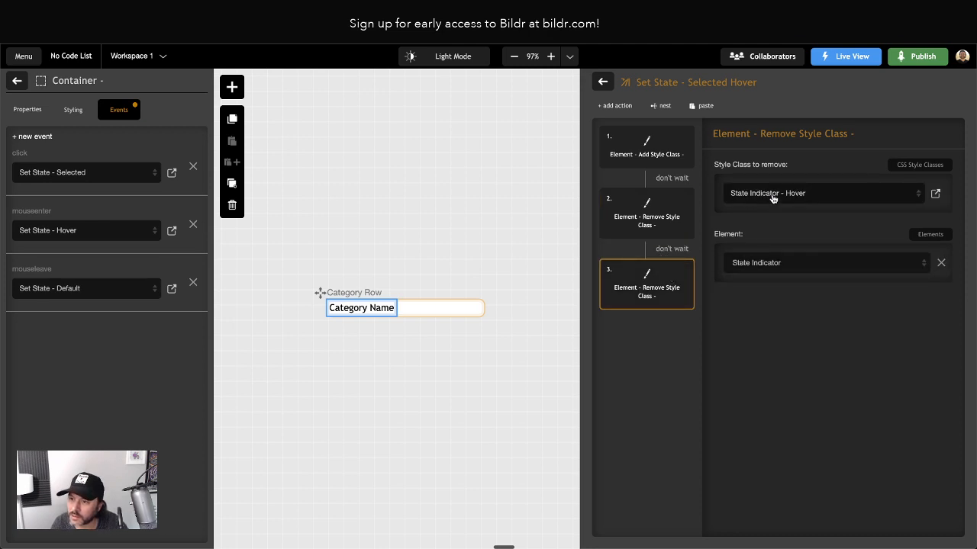
pyautogui.click(774, 199)
pyautogui.click(774, 204)
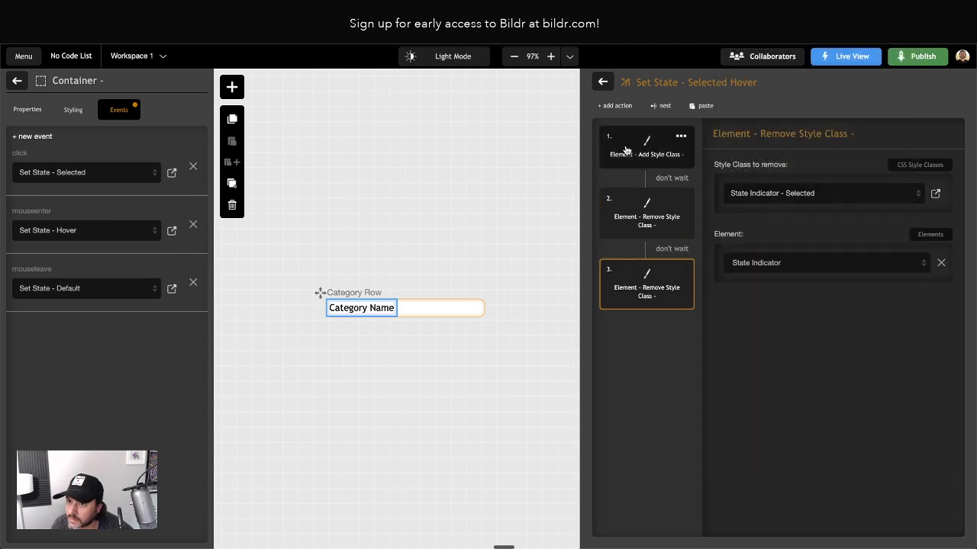
# Rename the first action to 'Selected Hover'
pyautogui.click(629, 151)
pyautogui.click(859, 135)
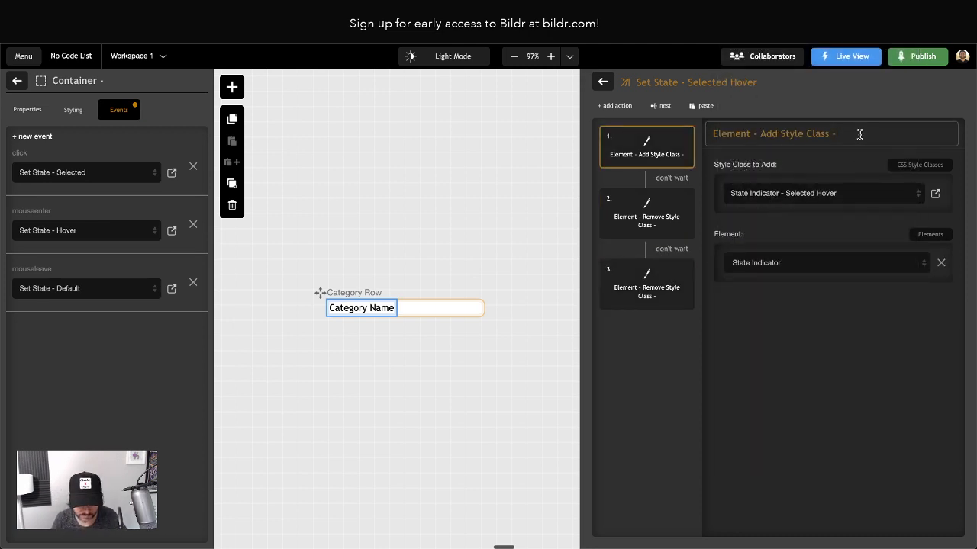
pyautogui.write('Selected Hover')
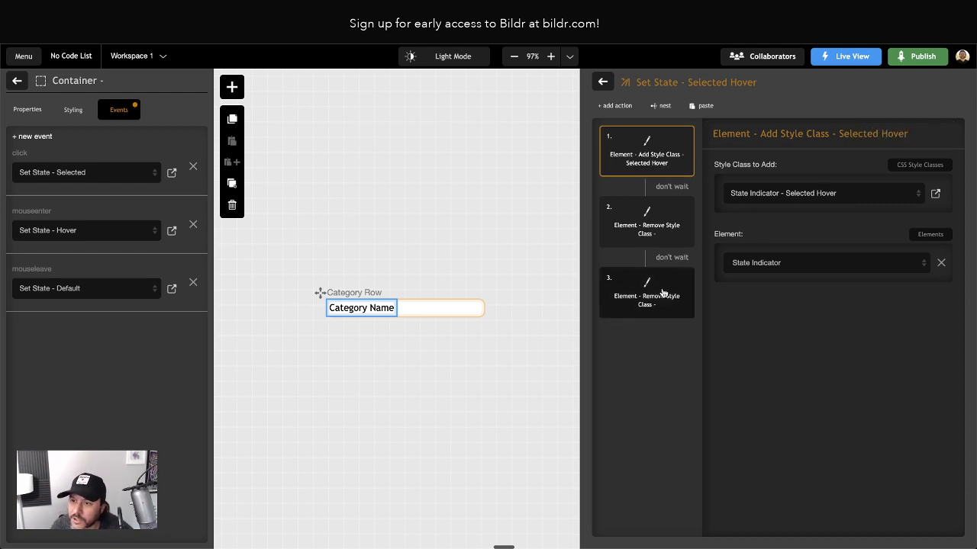
pyautogui.moveTo(848, 133); pyautogui.dragTo(908, 134)
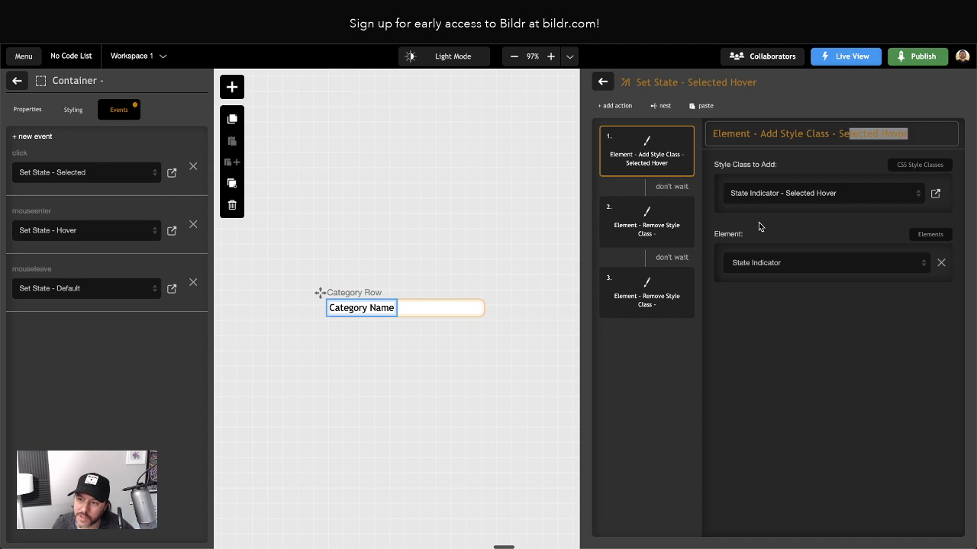
pyautogui.click(638, 402)
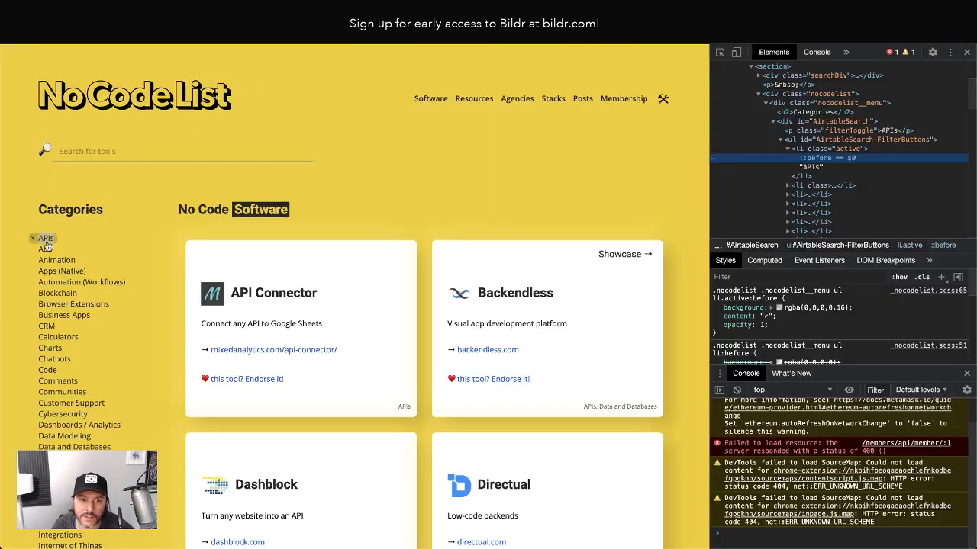
pyautogui.click(22, 210)
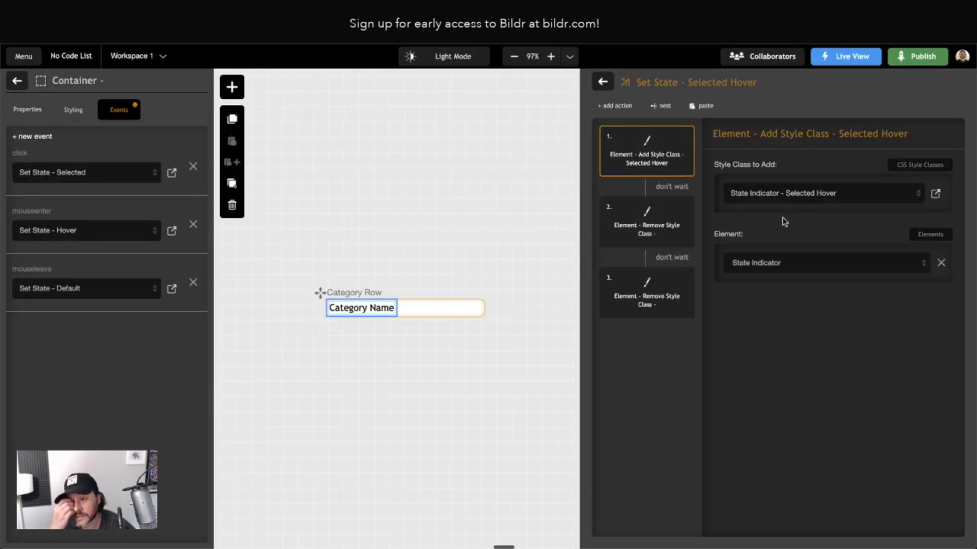
# Add an Element - set value action on the + element with value &times;, titled 'X'
pyautogui.click(615, 105)
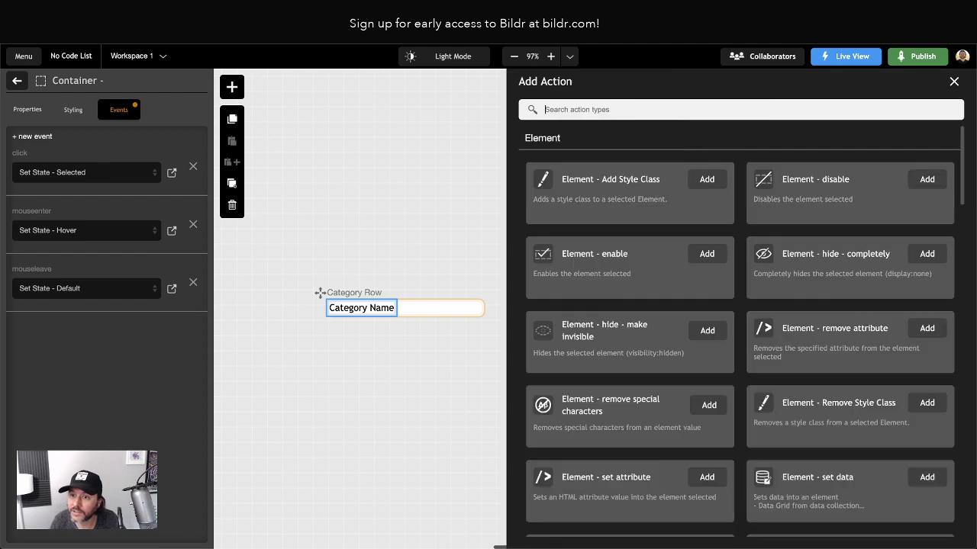
pyautogui.write('set va')
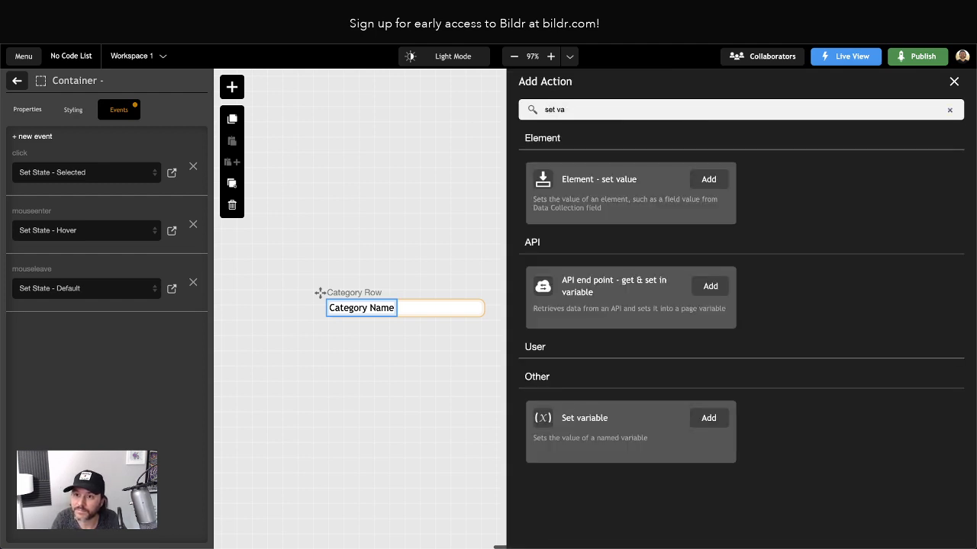
pyautogui.write('lue')
pyautogui.click(714, 180)
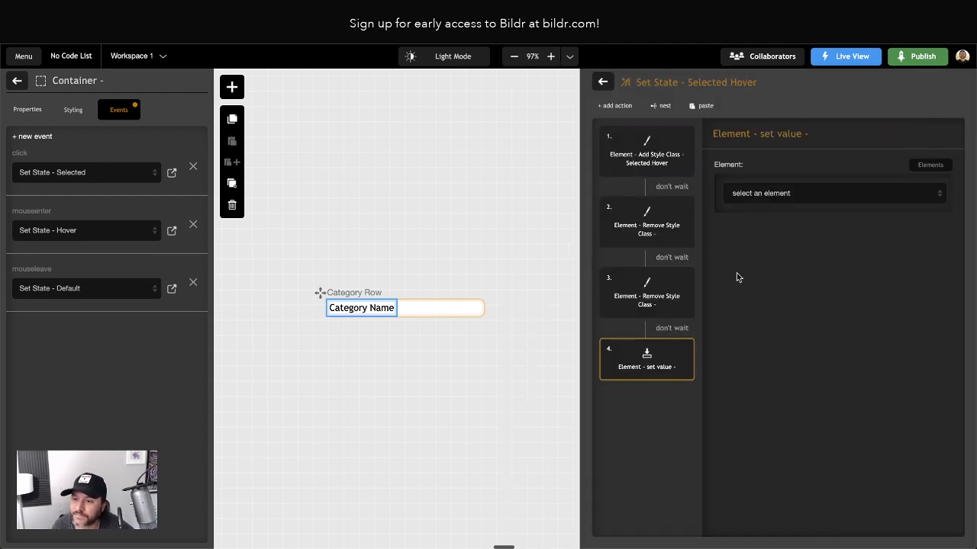
pyautogui.click(778, 193)
pyautogui.click(776, 291)
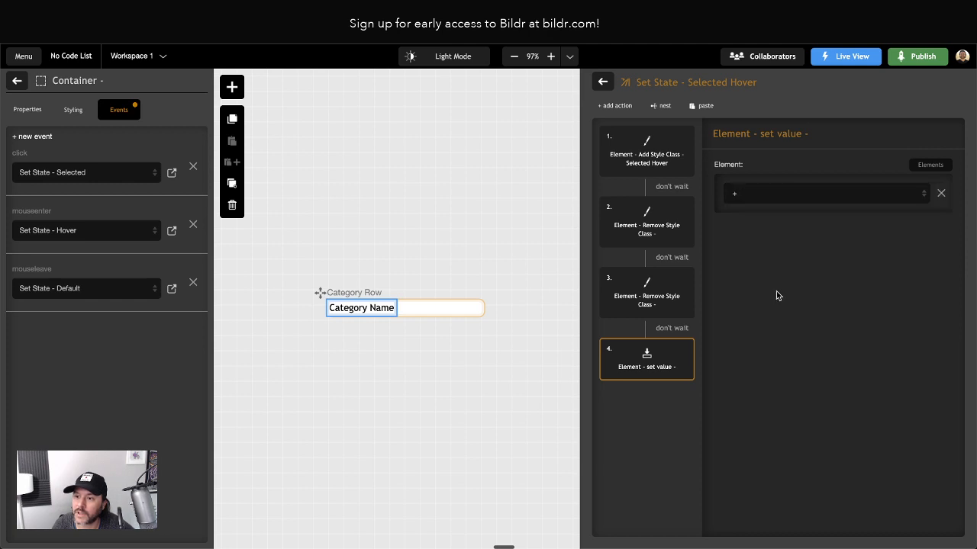
pyautogui.click(764, 264)
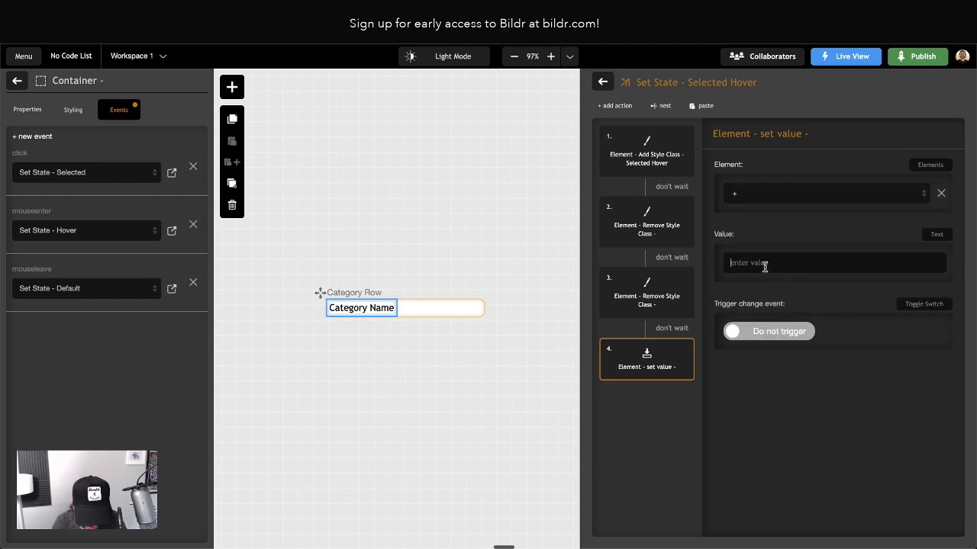
pyautogui.write('x')
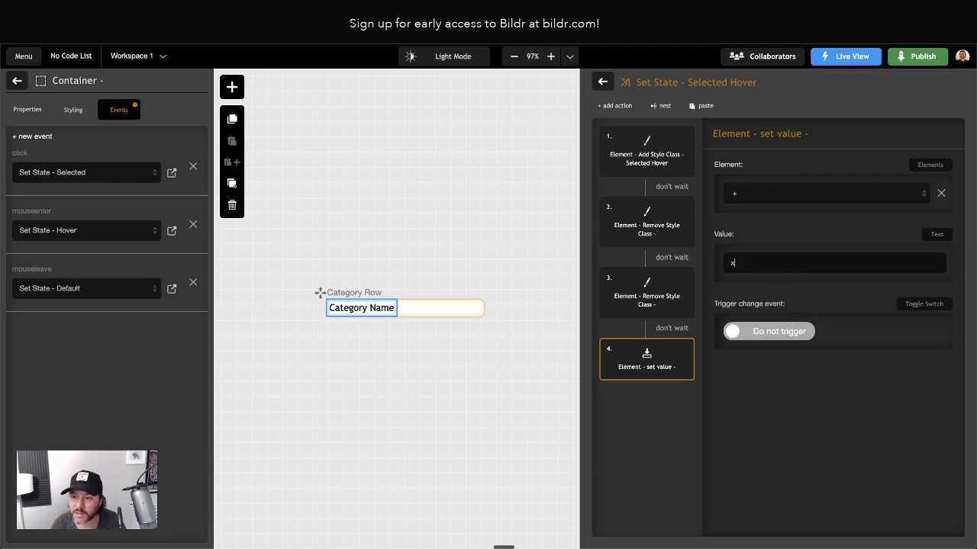
pyautogui.press('BackSpace')
pyautogui.write('a')
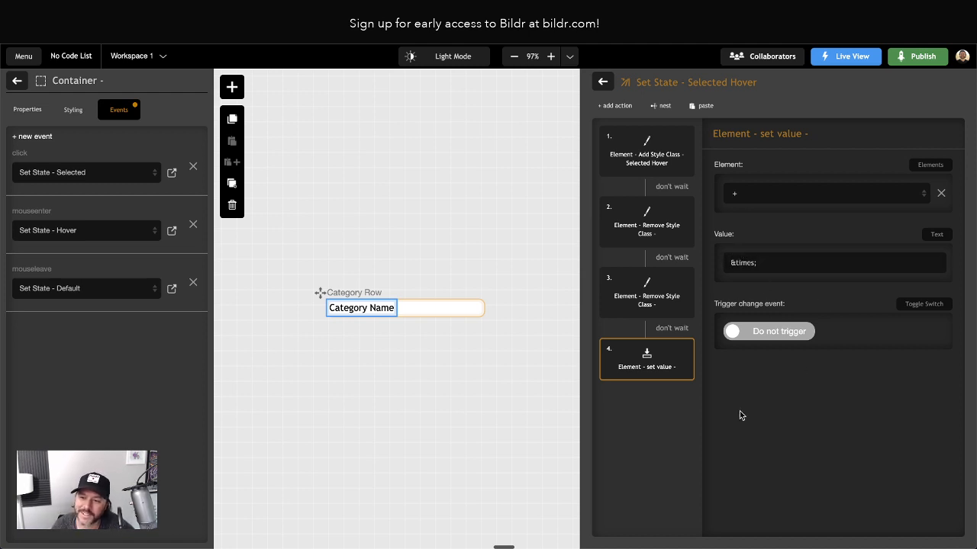
pyautogui.click(842, 131)
pyautogui.write('X')
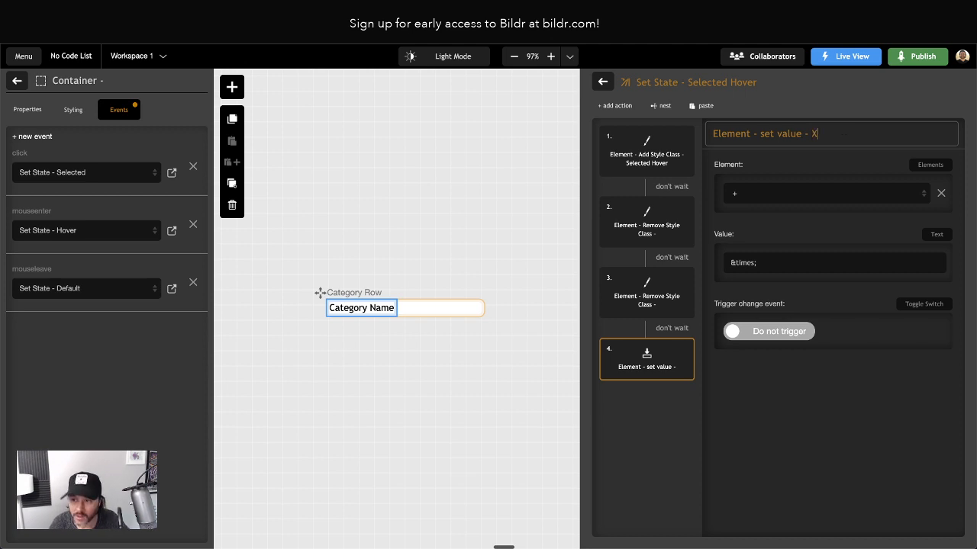
pyautogui.click(796, 443)
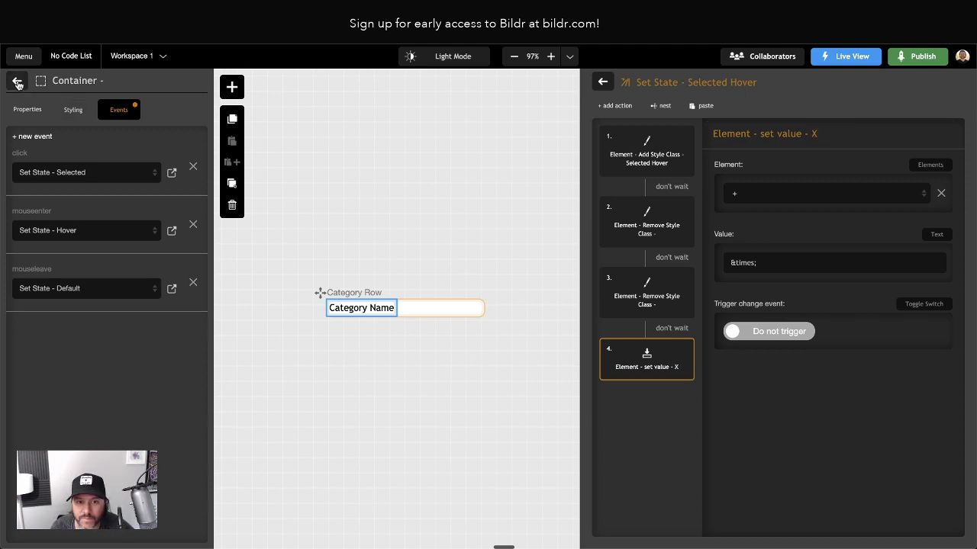
# Reopen Set State - Is Selected? and set its false branch to Set State - Selected Hover
pyautogui.click(604, 82)
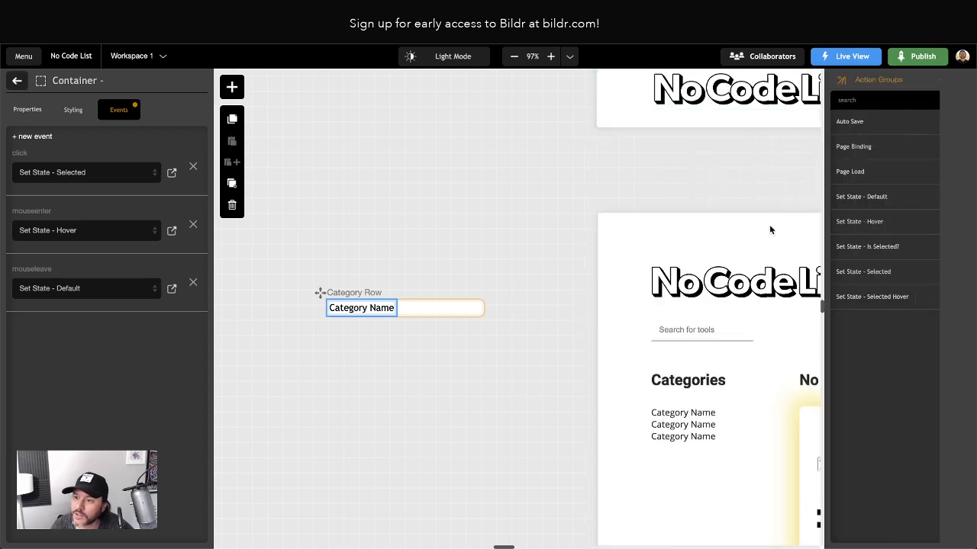
pyautogui.click(867, 247)
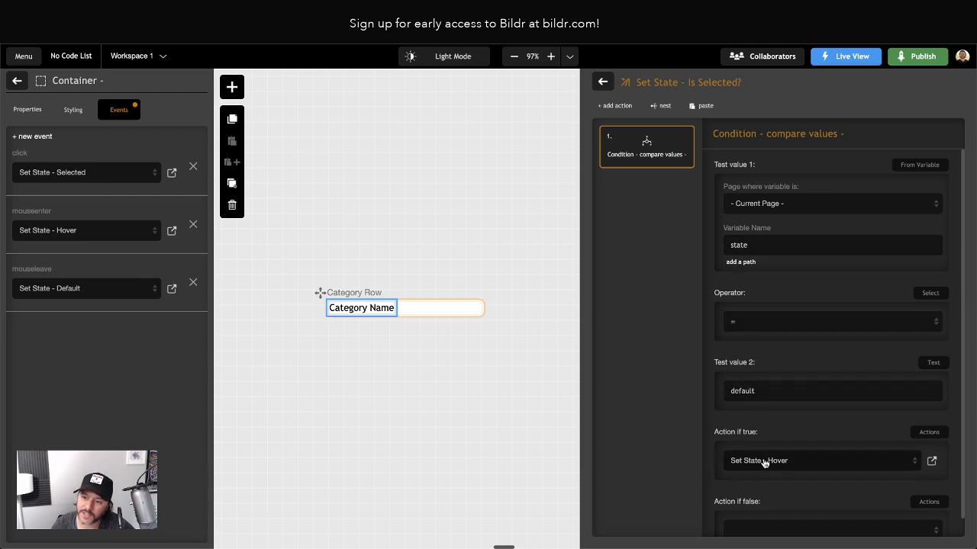
pyautogui.scroll(-1, 763, 463)
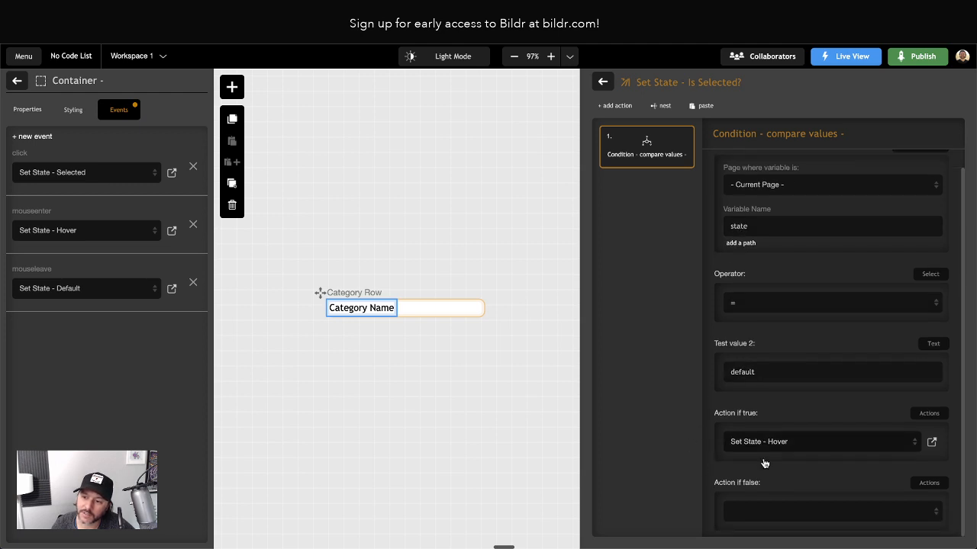
pyautogui.click(755, 513)
pyautogui.click(751, 548)
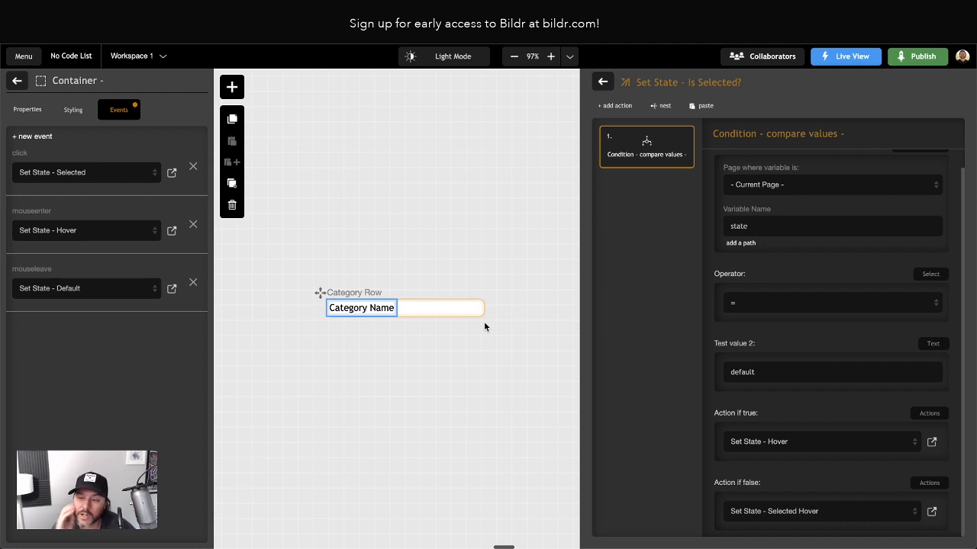
# Compare state against 'selected', running Selected Hover if true and Hover if false
pyautogui.doubleClick(754, 370)
pyautogui.write('sel')
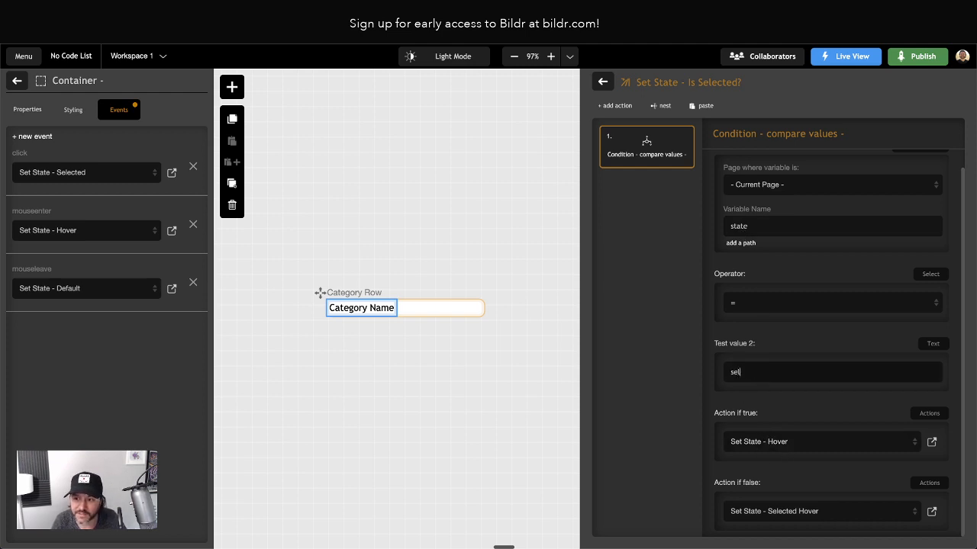
pyautogui.write('ected')
pyautogui.click(763, 447)
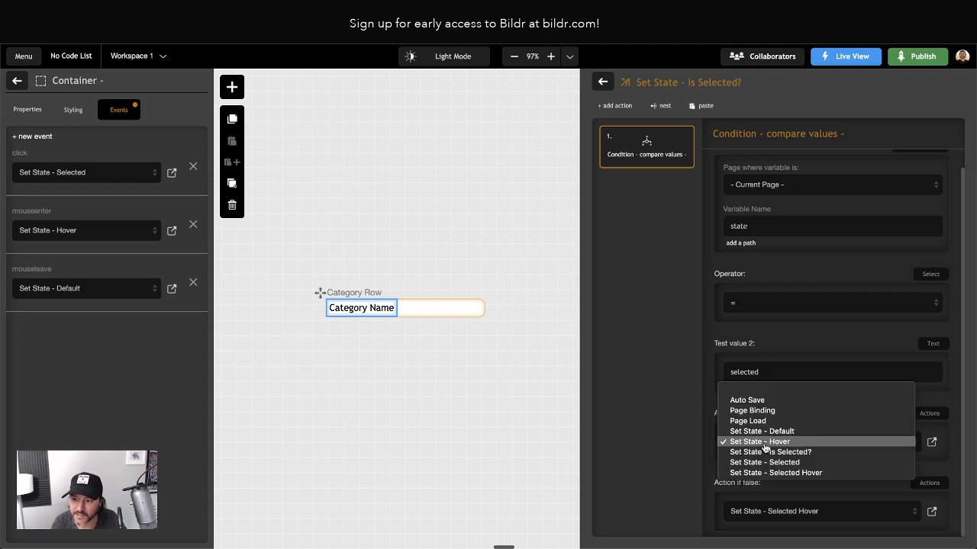
pyautogui.click(763, 443)
pyautogui.click(772, 444)
pyautogui.click(784, 473)
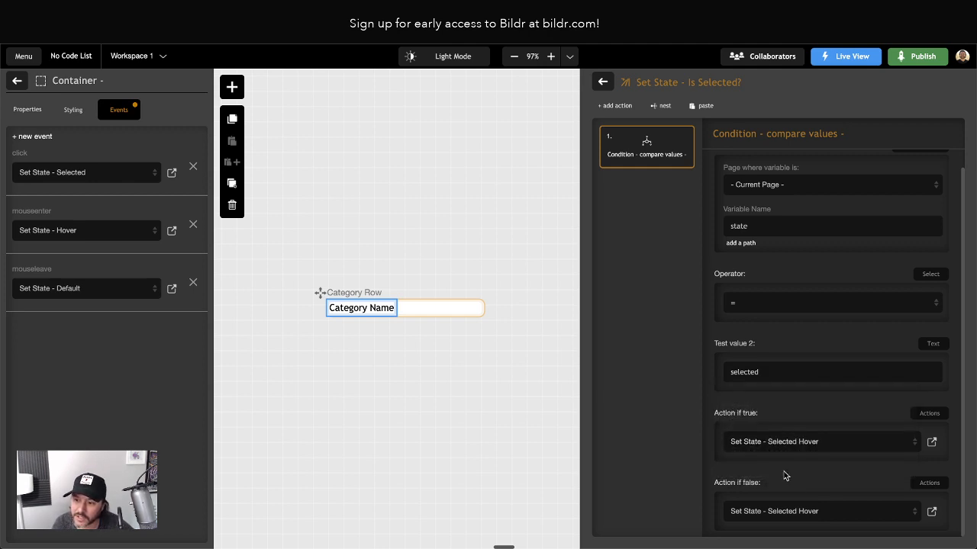
pyautogui.click(789, 515)
pyautogui.click(793, 480)
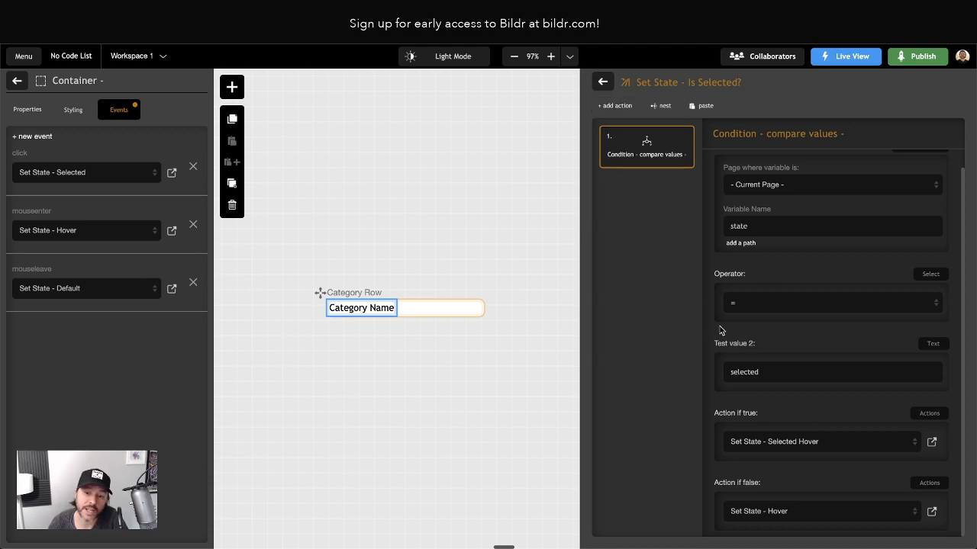
# Set the Category Row Container's mouseenter event to run Set State - Is Selected?
pyautogui.click(71, 235)
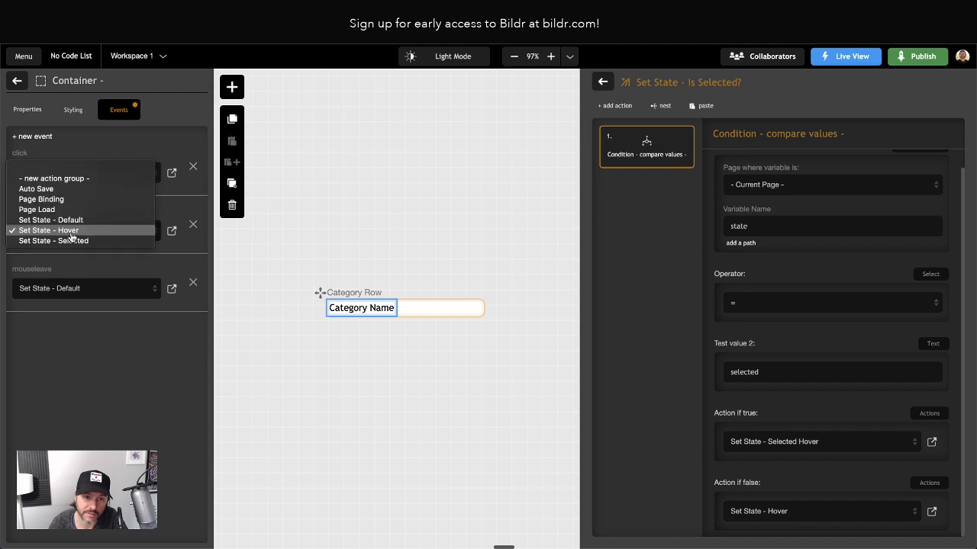
pyautogui.click(266, 235)
pyautogui.click(398, 254)
pyautogui.click(363, 308)
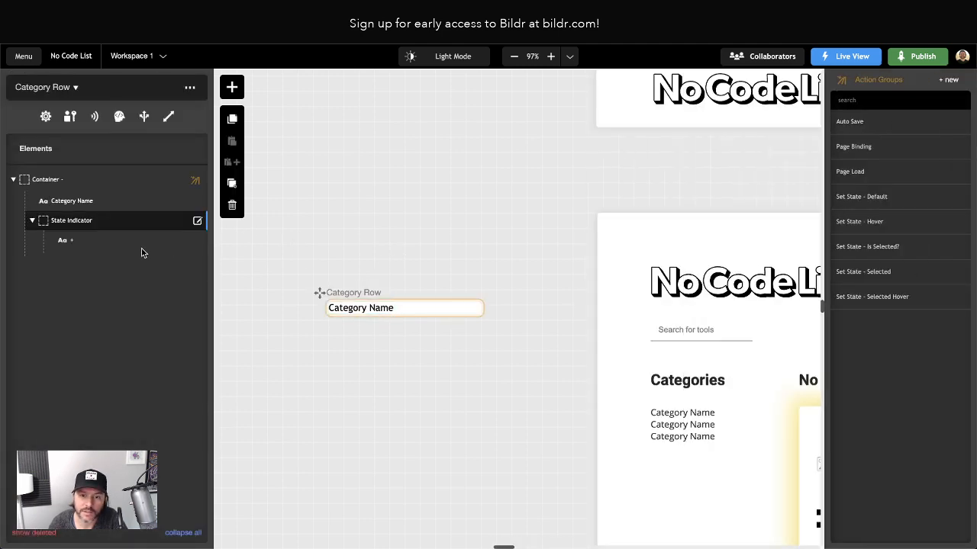
pyautogui.click(56, 181)
pyautogui.click(77, 231)
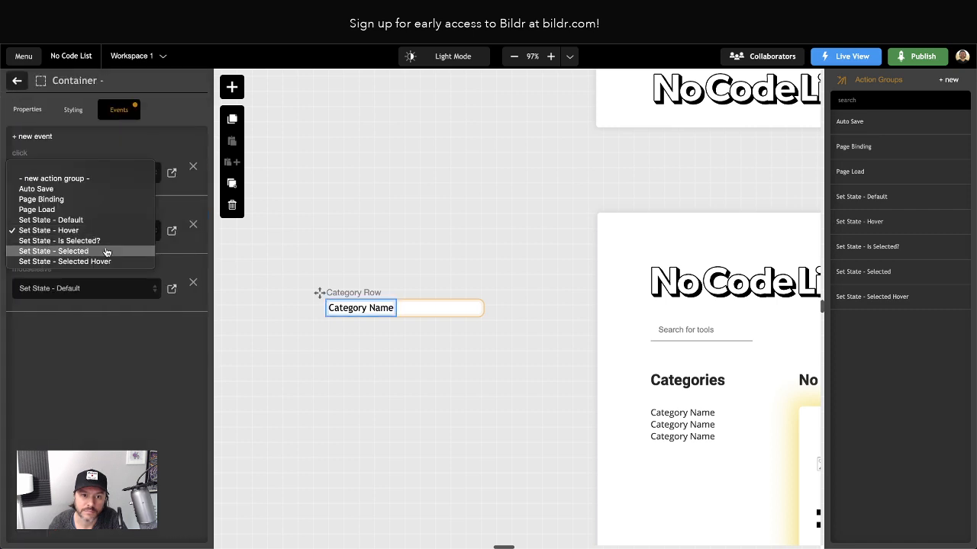
pyautogui.click(106, 241)
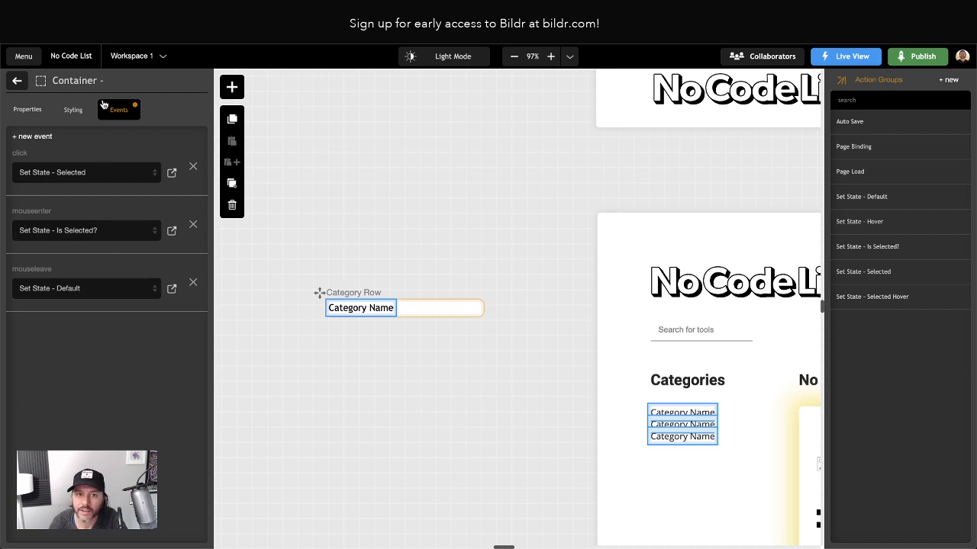
# Go back to the element tree and open the State Indicator's settings
pyautogui.click(20, 80)
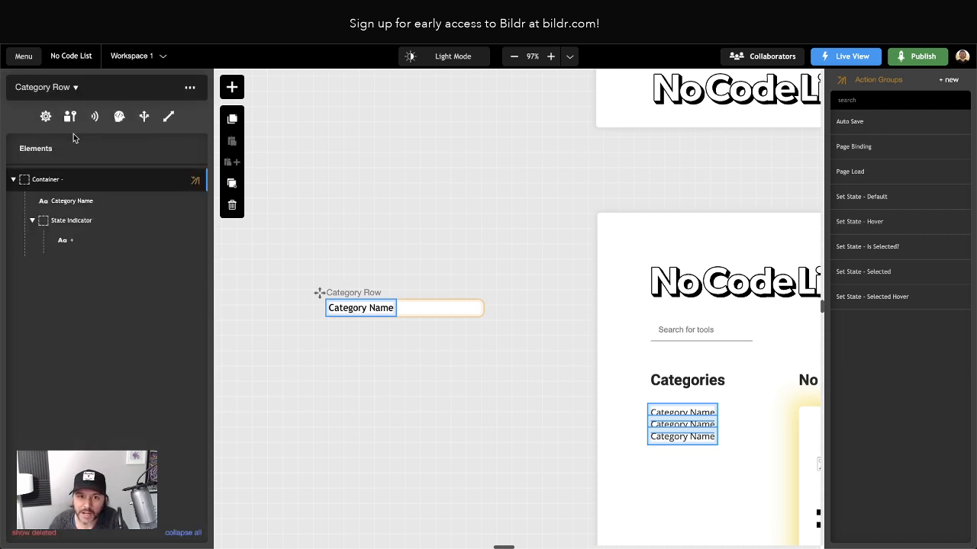
pyautogui.click(76, 226)
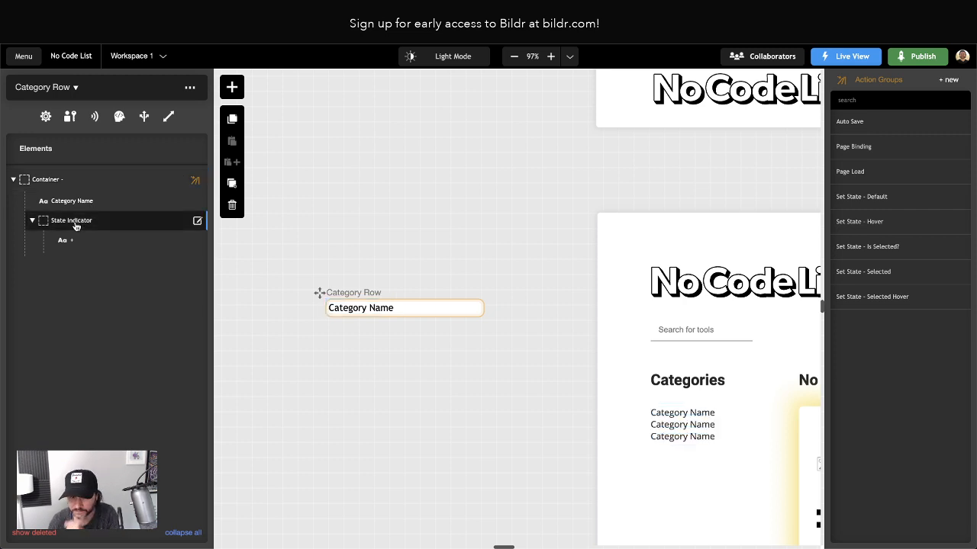
pyautogui.doubleClick(76, 222)
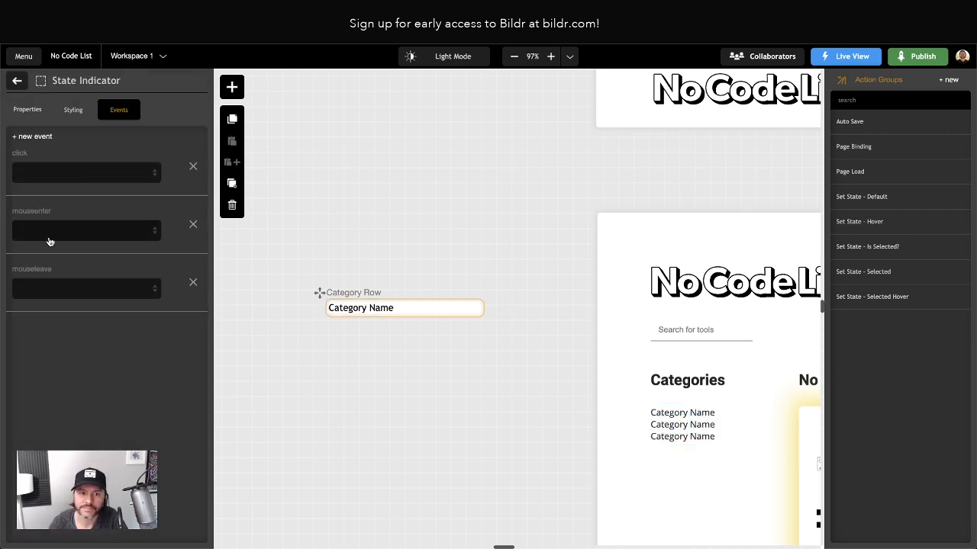
# Apply the utility class 'State Indicator - Selected Hover' to the State Indicator and open it
pyautogui.click(74, 109)
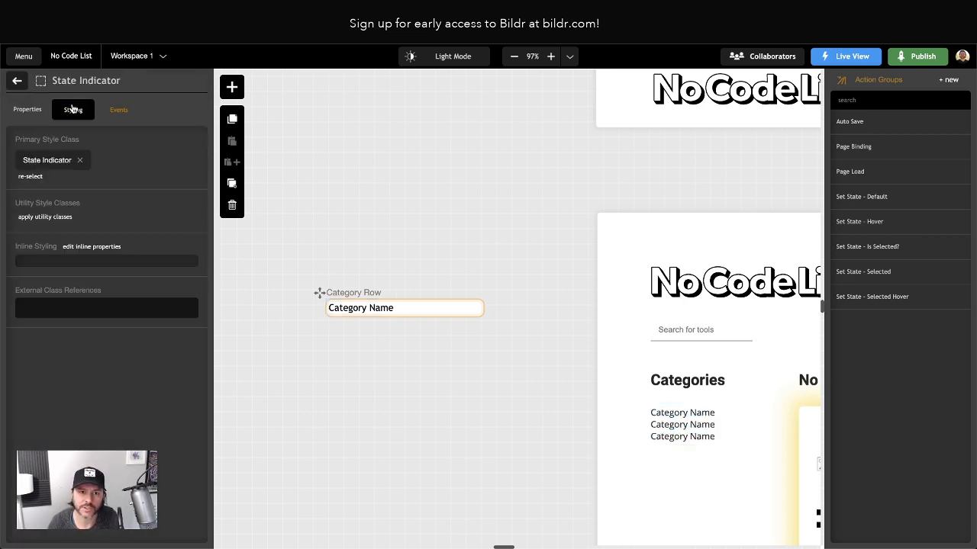
pyautogui.click(42, 220)
pyautogui.write('state')
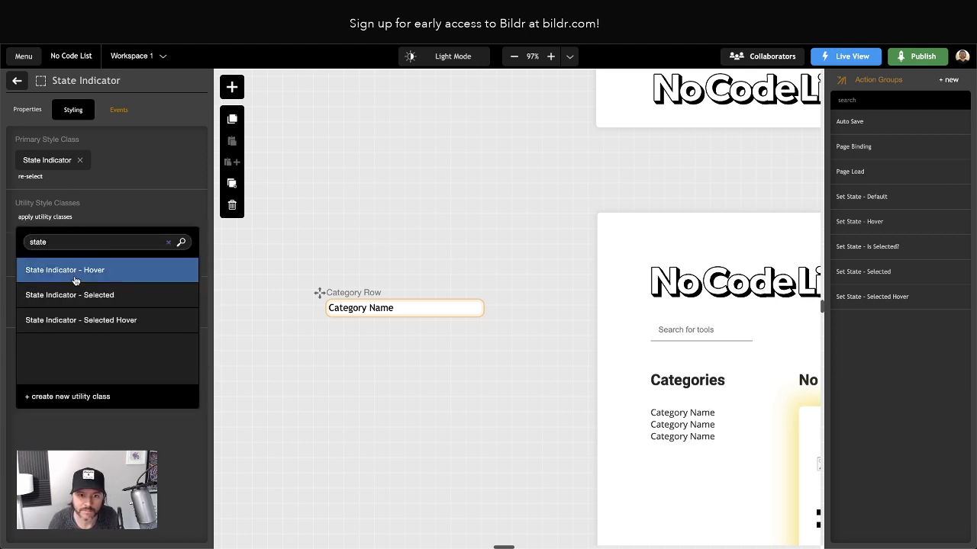
pyautogui.click(79, 319)
pyautogui.click(85, 222)
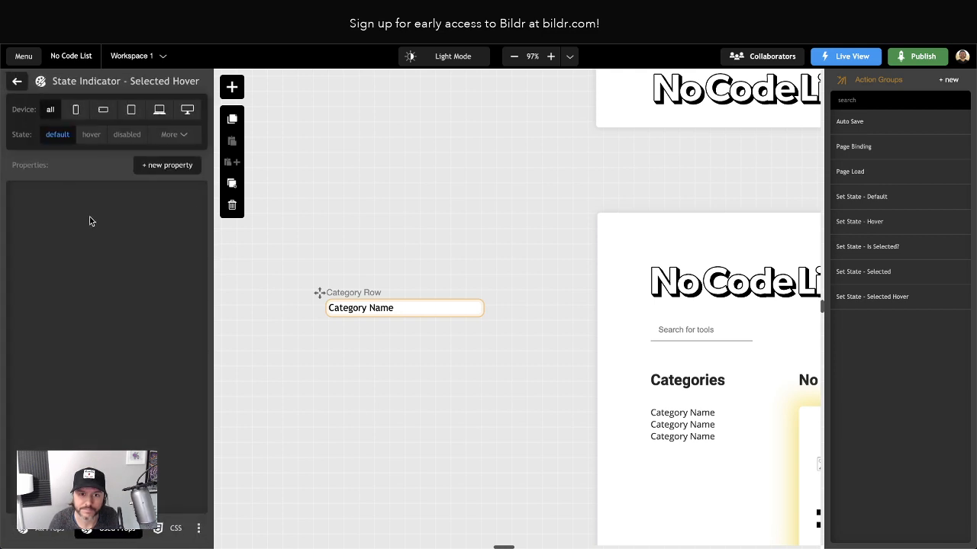
# Add background-color rgba(0,0,0,.16) and opacity 1 to the Selected Hover class
pyautogui.click(149, 165)
pyautogui.write('rgb')
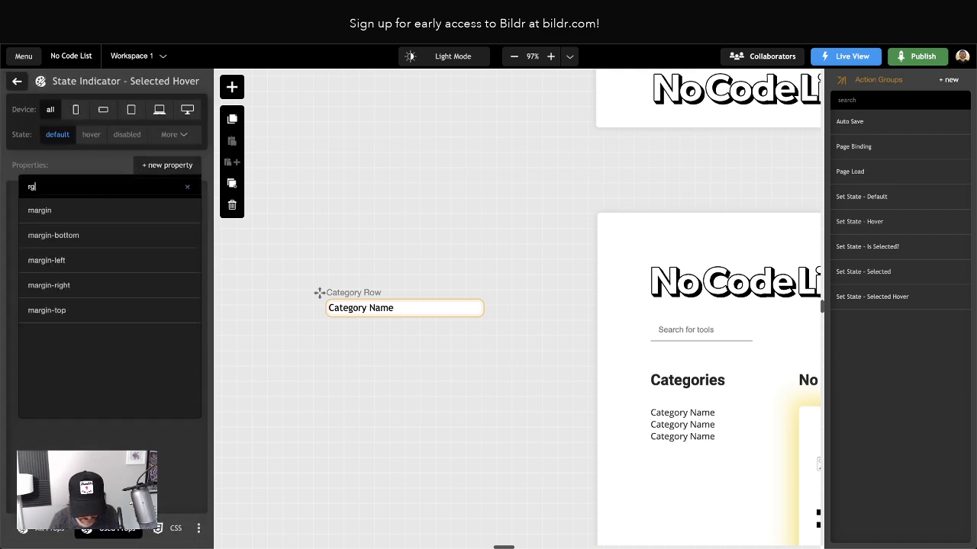
pyautogui.press('BackSpace')
pyautogui.press('BackSpace')
pyautogui.press('BackSpace')
pyautogui.write('bak')
pyautogui.press('BackSpace')
pyautogui.write('ckg')
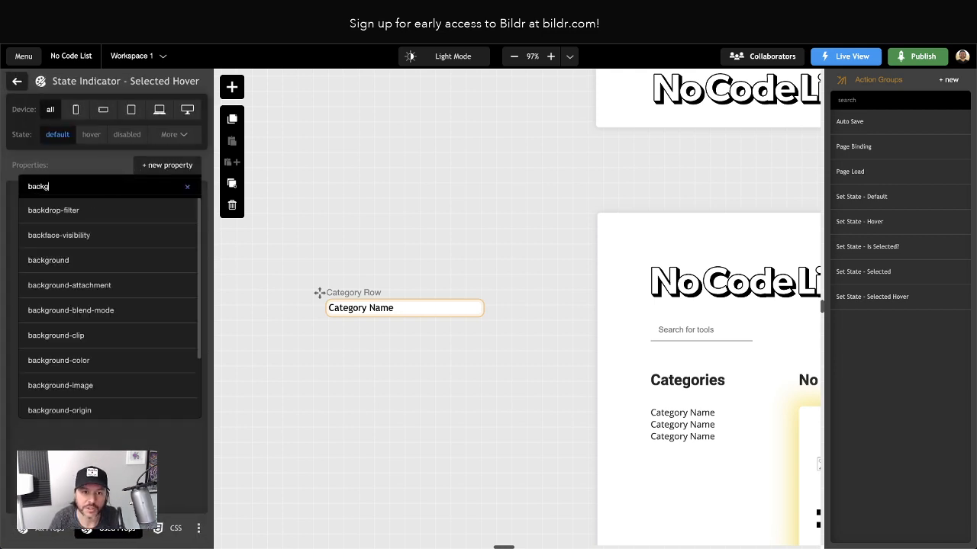
pyautogui.write('round-color')
pyautogui.press('Return')
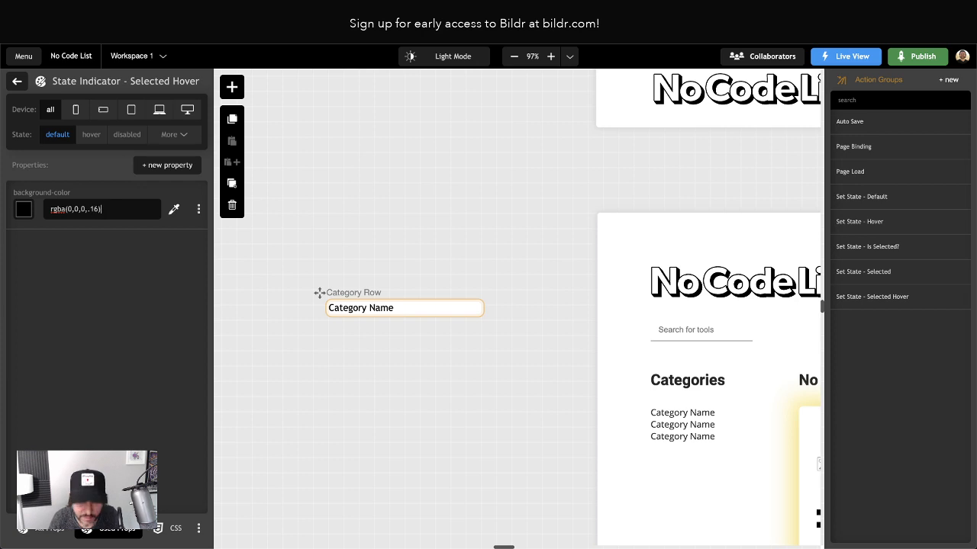
pyautogui.click(138, 166)
pyautogui.write('opaci')
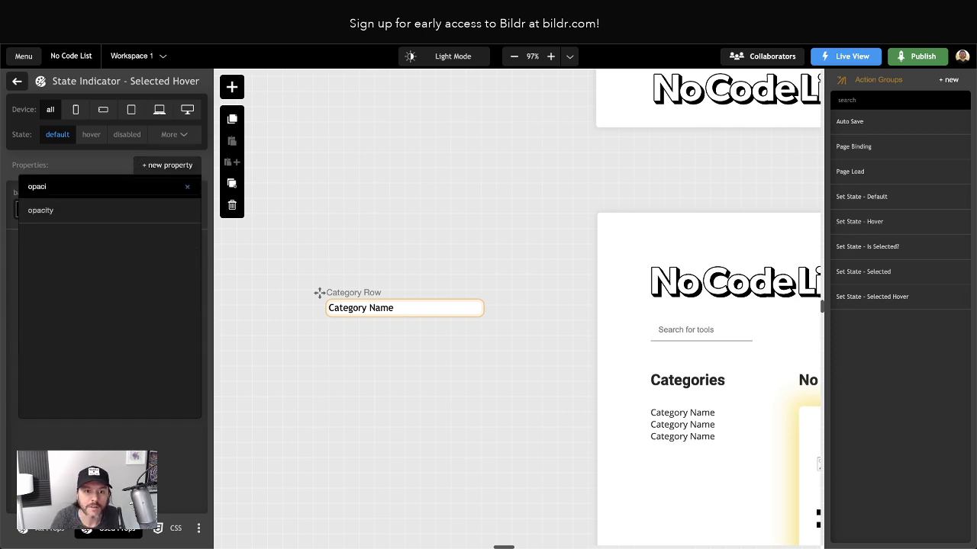
pyautogui.press('Return')
pyautogui.click(164, 166)
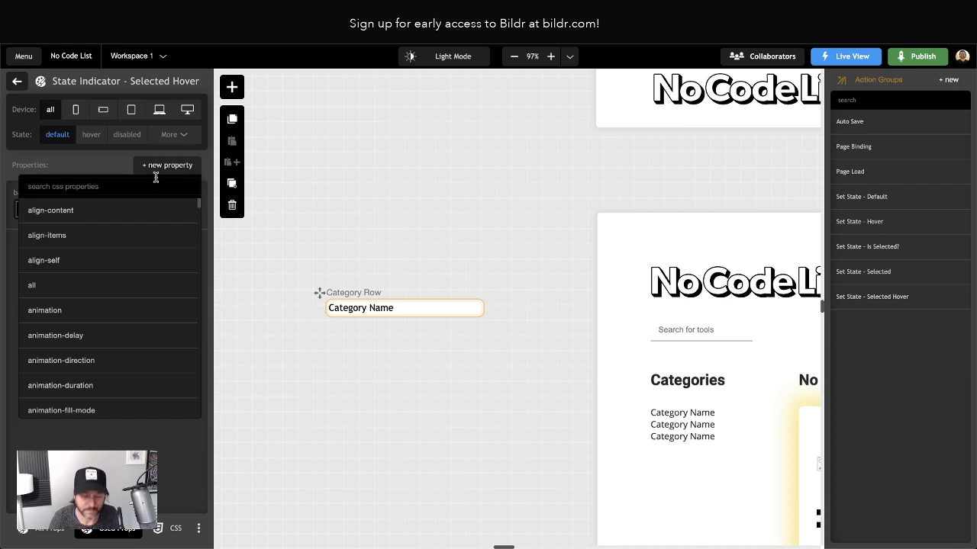
pyautogui.write('opaic')
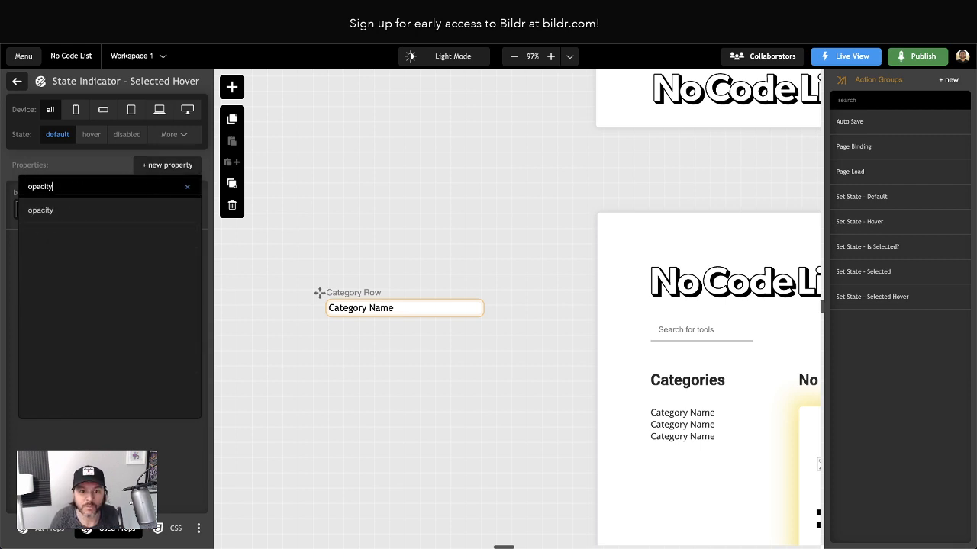
pyautogui.click(95, 212)
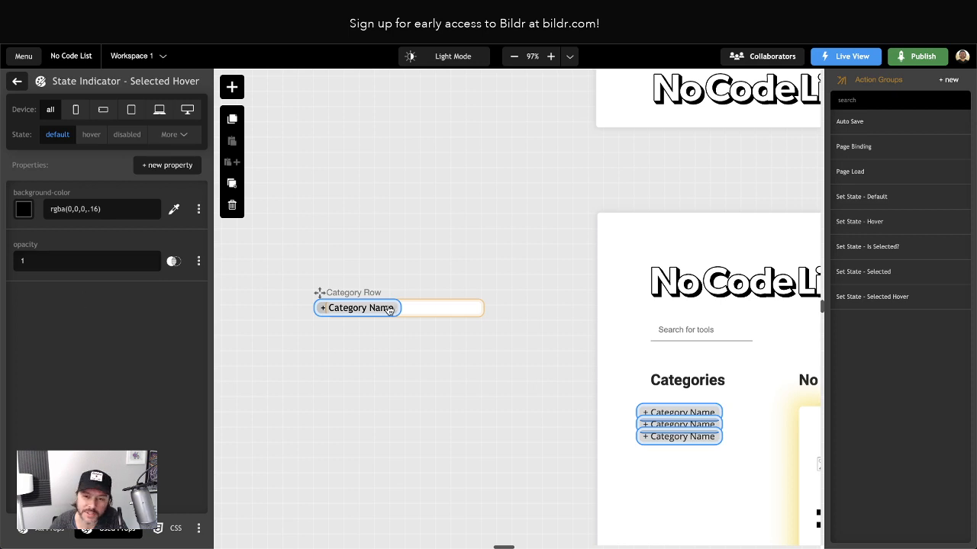
# Reload the live preview to check the row styling, then return to the editor
pyautogui.hotkey('ctrl', 'Tab')
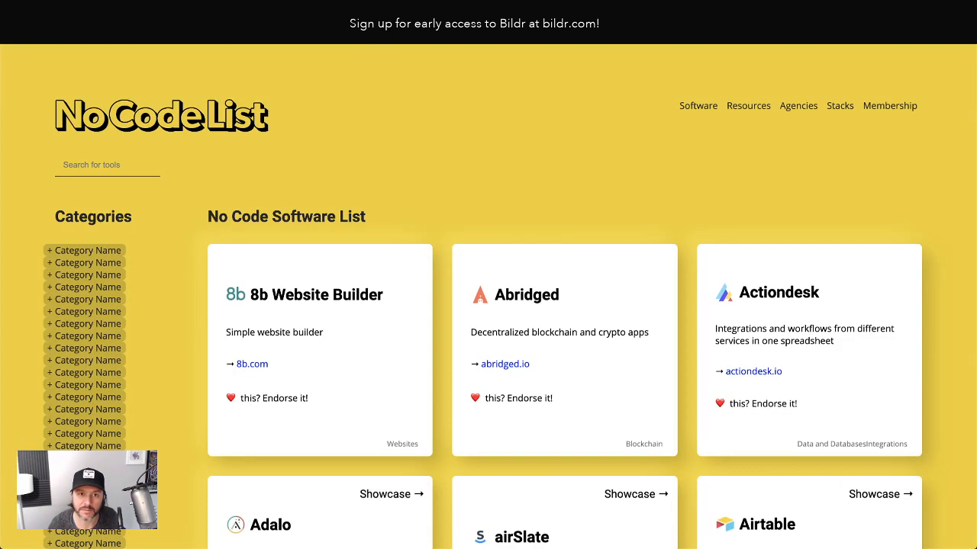
pyautogui.press('super+r')
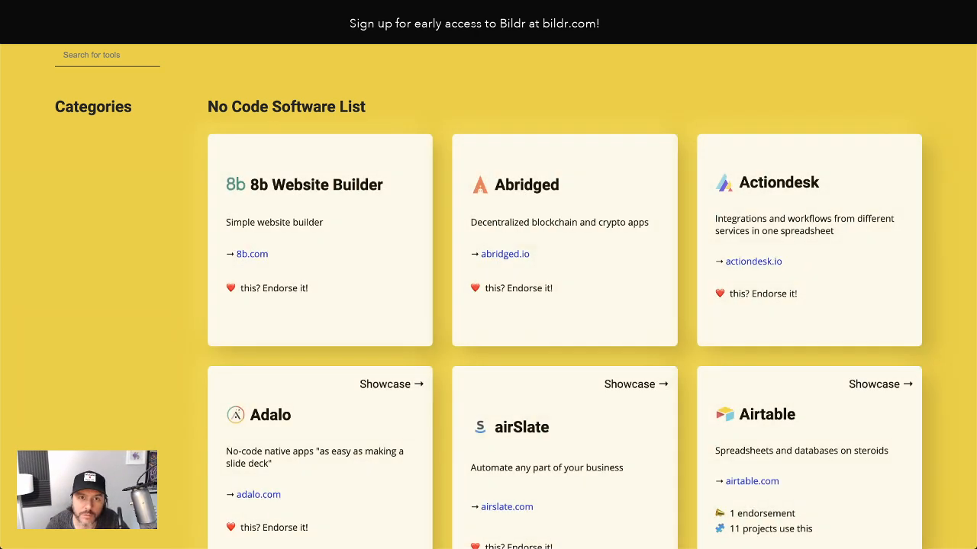
pyautogui.hotkey('ctrl', 'shift', 'Tab')
# Remove the Selected Hover class from the State Indicator and select the APIs category live
pyautogui.click(18, 82)
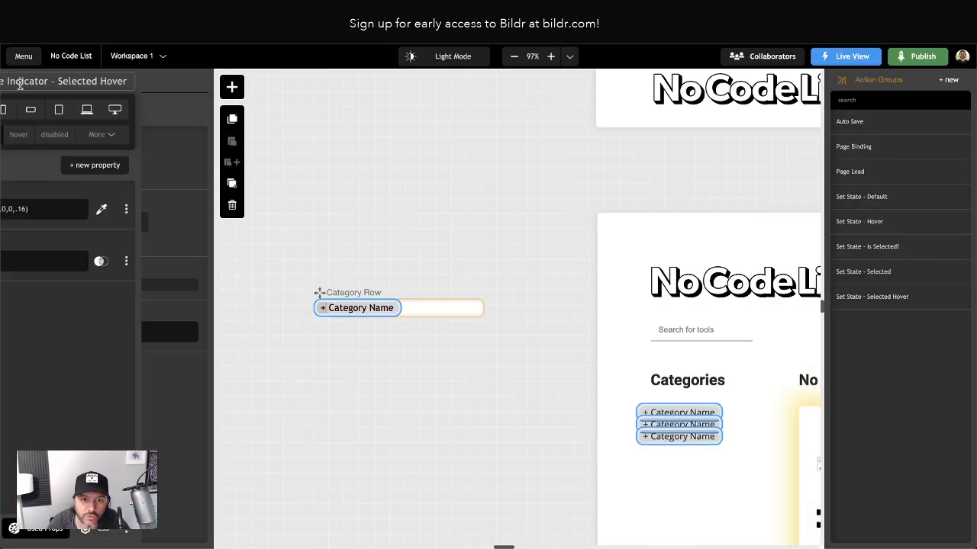
pyautogui.click(136, 223)
pyautogui.hotkey('ctrl', 'Tab')
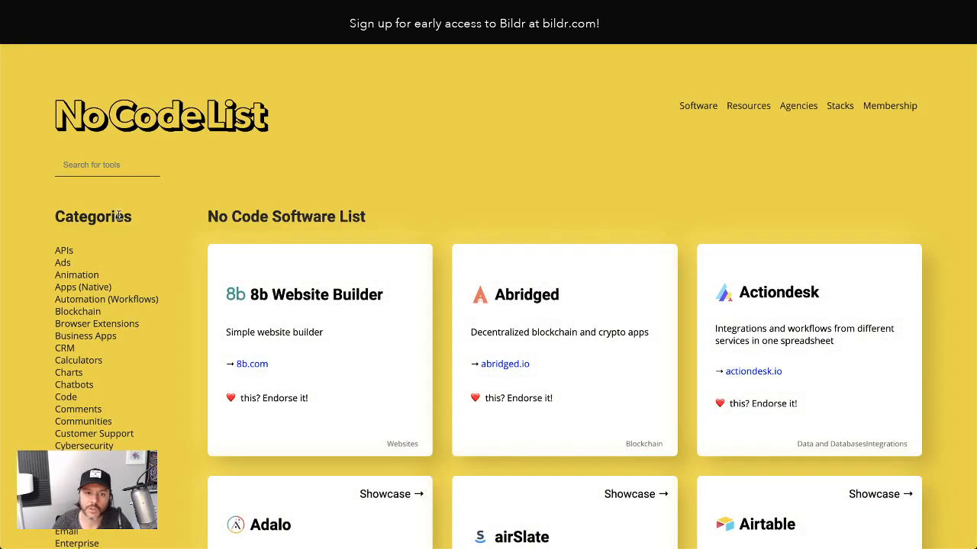
pyautogui.click(64, 251)
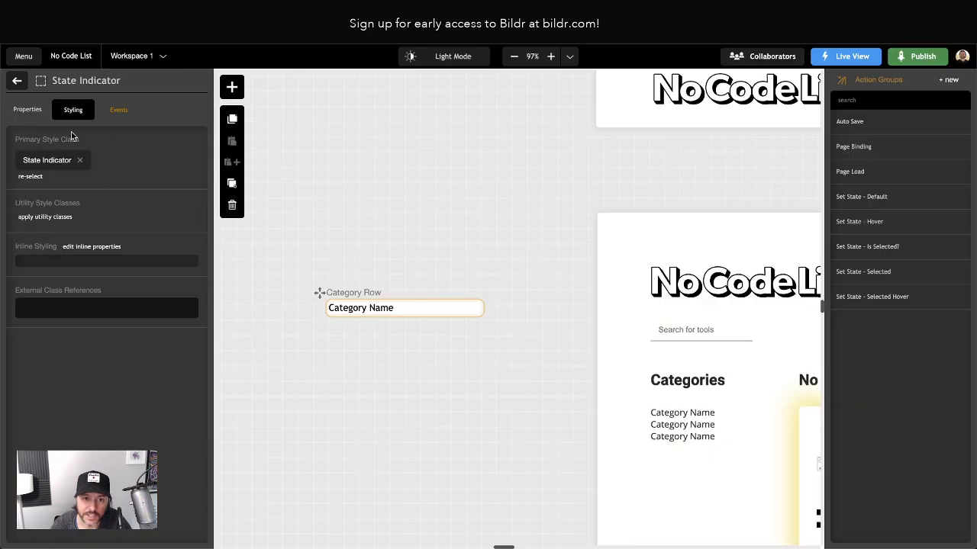
# Clear the Container's mouseleave action group, reload the live preview, and return to the element tree
pyautogui.click(17, 80)
pyautogui.click(50, 181)
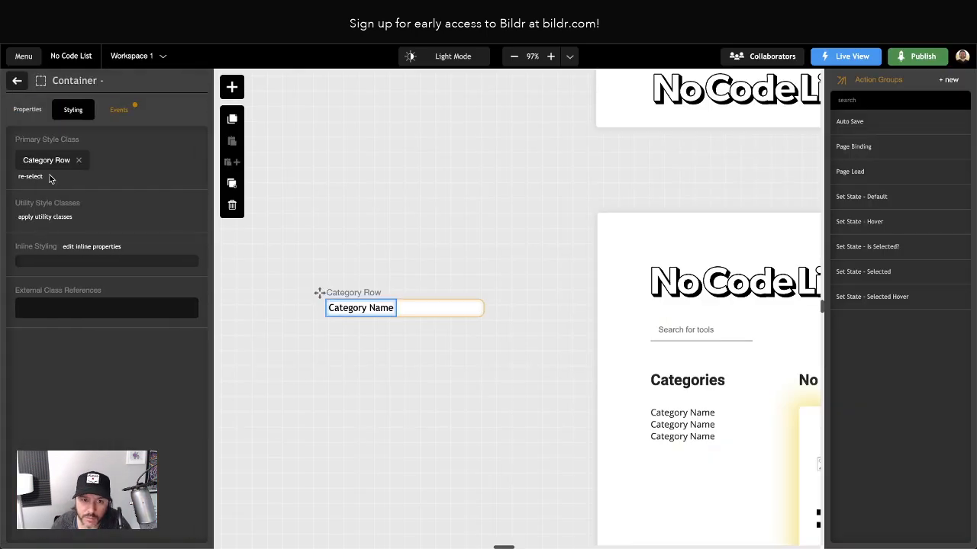
pyautogui.click(116, 113)
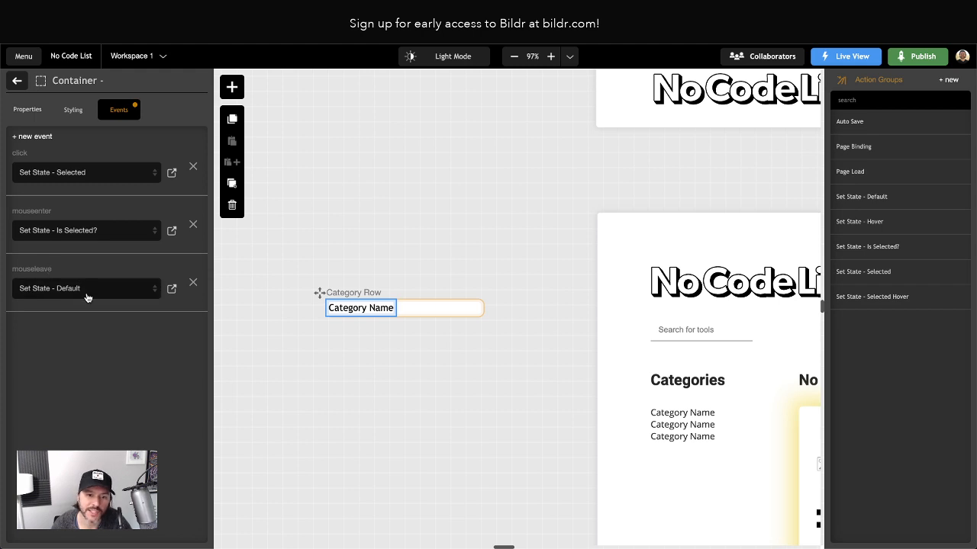
pyautogui.click(118, 290)
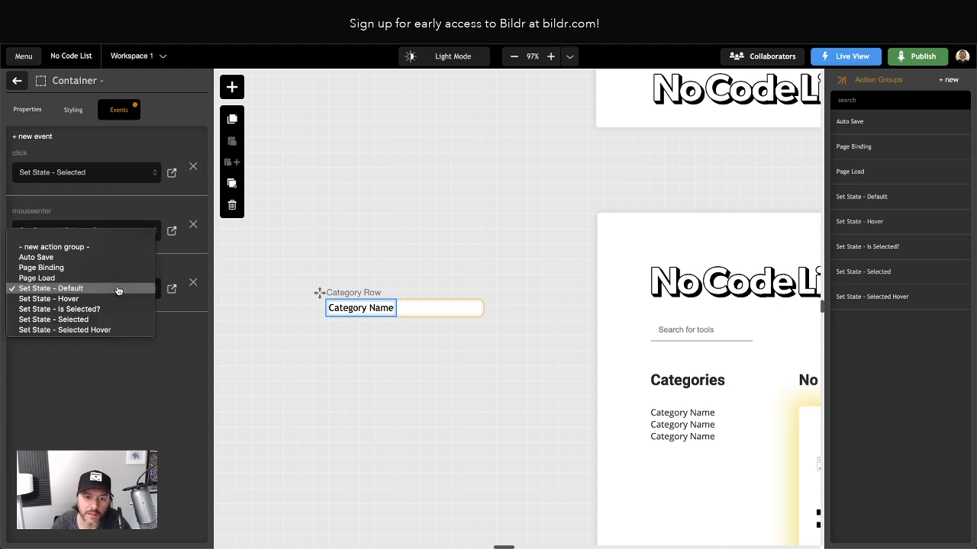
pyautogui.click(95, 236)
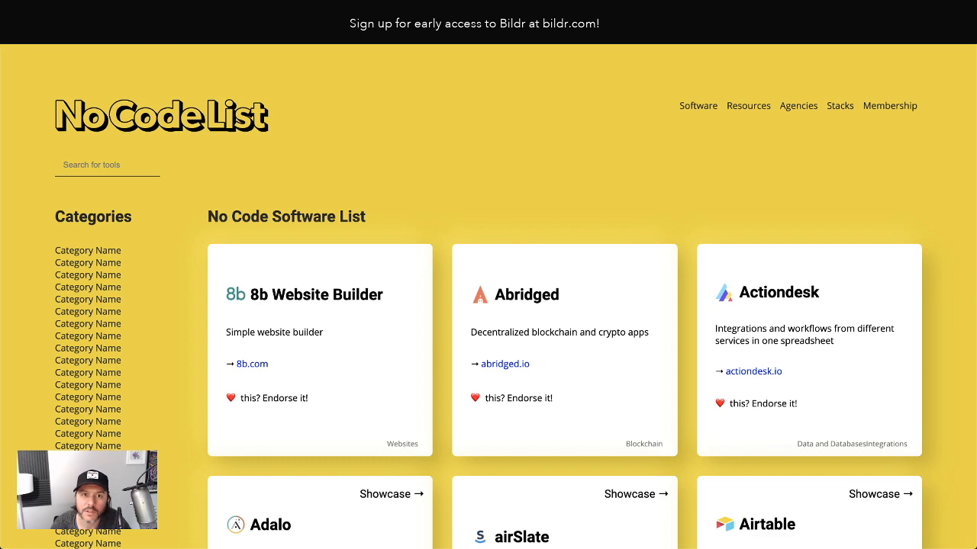
pyautogui.press('super+r')
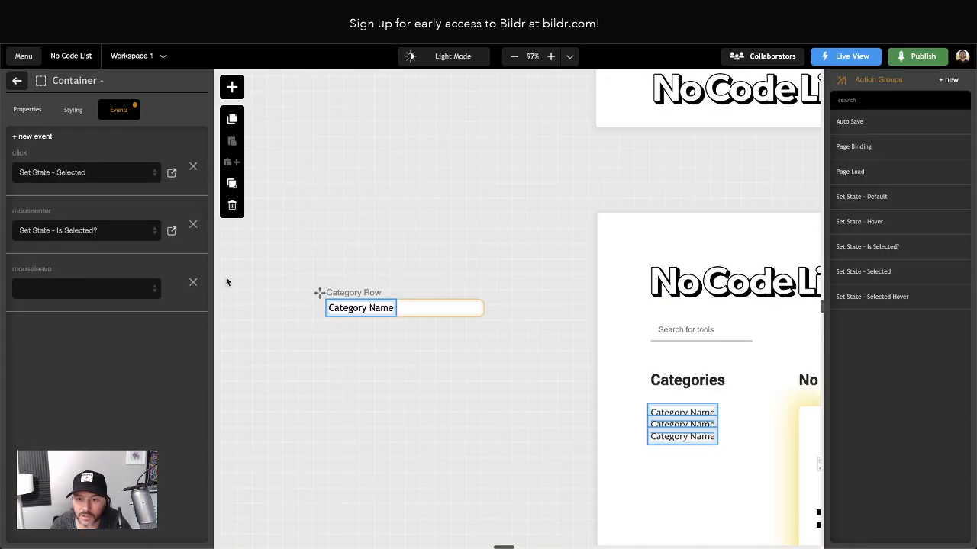
pyautogui.click(21, 83)
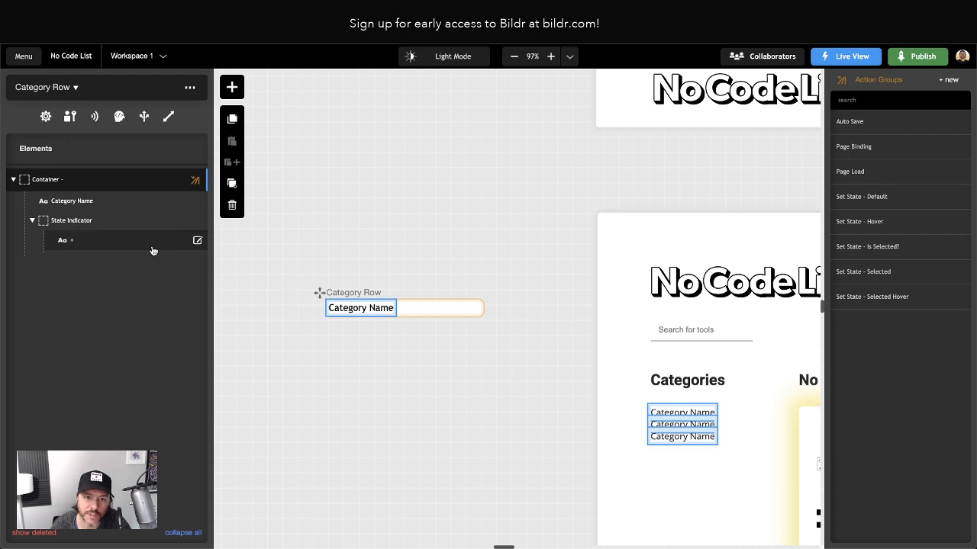
# Add the State Indicator - Hover and State Indicator - Selected Hover utility classes to the State Indicator
pyautogui.click(77, 220)
pyautogui.click(88, 220)
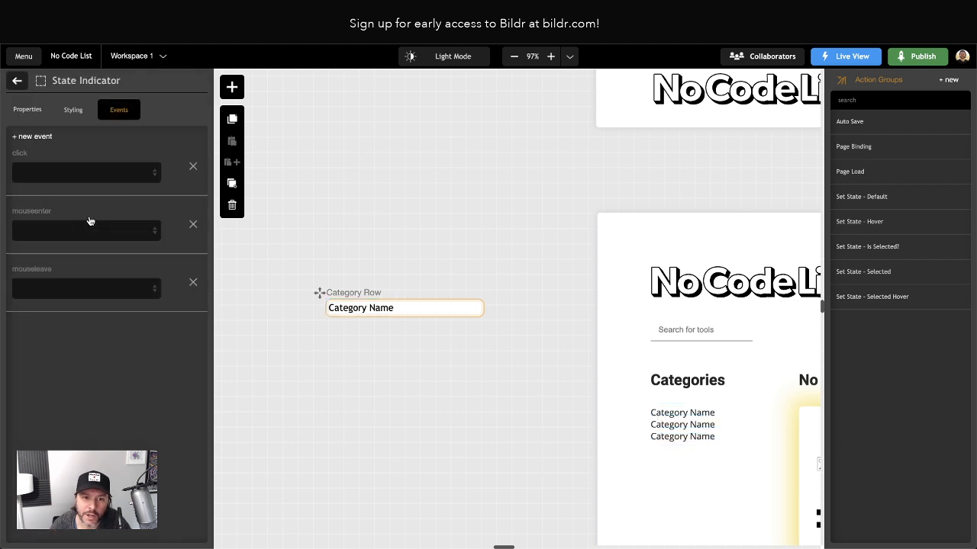
pyautogui.click(73, 110)
pyautogui.click(55, 219)
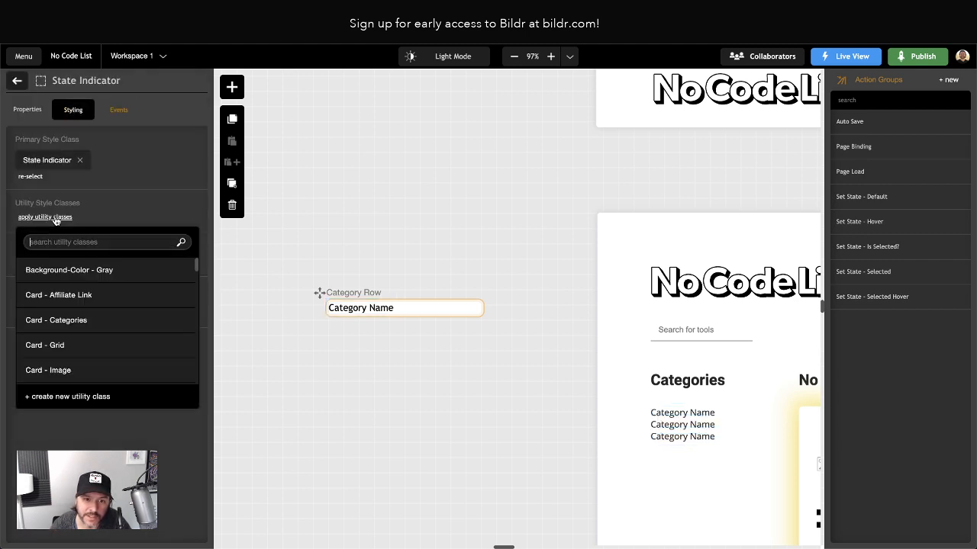
pyautogui.write('state')
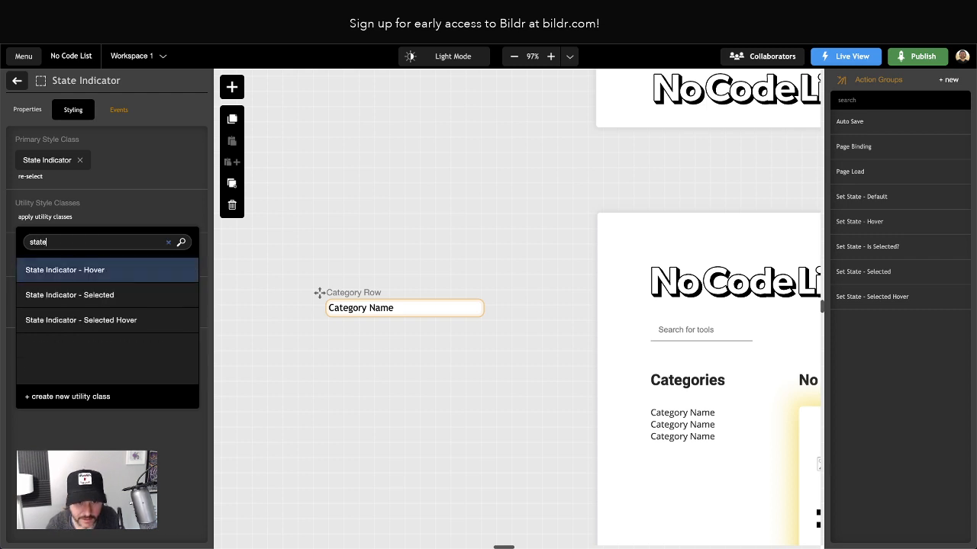
pyautogui.click(76, 270)
pyautogui.click(45, 240)
pyautogui.write('sta')
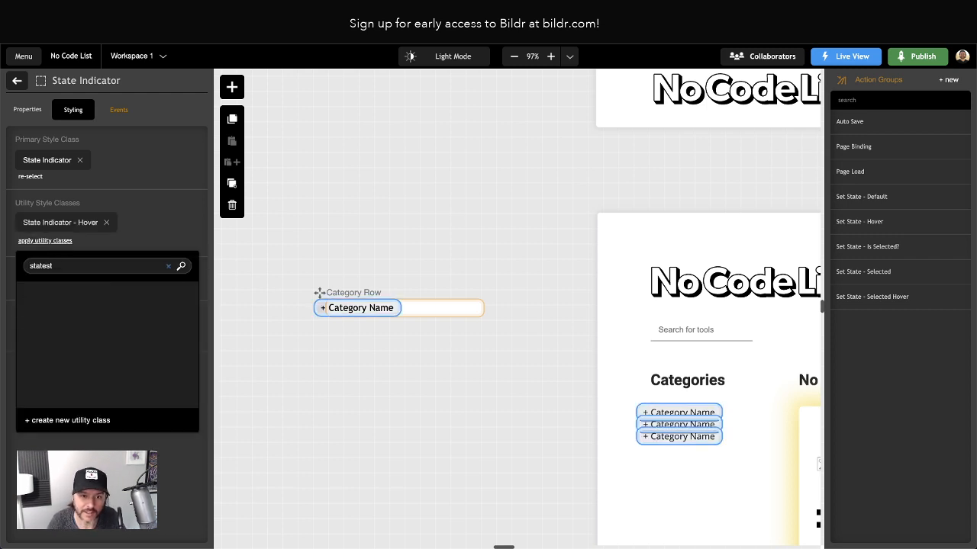
pyautogui.press('BackSpace')
pyautogui.press('BackSpace')
pyautogui.click(67, 243)
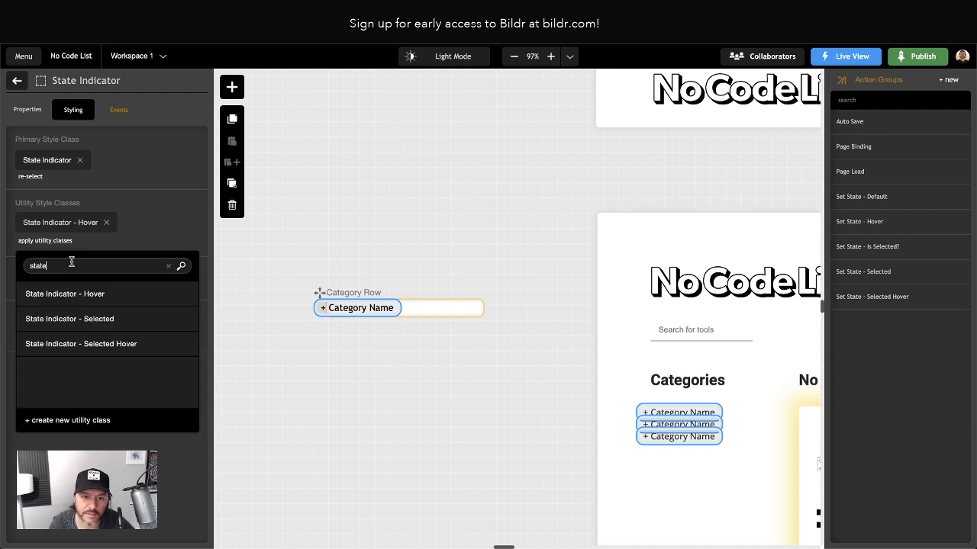
pyautogui.click(104, 343)
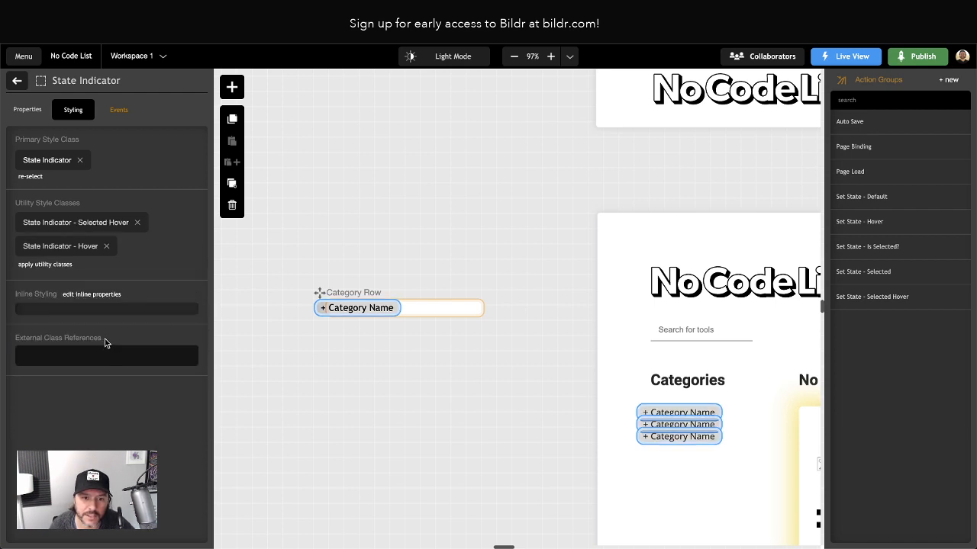
# Inspect both hover classes' properties, then remove them so only the State Indicator class remains
pyautogui.click(91, 224)
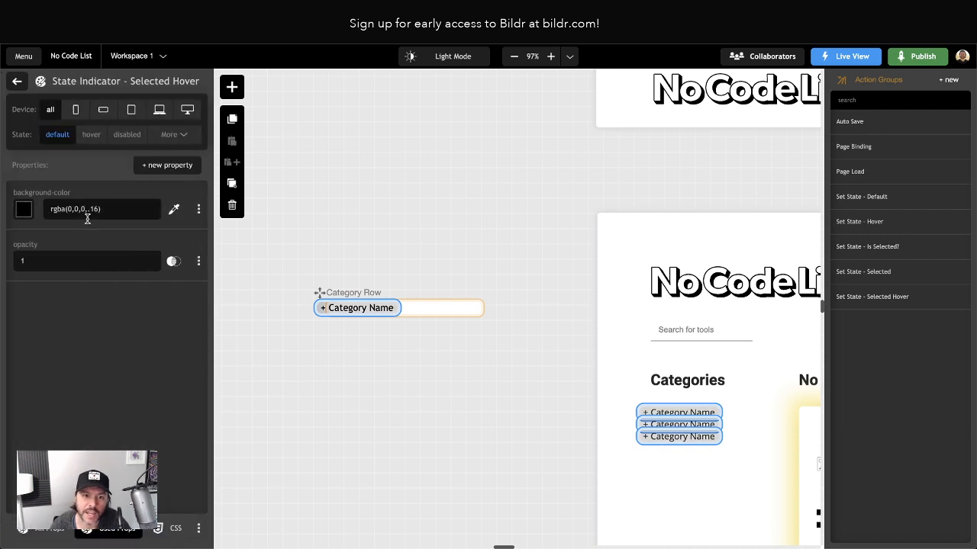
pyautogui.click(19, 83)
pyautogui.click(68, 246)
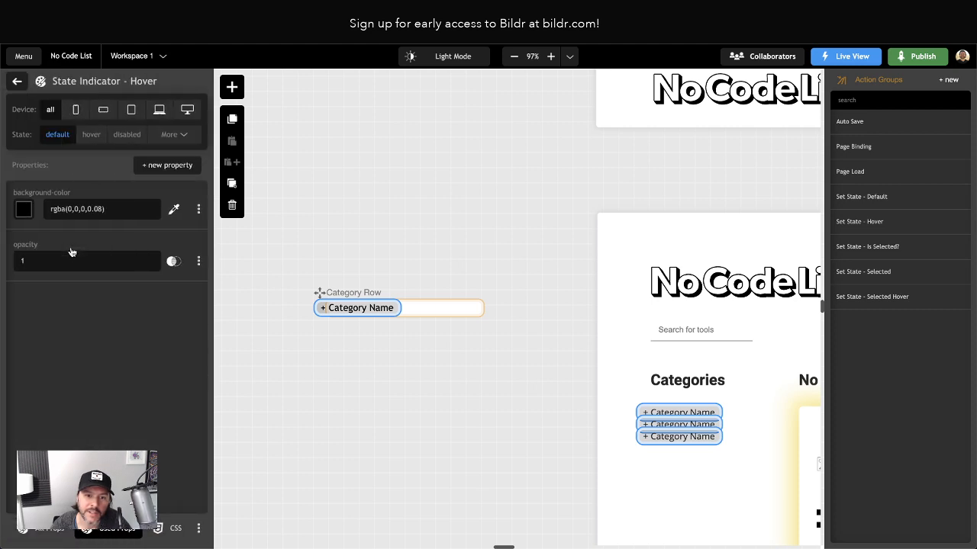
pyautogui.click(17, 83)
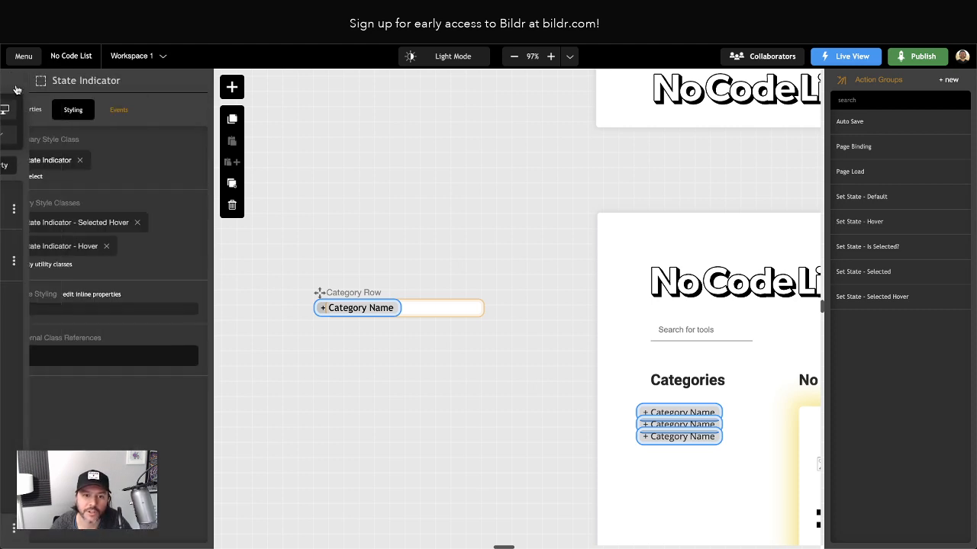
pyautogui.click(102, 246)
pyautogui.click(136, 222)
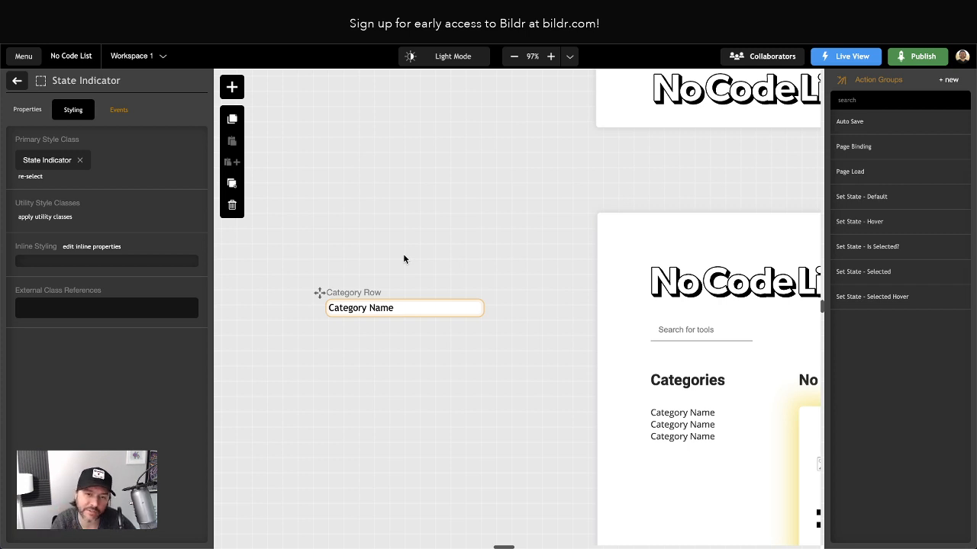
pyautogui.hscroll(1, 384, 293)
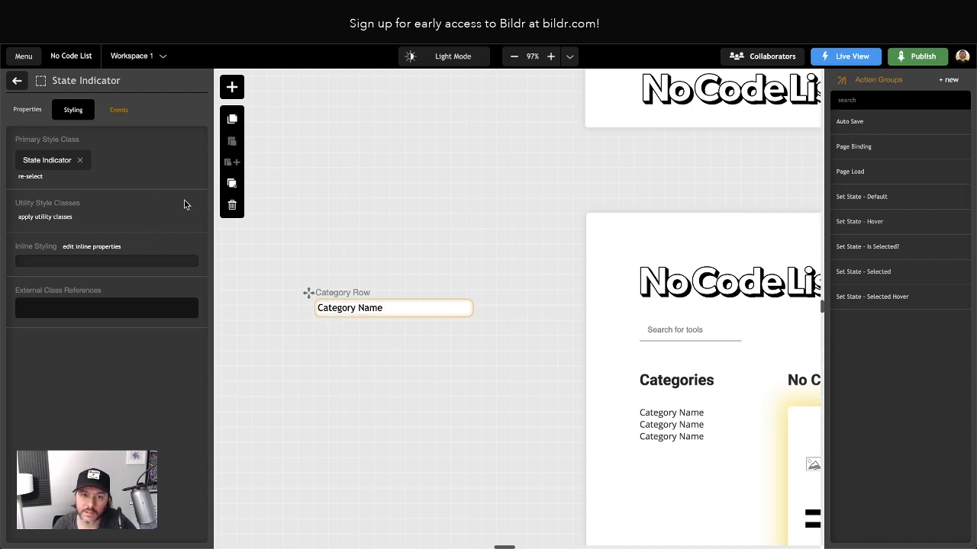
pyautogui.click(118, 109)
# Insert 'Hover - ' into the container's 'Set State - Is Selected?' action group title
pyautogui.click(25, 84)
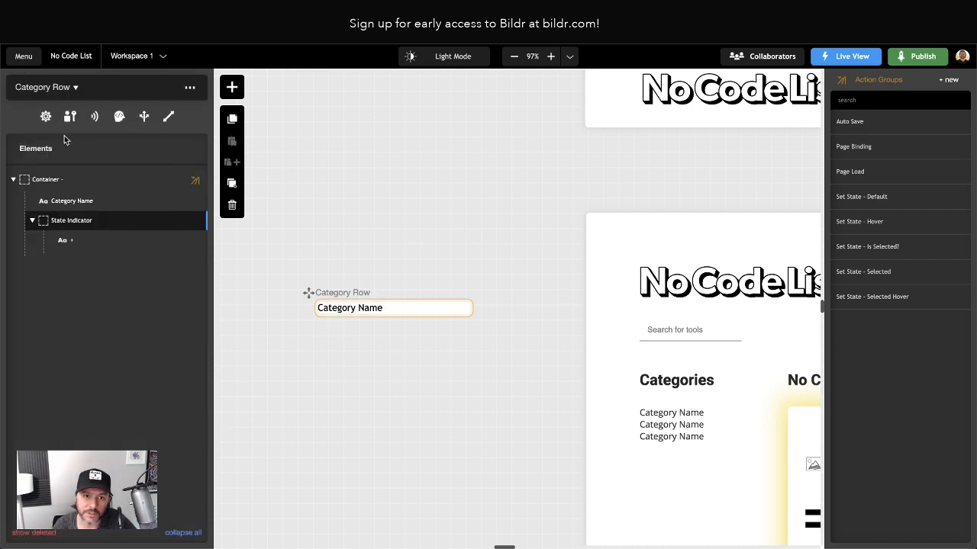
pyautogui.click(84, 180)
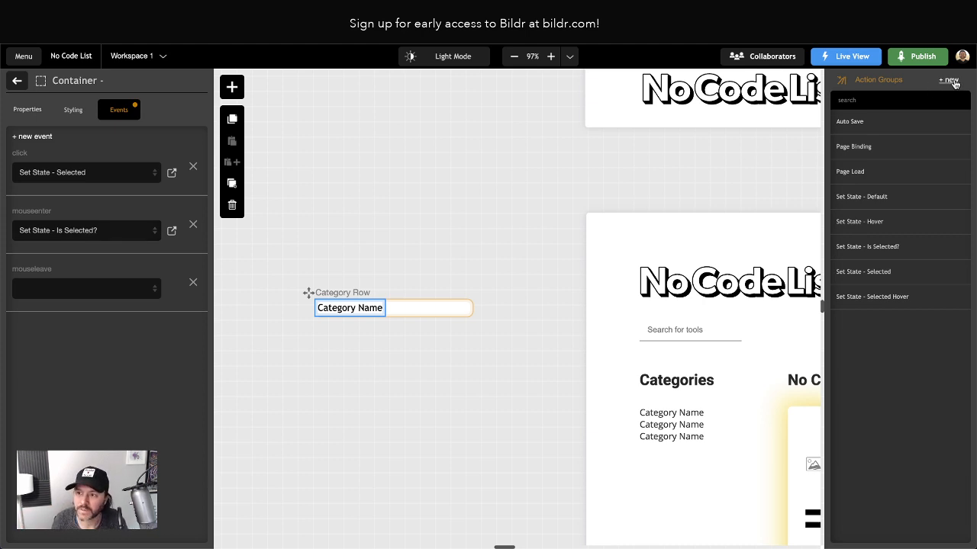
pyautogui.click(879, 246)
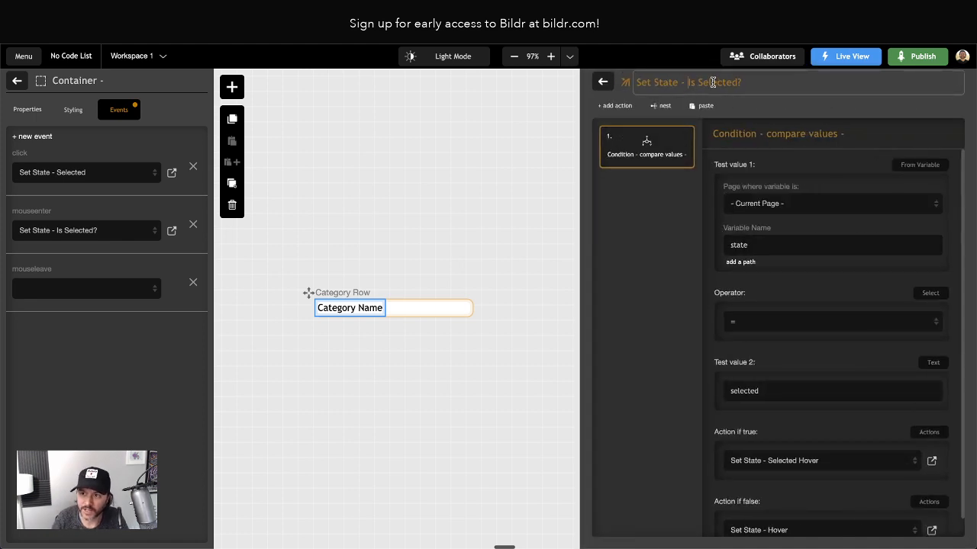
pyautogui.write('Hover -')
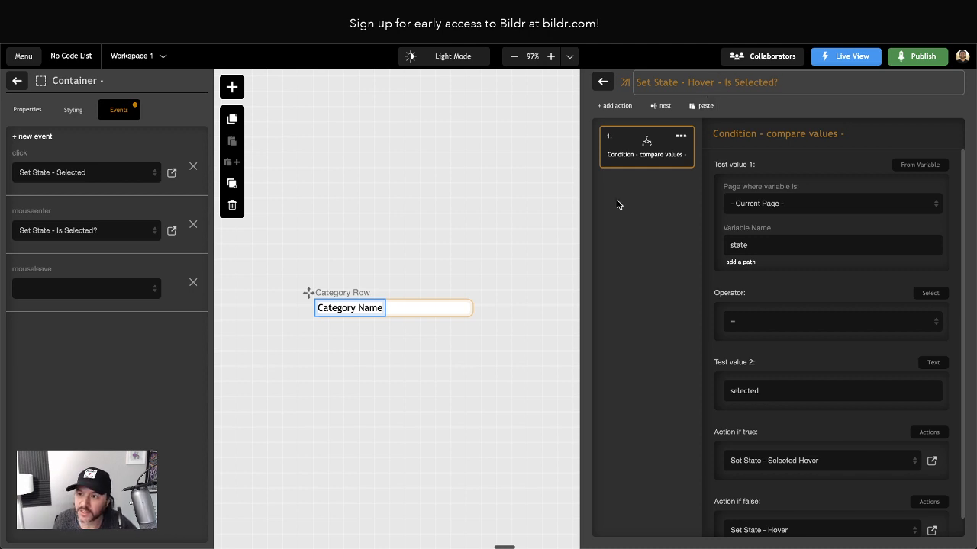
pyautogui.click(603, 82)
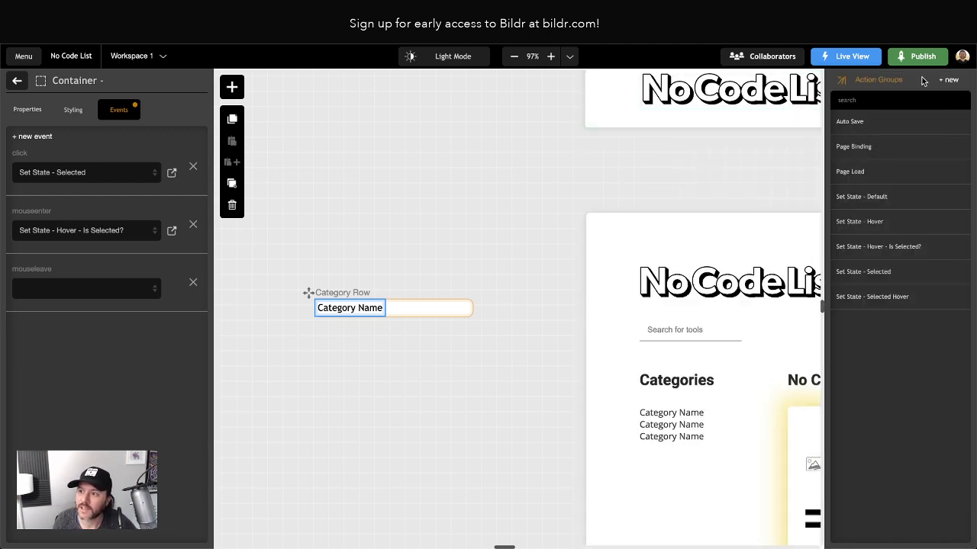
pyautogui.click(946, 80)
# Name a new action group 'Set State - Unhover - Is Selected?' and create it empty
pyautogui.write('St')
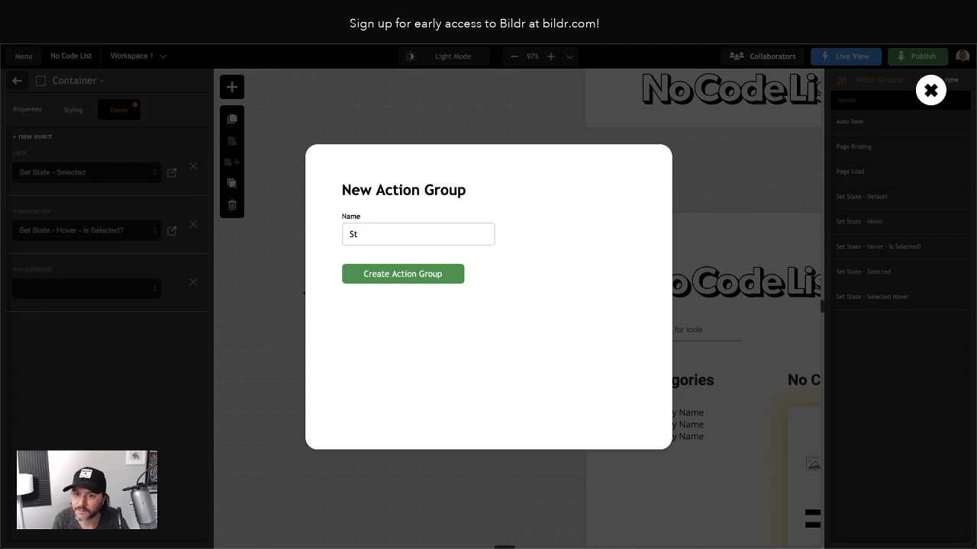
pyautogui.write('aTate')
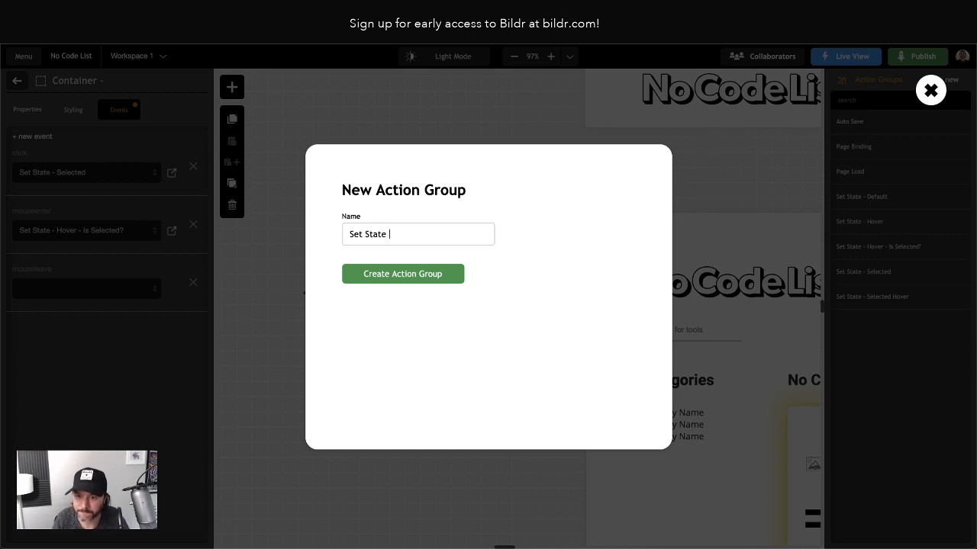
pyautogui.write(' - U')
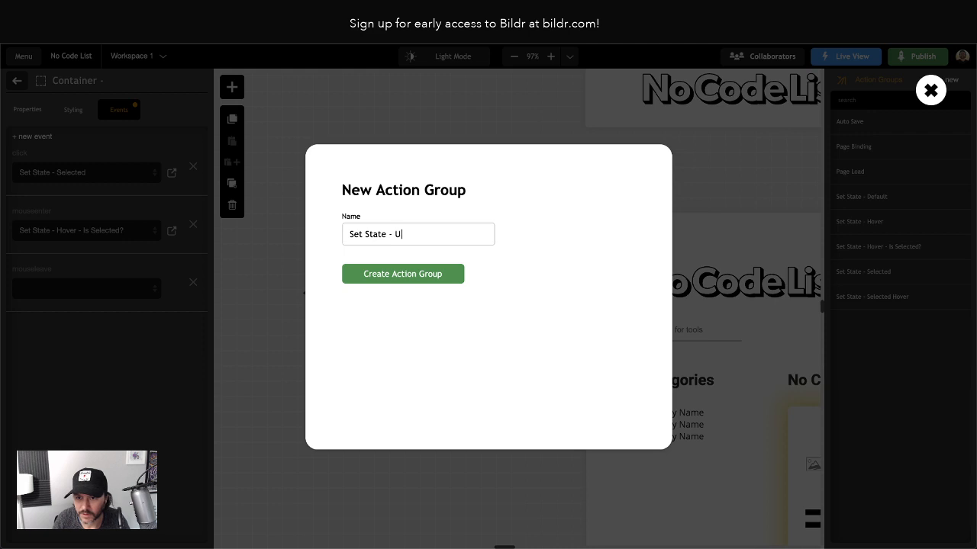
pyautogui.write('nhover - Is Selected?')
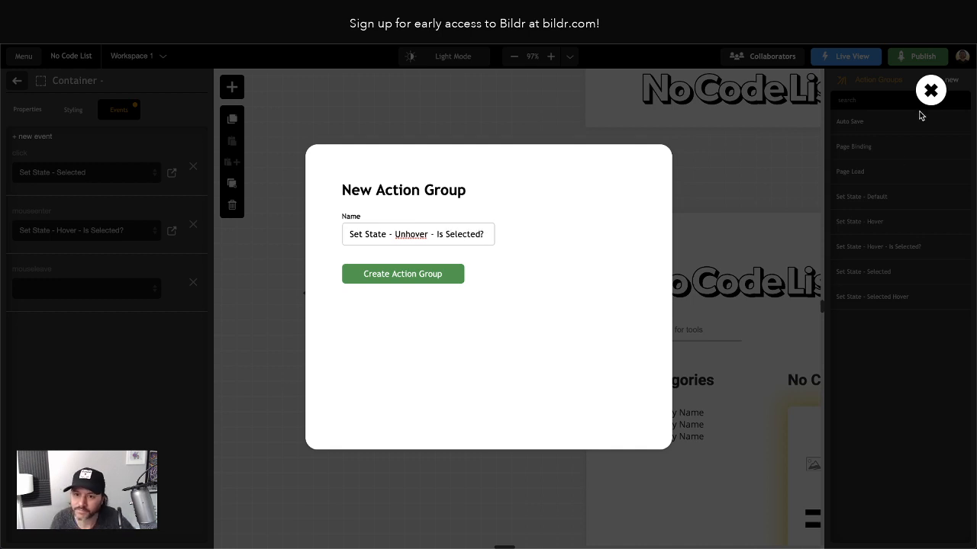
pyautogui.click(450, 277)
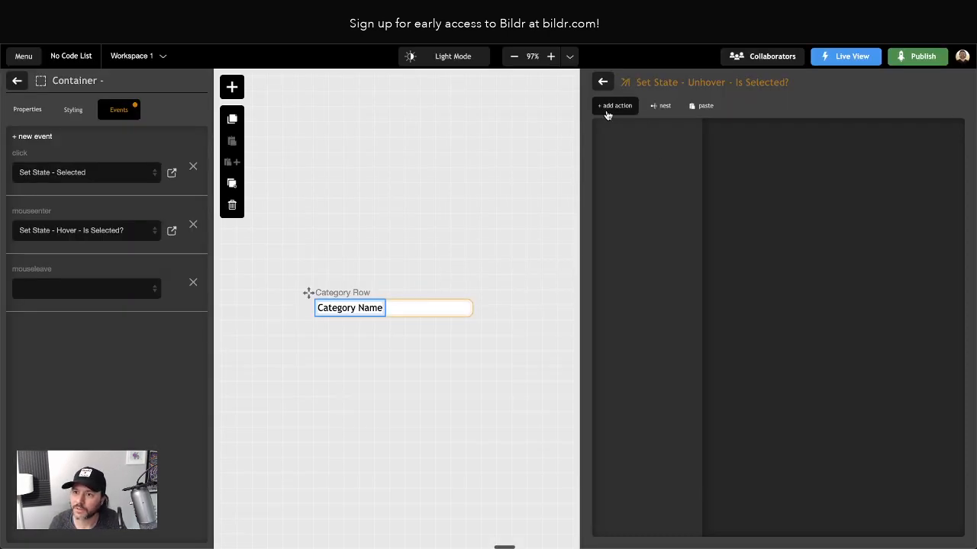
pyautogui.click(602, 82)
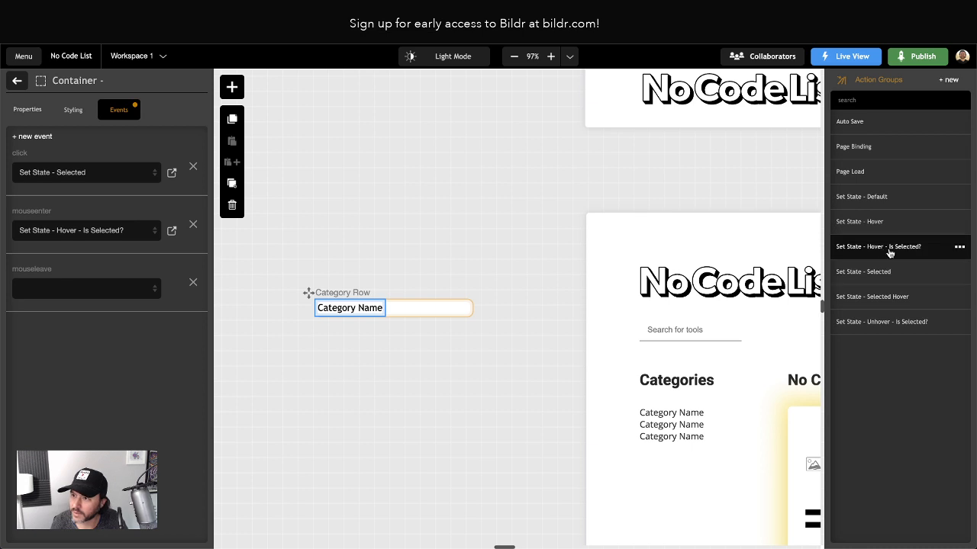
# Copy the compare-values condition from Set State - Hover - Is Selected? into the Unhover group
pyautogui.click(891, 322)
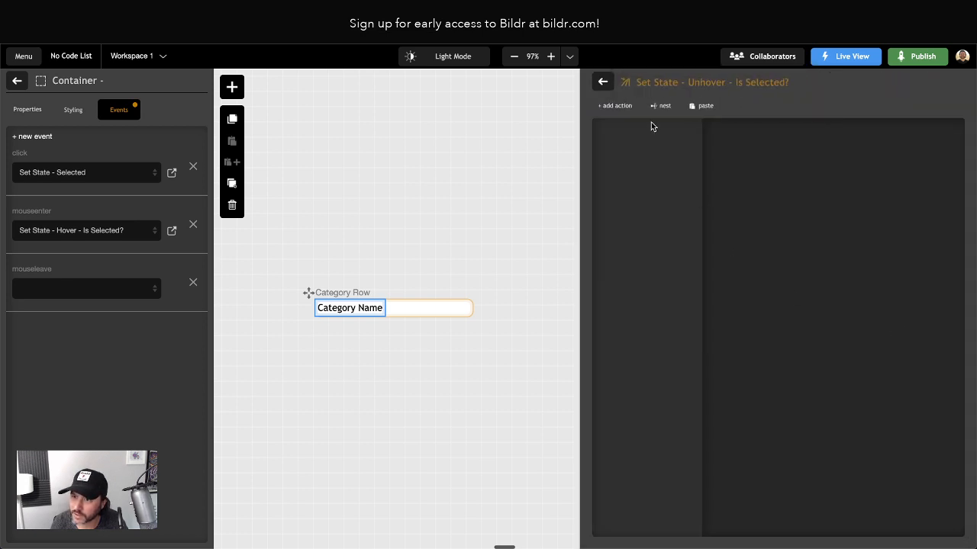
pyautogui.click(603, 82)
pyautogui.click(878, 246)
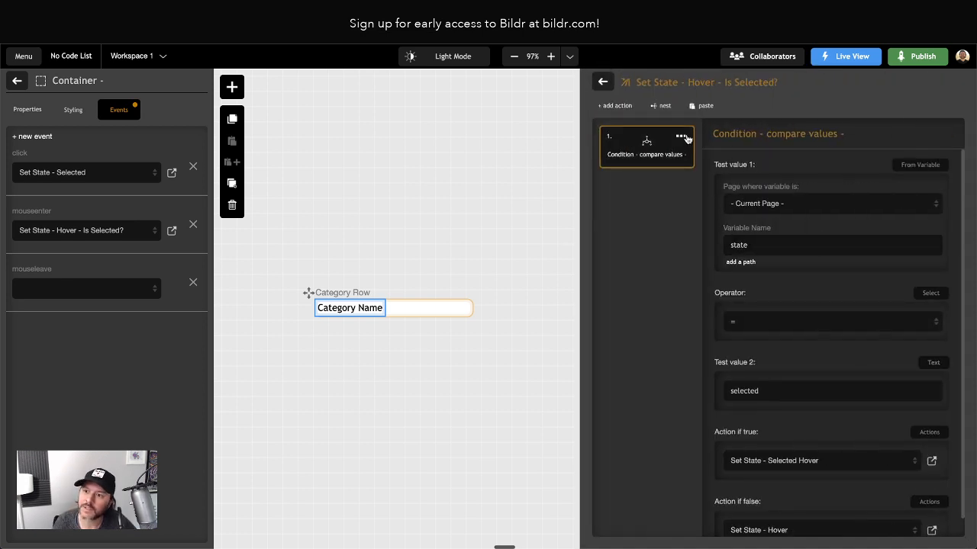
pyautogui.click(681, 136)
pyautogui.click(654, 167)
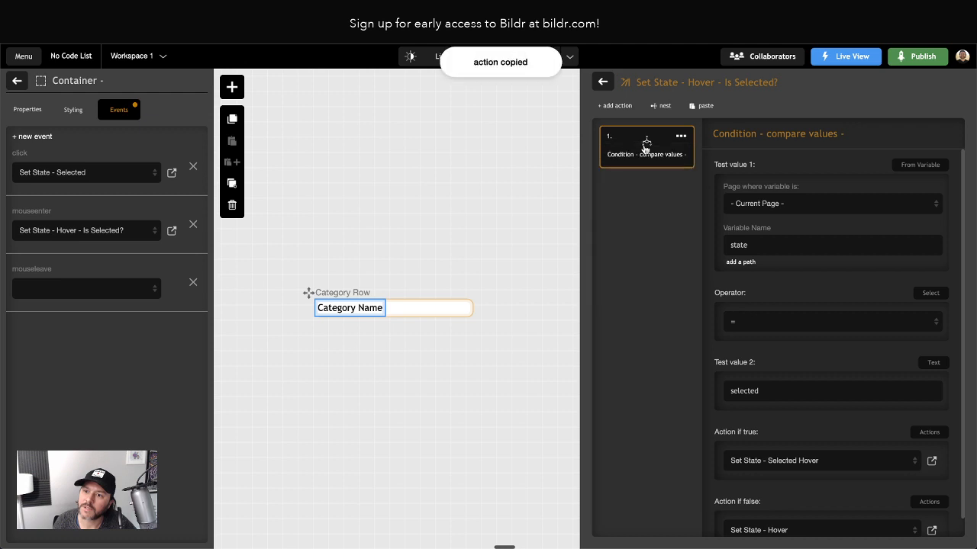
pyautogui.click(603, 82)
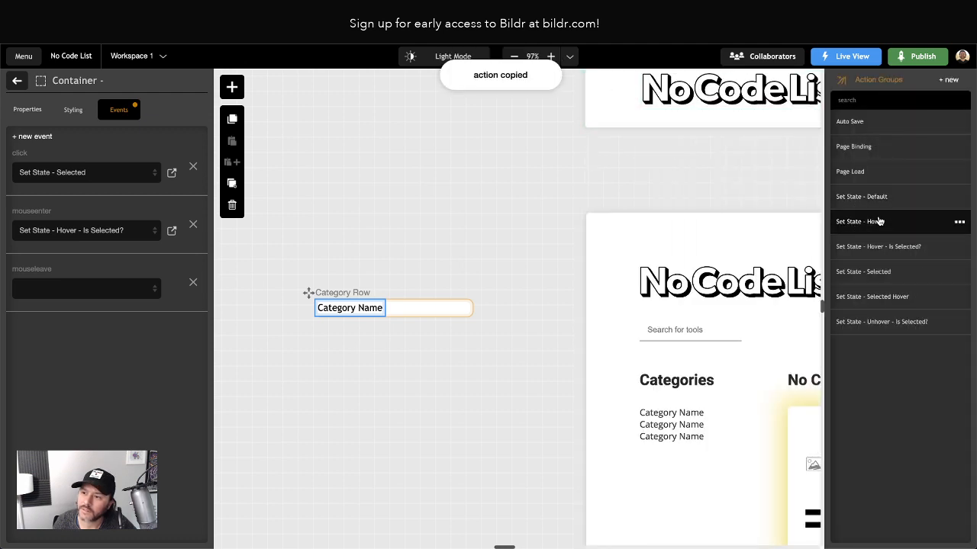
pyautogui.click(884, 322)
pyautogui.click(705, 106)
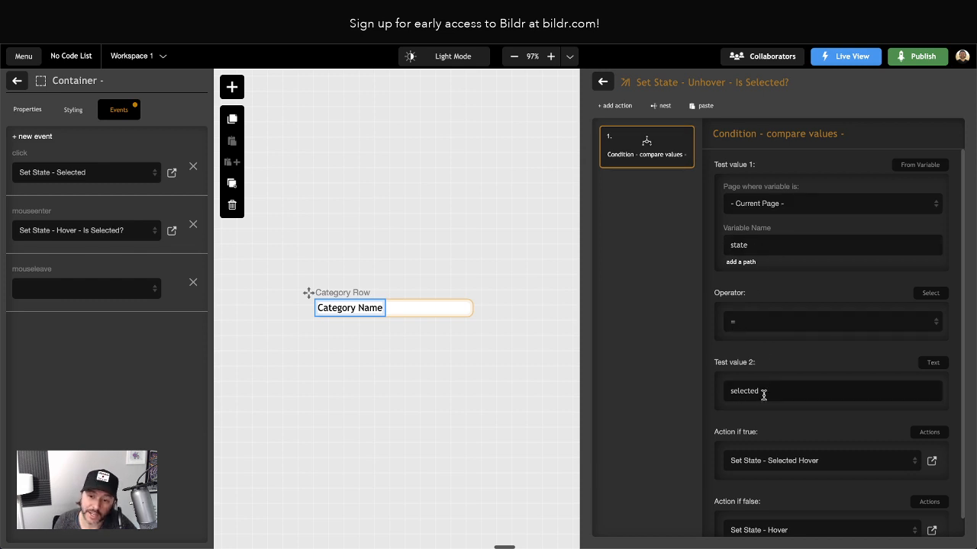
# Make the condition run Set State - Selected when true and Set State - Default when false
pyautogui.scroll(-1, 762, 393)
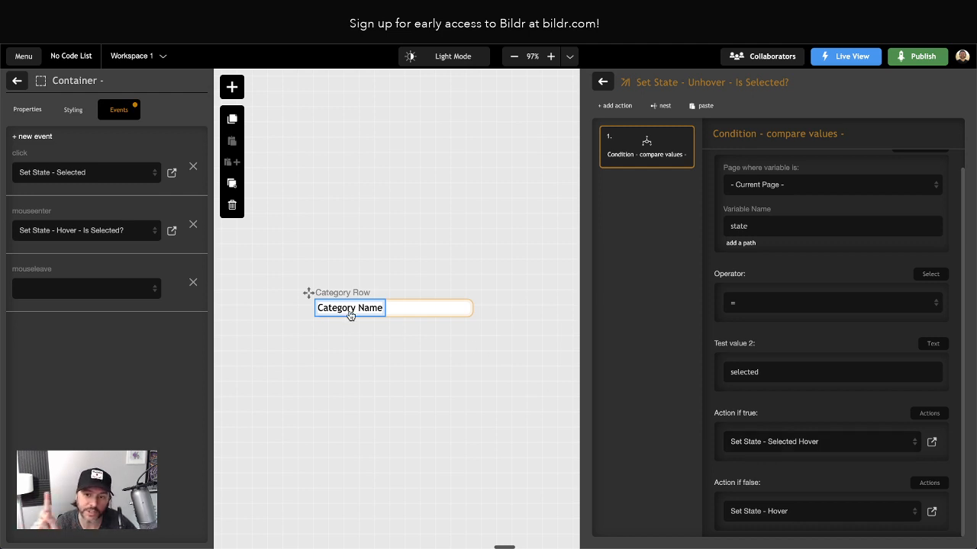
pyautogui.click(773, 447)
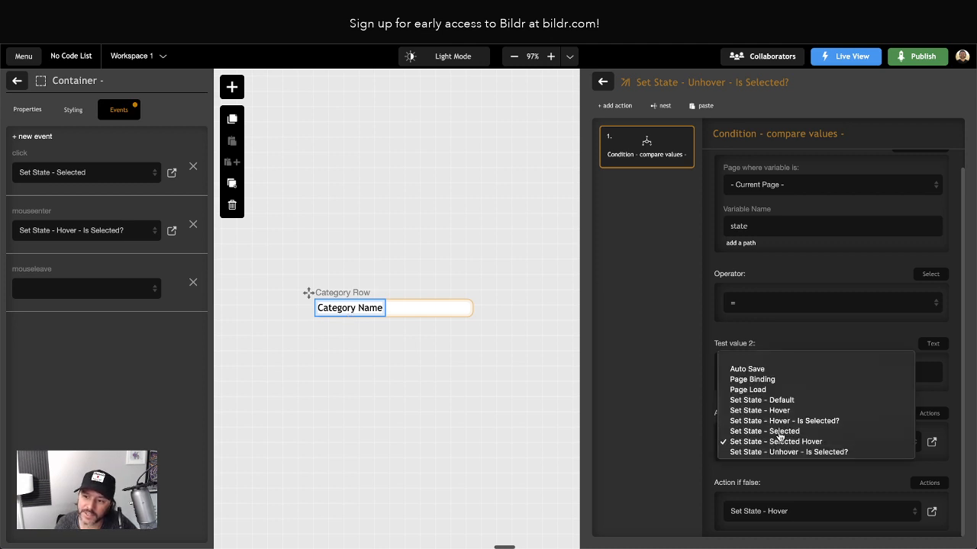
pyautogui.click(779, 432)
pyautogui.click(765, 513)
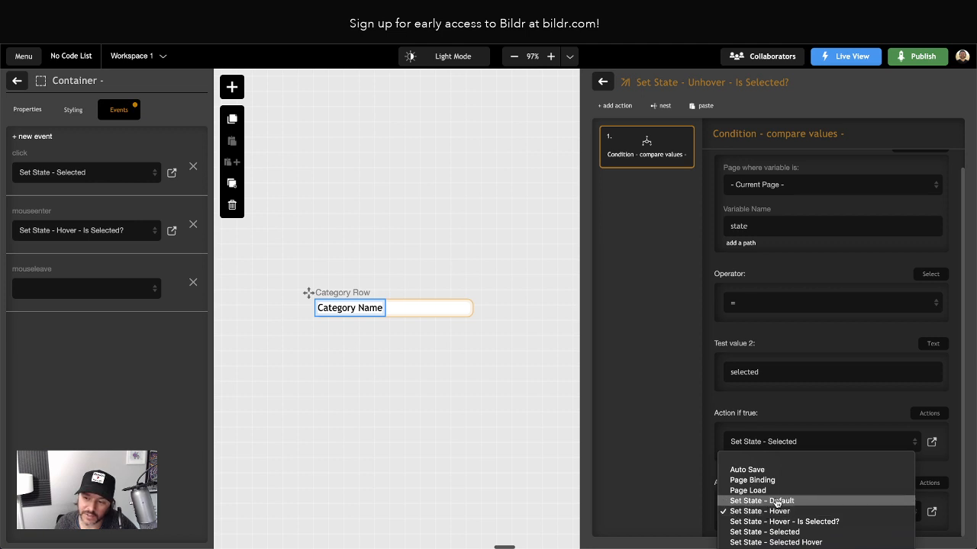
pyautogui.click(761, 500)
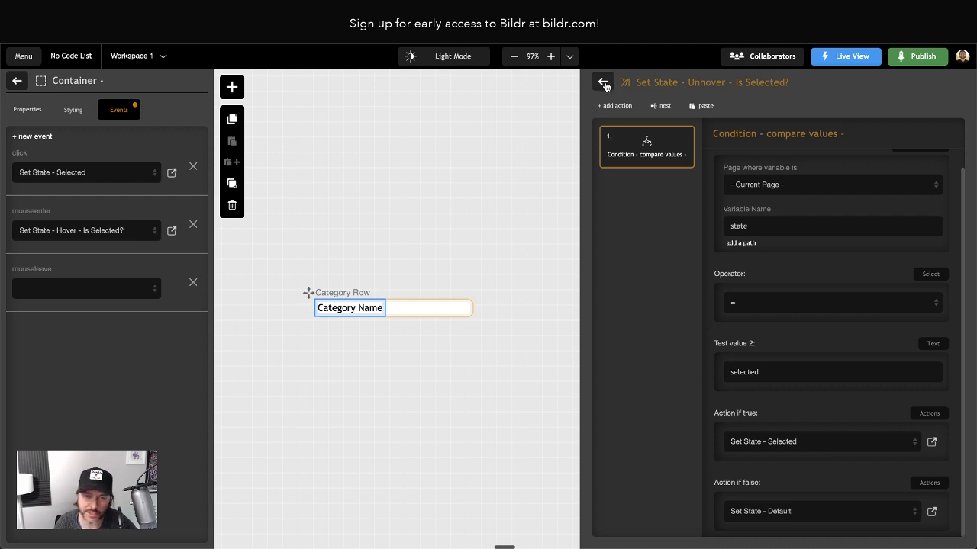
# Set the Container's mouseleave event to Set State - Unhover - Is Selected?, then reload the live preview
pyautogui.click(17, 82)
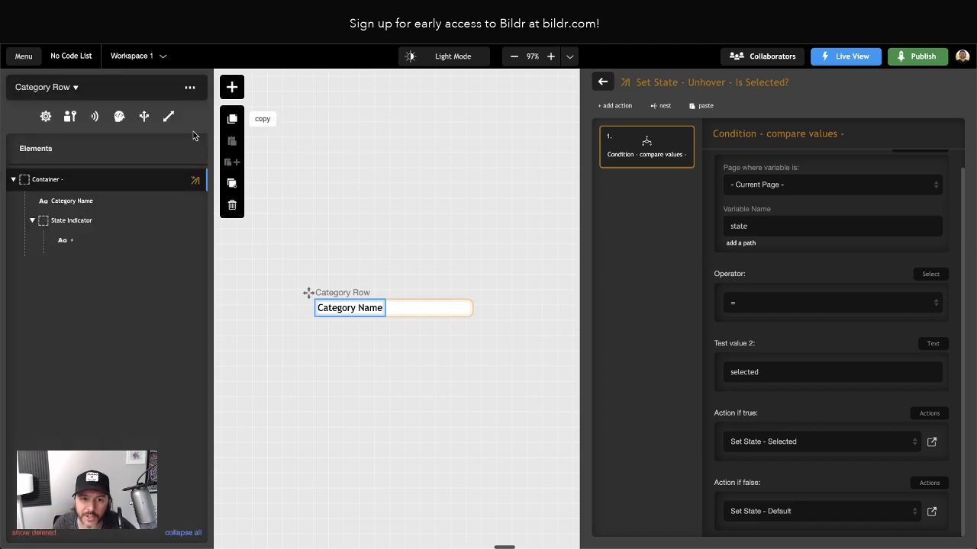
pyautogui.click(332, 310)
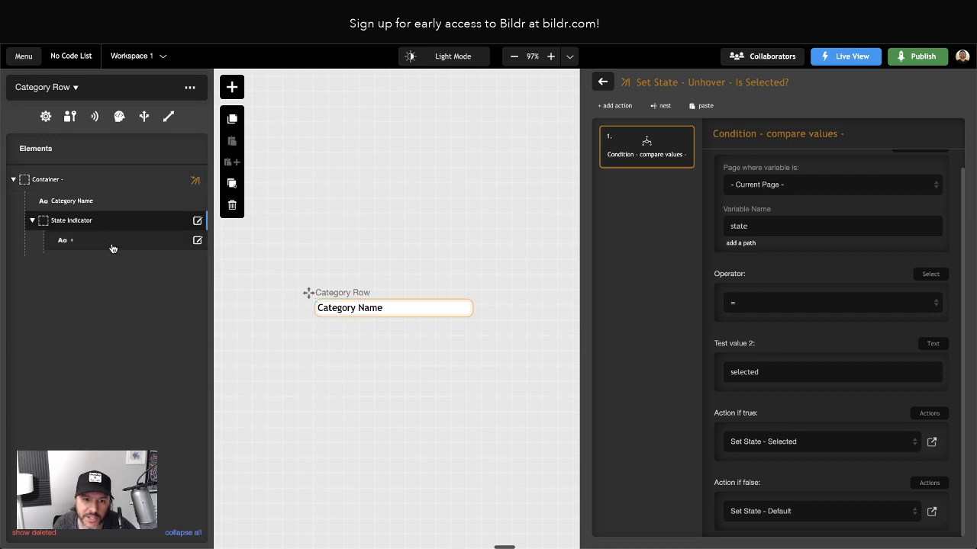
pyautogui.doubleClick(42, 183)
pyautogui.click(69, 297)
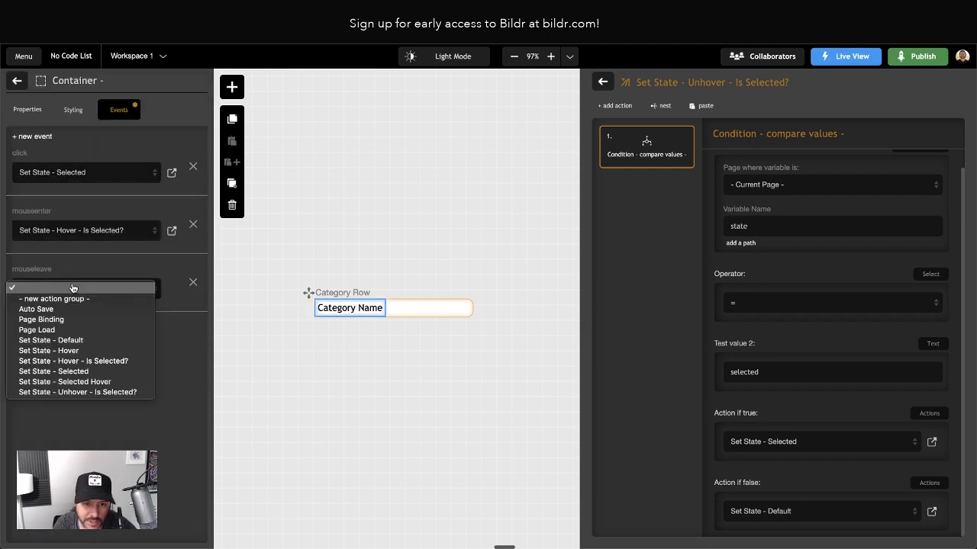
pyautogui.click(108, 396)
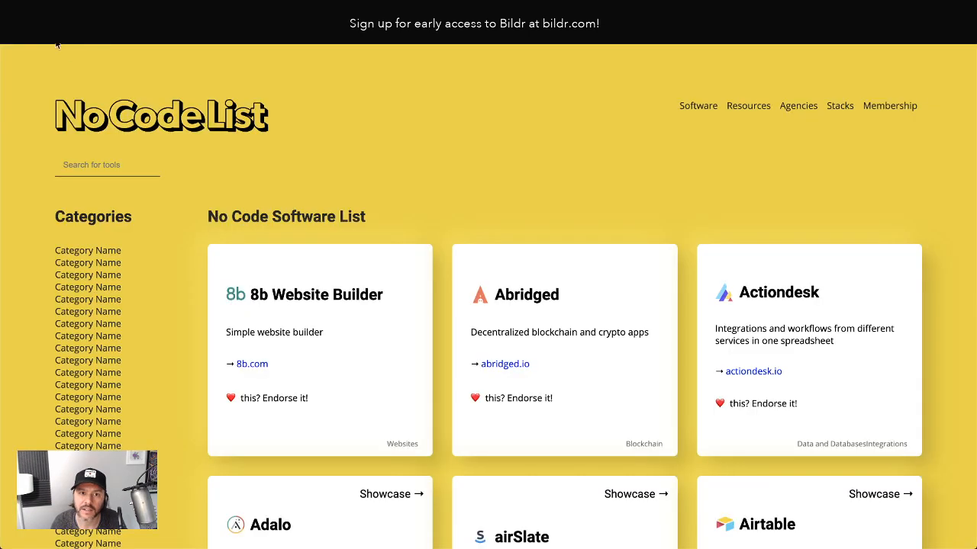
pyautogui.click(55, 35)
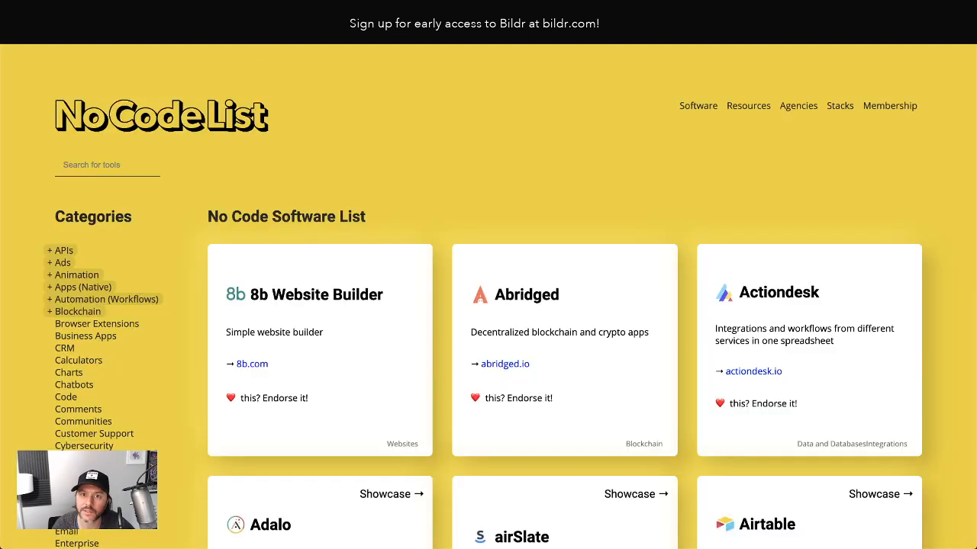
pyautogui.rightClick(267, 84)
# Clear the site's stored data in DevTools Application storage and reload the page
pyautogui.click(320, 195)
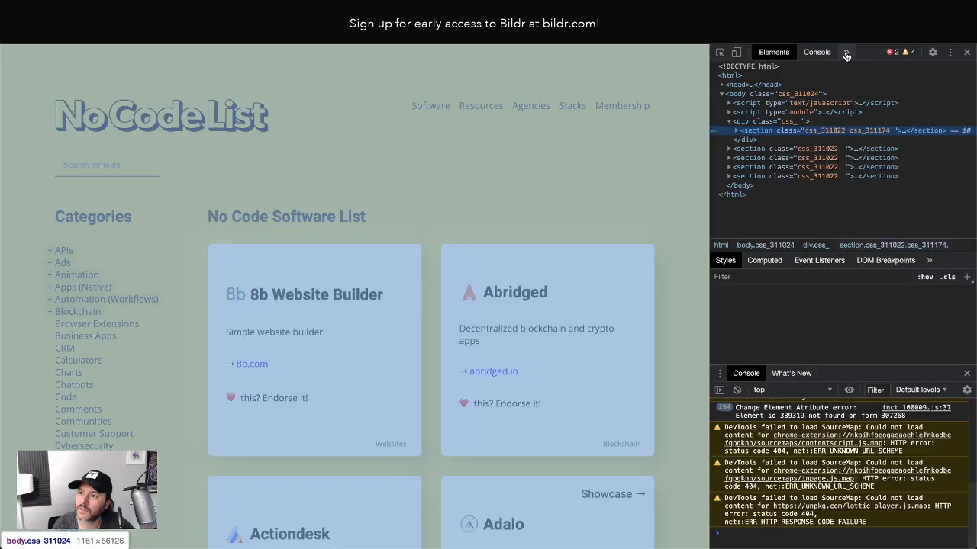
pyautogui.click(845, 52)
pyautogui.click(873, 112)
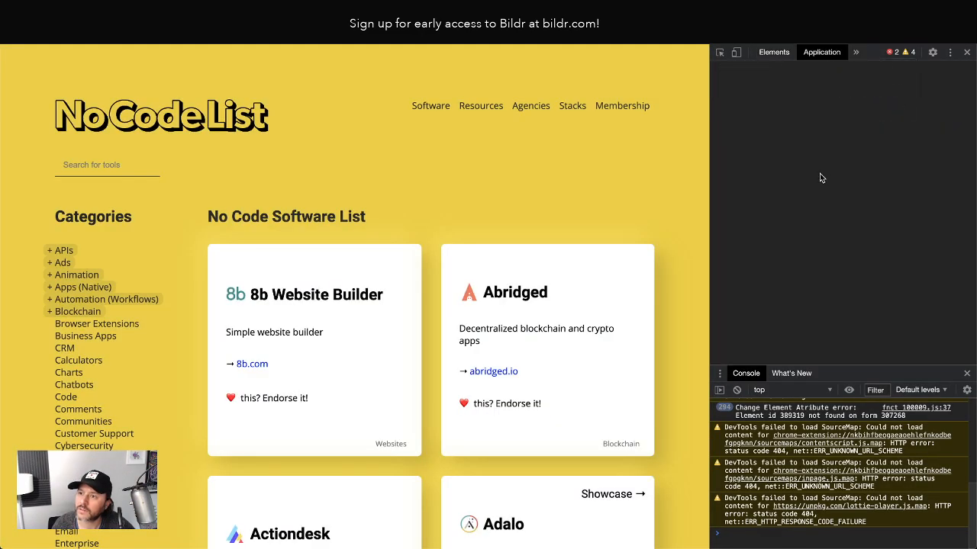
pyautogui.click(829, 244)
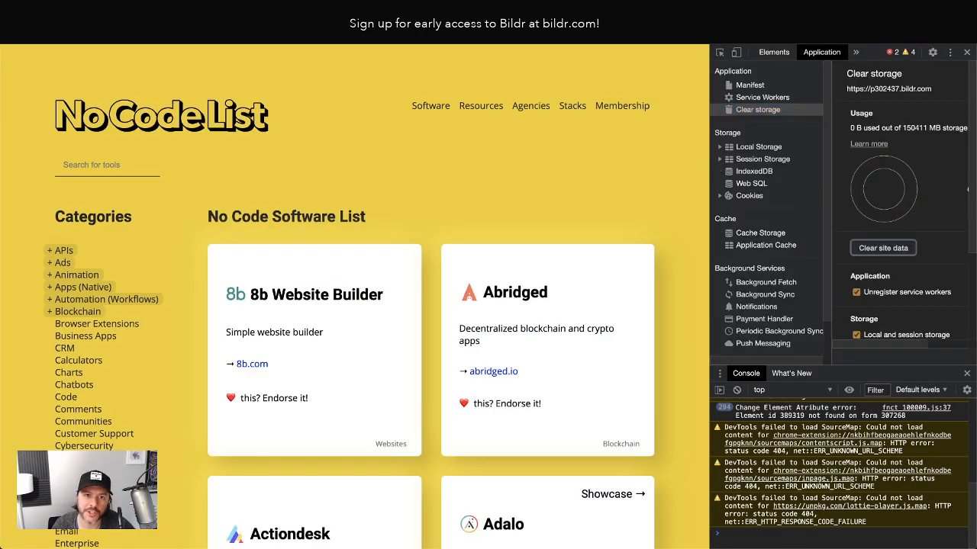
pyautogui.click(94, 40)
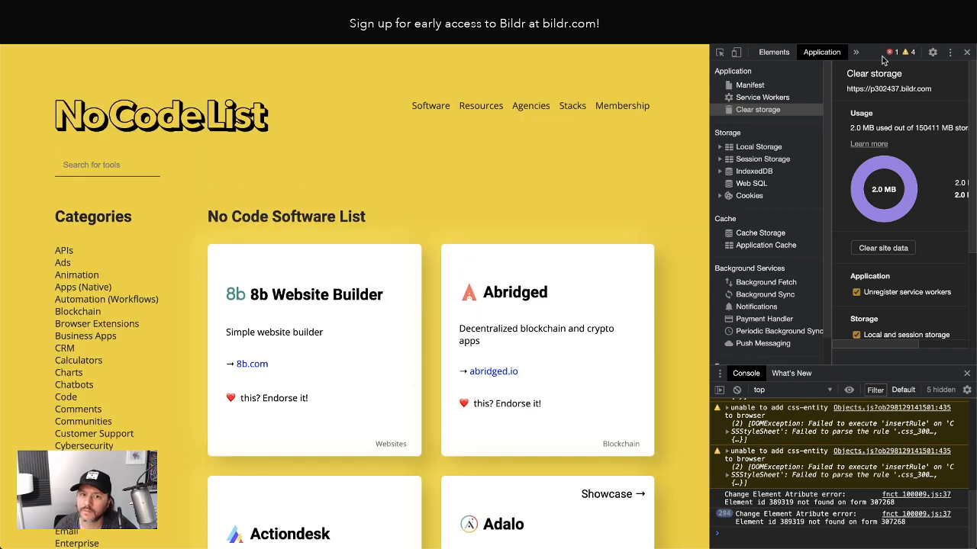
pyautogui.press('super+alt+i')
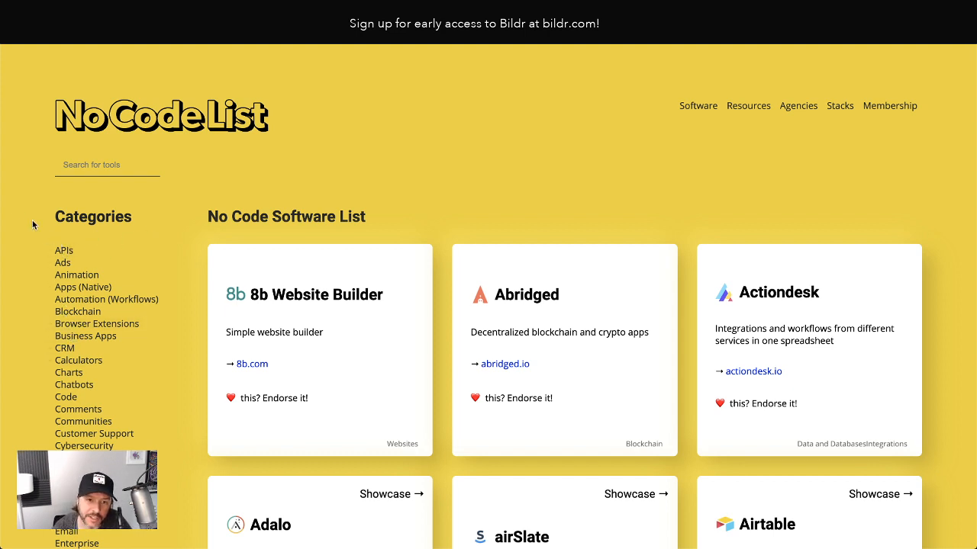
# Select the APIs, CRM and Blockchain categories in the live page
pyautogui.click(63, 254)
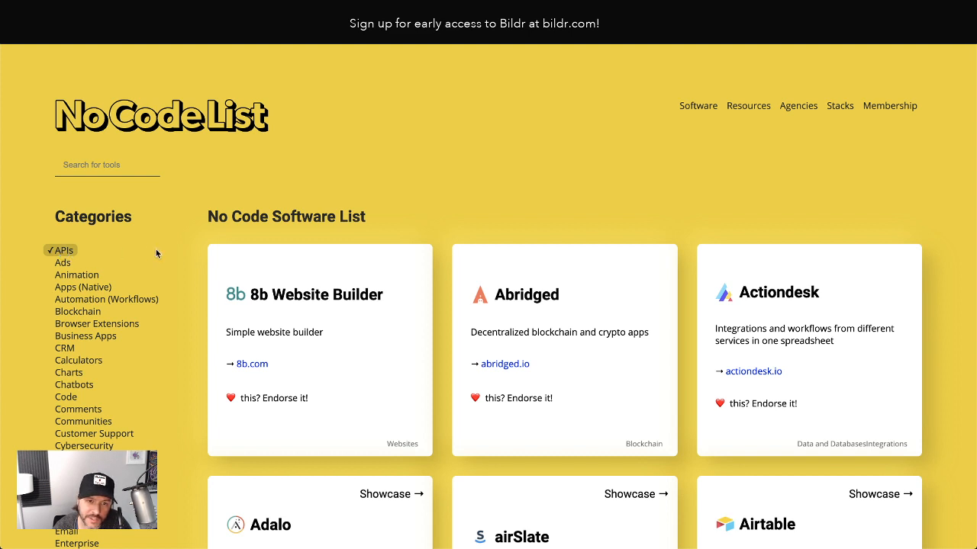
pyautogui.click(67, 350)
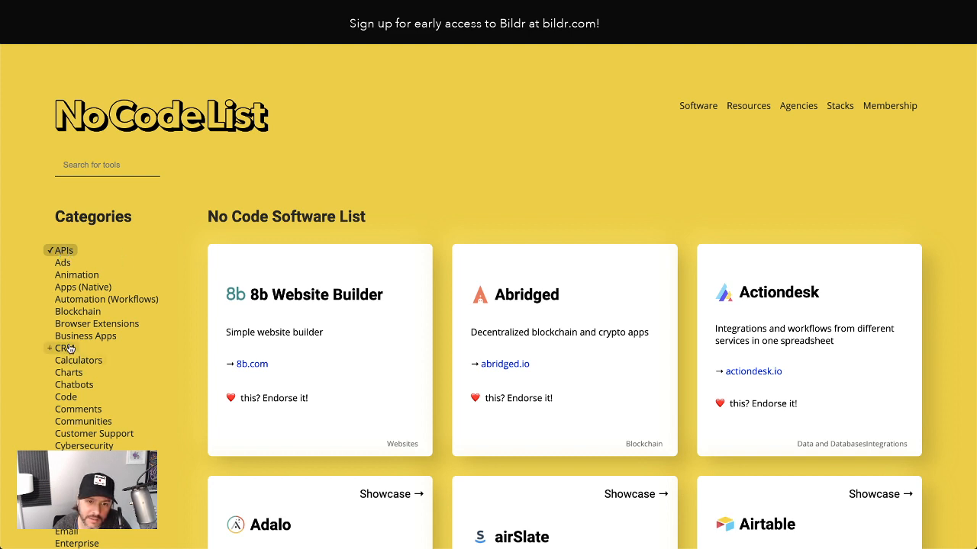
pyautogui.click(76, 313)
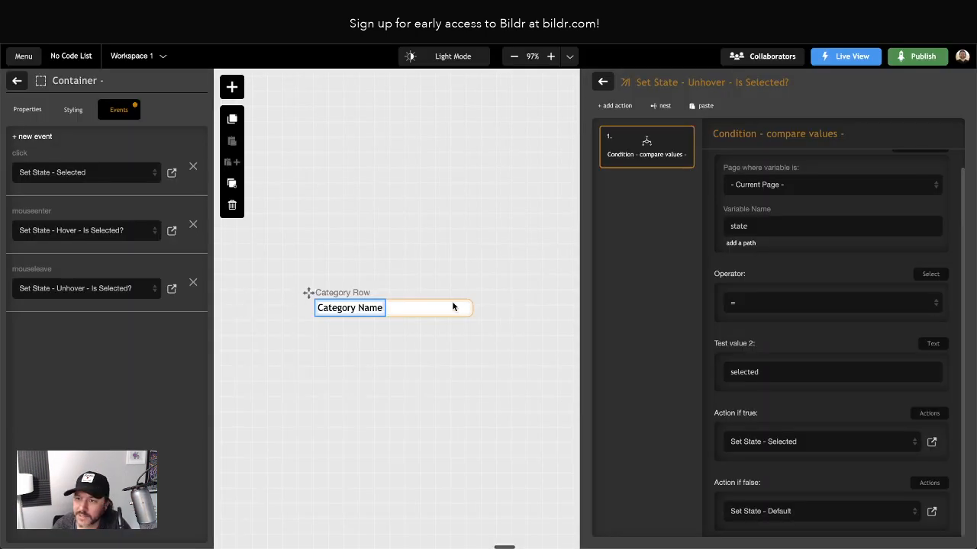
pyautogui.scroll(1, 436, 385)
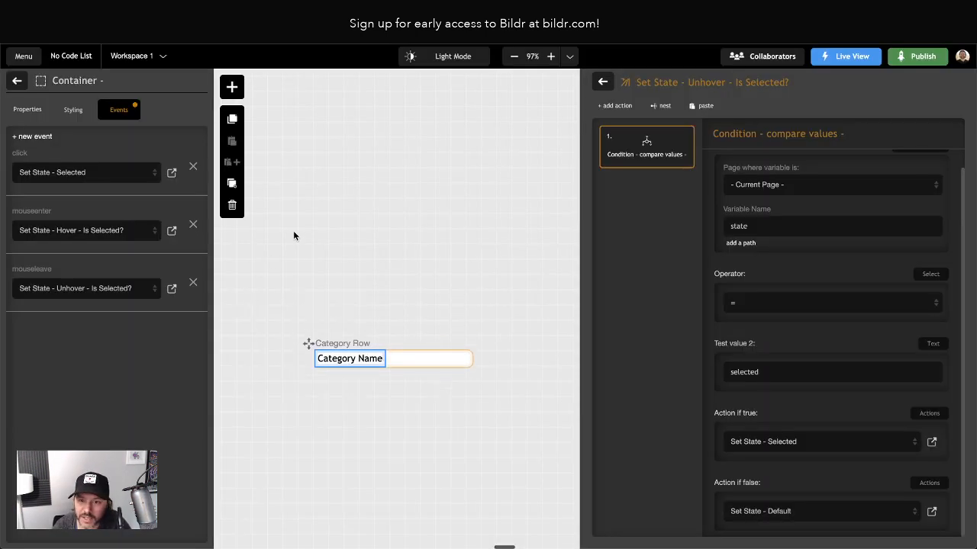
pyautogui.scroll(1, 337, 372)
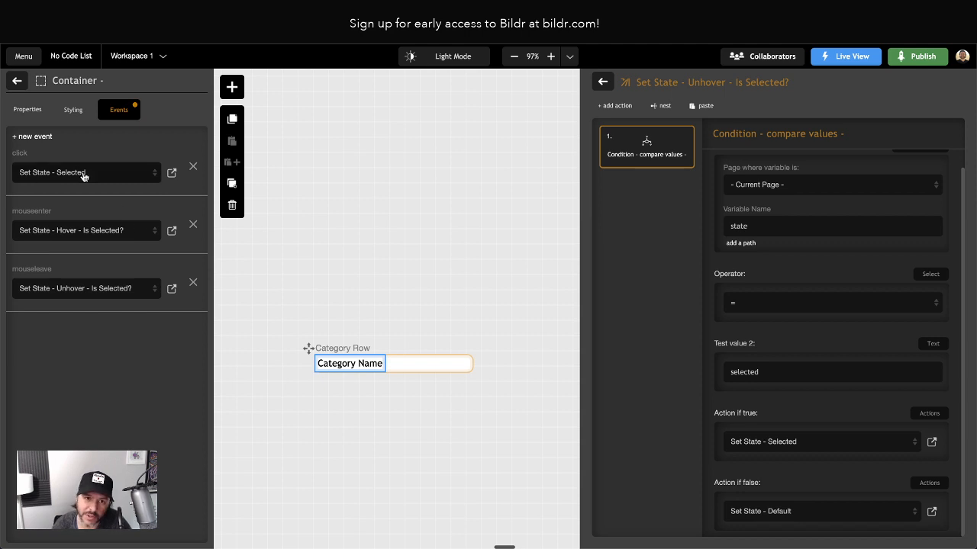
# Create a 'Set State - Click - Is Selected?' action group containing the copied compare-values condition
pyautogui.click(603, 81)
pyautogui.click(950, 81)
pyautogui.write('S')
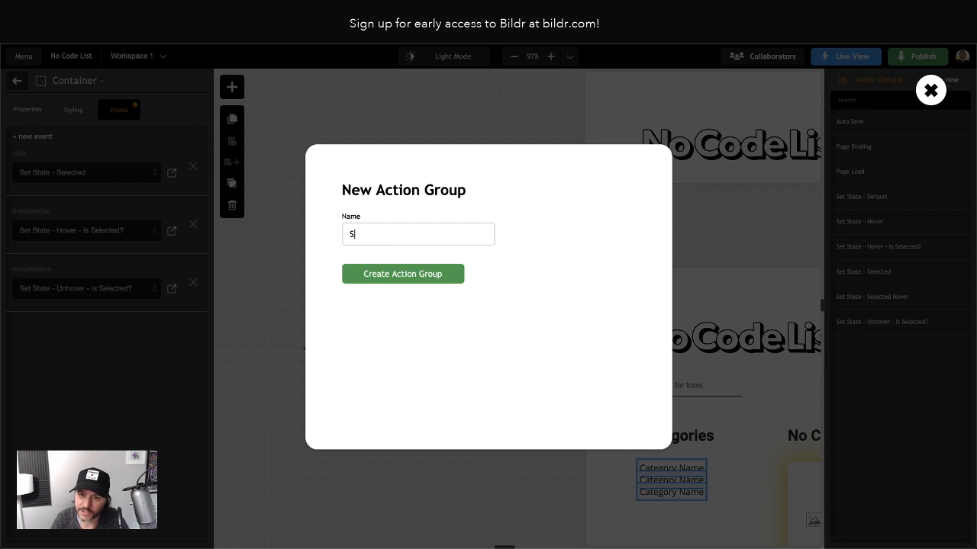
pyautogui.write('Tat')
pyautogui.write('ate - Click - Is Selected?')
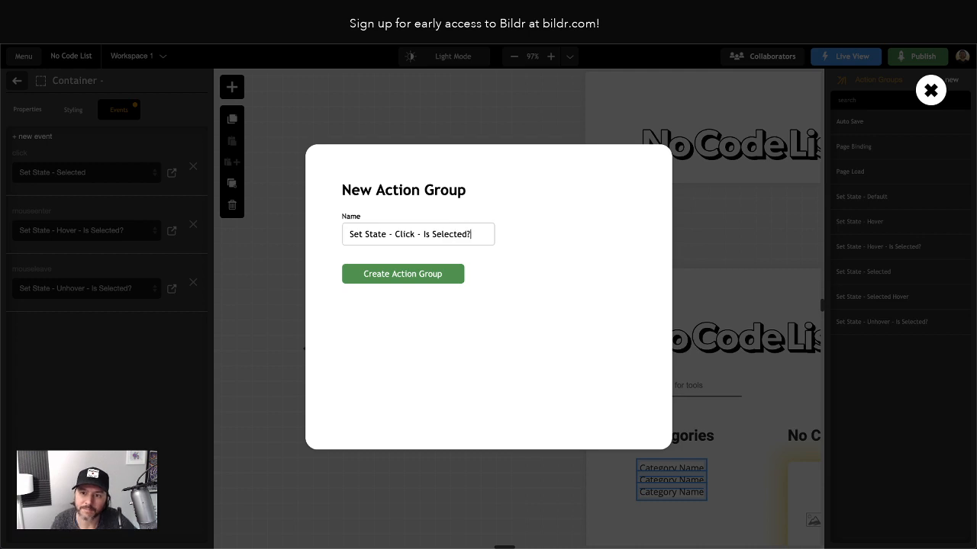
pyautogui.click(433, 278)
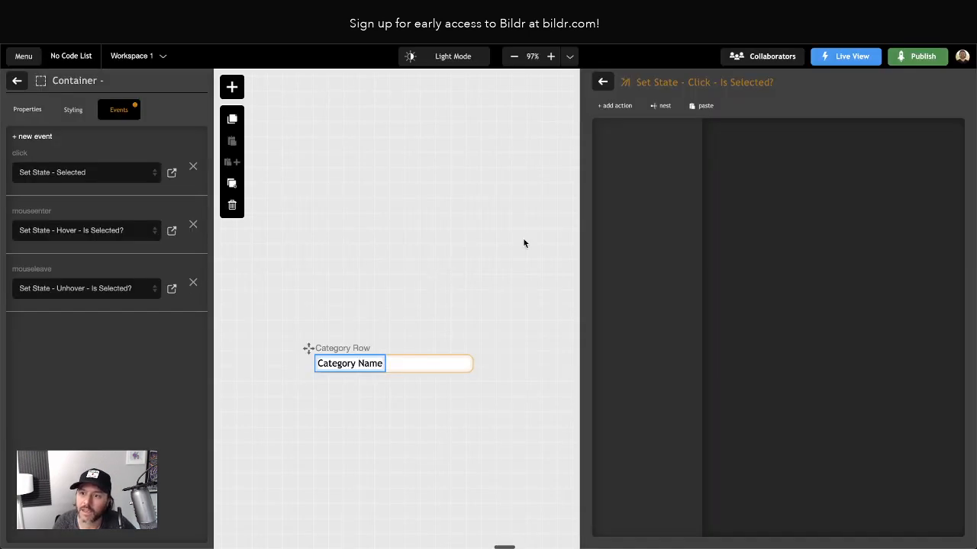
pyautogui.click(699, 105)
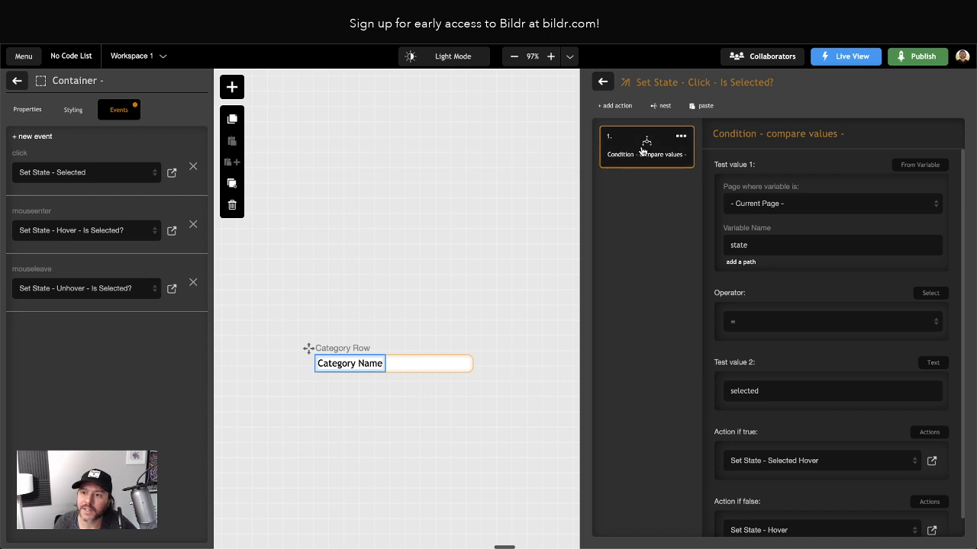
pyautogui.click(680, 136)
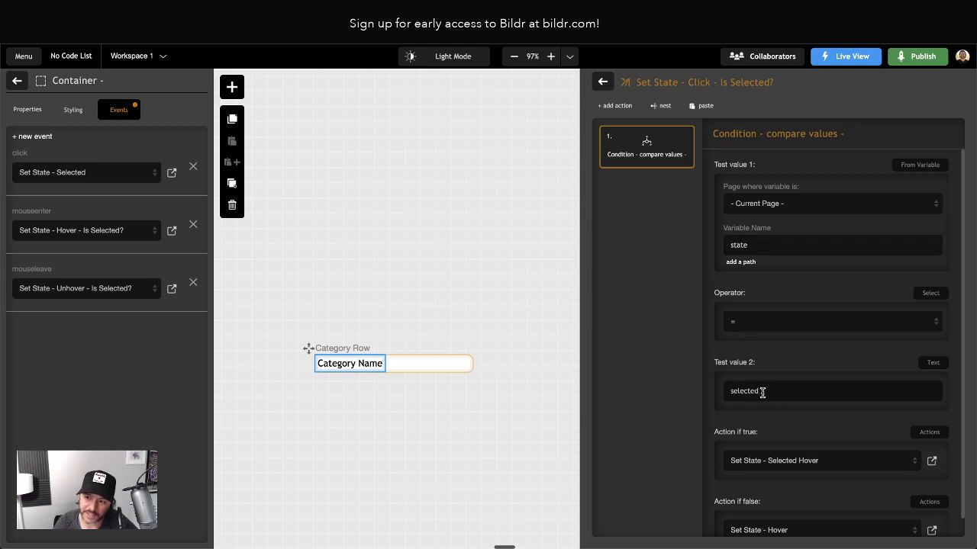
# Make the condition run Set State - Default when true and Set State - Selected when false
pyautogui.click(777, 462)
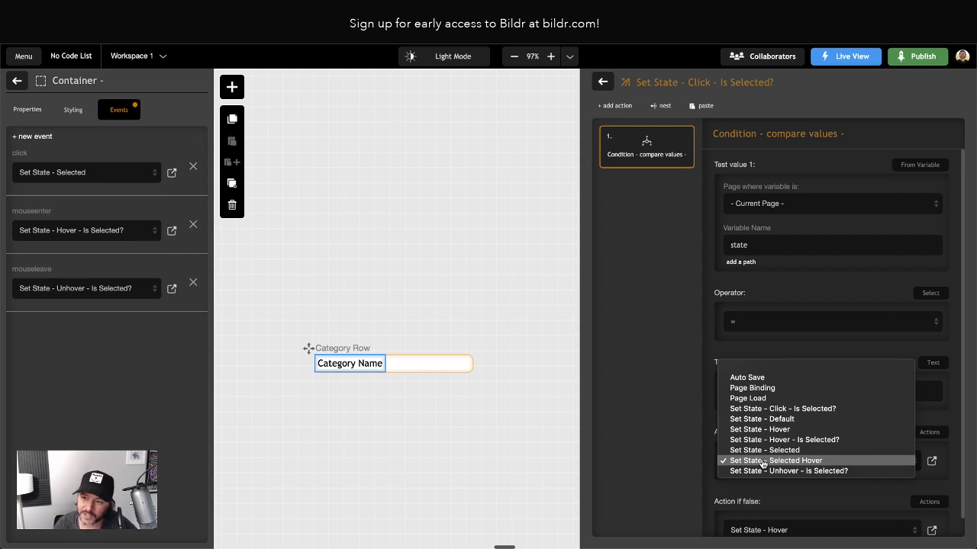
pyautogui.click(775, 421)
pyautogui.scroll(-1, 775, 425)
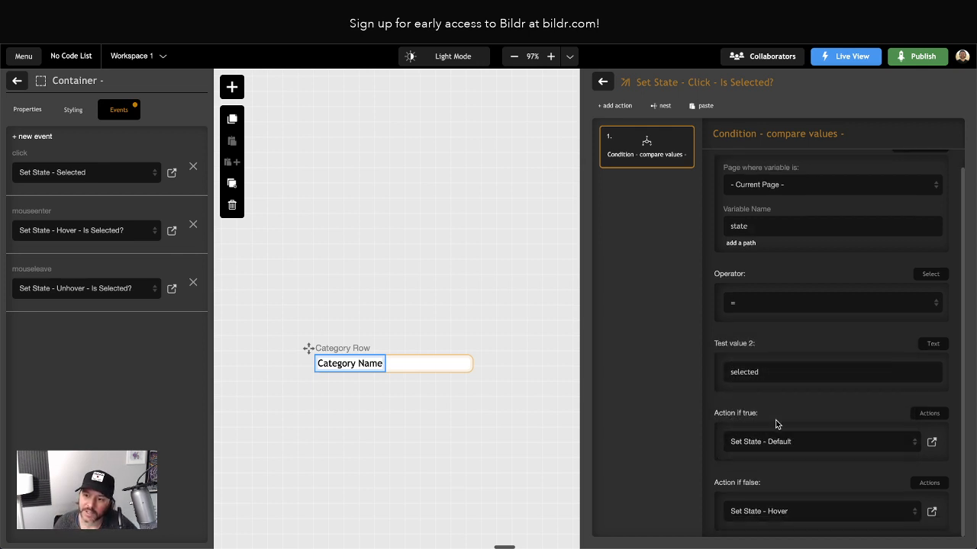
pyautogui.click(763, 512)
pyautogui.click(796, 532)
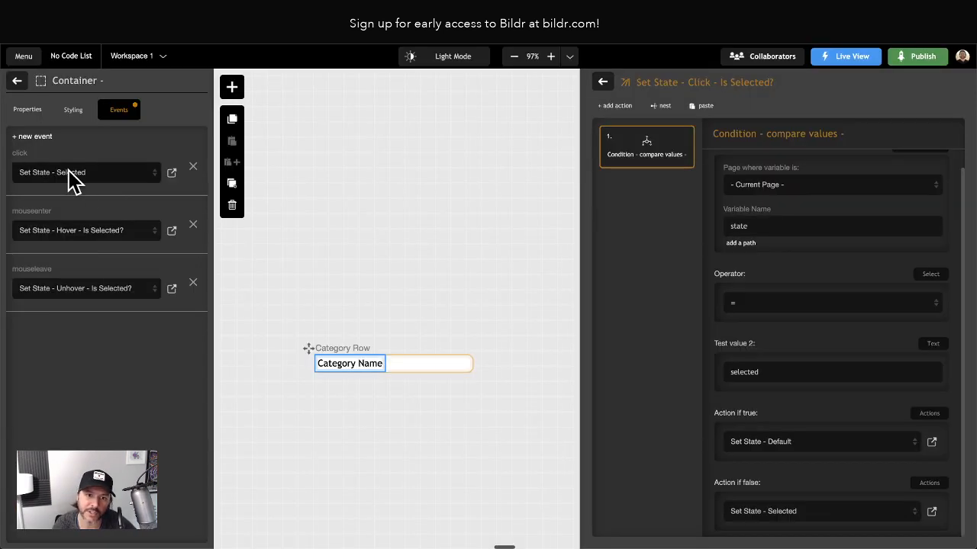
# Set the Category Row container's click event to run Set State - Click - Is Selected?
pyautogui.click(70, 174)
pyautogui.click(433, 183)
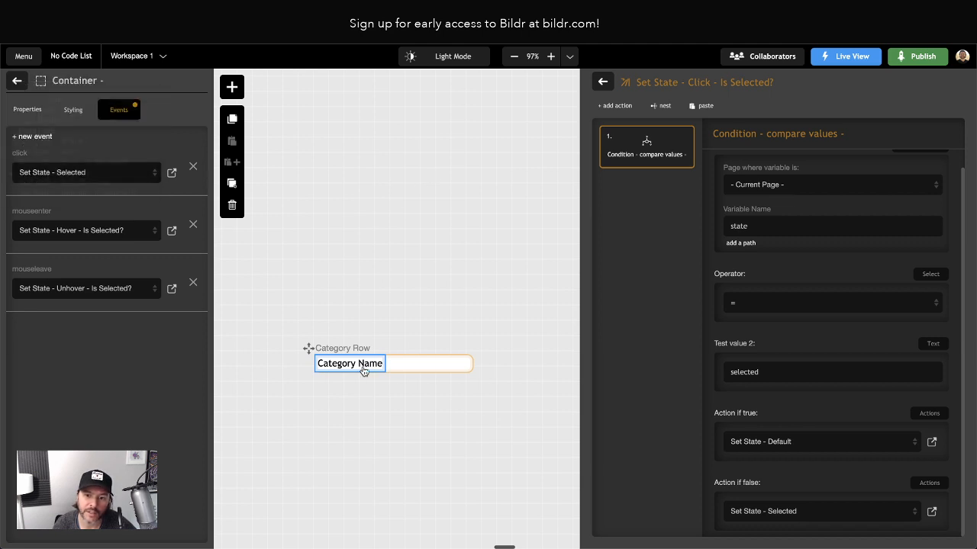
pyautogui.click(365, 316)
pyautogui.click(350, 364)
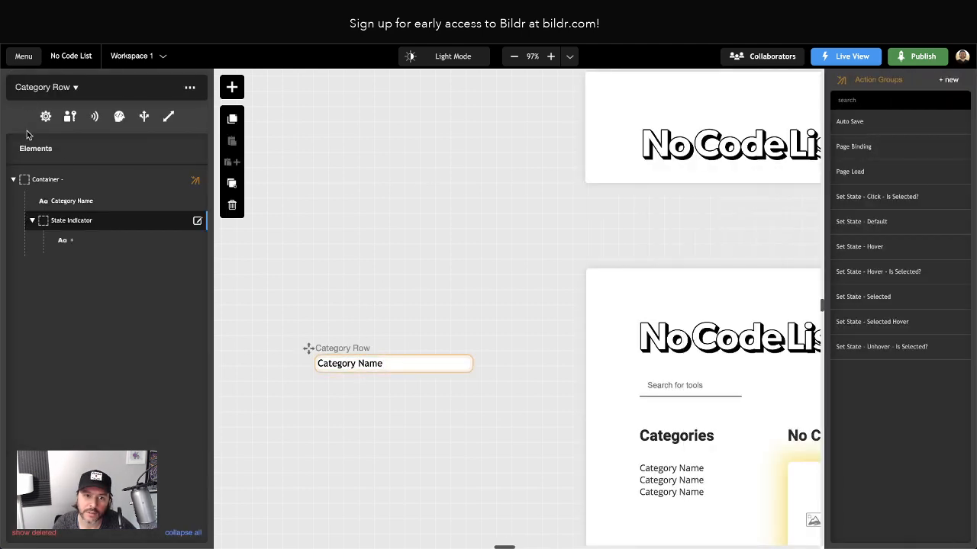
pyautogui.click(68, 182)
pyautogui.click(66, 174)
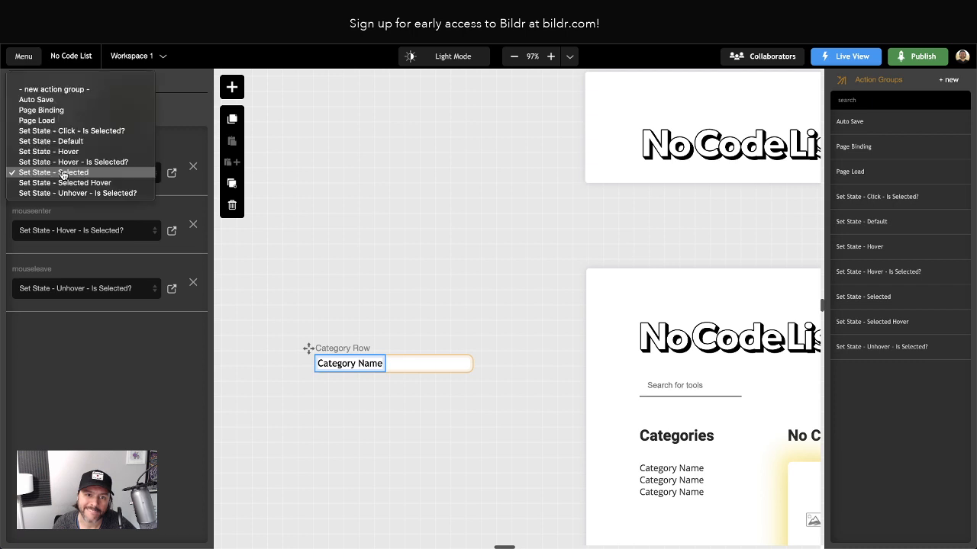
pyautogui.click(72, 132)
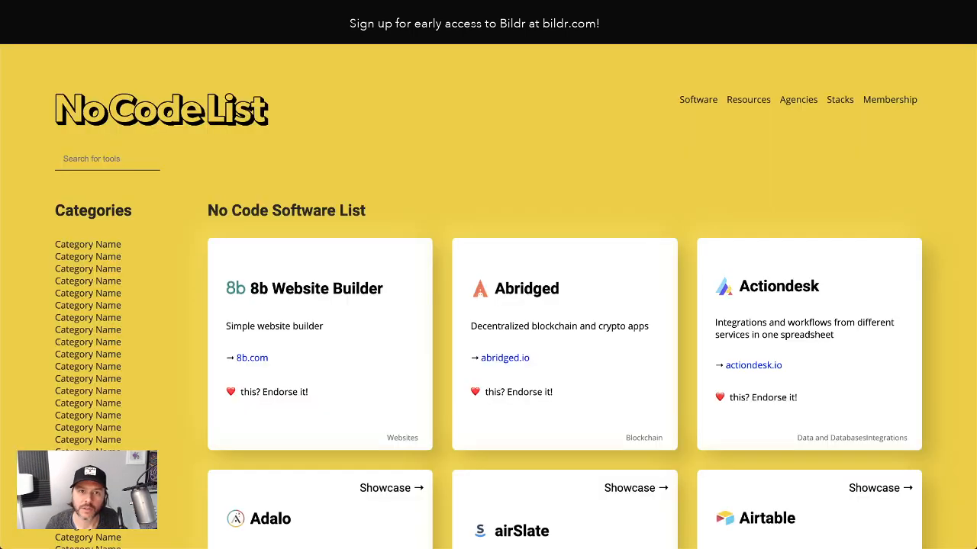
# Reload the live preview and toggle APIs and Automation (Workflows) on and off to test selection
pyautogui.press('super+r')
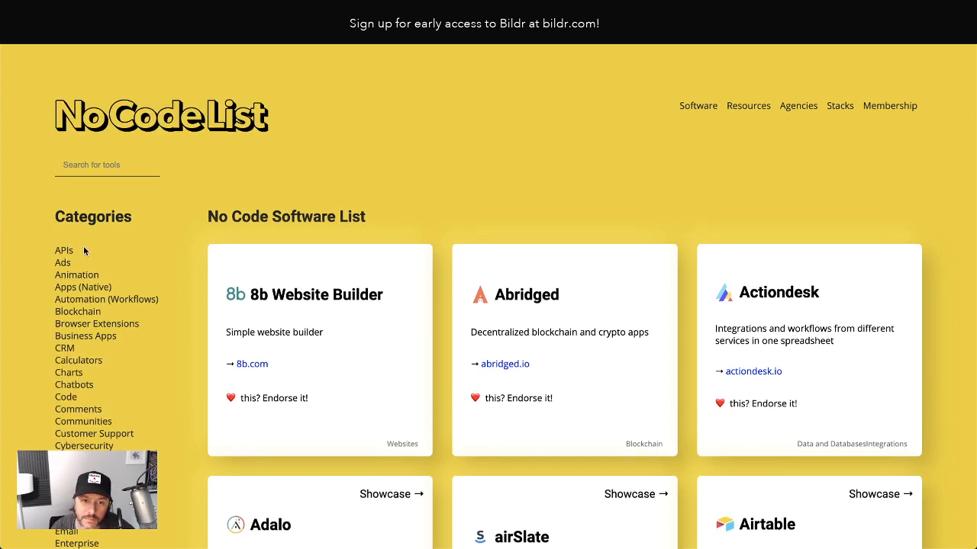
pyautogui.click(67, 252)
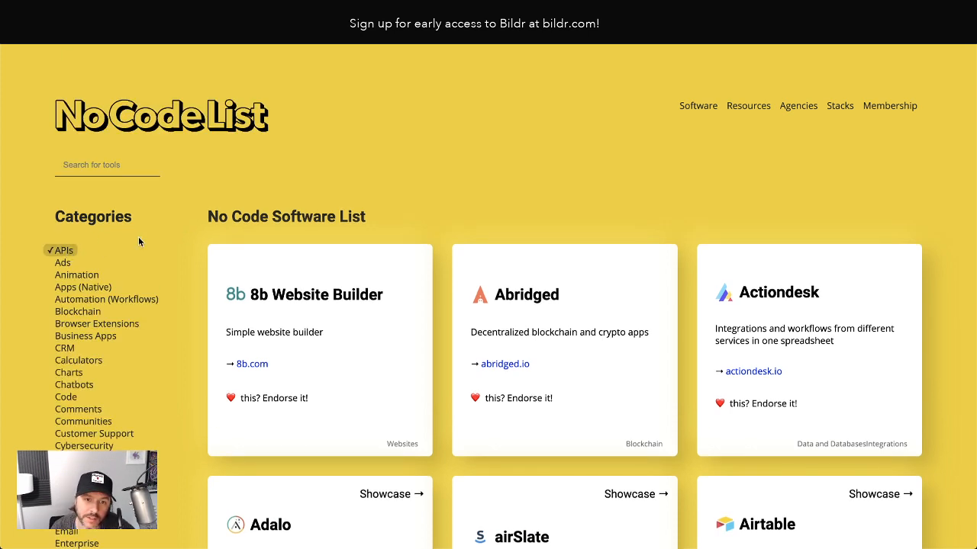
pyautogui.click(50, 251)
pyautogui.click(52, 252)
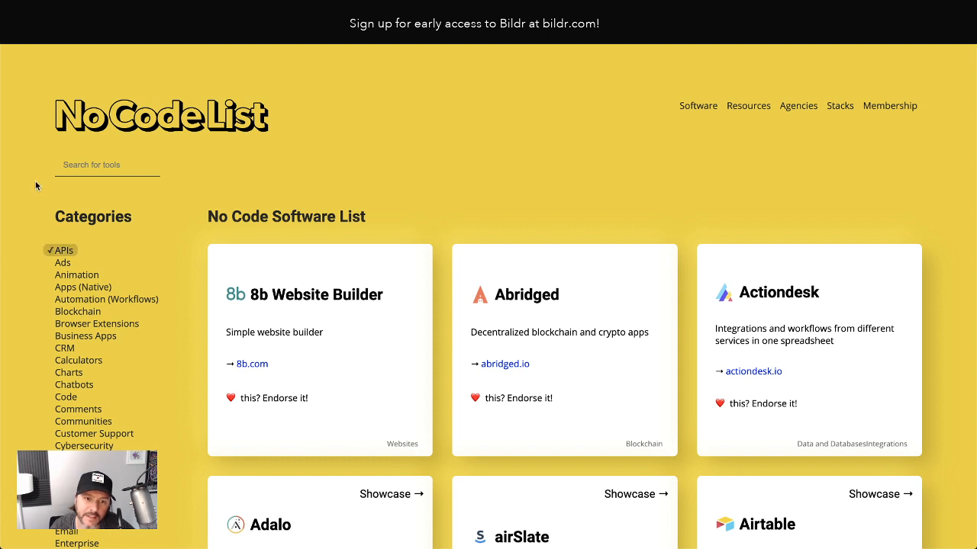
pyautogui.click(69, 300)
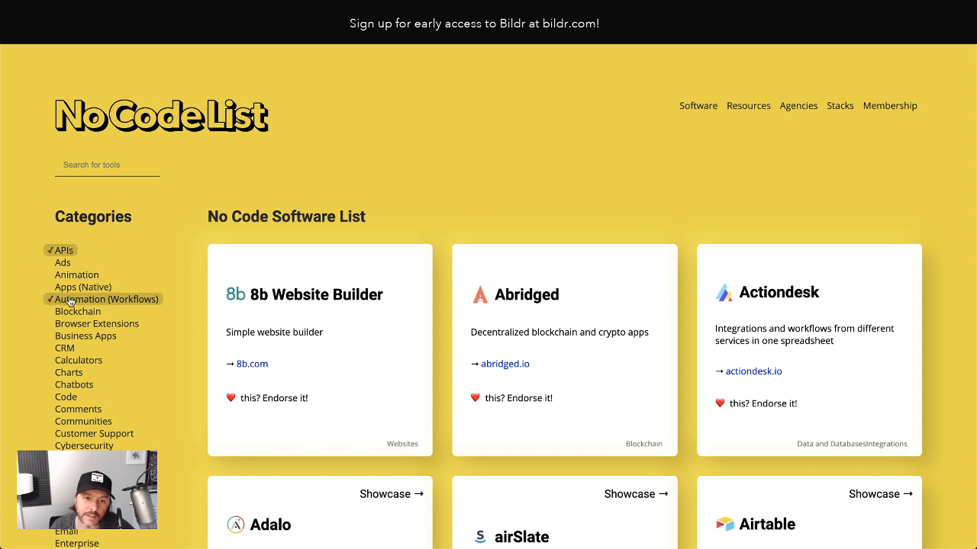
pyautogui.click(70, 301)
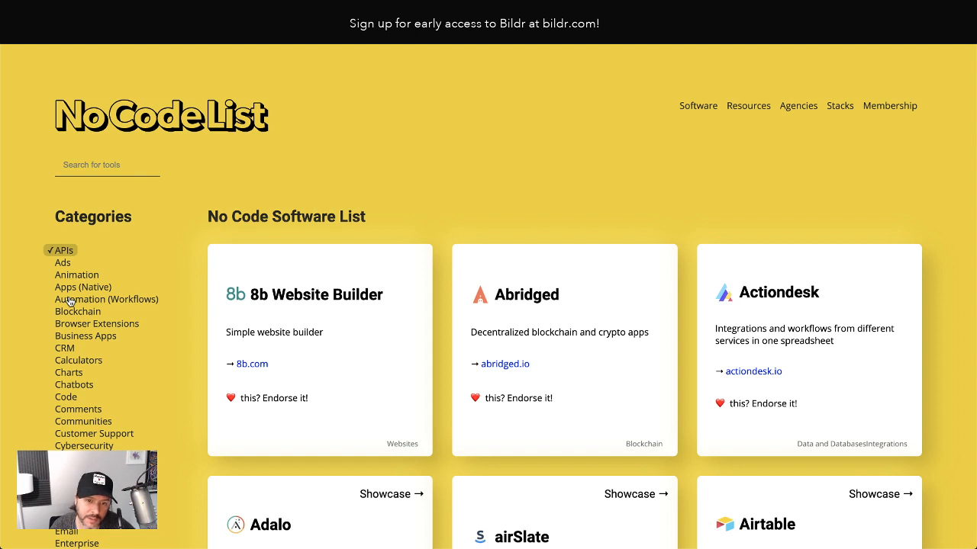
pyautogui.click(69, 301)
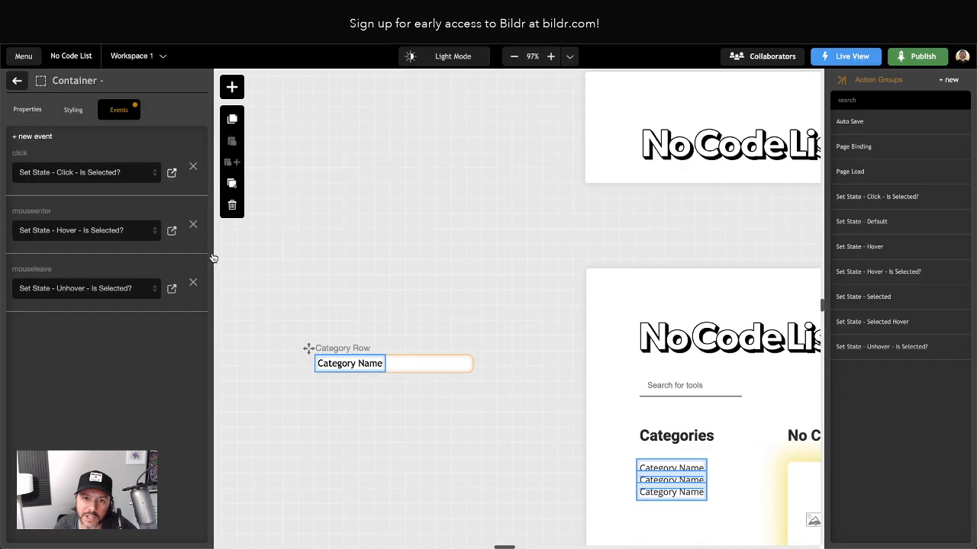
# Copy the set-variable step that sets state to hover from Set State - Hover
pyautogui.hscroll(3, 454, 341)
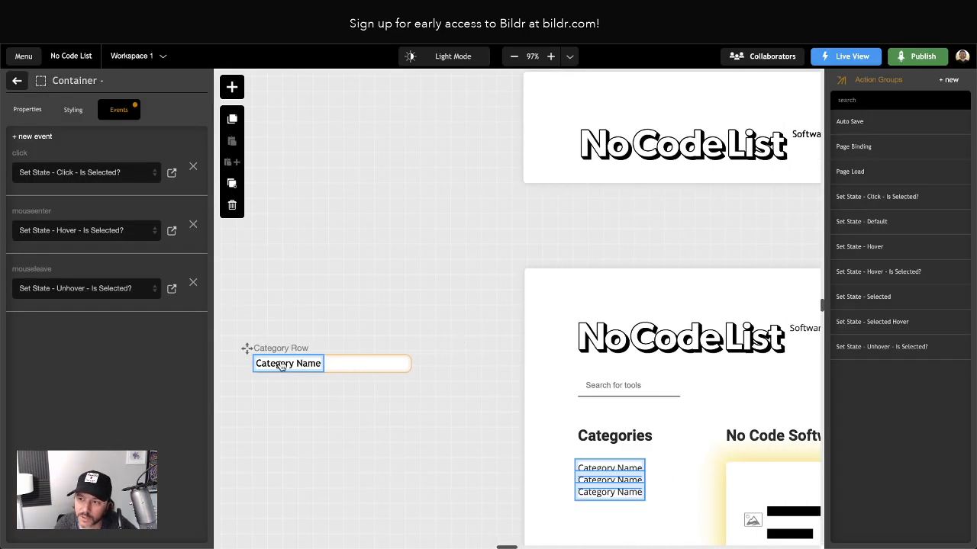
pyautogui.click(867, 247)
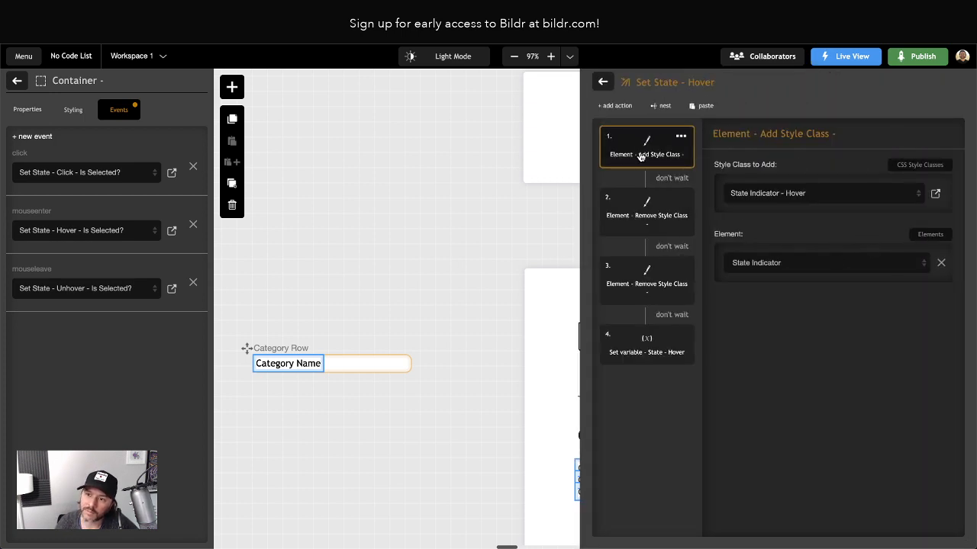
pyautogui.click(643, 354)
pyautogui.click(681, 335)
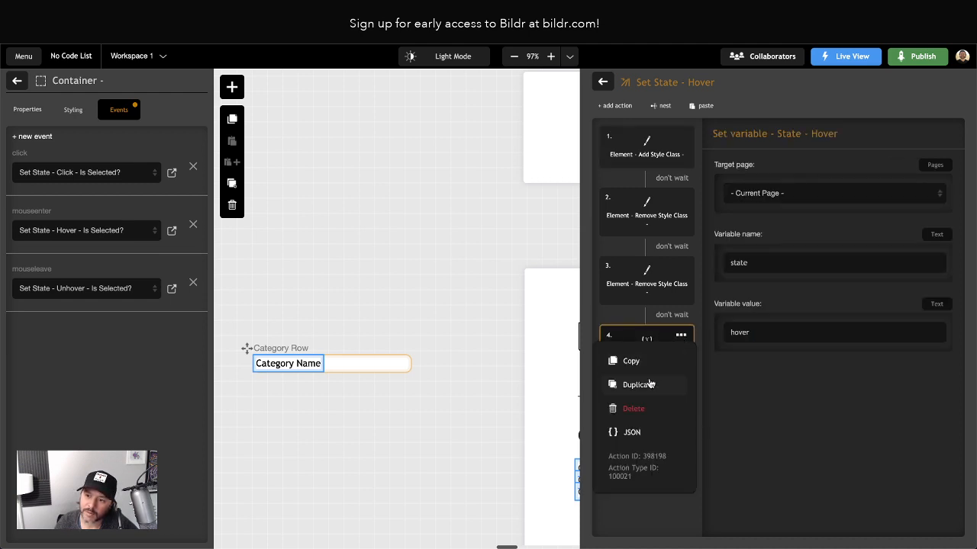
pyautogui.click(633, 363)
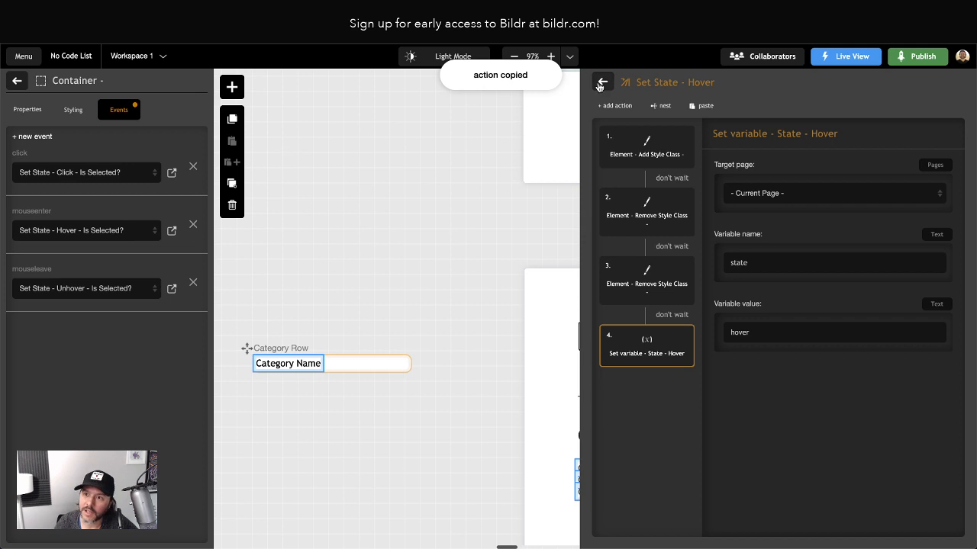
pyautogui.click(602, 84)
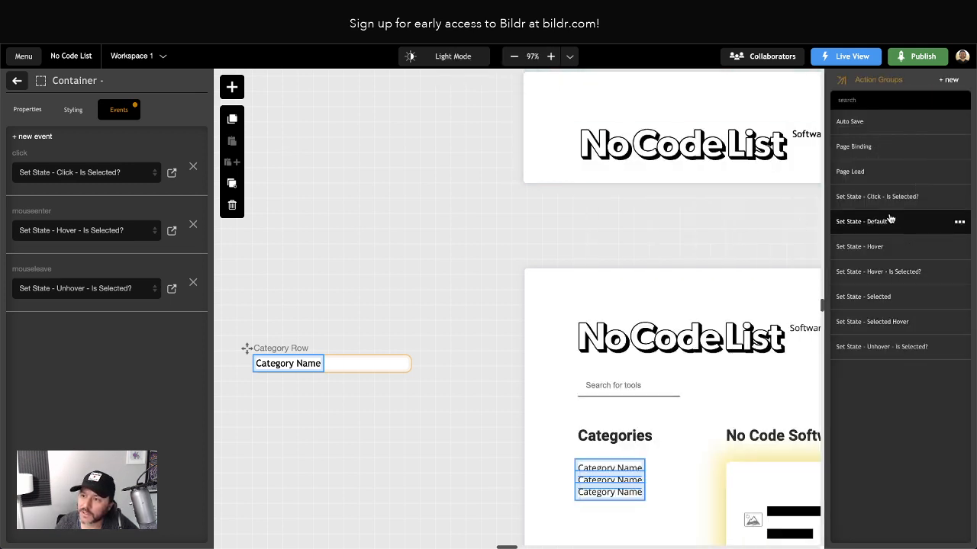
# Paste it into Set State - Default, changing its value to default and title to Default
pyautogui.click(886, 223)
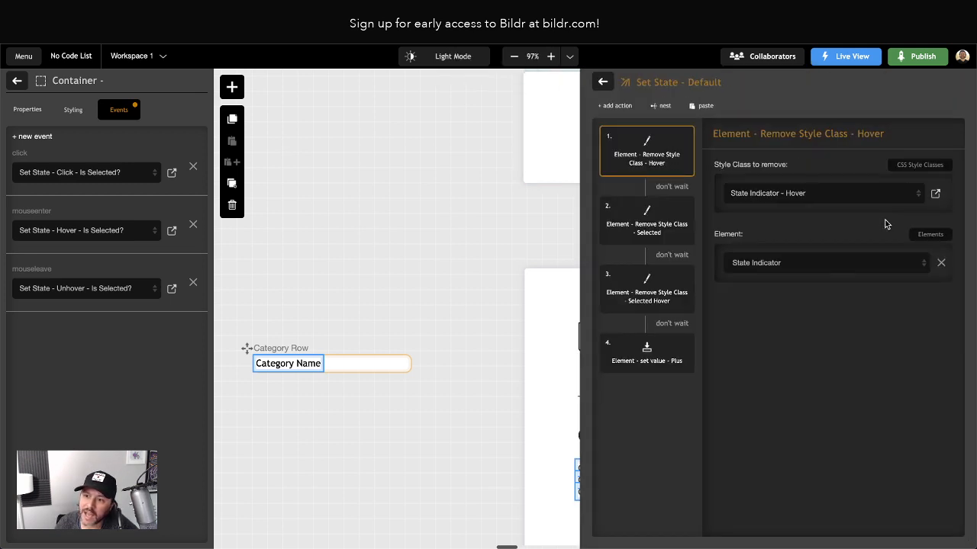
pyautogui.click(645, 362)
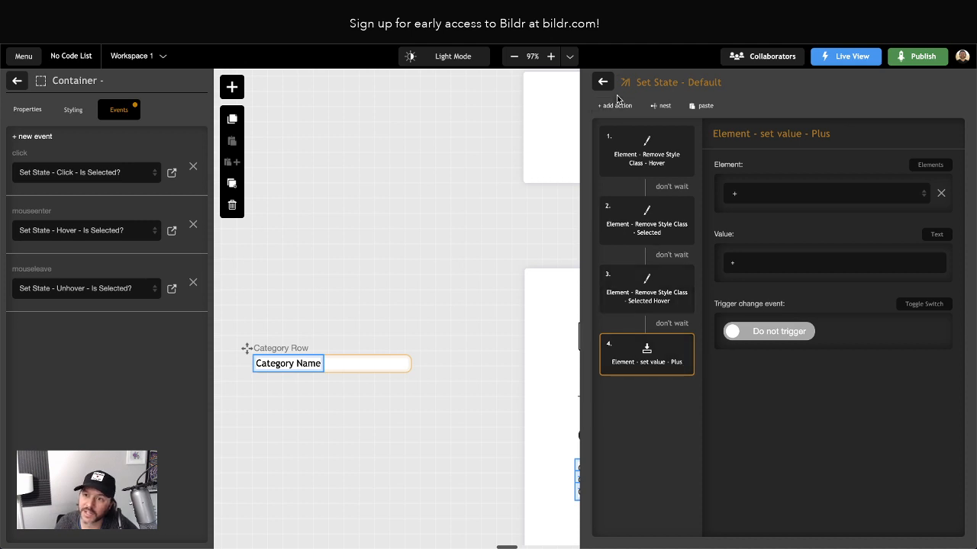
pyautogui.click(704, 107)
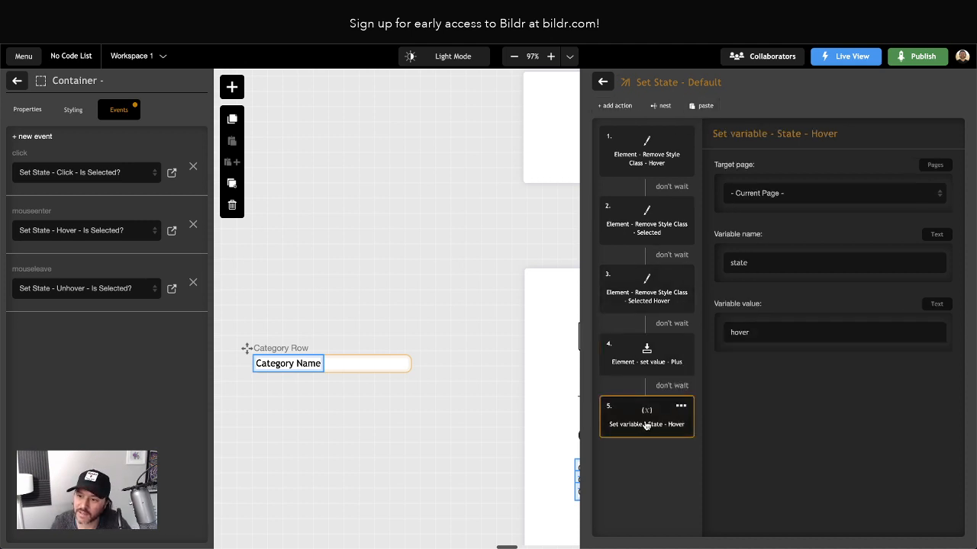
pyautogui.doubleClick(738, 332)
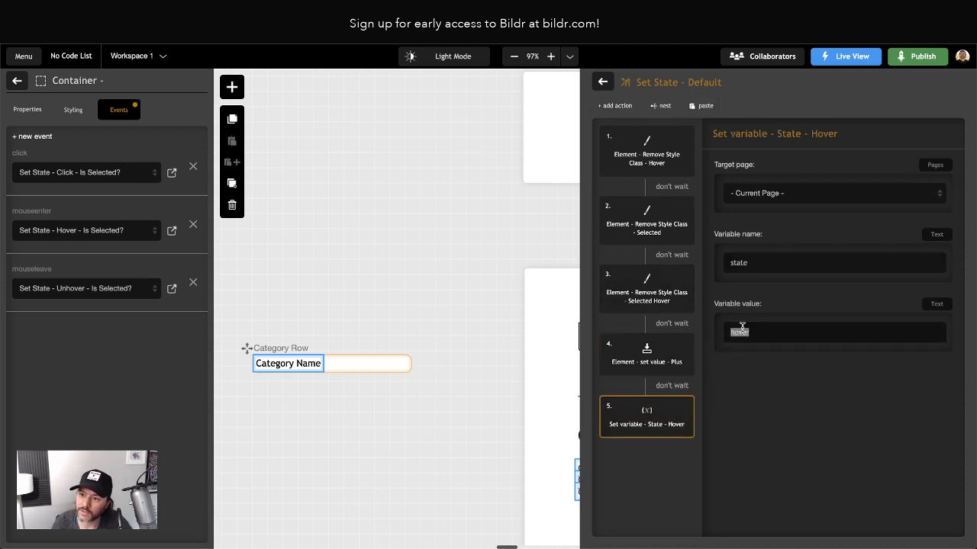
pyautogui.write('default')
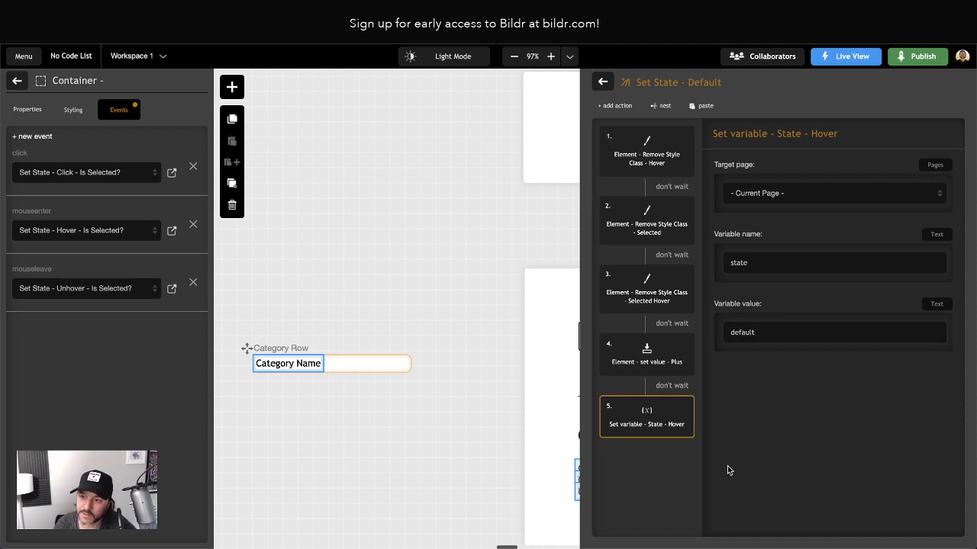
pyautogui.doubleClick(824, 134)
pyautogui.write('Default')
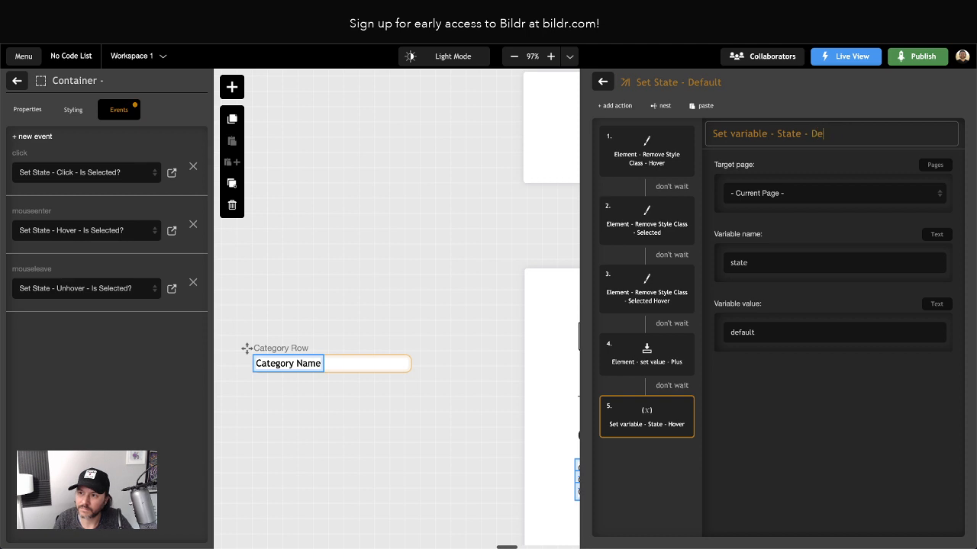
pyautogui.click(602, 82)
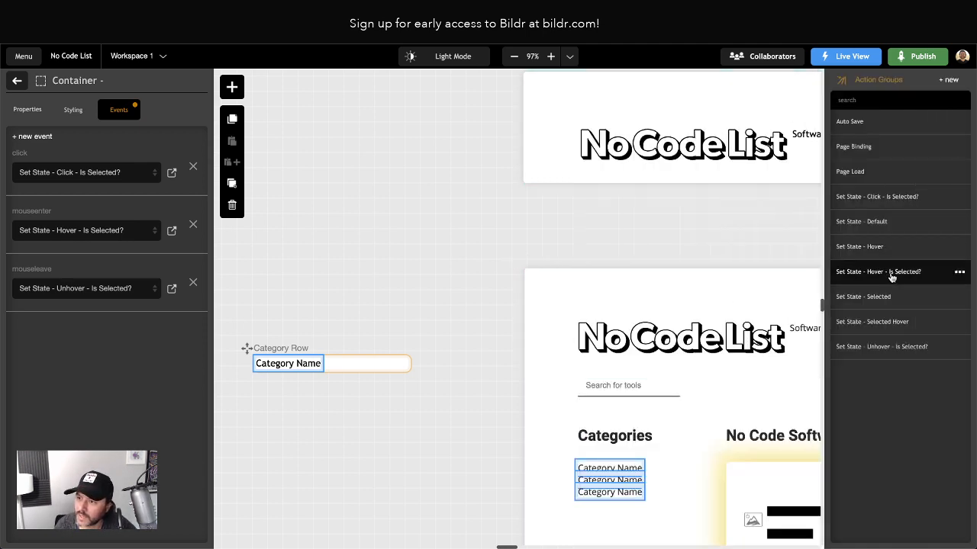
# Retitle Set State - Selected's set-variable step to 'Set variable - State - Selected'
pyautogui.click(889, 272)
pyautogui.click(603, 81)
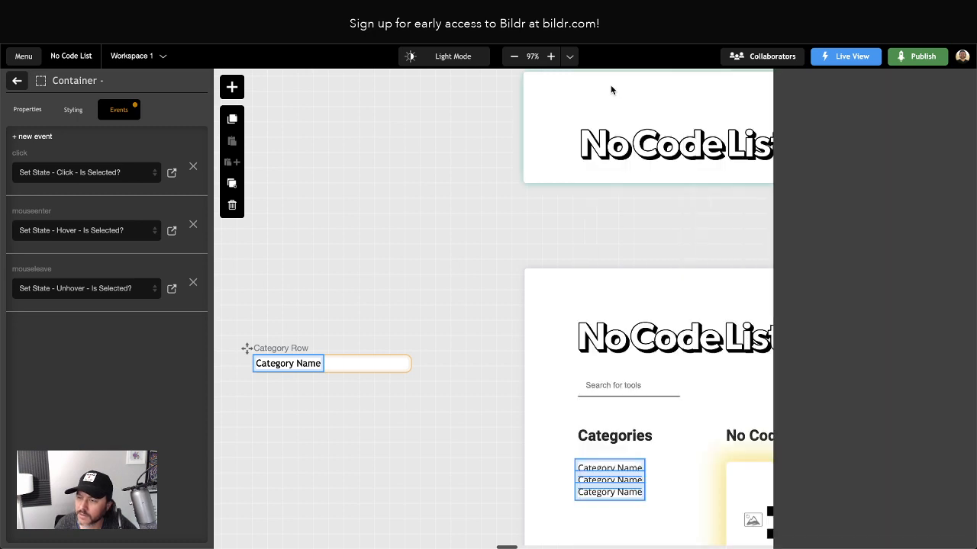
pyautogui.click(881, 322)
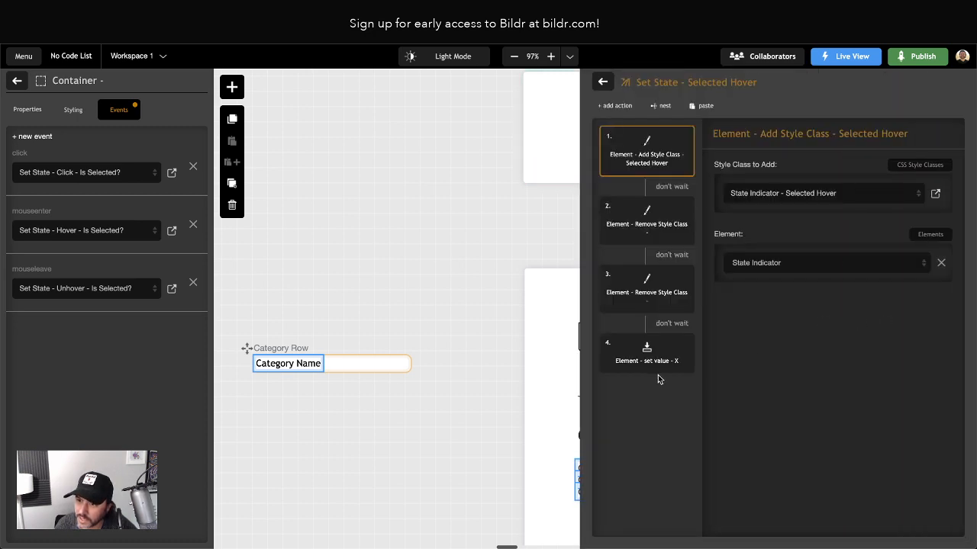
pyautogui.click(603, 82)
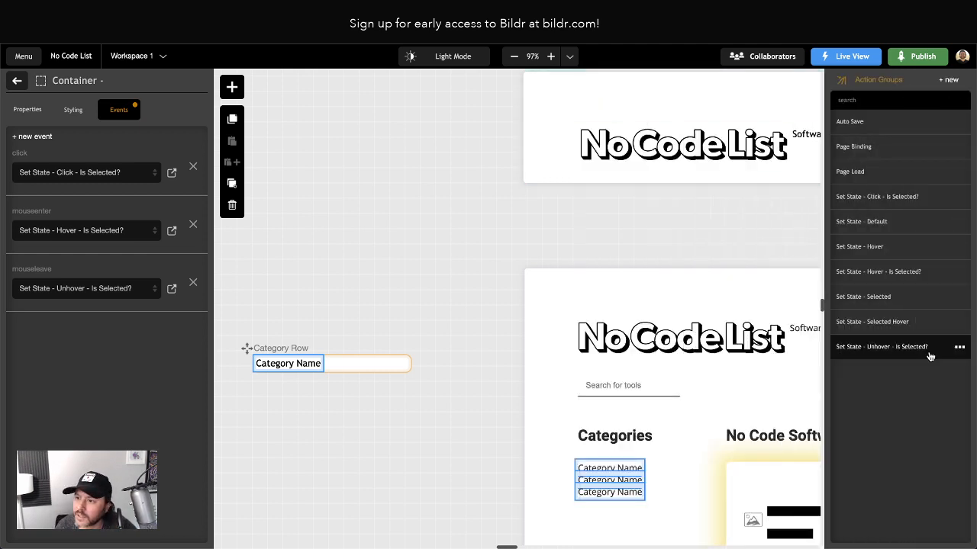
pyautogui.click(885, 297)
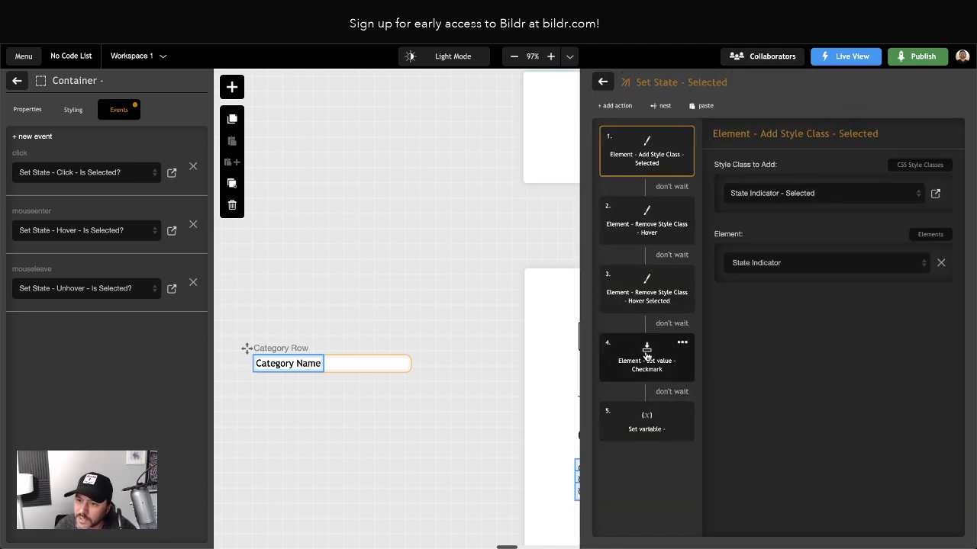
pyautogui.click(655, 428)
pyautogui.click(806, 129)
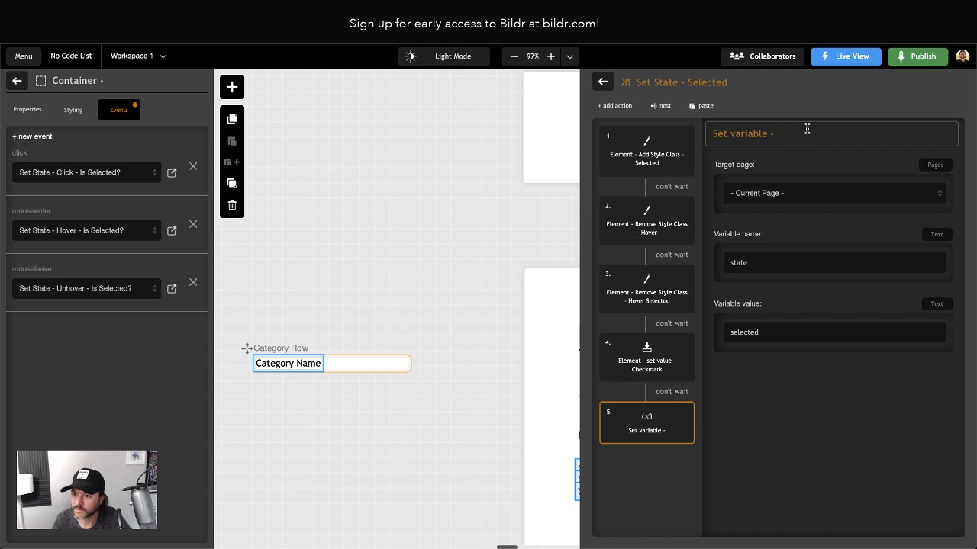
pyautogui.write('Selected')
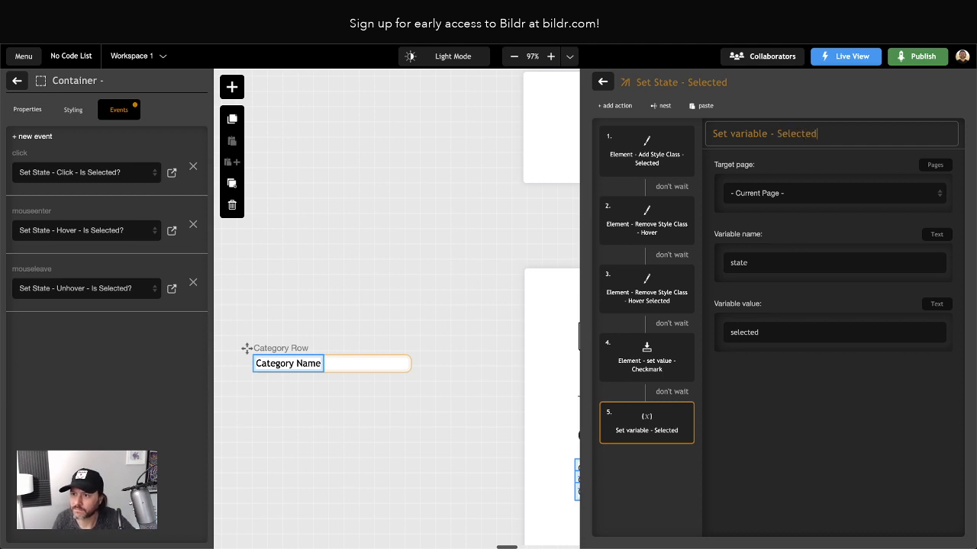
pyautogui.click(775, 134)
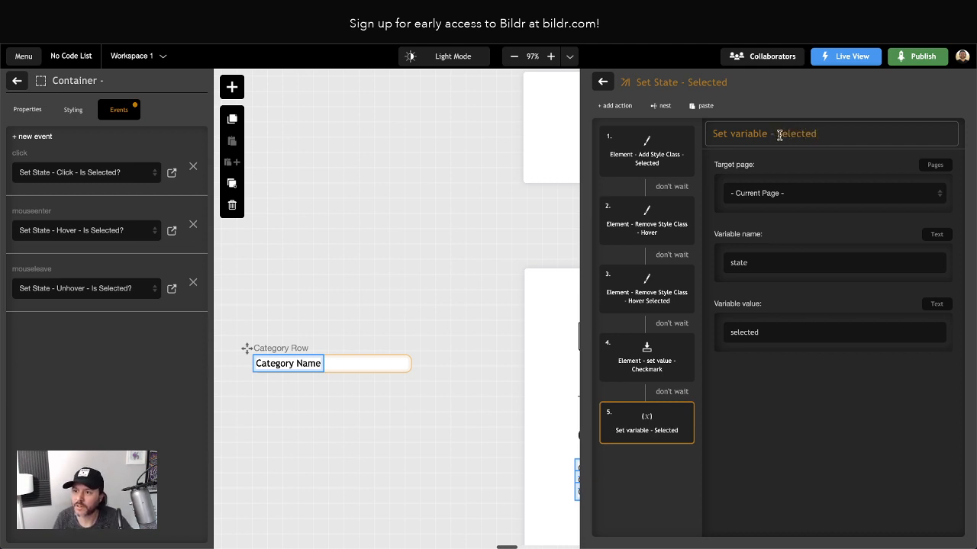
pyautogui.write('STate')
pyautogui.press('BackSpace')
pyautogui.press('BackSpace')
pyautogui.press('BackSpace')
pyautogui.press('BackSpace')
pyautogui.press('BackSpace')
pyautogui.write('st')
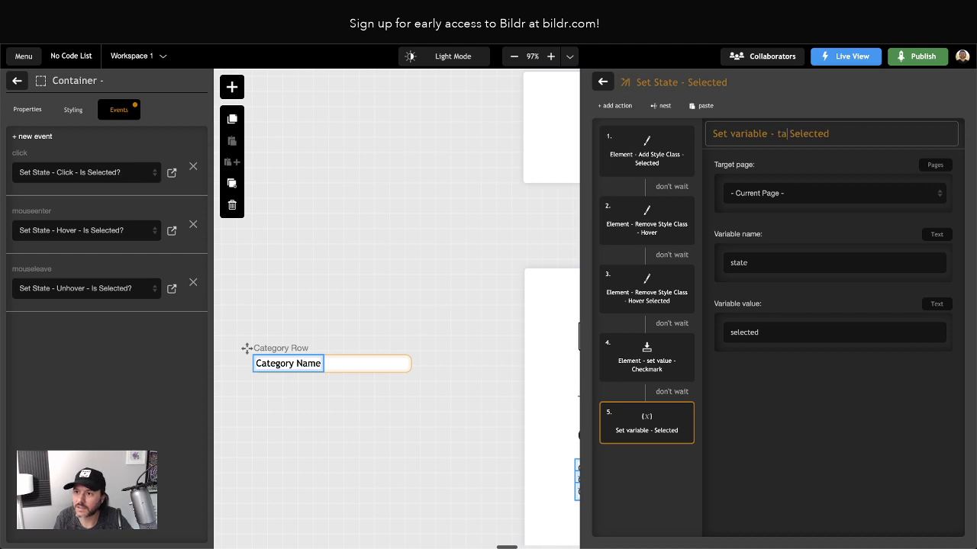
pyautogui.press('BackSpace')
pyautogui.press('BackSpace')
pyautogui.write('State -')
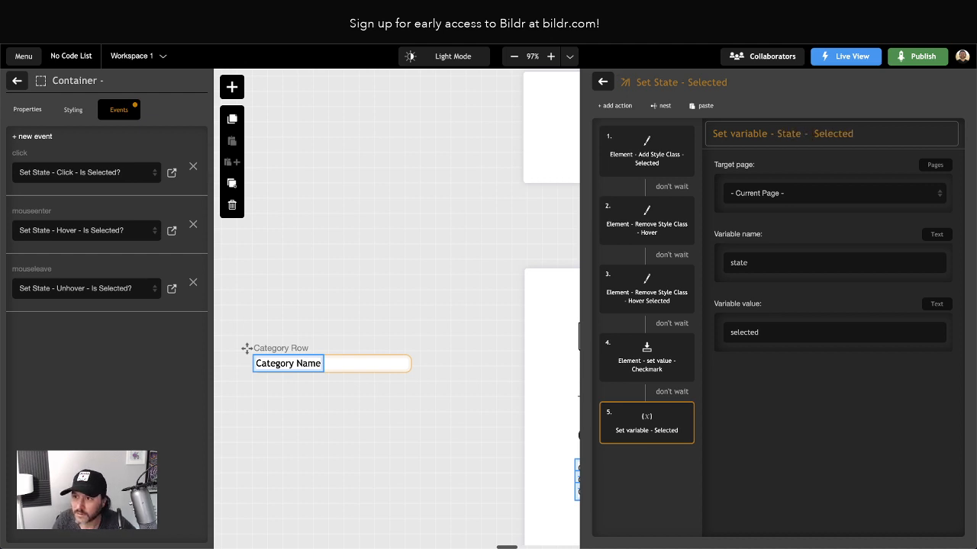
pyautogui.click(782, 379)
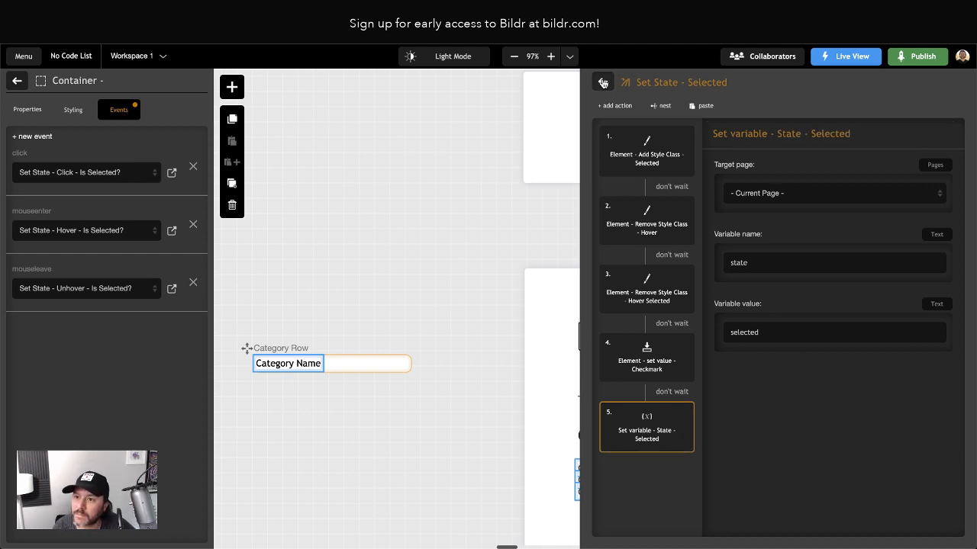
pyautogui.click(603, 82)
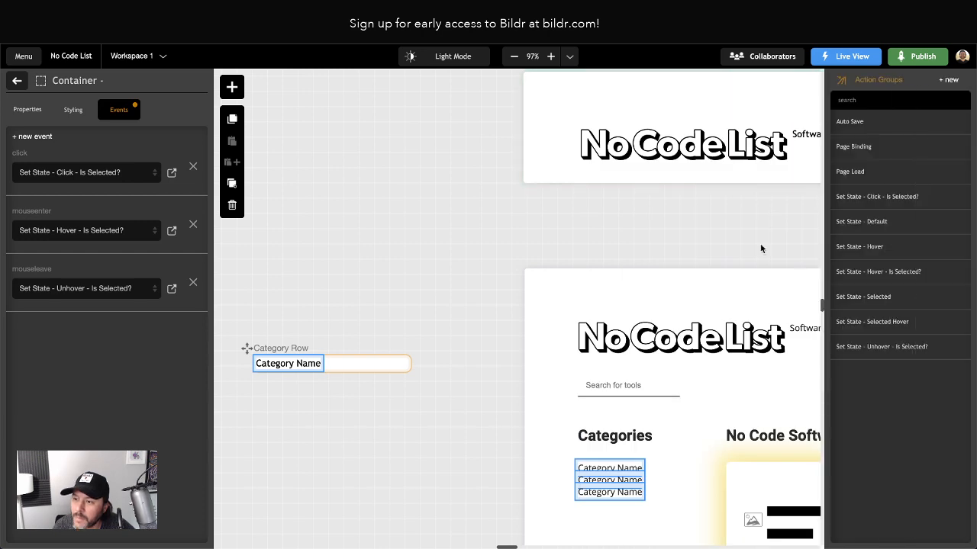
# Delete step 4, which sets state to hover, from Set State - Hover, then reload the No Code List tab
pyautogui.click(878, 251)
pyautogui.click(647, 349)
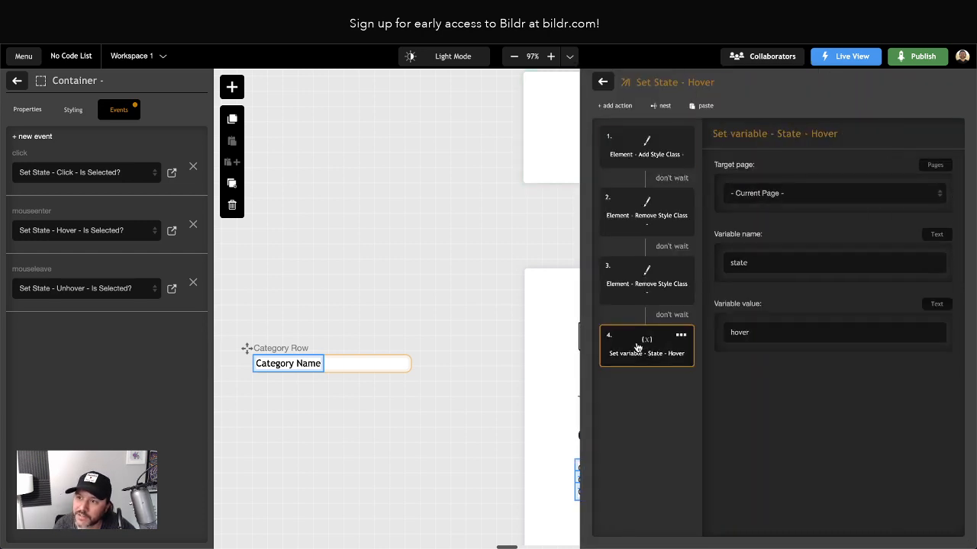
pyautogui.click(681, 336)
pyautogui.click(835, 431)
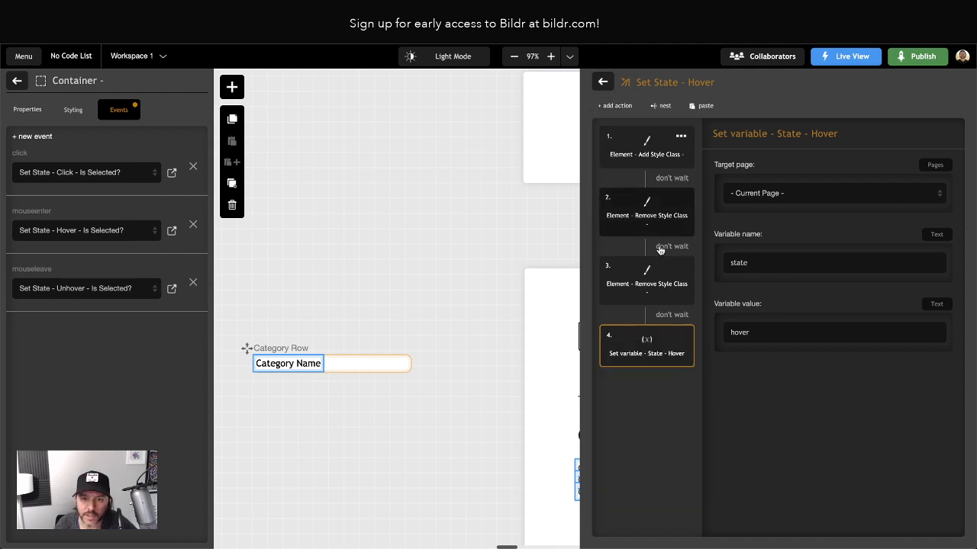
pyautogui.click(682, 337)
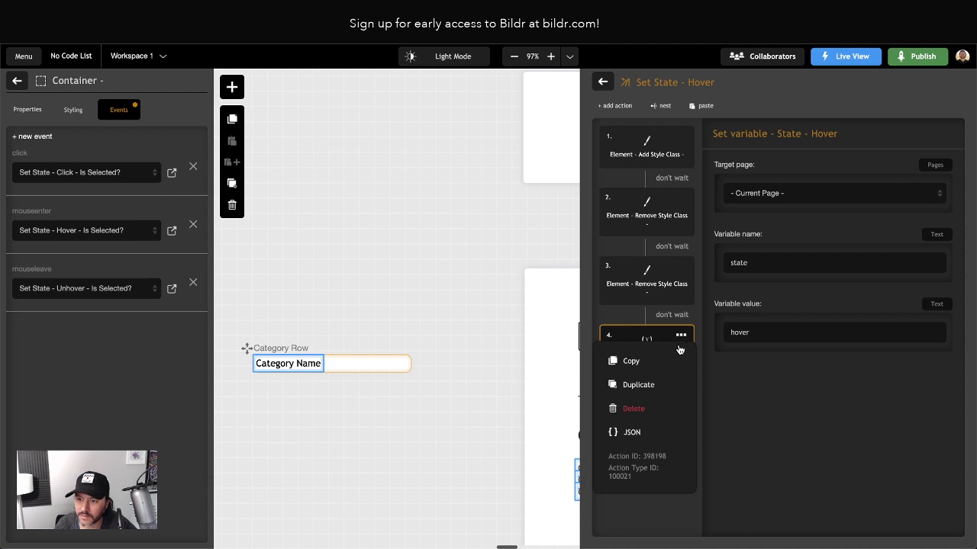
pyautogui.click(635, 409)
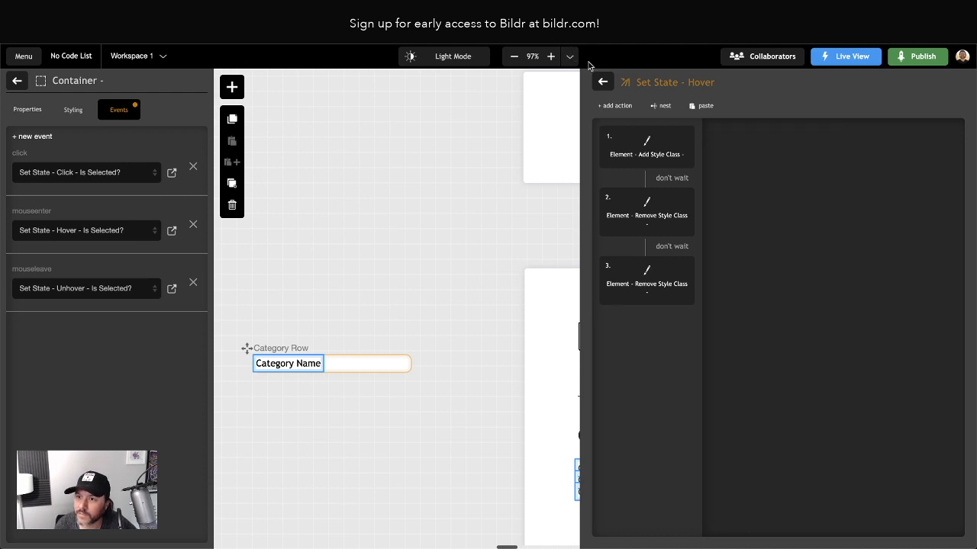
pyautogui.click(602, 82)
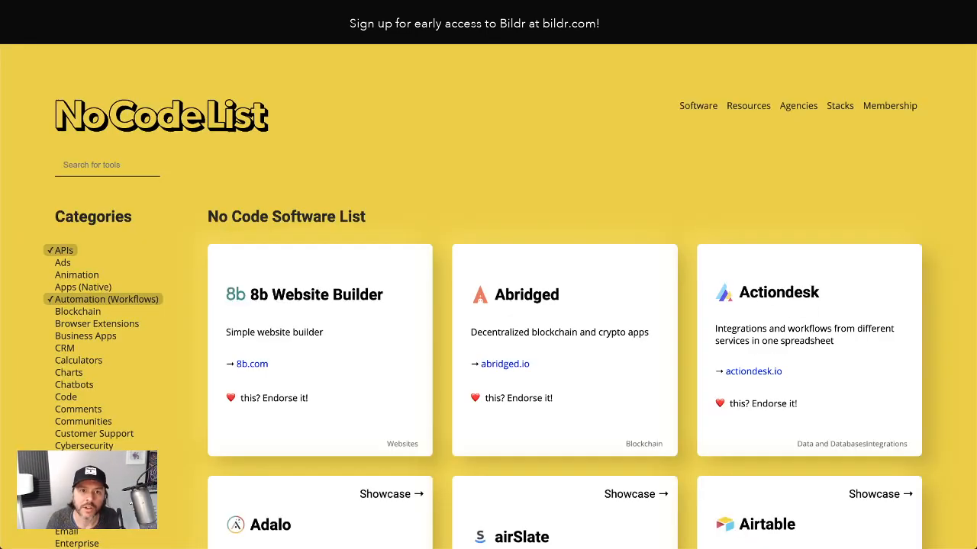
pyautogui.press('super+r')
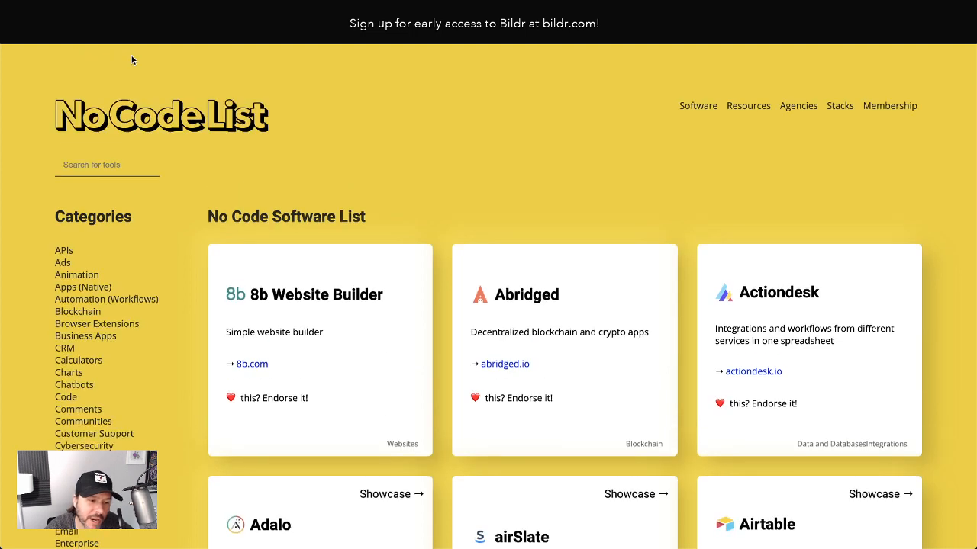
# Toggle the APIs category, then tick Business Apps, Communities and Chatbots to test multi-select
pyautogui.click(64, 250)
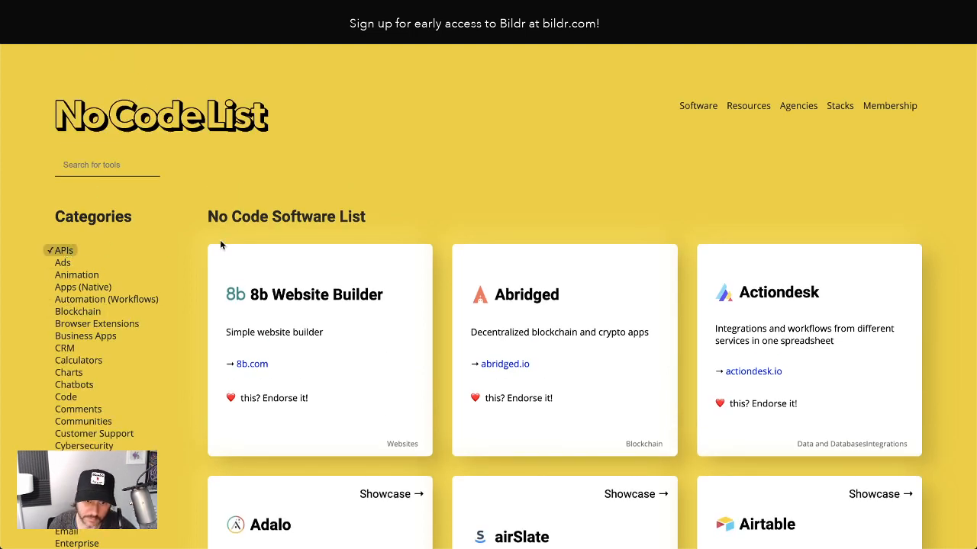
pyautogui.click(64, 251)
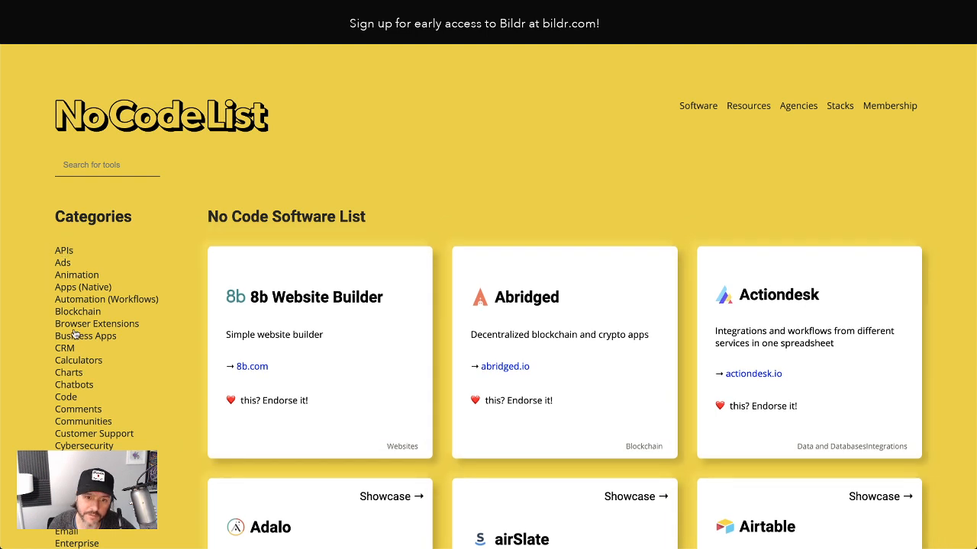
pyautogui.click(72, 336)
pyautogui.click(73, 288)
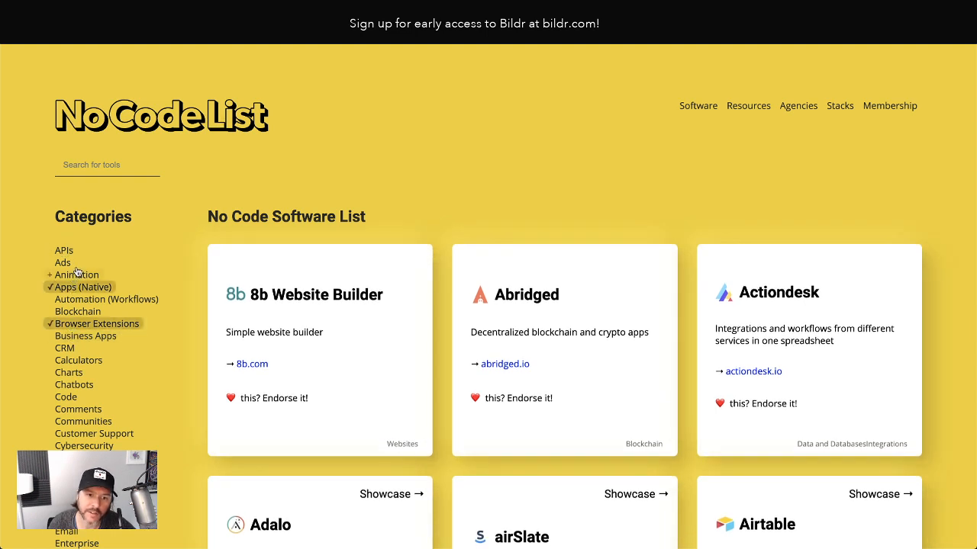
pyautogui.click(71, 421)
pyautogui.click(69, 386)
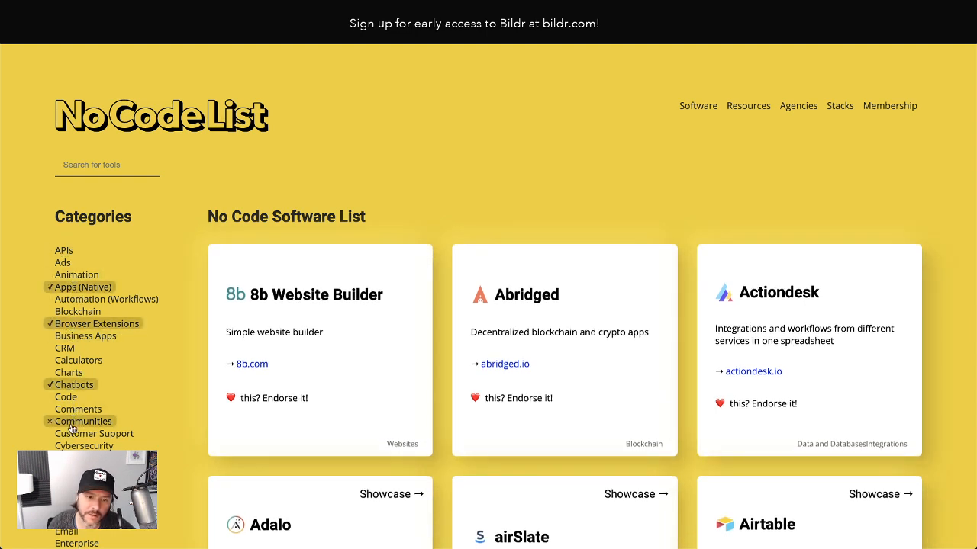
# Untick Communities, Chatbots and Browser Extensions, then add Business Apps and Charts to the filter
pyautogui.click(72, 423)
pyautogui.click(68, 387)
pyautogui.click(80, 325)
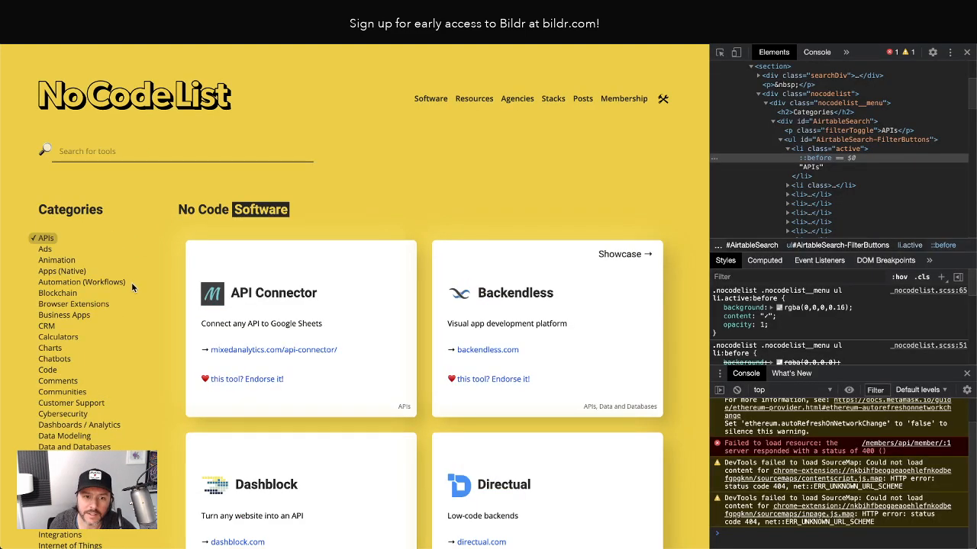
pyautogui.click(68, 315)
pyautogui.click(50, 348)
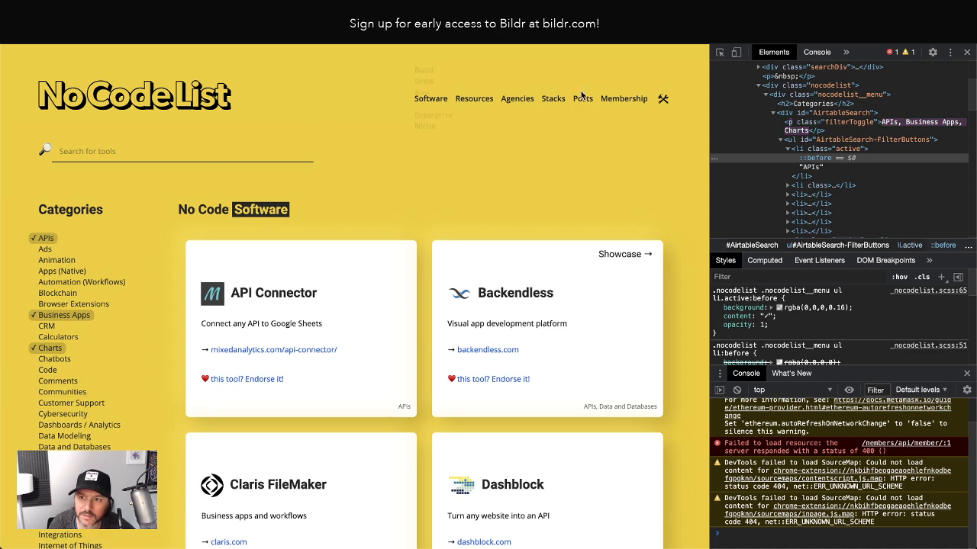
# Close the developer tools, reset page zoom to 100%, and untick Business Apps
pyautogui.click(968, 54)
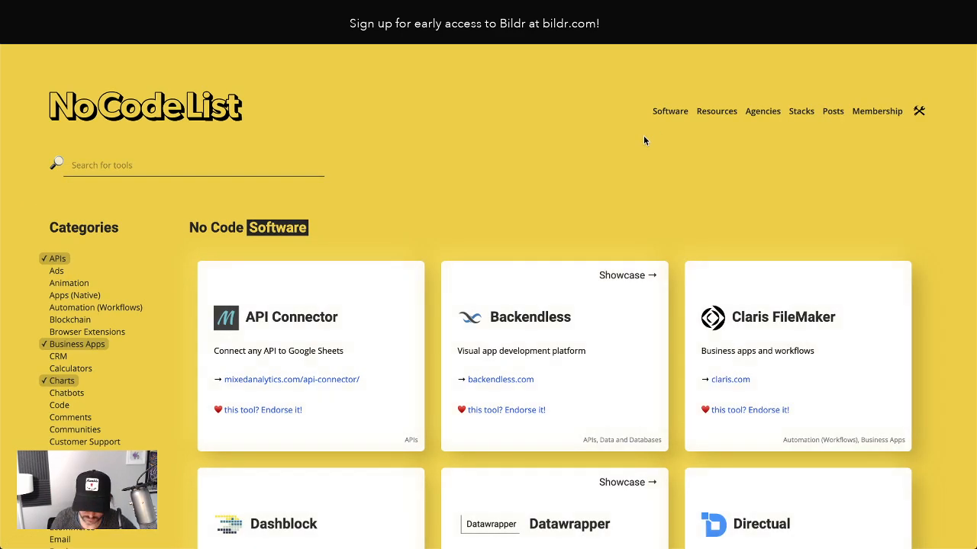
pyautogui.hotkey('ctrl', '0')
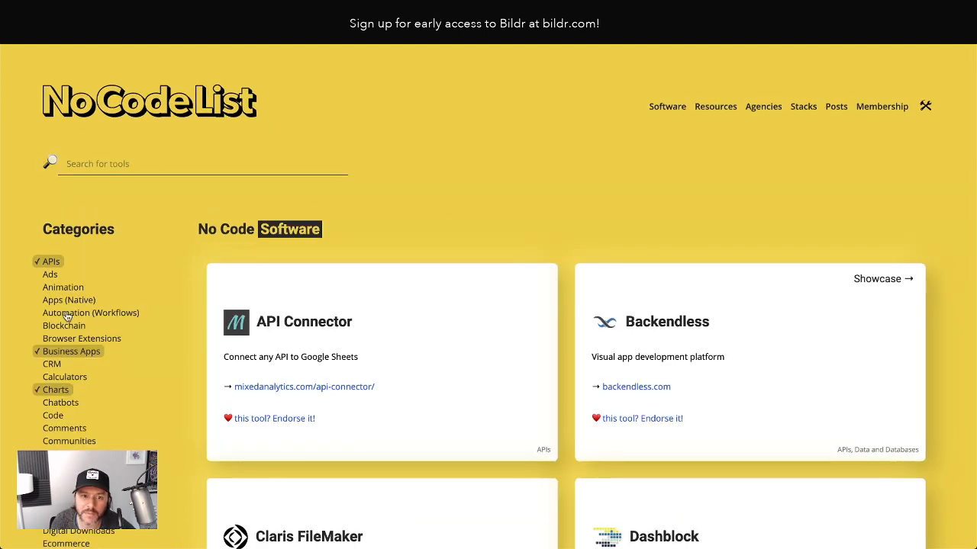
pyautogui.click(55, 353)
# Untick the Charts and APIs categories so every tool card is listed again
pyautogui.click(55, 390)
pyautogui.click(50, 262)
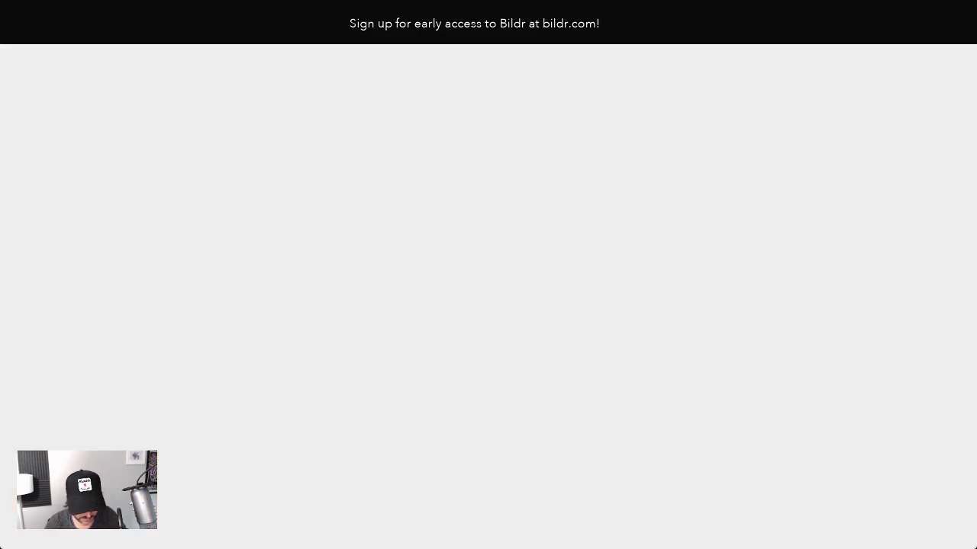
# Go to the 'no-cod' livestream site and browse its list of past No Code List Rebuild stream videos
pyautogui.write('no-cod')
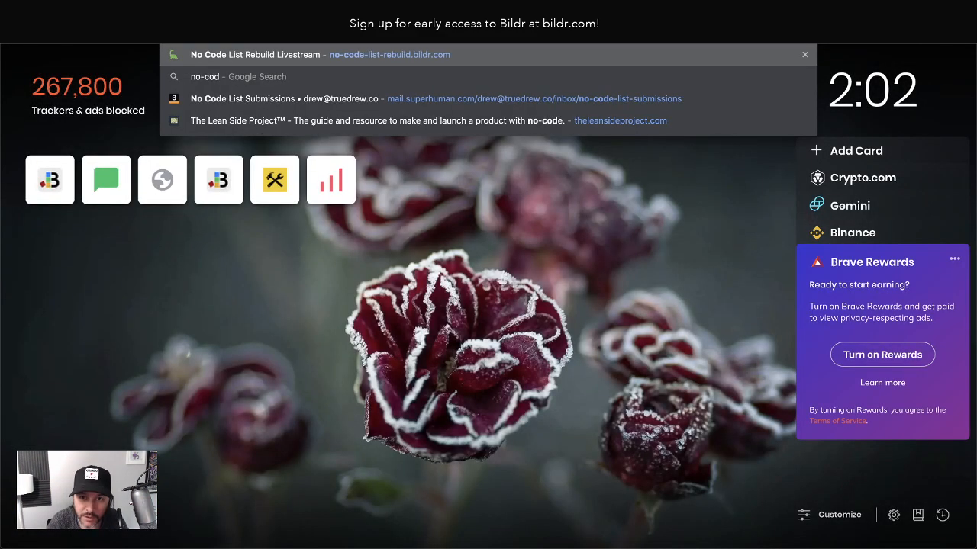
pyautogui.press('Return')
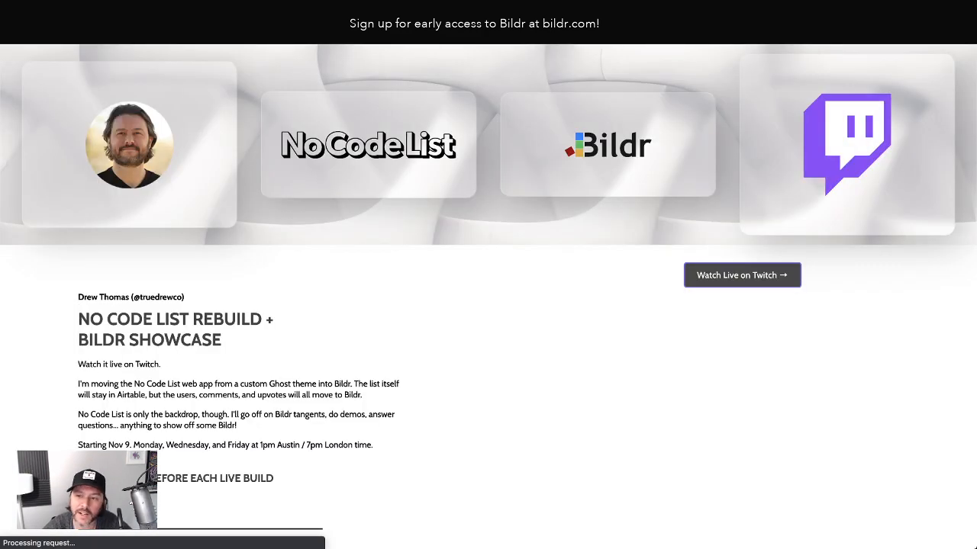
pyautogui.scroll(-4, 491, 206)
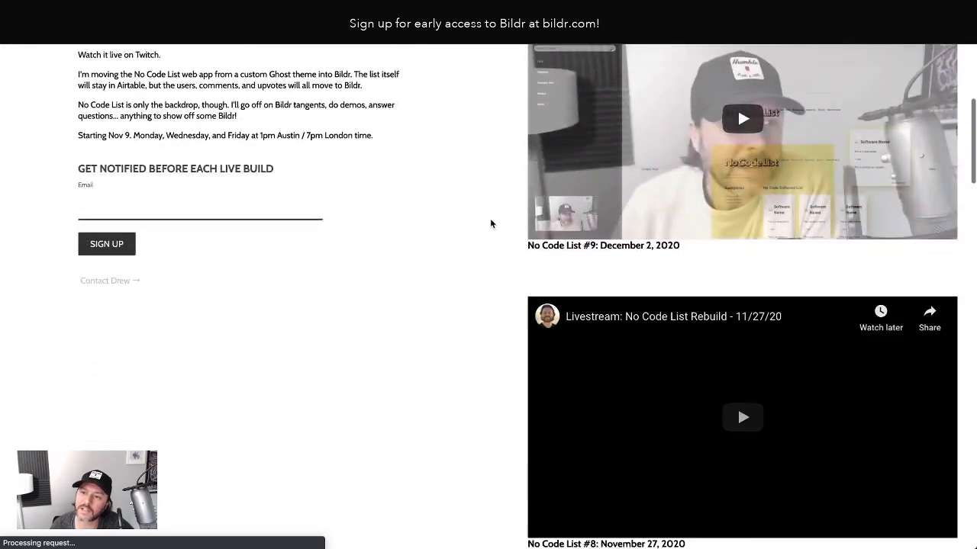
pyautogui.scroll(-10, 505, 299)
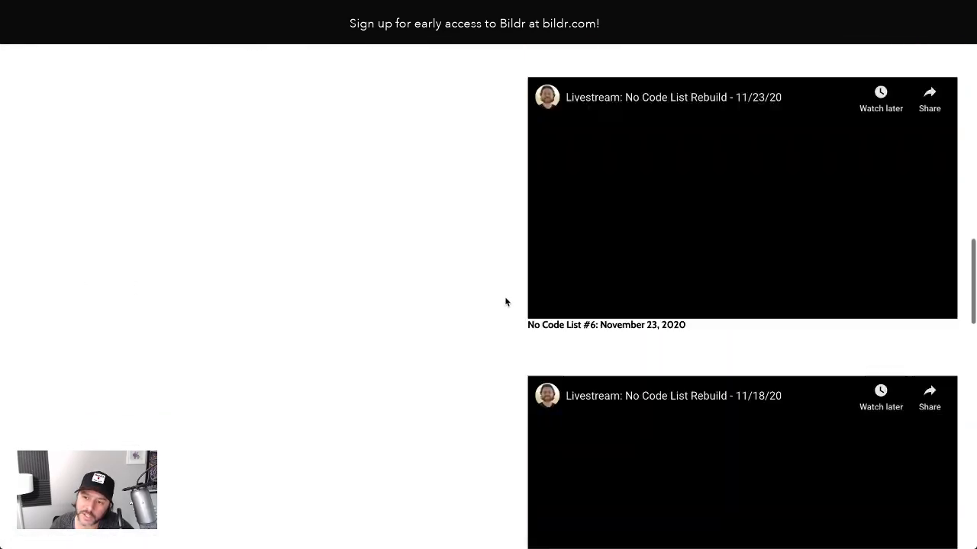
pyautogui.scroll(14, 505, 301)
pyautogui.scroll(-15, 521, 373)
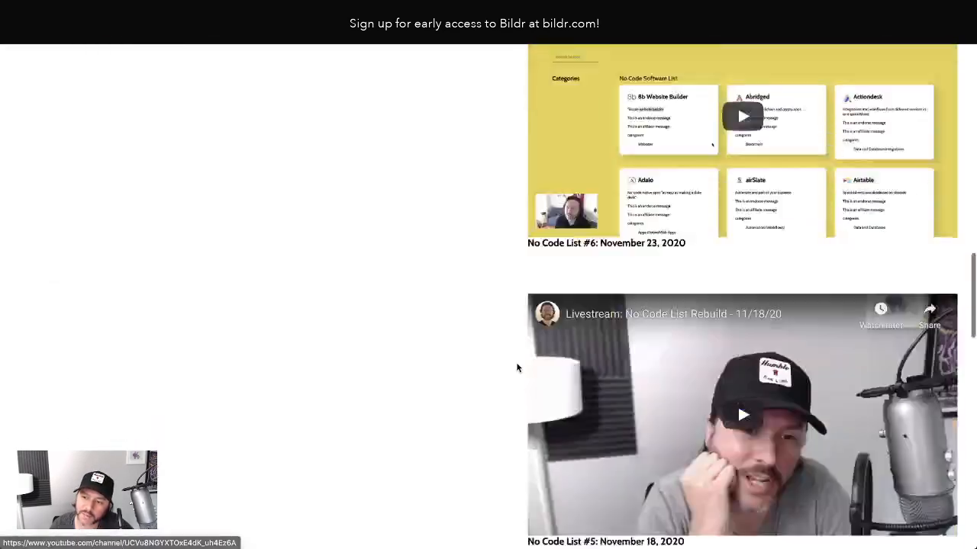
pyautogui.scroll(-15, 517, 369)
pyautogui.scroll(20, 519, 366)
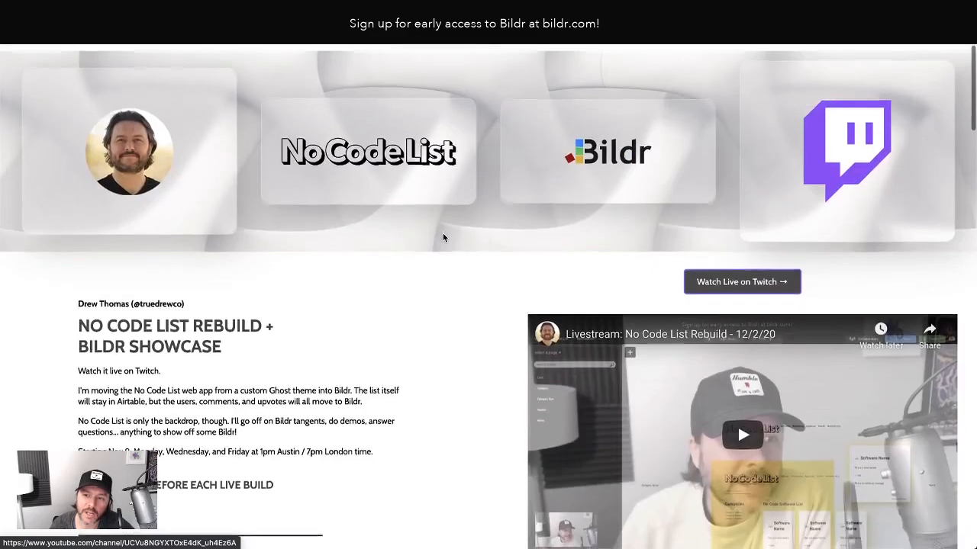
pyautogui.scroll(-1, 458, 242)
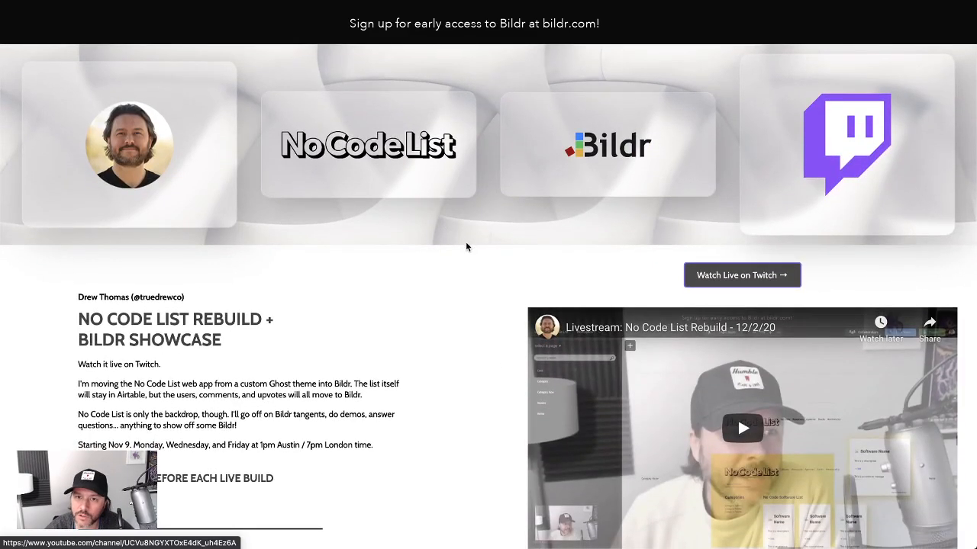
pyautogui.scroll(-2, 465, 246)
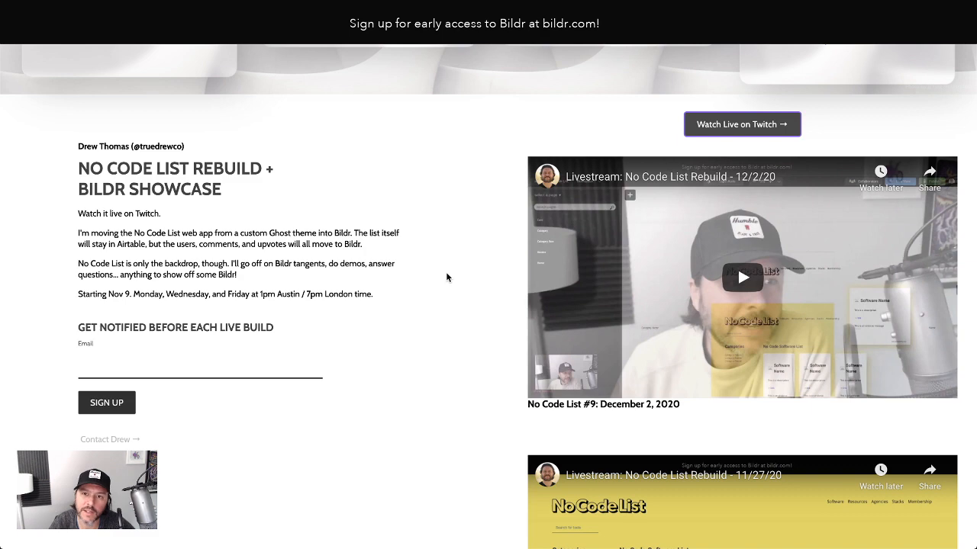
pyautogui.scroll(2, 460, 214)
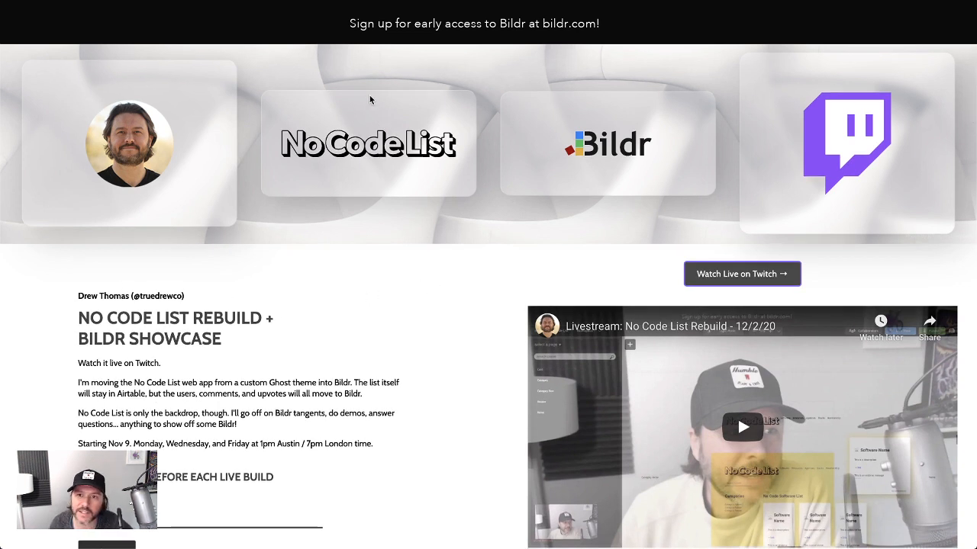
pyautogui.scroll(-2, 450, 263)
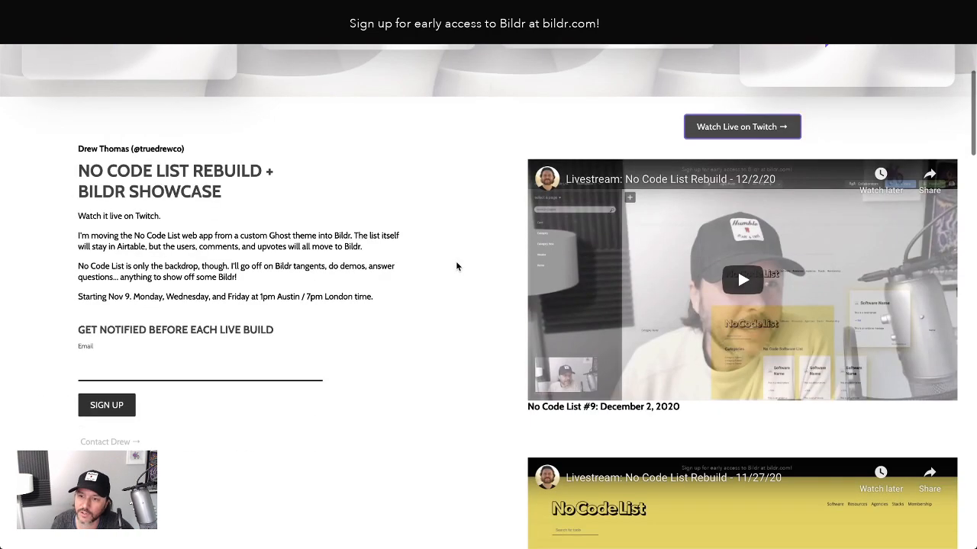